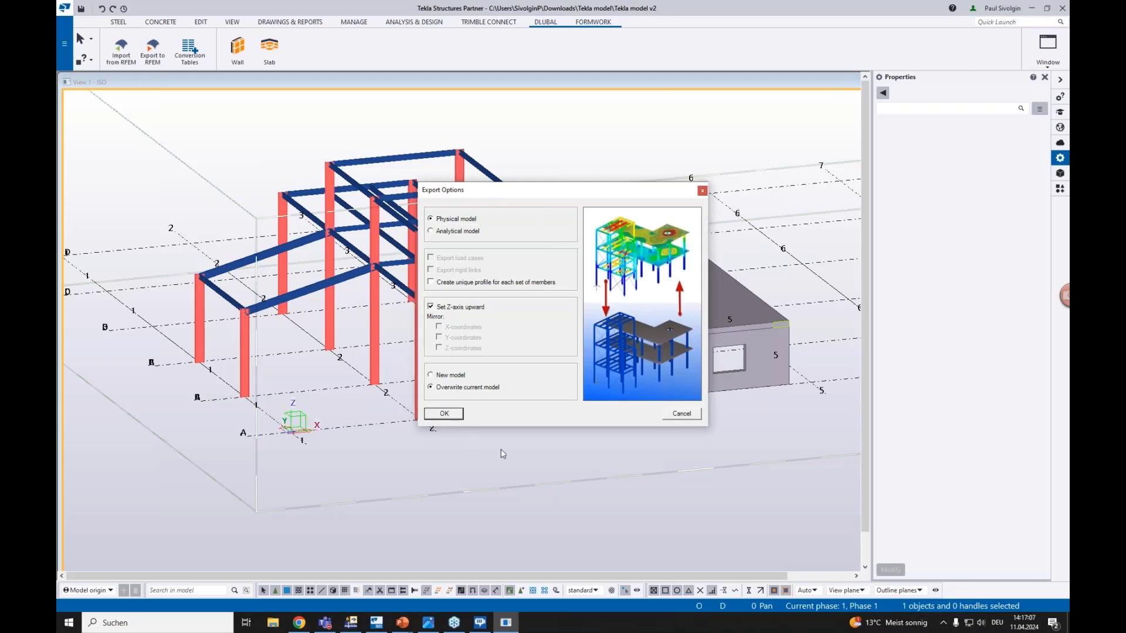
Leave the export options and look through the material and section conversion tables for RFEM export and import.
click(702, 191)
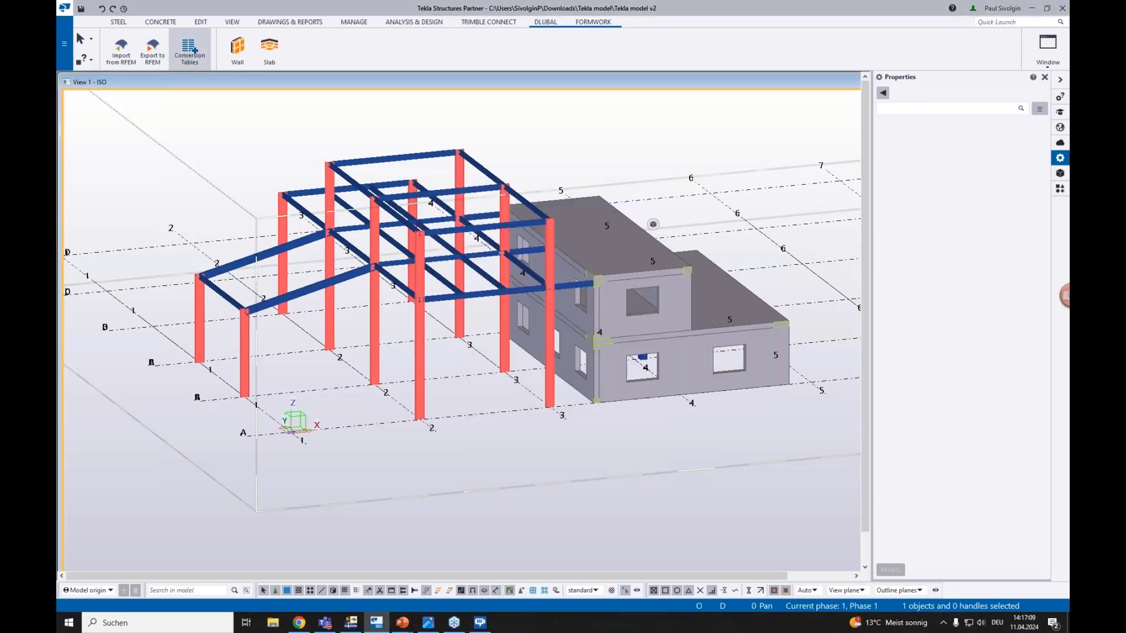
click(187, 53)
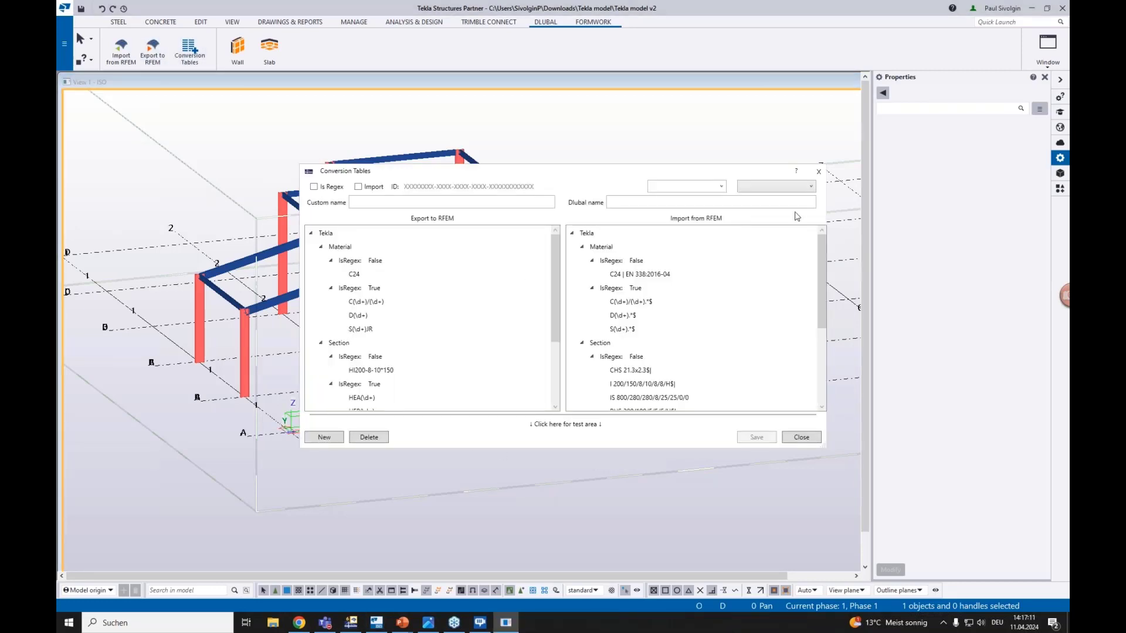
click(819, 172)
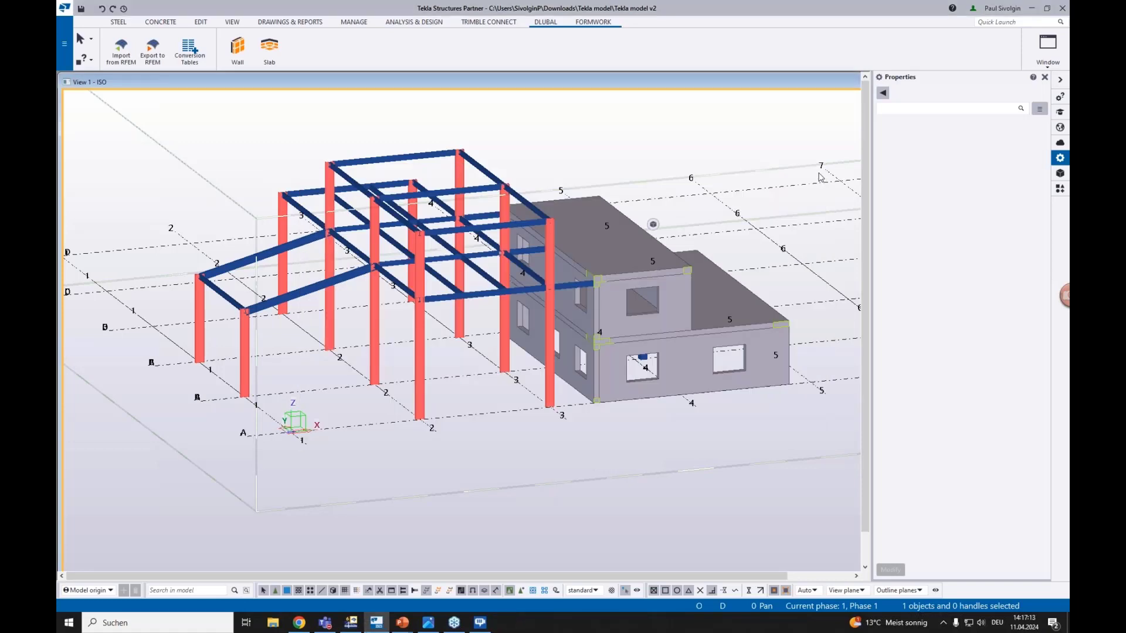
Export the physical model to RFEM with the Z-axis upward, overwriting the current model, and switch to RFEM.
ctrl+middle_drag(519, 384, 429, 384)
click(153, 49)
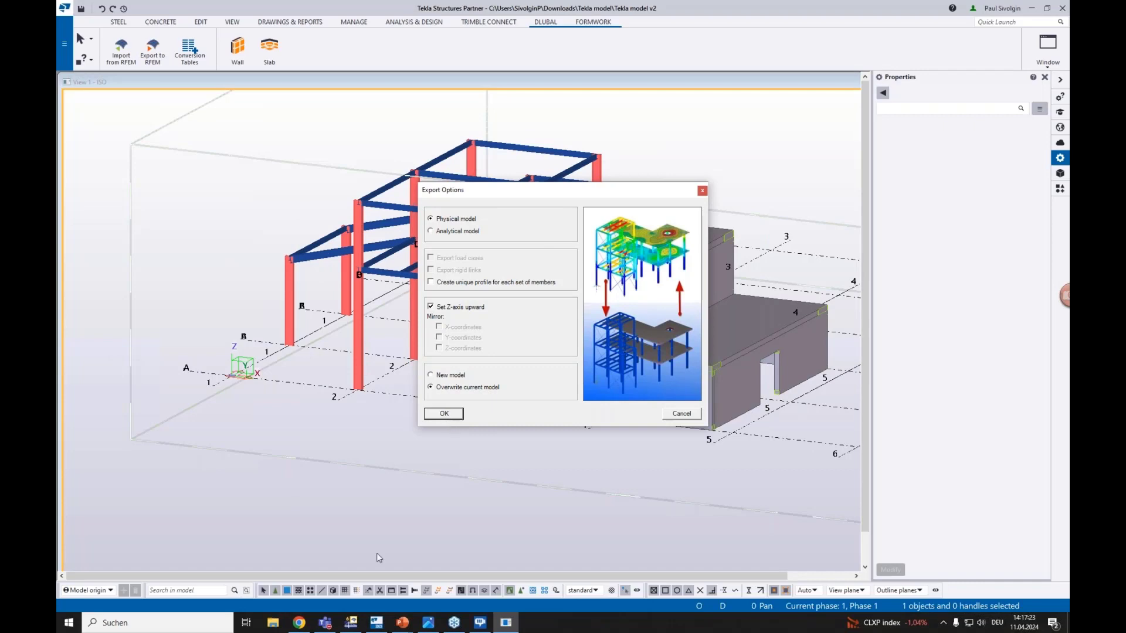
click(349, 625)
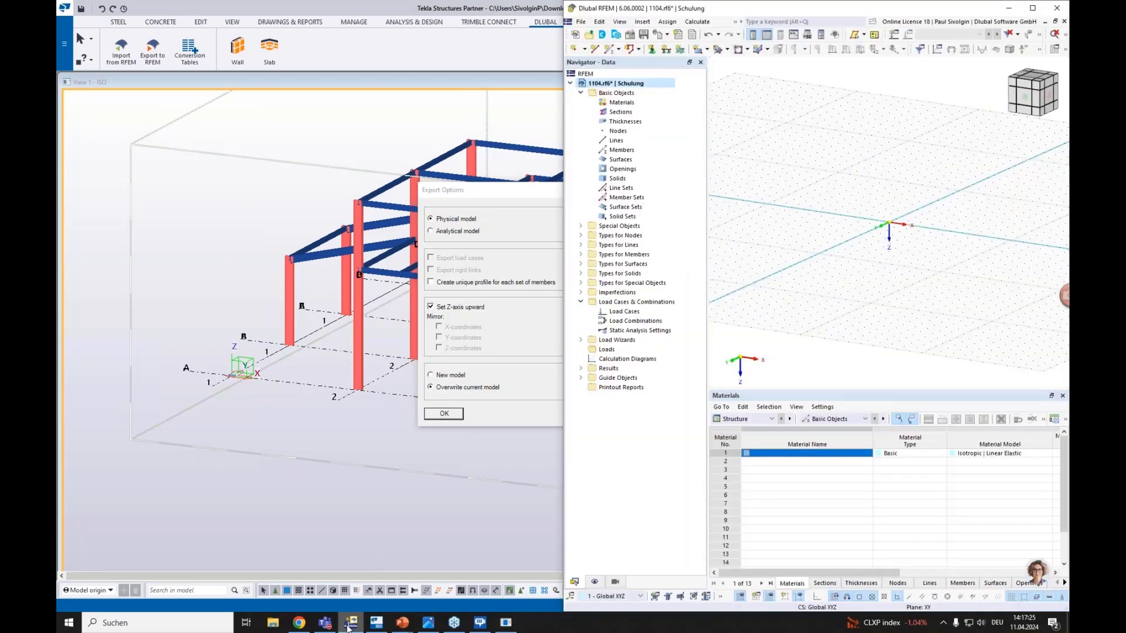
click(349, 625)
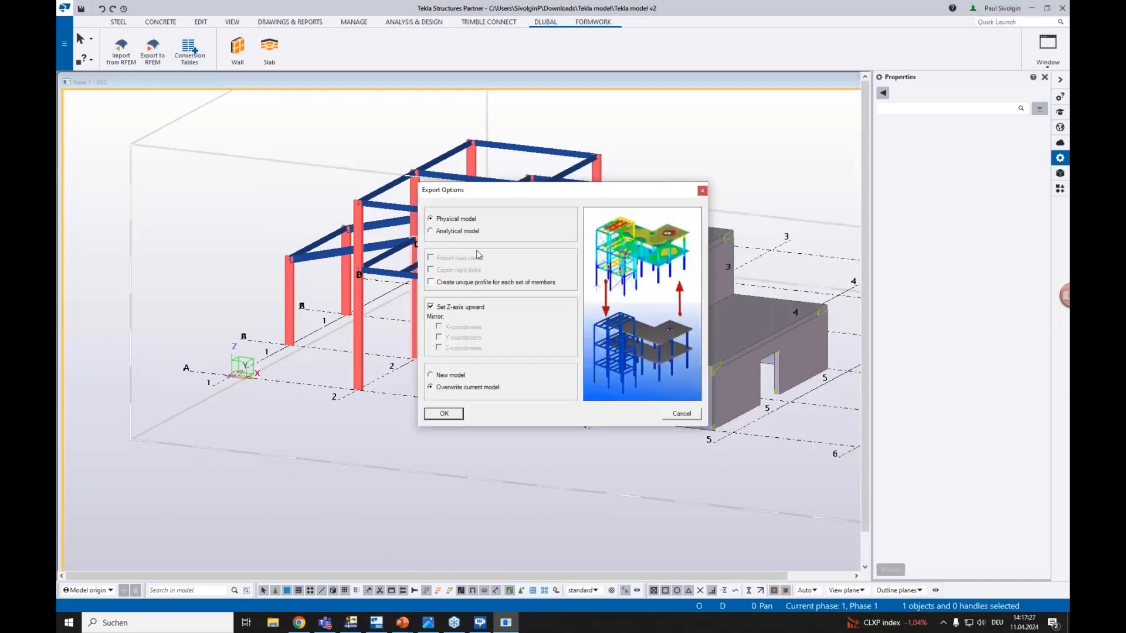
click(444, 414)
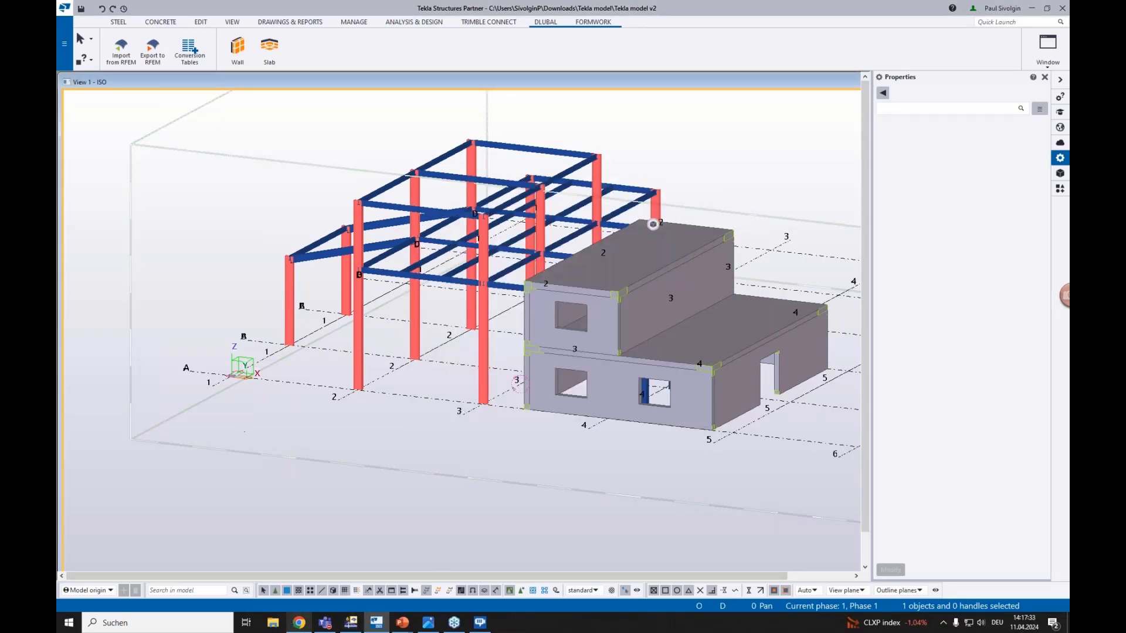
click(351, 623)
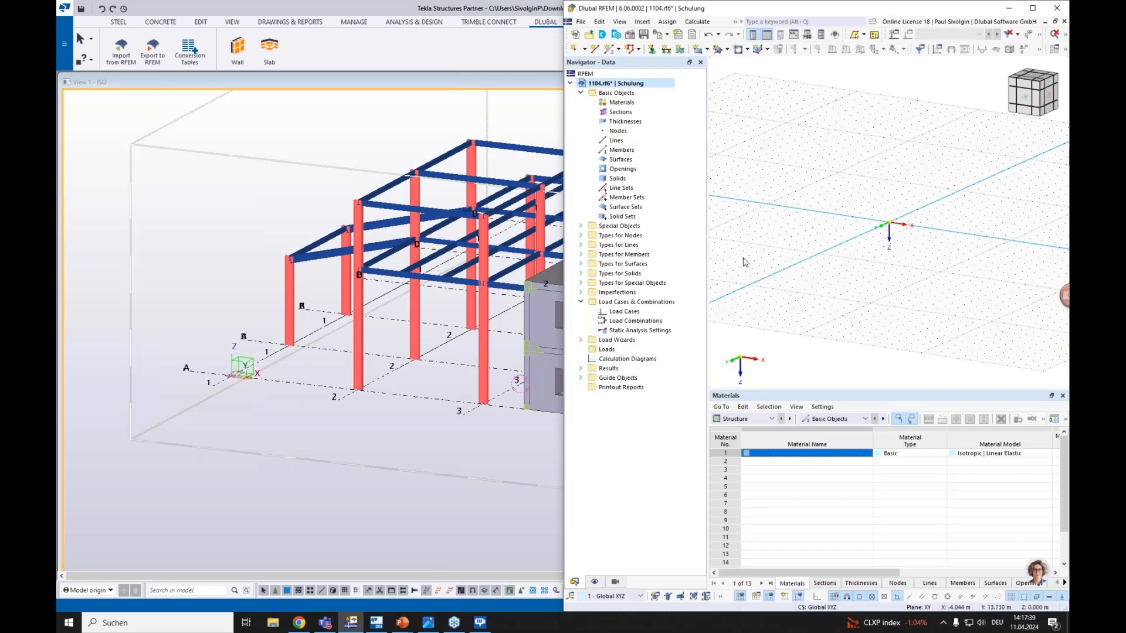
Examine the beam-to-column joint in both Tekla Structures and RFEM, comparing how the member axes connect.
scroll(745, 262, down, 2)
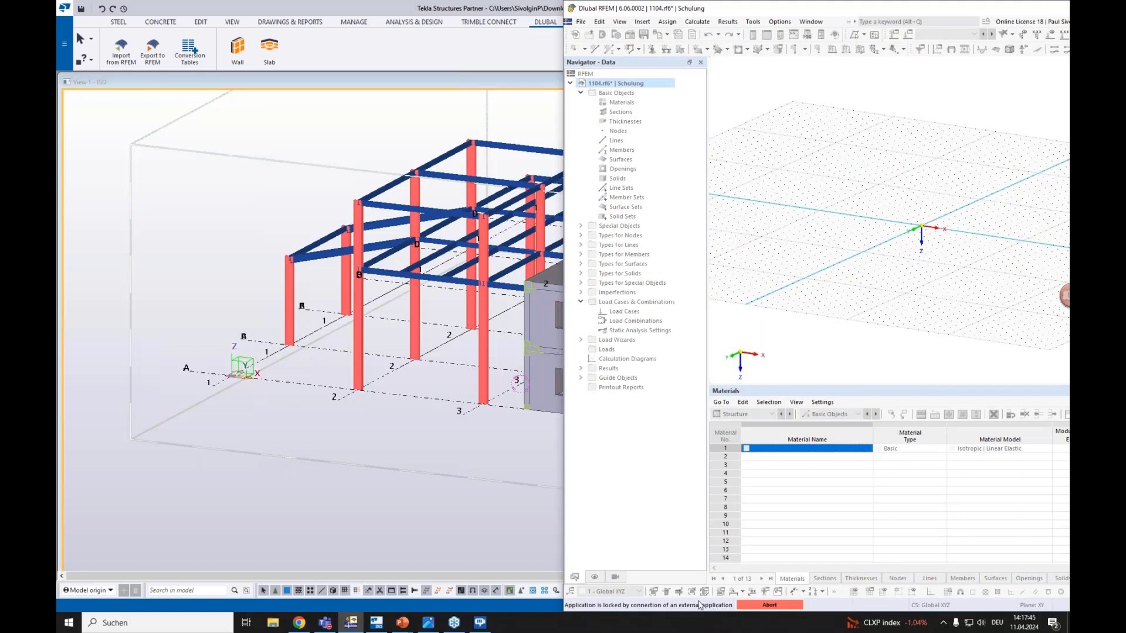
scroll(363, 269, up, 5)
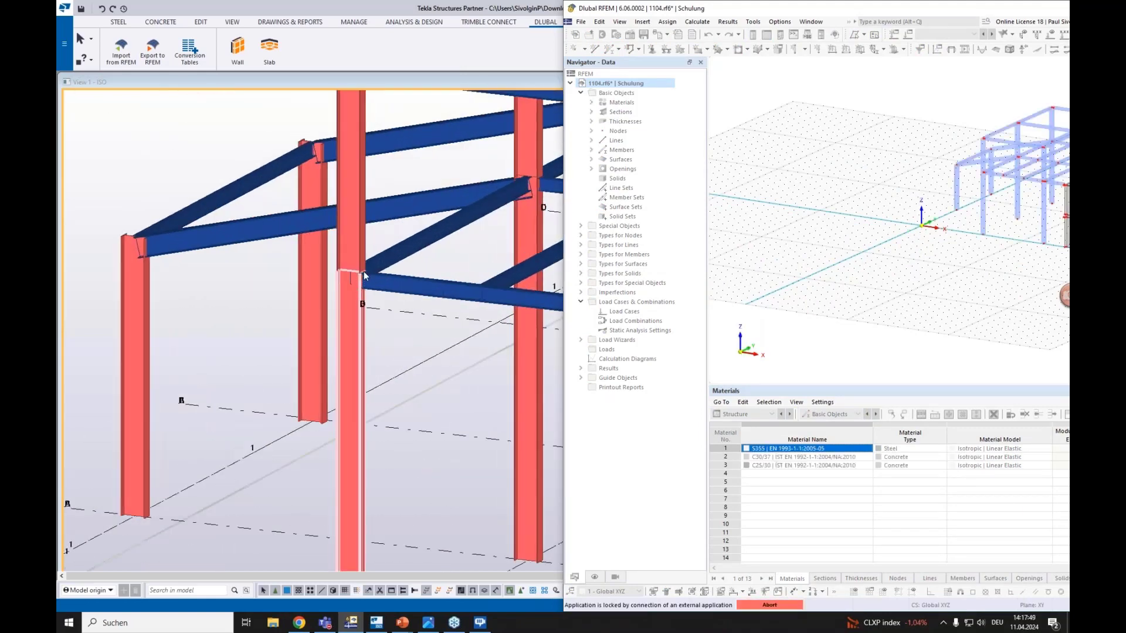
scroll(369, 281, up, 5)
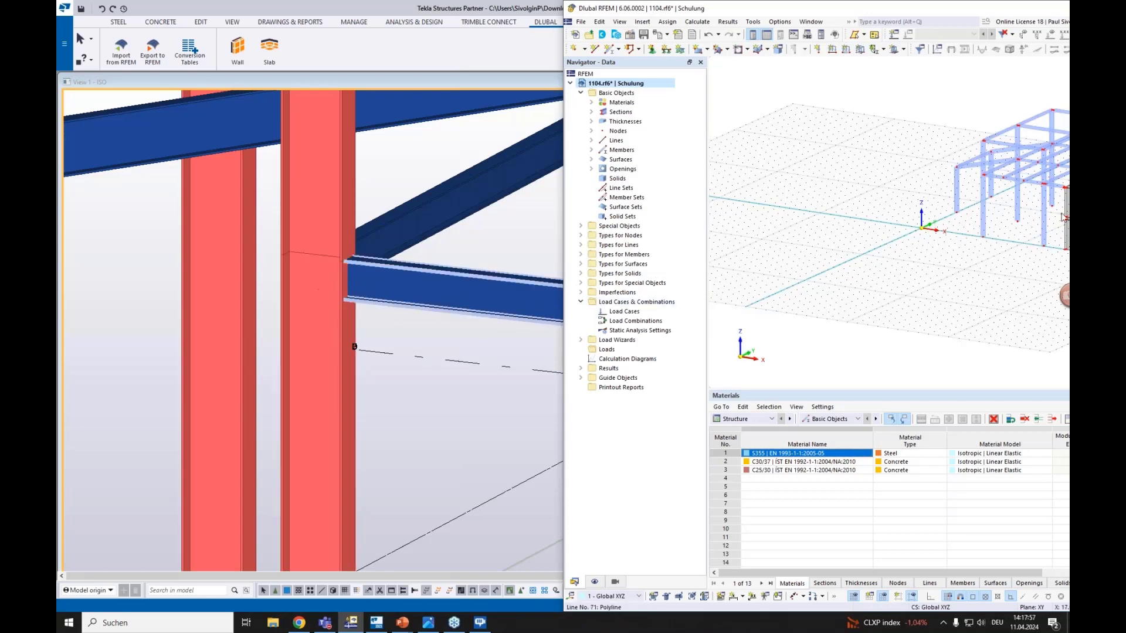
scroll(381, 277, down, 2)
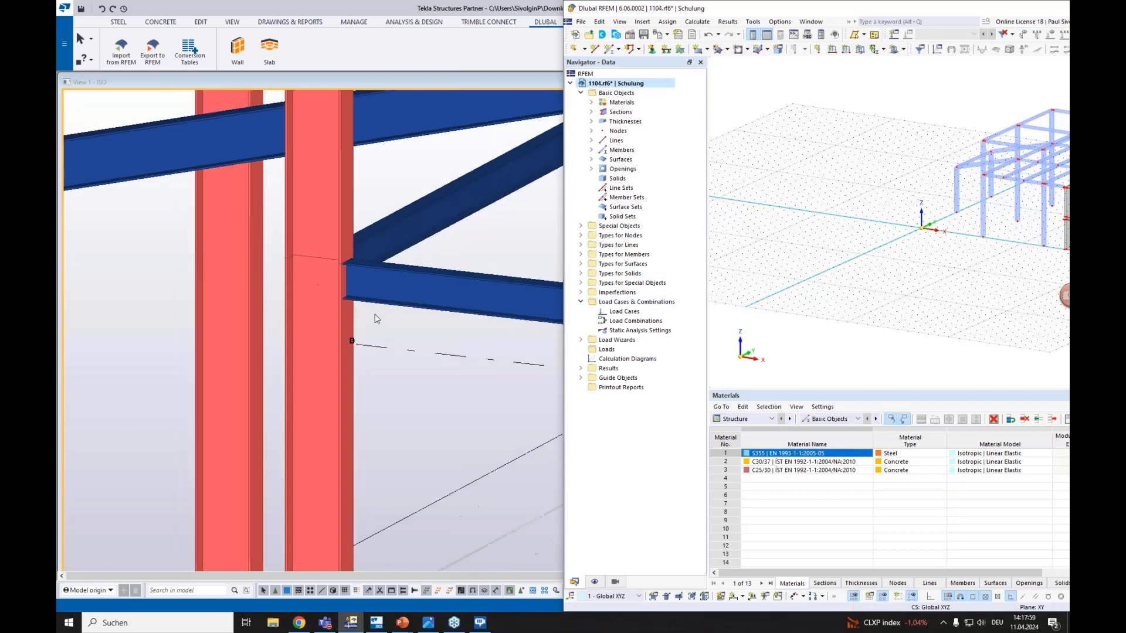
scroll(991, 176, up, 6)
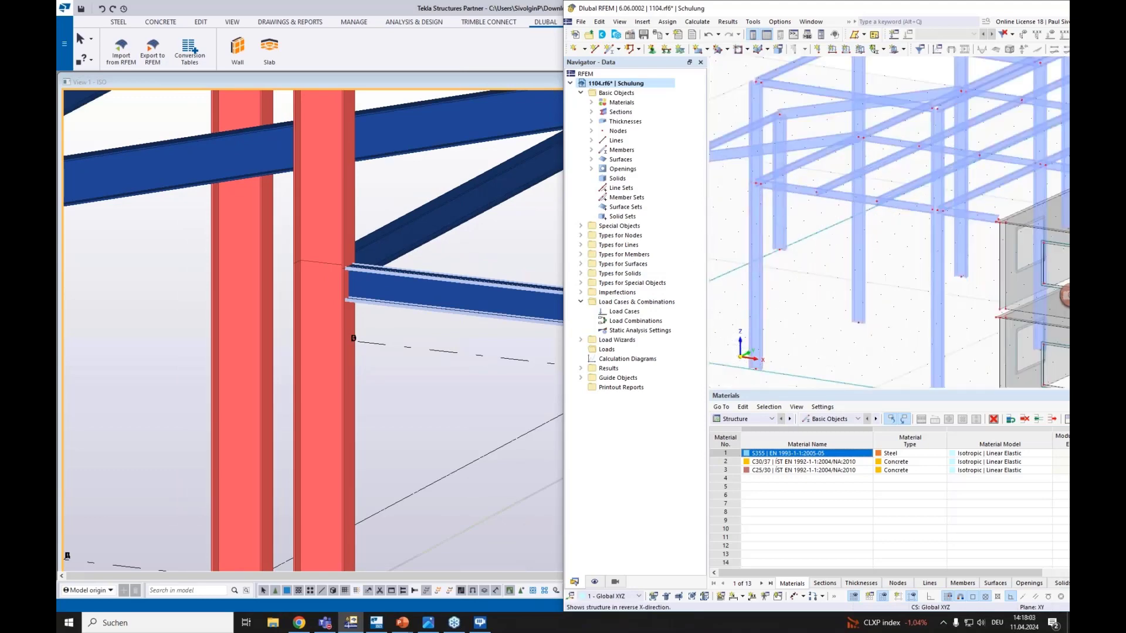
scroll(864, 252, up, 5)
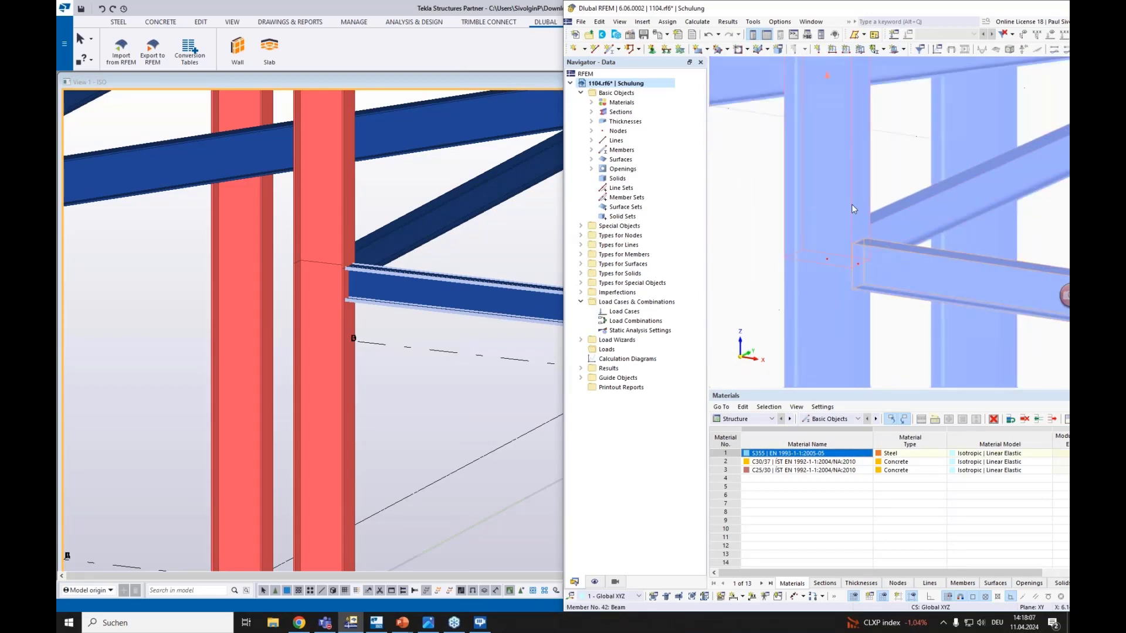
middle_drag(850, 313, 828, 257)
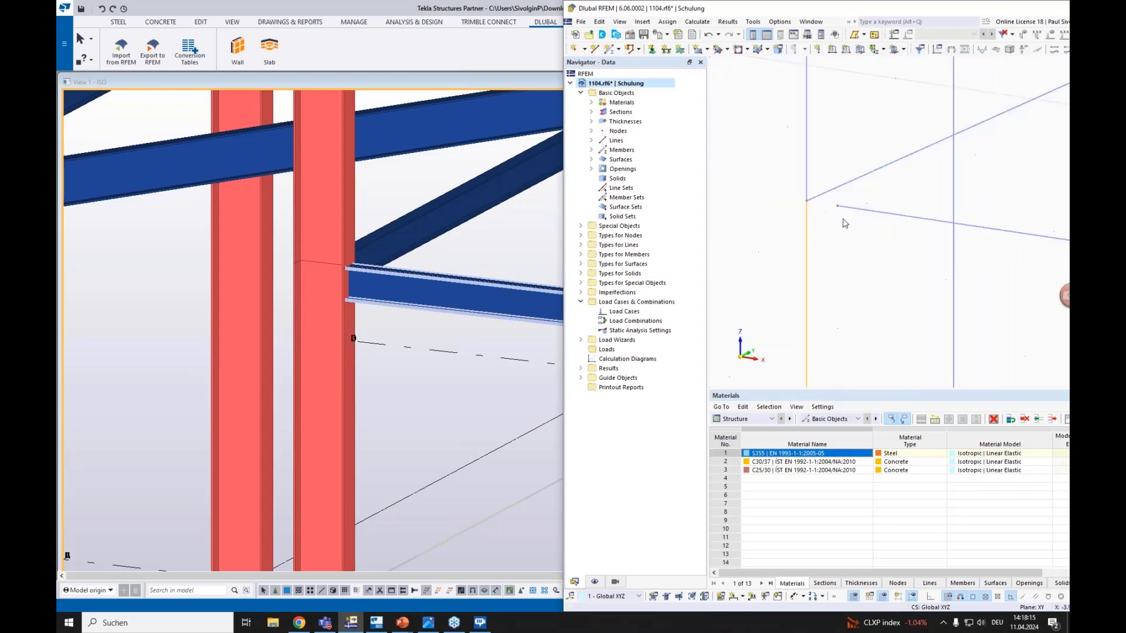
drag(847, 223, 820, 200)
click(158, 59)
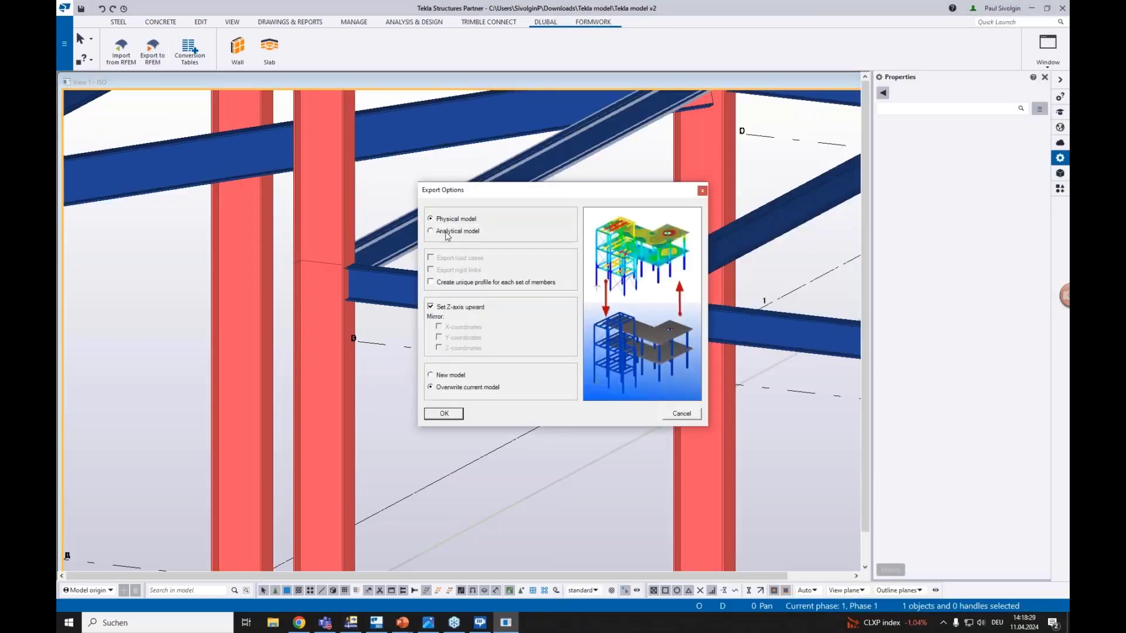
click(442, 232)
click(702, 192)
Bring the whole structure into a front view and open the Analysis & Design Models dialog.
scroll(653, 221, down, 5)
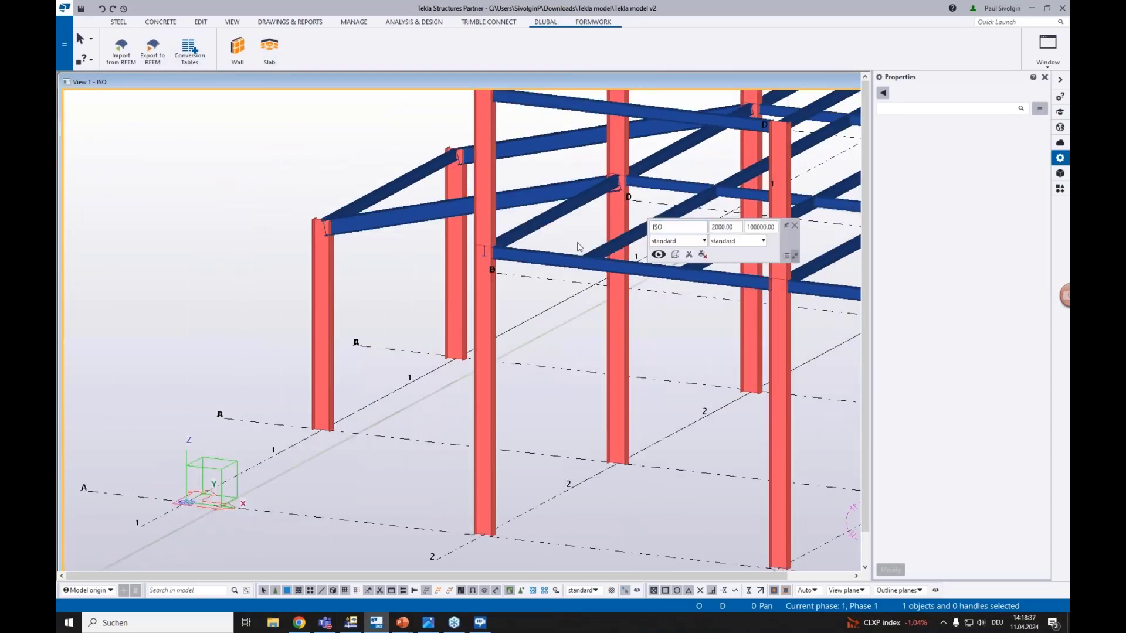
middle_drag(570, 246, 246, 337)
scroll(299, 314, down, 4)
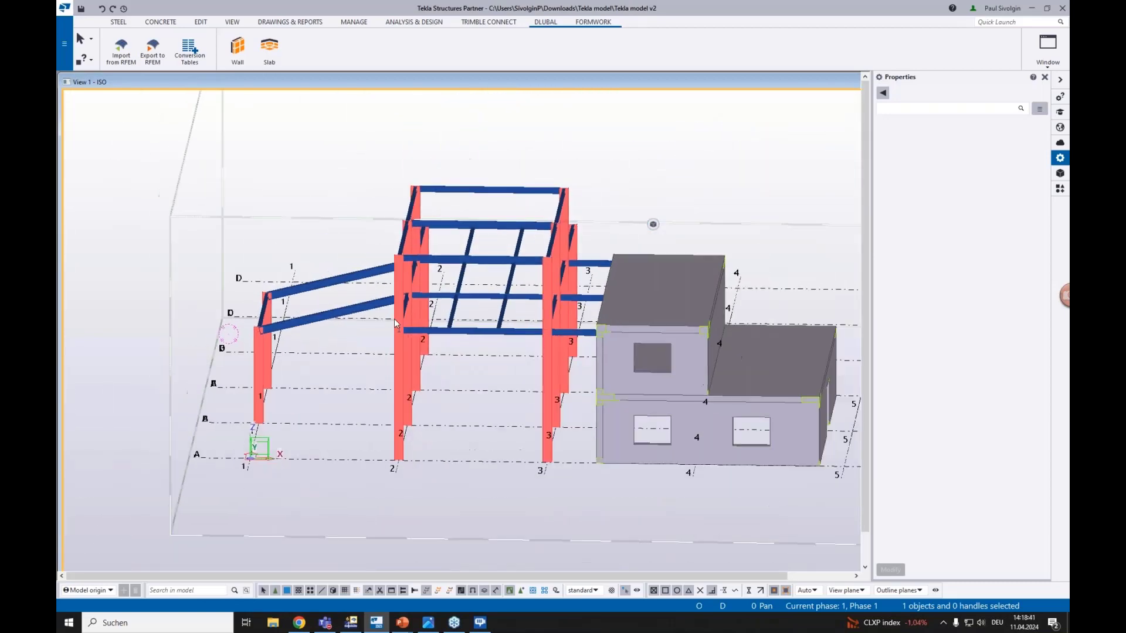
ctrl+middle_drag(395, 322, 469, 365)
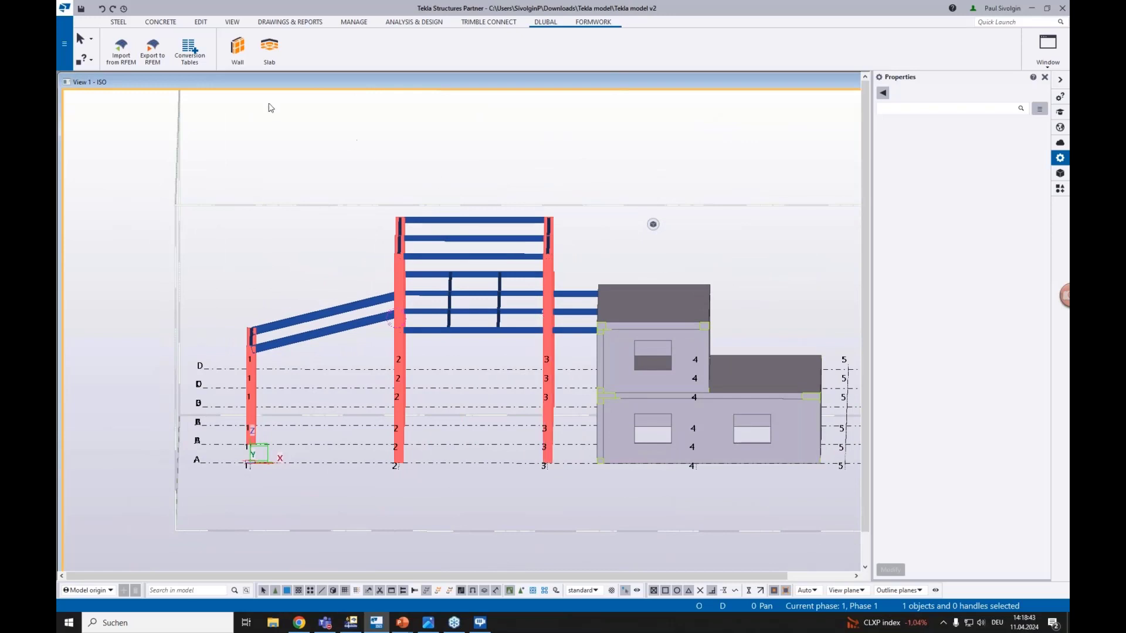
click(415, 23)
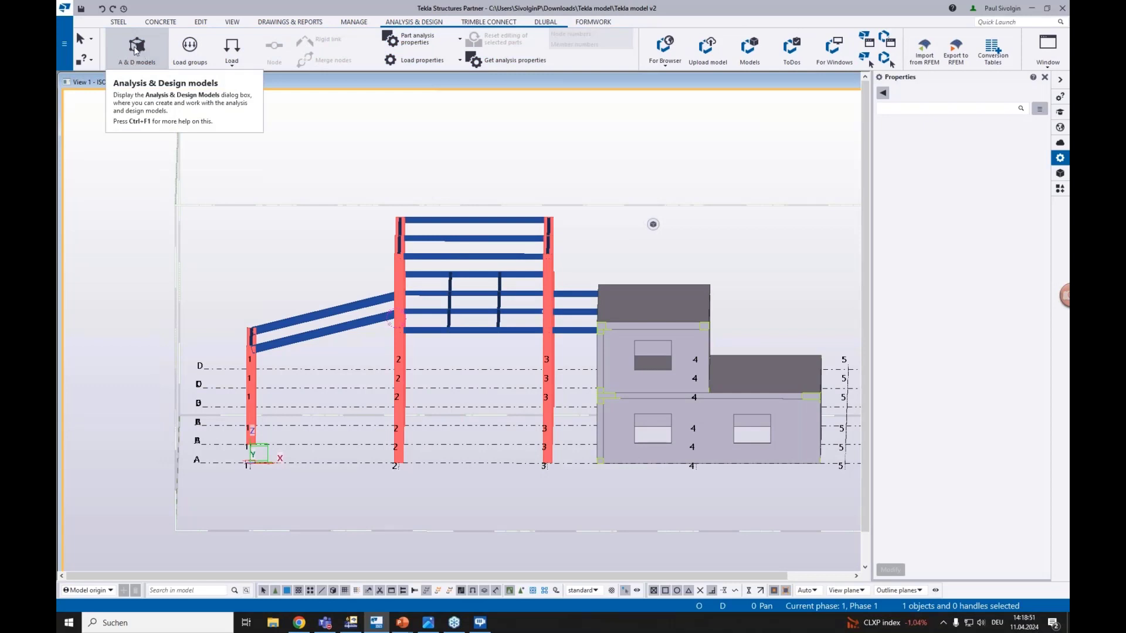
click(135, 50)
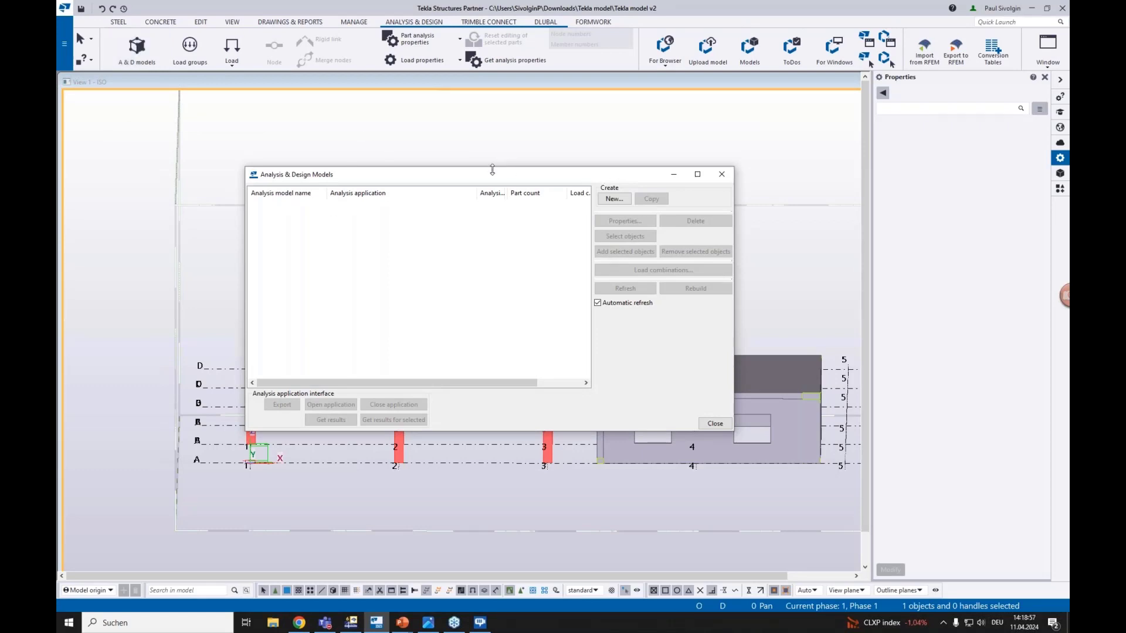
drag(485, 178, 544, 170)
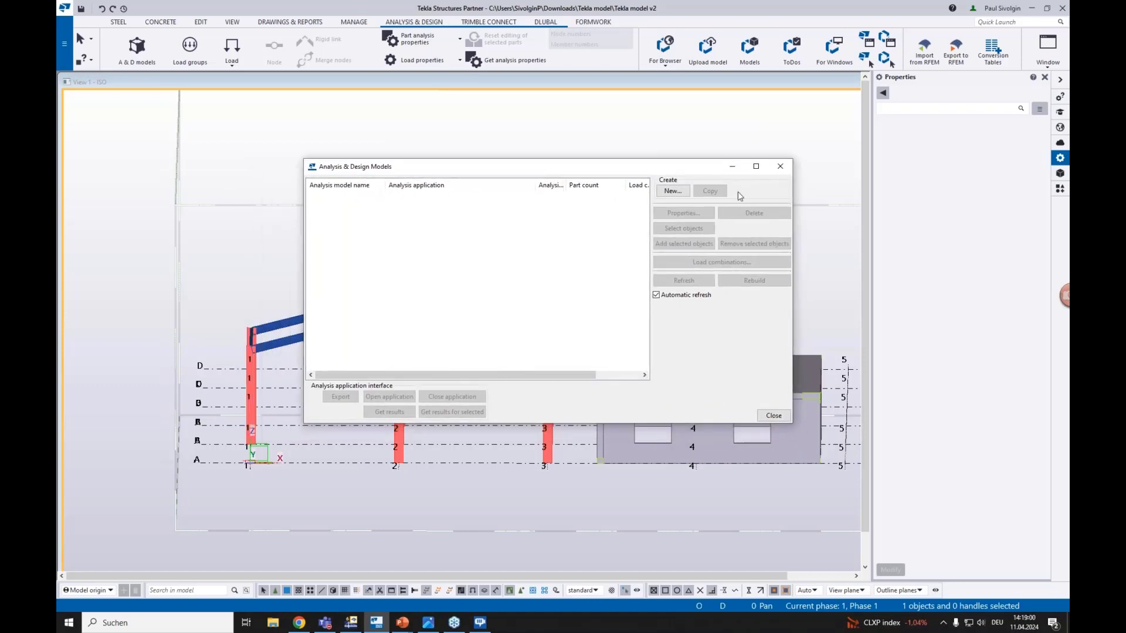
Create an analysis model named Steel with a blank analysis application, rigid links enabled and selected parts and loads as content.
click(676, 191)
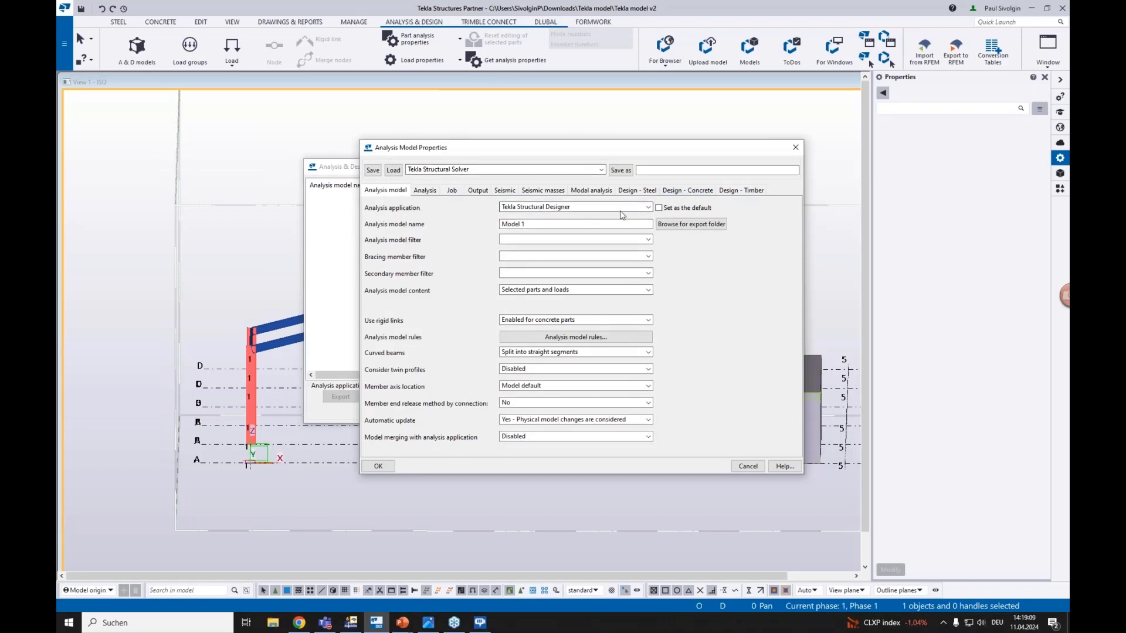
click(531, 207)
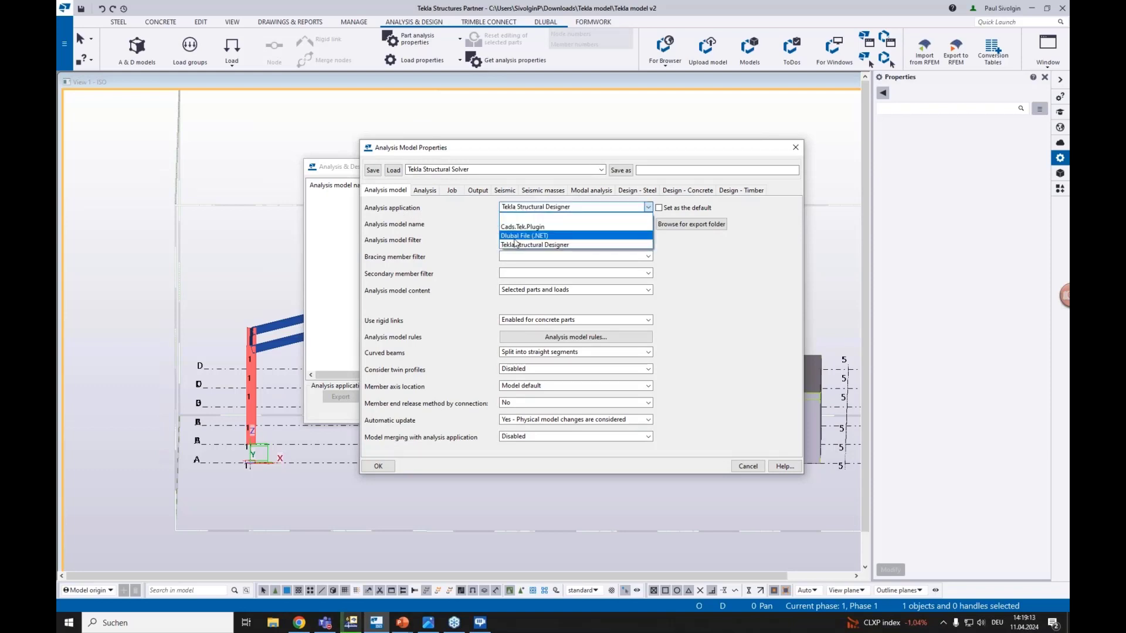
click(528, 236)
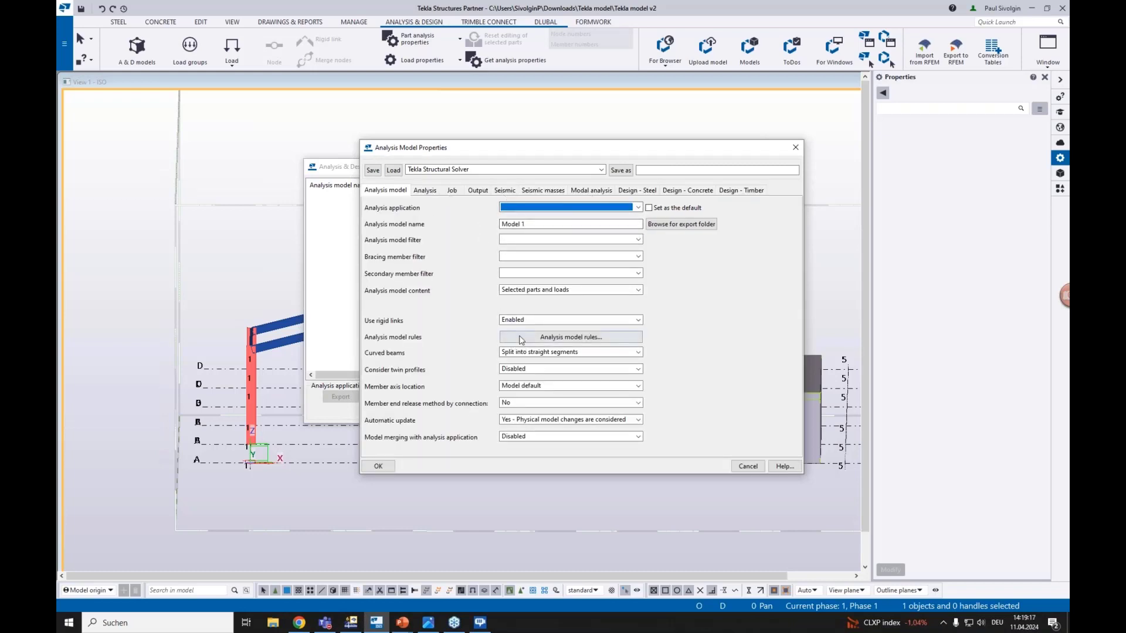
drag(527, 224, 491, 225)
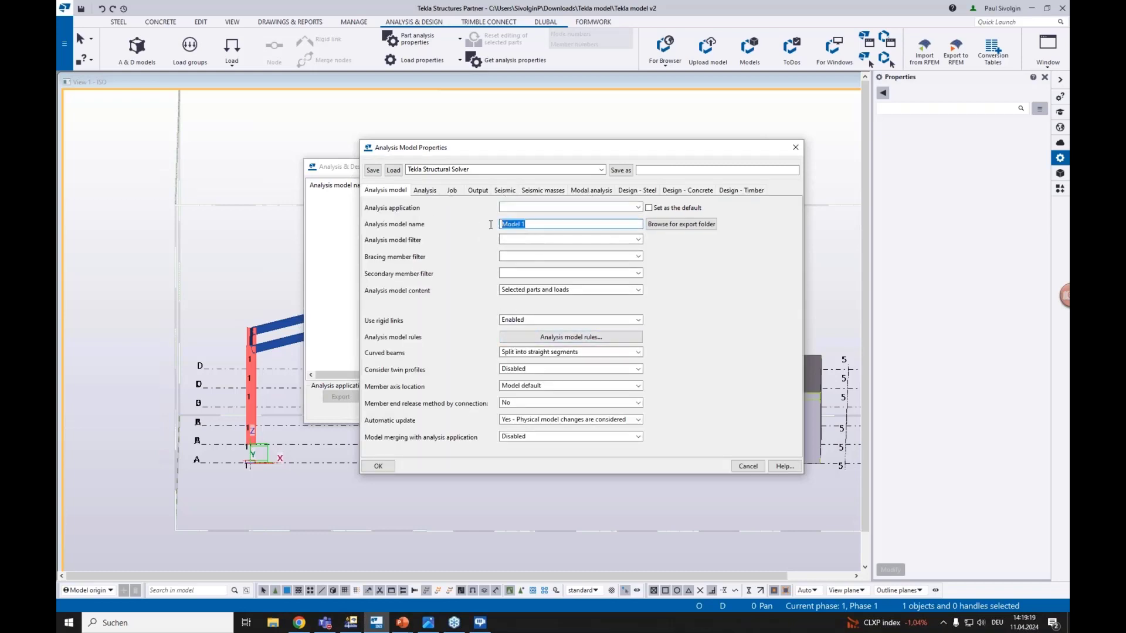
text(Steel)
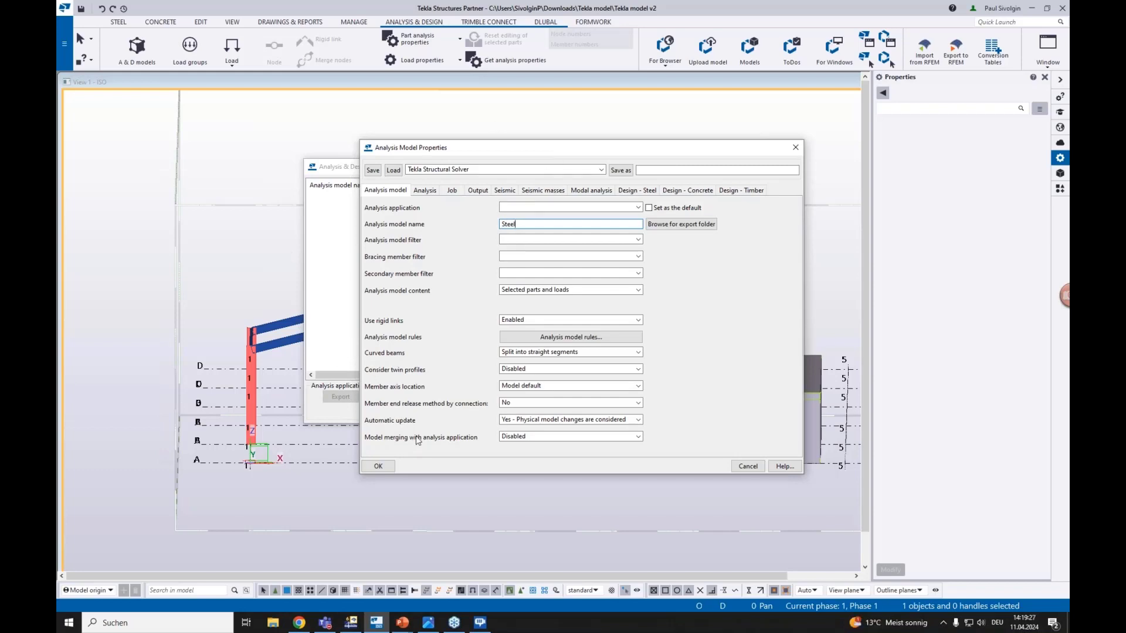
click(378, 466)
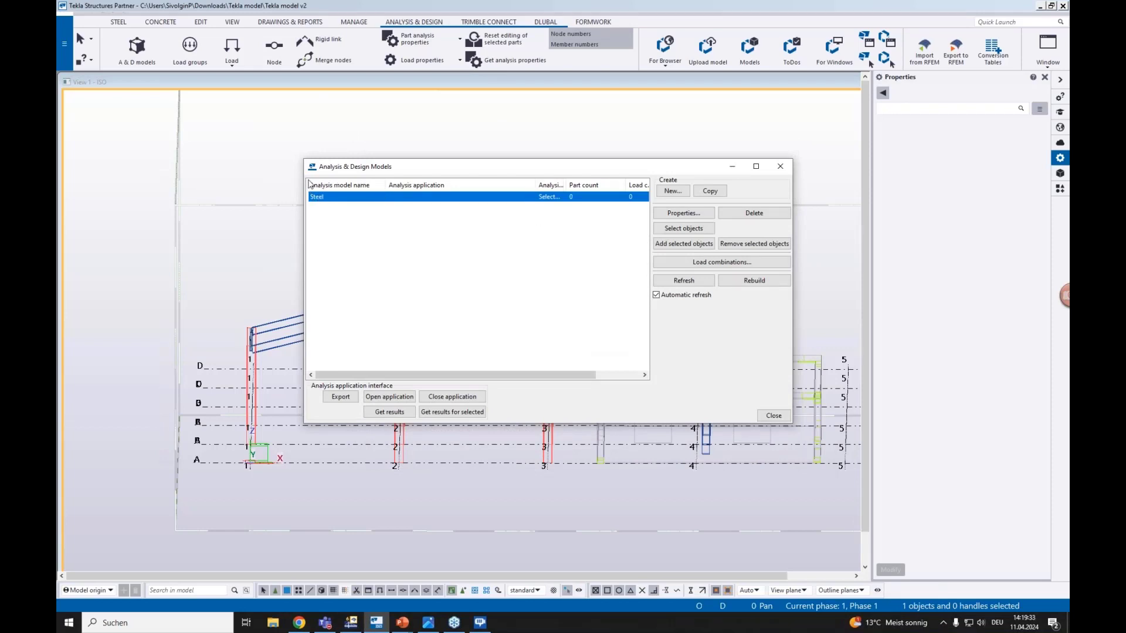
Select all columns and beams of the steel frame beside the Analysis & Design Models dialog, and clear the selection.
drag(402, 171, 478, 173)
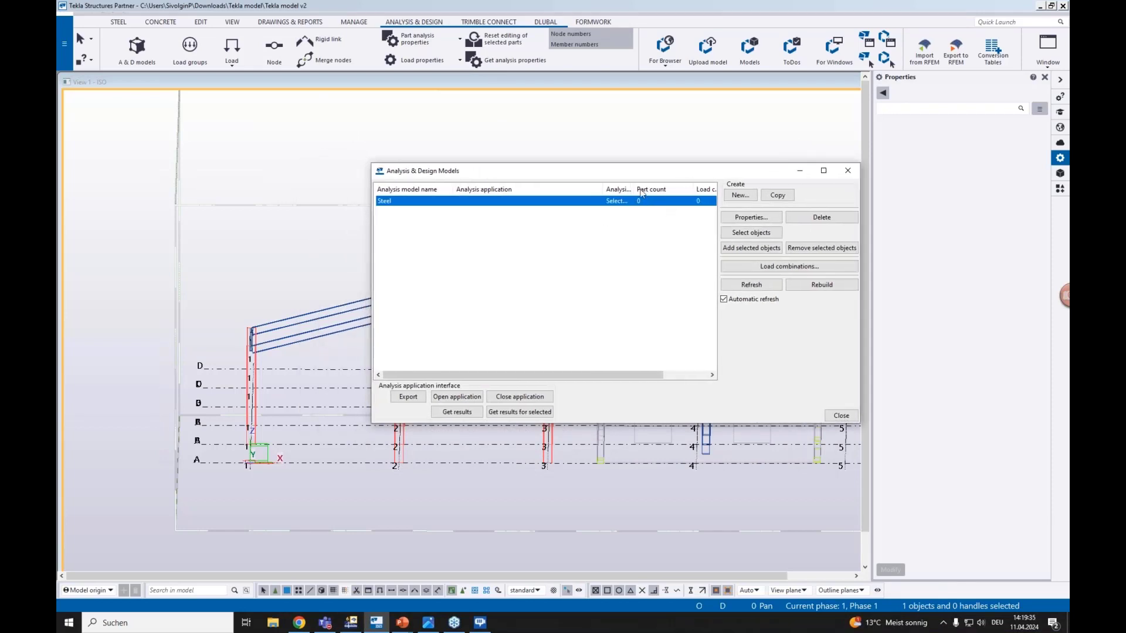
drag(591, 176, 540, 176)
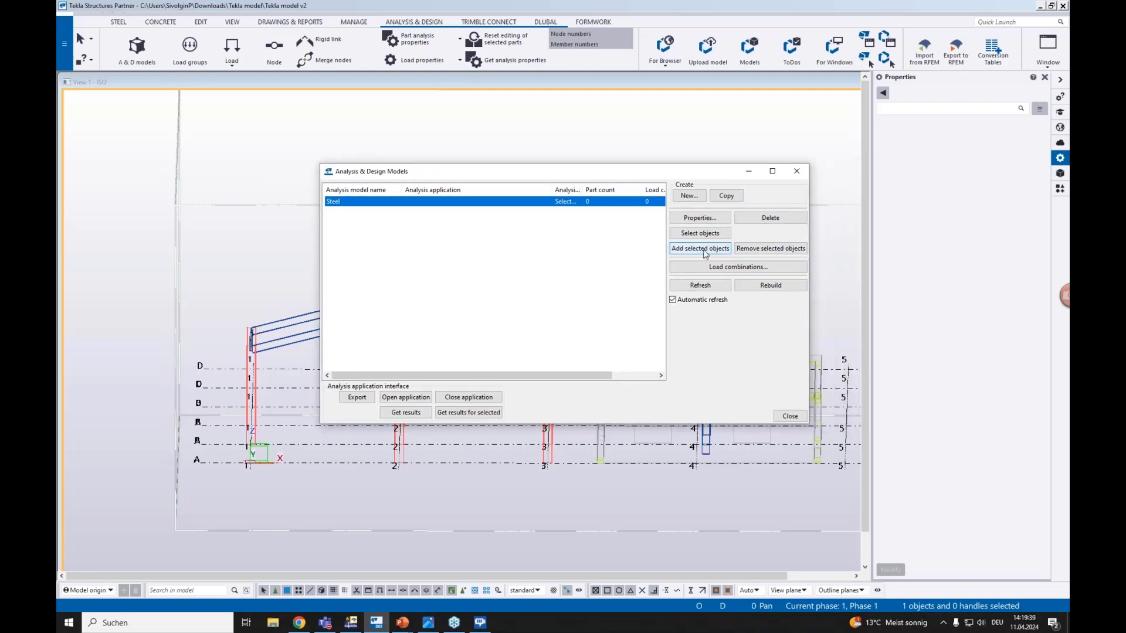
drag(727, 177, 1034, 332)
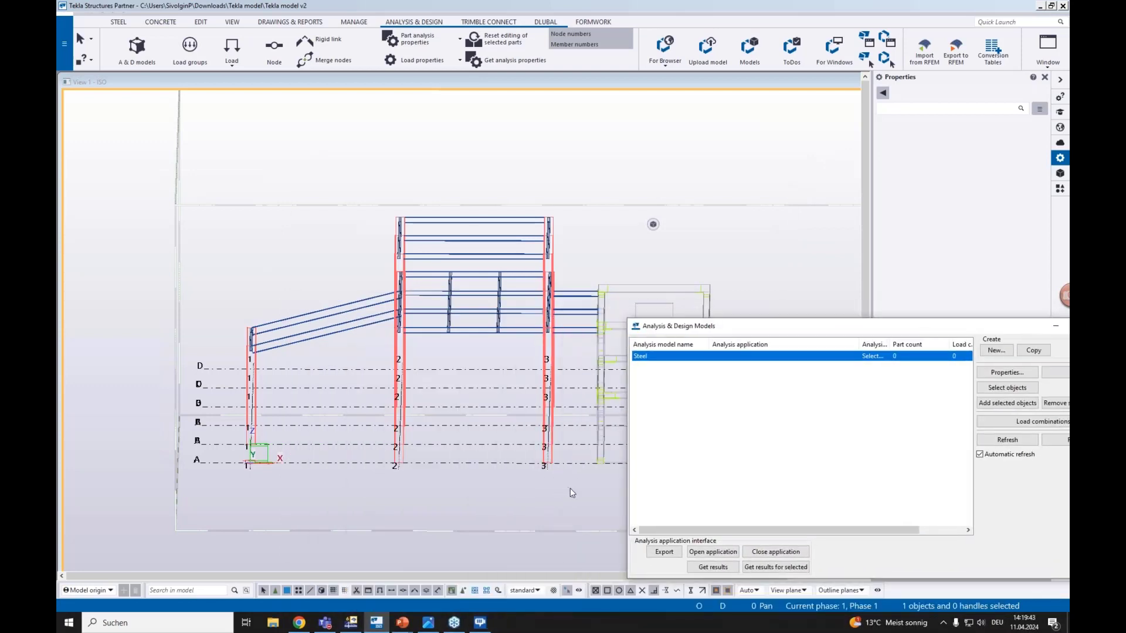
drag(573, 493, 240, 200)
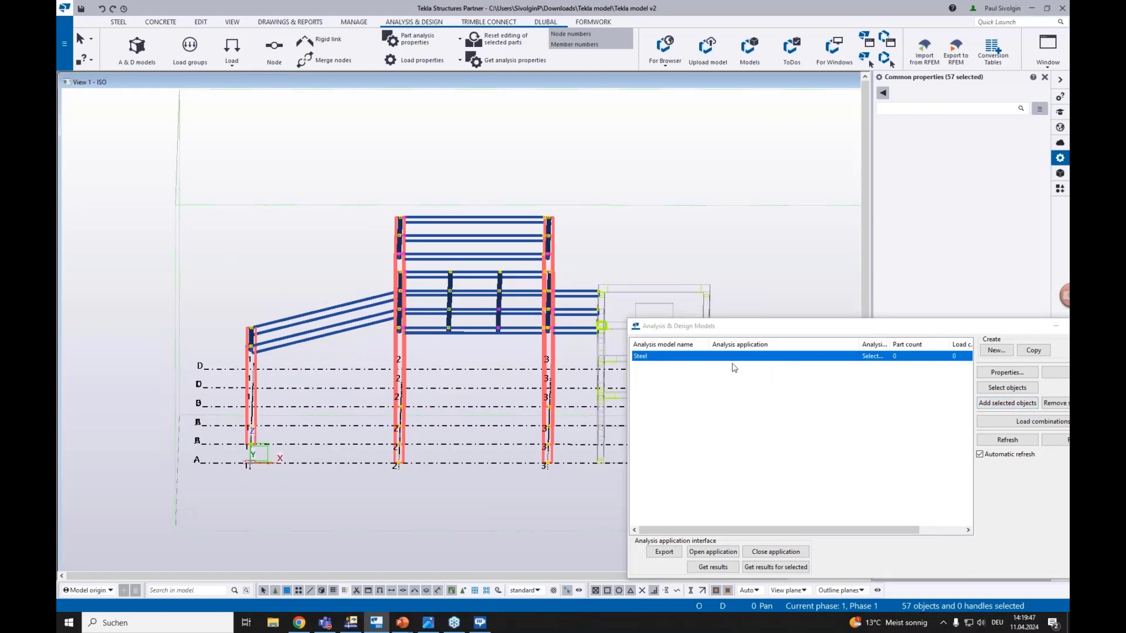
scroll(531, 303, up, 3)
click(508, 378)
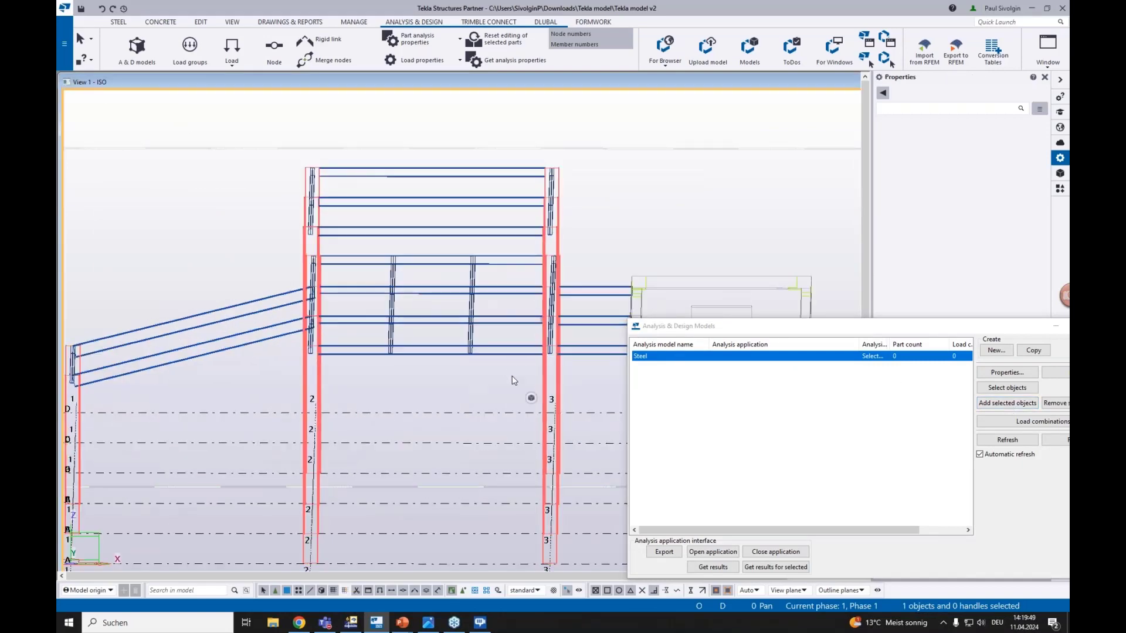
Minimize the Analysis & Design Models dialog to uncover the steel frame and the adjoining building in an angled view.
ctrl+middle_drag(510, 378, 392, 302)
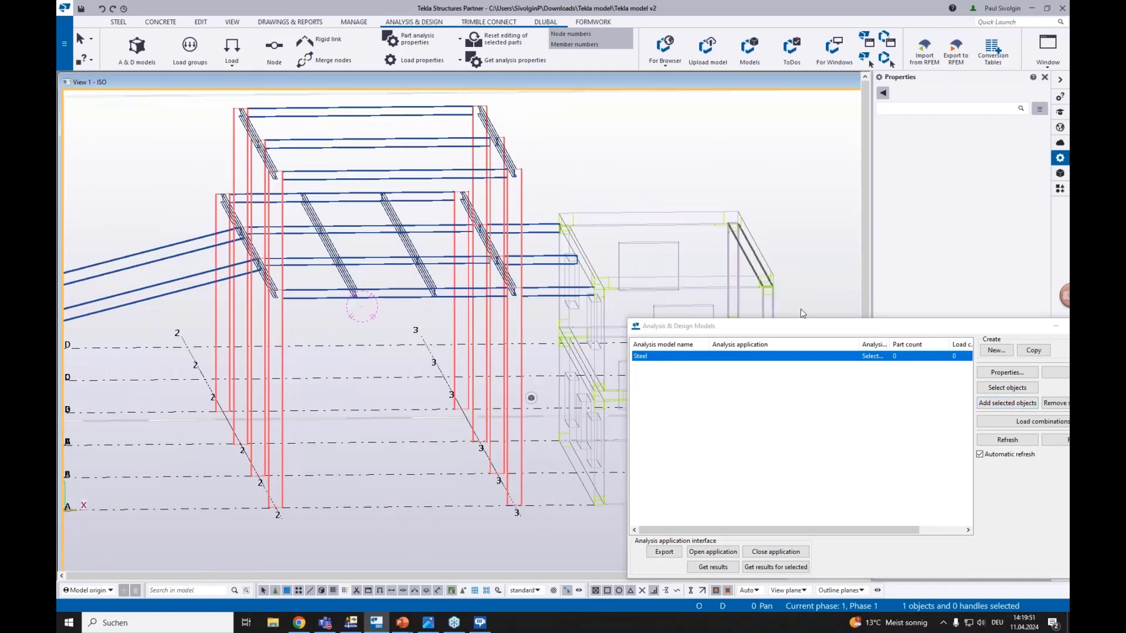
drag(871, 331, 678, 285)
click(868, 286)
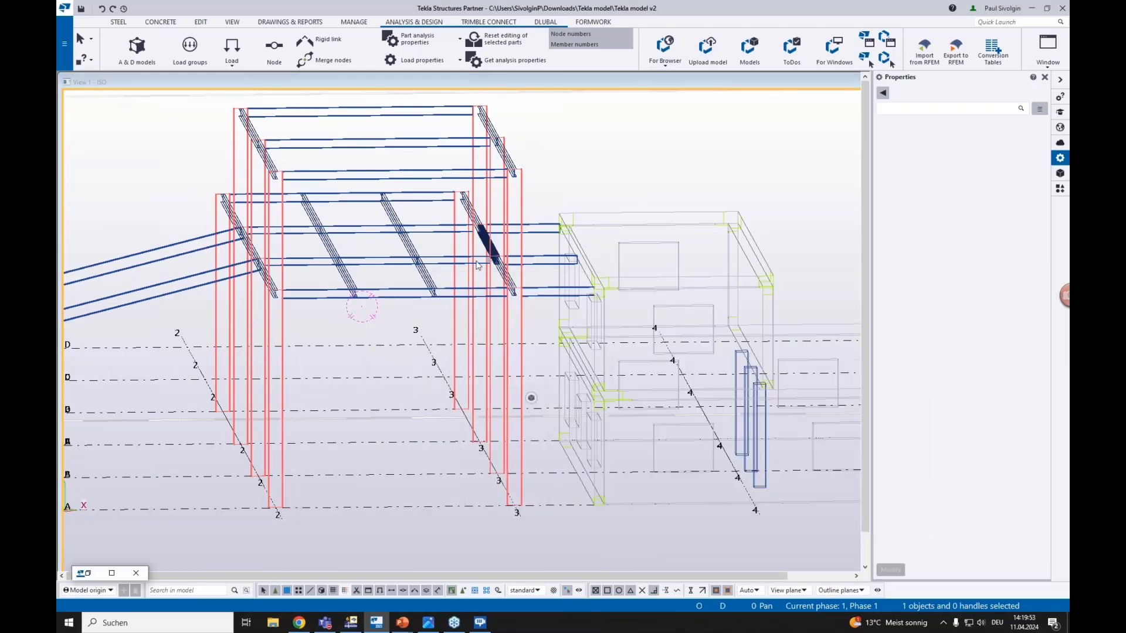
Select the parts around the bolted clip angle connection where the beams meet the column, using a selection window.
scroll(423, 240, up, 5)
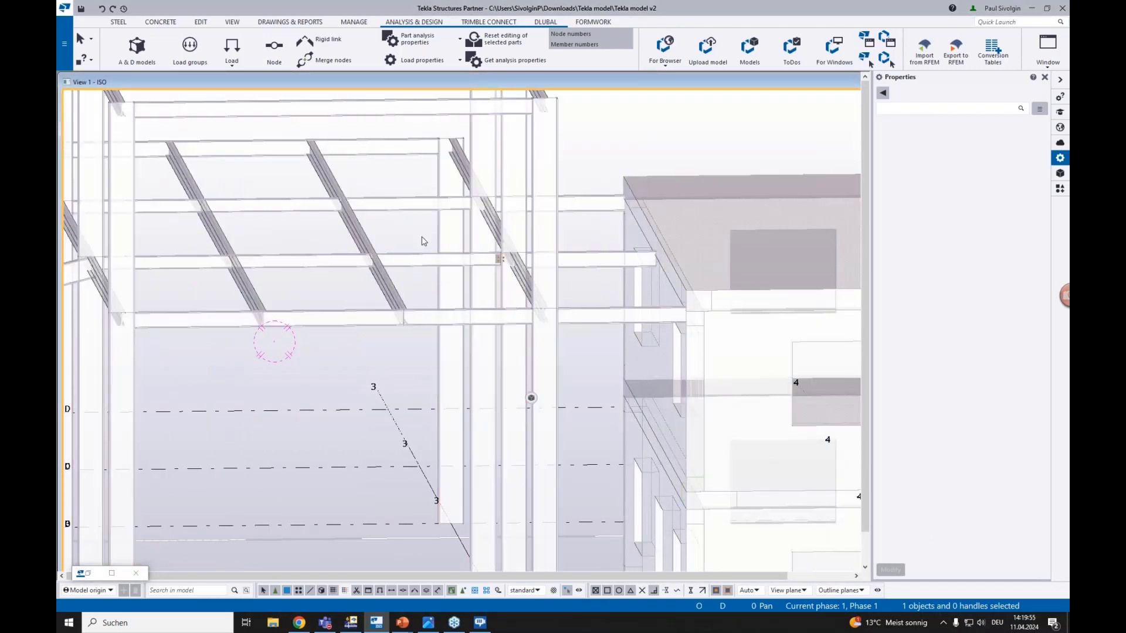
mouse_move(443, 231)
ctrl+middle_down()
mouse_move(499, 264)
mouse_move(452, 245)
ctrl+middle_up()
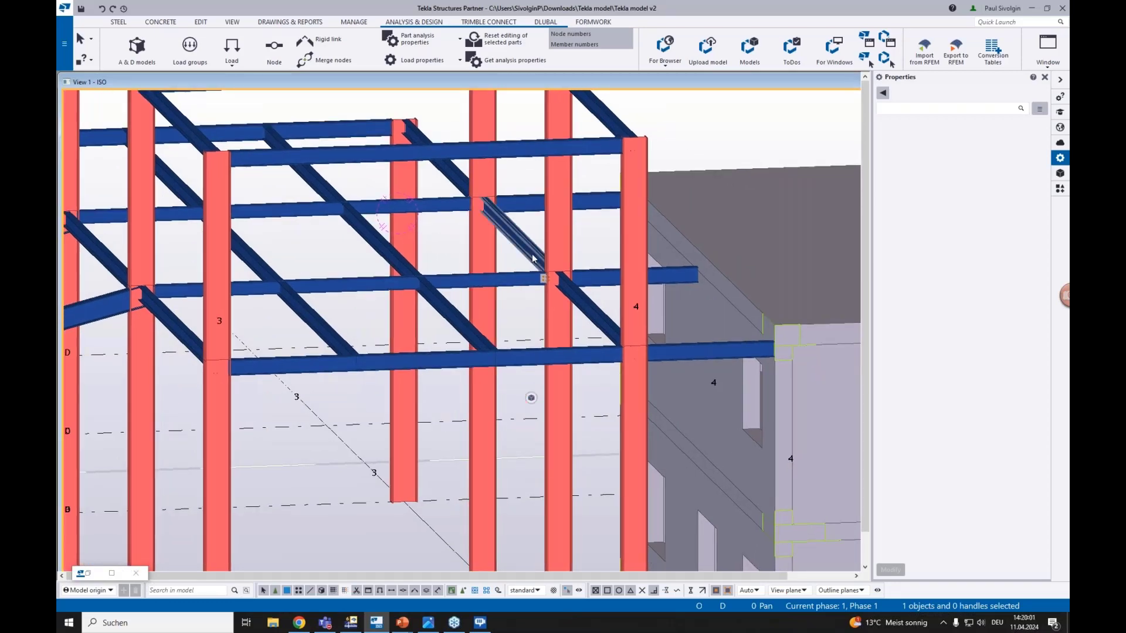
scroll(543, 280, up, 5)
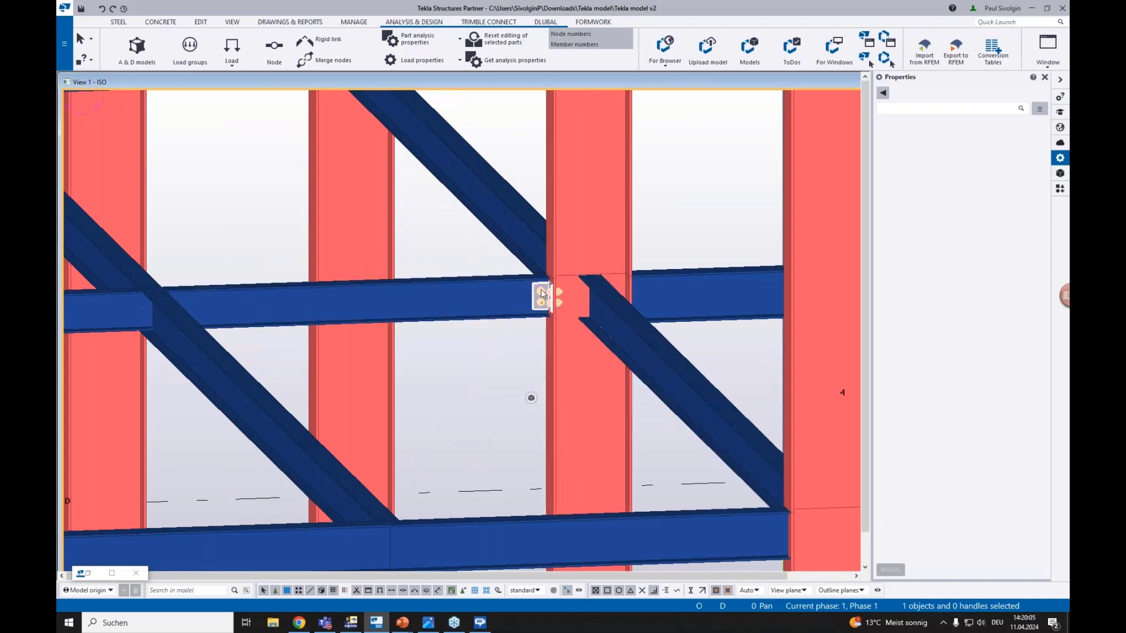
scroll(554, 288, up, 2)
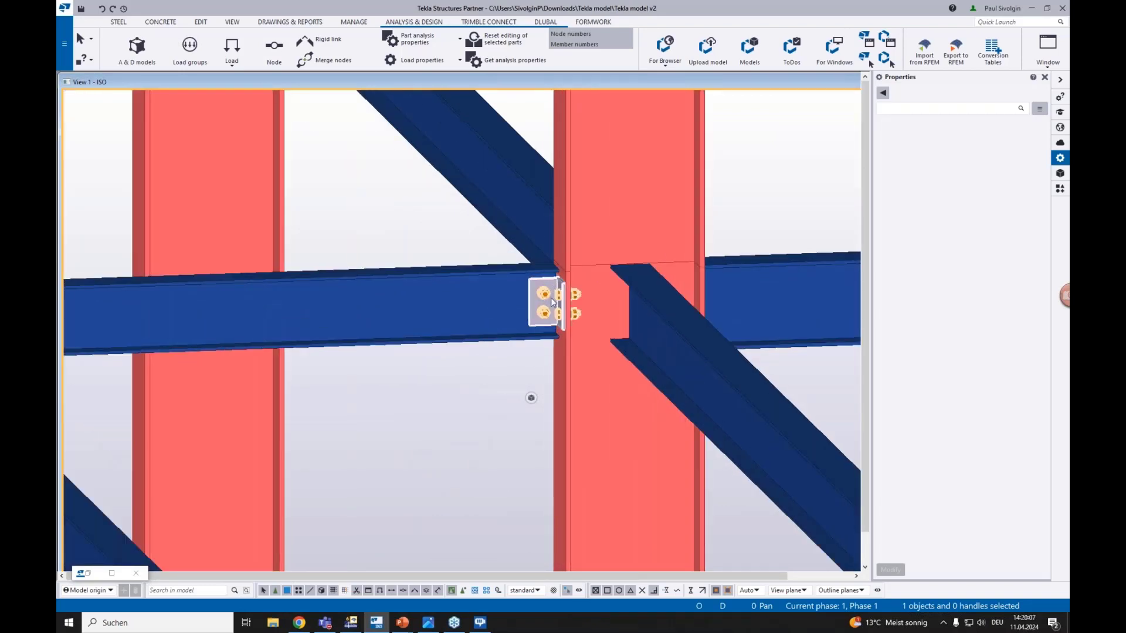
scroll(552, 302, down, 4)
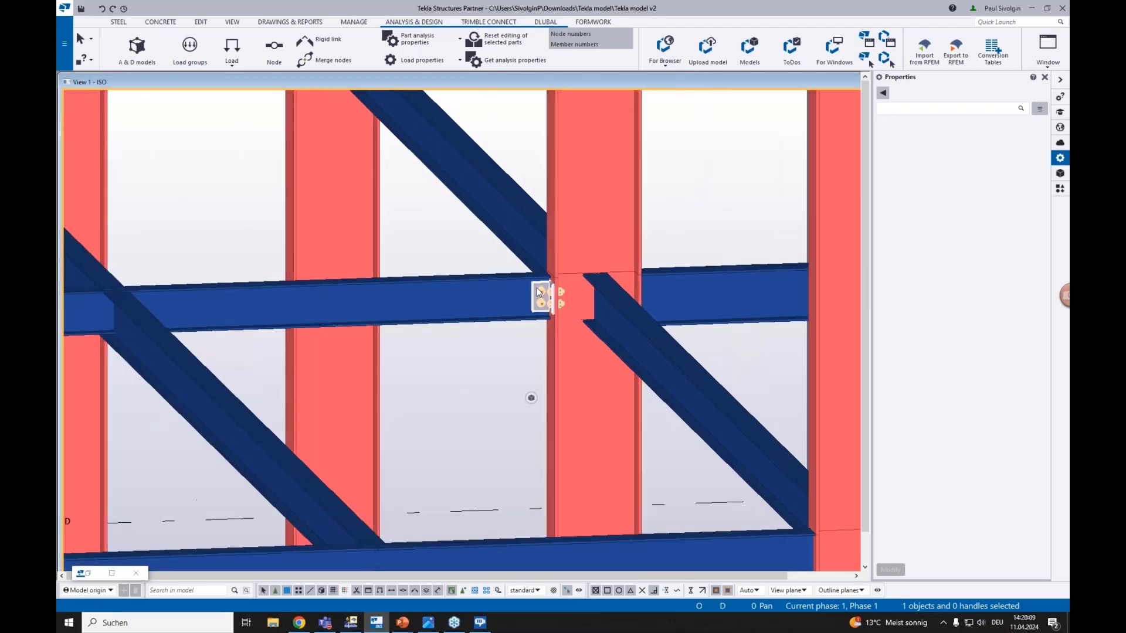
drag(684, 480, 453, 187)
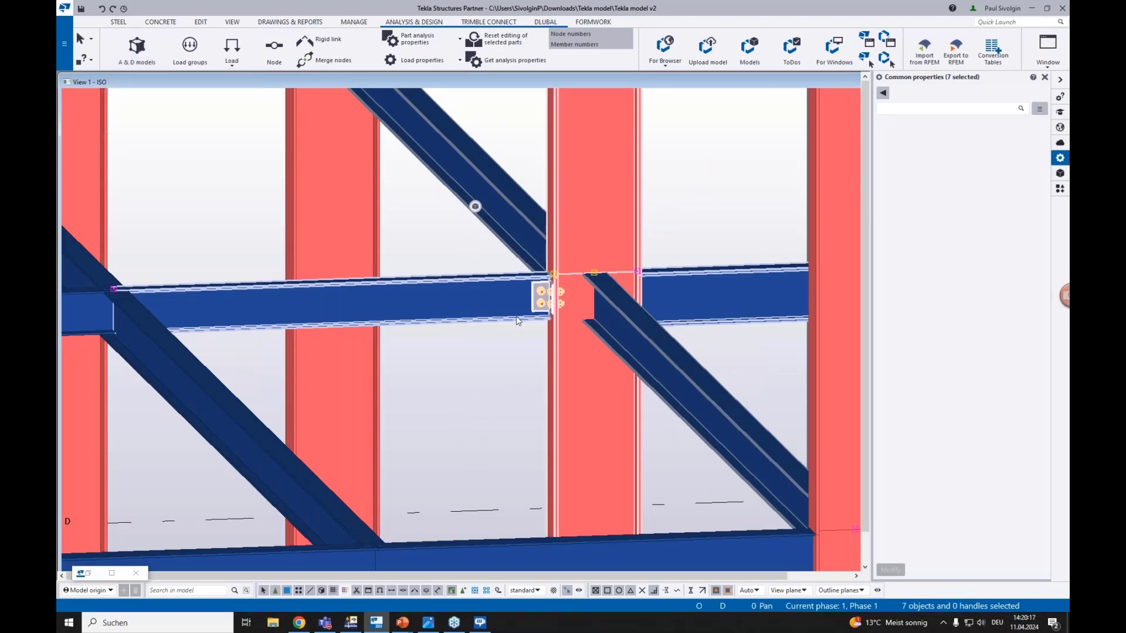
Open the clip angle component's properties, view its part settings and the profile selection for the angle, and close both dialogs.
scroll(519, 323, up, 3)
click(552, 284)
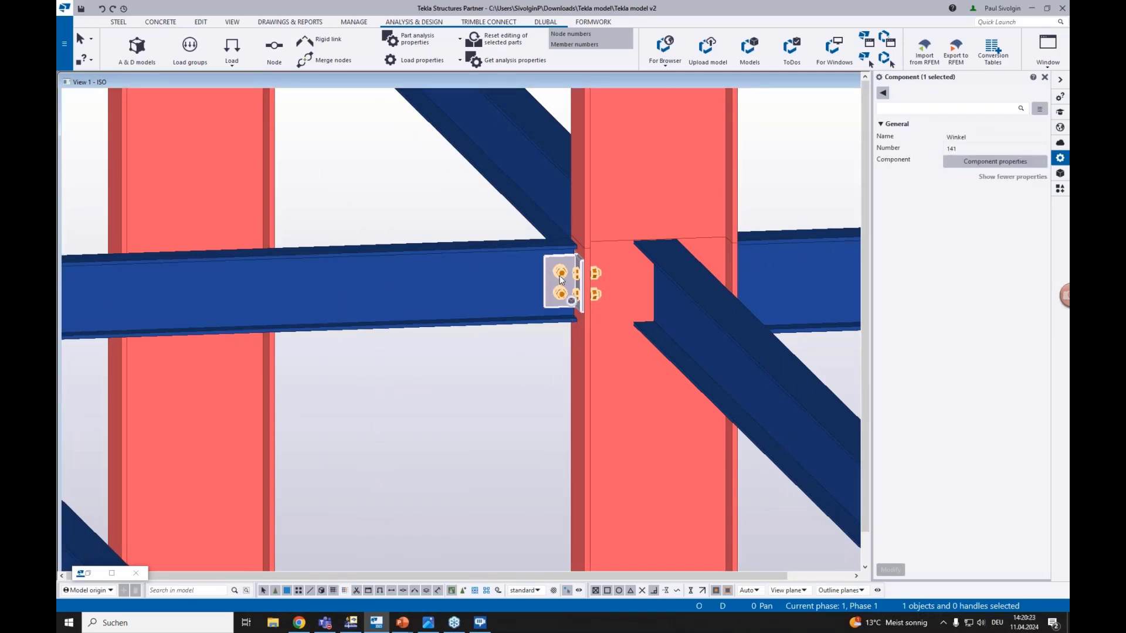
double_click(561, 279)
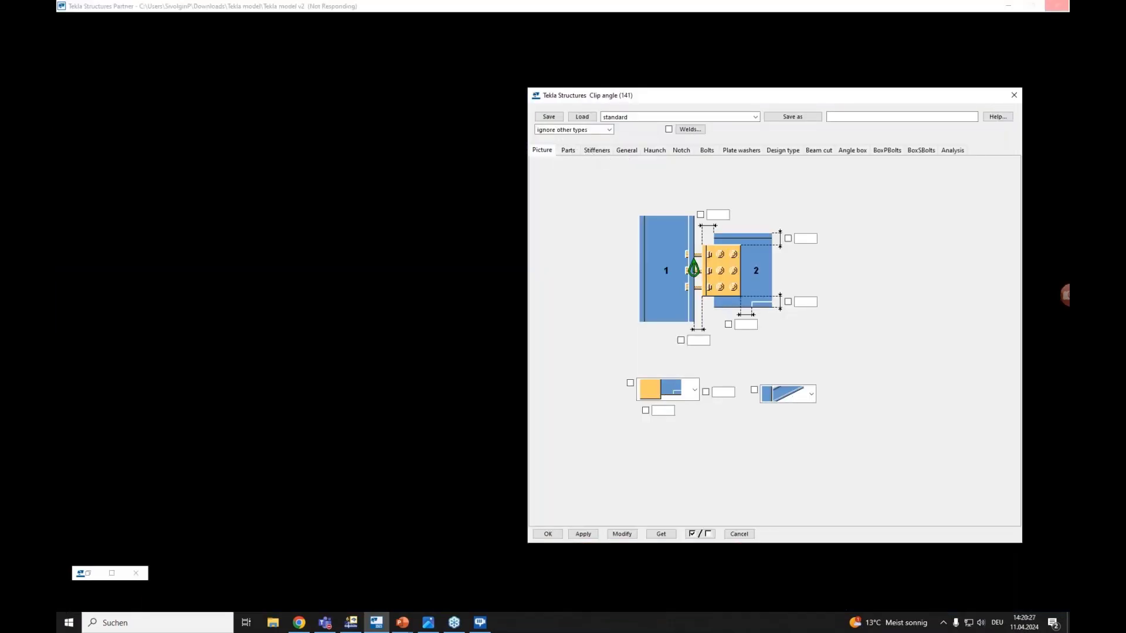
click(568, 150)
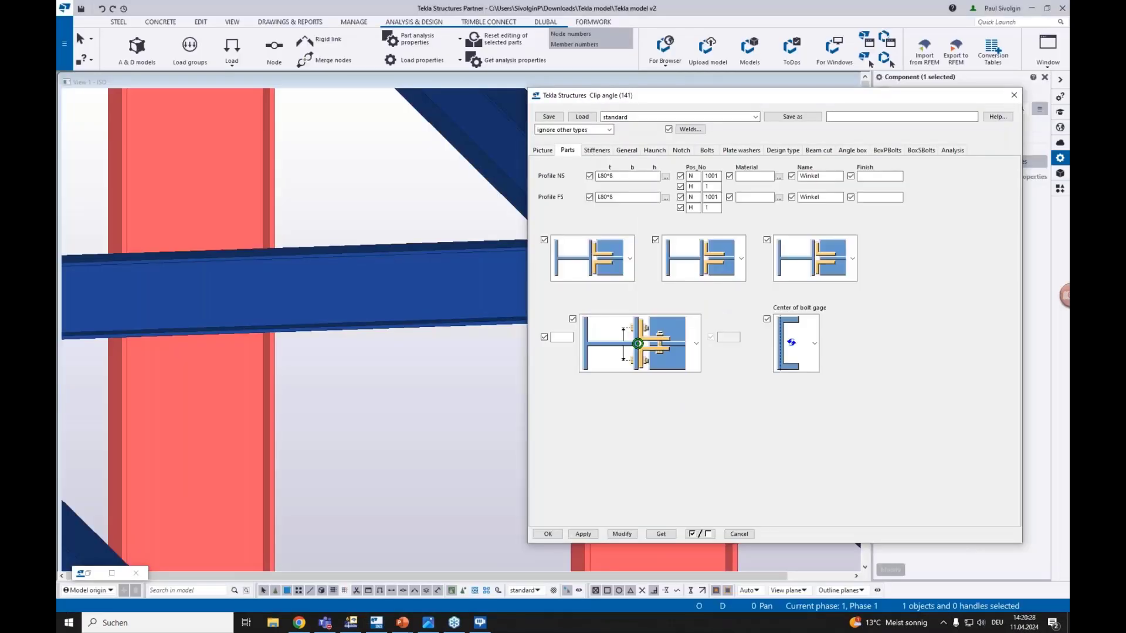
click(665, 177)
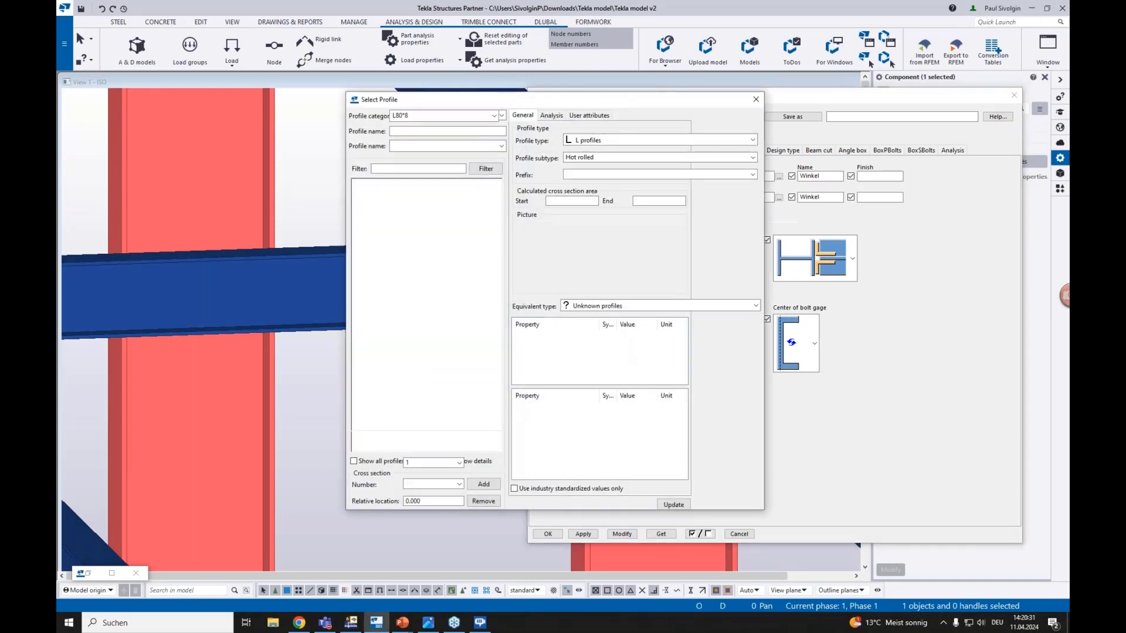
click(757, 101)
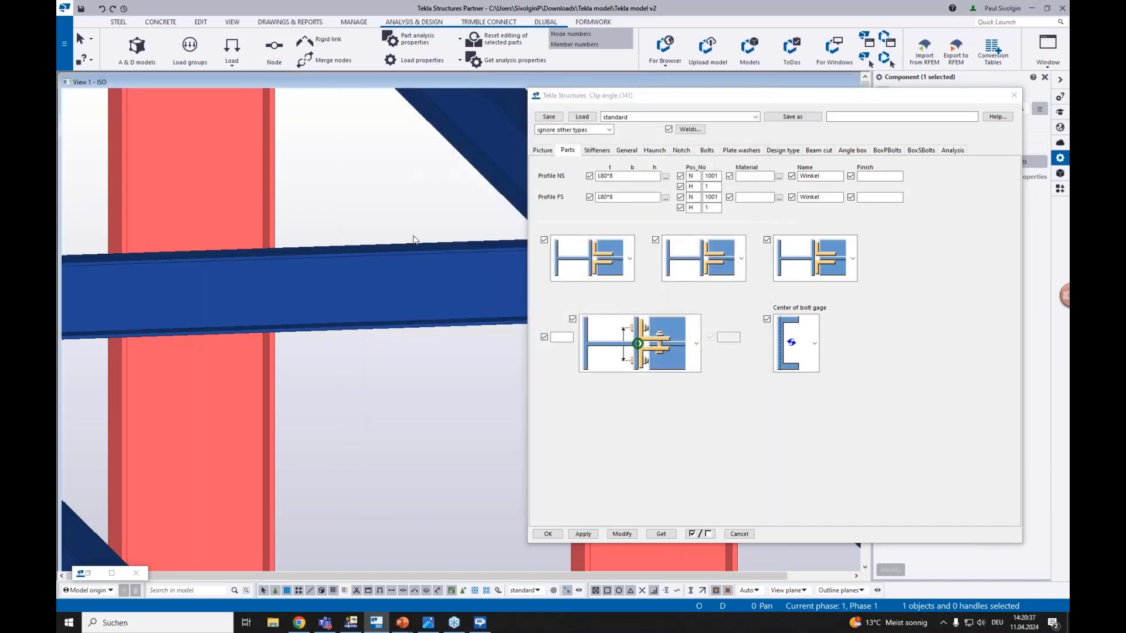
click(1014, 95)
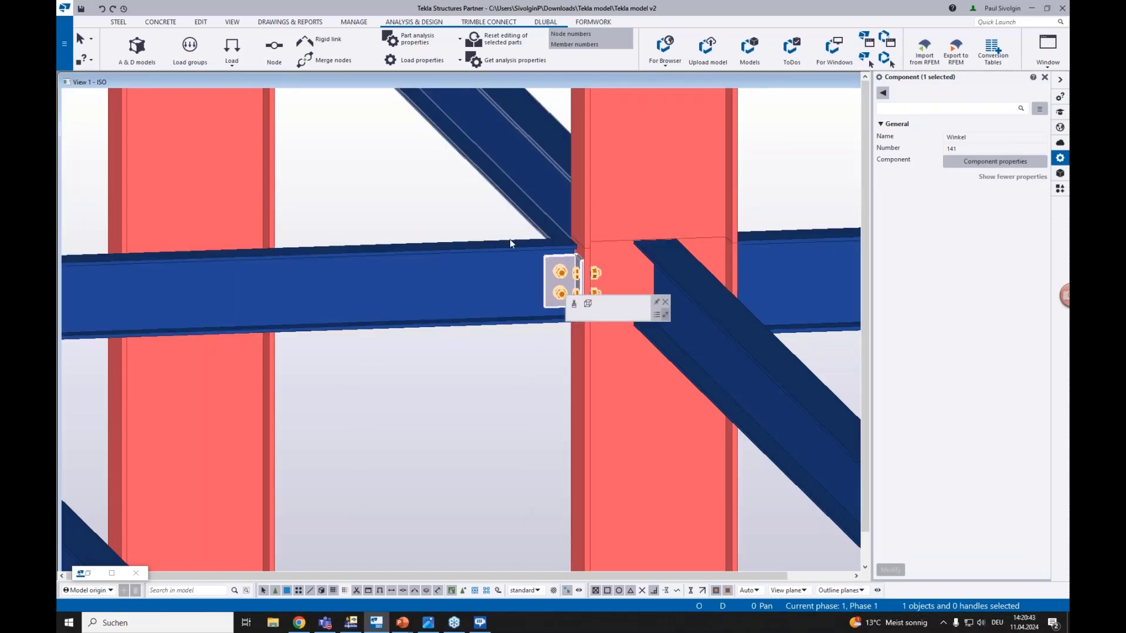
Select the beams and column at the same joint without the clip angle component, inspect them, and clear the selection.
scroll(561, 308, down, 5)
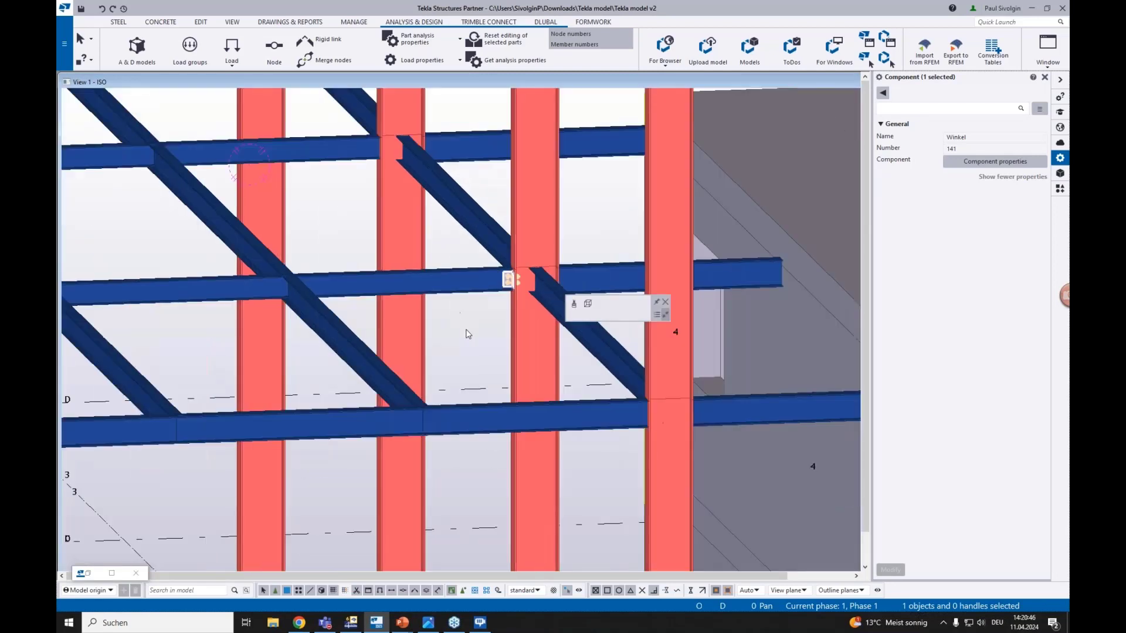
click(472, 334)
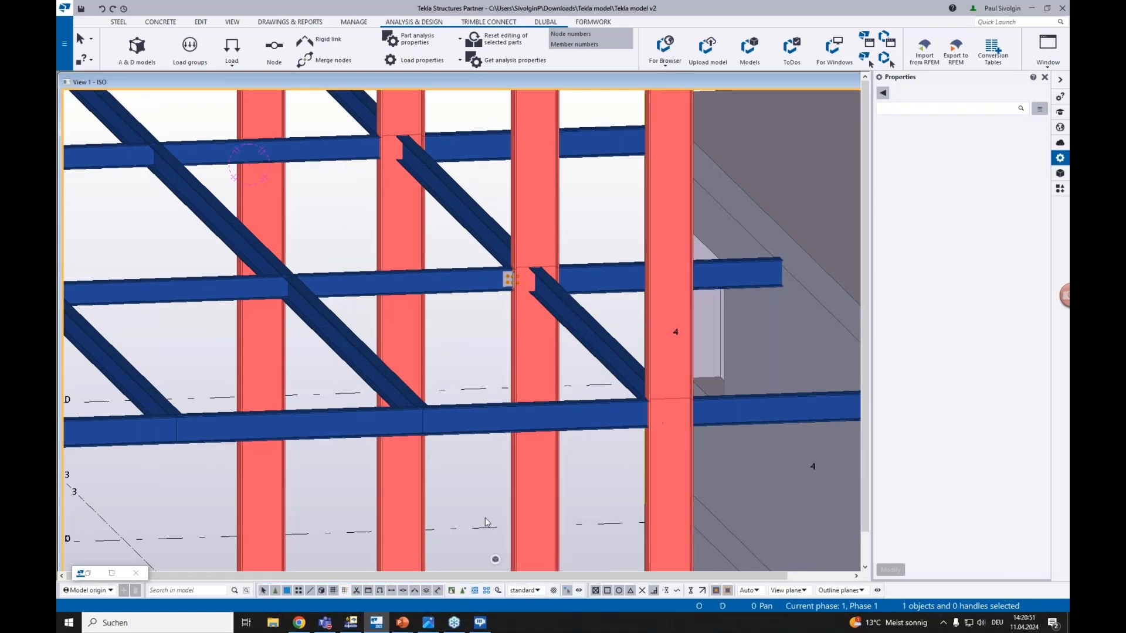
drag(574, 370, 447, 221)
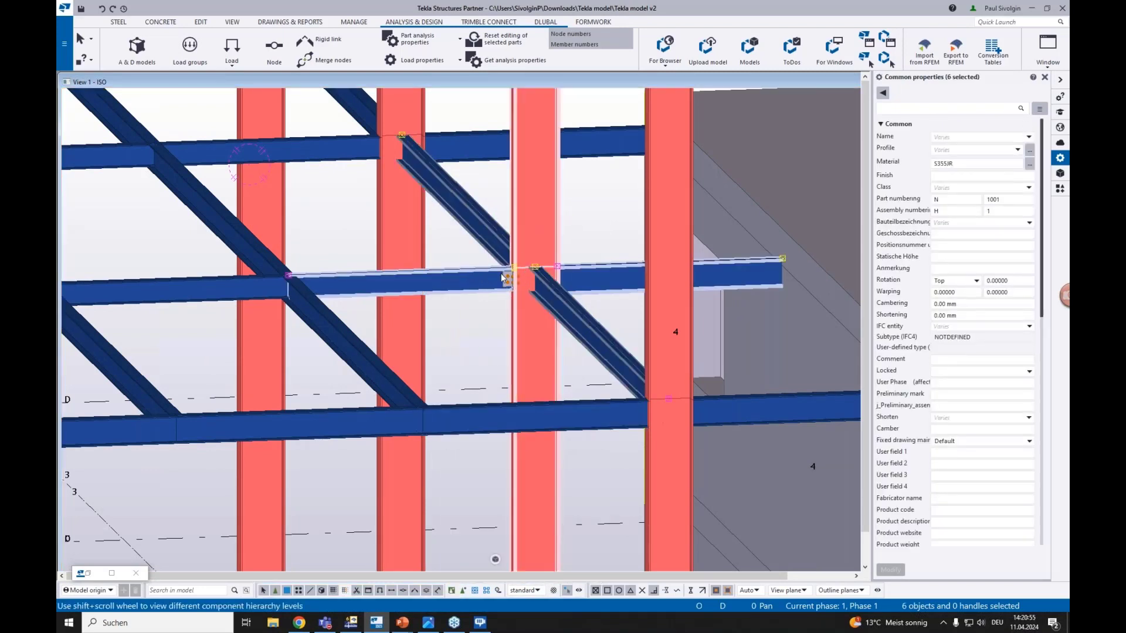
scroll(515, 290, up, 3)
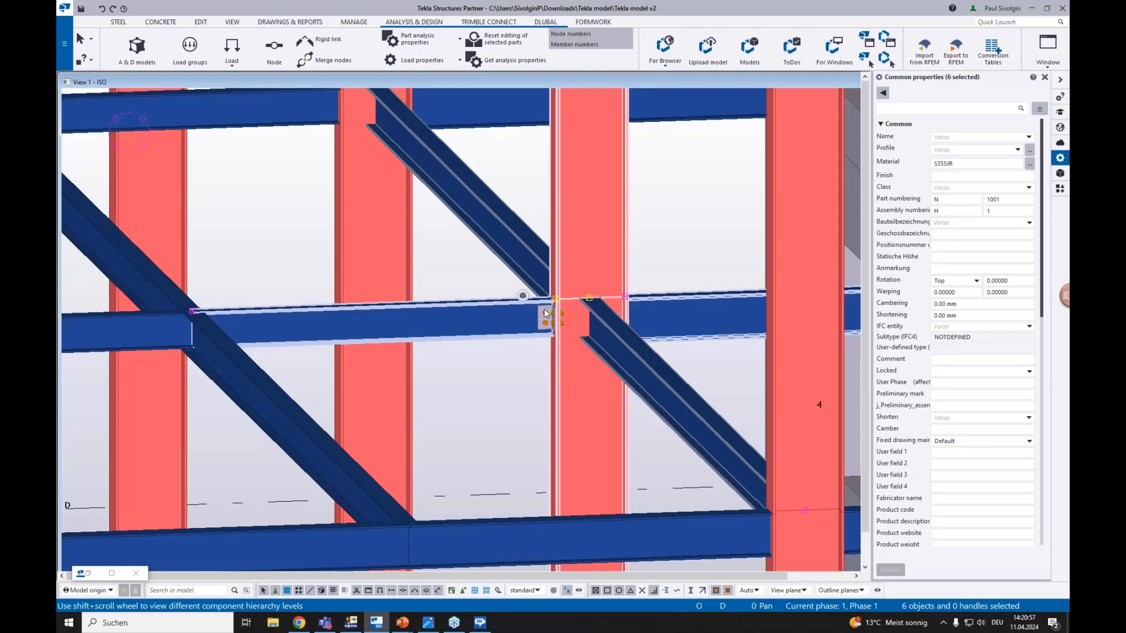
scroll(546, 314, down, 2)
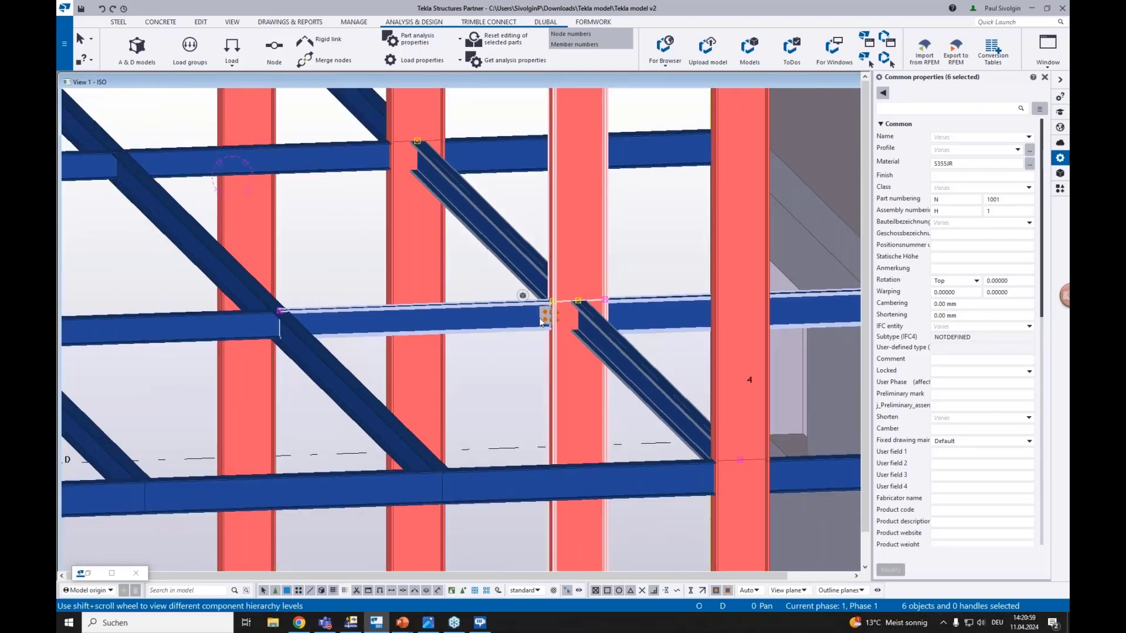
scroll(546, 316, down, 4)
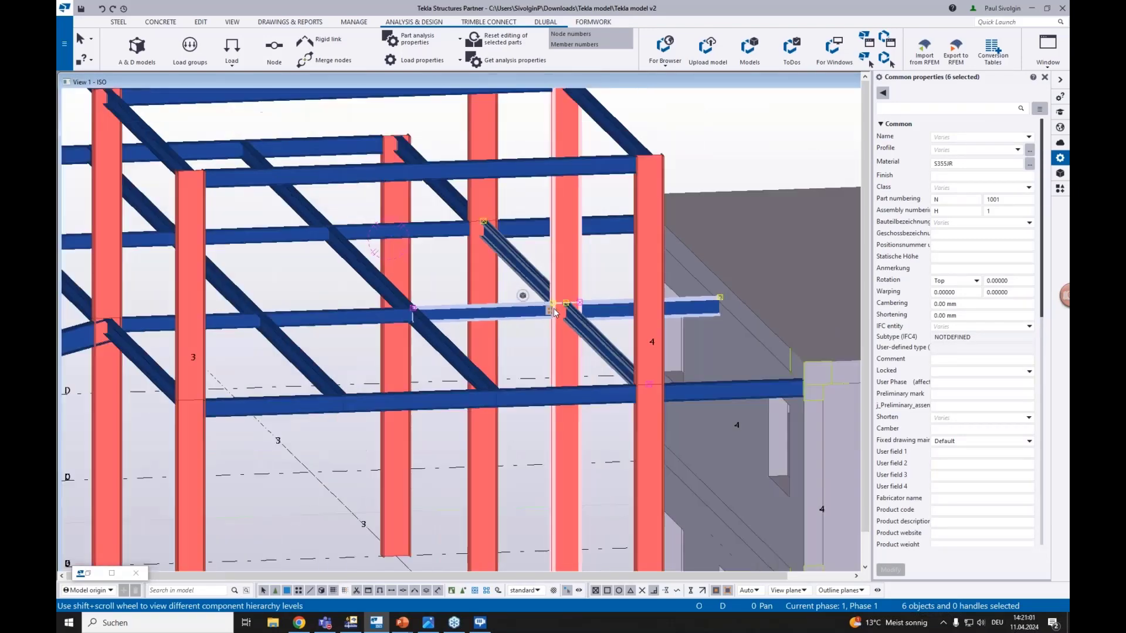
scroll(545, 305, down, 4)
scroll(387, 267, up, 5)
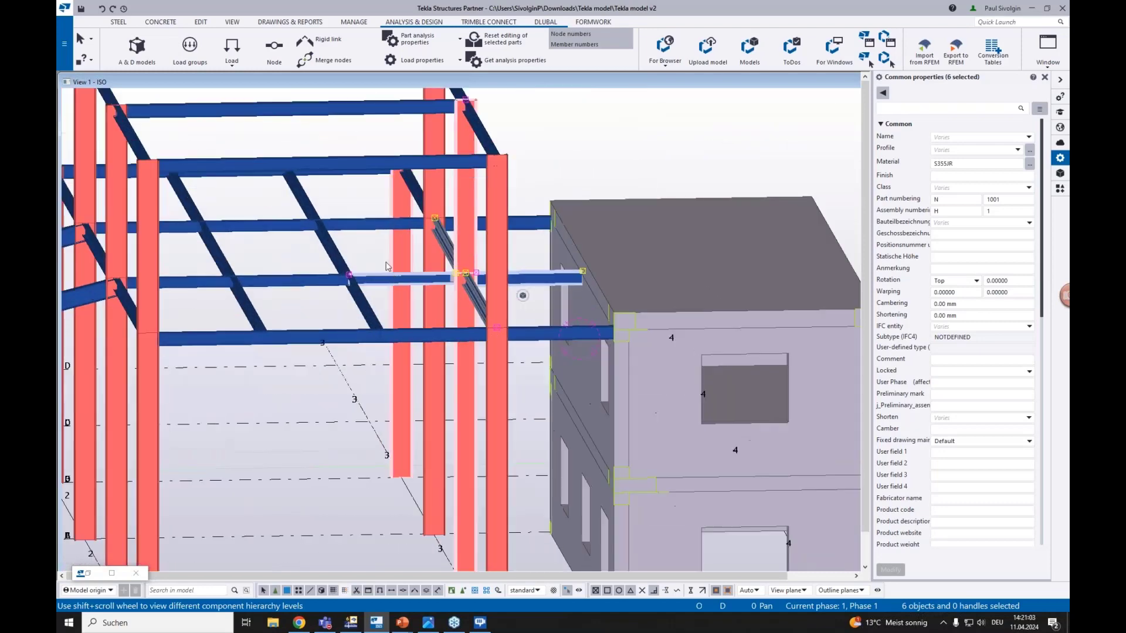
click(386, 266)
Bring the whole structure into view and place the reopened Analysis & Design Models dialog clear of the steel frame.
scroll(386, 266, down, 5)
middle_drag(418, 275, 451, 276)
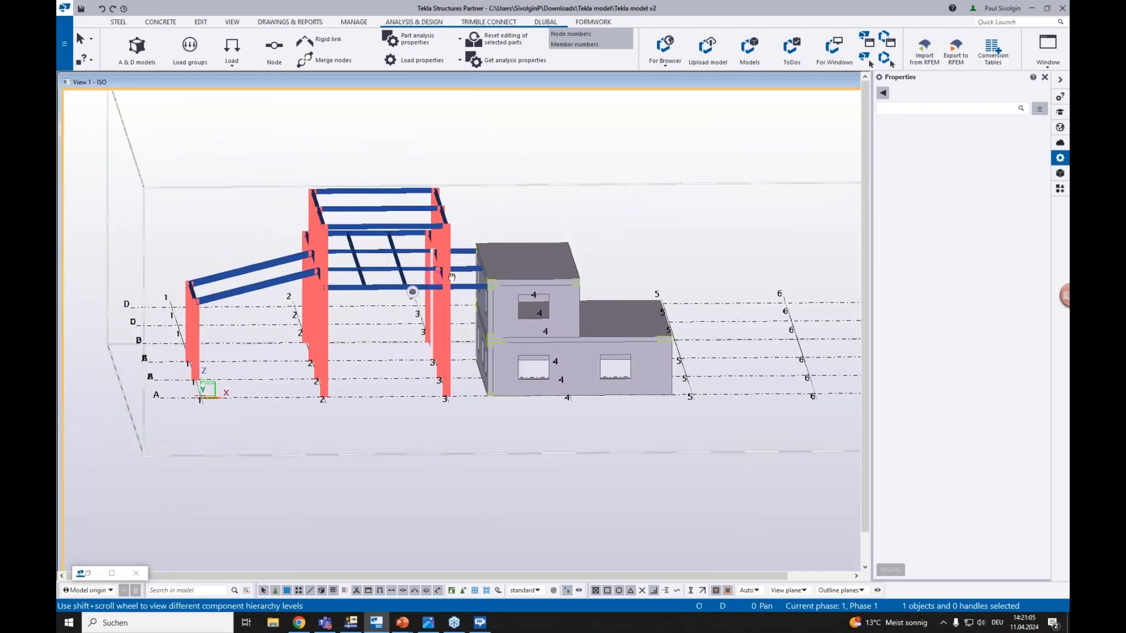
scroll(451, 277, up, 3)
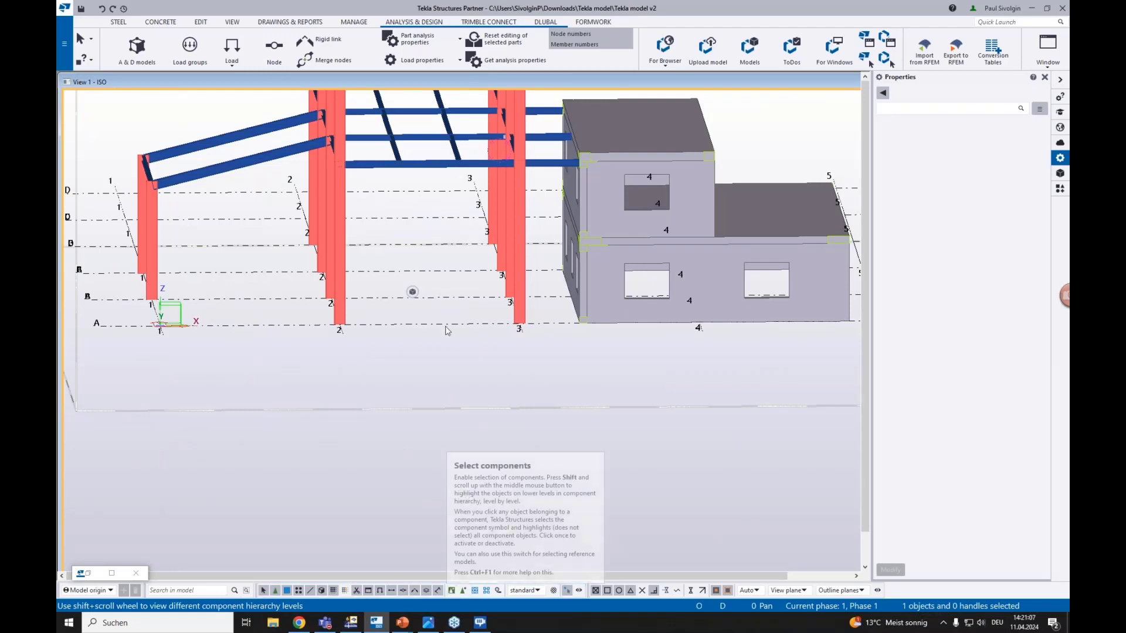
scroll(435, 304, down, 2)
ctrl+middle_drag(496, 323, 510, 333)
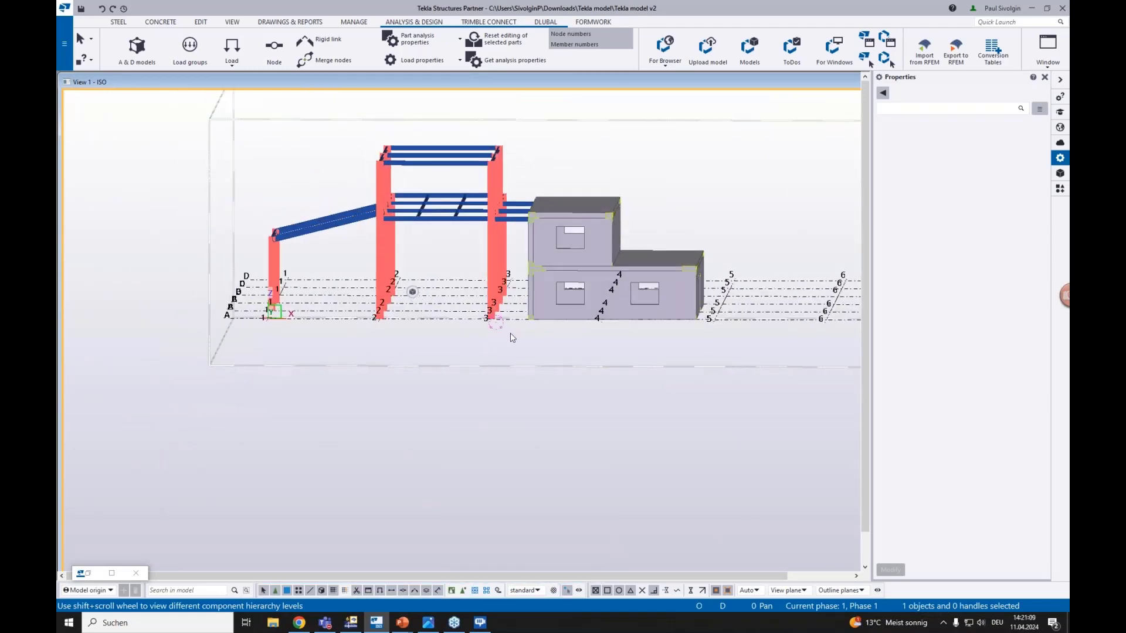
click(136, 47)
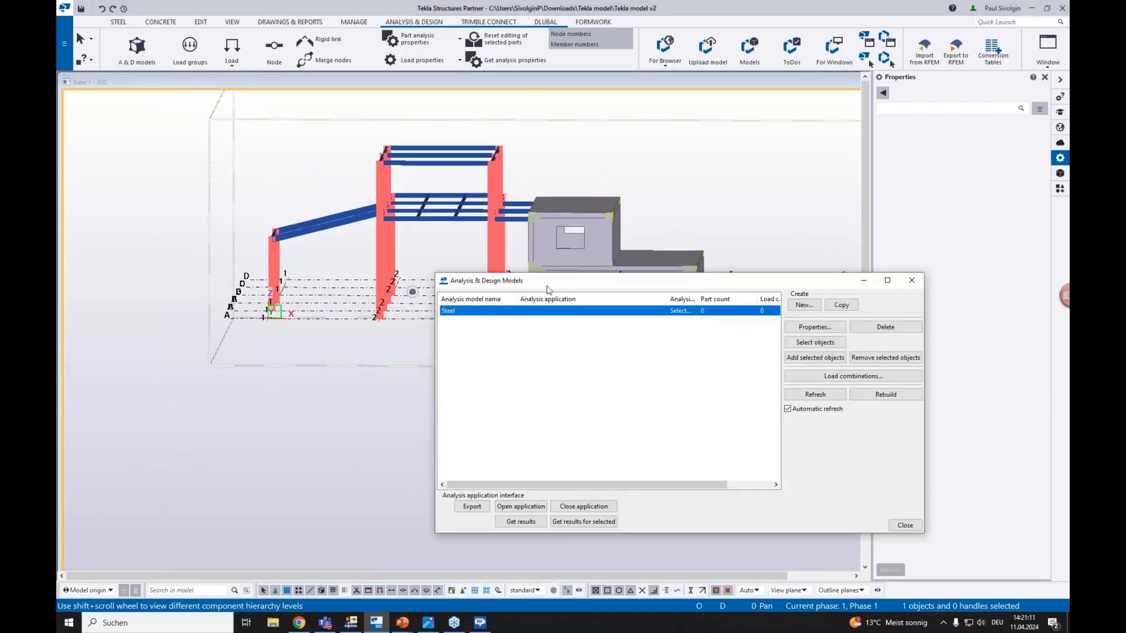
drag(579, 280, 695, 271)
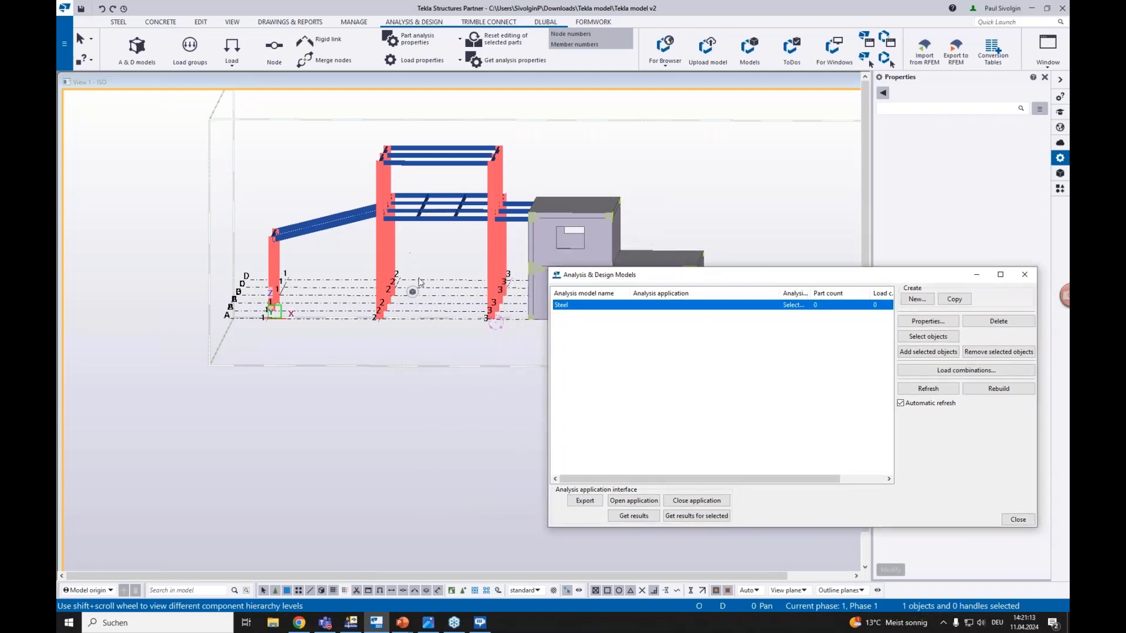
Select all columns and beams of the steel frame and add them to the Steel analysis model.
ctrl+middle_drag(365, 298, 388, 302)
drag(486, 330, 223, 138)
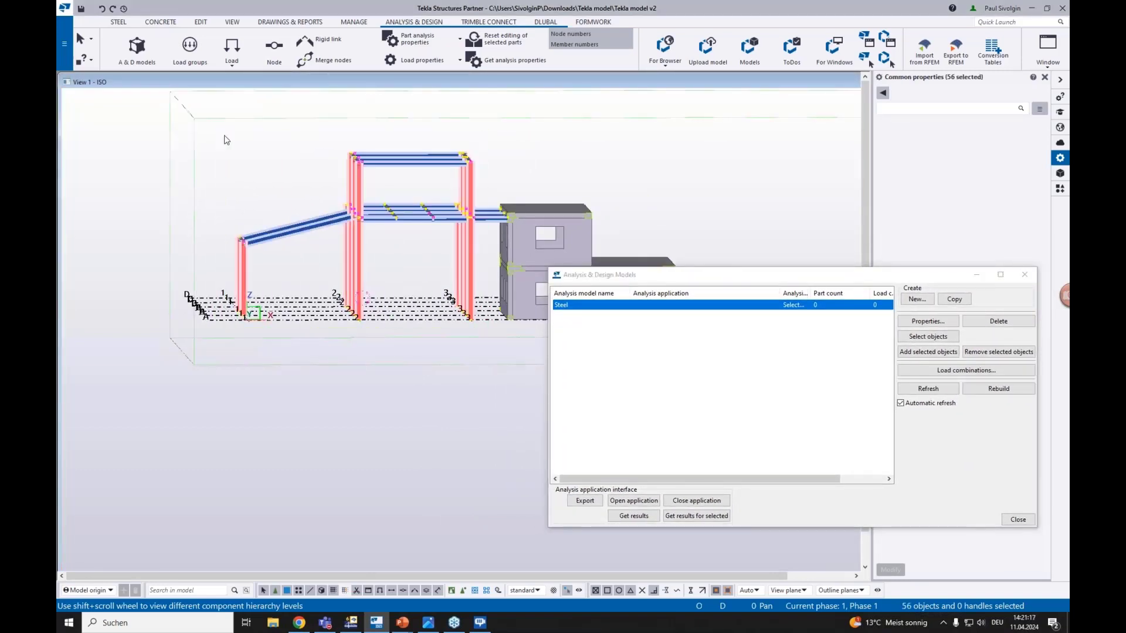
scroll(360, 168, up, 2)
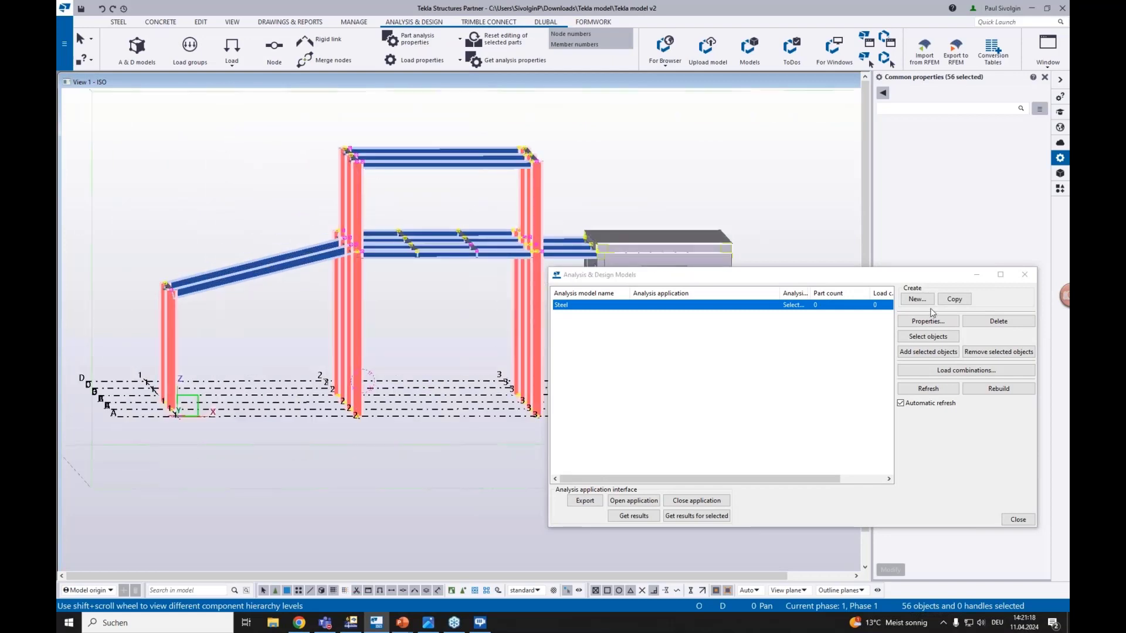
click(927, 359)
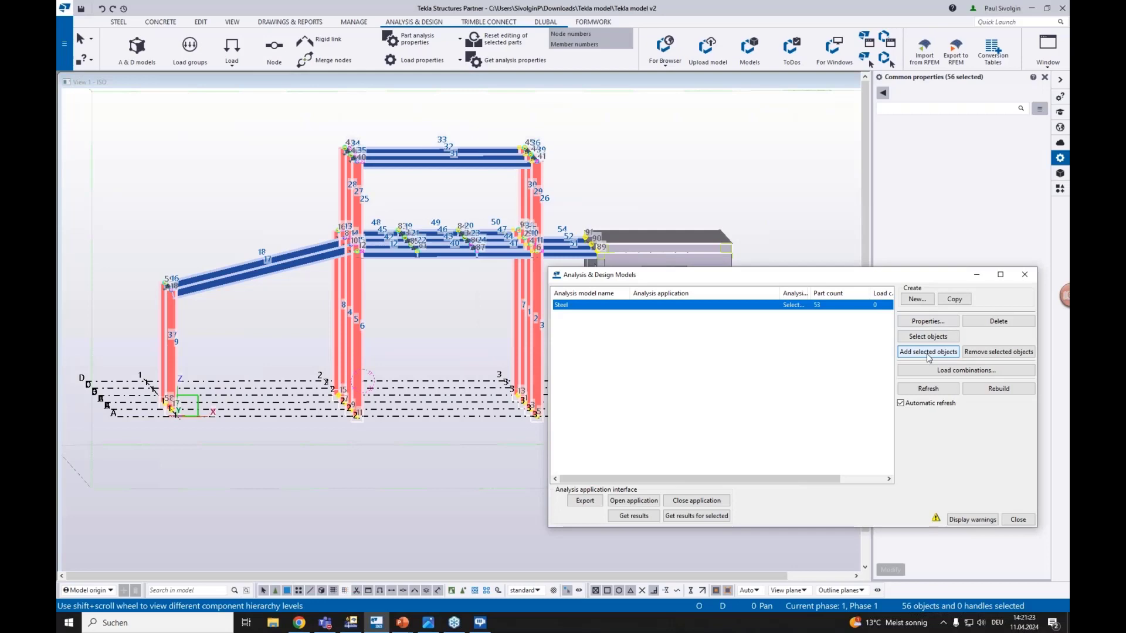
Clear the selection, minimize the Analysis & Design Models dialog, and examine the numbered analysis members and nodes near node 12.
scroll(358, 203, up, 2)
click(659, 260)
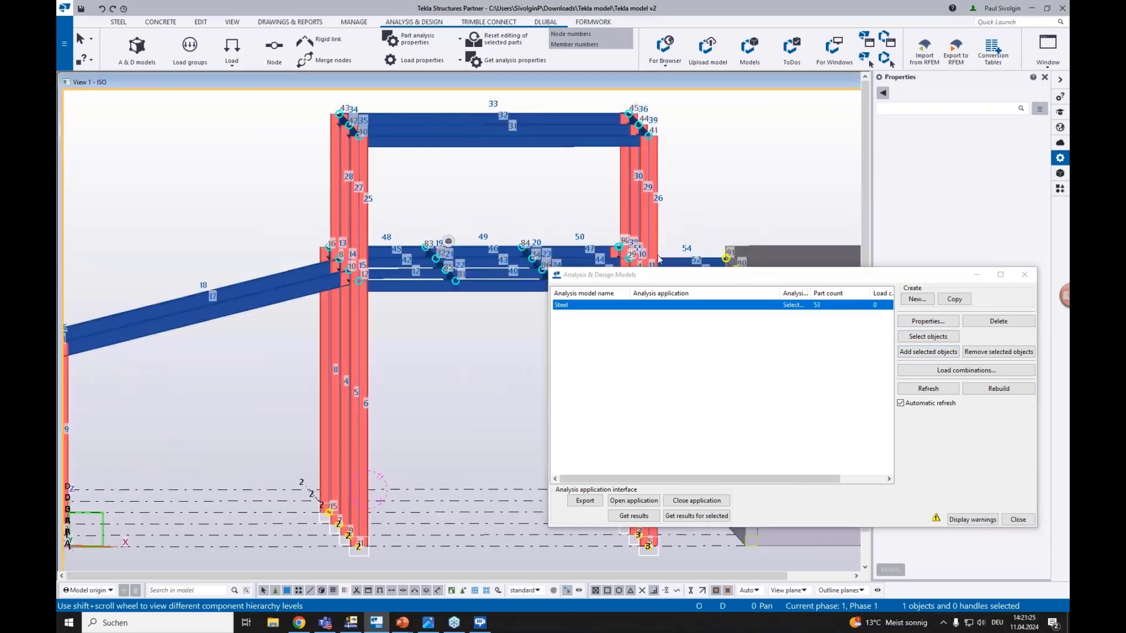
click(976, 280)
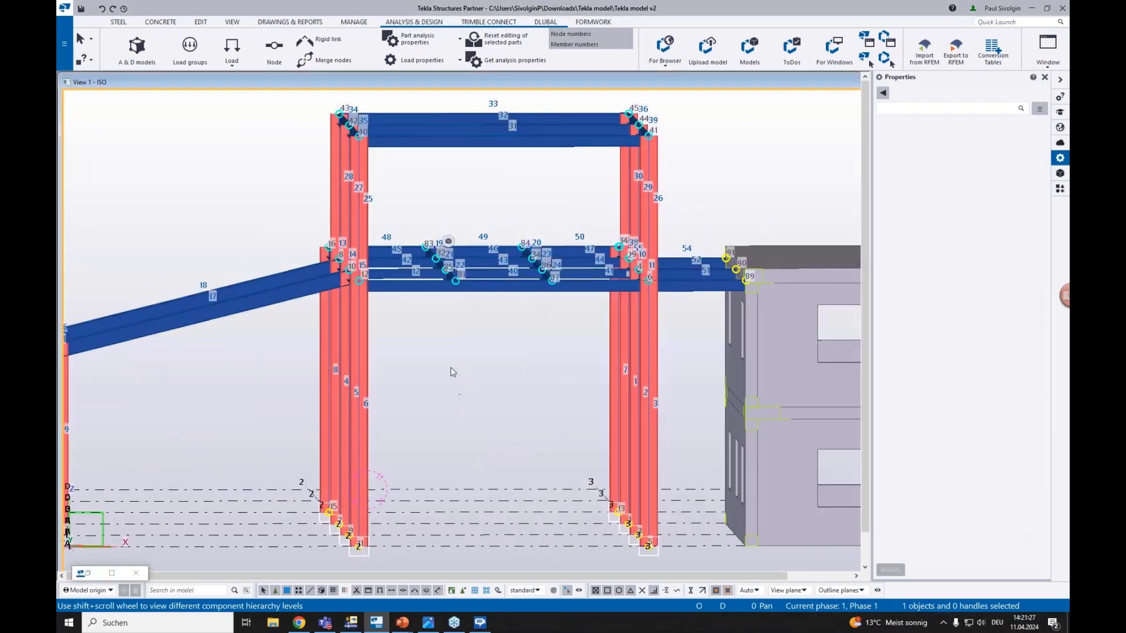
scroll(451, 368, down, 3)
scroll(390, 278, up, 2)
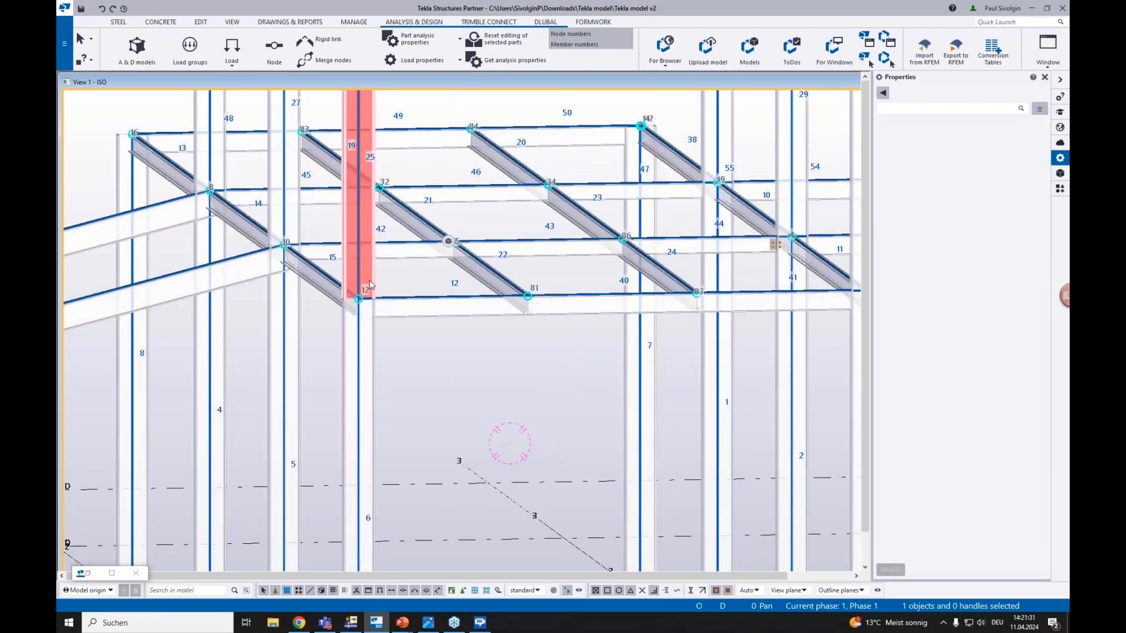
scroll(390, 302, up, 2)
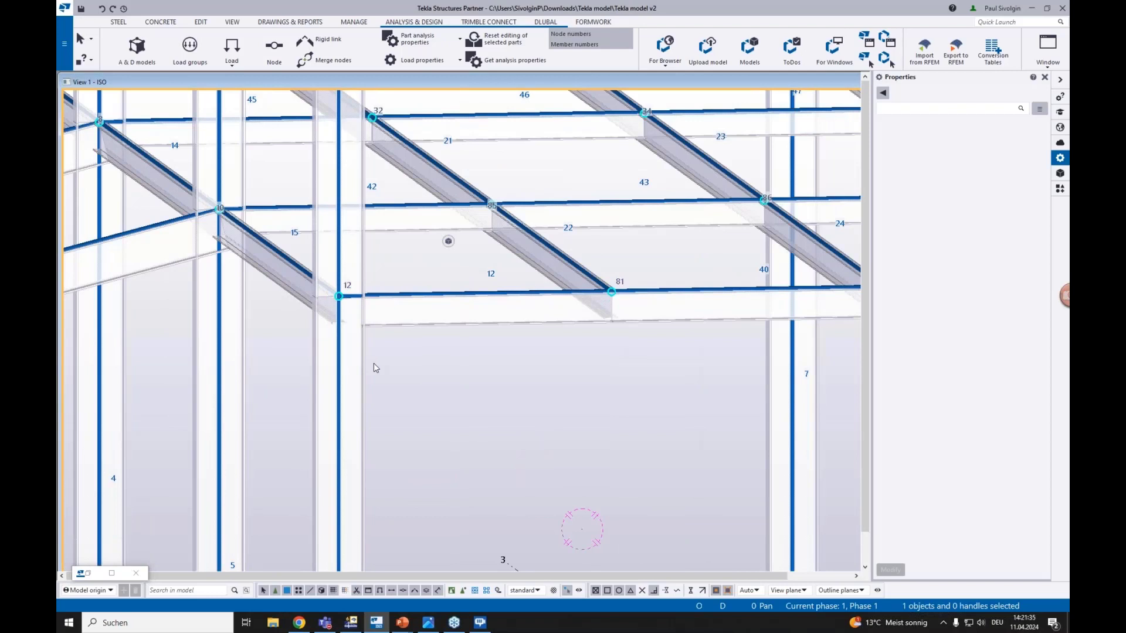
View the beam analysis properties of member 12 between nodes 12 and 81, and close the dialog.
click(338, 297)
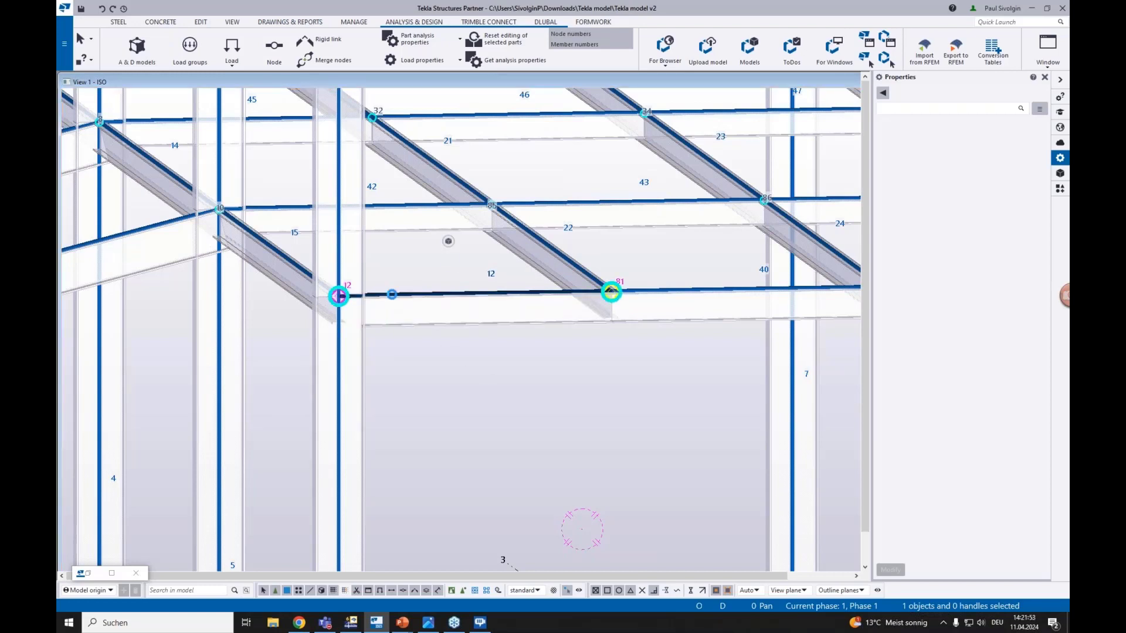
double_click(390, 299)
drag(678, 231, 463, 314)
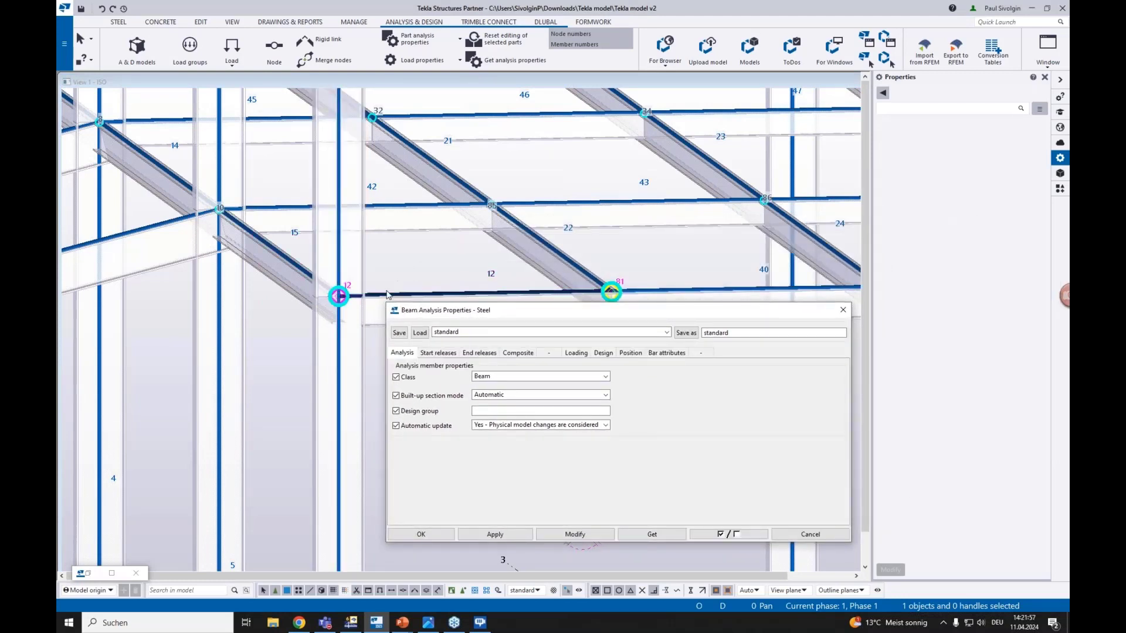
drag(435, 315, 433, 276)
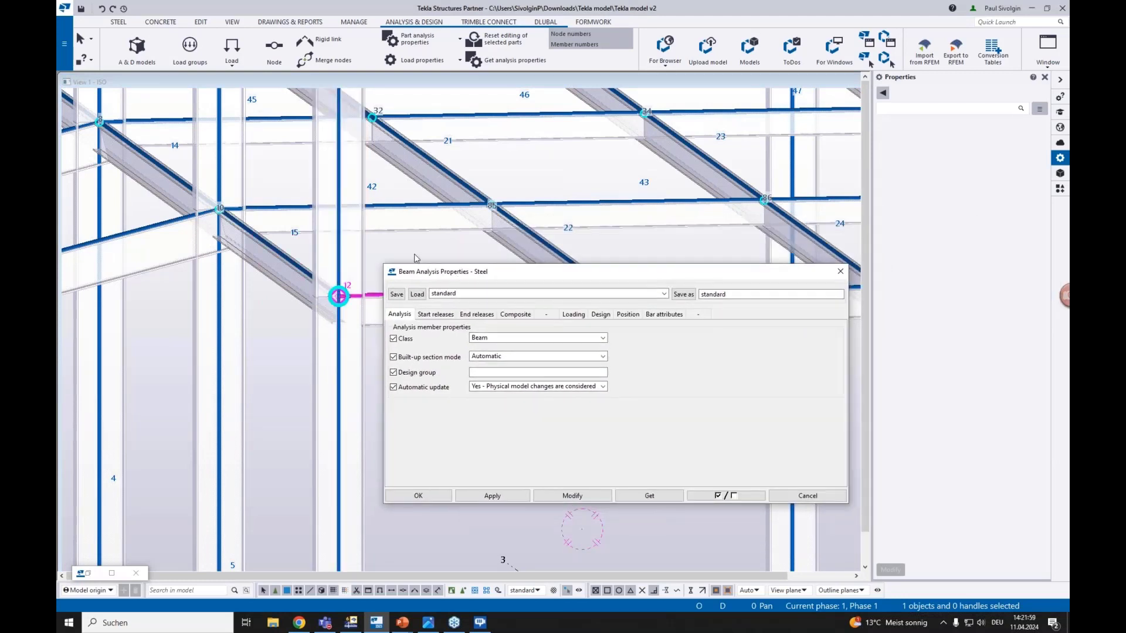
click(839, 271)
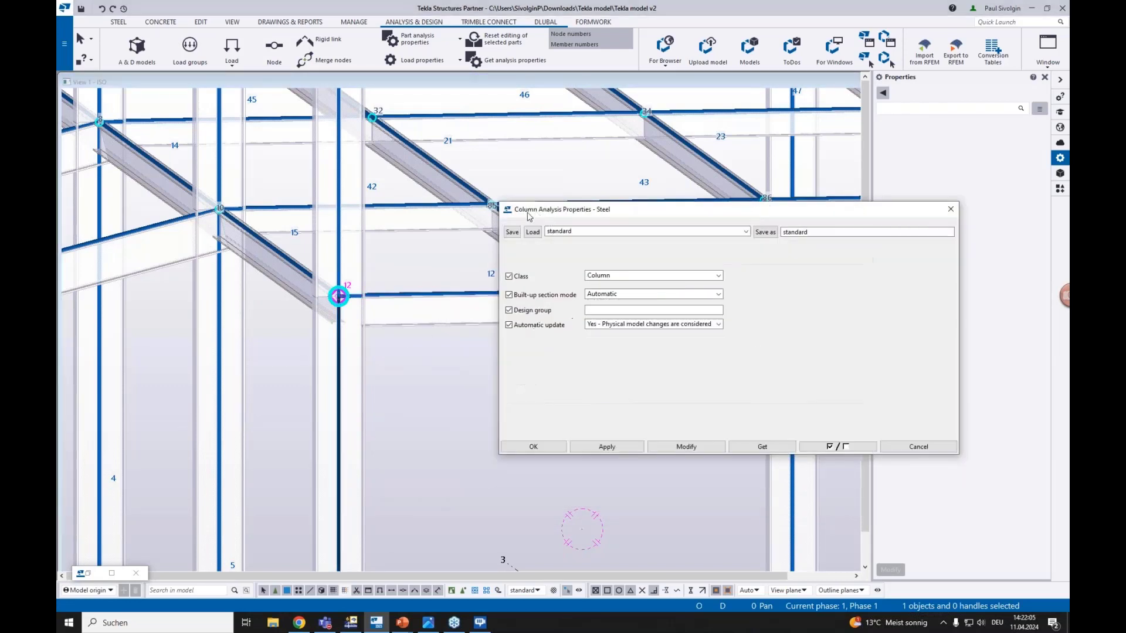
Close the column analysis properties and set the class to Beam - Truss in the beam analysis properties.
click(951, 209)
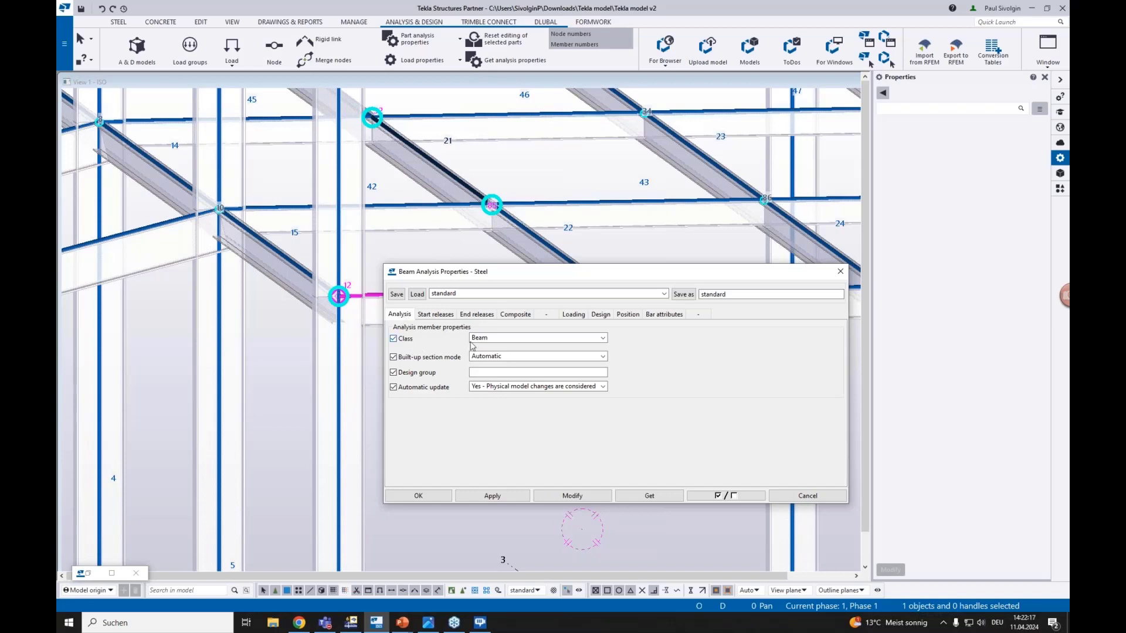
click(486, 340)
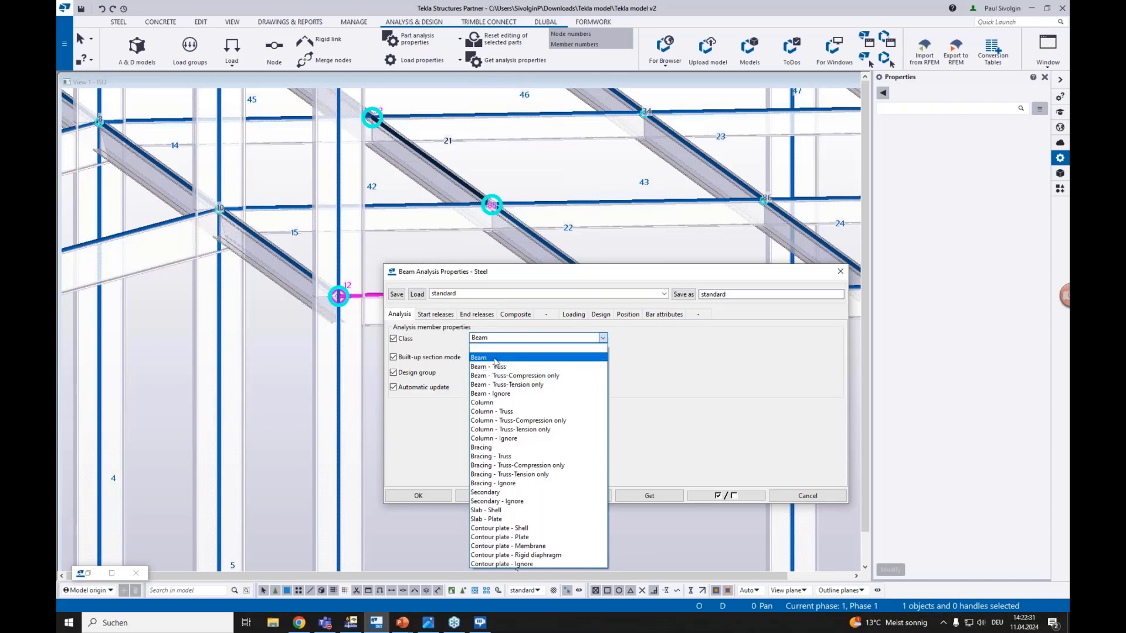
click(495, 367)
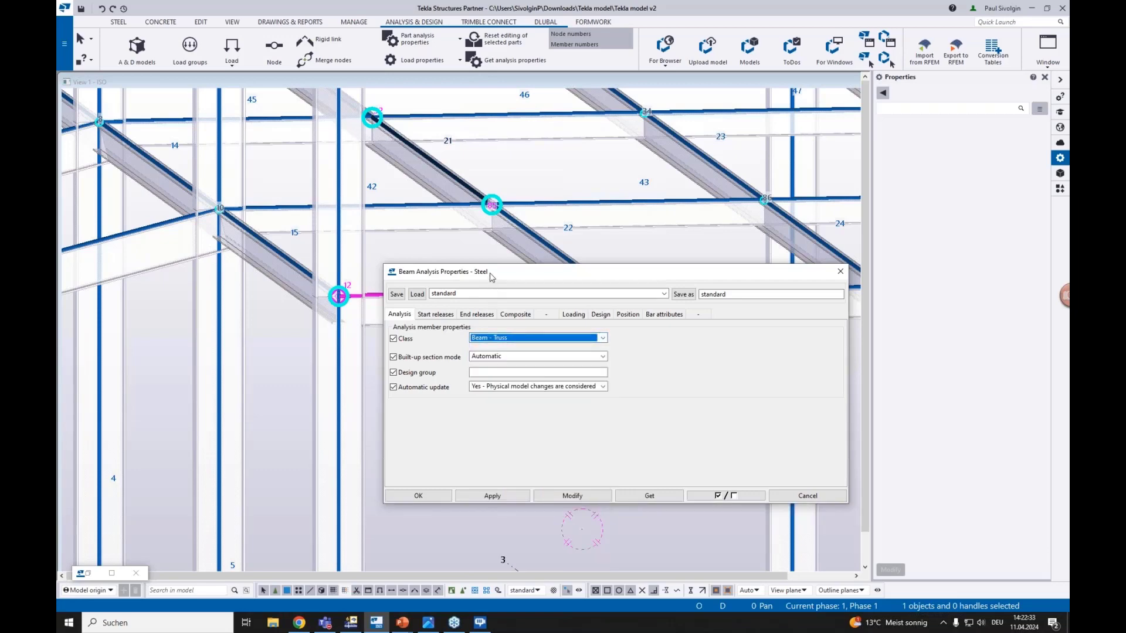
Show the model in plan view and select all analysis members running in the Y direction across the three bays of the frame.
drag(495, 272, 682, 322)
scroll(491, 384, down, 3)
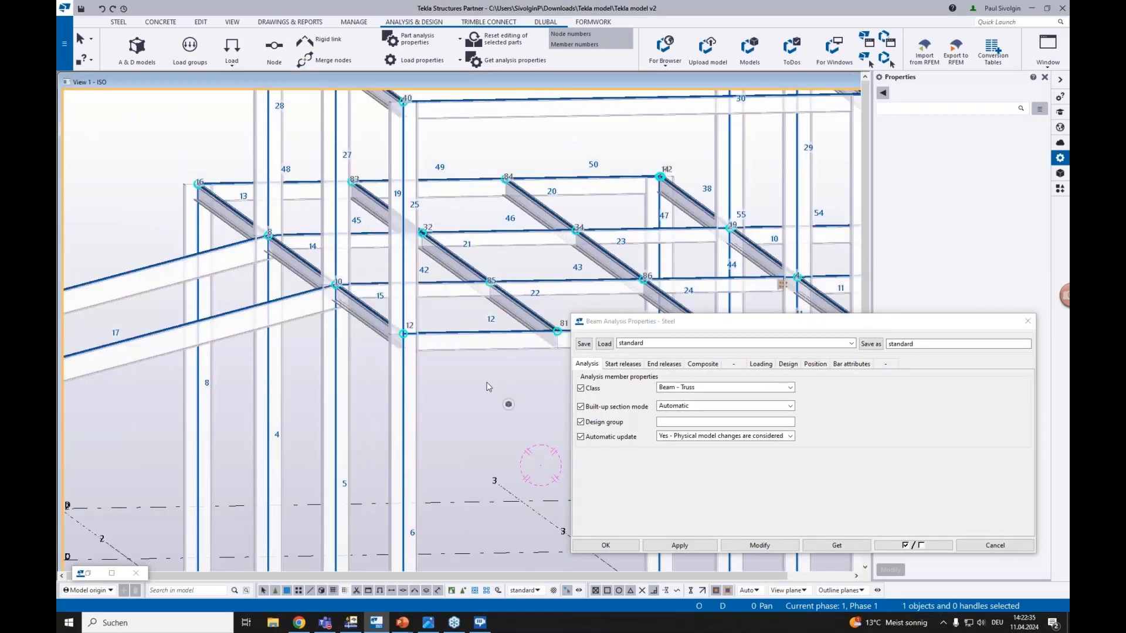
scroll(487, 387, down, 6)
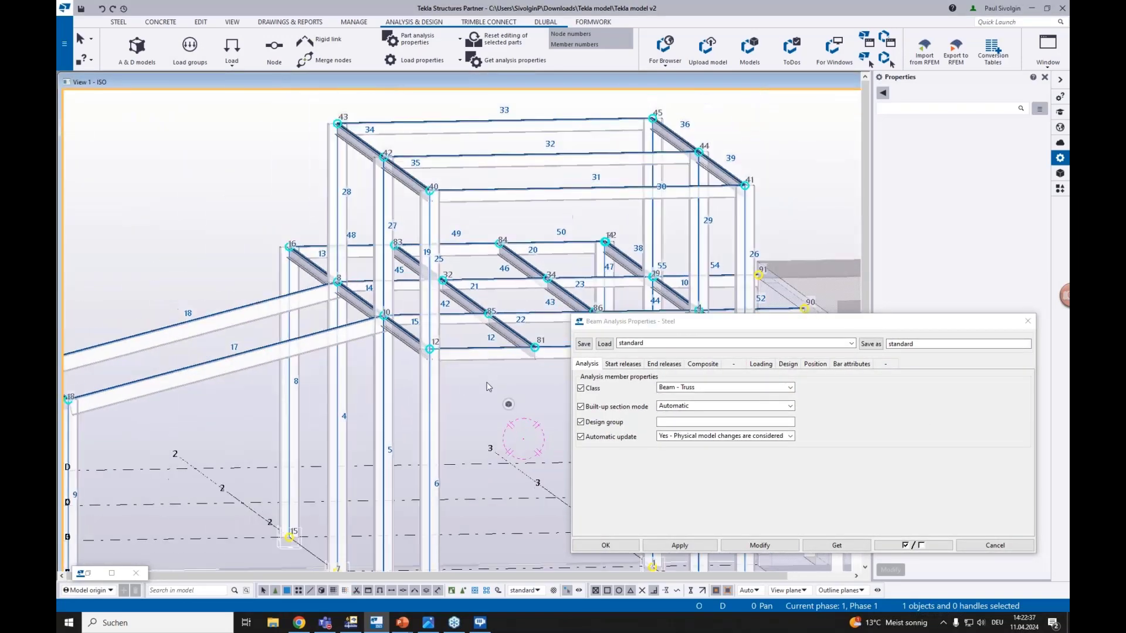
key(ctrl+p)
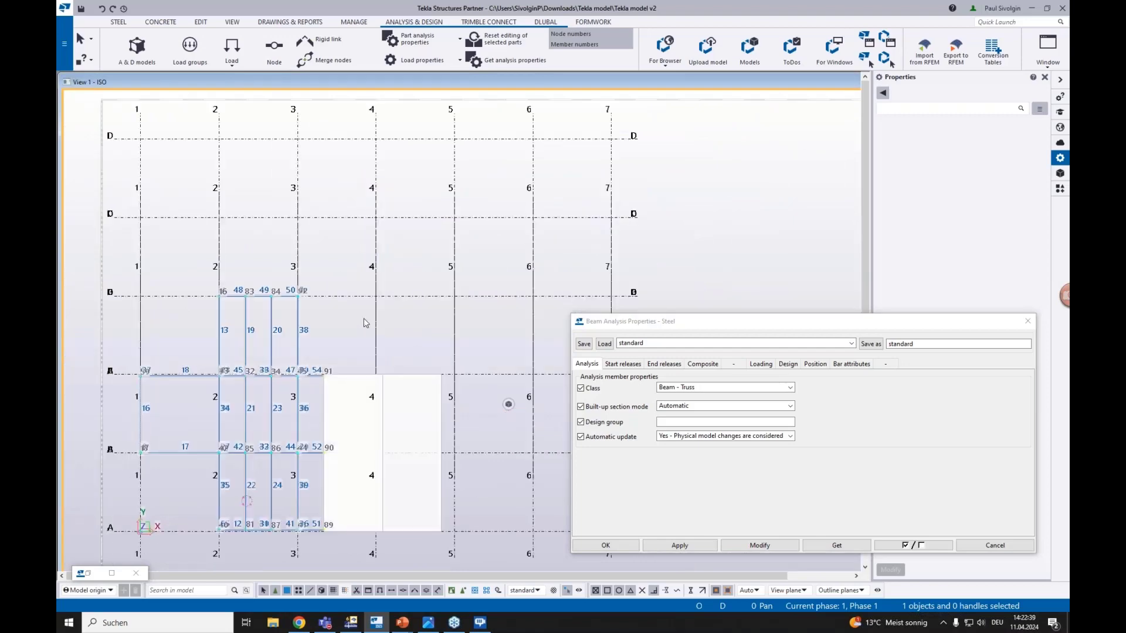
middle_drag(335, 336, 398, 287)
drag(385, 304, 261, 282)
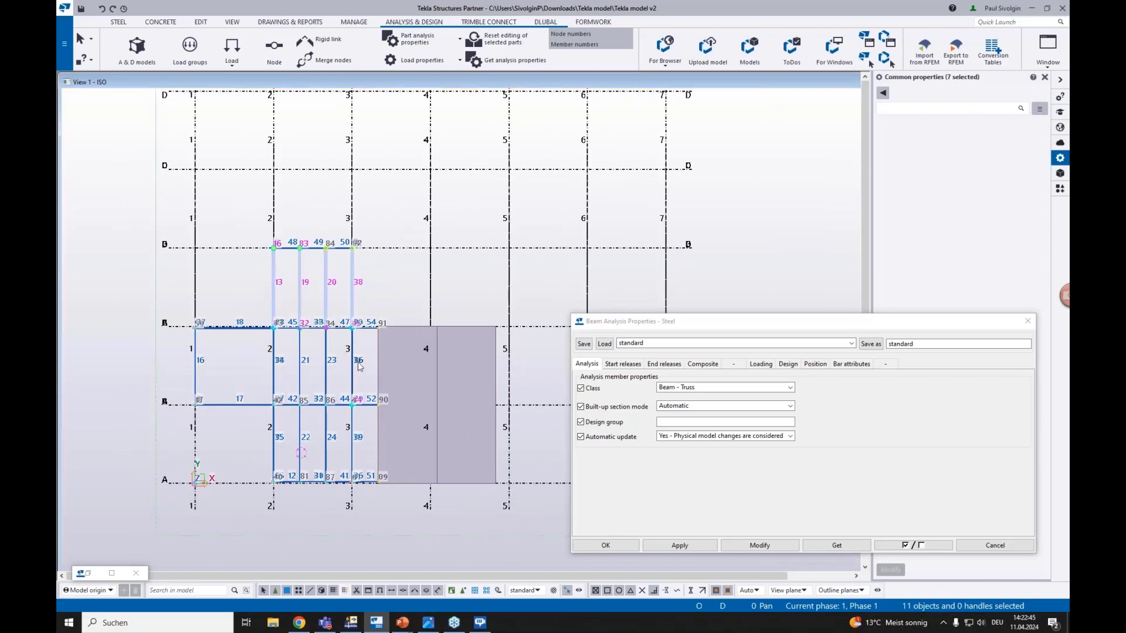
shift+drag(364, 382, 164, 359)
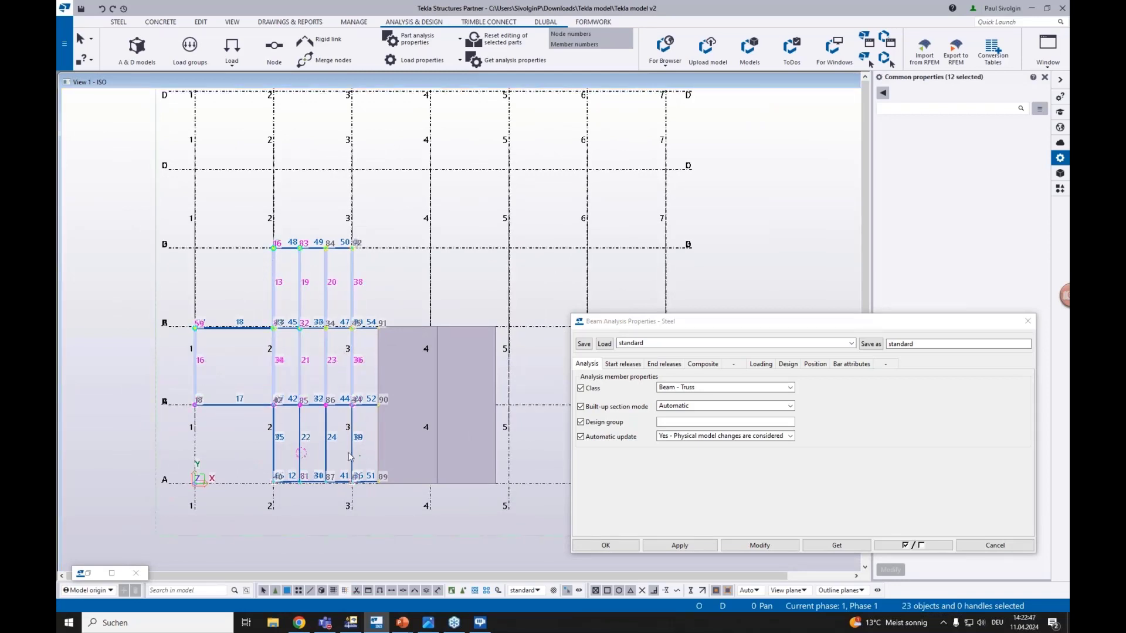
shift+drag(360, 456, 234, 430)
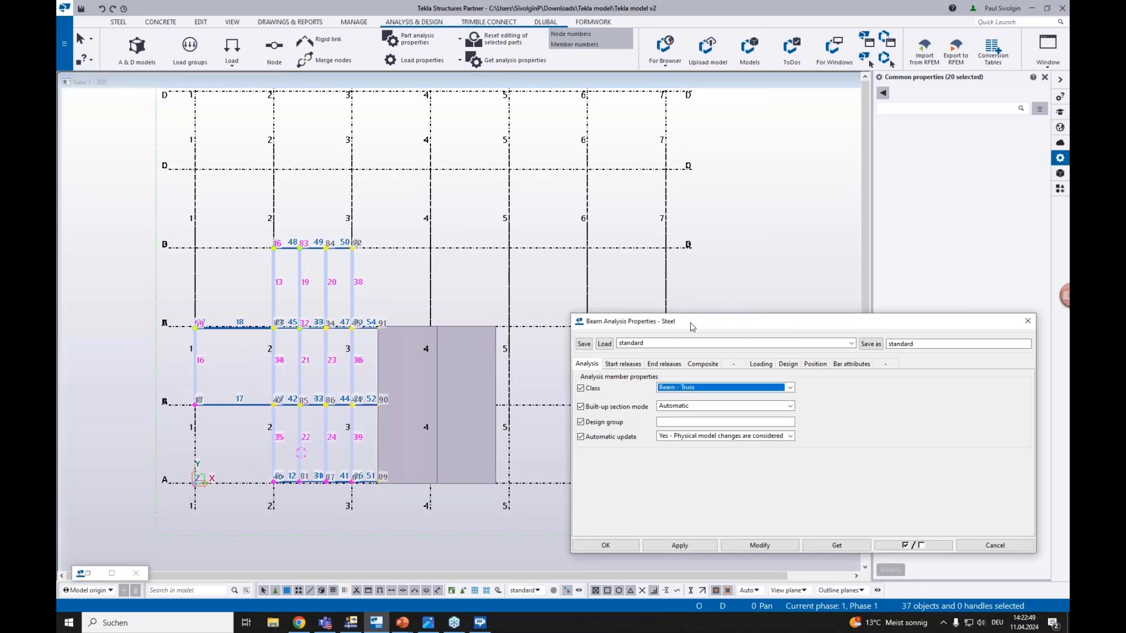
Apply the Beam - Truss class to the selected Y-direction members and close the beam analysis properties.
drag(696, 323, 571, 209)
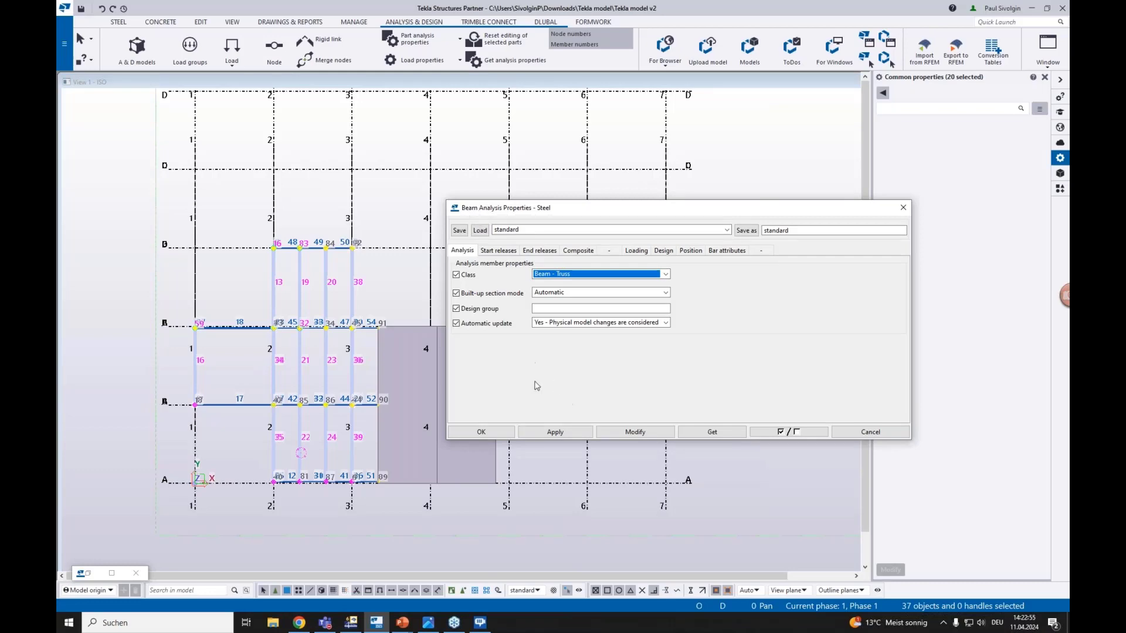
ctrl+middle_drag(358, 433, 376, 376)
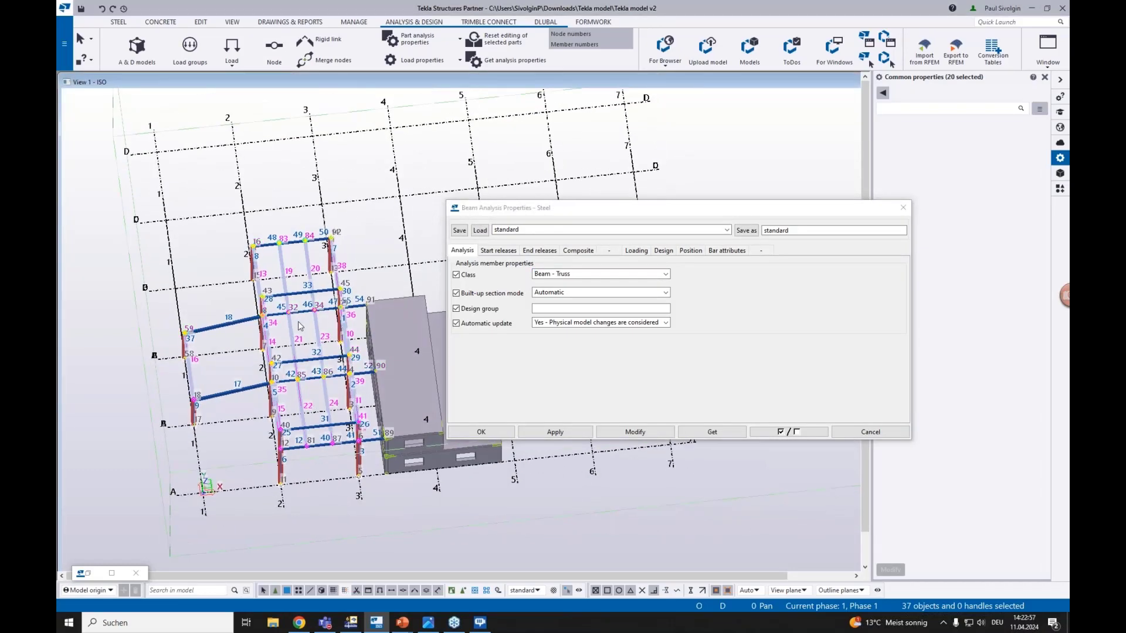
scroll(311, 320, up, 3)
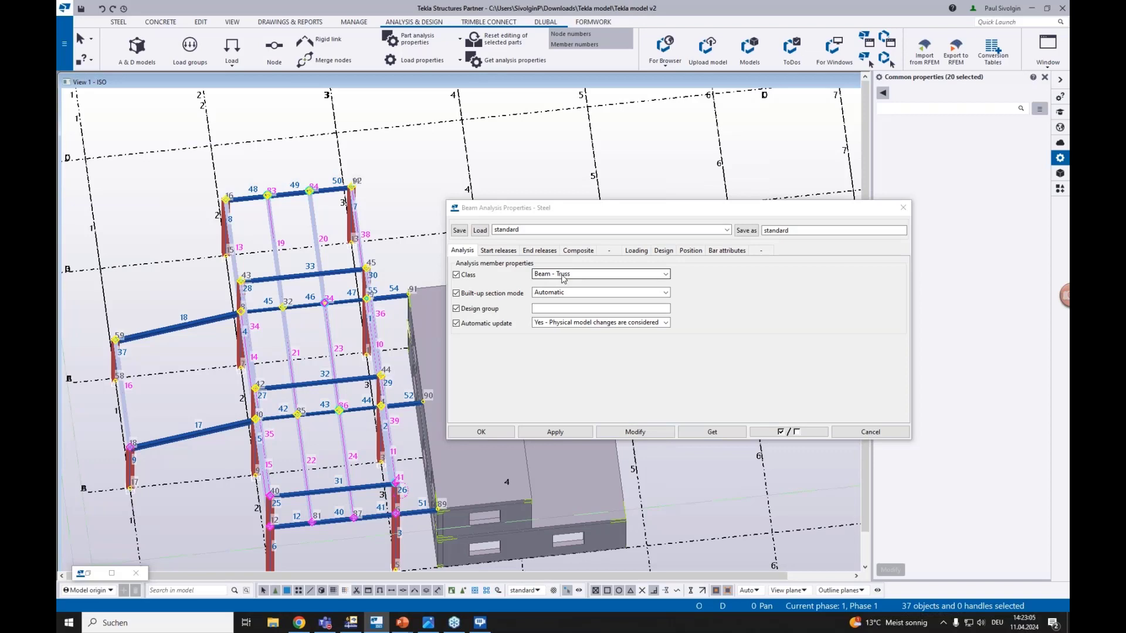
drag(574, 209, 547, 195)
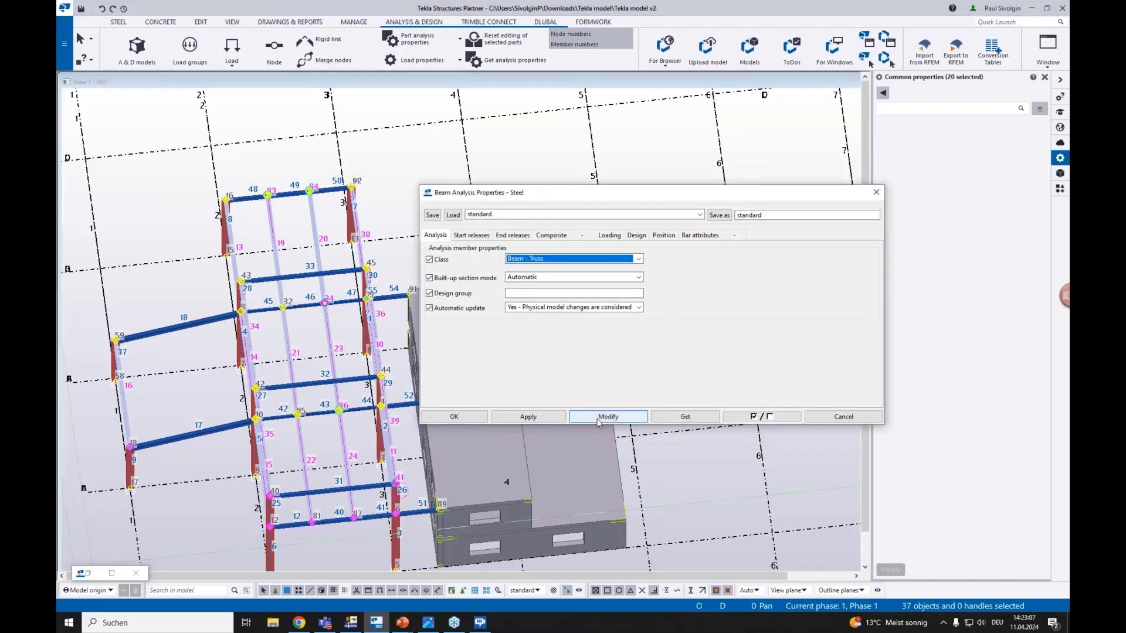
click(599, 418)
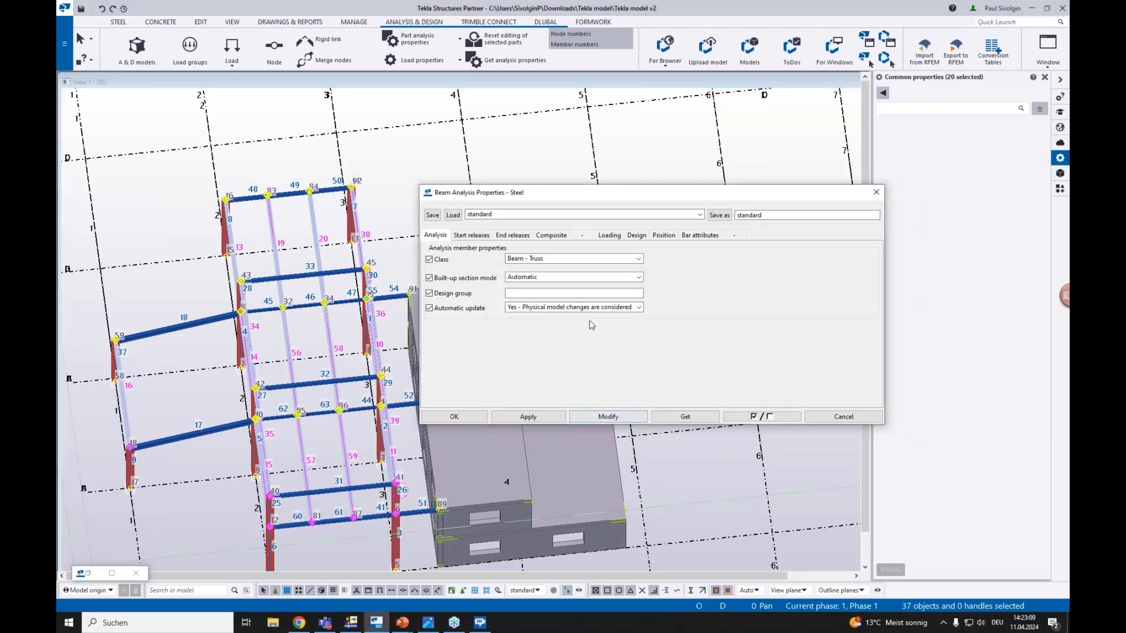
click(463, 418)
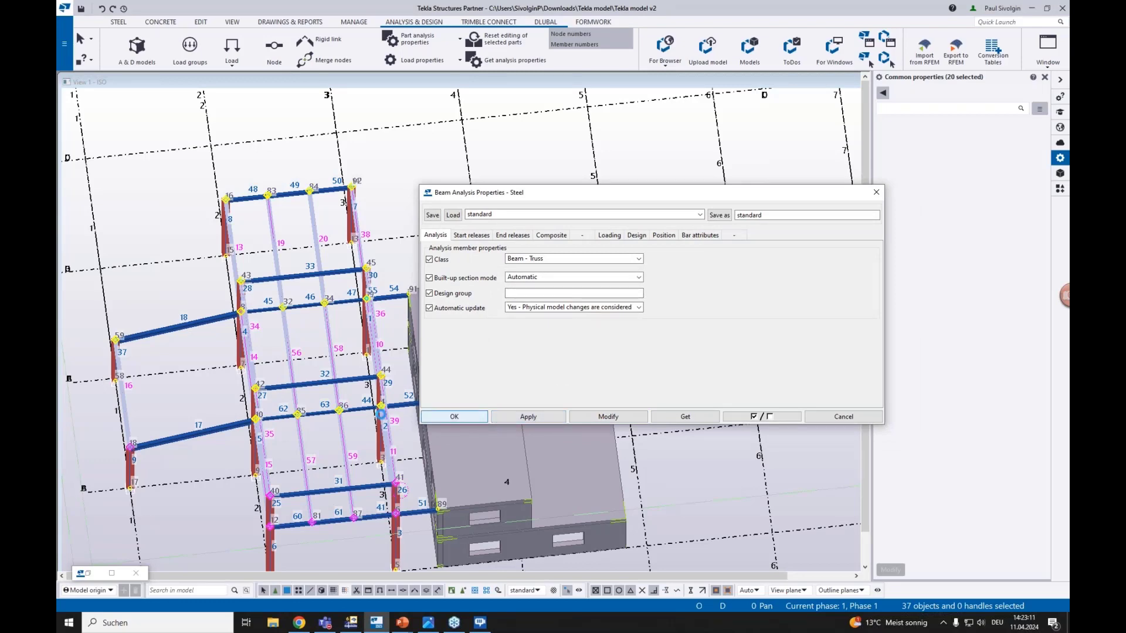
Clear the selection, display the parts transparently, and examine the modified truss members throughout the frame.
ctrl+middle_drag(320, 454, 279, 424)
scroll(277, 447, up, 3)
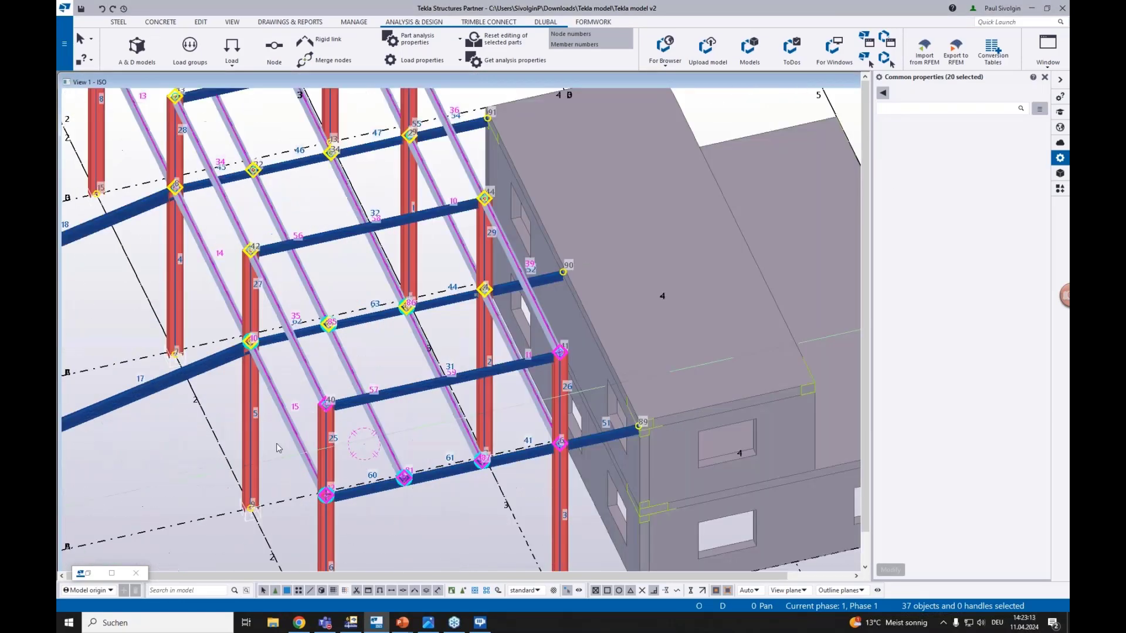
click(276, 448)
key(ctrl+2)
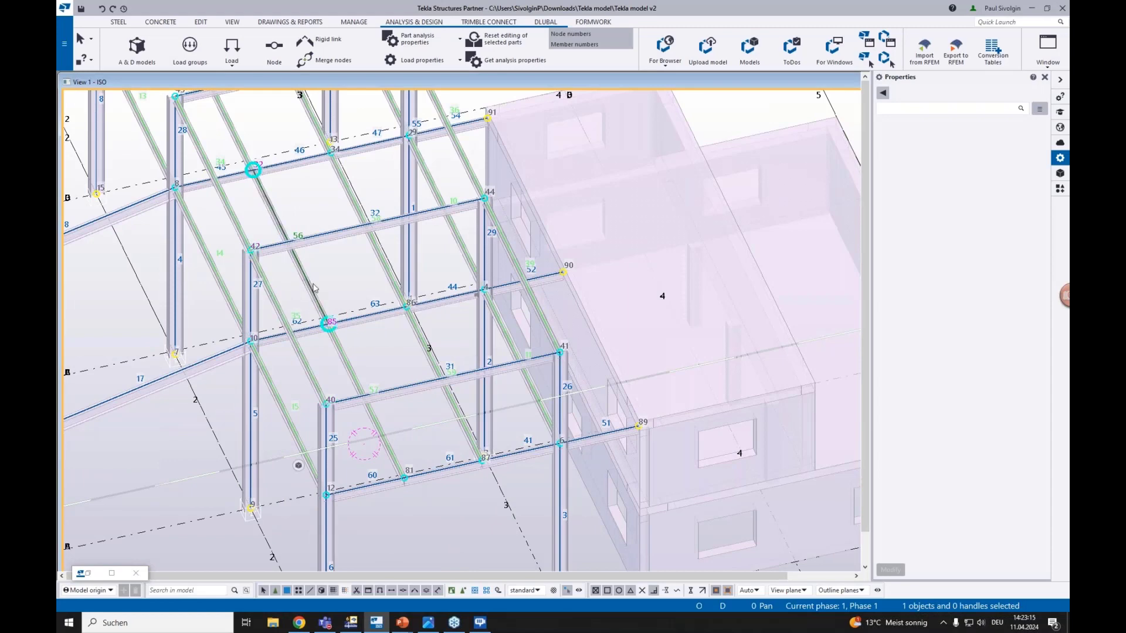
scroll(405, 302, down, 2)
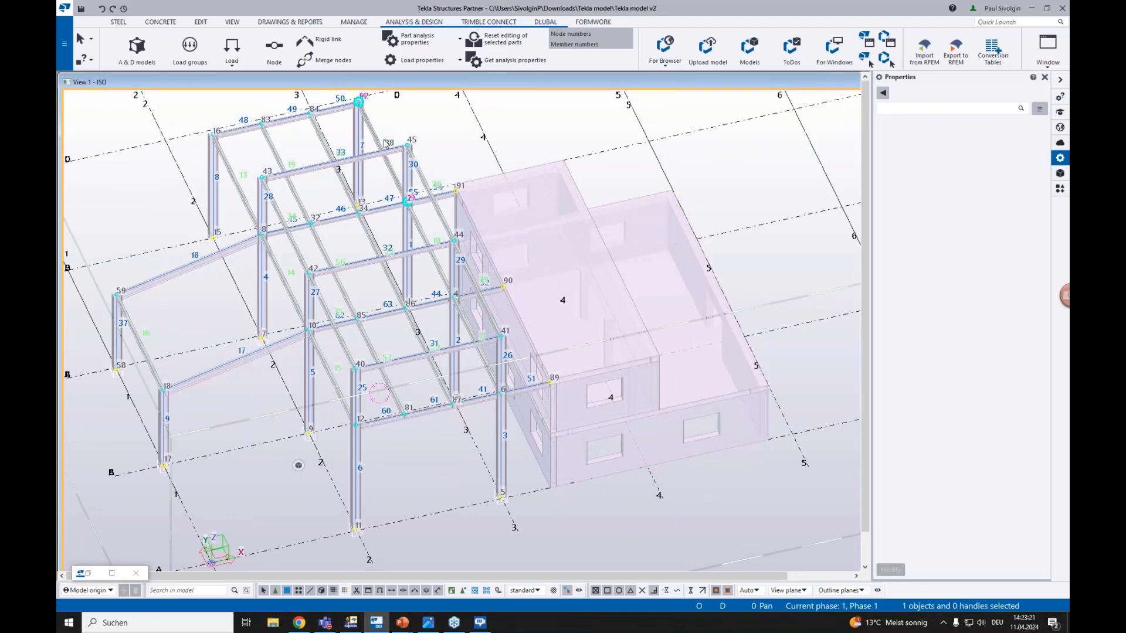
scroll(379, 390, up, 3)
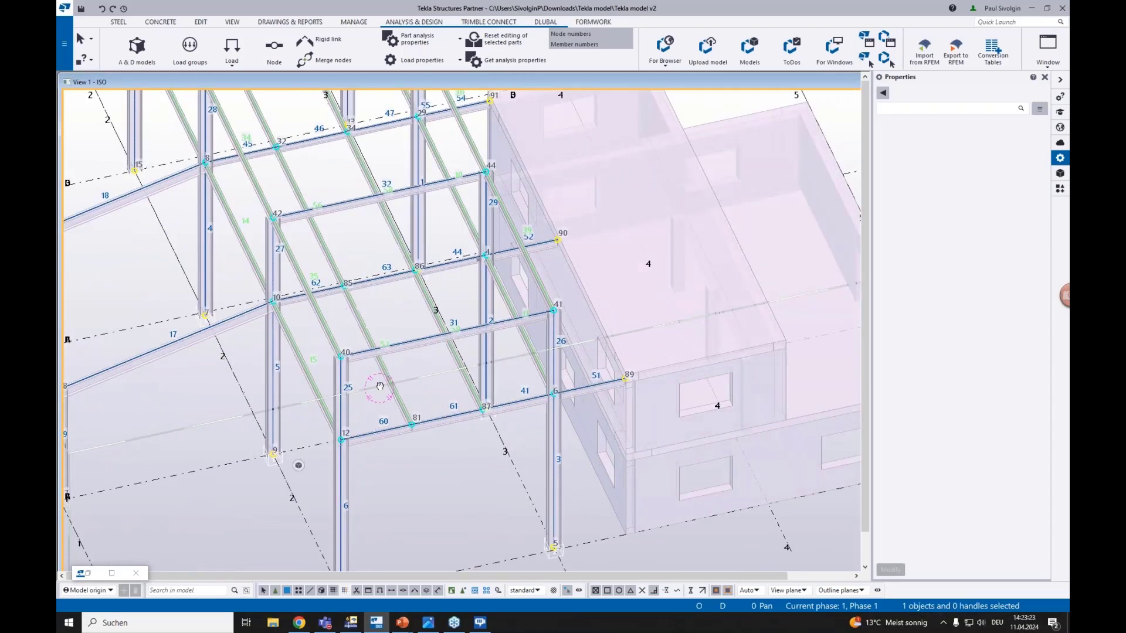
View the start releases of column member 6 between nodes 11 and 12, and close the column analysis properties.
ctrl+middle_drag(373, 356, 341, 318)
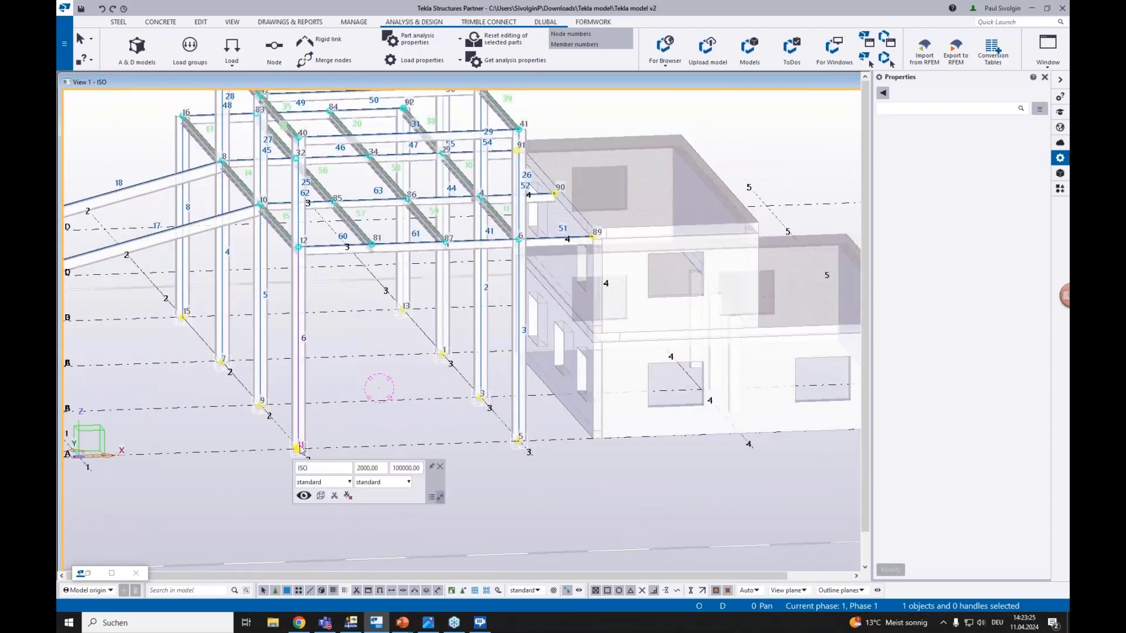
scroll(298, 333, up, 5)
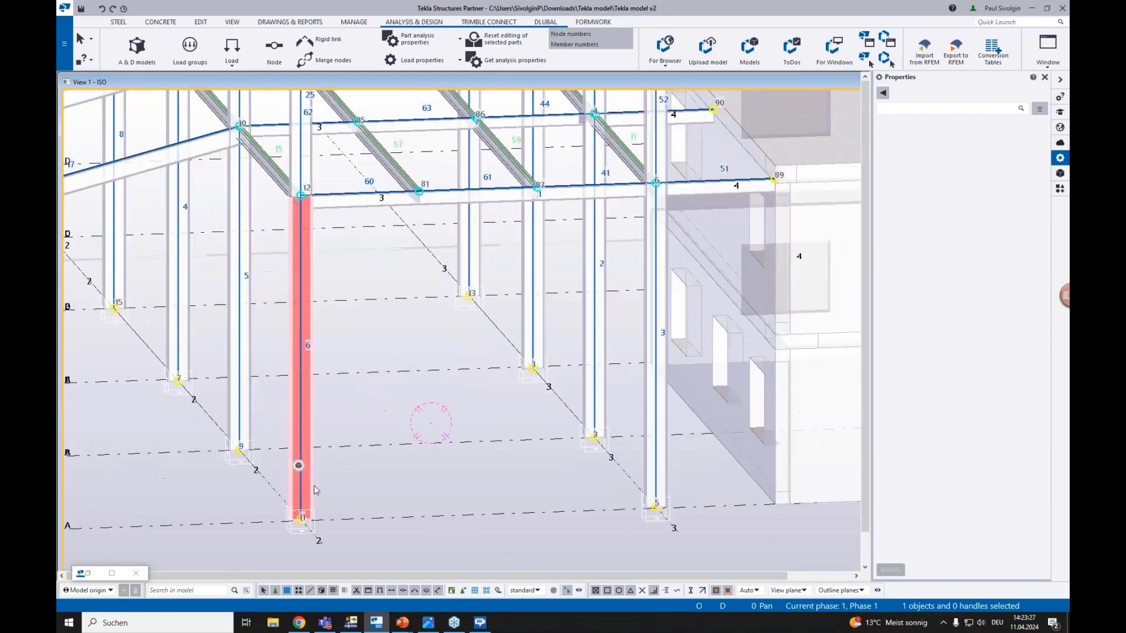
scroll(314, 479, down, 4)
scroll(314, 484, up, 3)
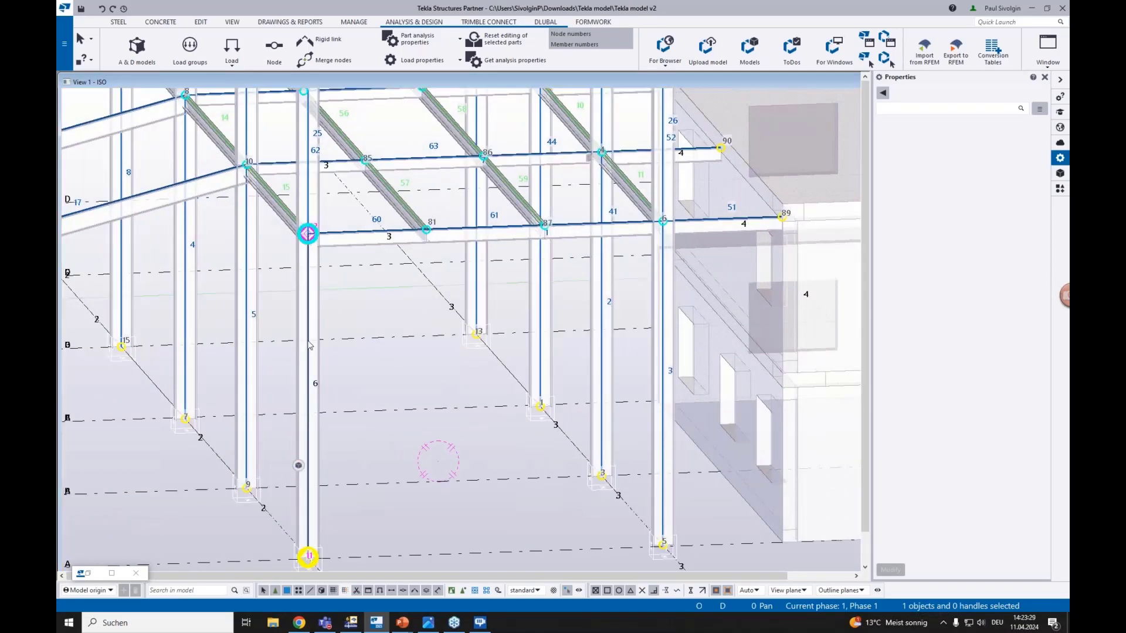
double_click(309, 346)
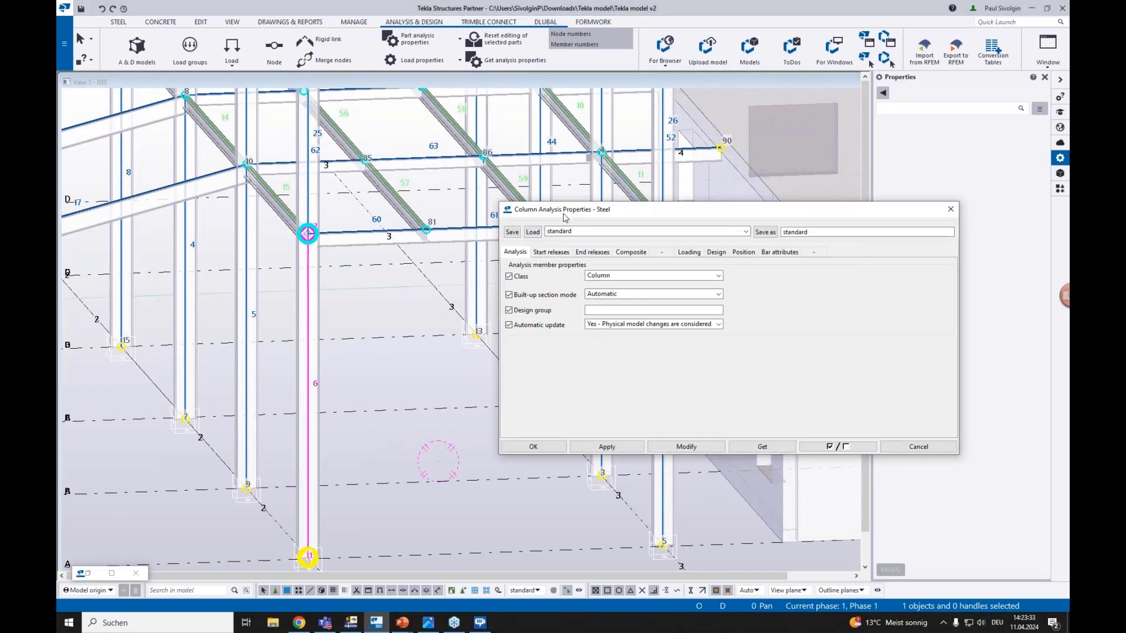
drag(565, 211, 432, 266)
click(420, 308)
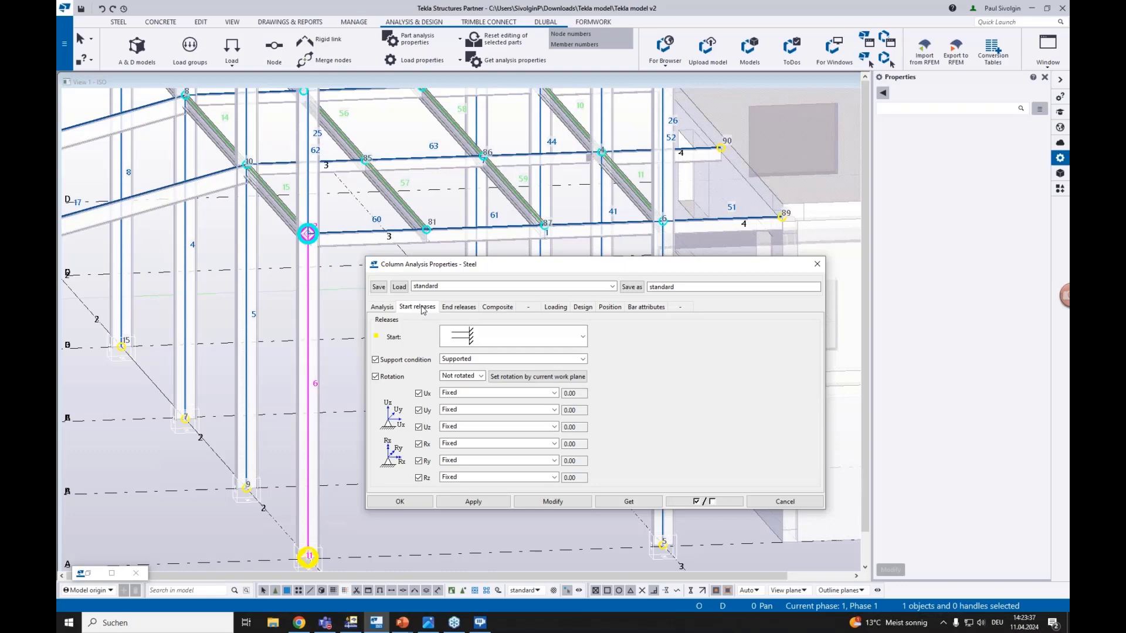
click(816, 265)
View the analysis node properties of base node 11 of column 6, and close the dialog.
middle_drag(328, 518, 342, 470)
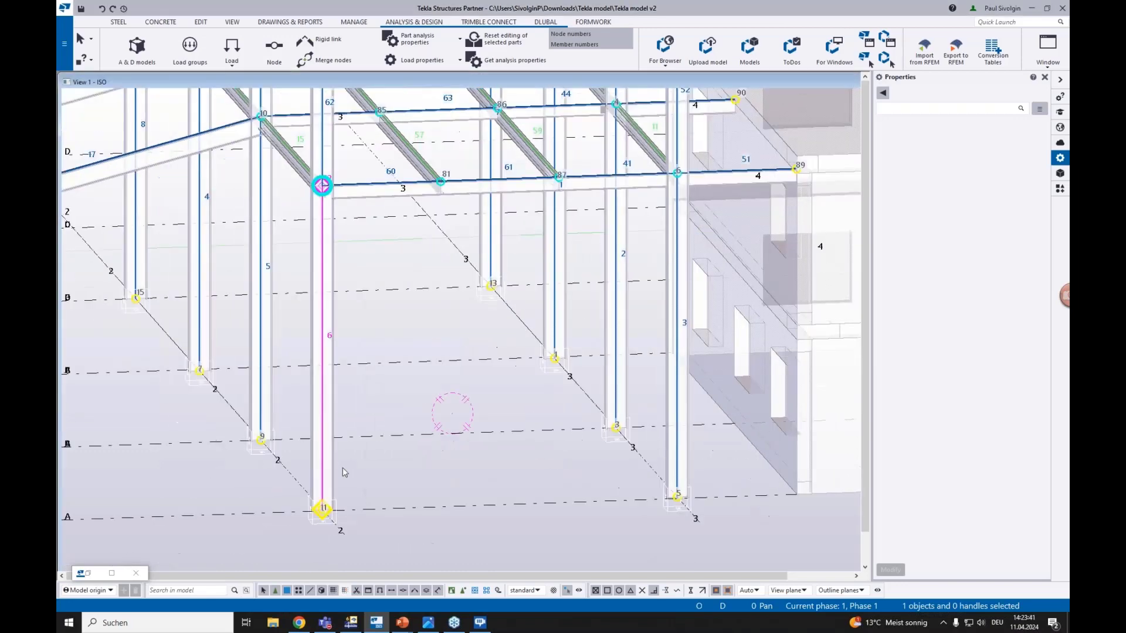
double_click(322, 510)
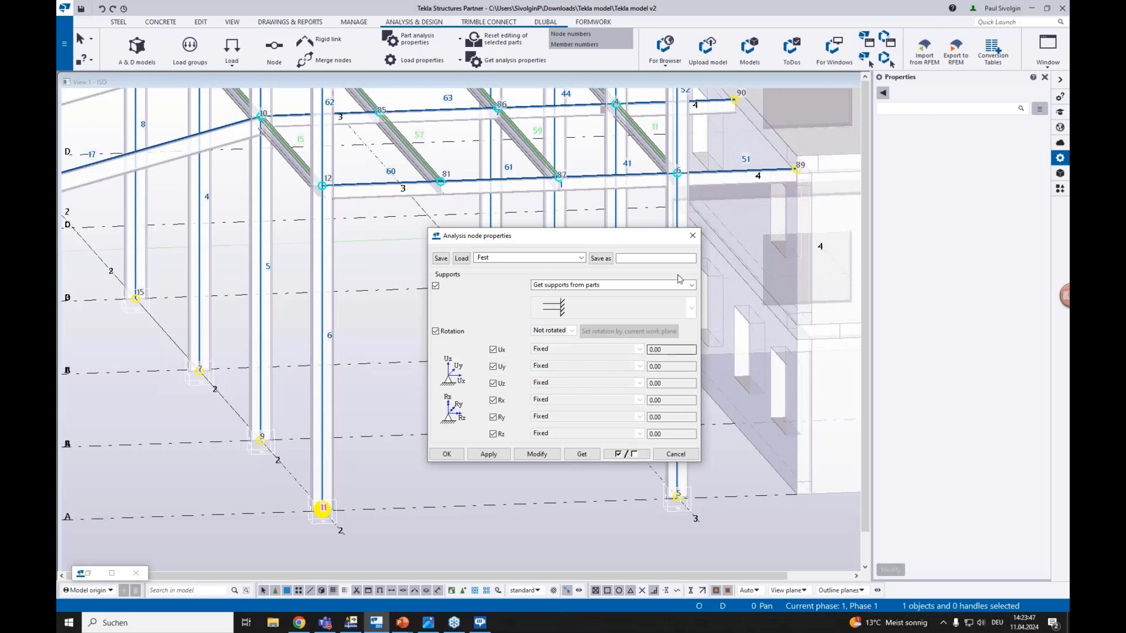
click(692, 235)
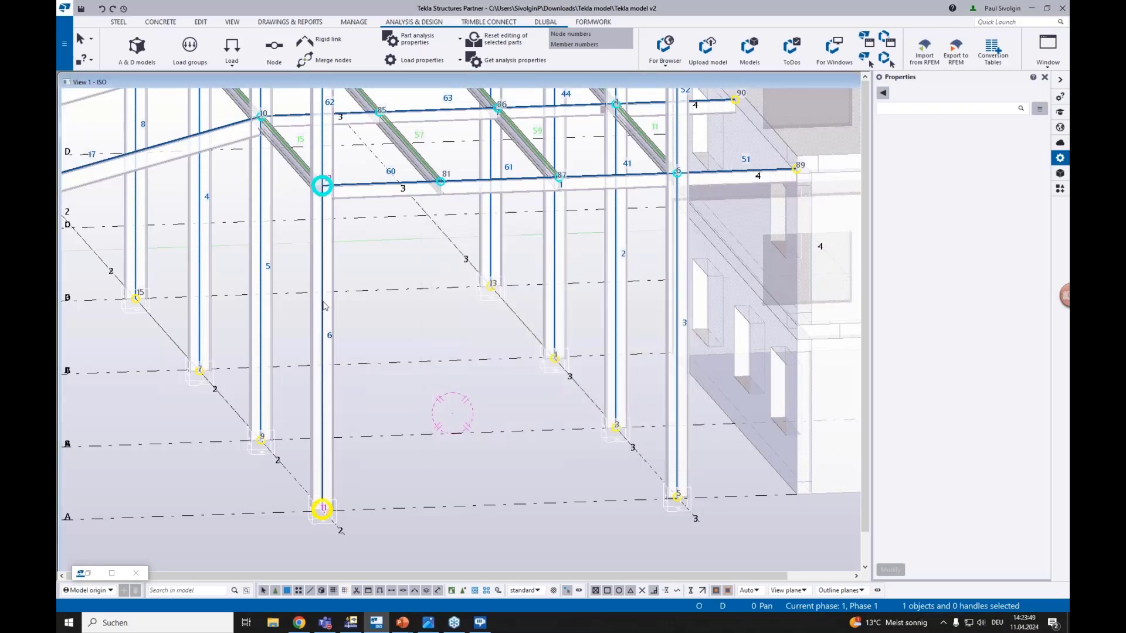
Reopen the analysis properties of column 6 and check its start releases against base node 11.
double_click(320, 191)
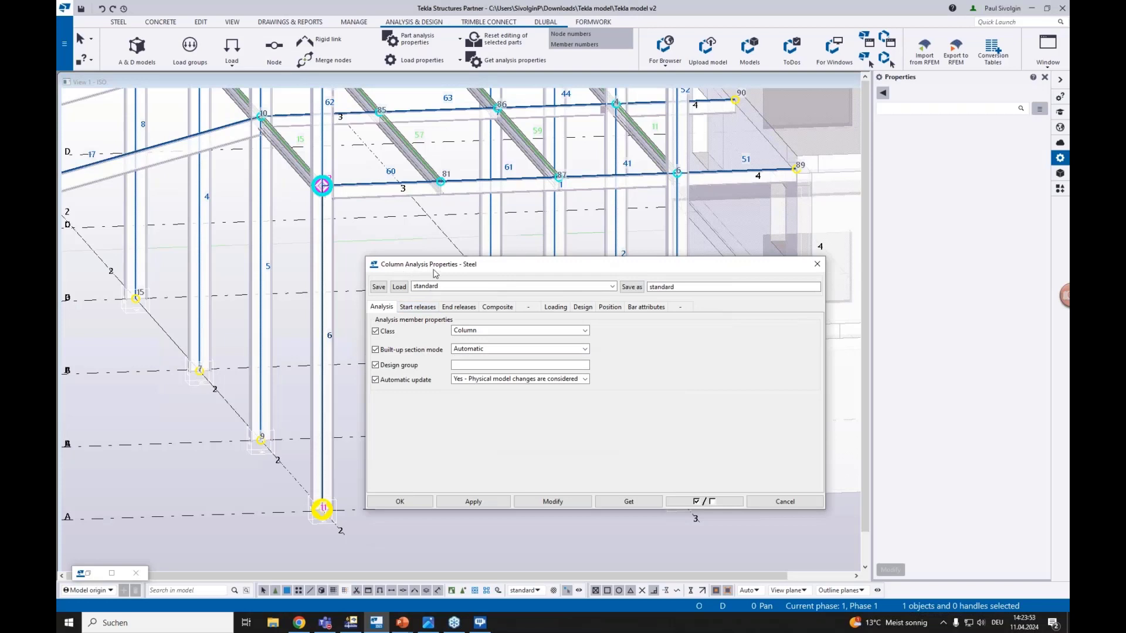
drag(393, 270, 412, 258)
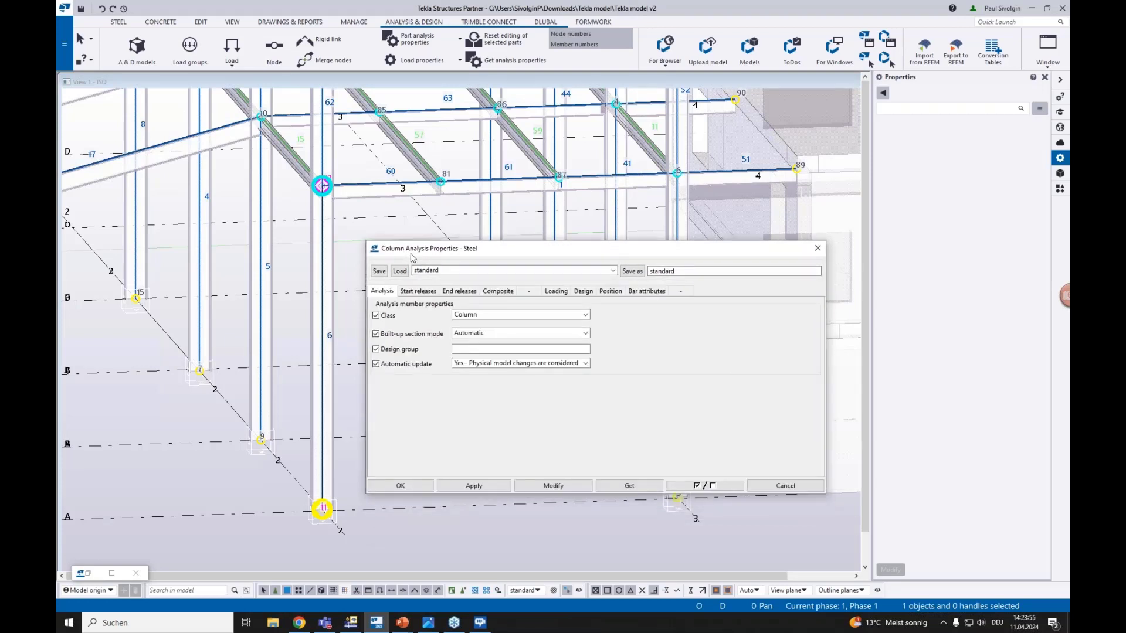
click(414, 292)
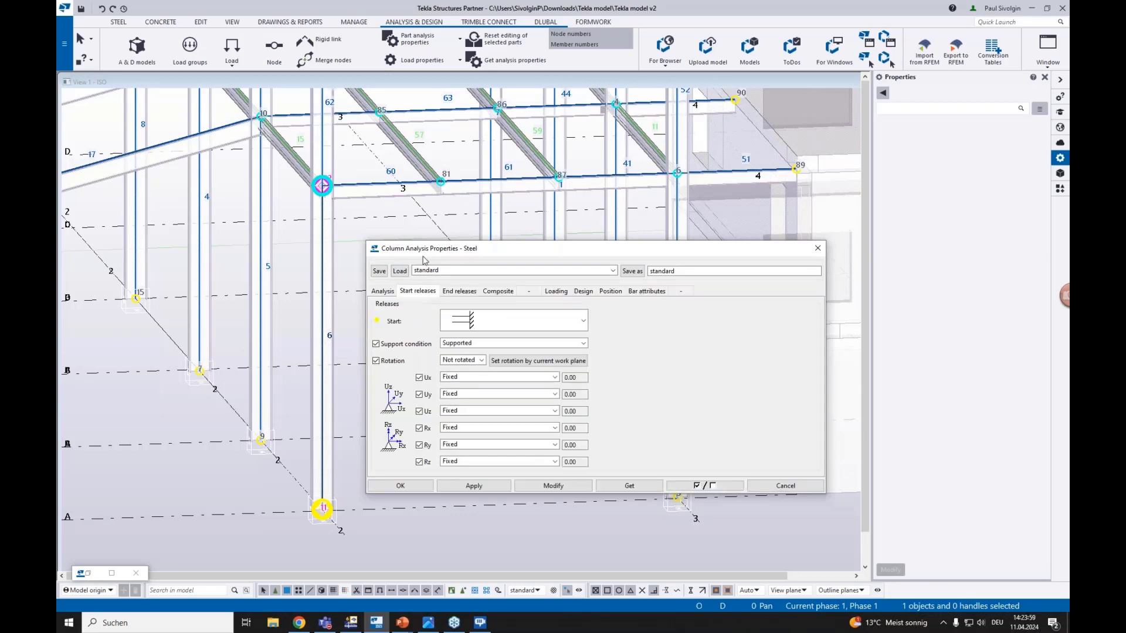
drag(423, 249, 431, 216)
scroll(315, 480, up, 6)
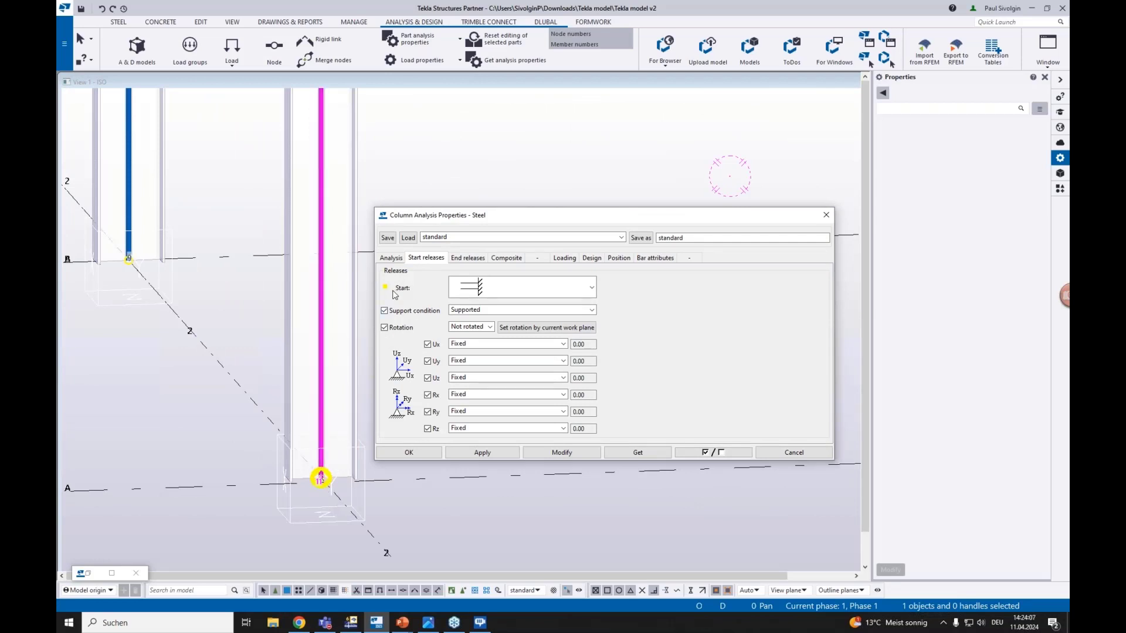
scroll(444, 191, down, 4)
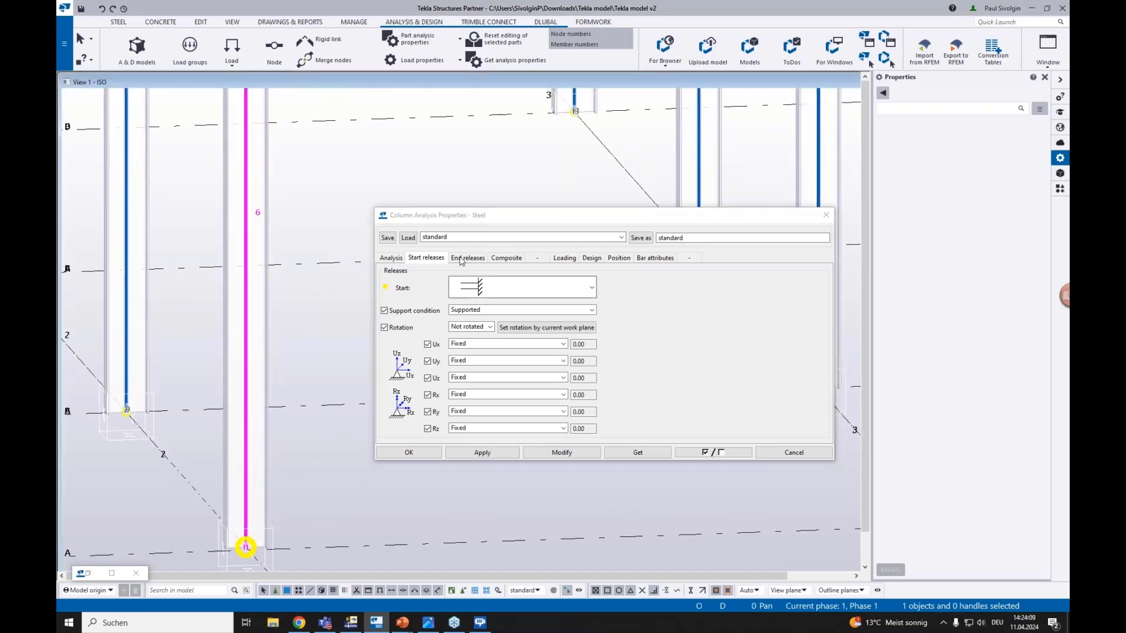
View the end releases of column 6 and compare them with its upper node 12 in the model.
click(468, 258)
middle_drag(335, 216, 332, 401)
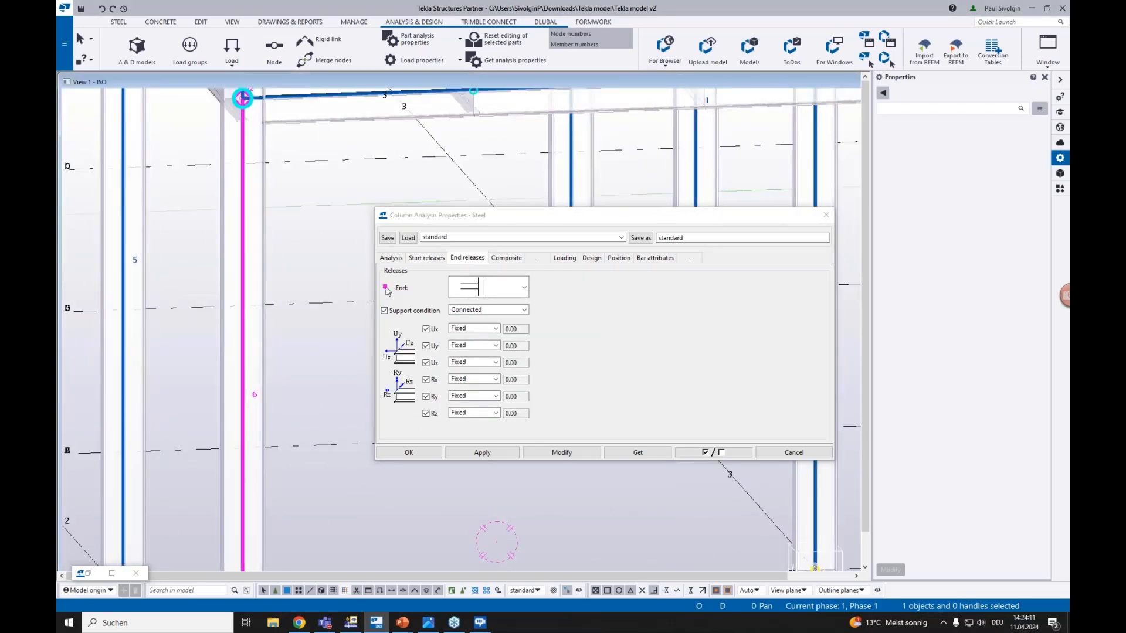
middle_drag(316, 177, 328, 270)
scroll(252, 189, up, 5)
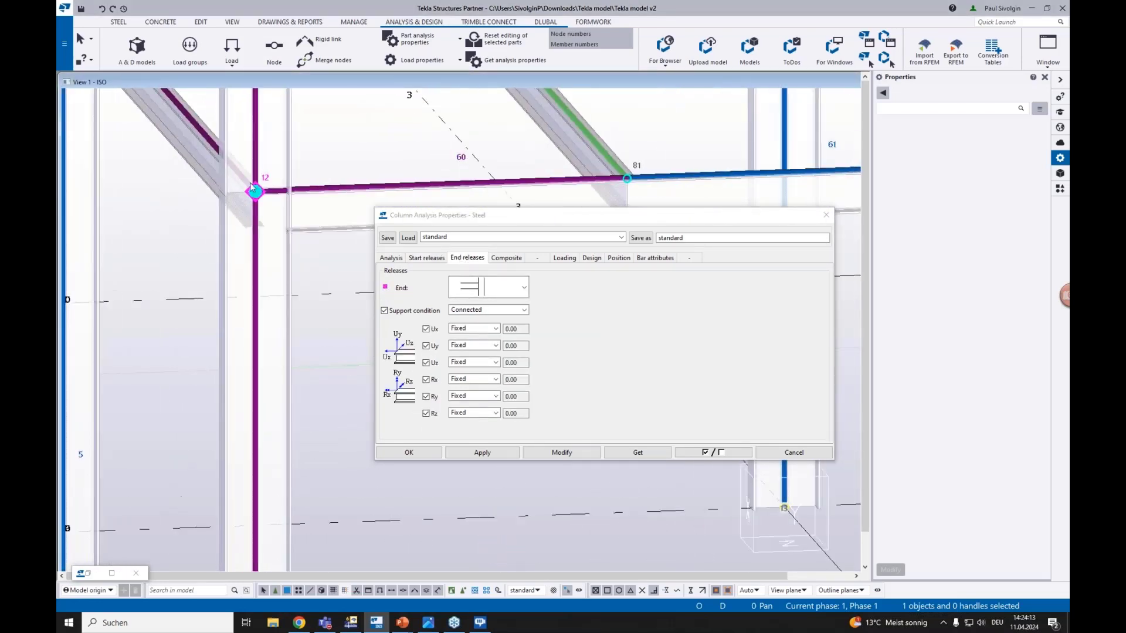
scroll(264, 232, down, 3)
middle_drag(269, 234, 294, 144)
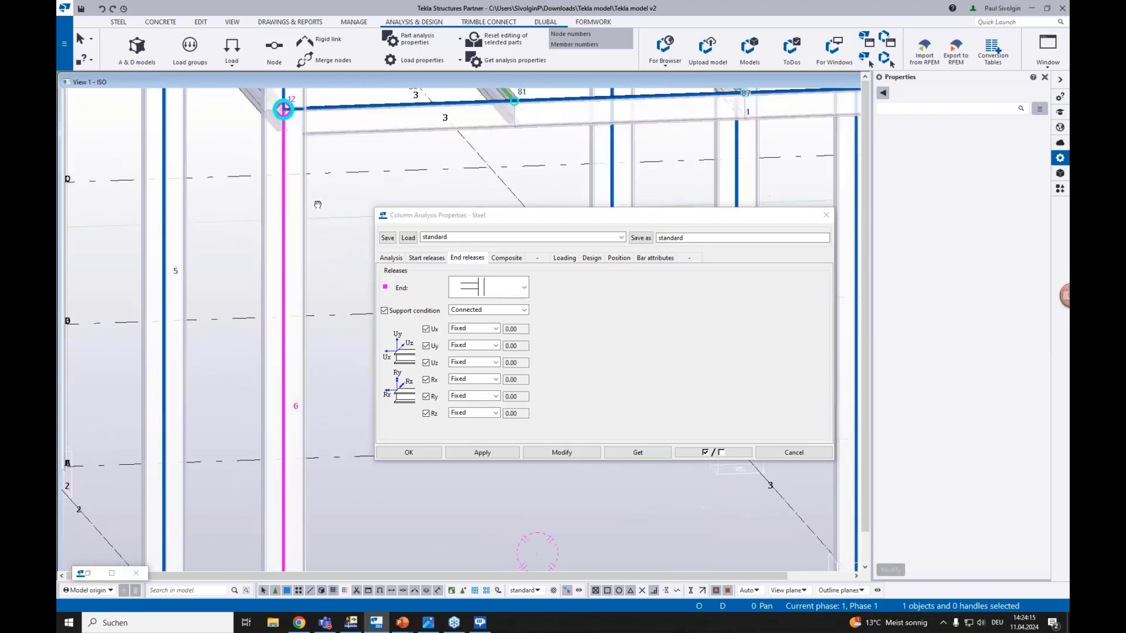
Switch the start support condition of column 6 to Connected to view its release options, and set it back to Supported.
scroll(323, 176, down, 2)
middle_drag(332, 255, 338, 140)
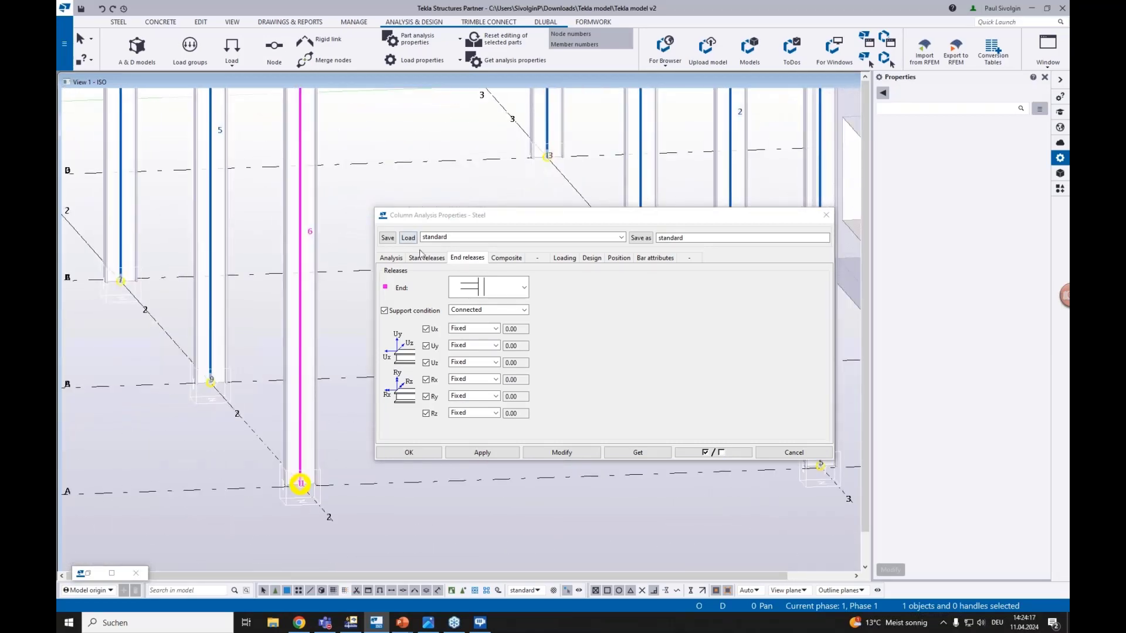
click(421, 257)
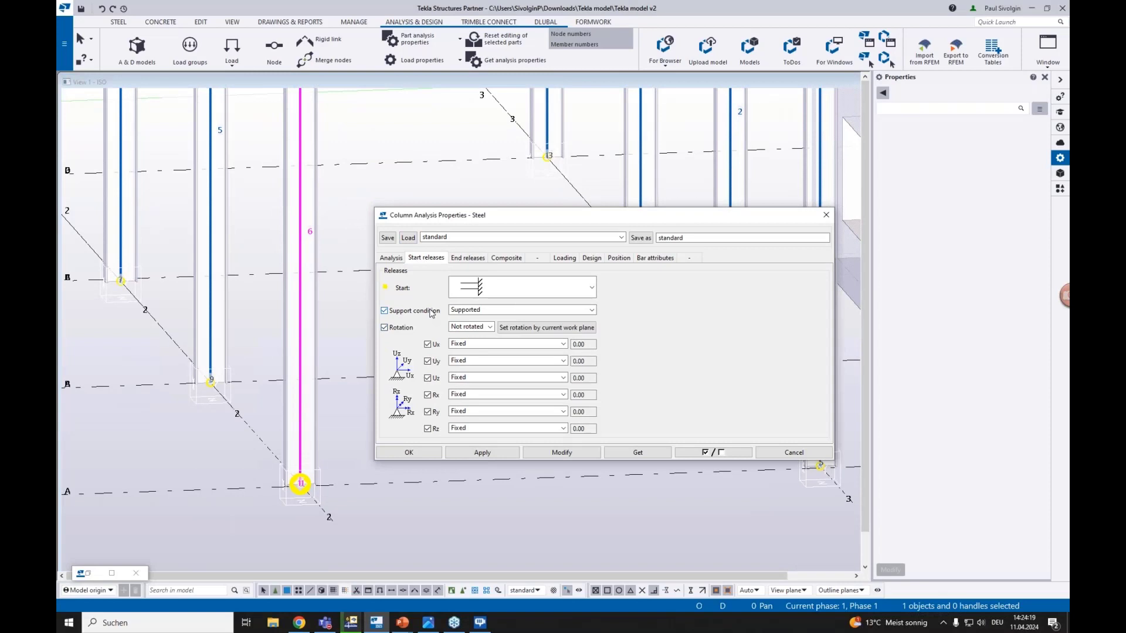
click(472, 312)
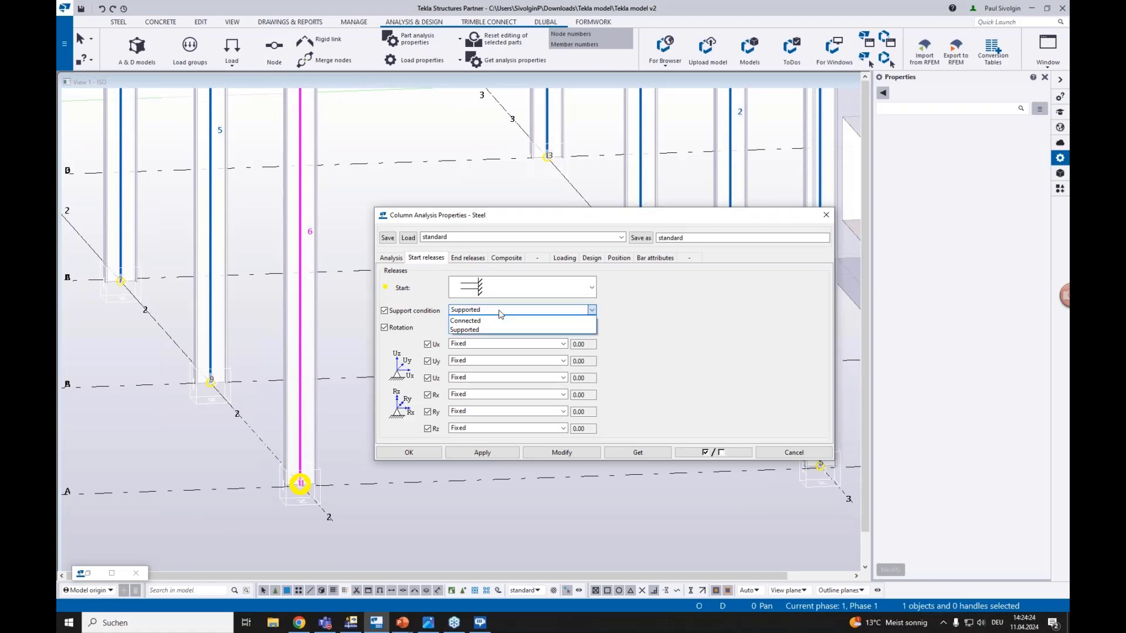
click(465, 321)
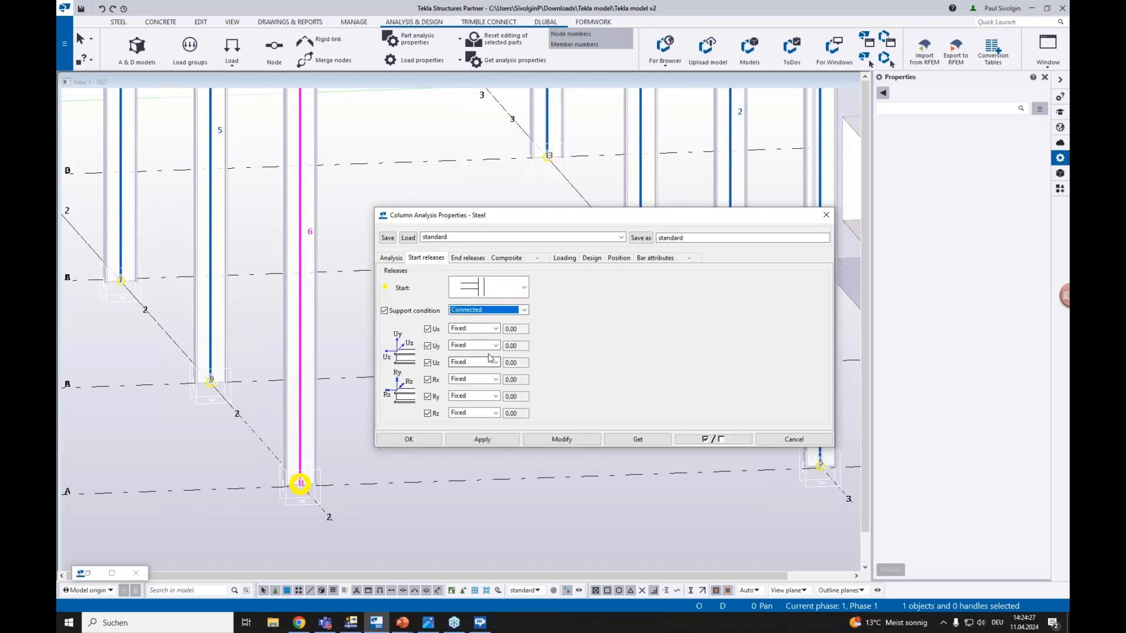
click(496, 329)
click(495, 329)
click(484, 310)
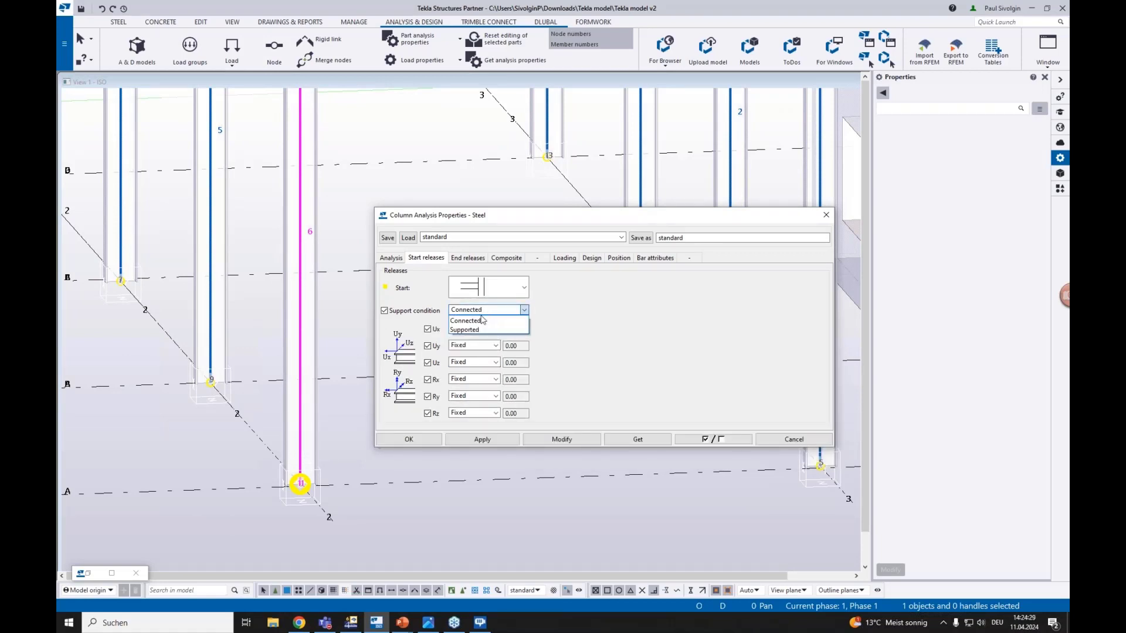
click(466, 330)
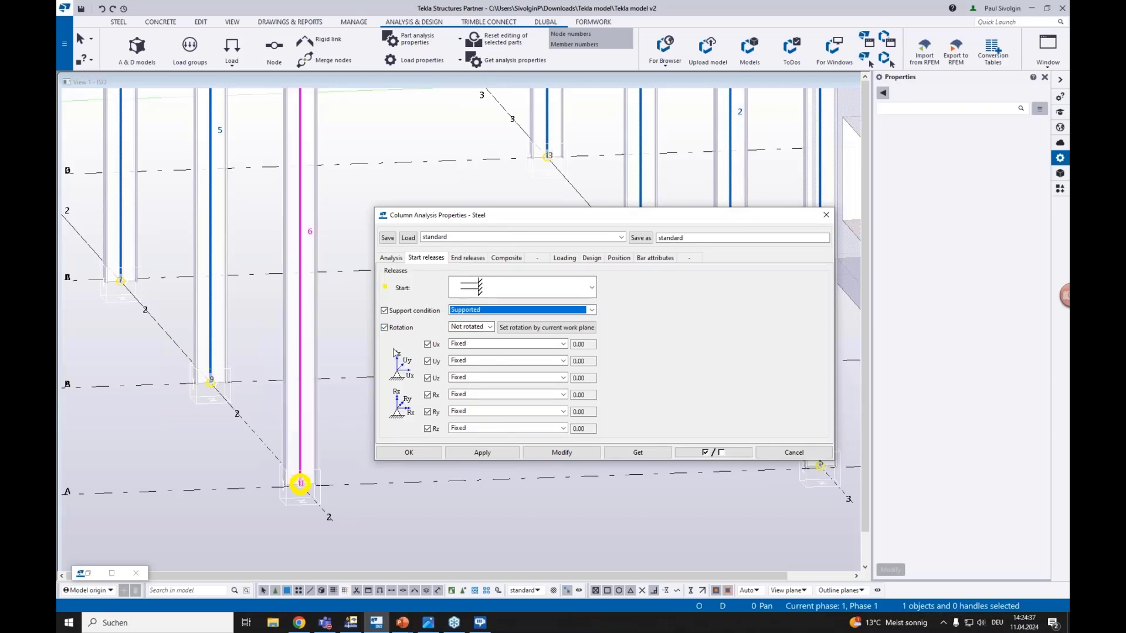
Load the saved Support - Hinged settings into the column analysis properties.
click(621, 237)
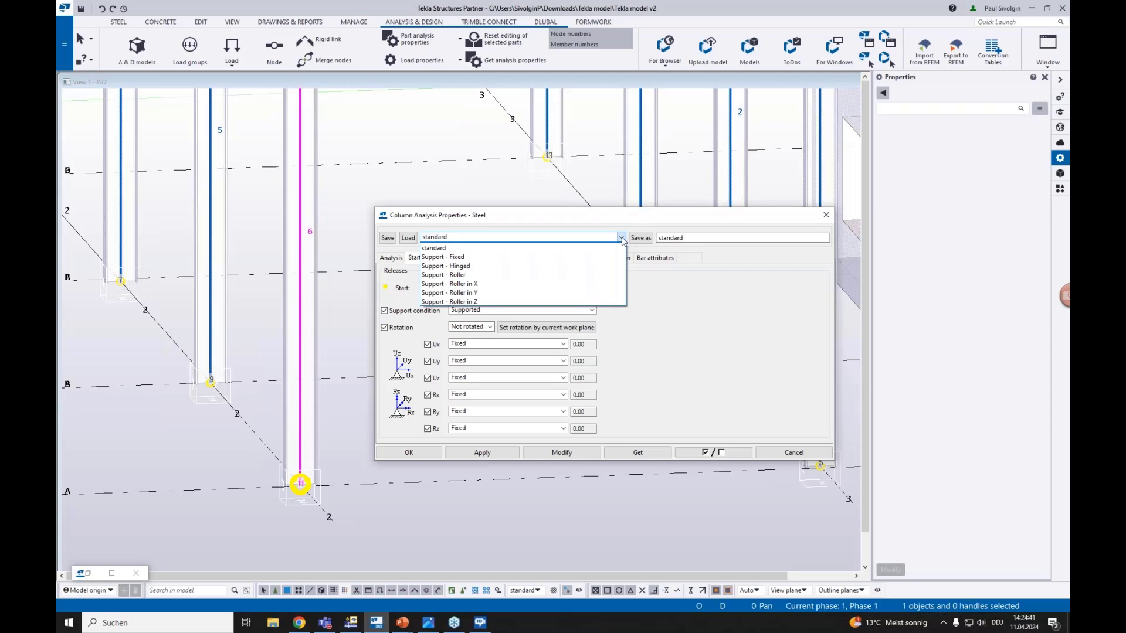
click(622, 238)
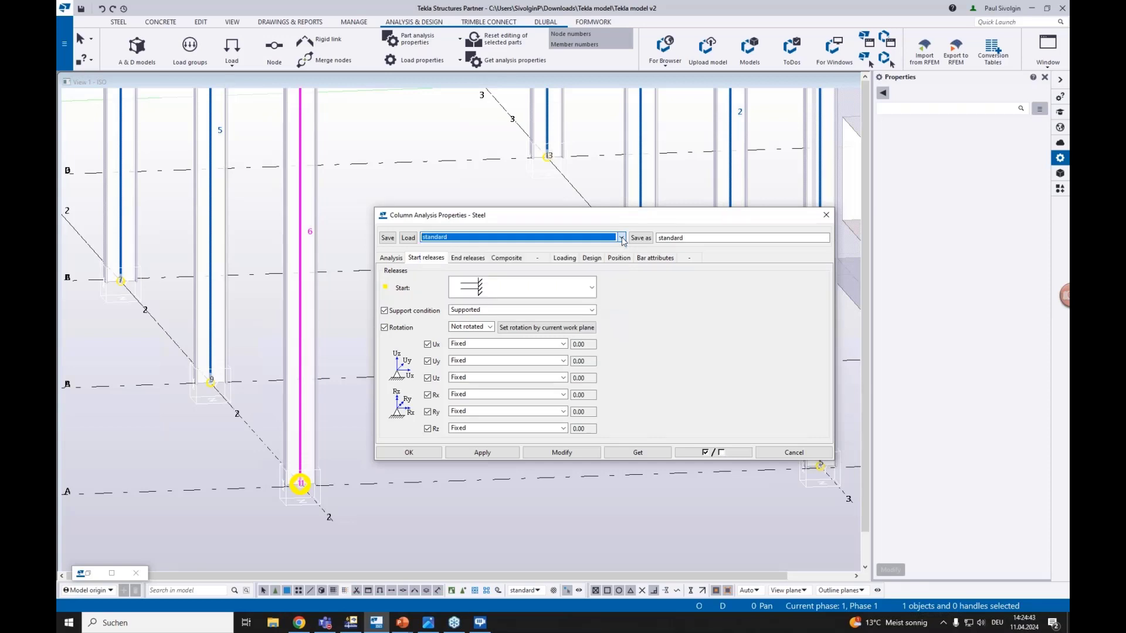
click(623, 238)
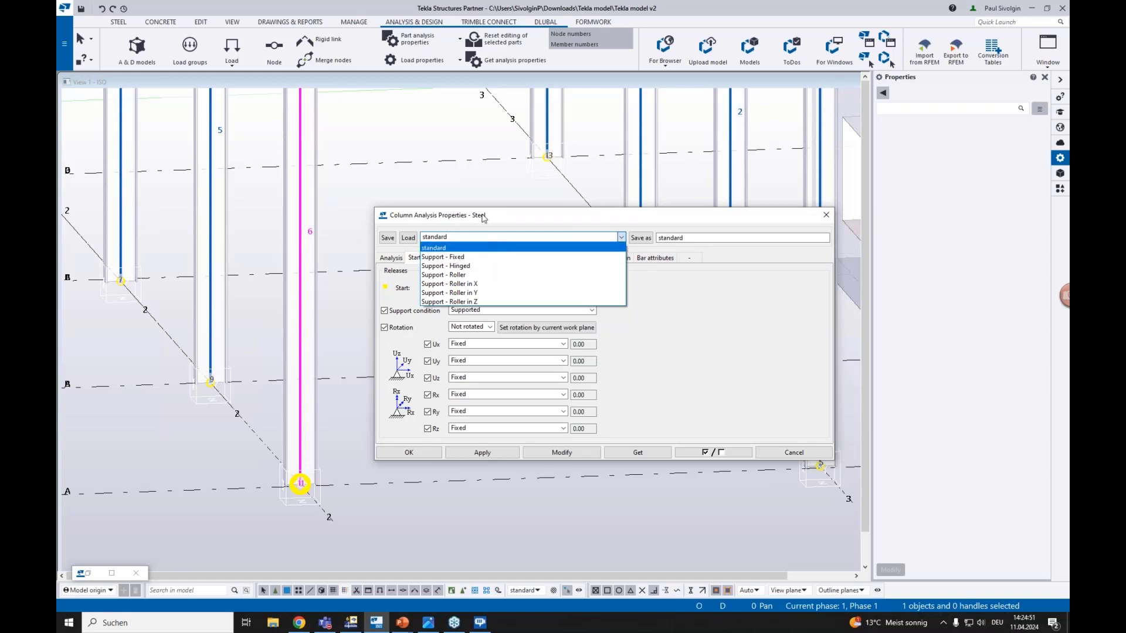
click(505, 205)
drag(494, 211, 502, 200)
click(487, 223)
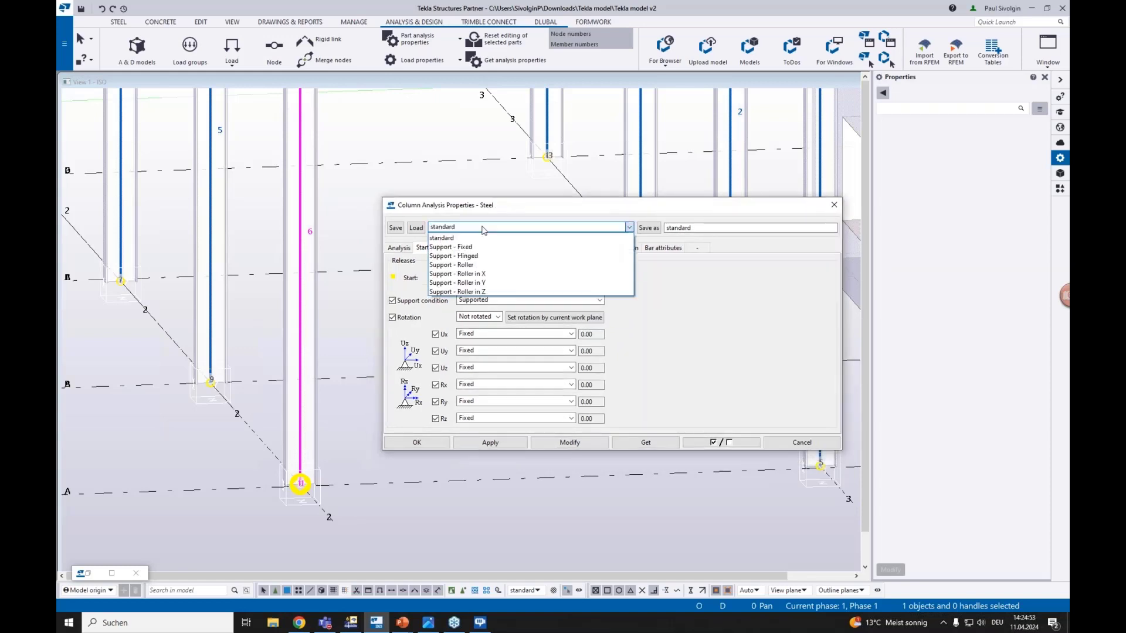
click(466, 258)
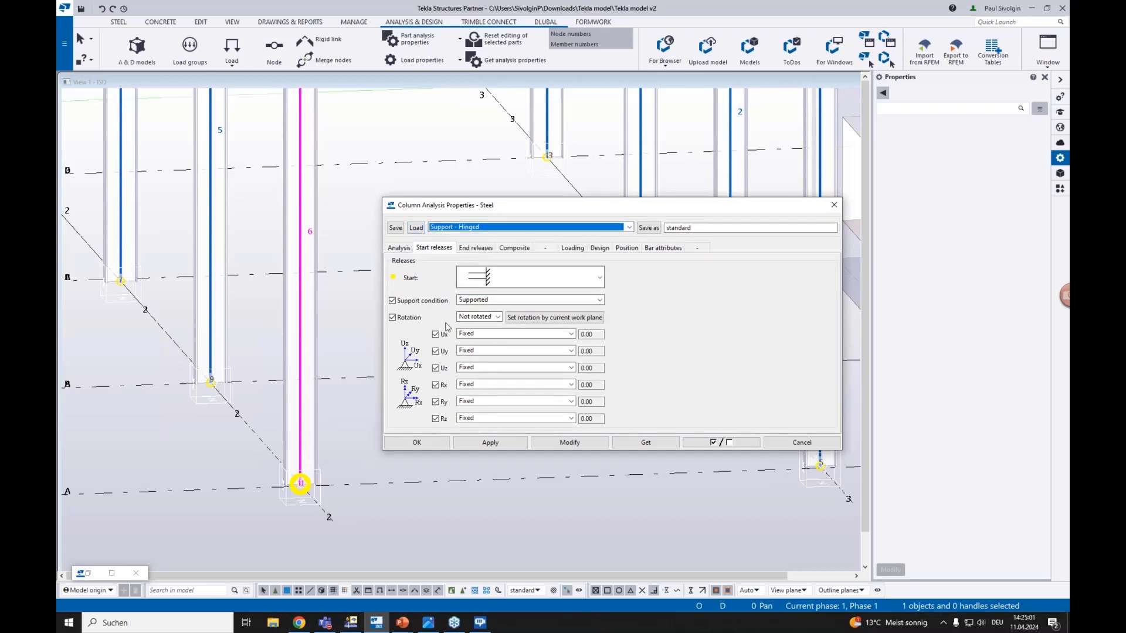
click(416, 228)
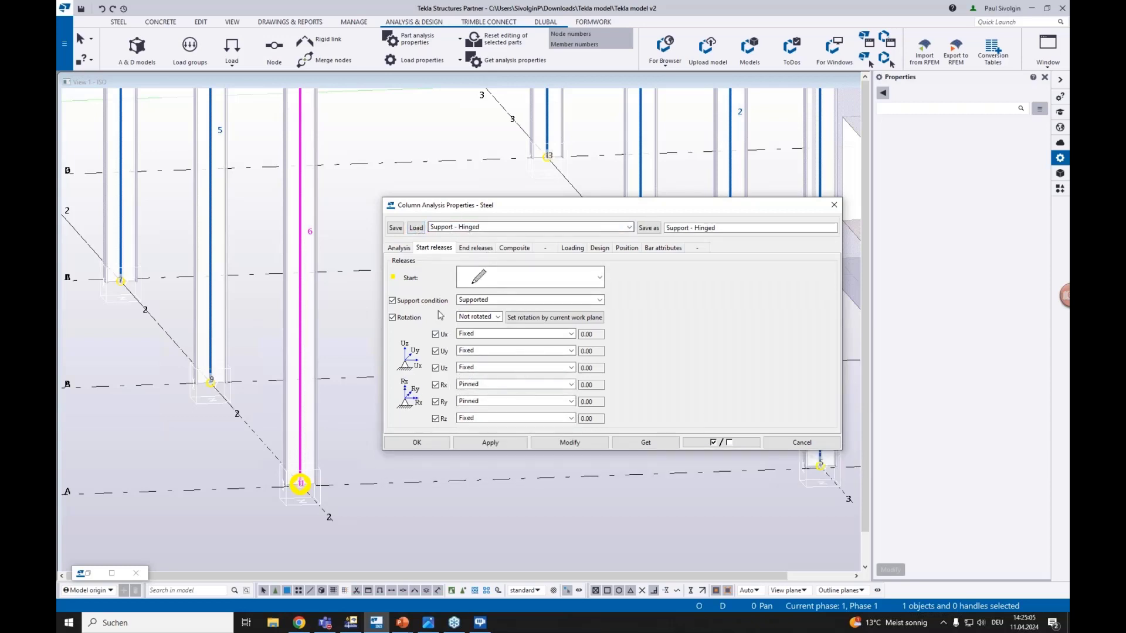
Select all ground-level columns, modify them with the hinged support settings, and close the column analysis properties.
scroll(345, 329, down, 5)
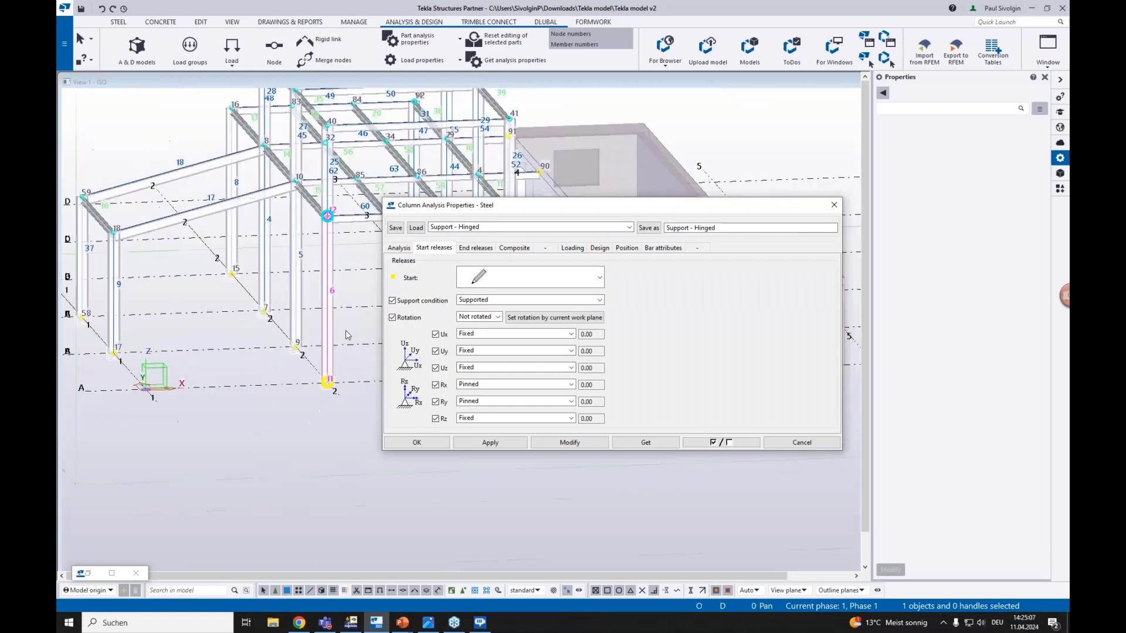
scroll(258, 365, down, 1)
ctrl+middle_drag(259, 370, 293, 367)
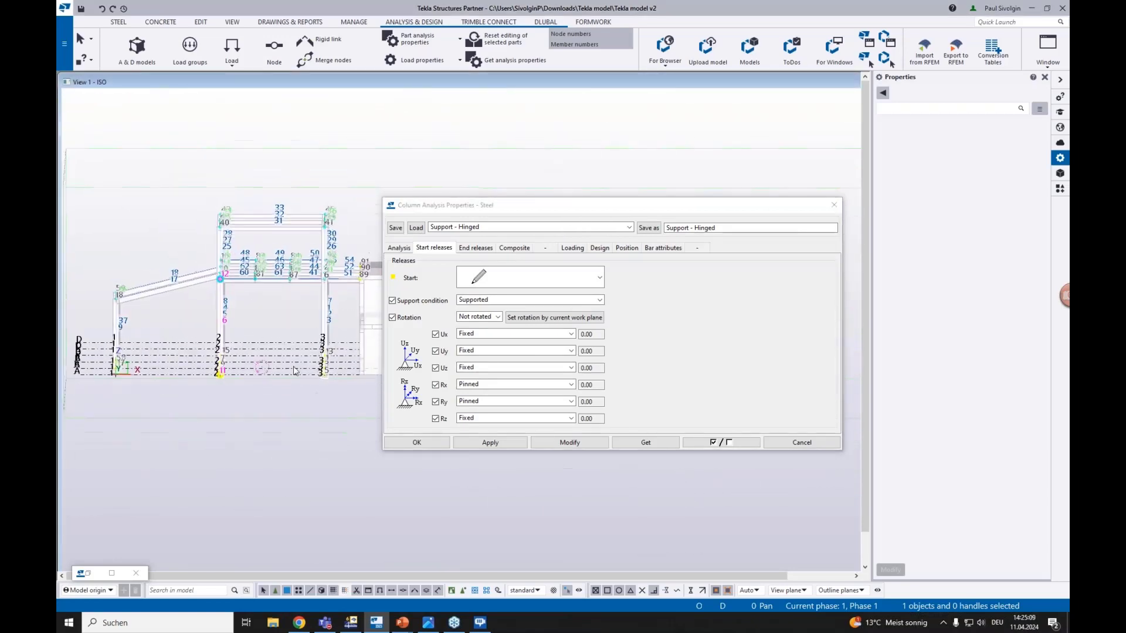
drag(340, 393, 103, 326)
ctrl+middle_drag(172, 330, 201, 344)
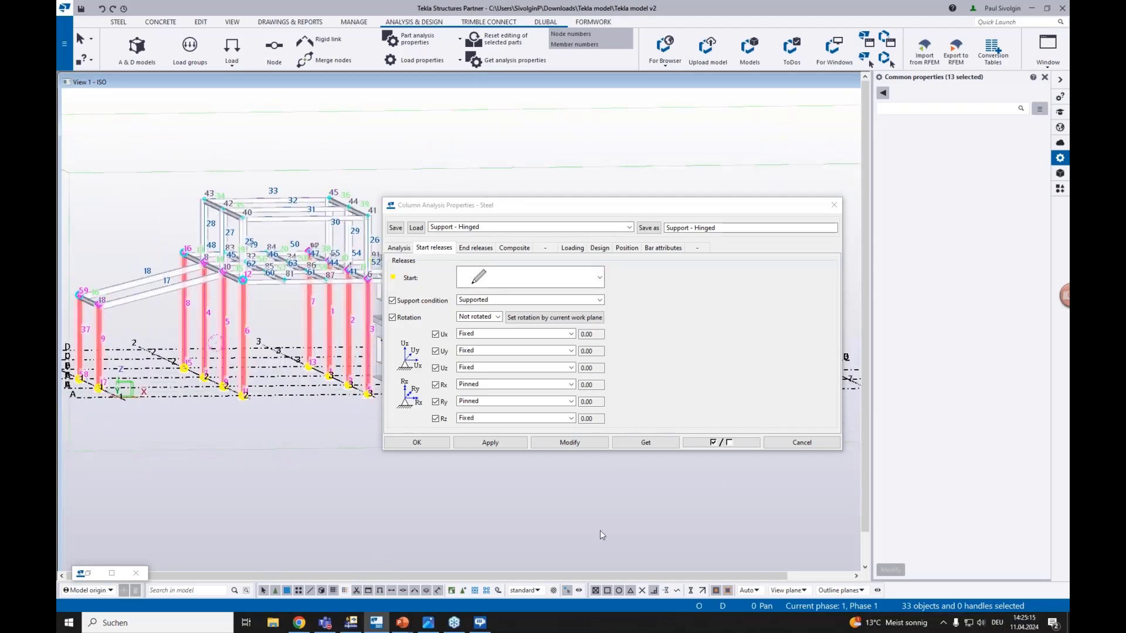
click(570, 444)
scroll(250, 389, up, 5)
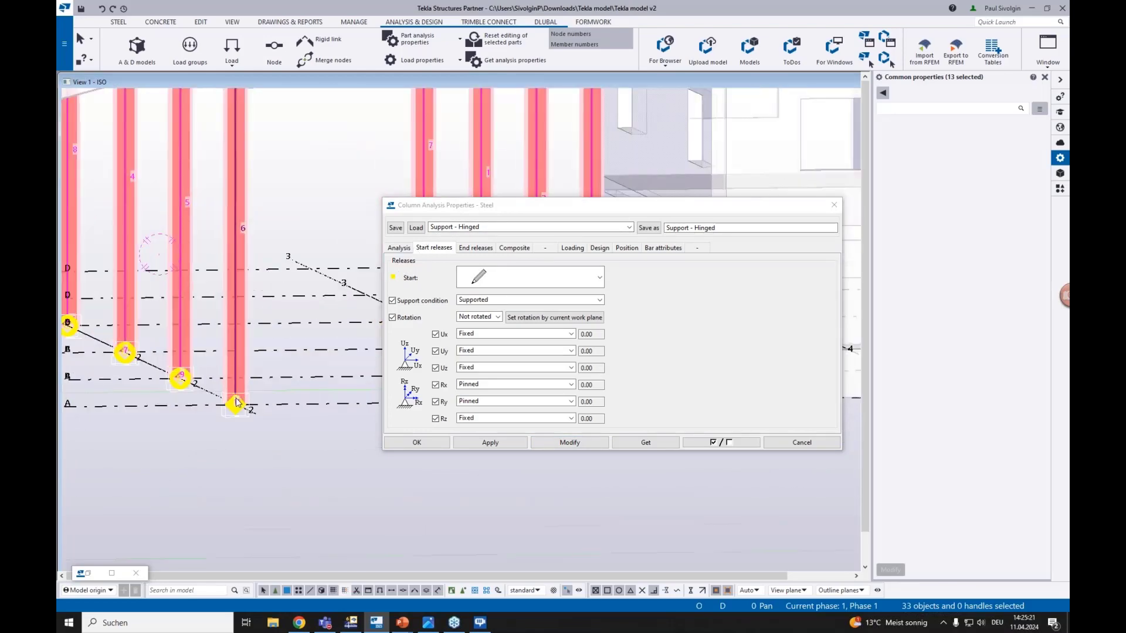
scroll(258, 411, down, 2)
click(567, 443)
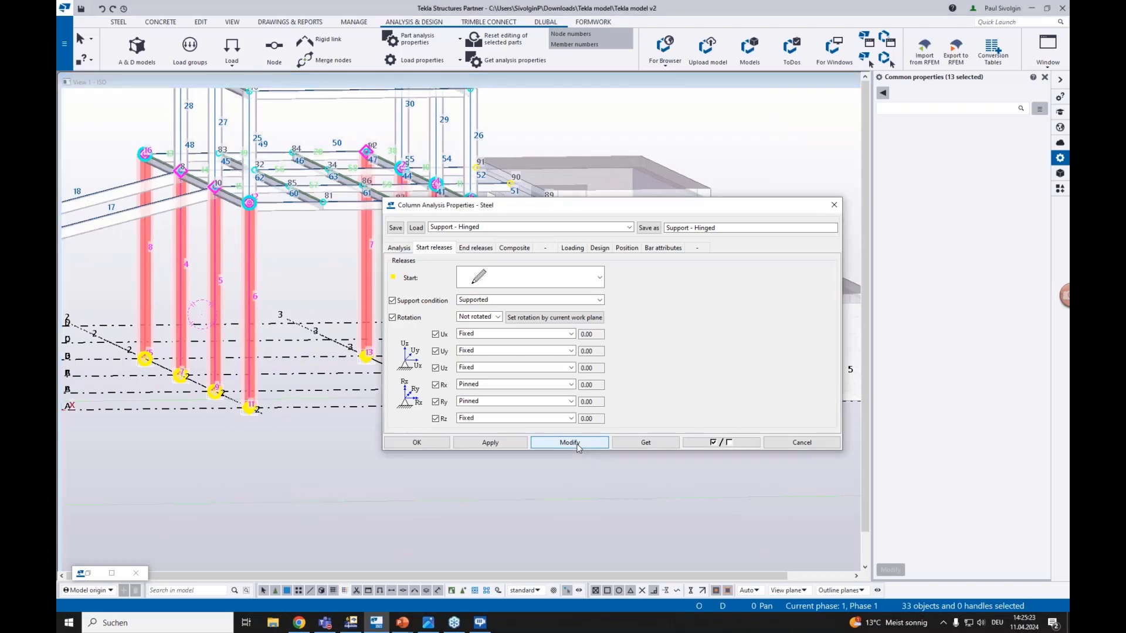
click(417, 444)
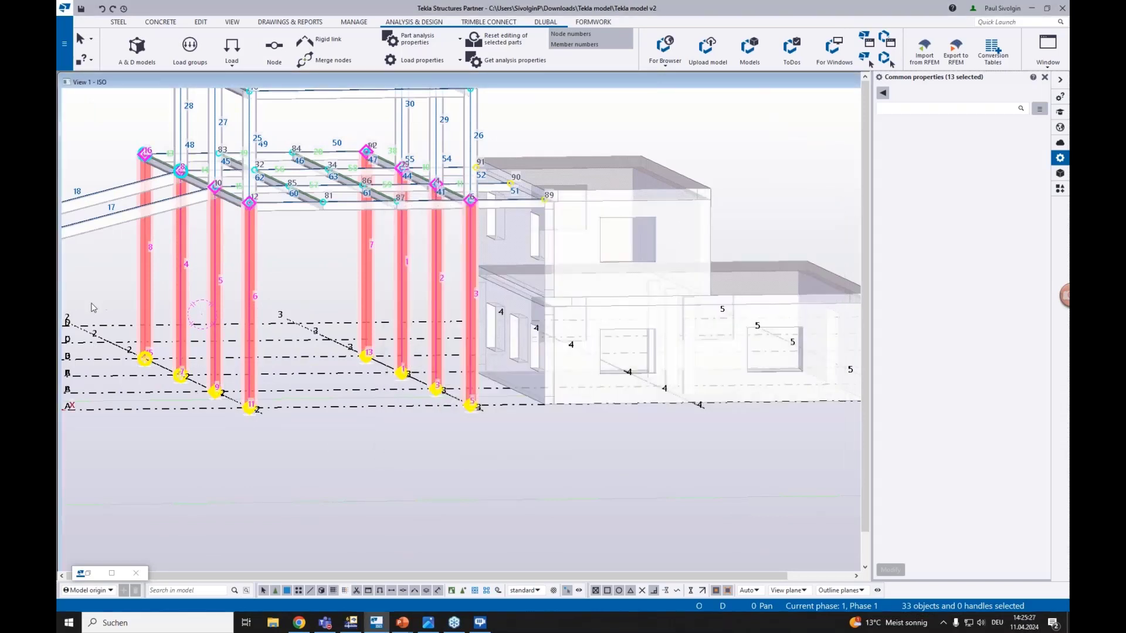
Open the analysis properties of beam member 51 and view its start releases and support condition options at node 89.
scroll(503, 241, up, 5)
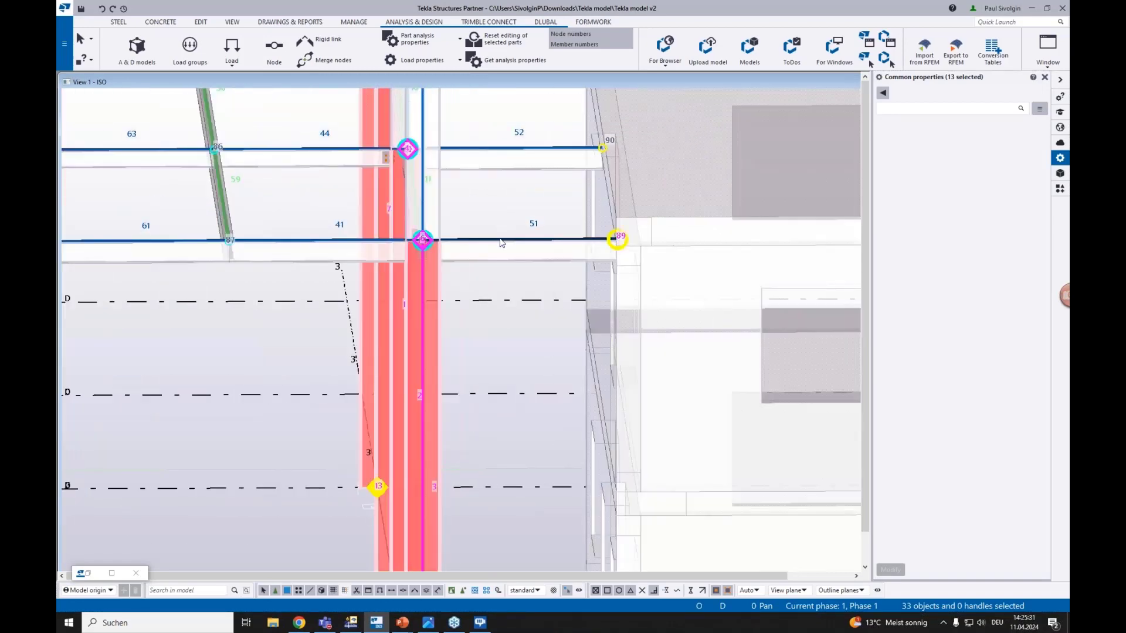
click(502, 240)
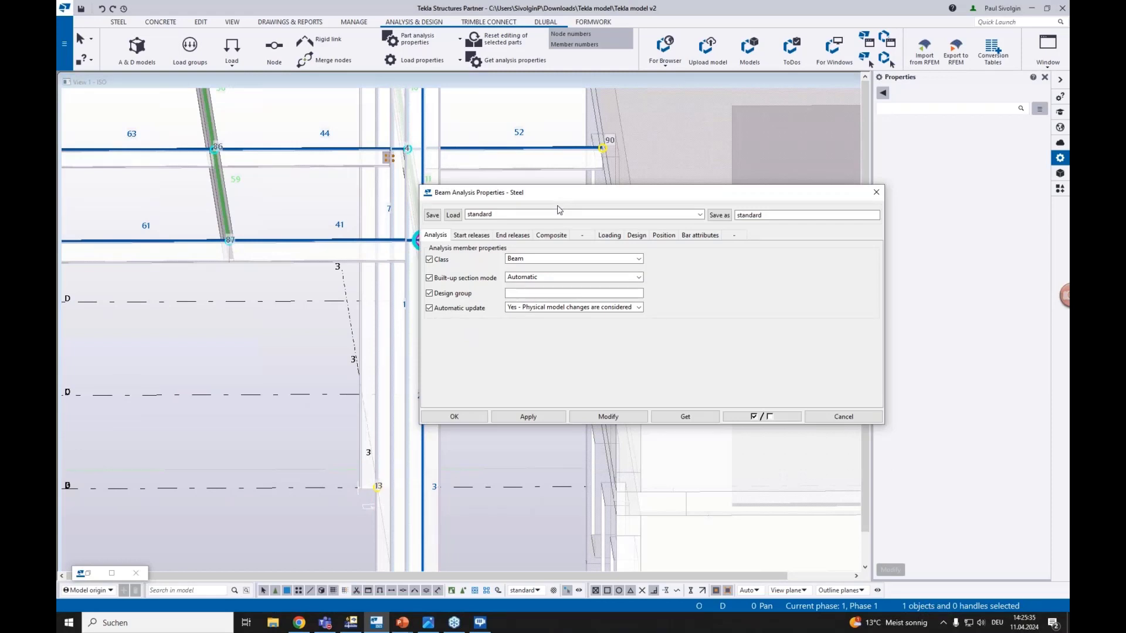
drag(504, 201, 578, 274)
click(552, 321)
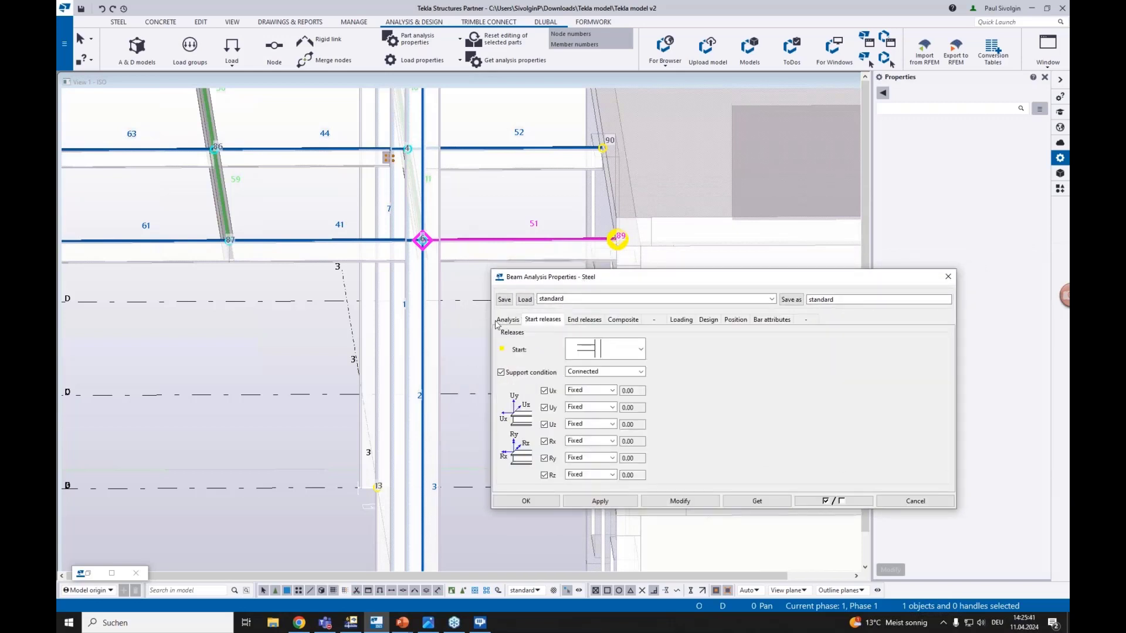
click(506, 320)
click(542, 319)
click(597, 371)
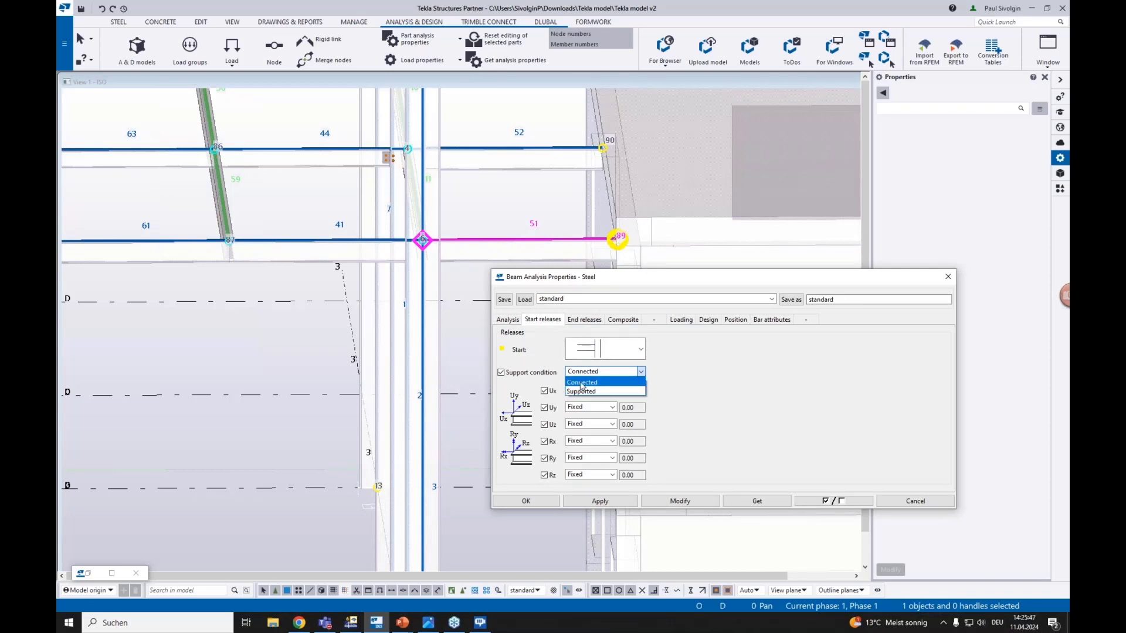
click(581, 384)
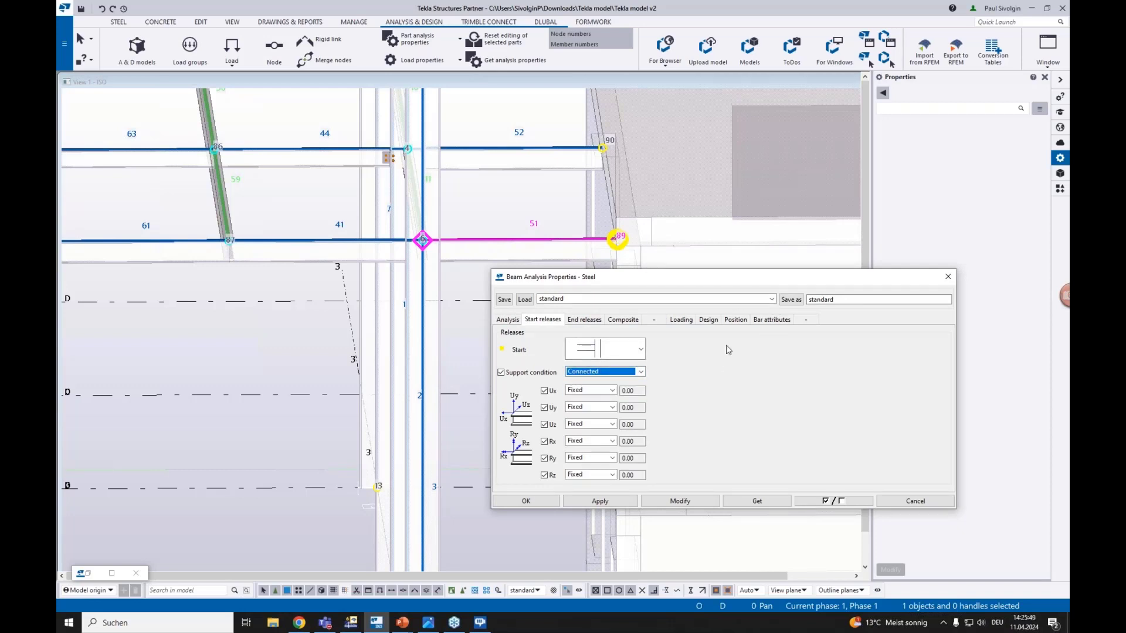
Review the saved hinge and support settings for beams and load Support - Roller in X into the beam analysis properties.
click(772, 300)
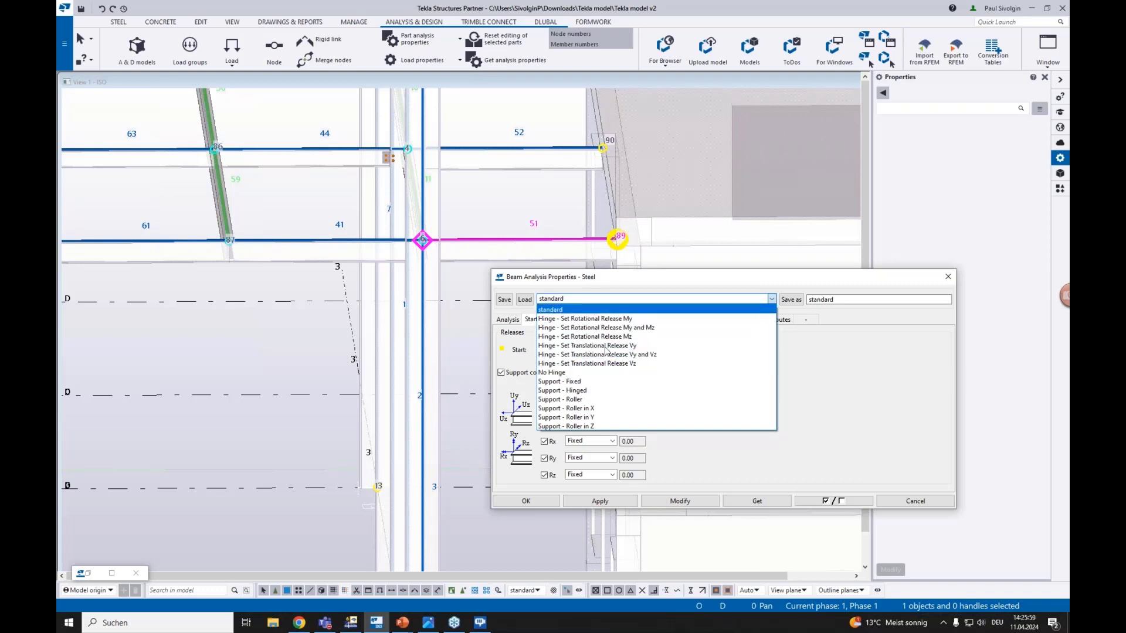
click(576, 280)
drag(606, 281, 660, 298)
scroll(505, 289, down, 3)
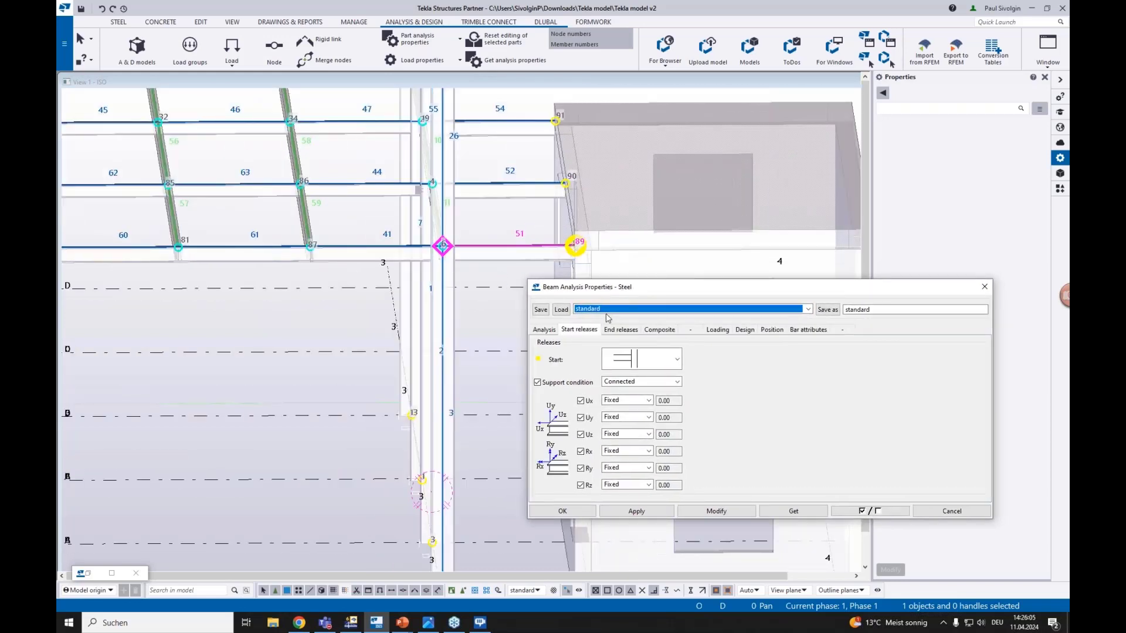
middle_drag(517, 222, 468, 226)
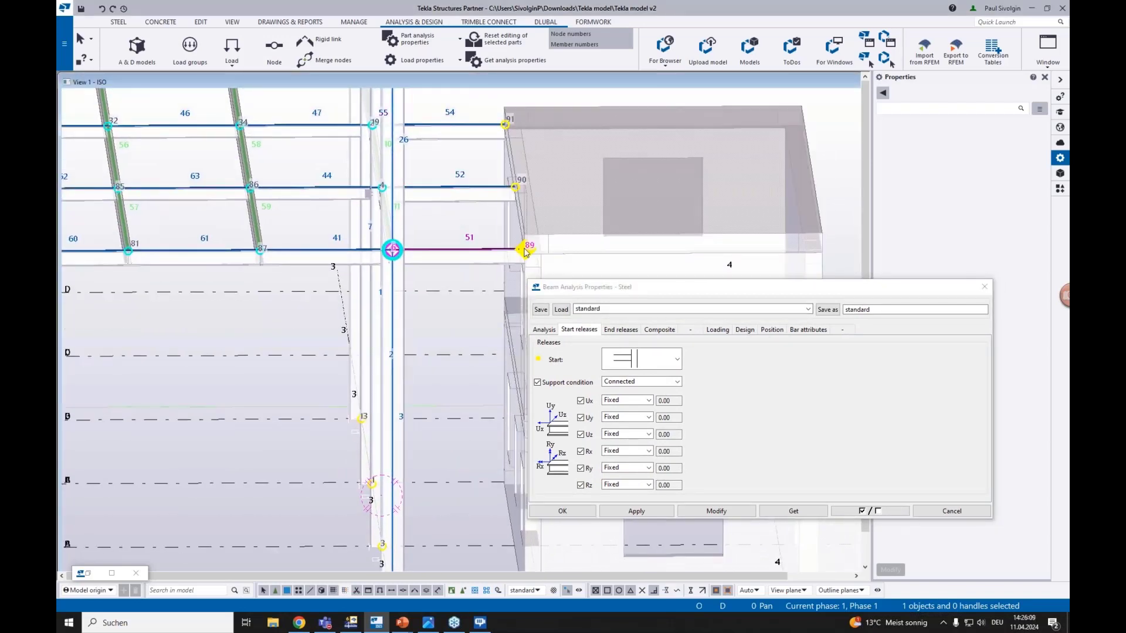
click(471, 279)
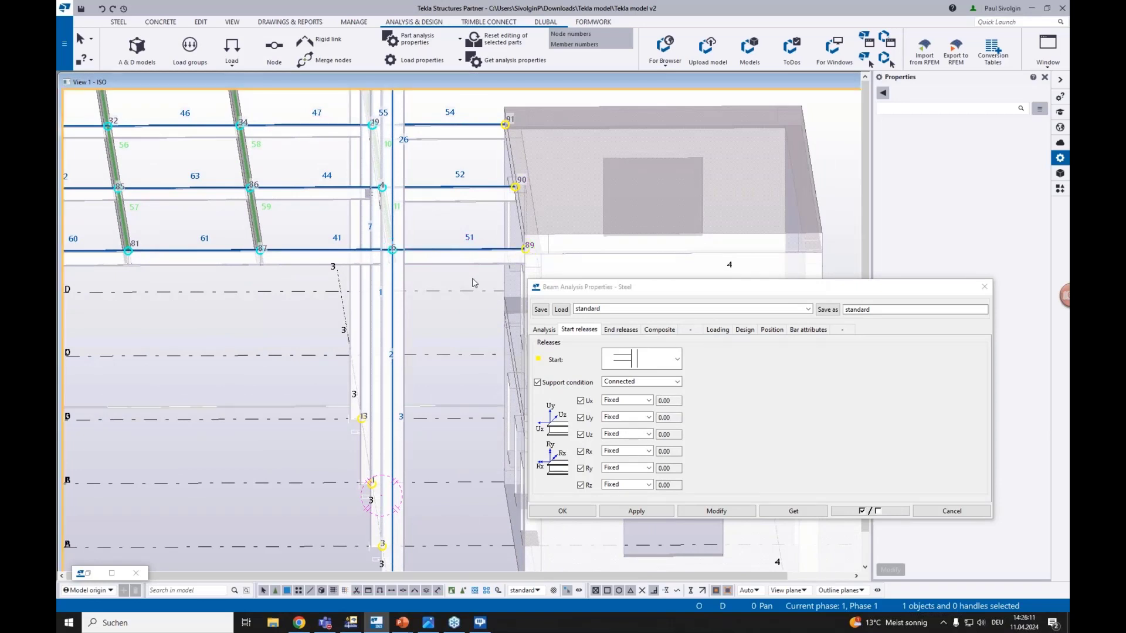
click(594, 311)
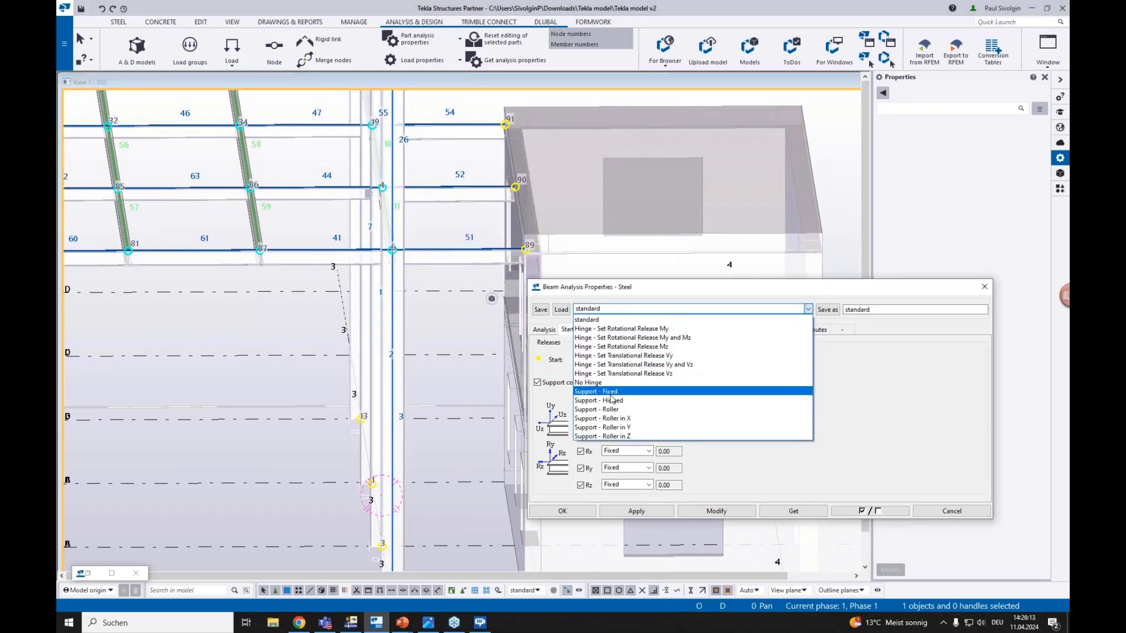
click(614, 419)
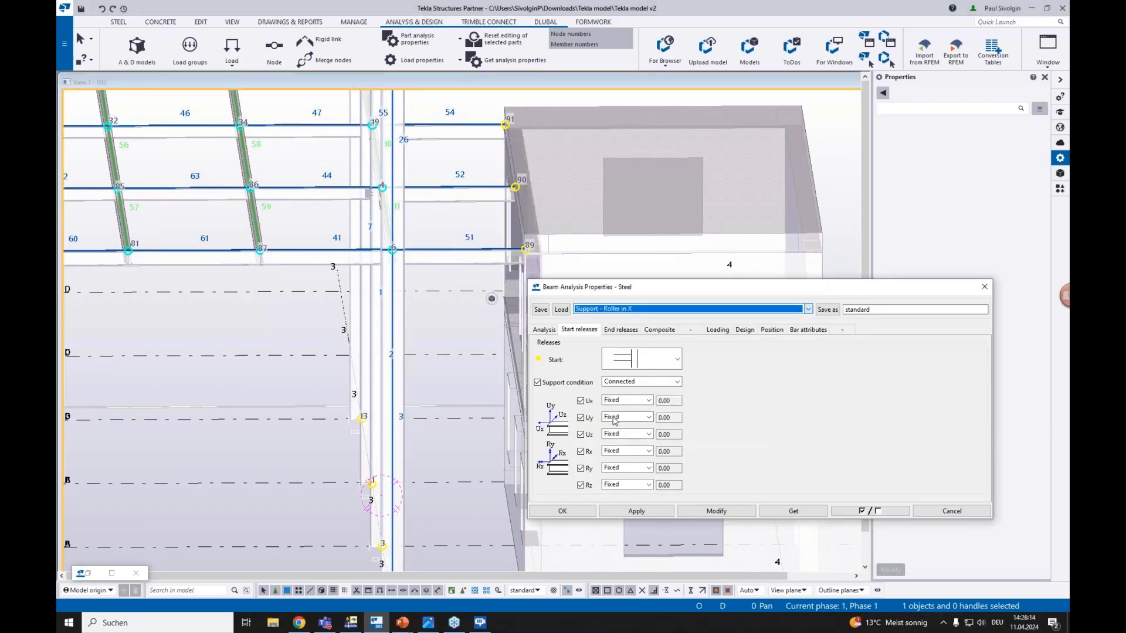
click(561, 311)
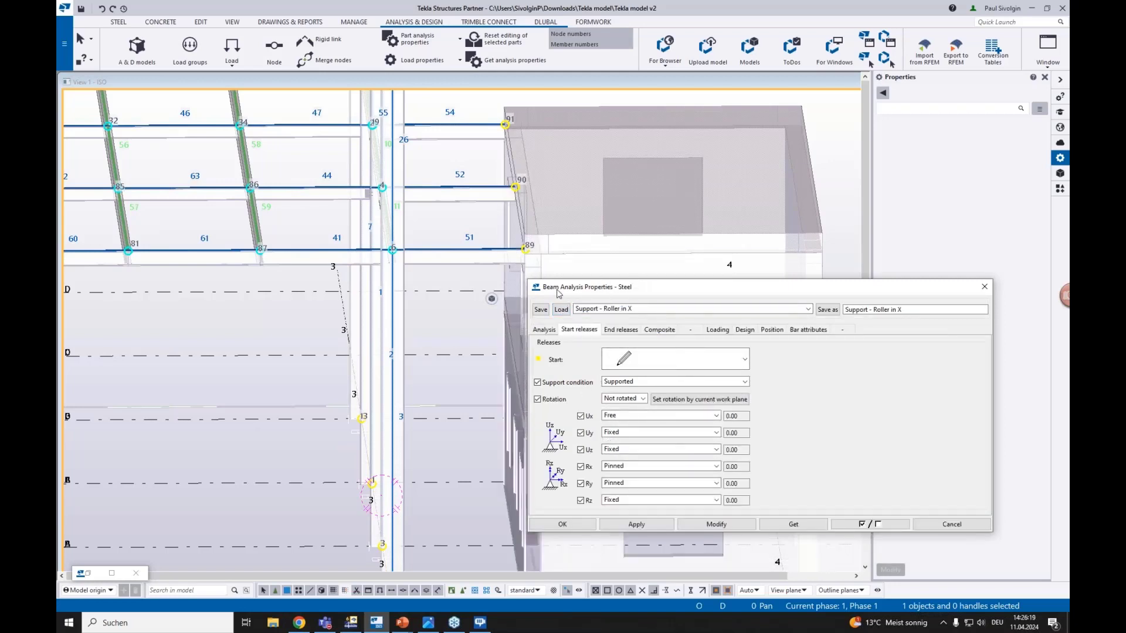
Apply the Roller in X support to beam members 51, 52 and 54, close the beam analysis properties, and deselect the beams.
middle_drag(471, 285, 454, 330)
drag(473, 326, 367, 152)
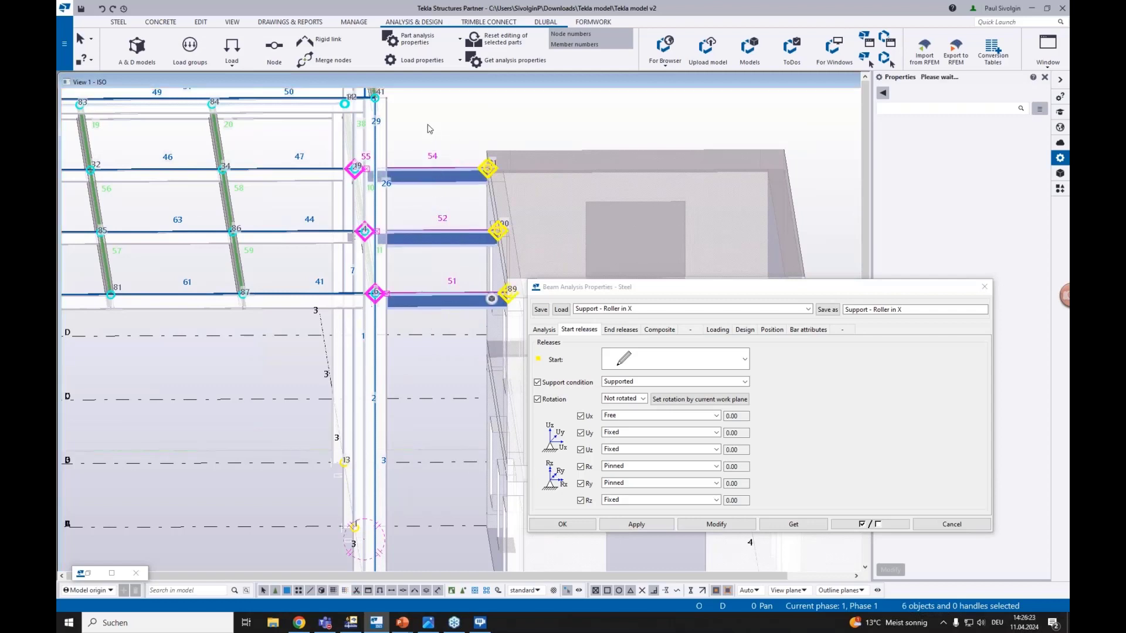
click(715, 525)
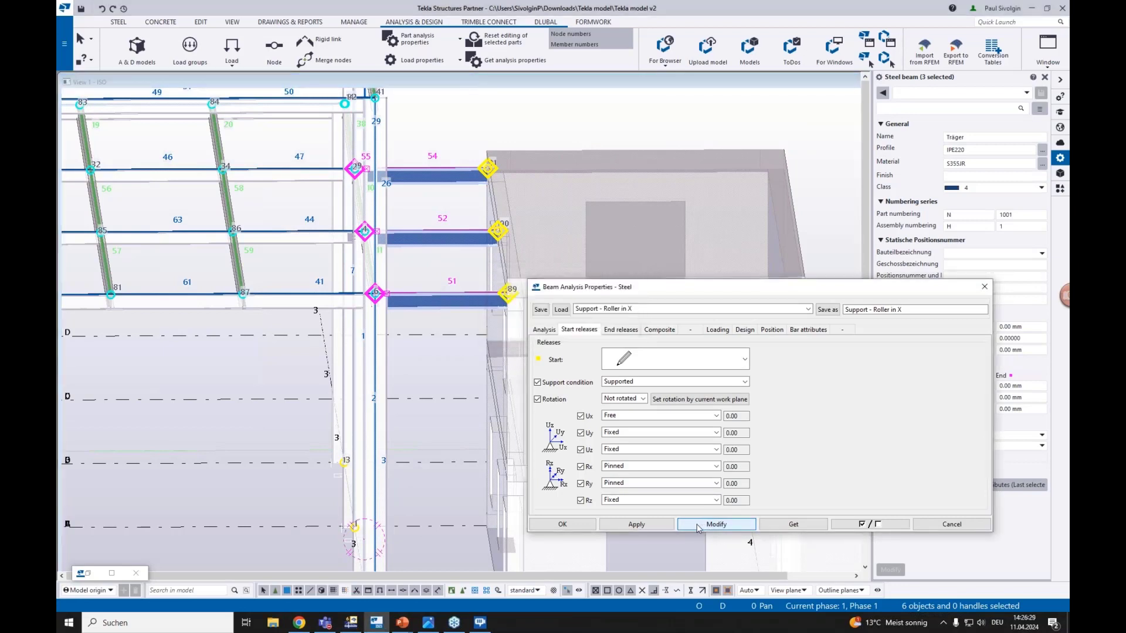
click(636, 524)
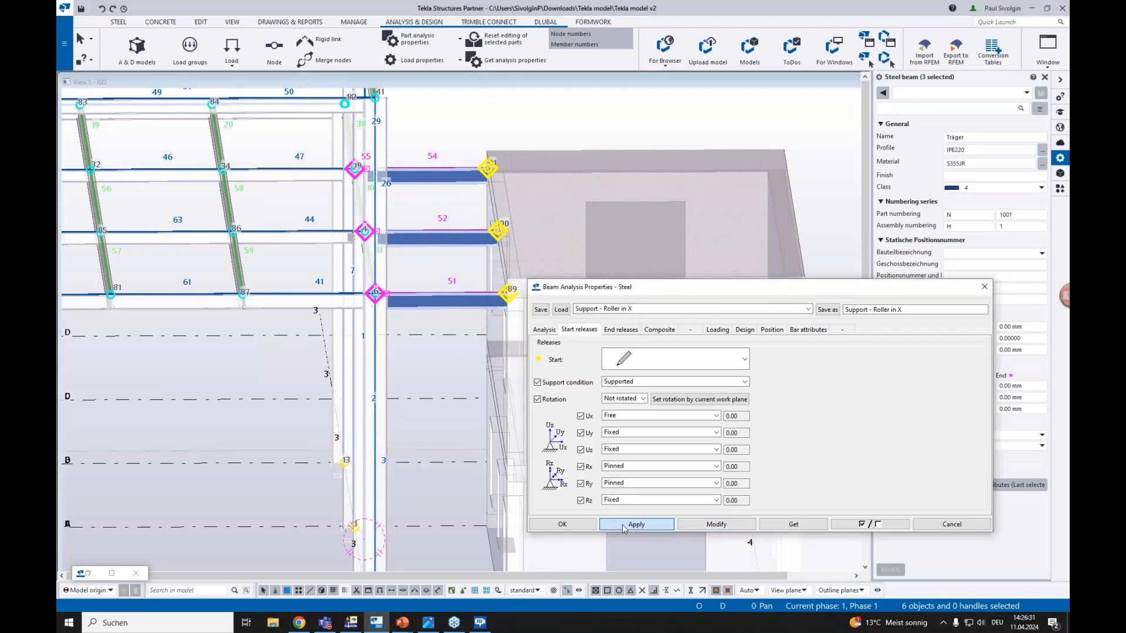
click(576, 523)
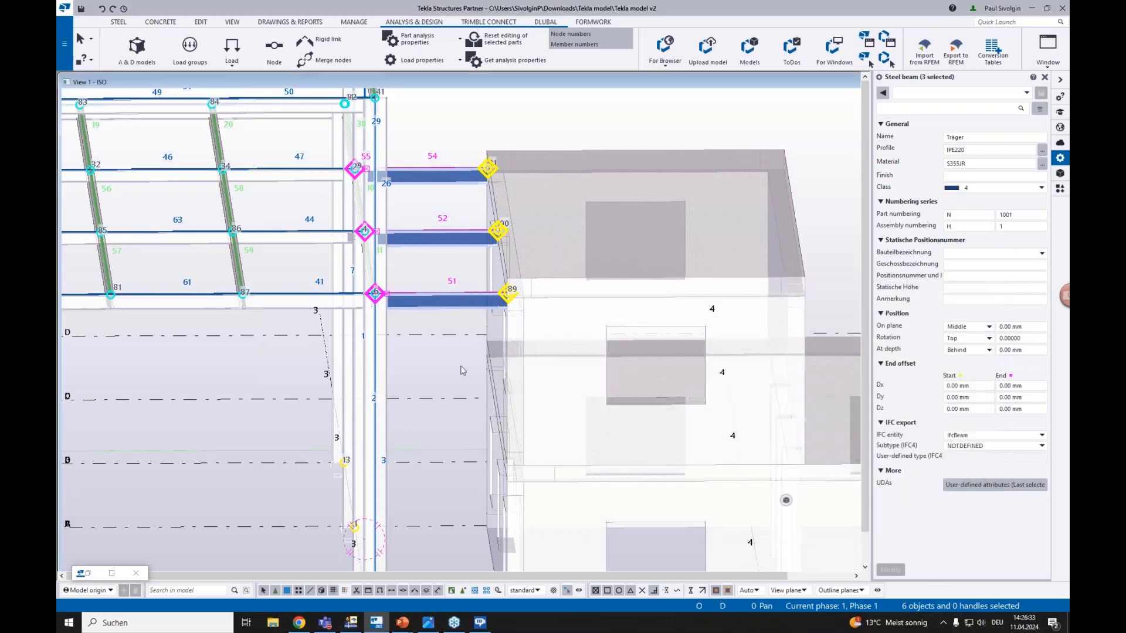
click(455, 370)
scroll(438, 364, down, 3)
middle_drag(437, 364, 500, 388)
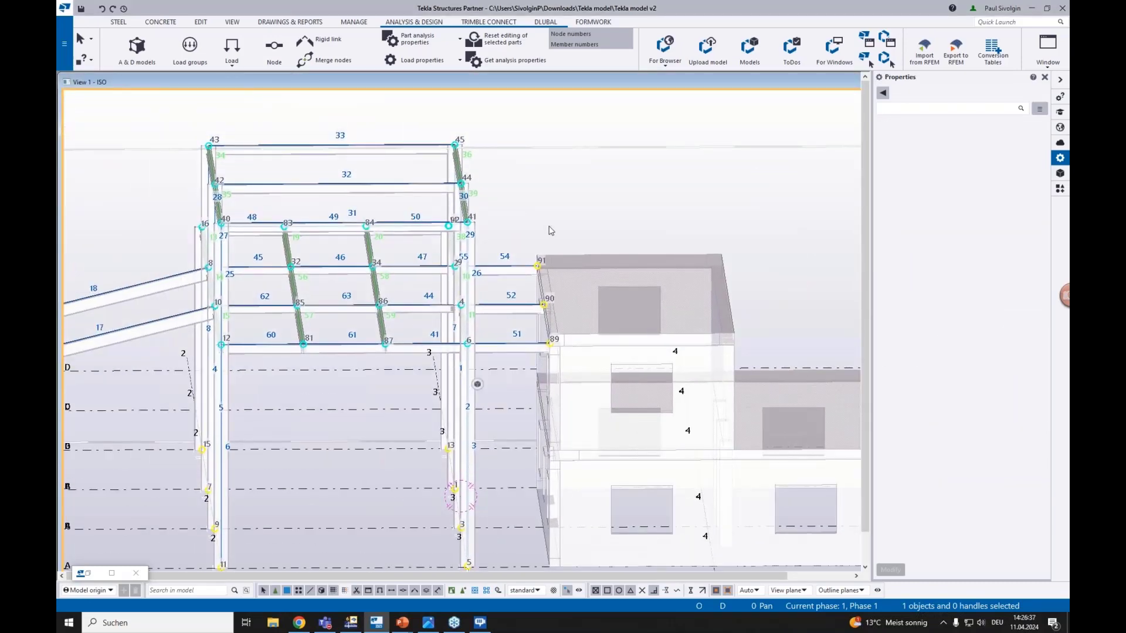
Examine the analysis members and nodes where beams, truss members and columns meet, viewing the steel frame from both sides.
middle_drag(503, 251, 523, 223)
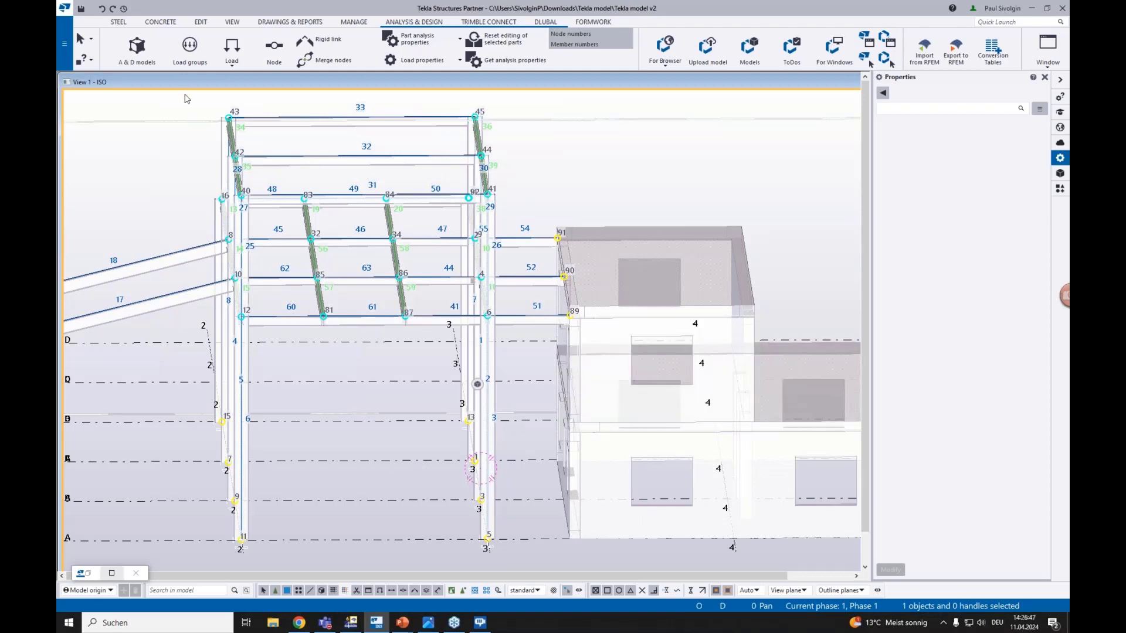
scroll(403, 353, up, 5)
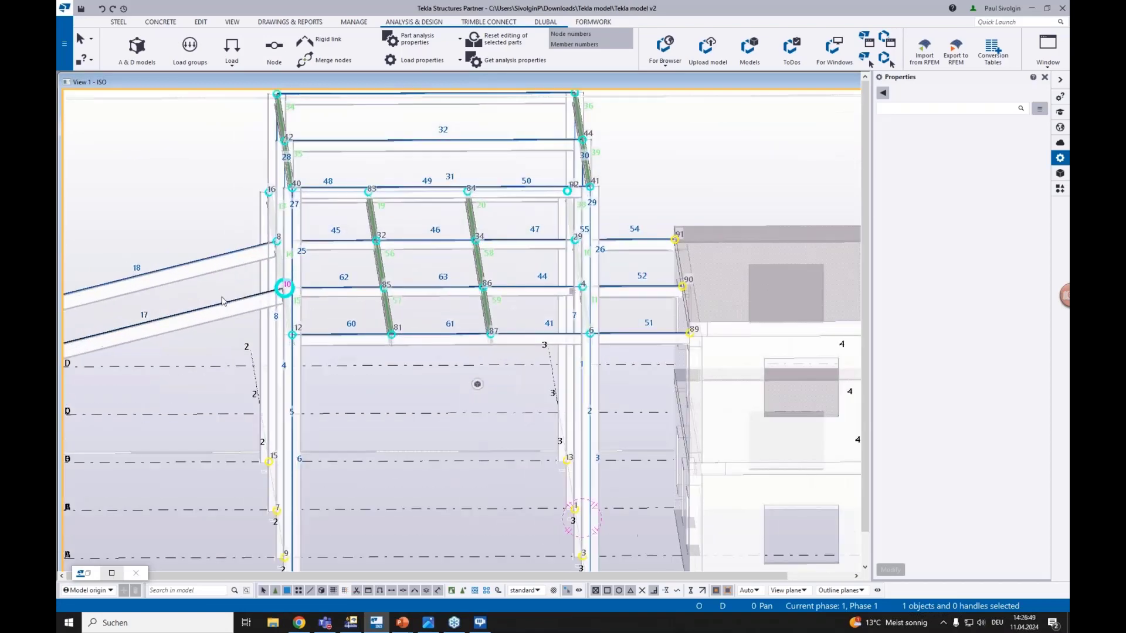
scroll(407, 350, up, 4)
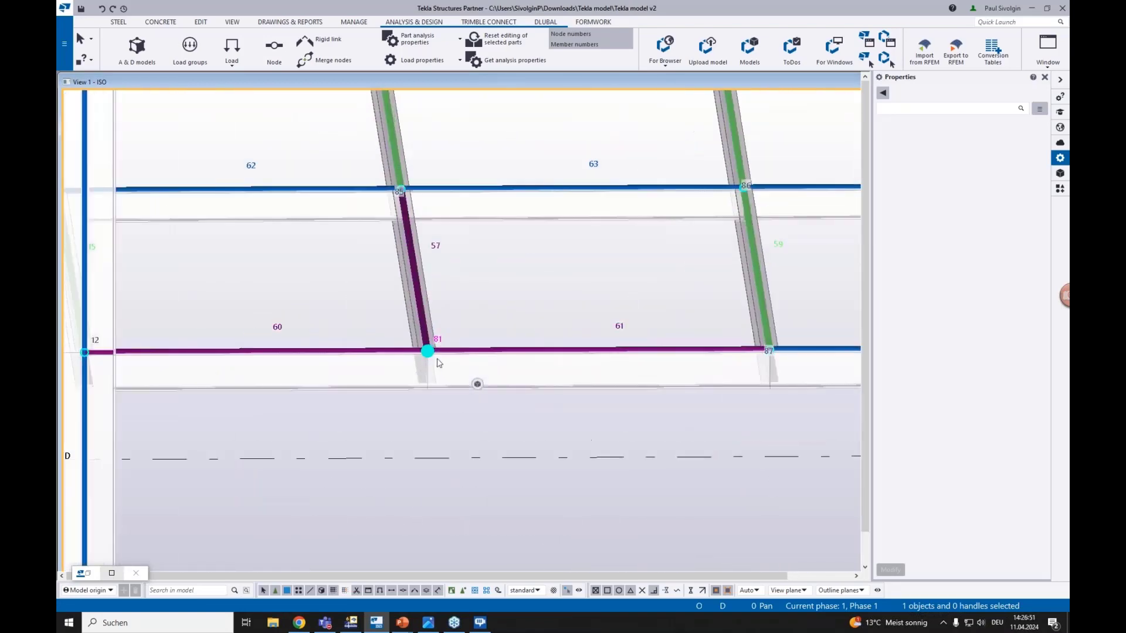
scroll(434, 354, down, 3)
scroll(430, 352, down, 4)
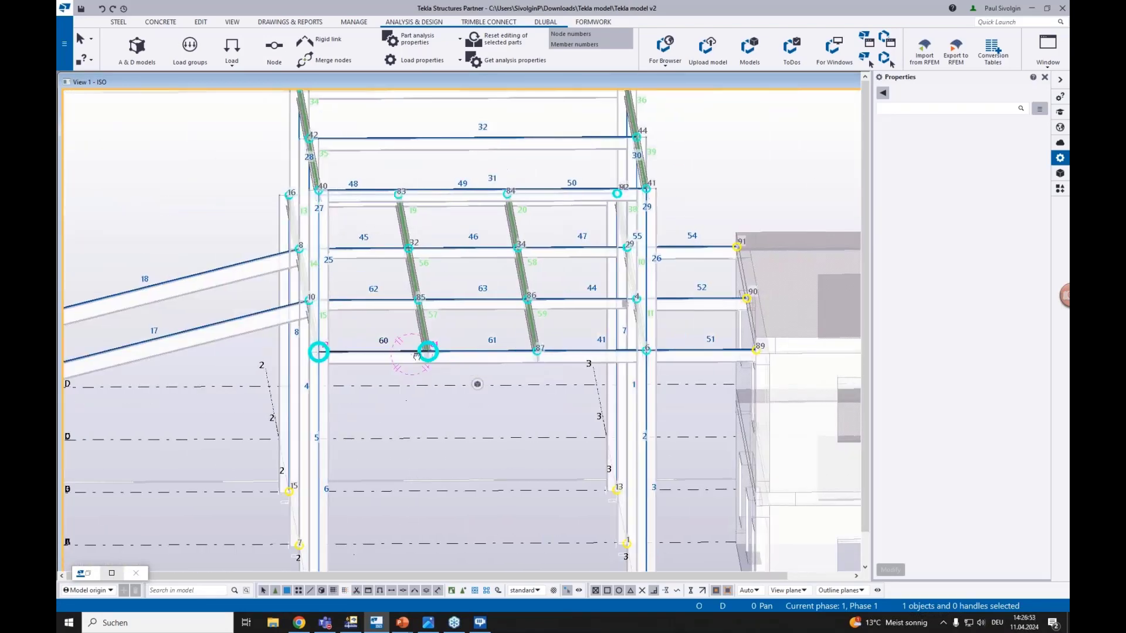
ctrl+middle_drag(402, 351, 809, 370)
middle_drag(515, 362, 736, 221)
middle_drag(465, 294, 299, 289)
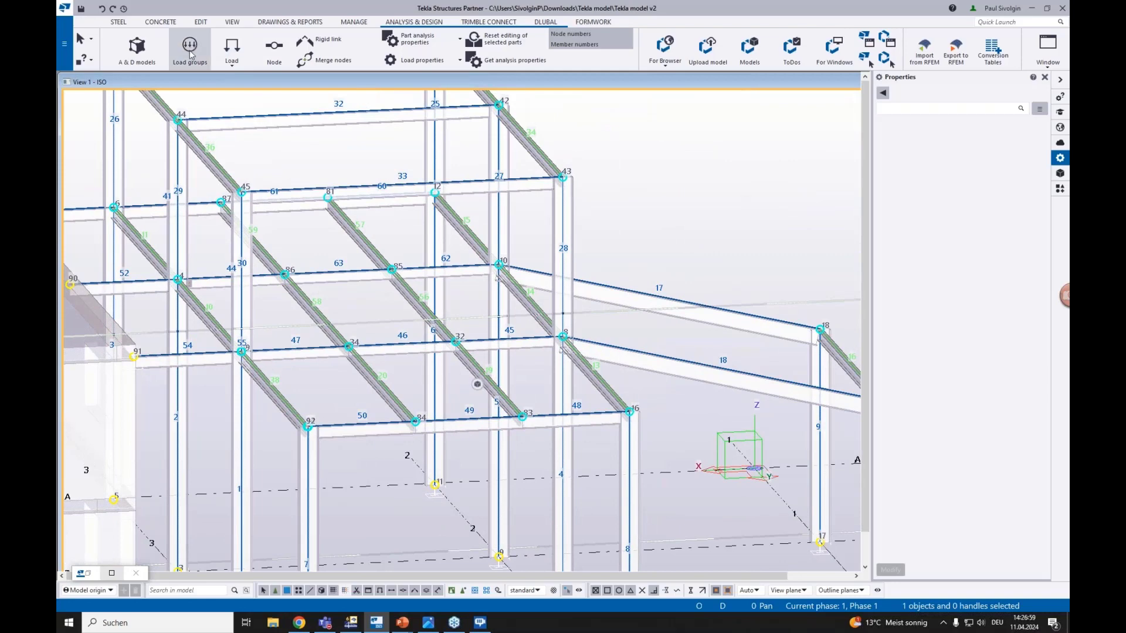
Bring up the detailed warning report of the Steel analysis model and dismiss the warning summary and the models list.
click(139, 53)
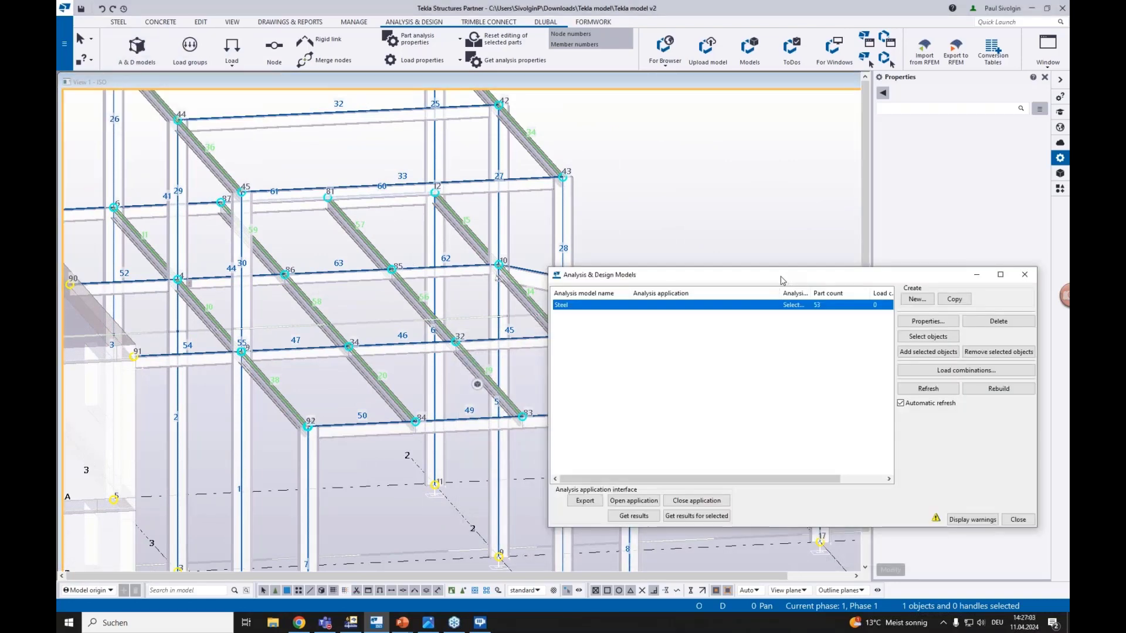
drag(781, 280, 736, 115)
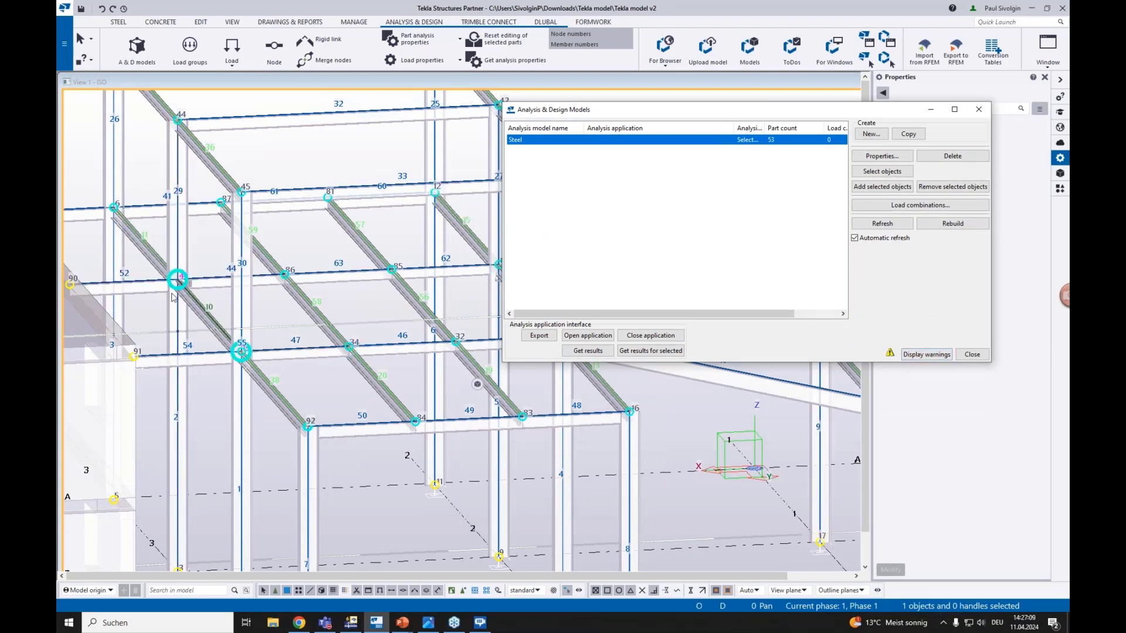
scroll(153, 330, up, 3)
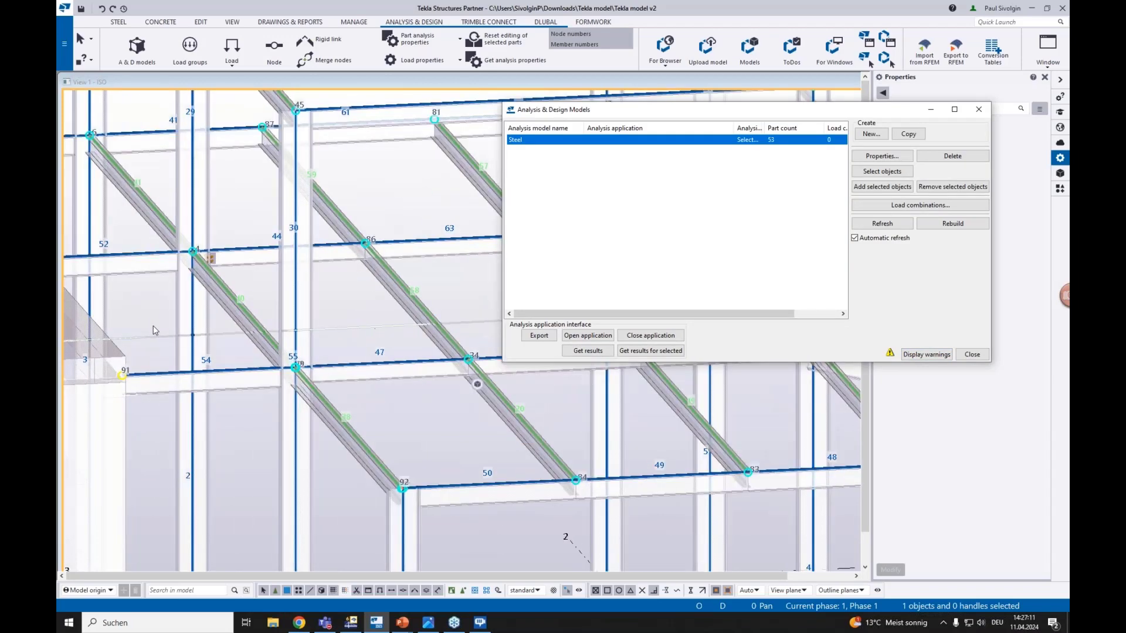
click(927, 355)
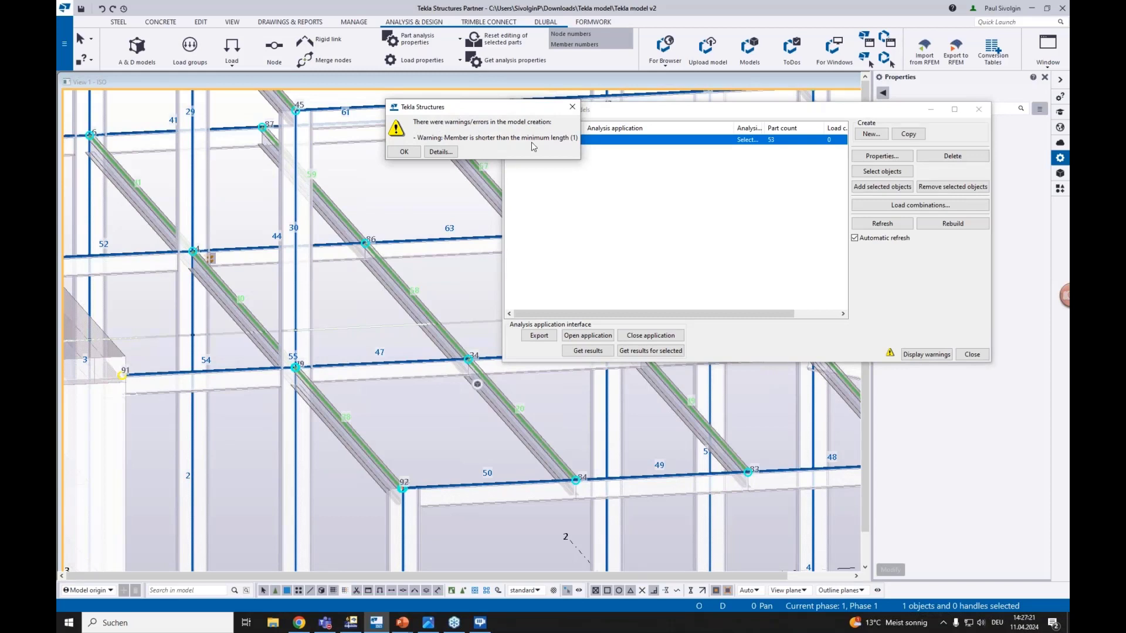
click(440, 152)
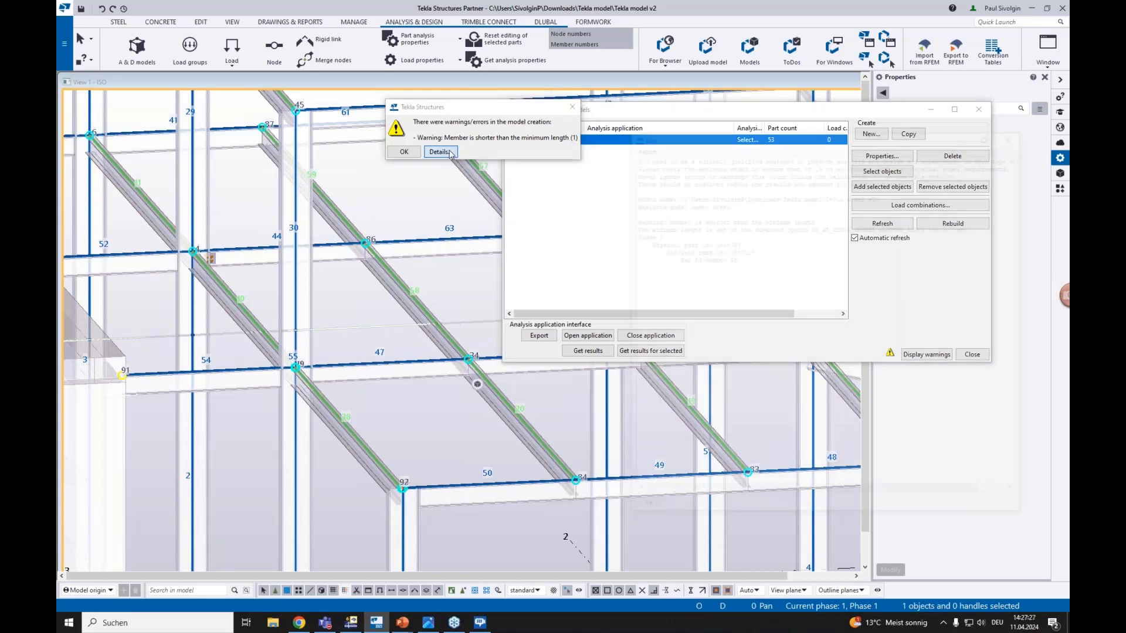
click(931, 109)
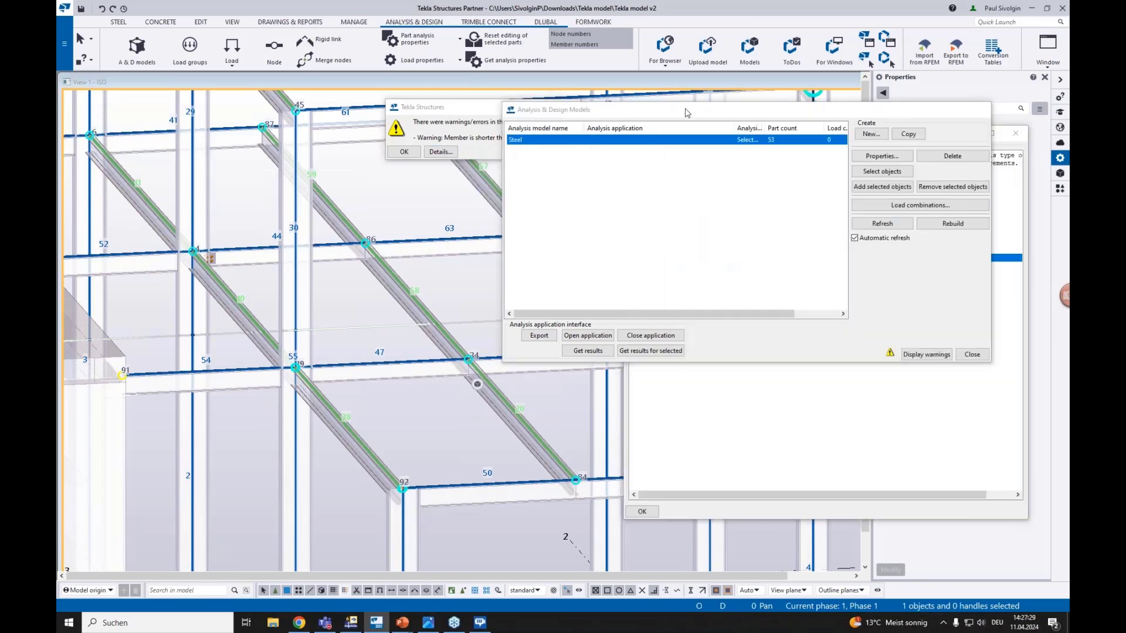
click(404, 152)
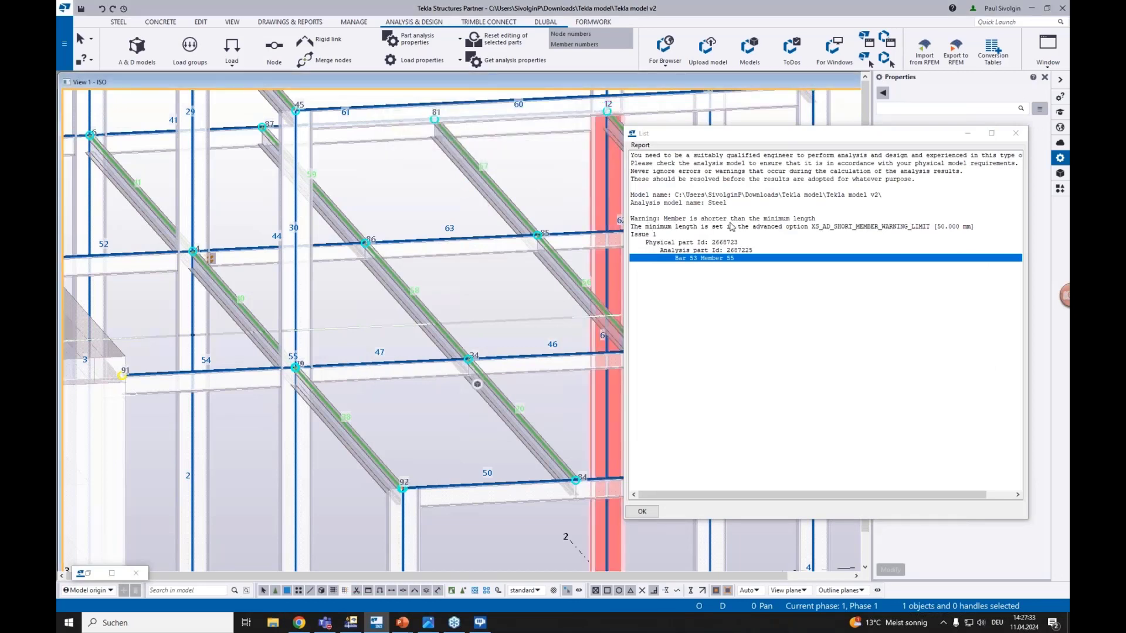
Locate the analysis part named in the warning report, zoom to selected beam member 54, and dismiss the report.
click(689, 253)
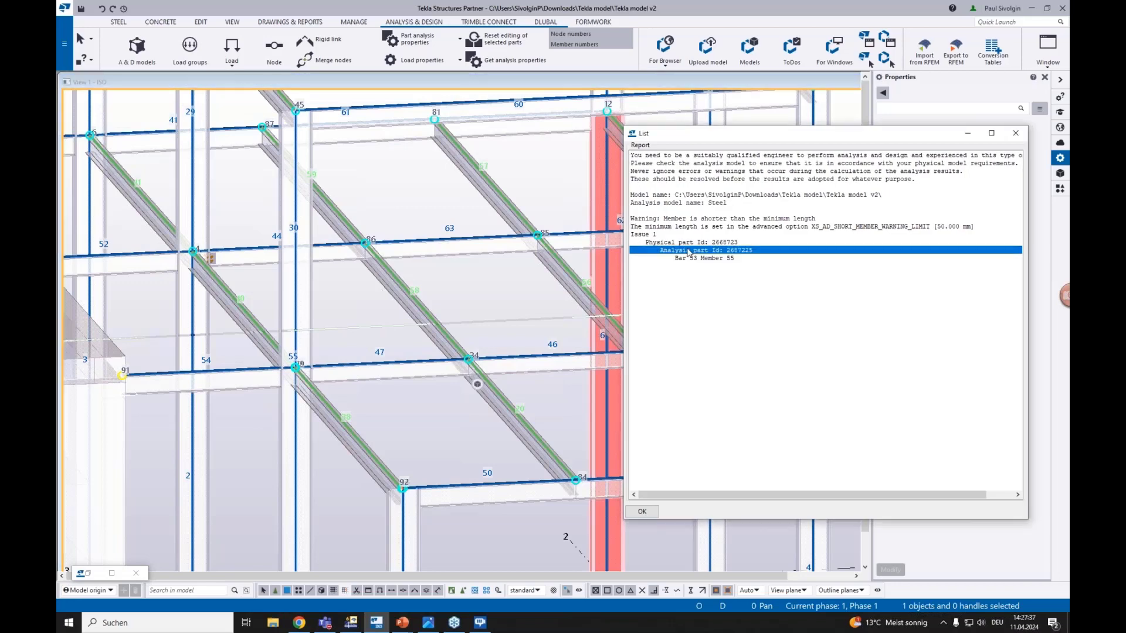
scroll(465, 281, down, 5)
scroll(465, 281, up, 2)
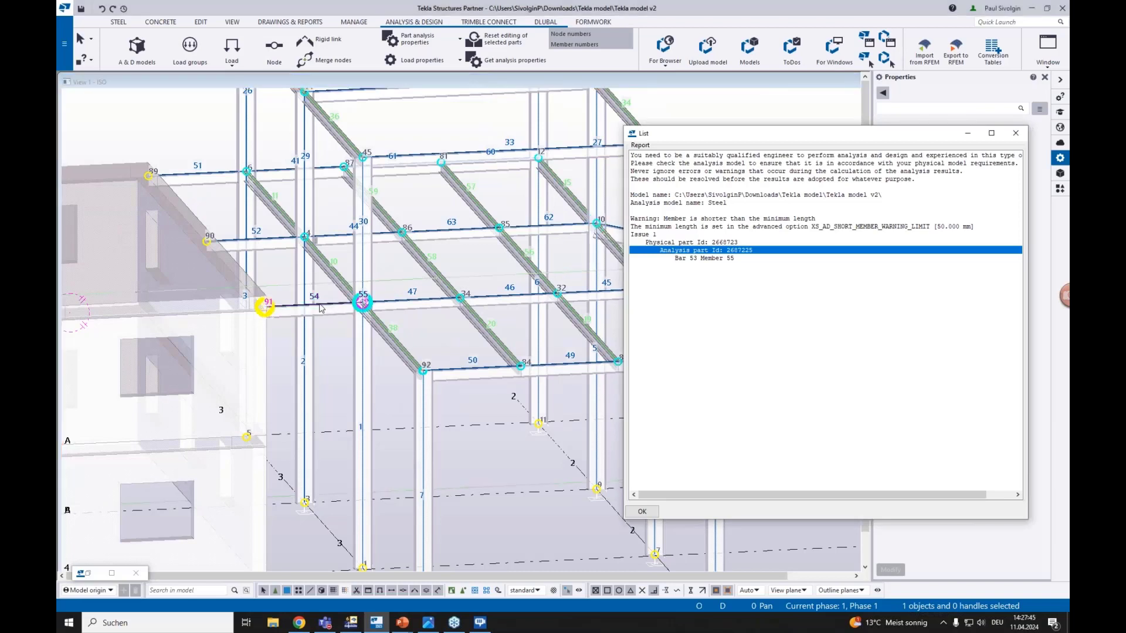
click(317, 301)
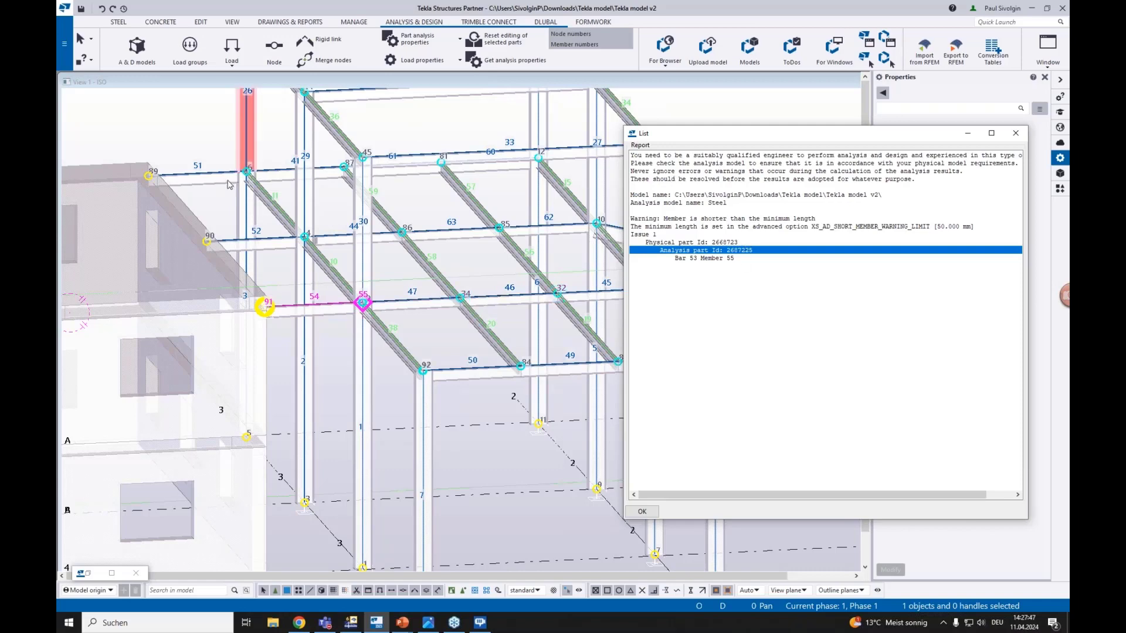
scroll(434, 276, down, 1)
scroll(434, 275, down, 1)
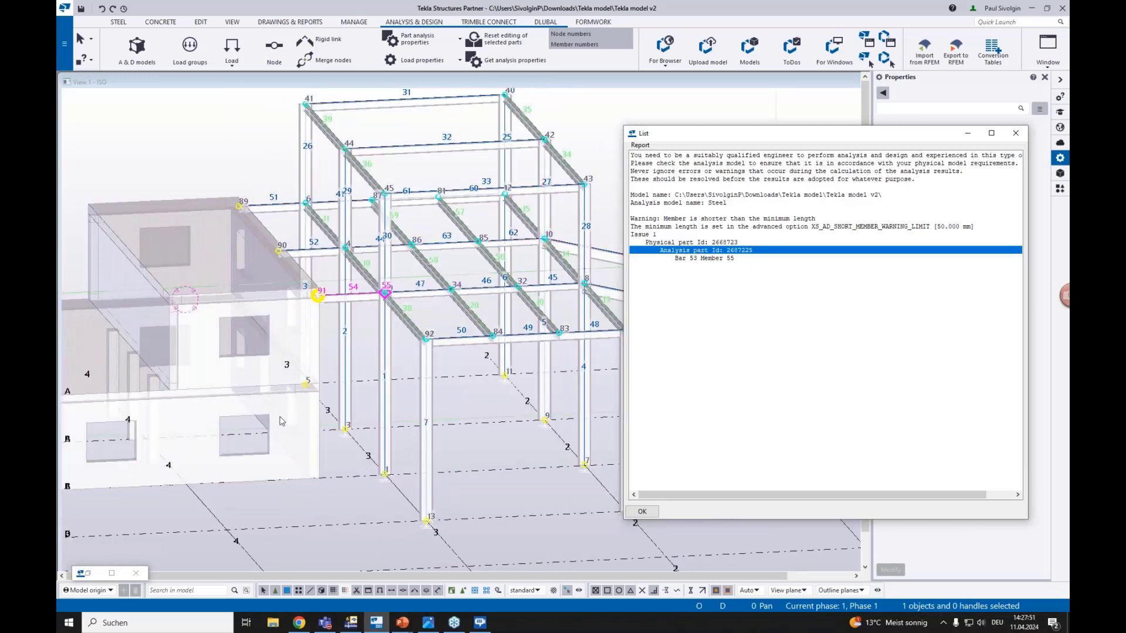
right_click(678, 253)
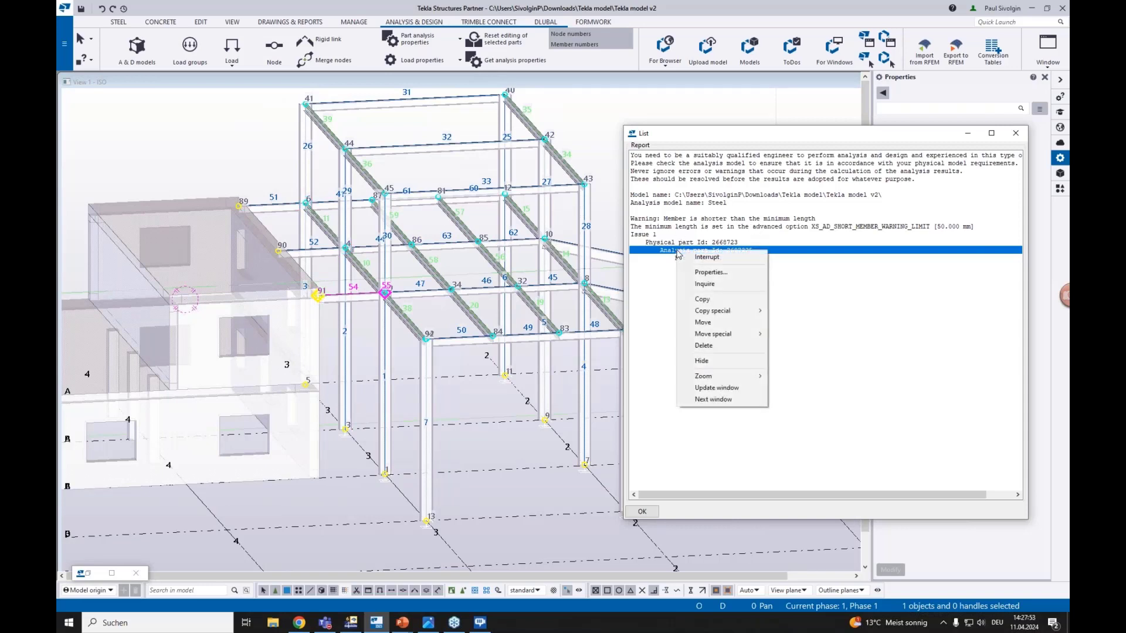
mouse_move(754, 385)
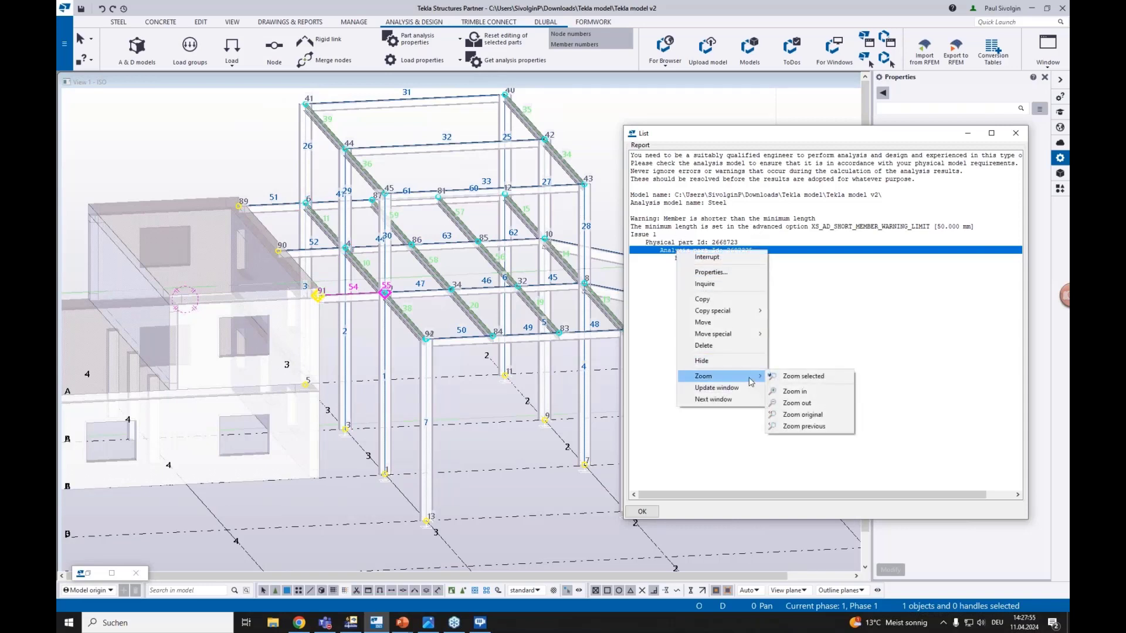
click(791, 377)
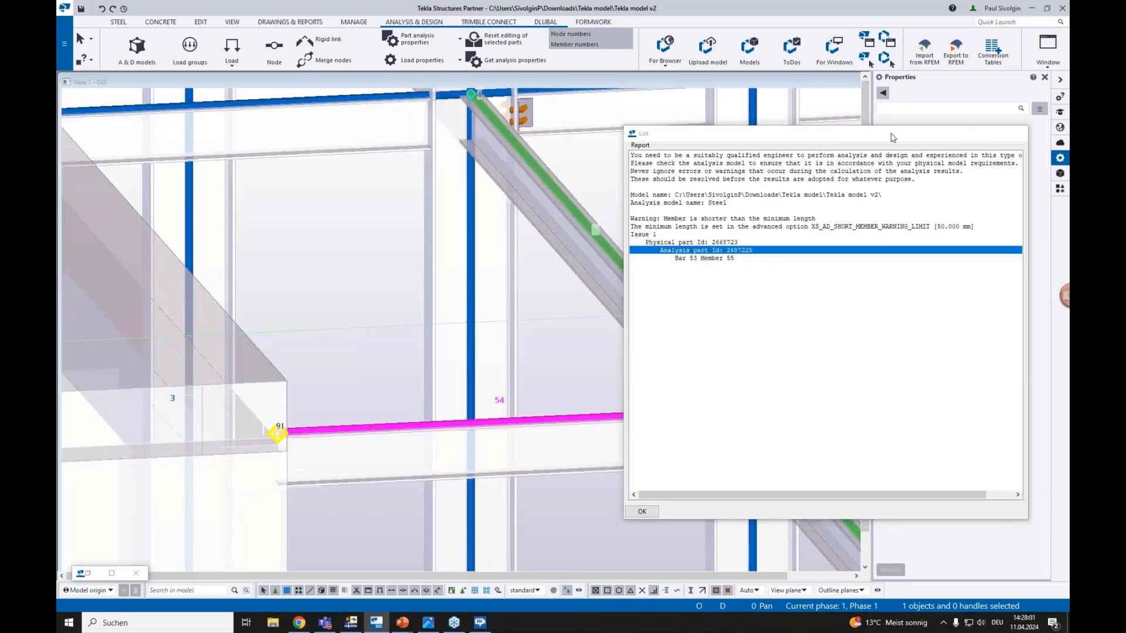
click(964, 133)
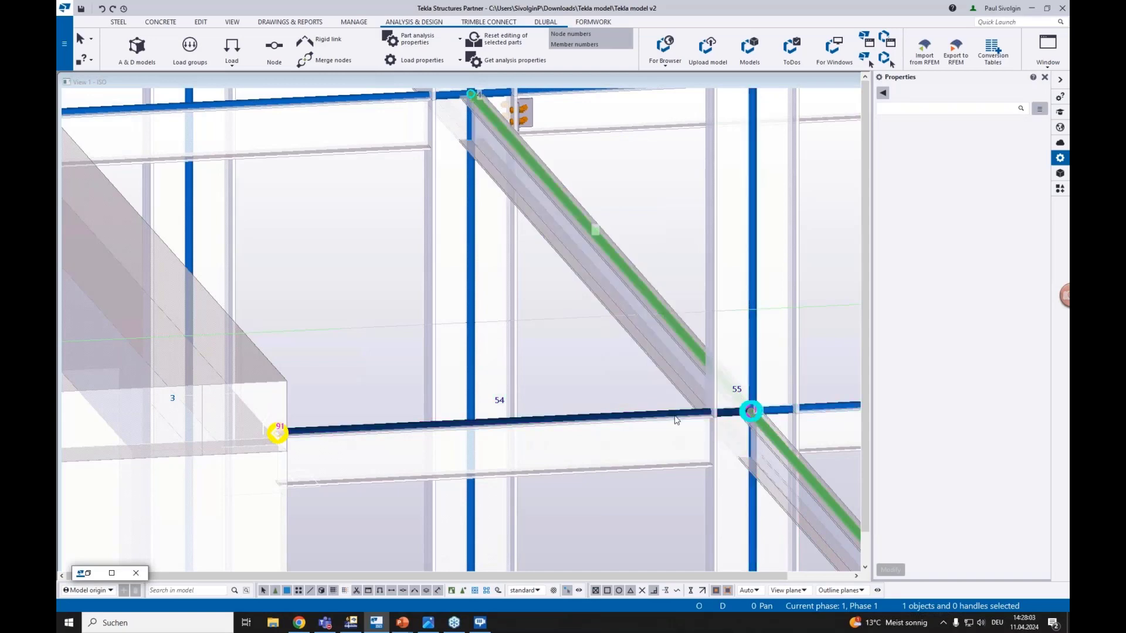
Inspect the two closely spaced nodes at the end of member 55, selecting the beam and column members that meet there.
scroll(754, 411, up, 5)
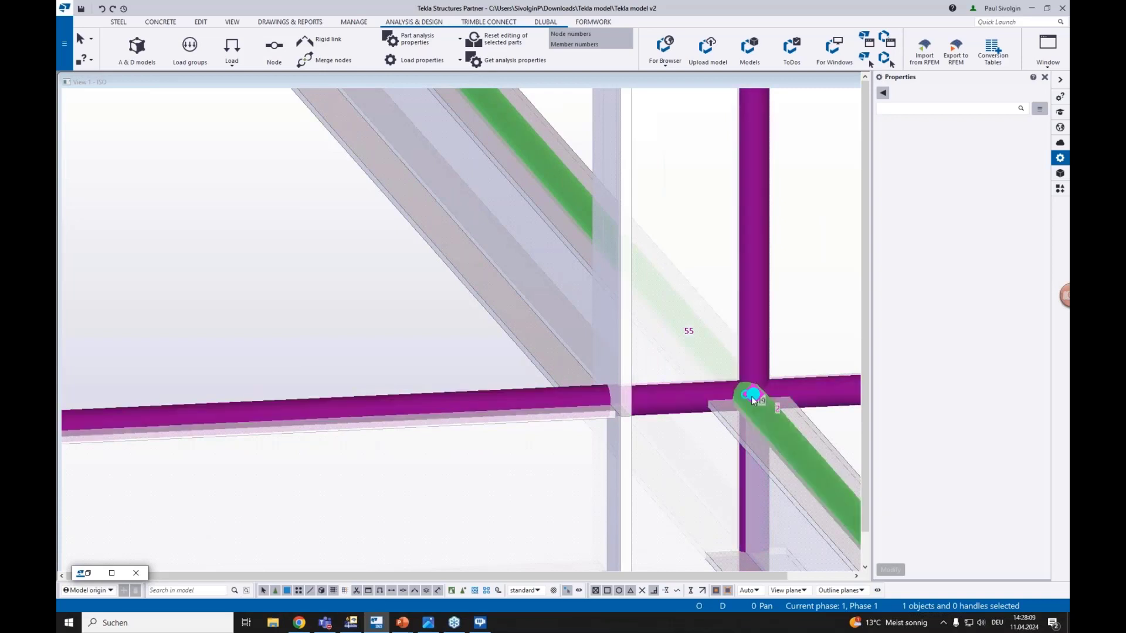
middle_drag(752, 400, 564, 338)
scroll(562, 337, up, 3)
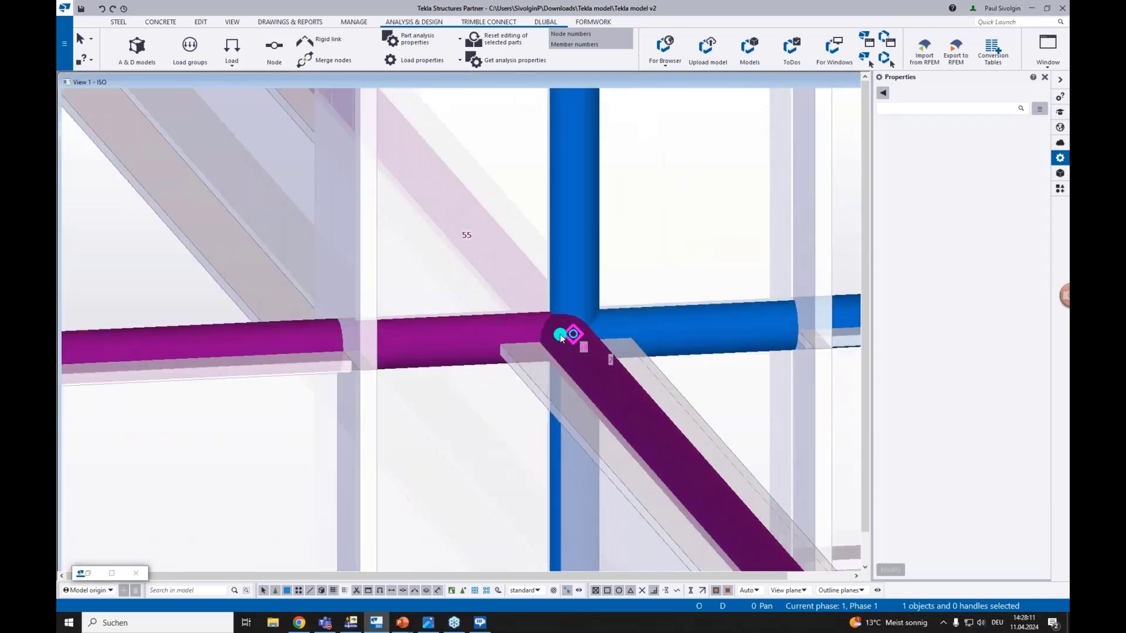
scroll(563, 338, up, 3)
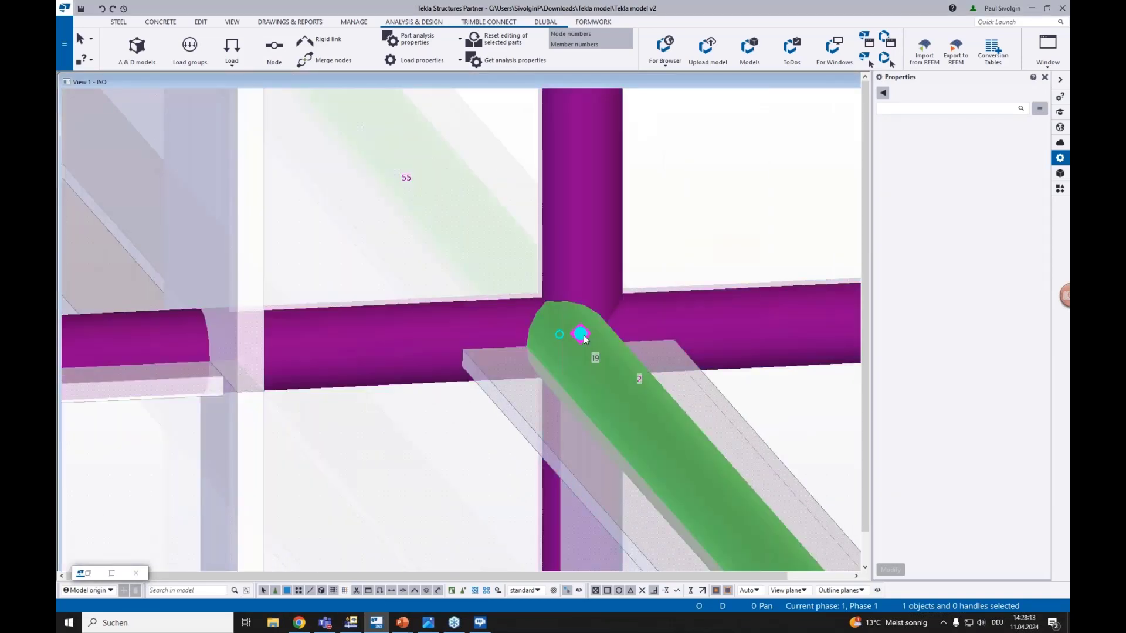
scroll(585, 339, down, 2)
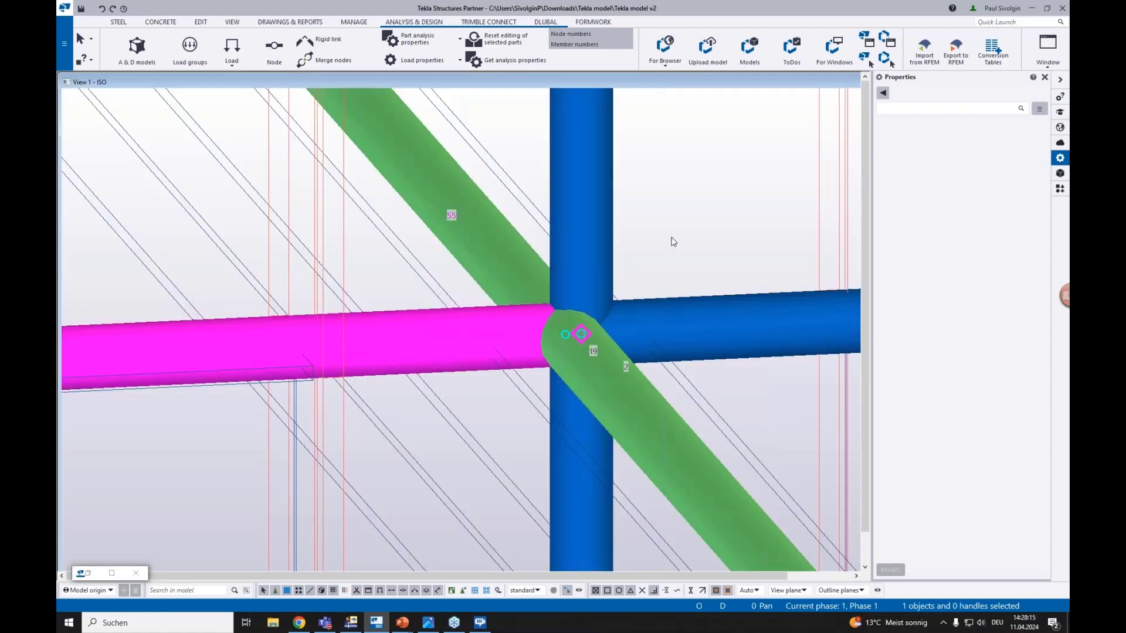
ctrl+click(592, 287)
ctrl+click(482, 343)
ctrl+click(637, 343)
ctrl+click(576, 429)
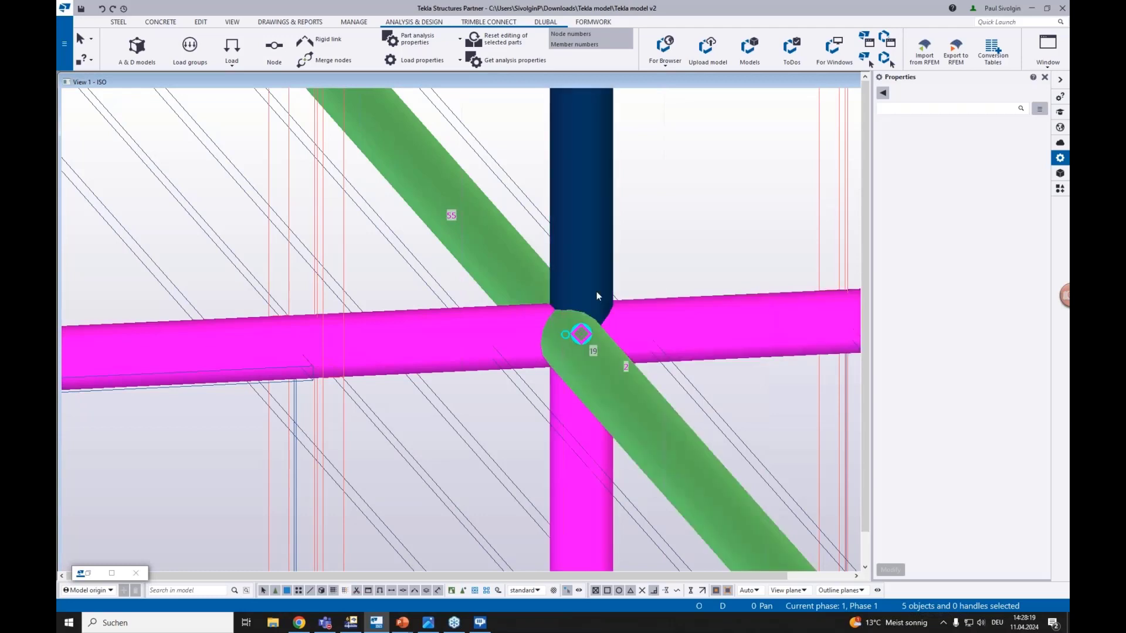
Select the neighbouring node and the diagonal truss members to check which members connect to it, and clear the selection.
click(564, 337)
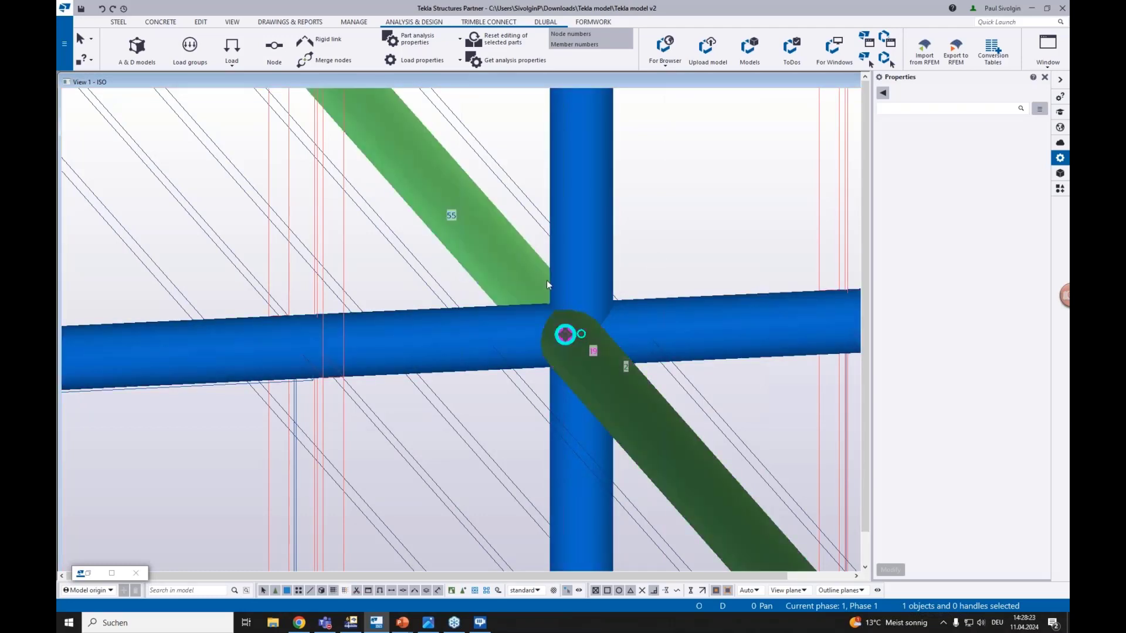
ctrl+click(547, 281)
ctrl+click(503, 322)
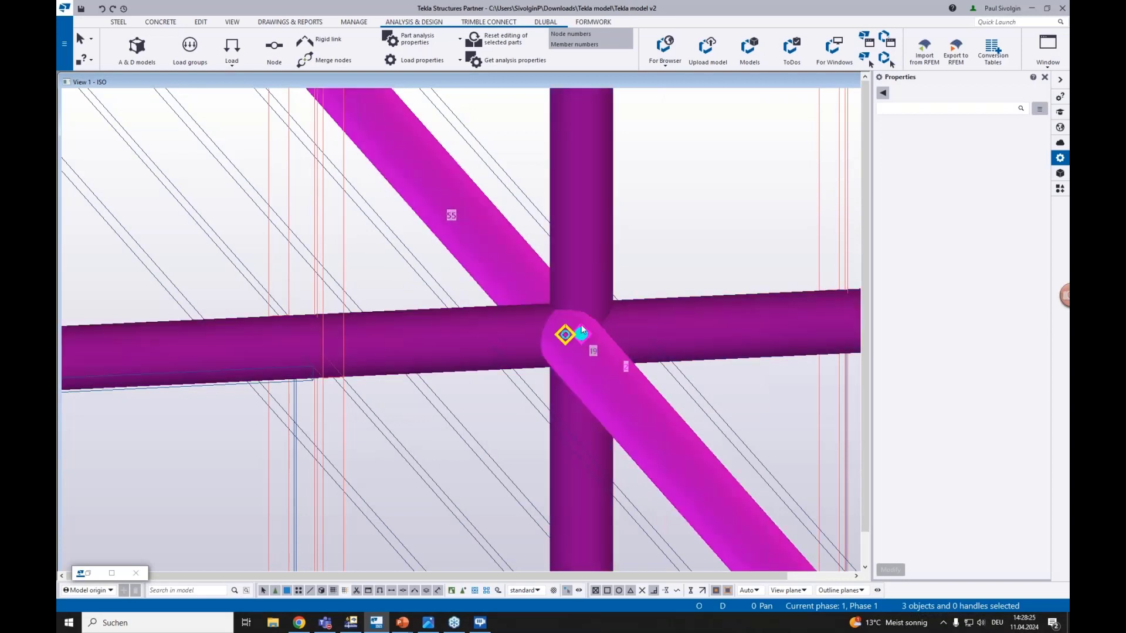
click(669, 251)
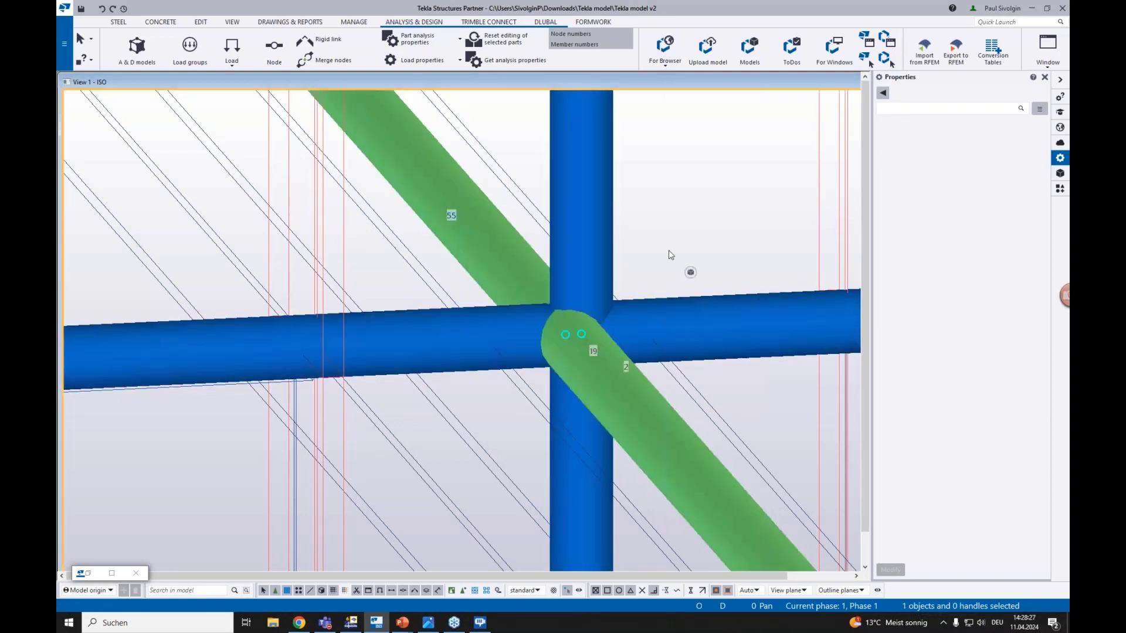
Select the two diagonal truss members and the column below node 92, and examine the short link between their end nodes.
scroll(672, 255, down, 3)
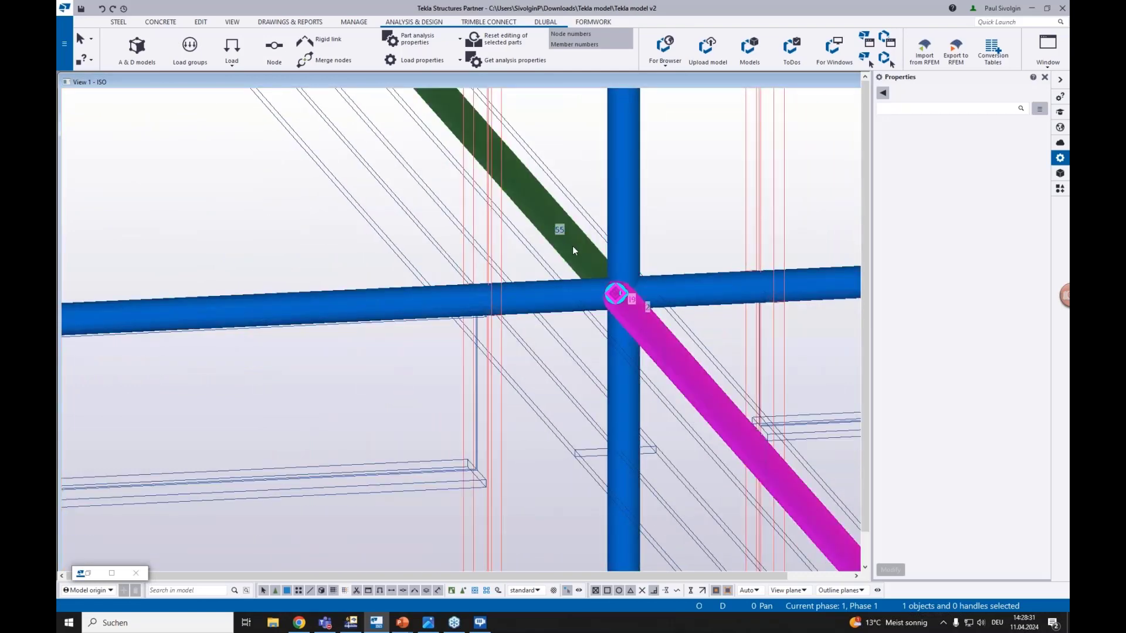
ctrl+click(575, 247)
scroll(639, 321, down, 5)
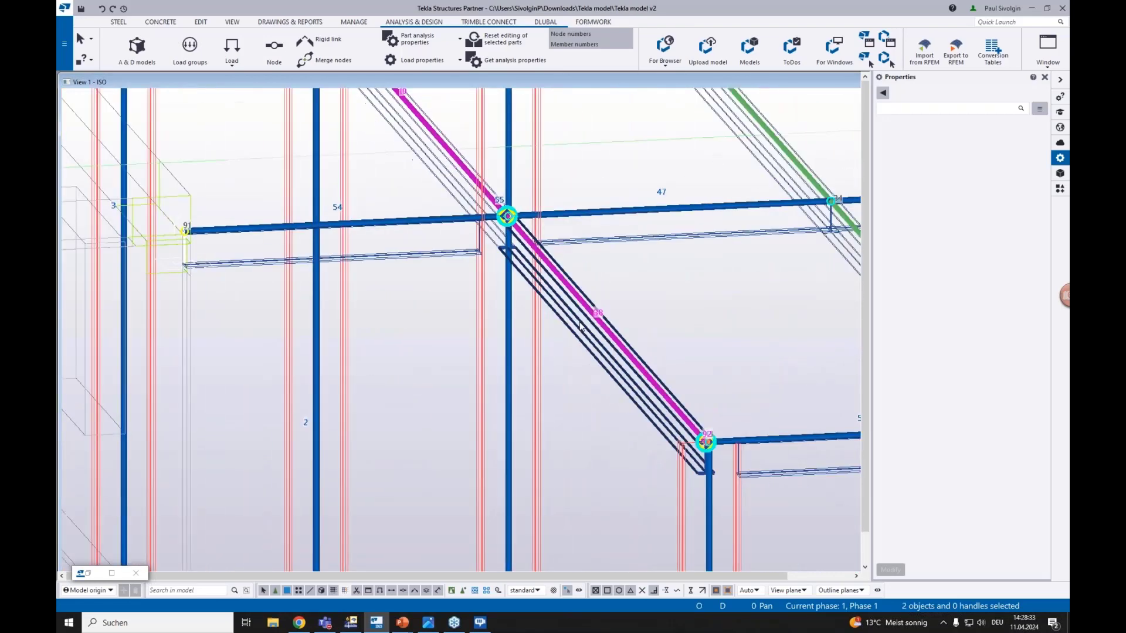
scroll(617, 380, up, 5)
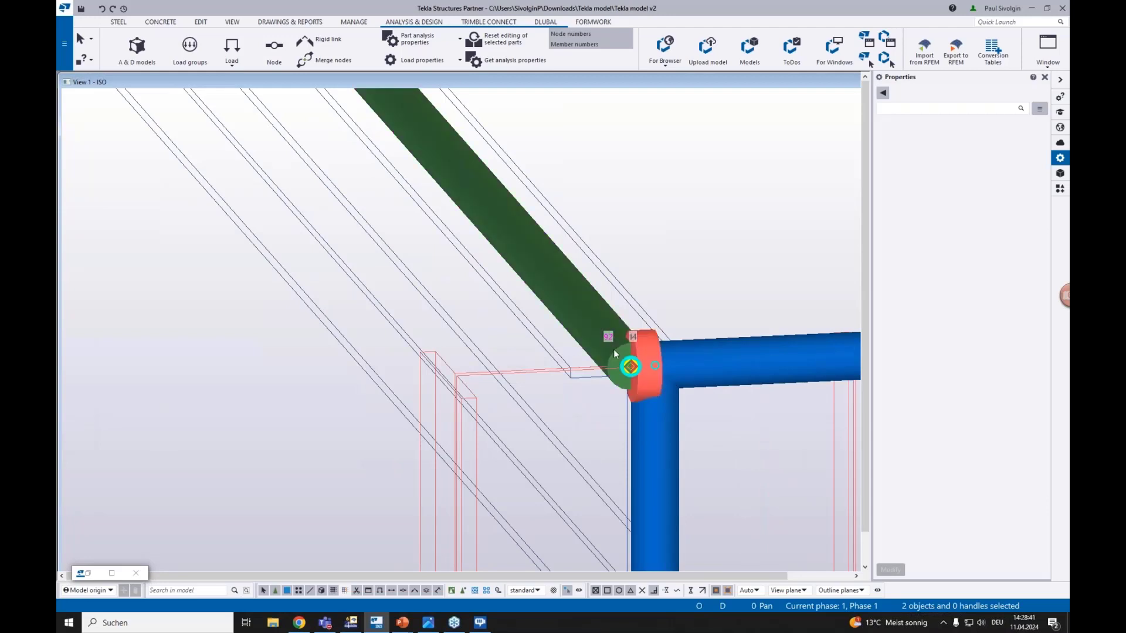
scroll(648, 461, down, 3)
middle_drag(652, 467, 655, 420)
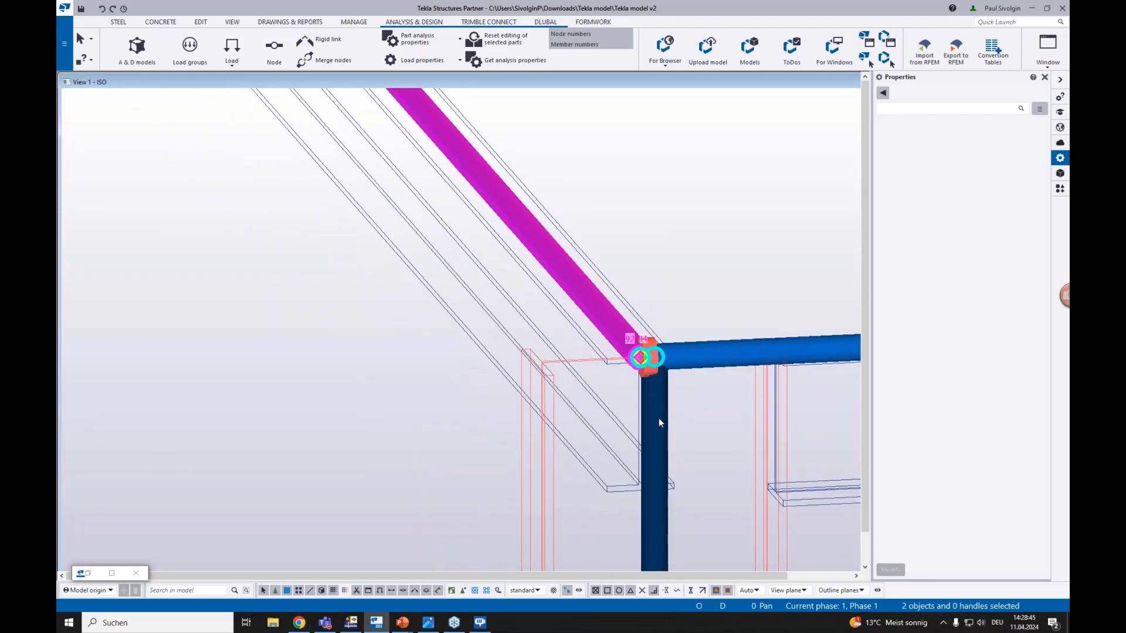
ctrl+click(656, 429)
scroll(660, 379, up, 2)
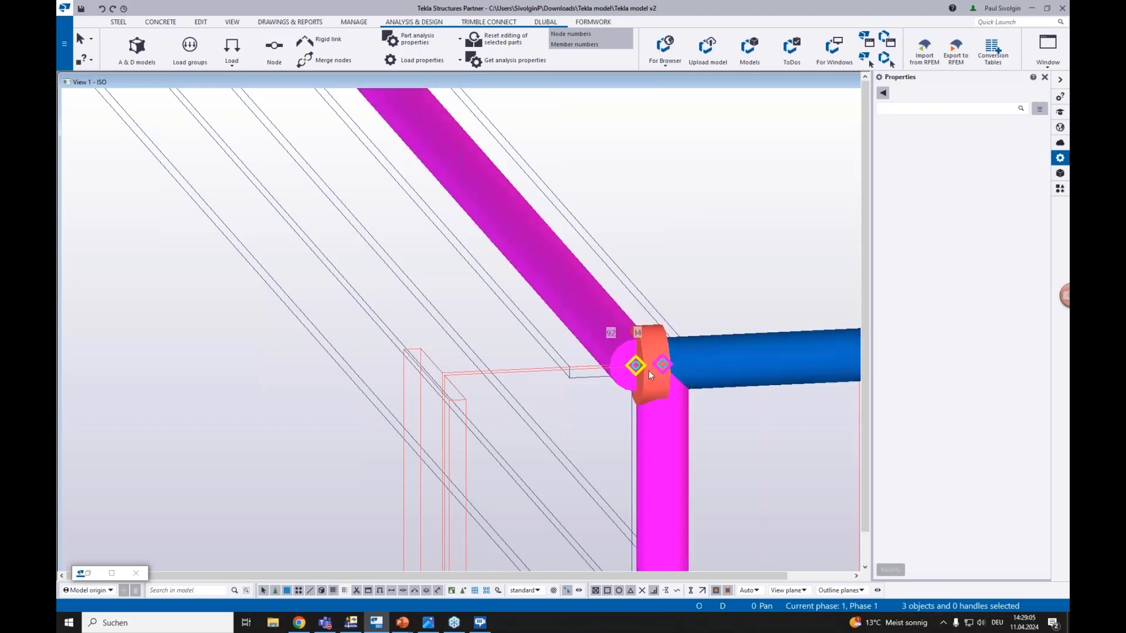
scroll(649, 371, down, 4)
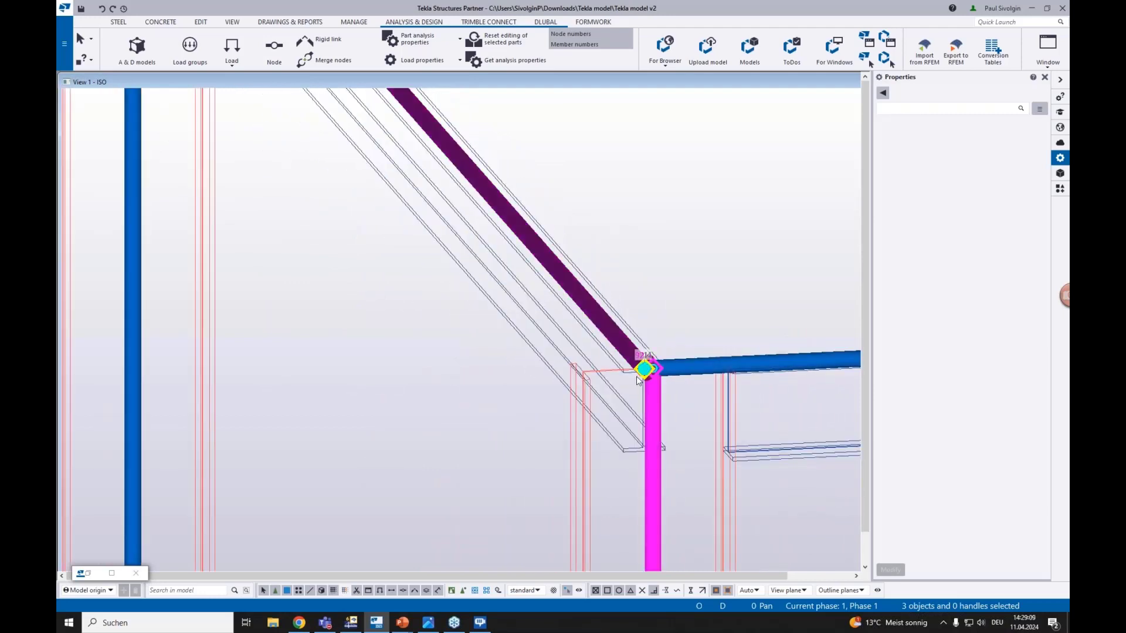
scroll(645, 373, up, 3)
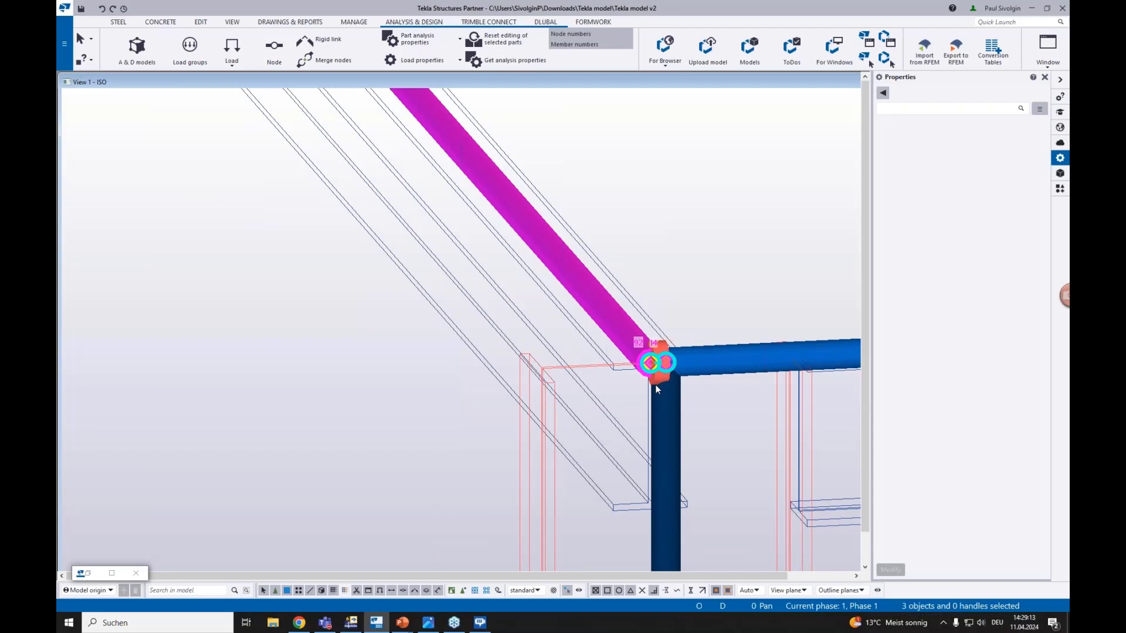
Examine how the diagonal beam, the column and member 50 meet around corner nodes 92 and 14.
scroll(577, 298, down, 1)
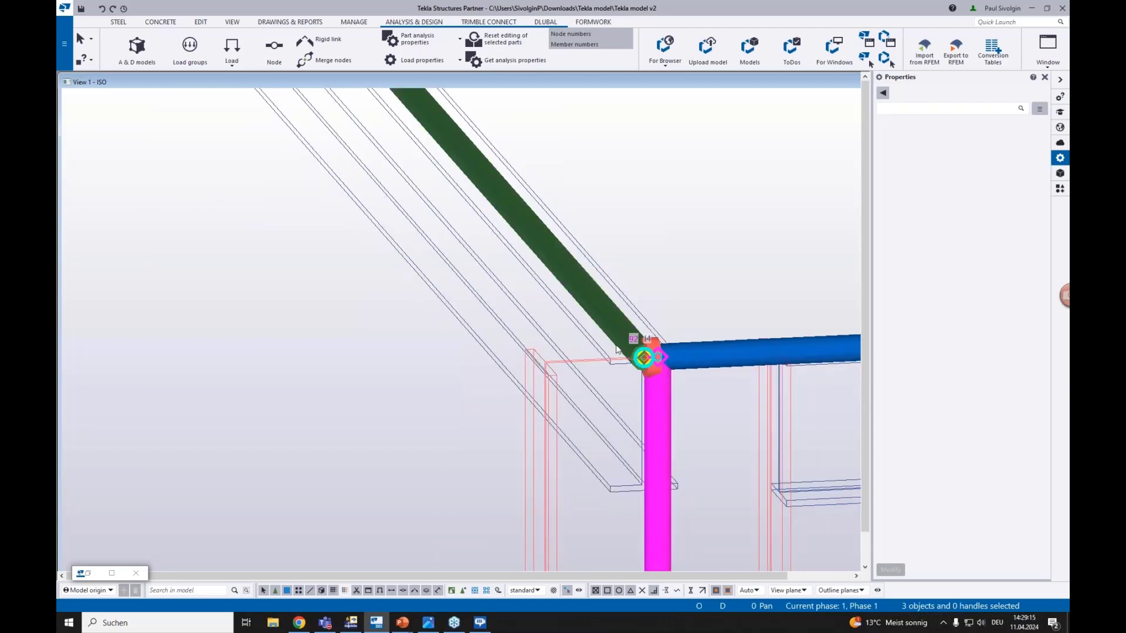
scroll(656, 360, up, 2)
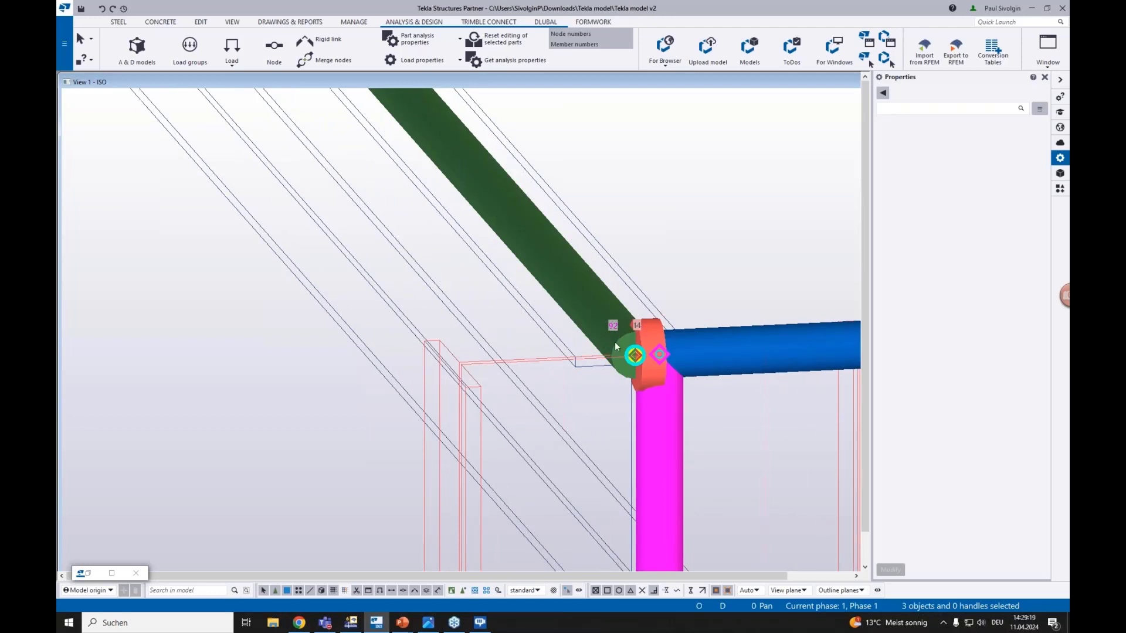
scroll(661, 497, down, 3)
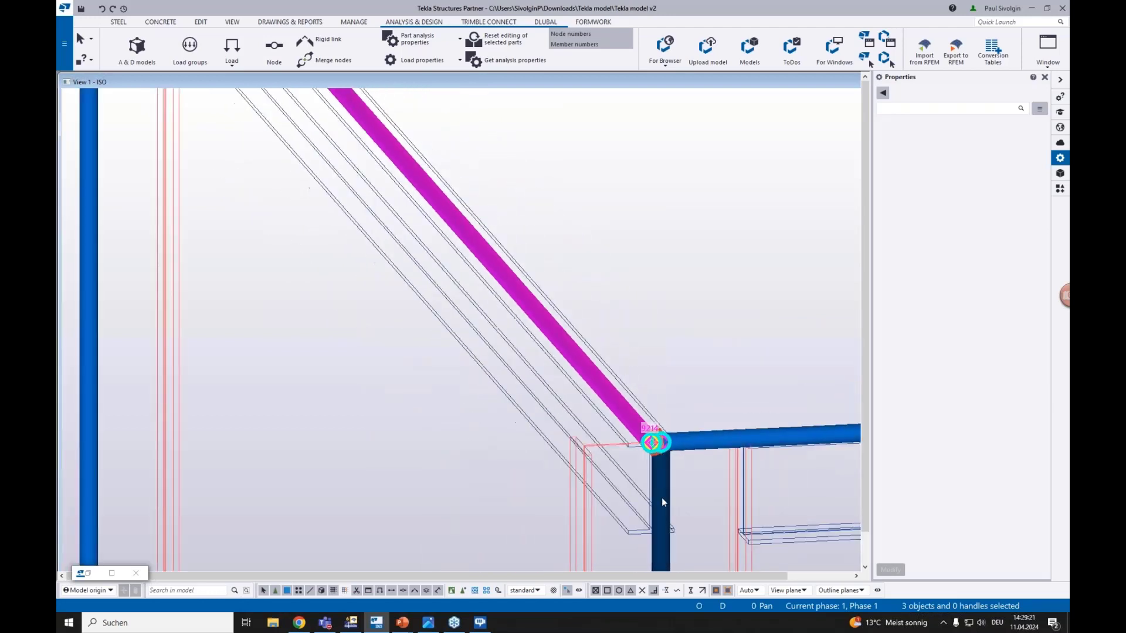
scroll(662, 497, down, 4)
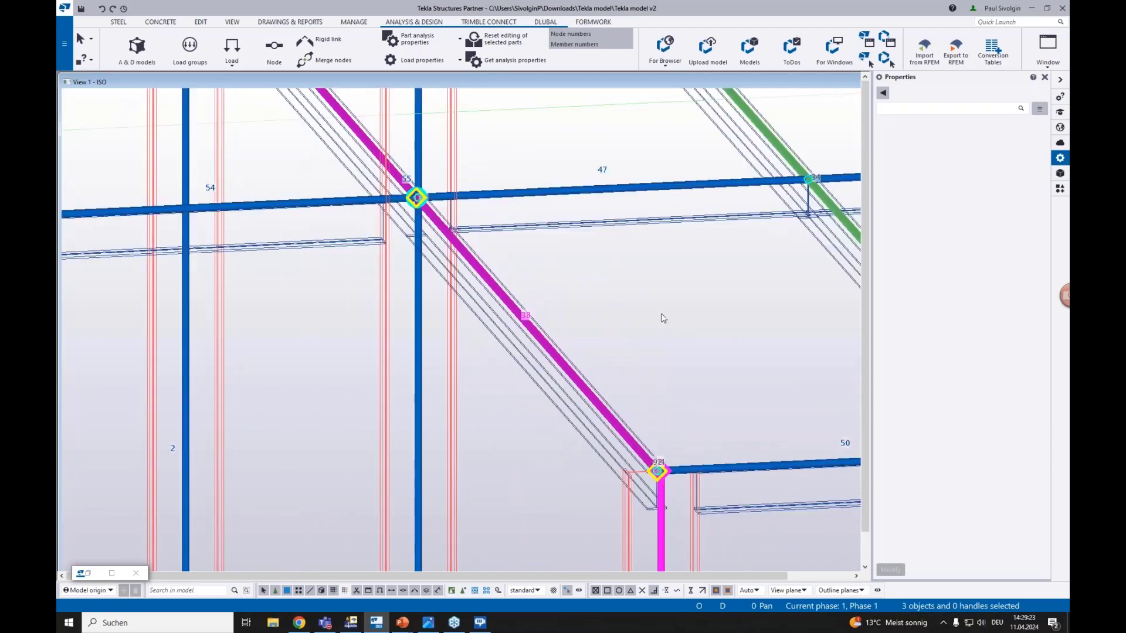
Merge the two close nodes at the lower end of member 55 into the column-axis node, setting keep axis to No.
scroll(404, 163, up, 4)
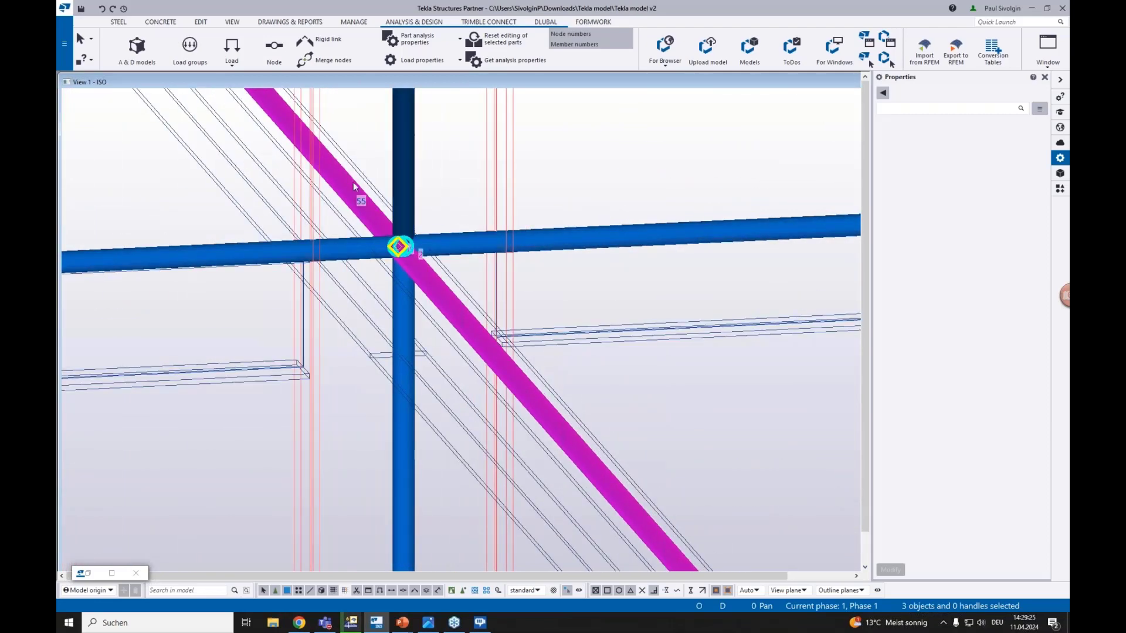
middle_drag(424, 257, 481, 284)
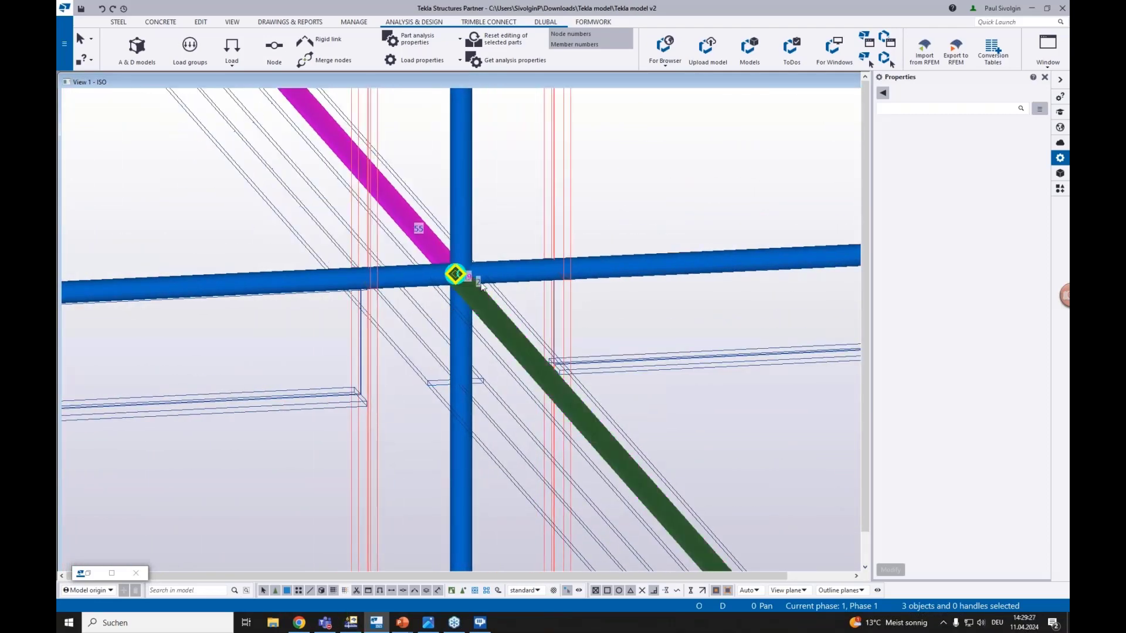
scroll(481, 285, up, 4)
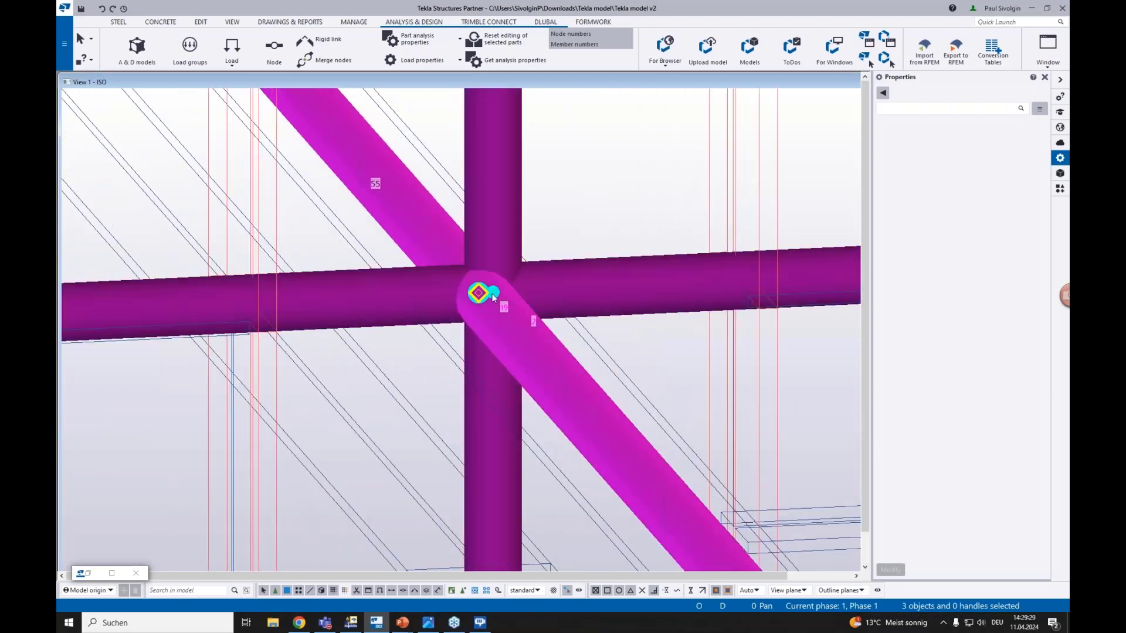
click(489, 284)
scroll(480, 285, up, 3)
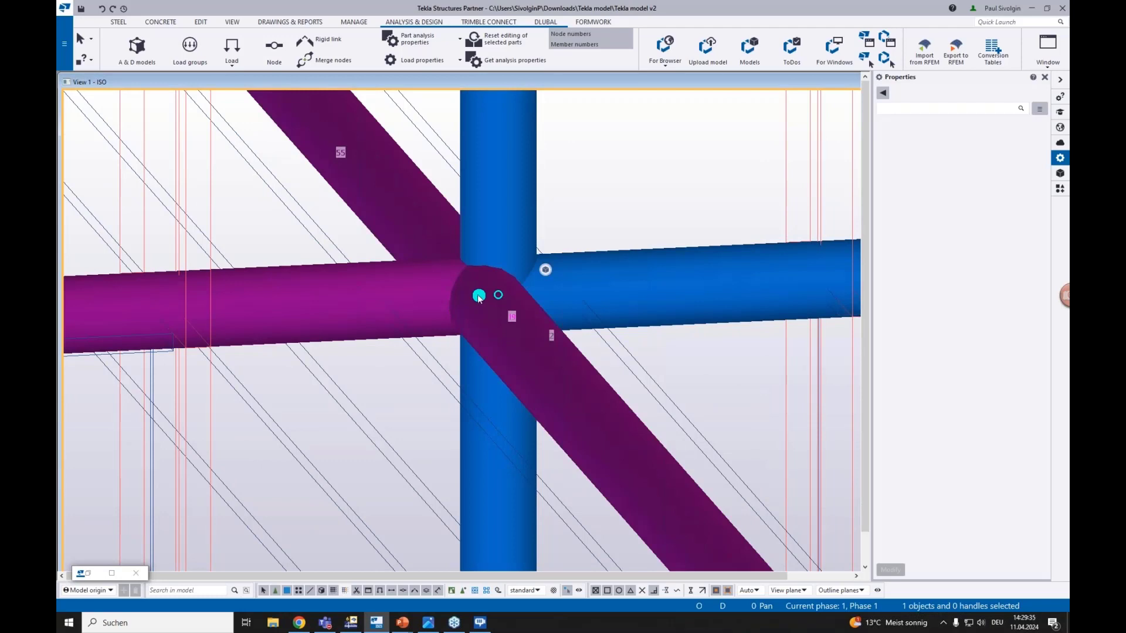
ctrl+click(498, 295)
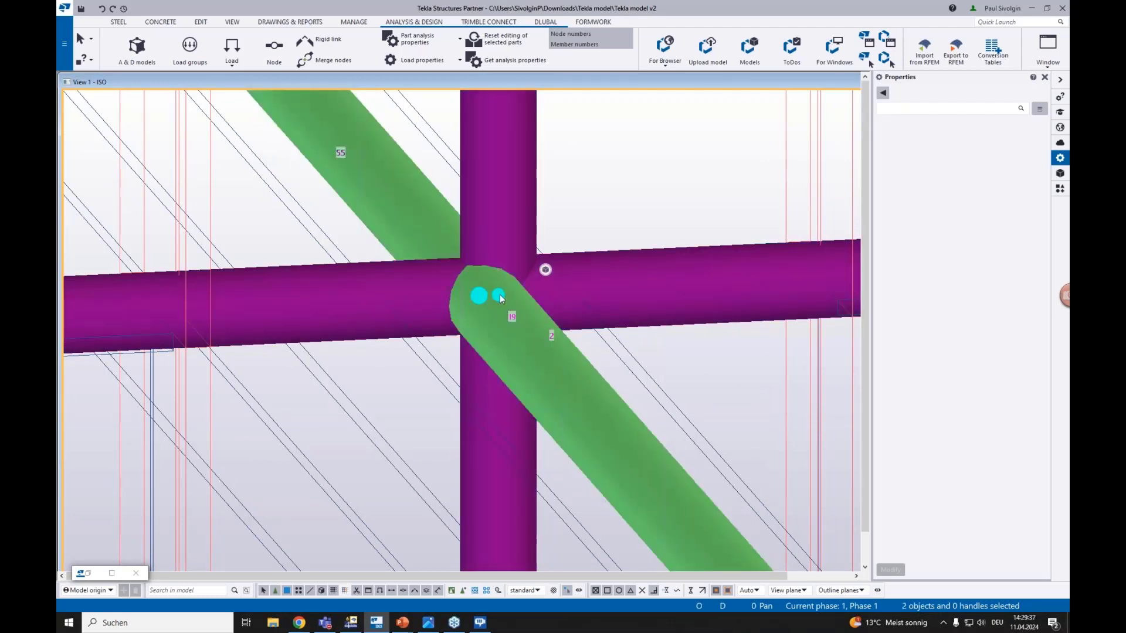
ctrl+click(493, 300)
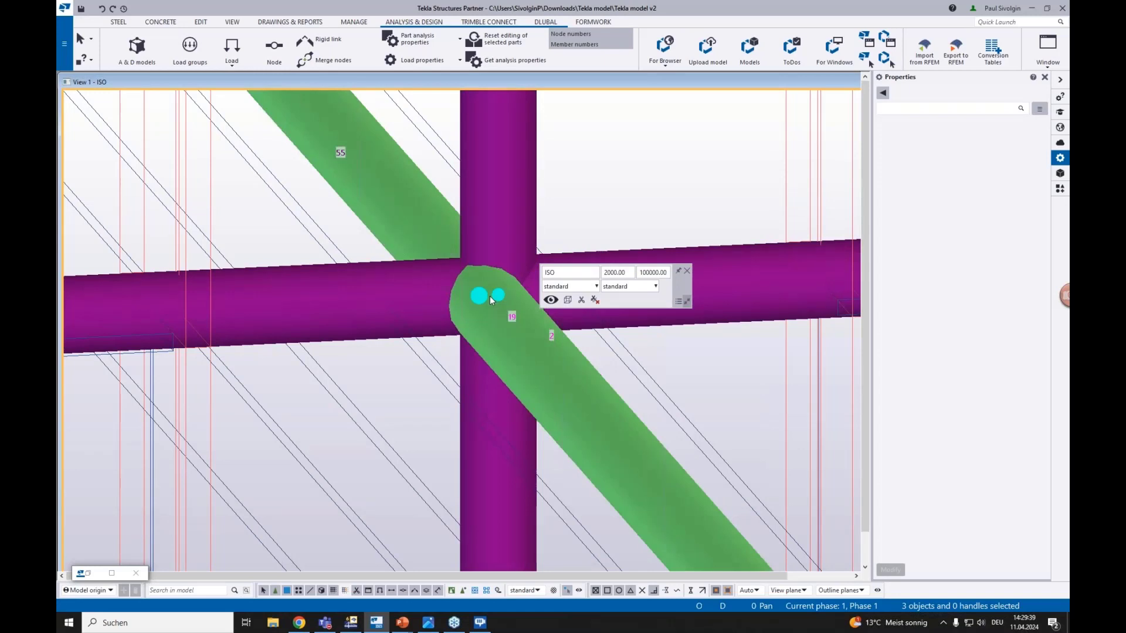
right_click(499, 300)
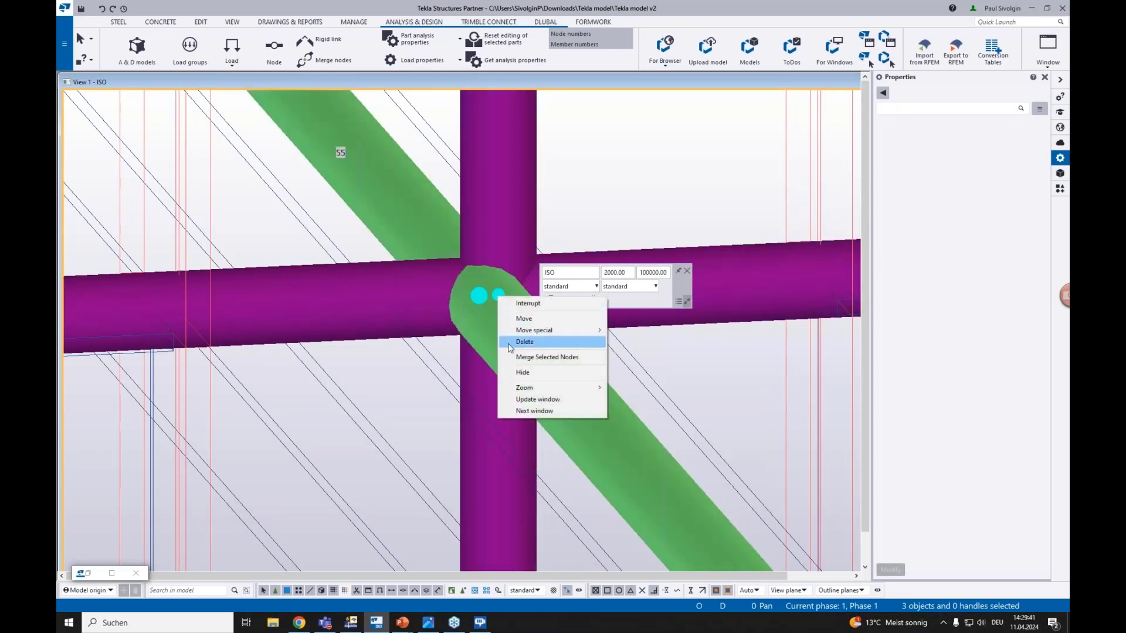
click(555, 357)
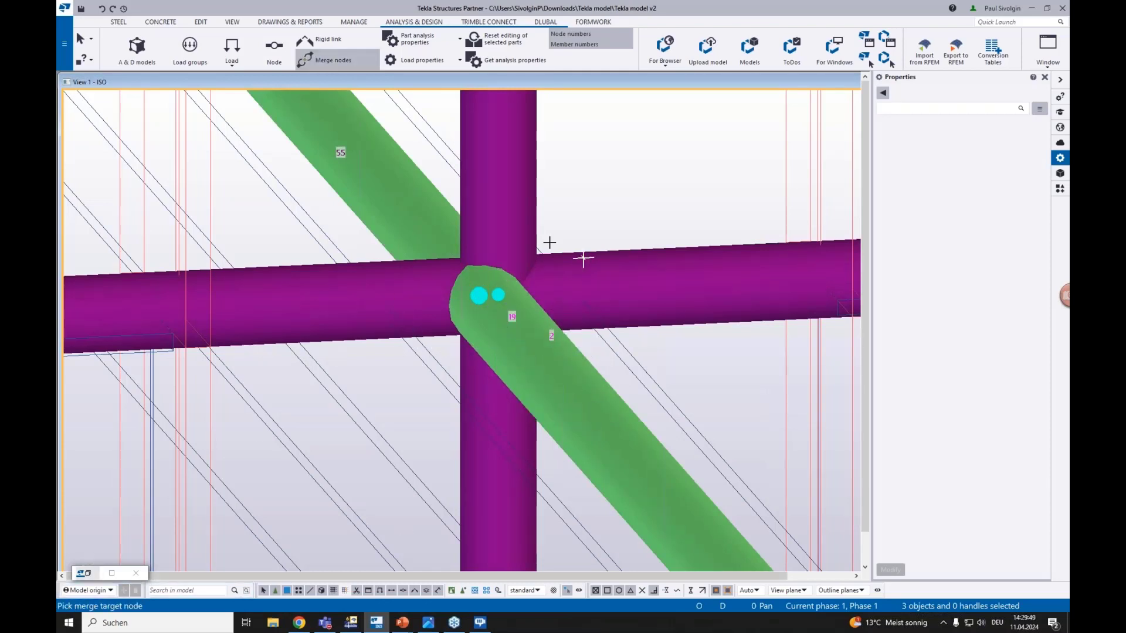
click(498, 295)
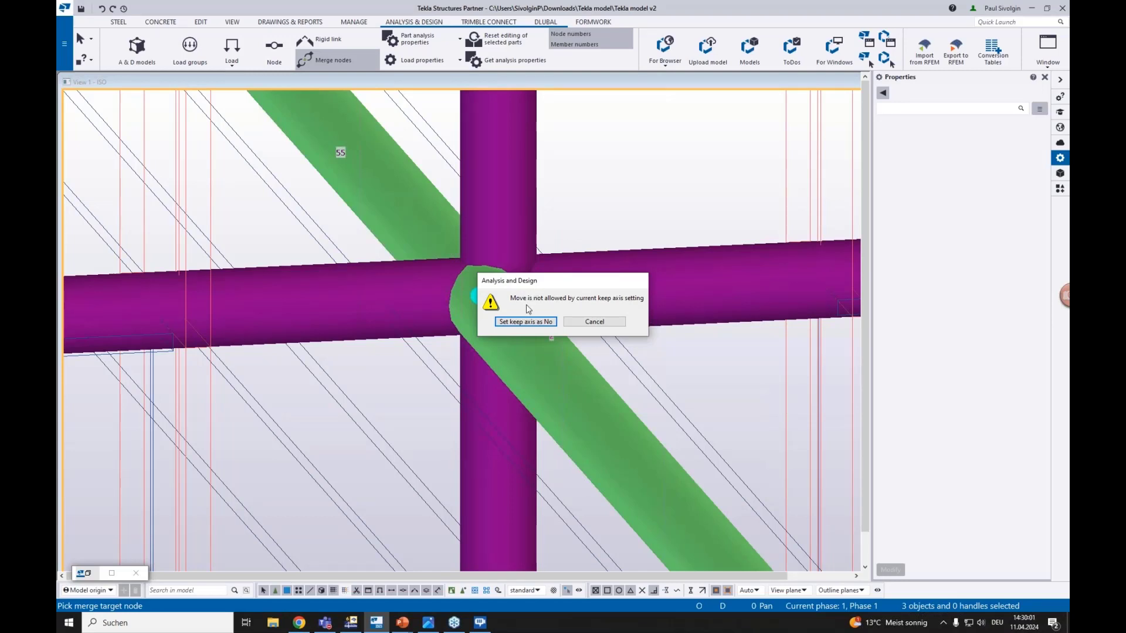
click(527, 321)
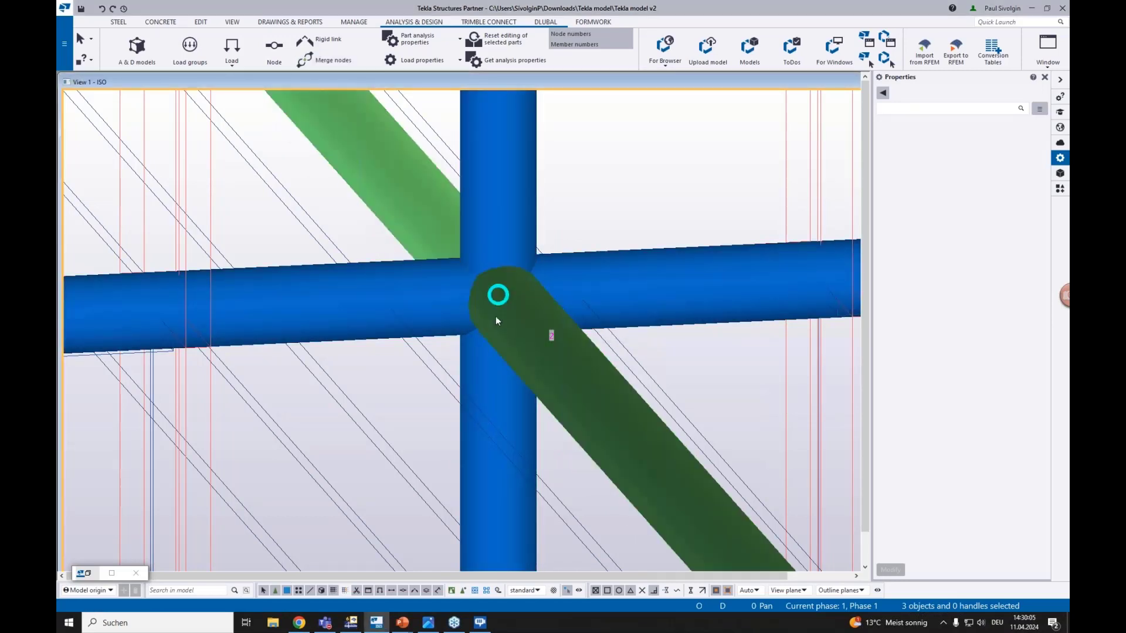
Check the corner node where the diagonal beam, the column and member 50 meet, selecting the diagonal beam there.
scroll(495, 315, down, 10)
middle_drag(495, 316, 390, 228)
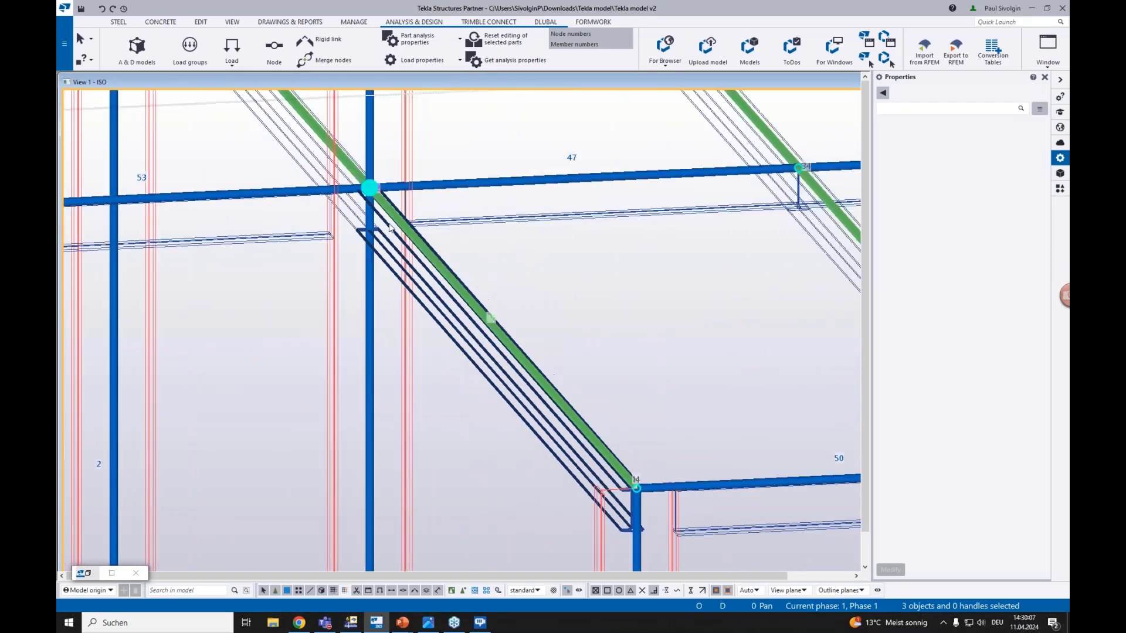
scroll(608, 418, up, 8)
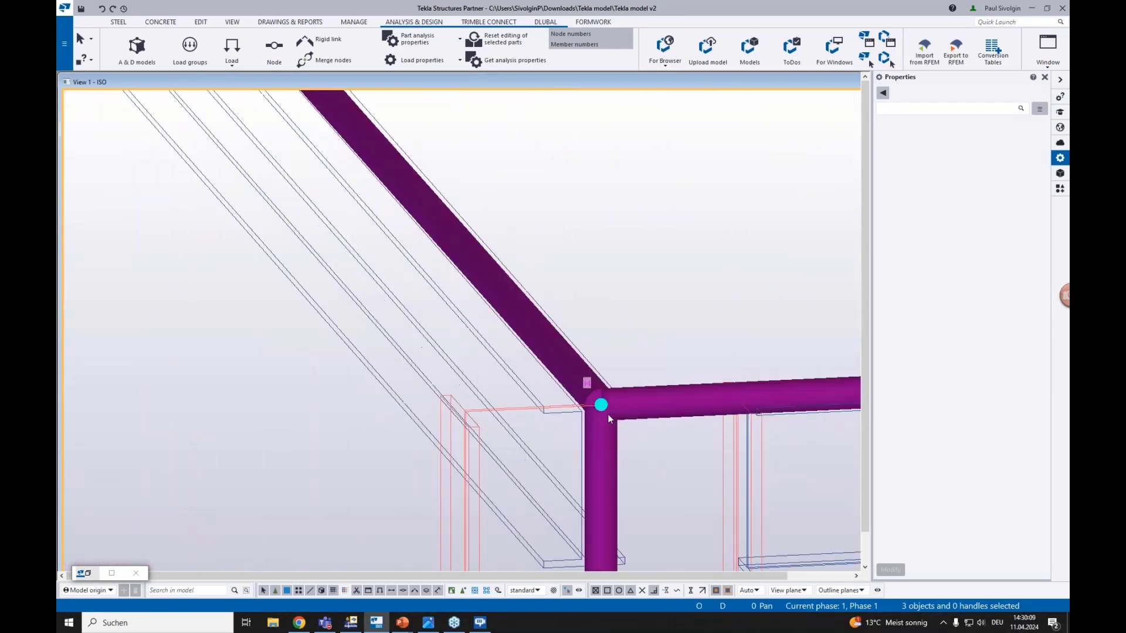
scroll(608, 415, up, 2)
scroll(342, 186, down, 1)
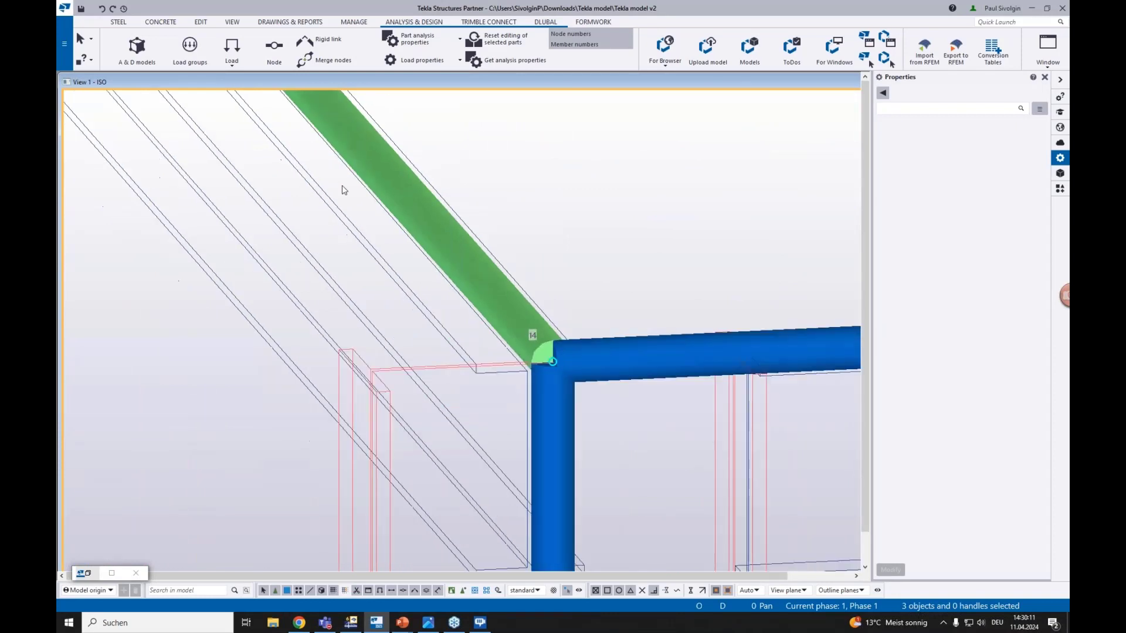
scroll(343, 190, down, 2)
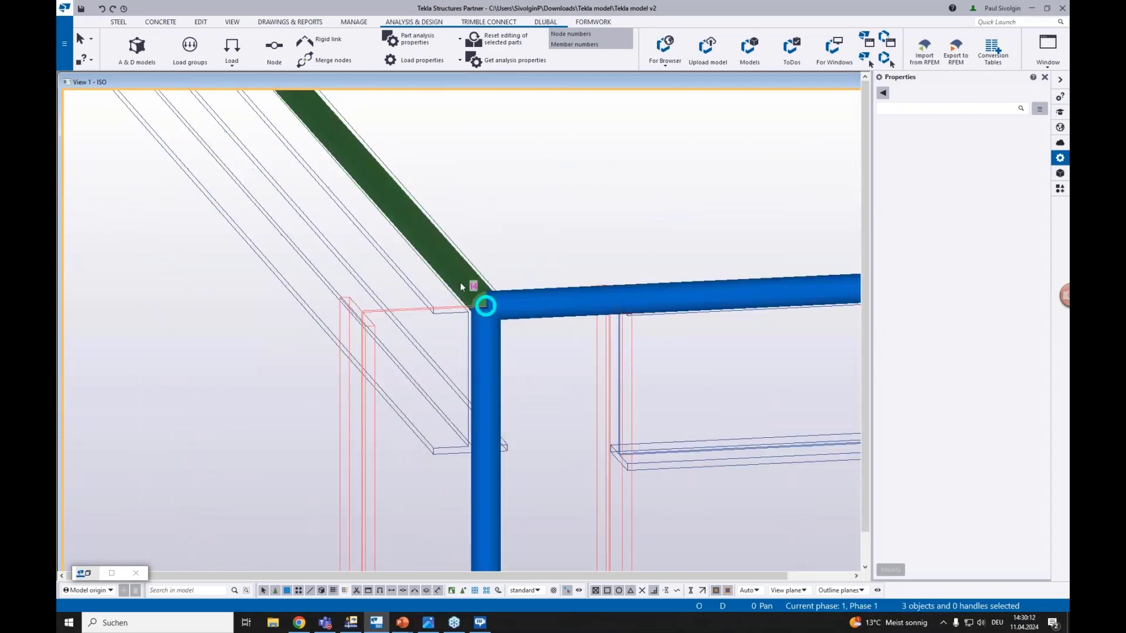
click(410, 220)
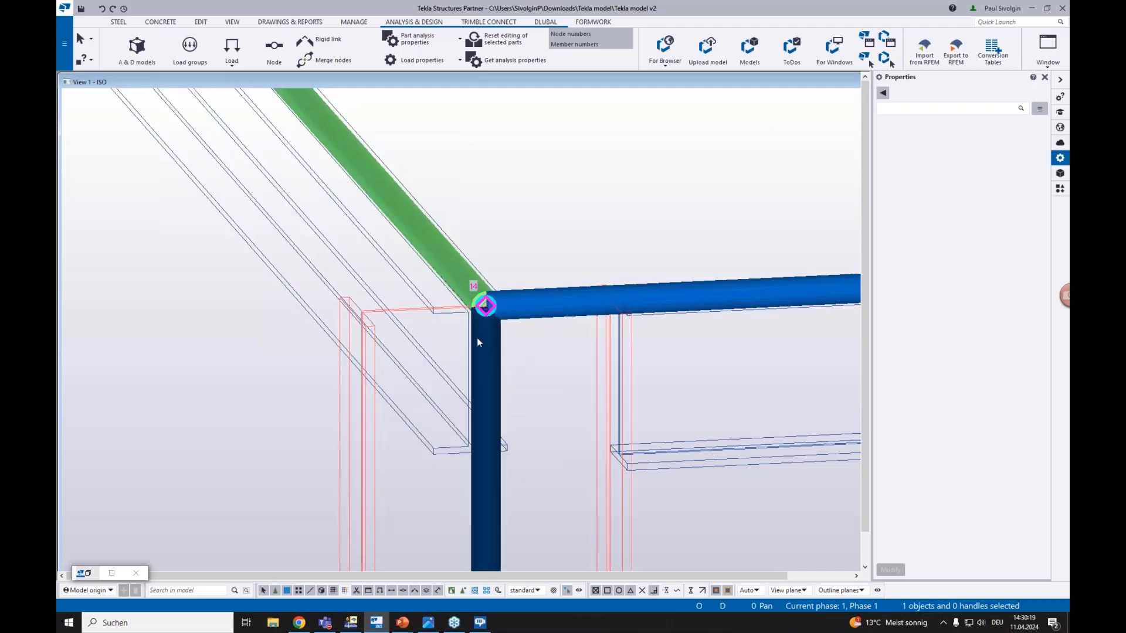
scroll(483, 352, down, 4)
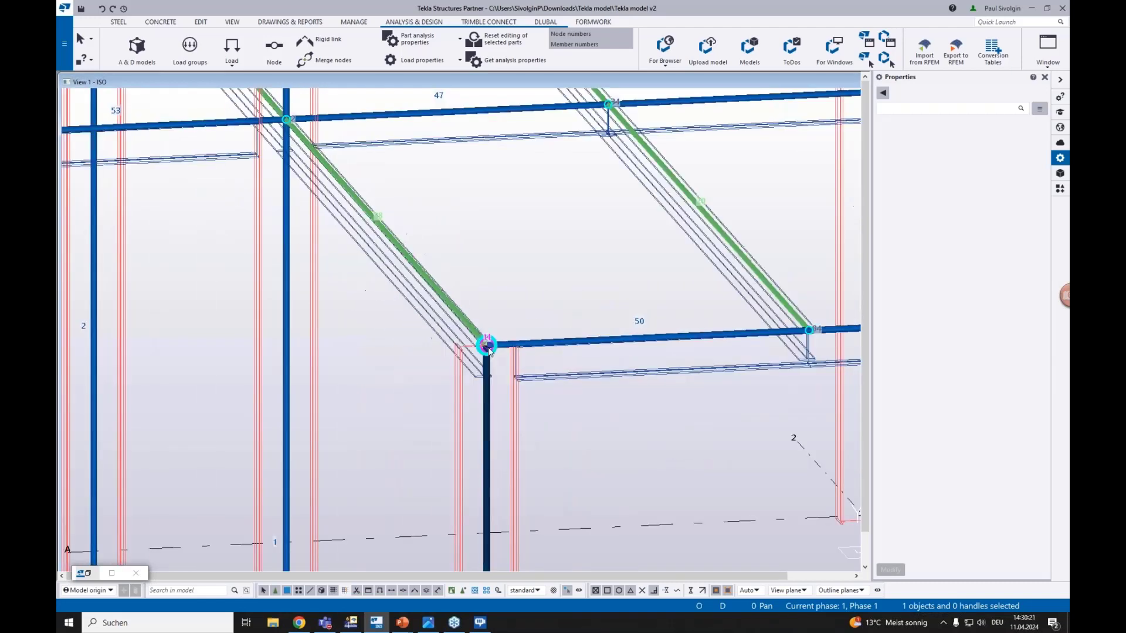
Examine the merged node where members 53 and 47 meet the column and diagonal beams, and clear the selection.
middle_drag(488, 350, 619, 514)
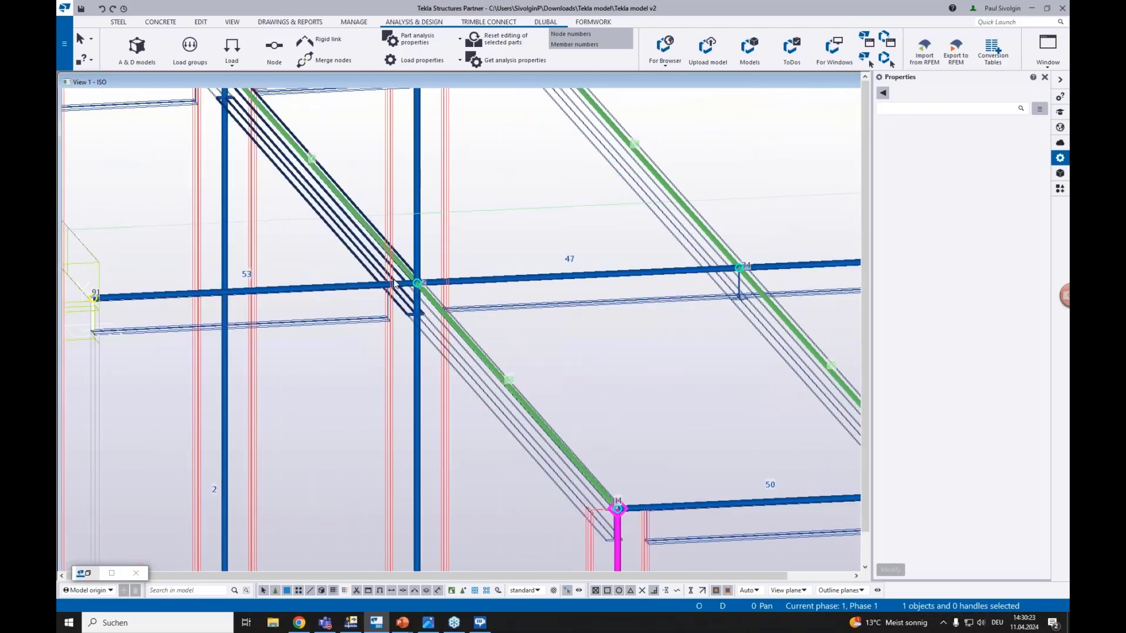
scroll(417, 280, up, 3)
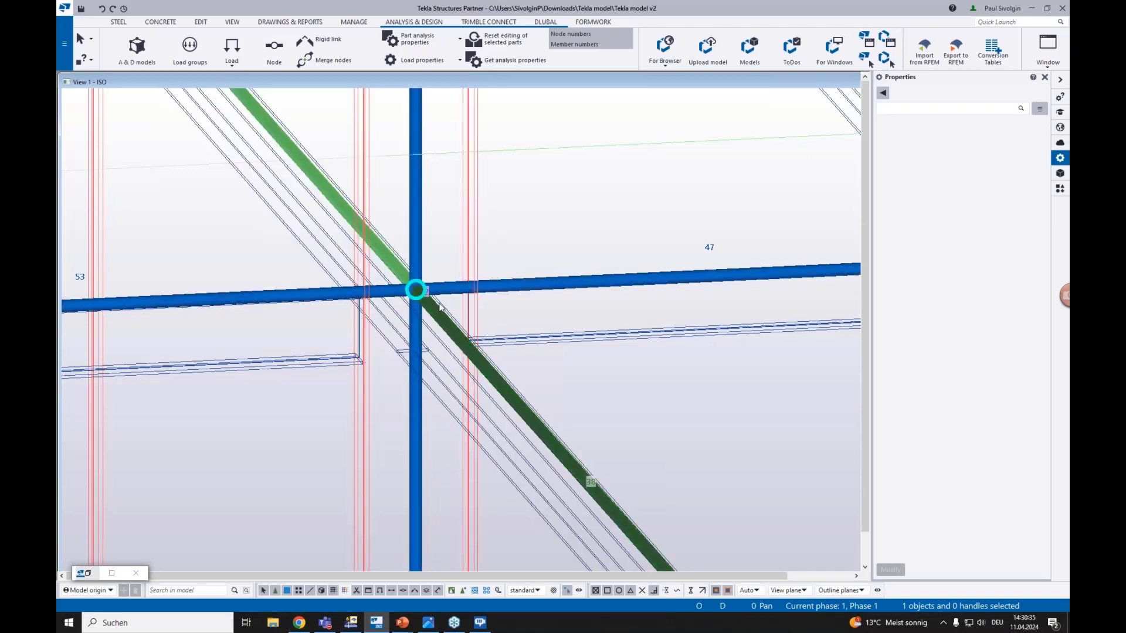
scroll(439, 305, down, 3)
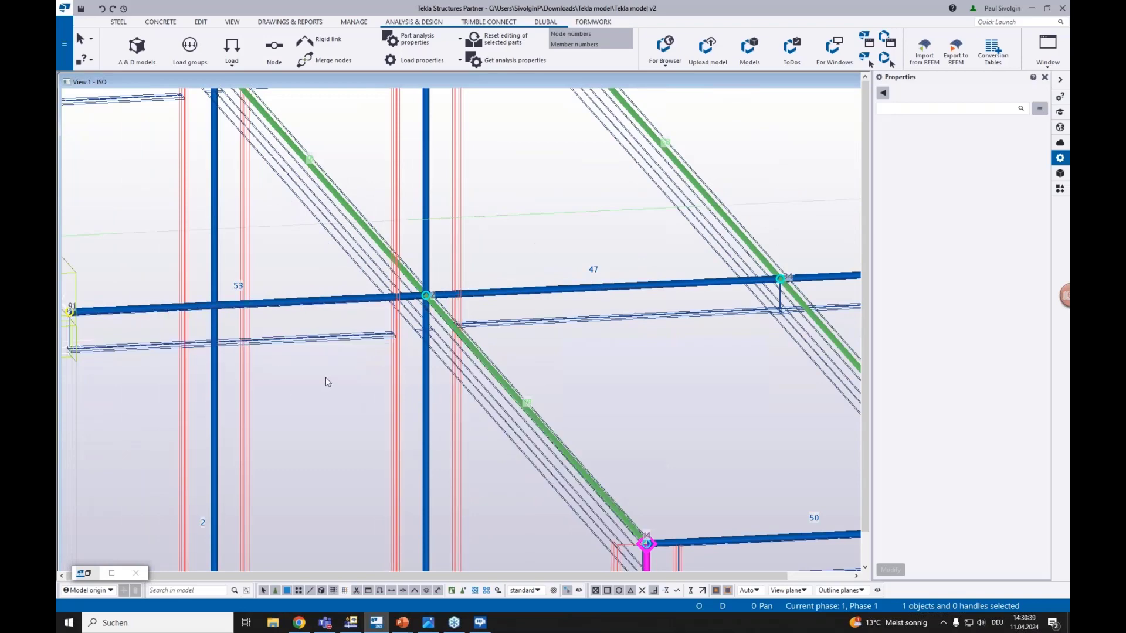
click(379, 317)
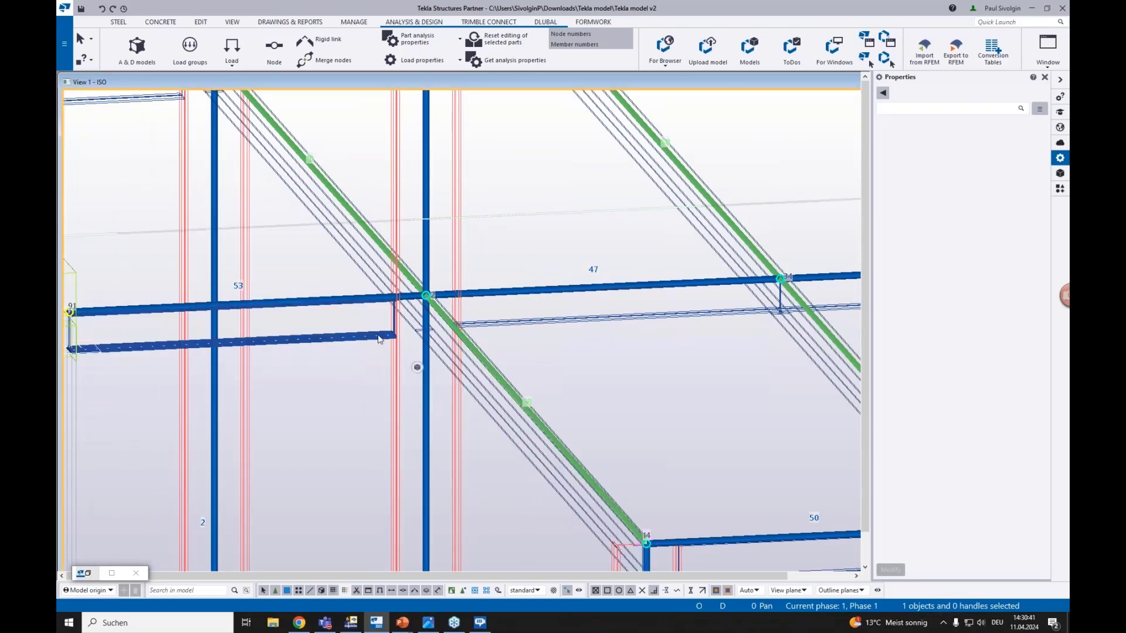
scroll(415, 290, down, 3)
scroll(439, 342, up, 4)
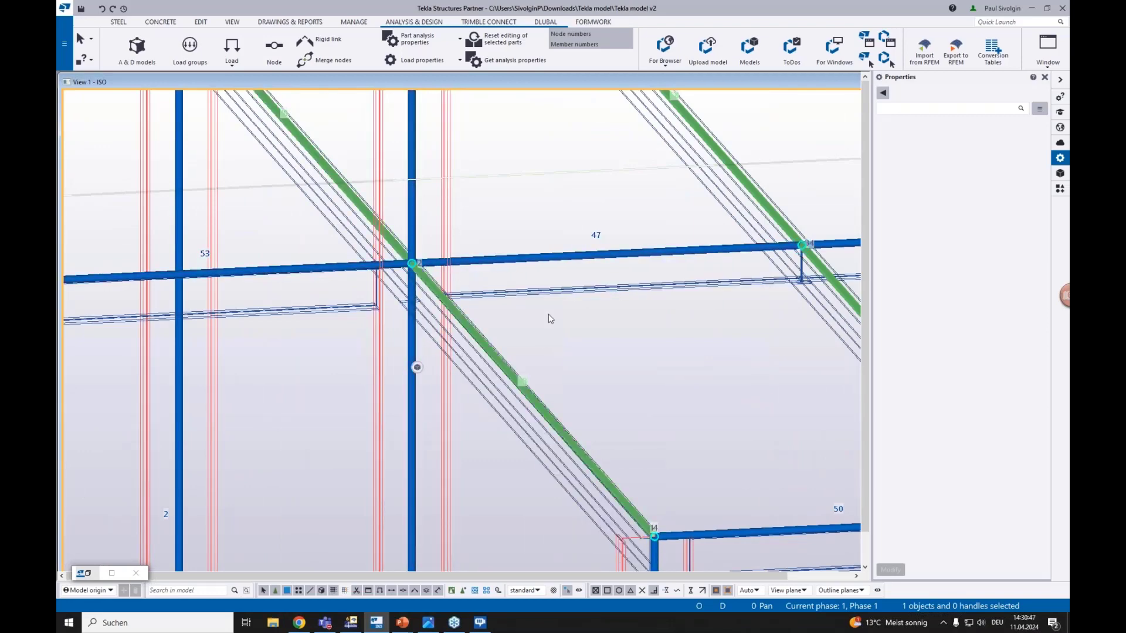
scroll(550, 318, down, 3)
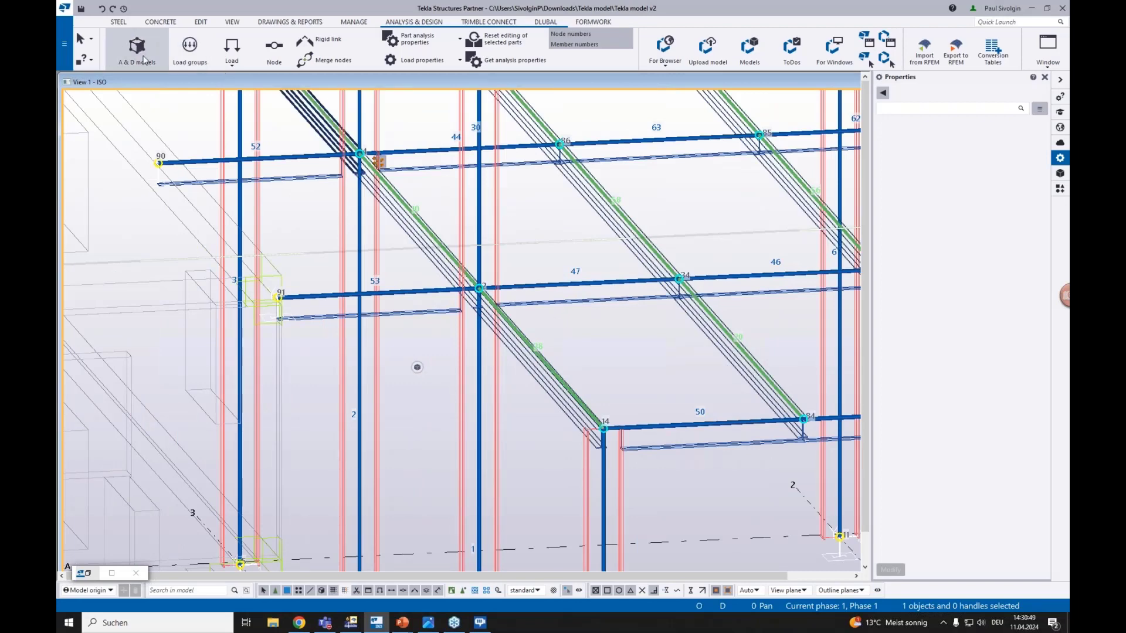
click(144, 57)
click(516, 141)
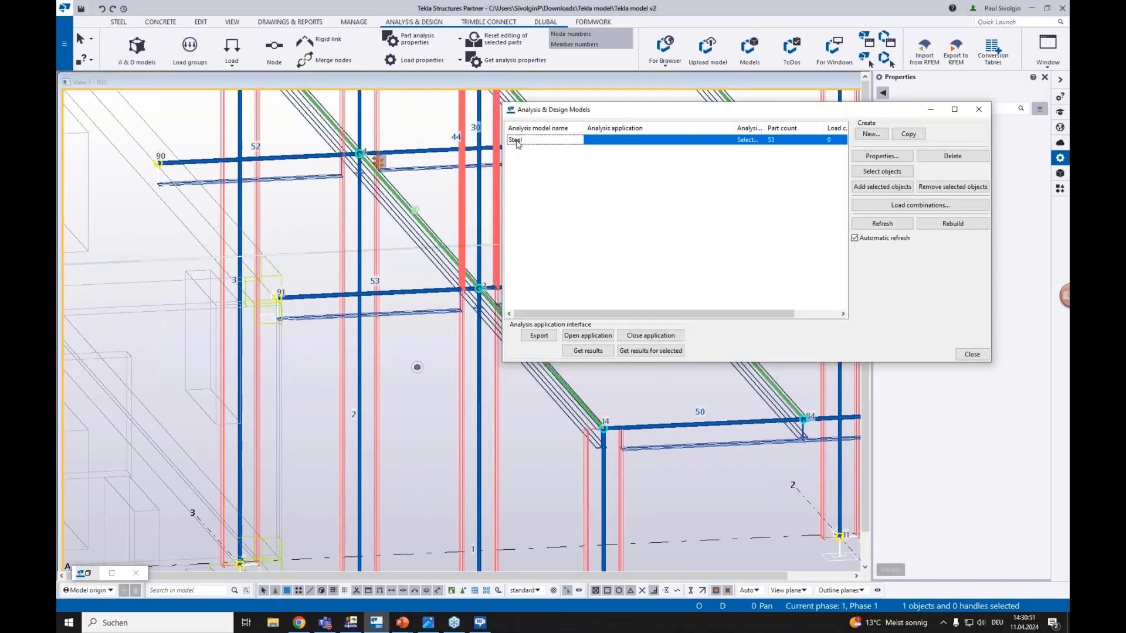
drag(670, 118, 603, 122)
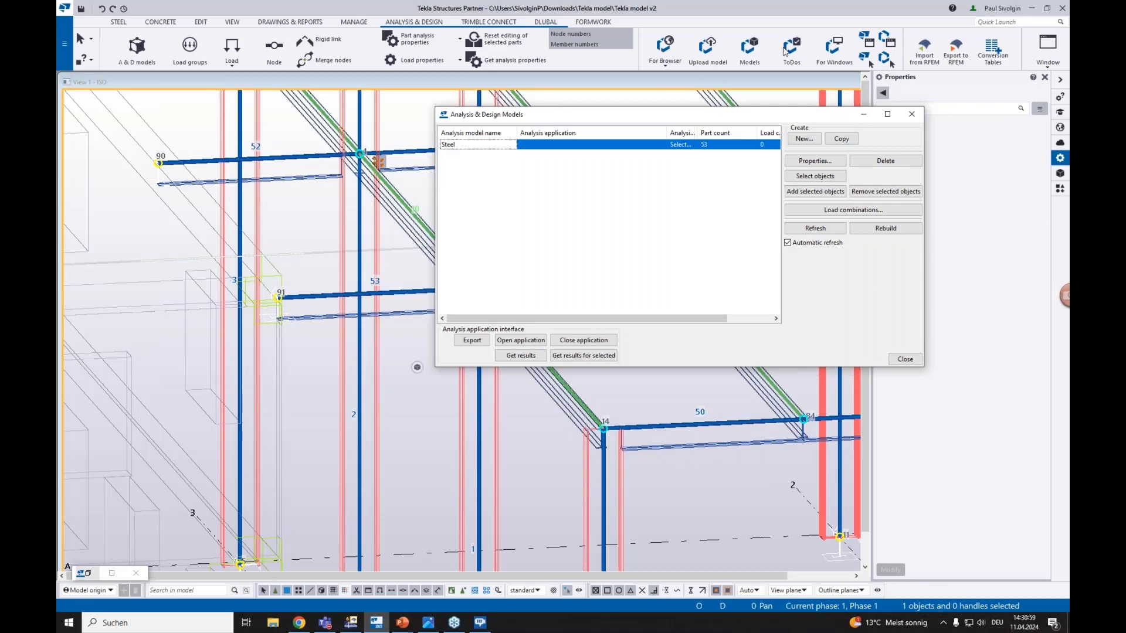
click(905, 359)
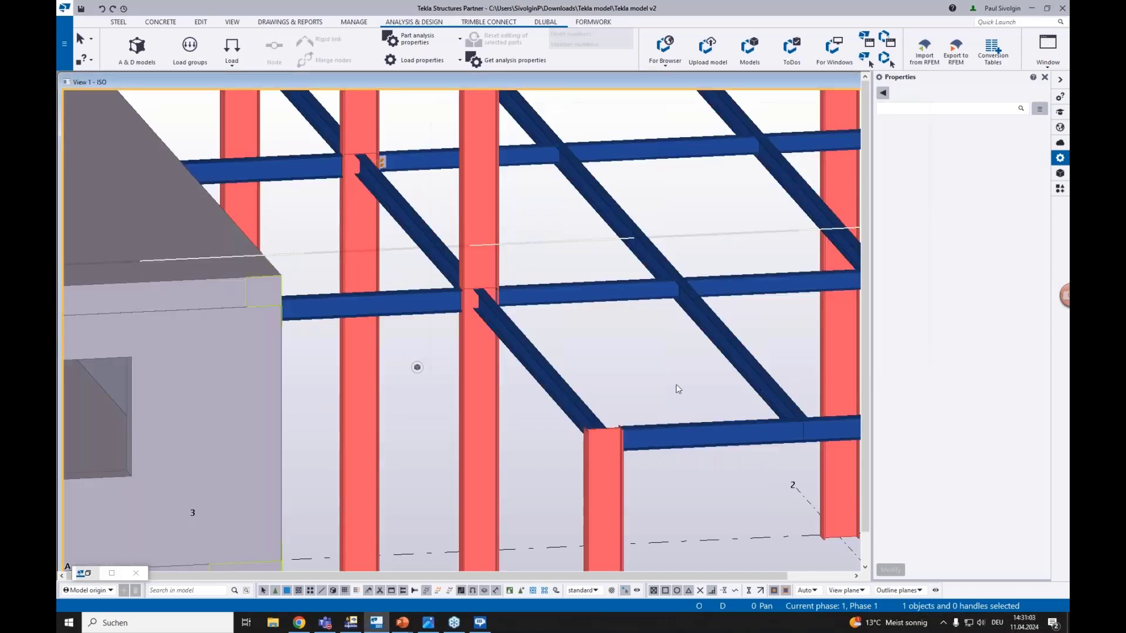
Show the Steel analysis model from the analysis models list, bringing the corner column below node 14 into view.
click(136, 47)
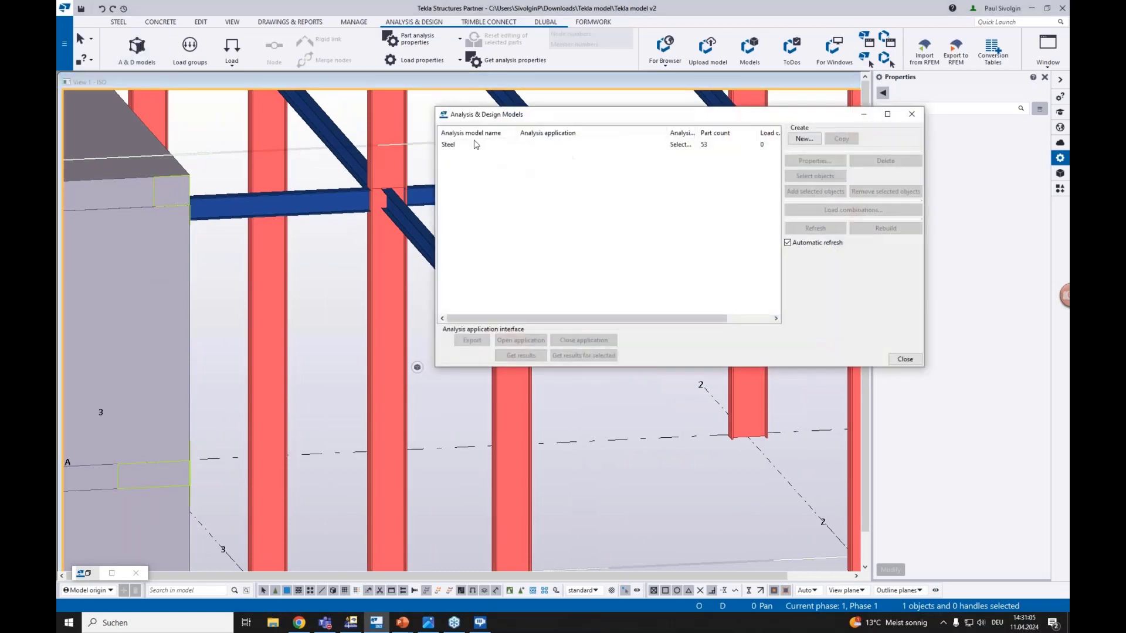
click(451, 147)
drag(563, 119, 655, 81)
middle_drag(559, 397, 530, 284)
scroll(516, 376, down, 1)
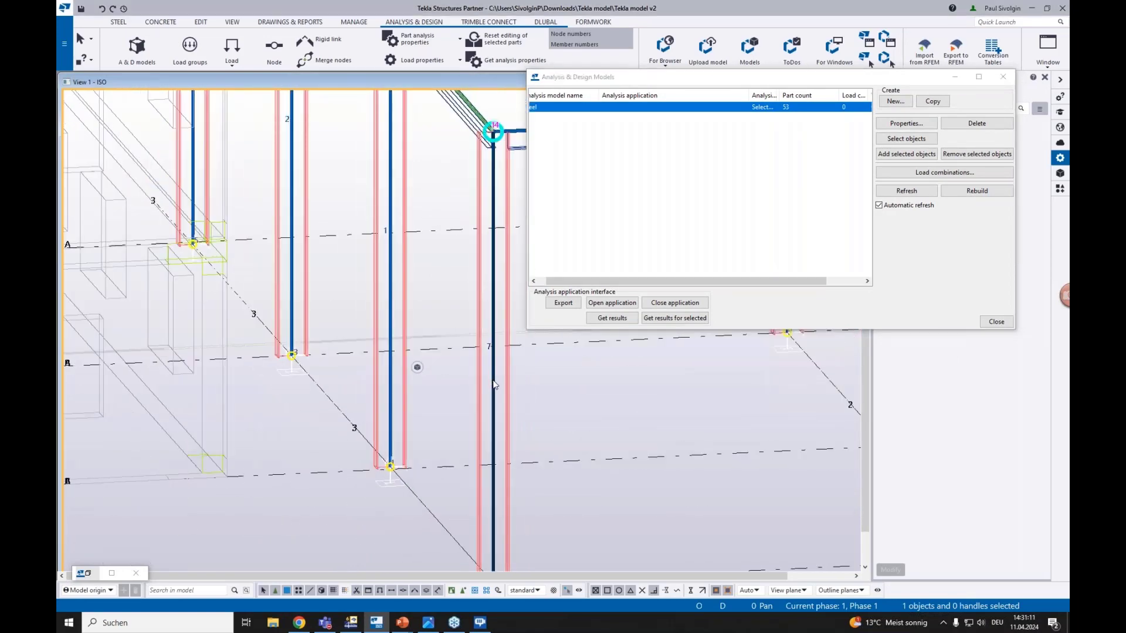
Open the analysis properties of column member 7 and display its position settings, including the keep axis option.
double_click(493, 385)
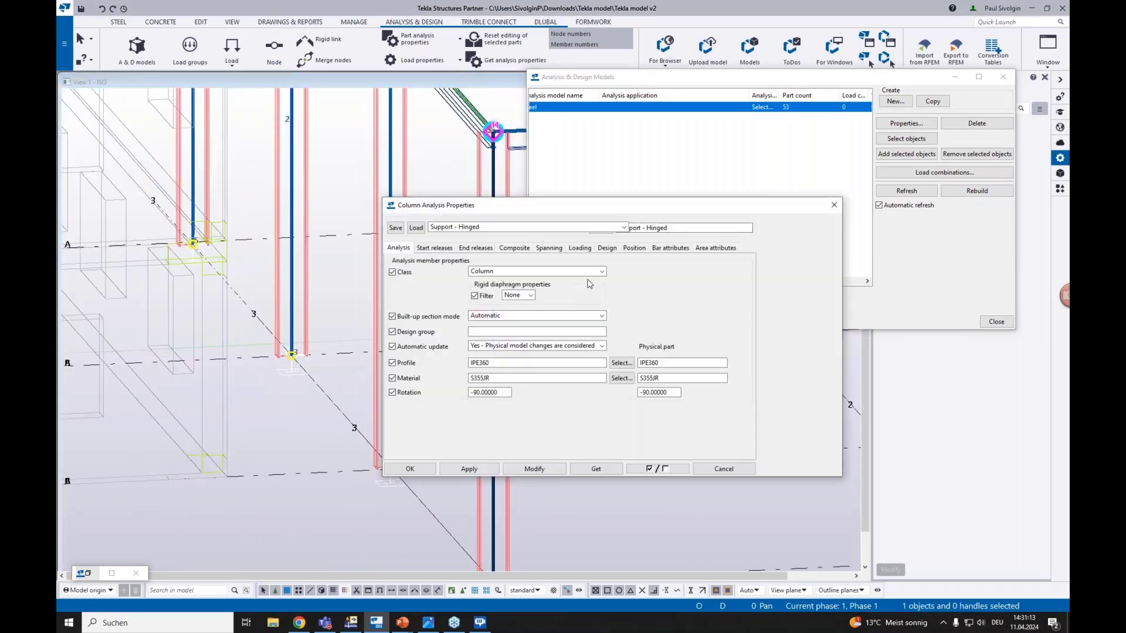
drag(483, 212, 633, 211)
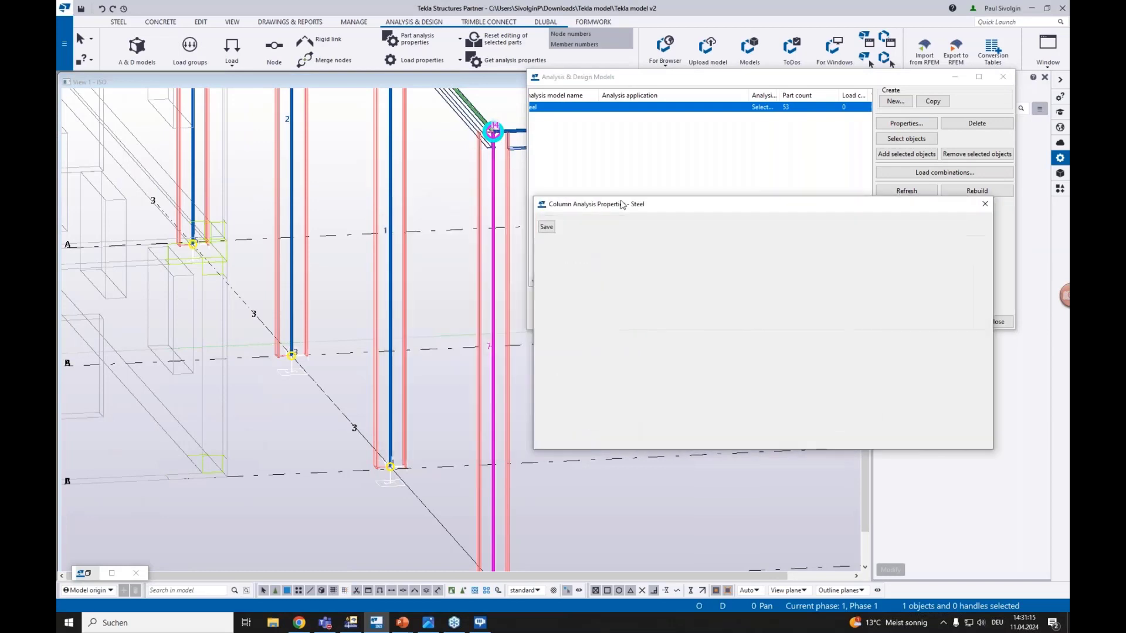
middle_drag(375, 397, 466, 327)
scroll(465, 328, up, 2)
click(485, 325)
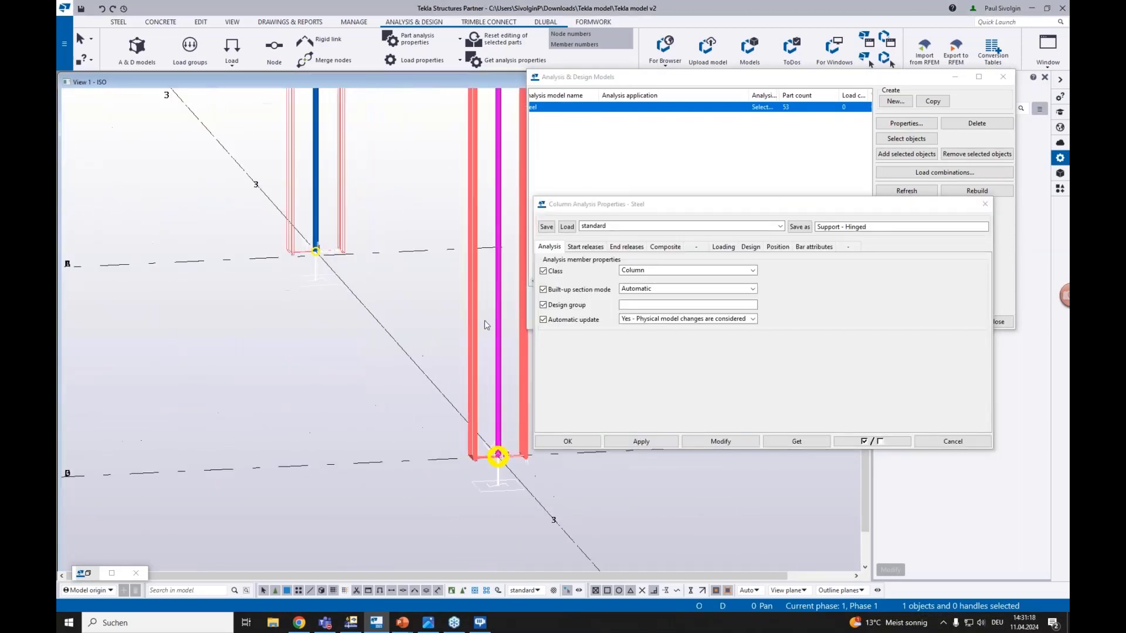
click(778, 247)
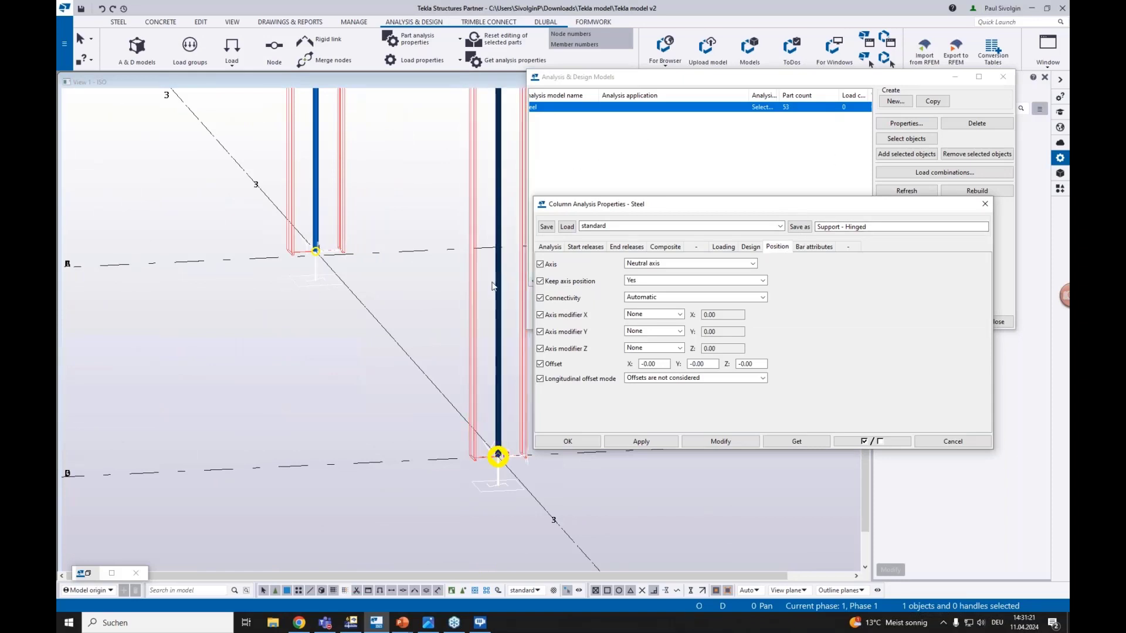
Set the analysis axis of column member 7 to Top center and apply it to the member.
middle_drag(496, 291, 447, 274)
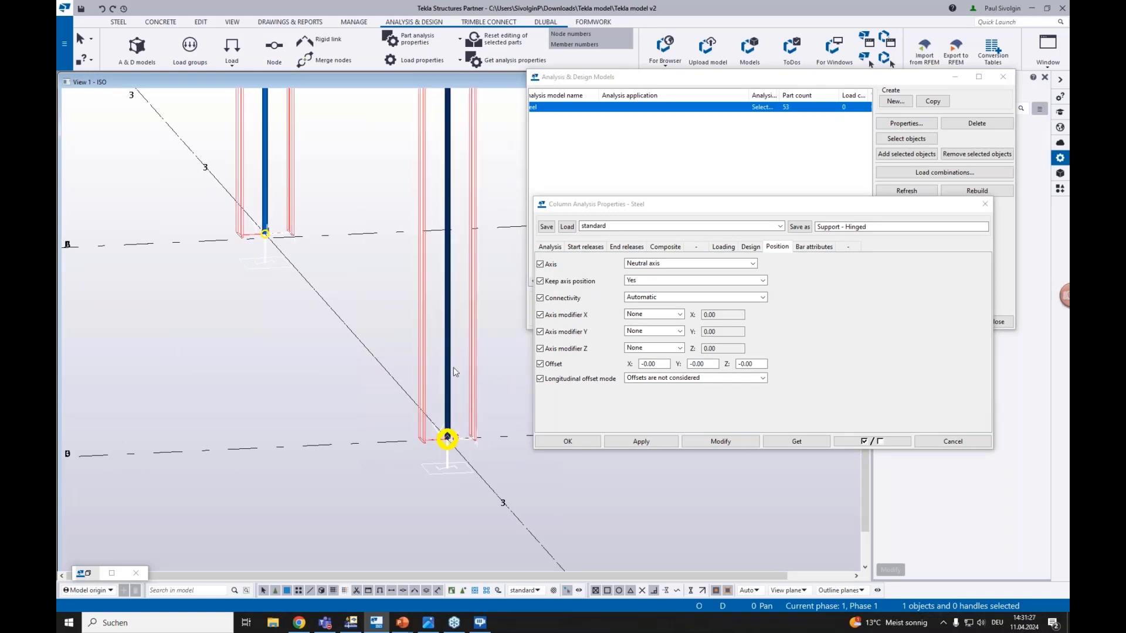
scroll(445, 276, up, 3)
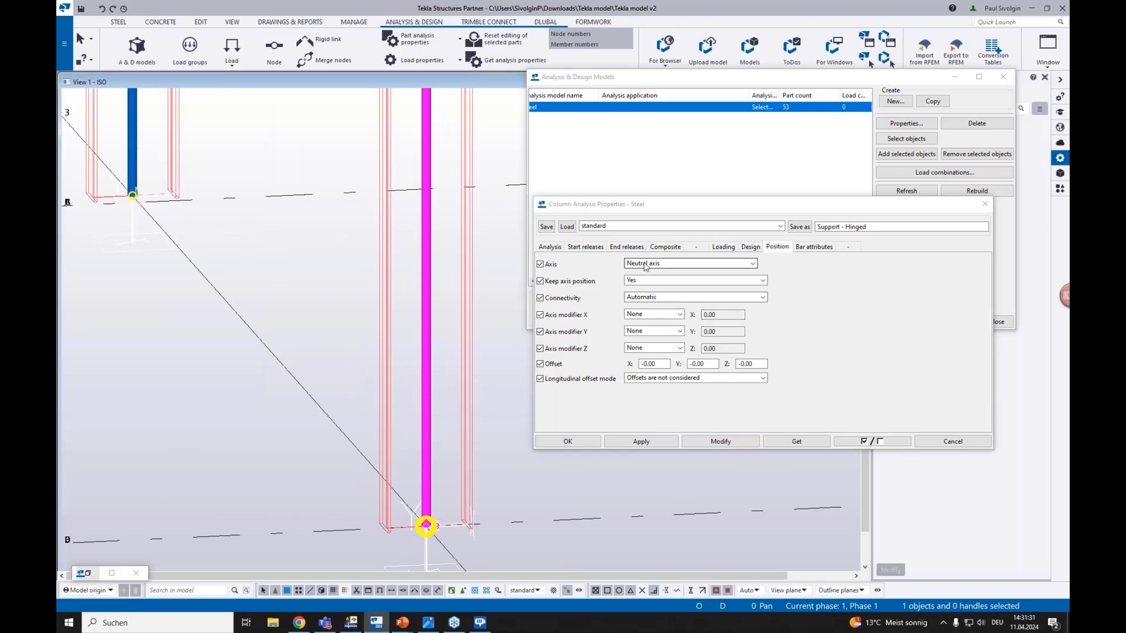
click(684, 264)
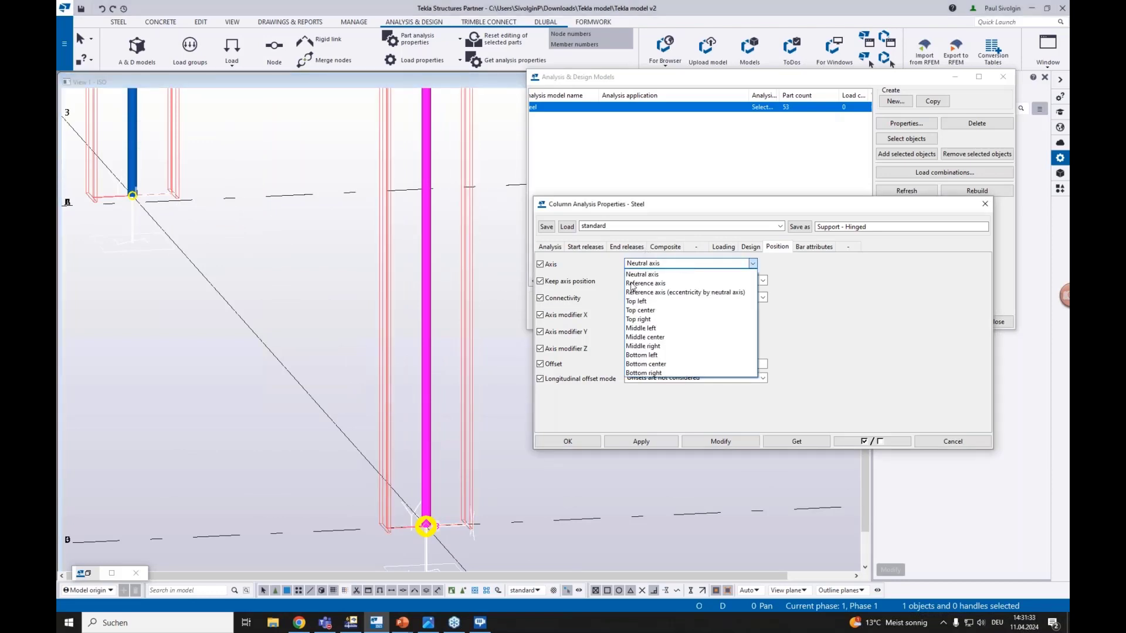
click(646, 311)
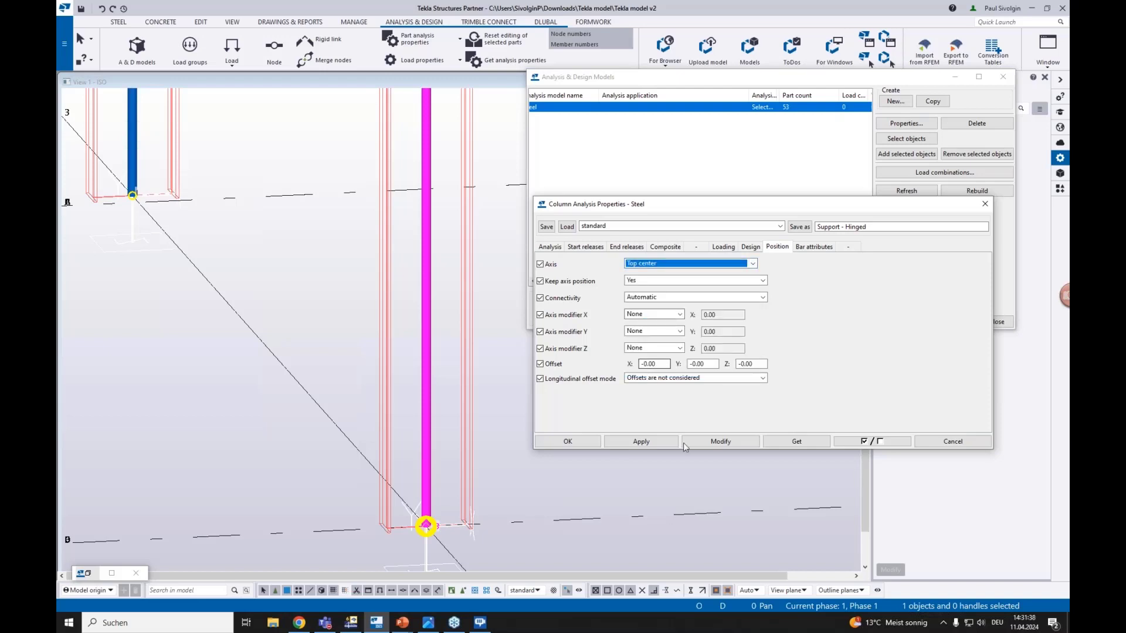
click(714, 446)
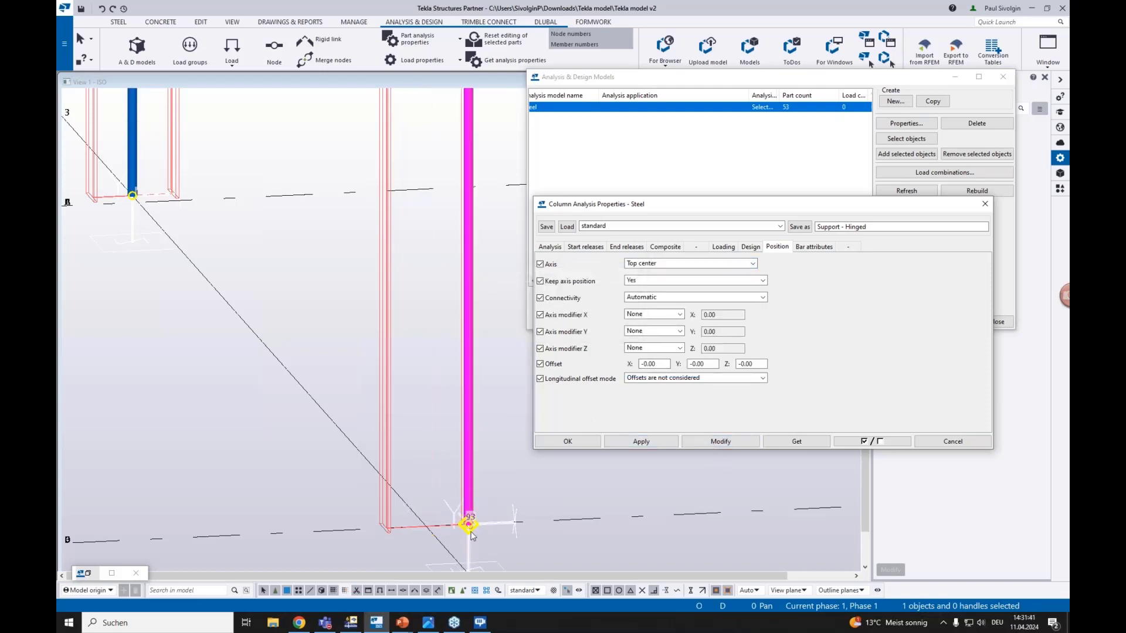
Switch the column's analysis axis to Bottom center and modify the member.
click(672, 264)
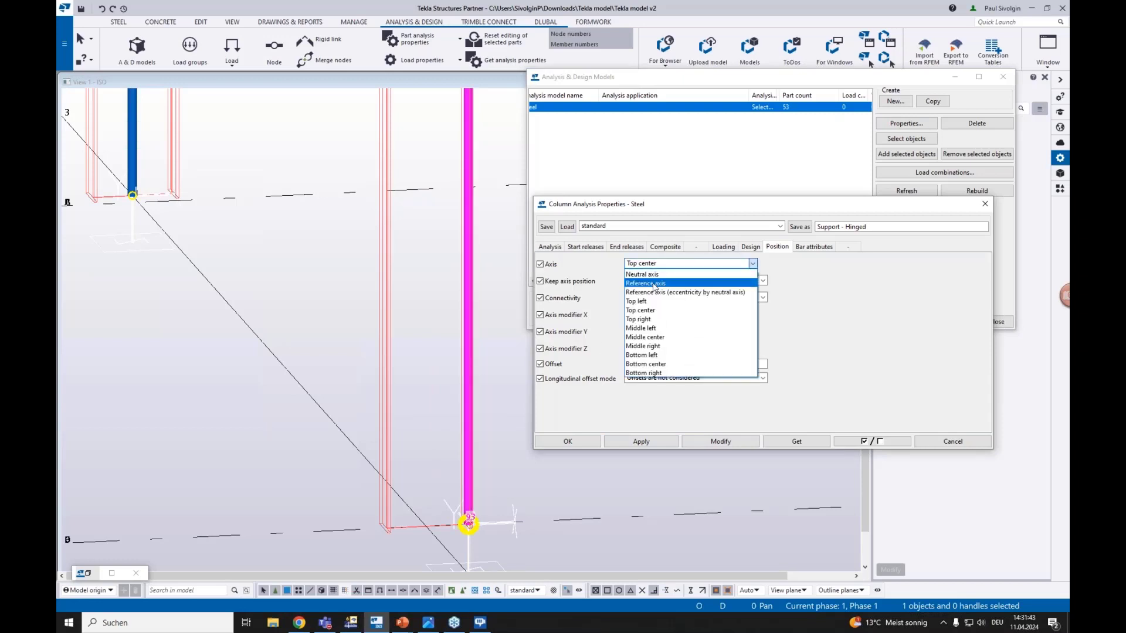
click(645, 365)
click(708, 441)
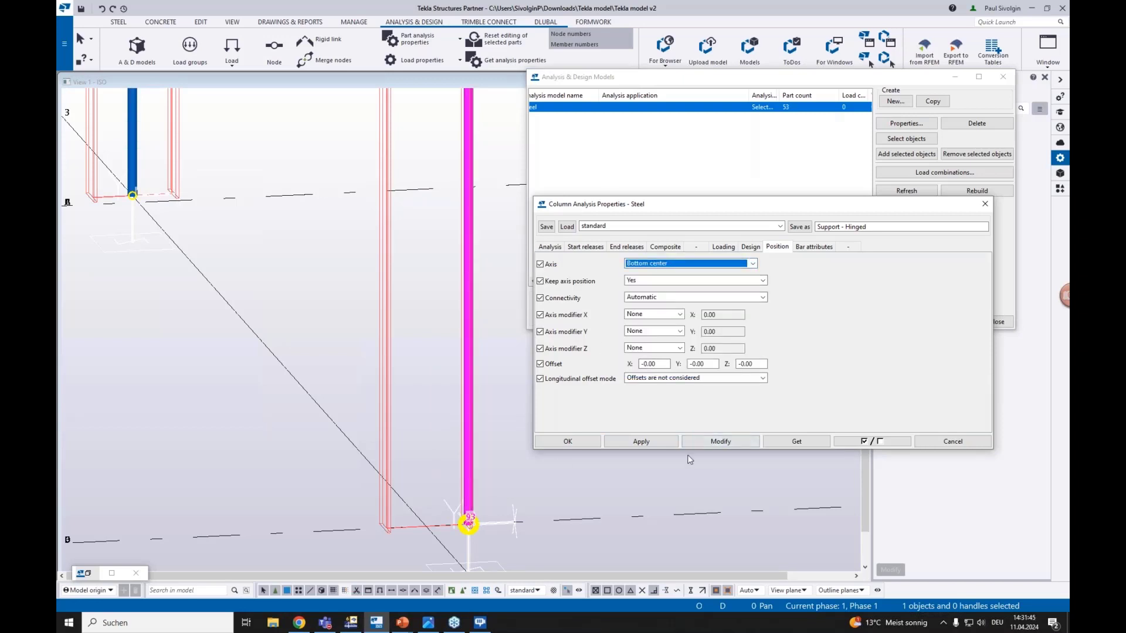
Restore the column's analysis axis to Neutral axis, keeping the standard settings, and modify the member.
click(685, 264)
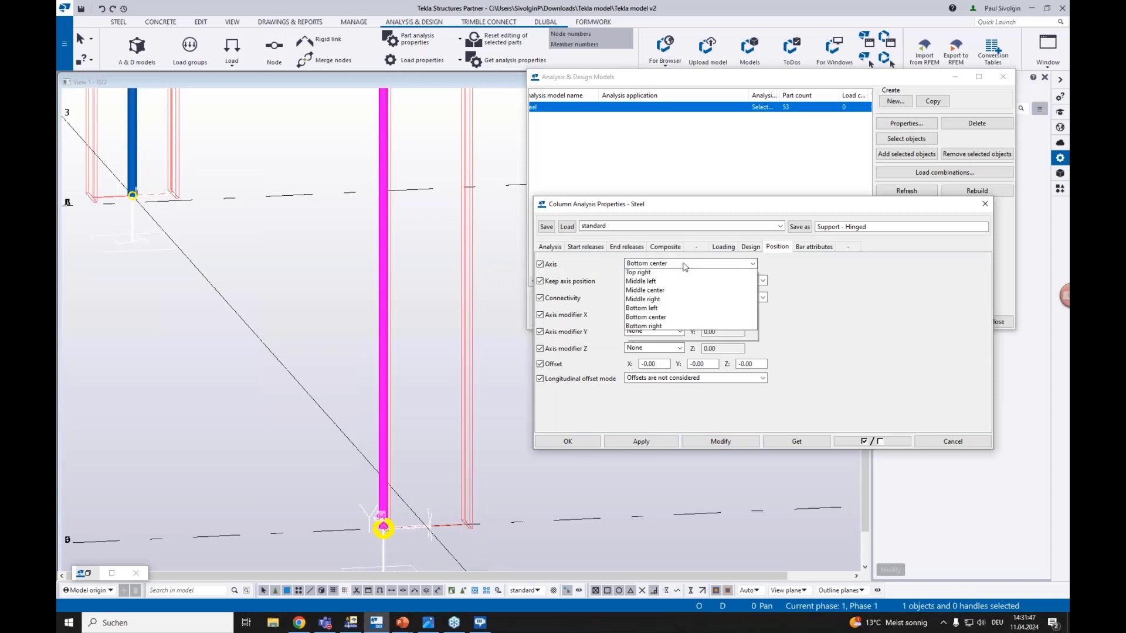
scroll(686, 275, up, 2)
click(651, 274)
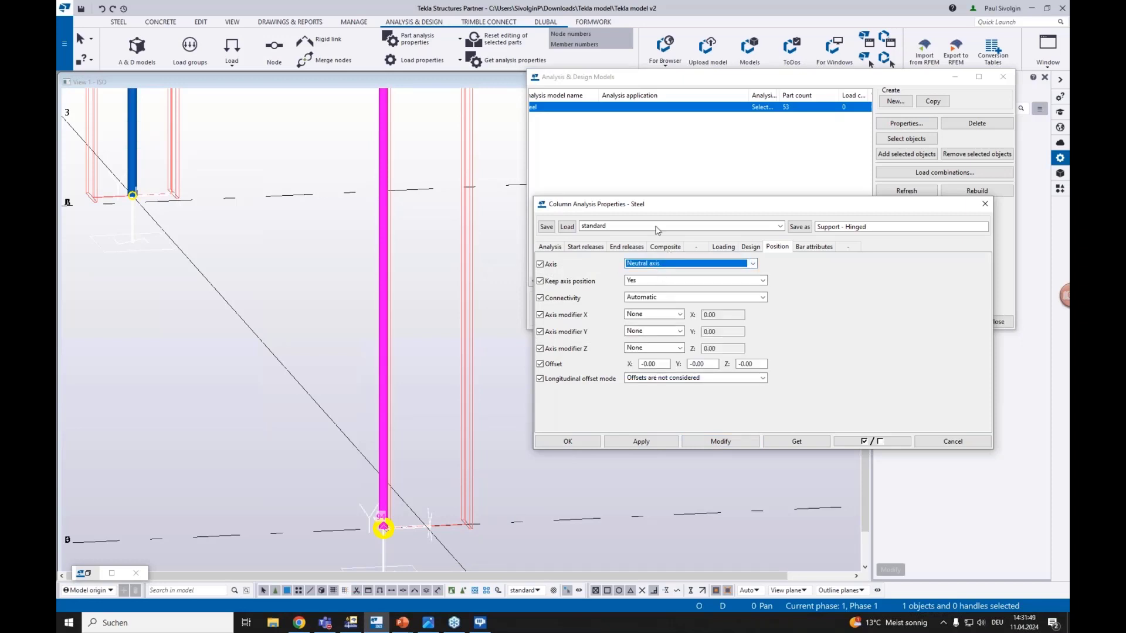
click(603, 228)
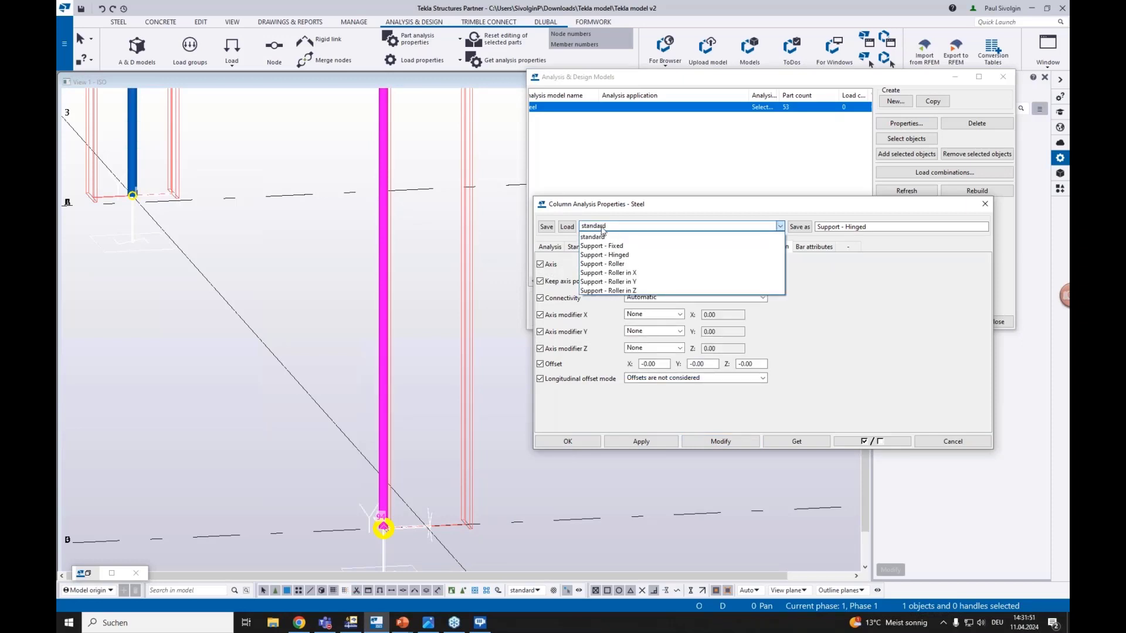
click(603, 234)
click(719, 443)
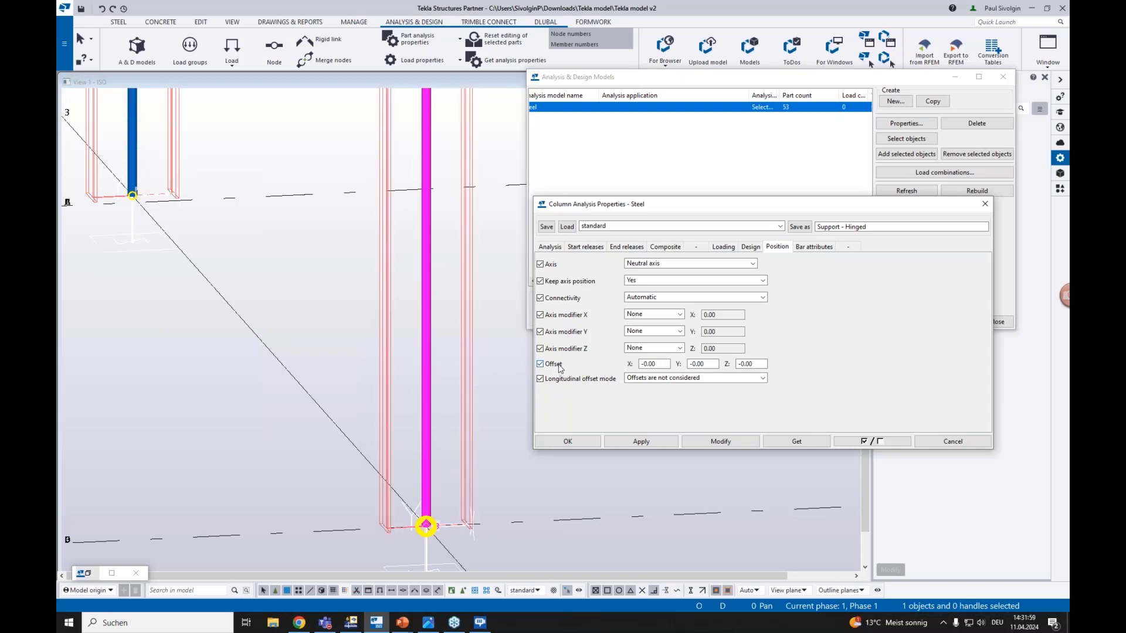
Check the column's X offset setting and close its analysis properties without changes.
double_click(642, 363)
scroll(410, 407, down, 4)
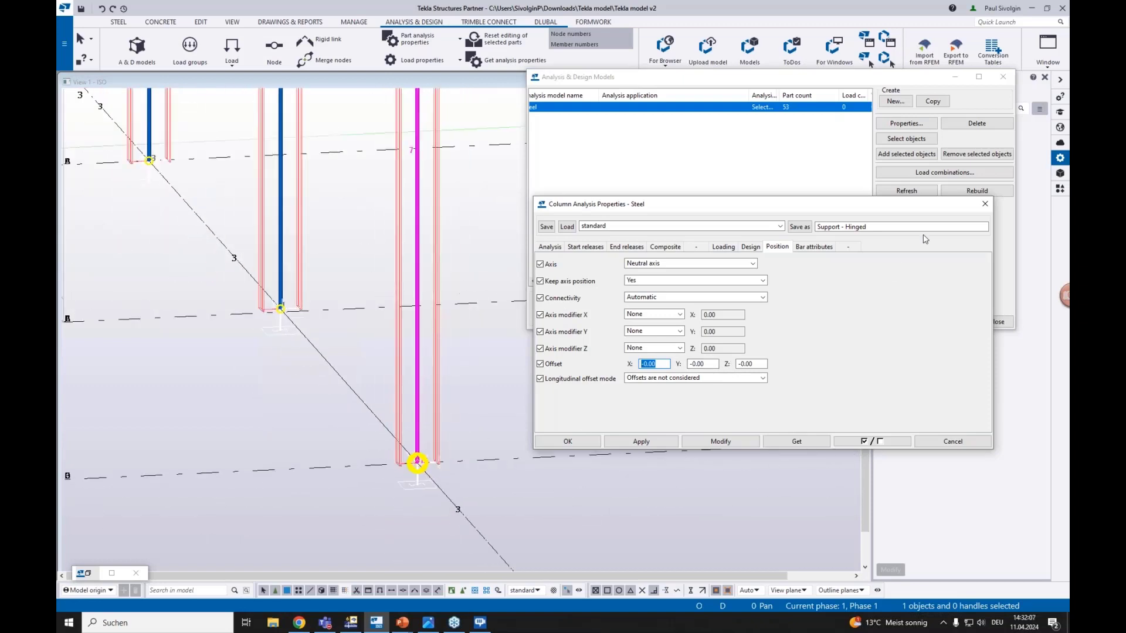
click(952, 442)
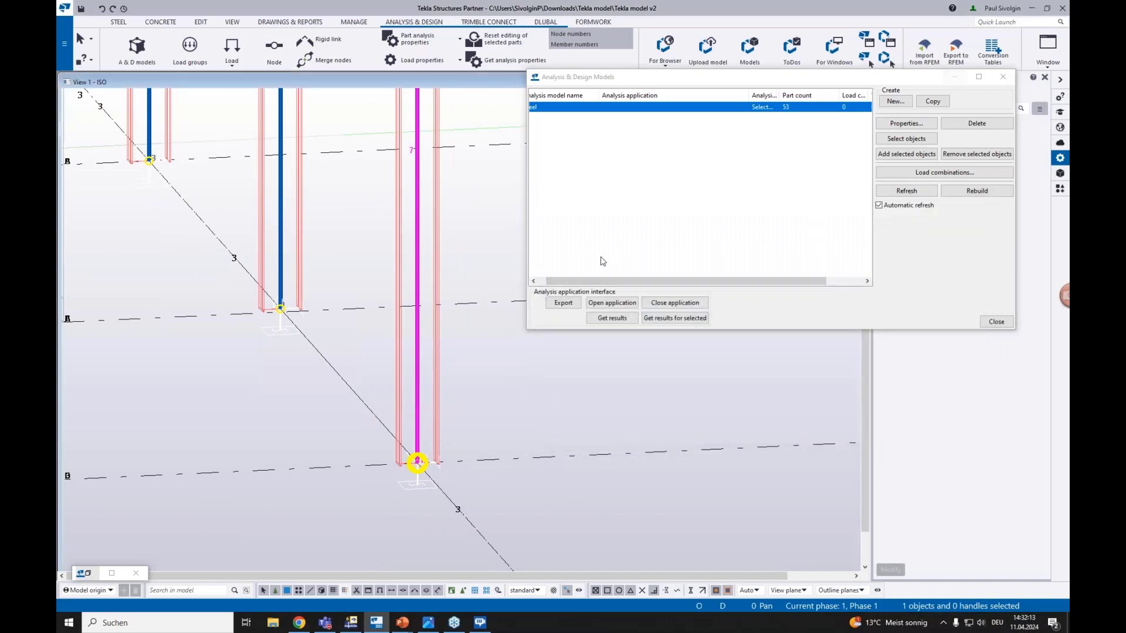
Clear the column selection and minimize the analysis models window so the whole steel frame is in view.
scroll(424, 386, down, 5)
scroll(424, 386, down, 2)
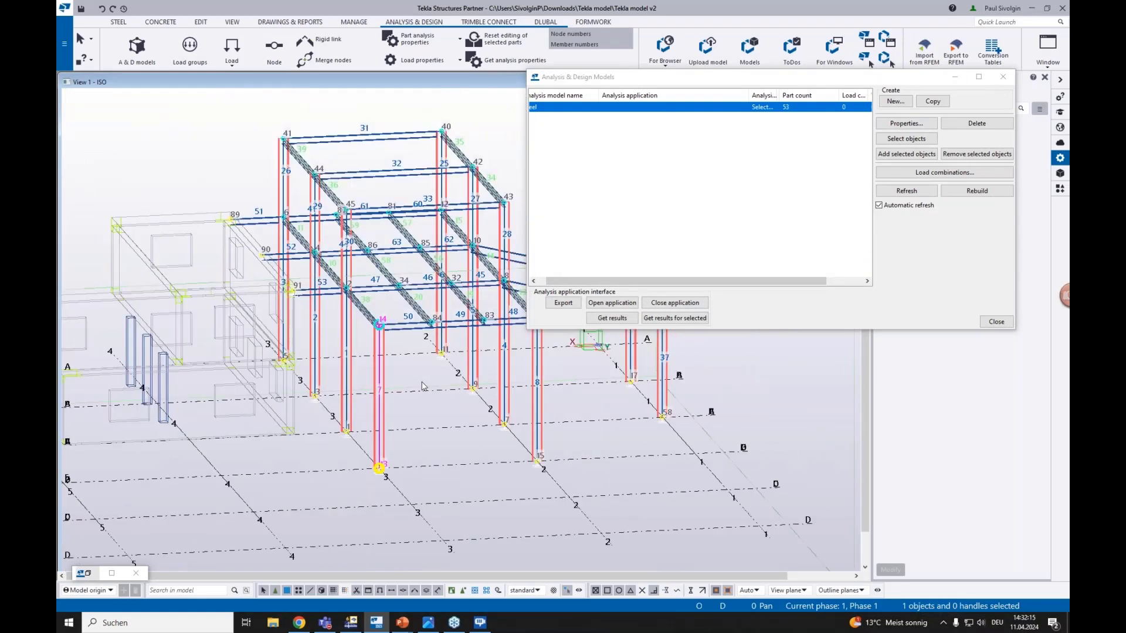
ctrl+middle_drag(424, 386, 440, 355)
click(421, 343)
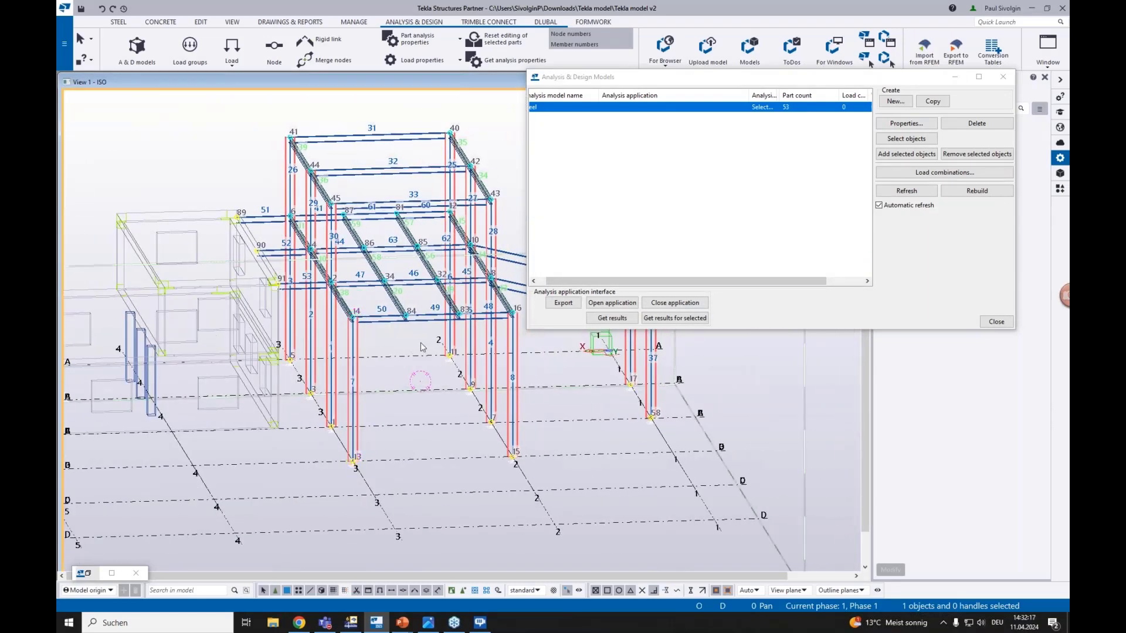
click(955, 77)
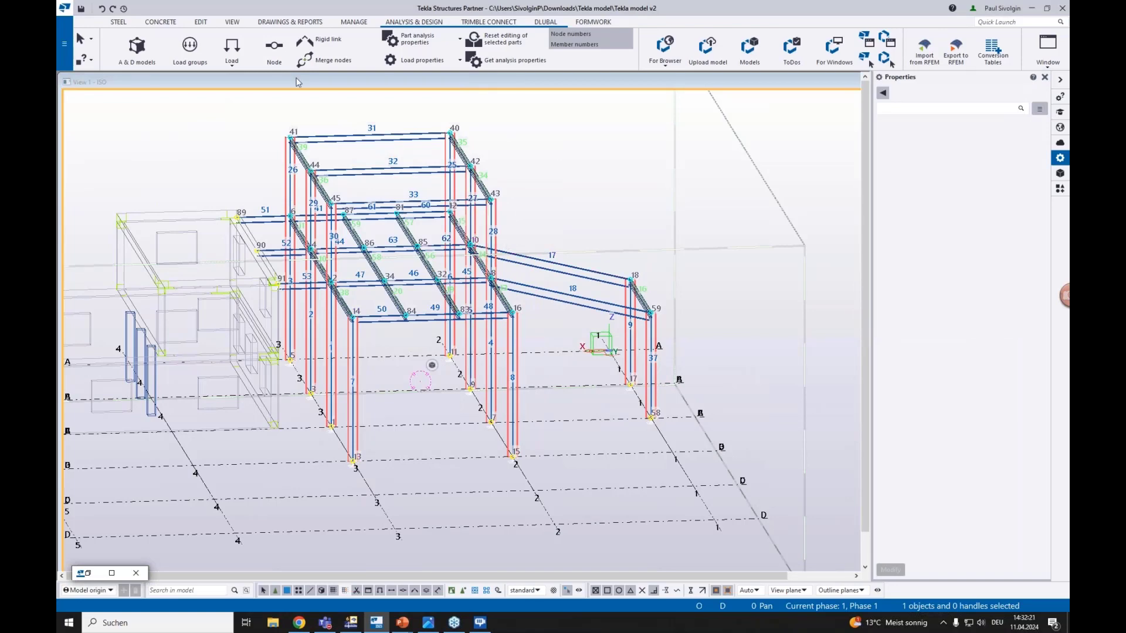
Display the model's parts as shaded solids instead of wireframe.
click(560, 182)
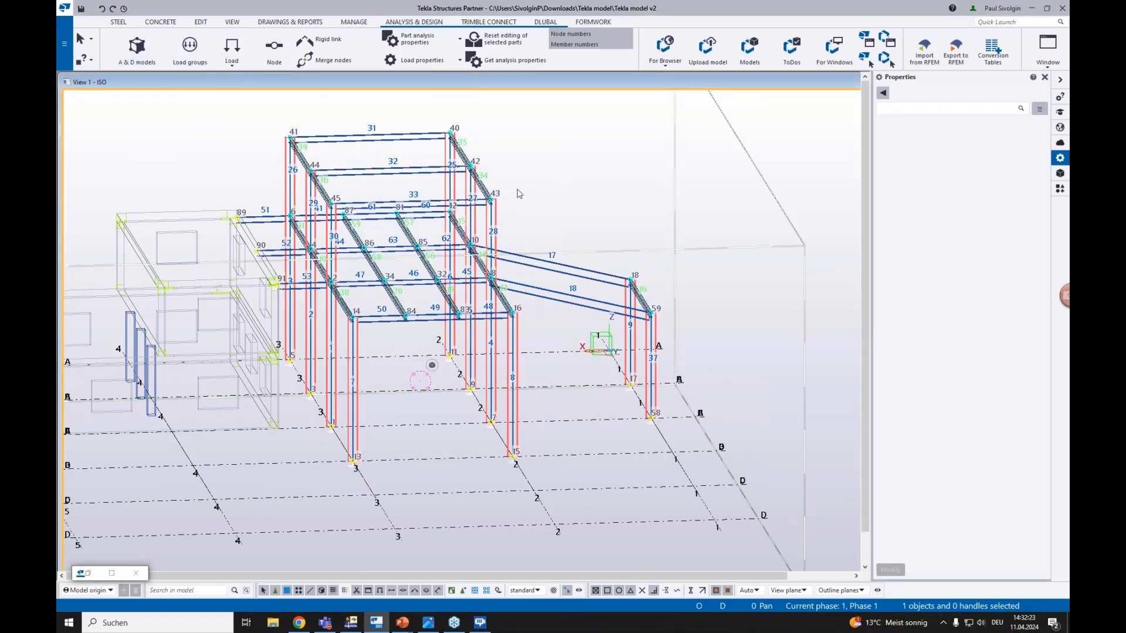
key(ctrl+2)
key(ctrl+4)
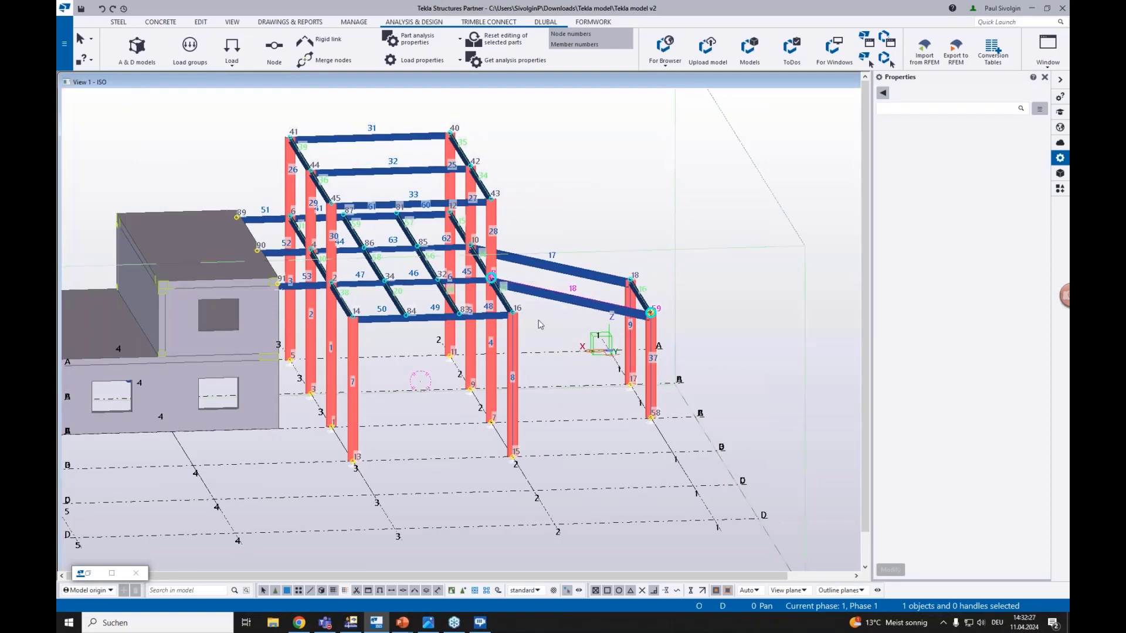
Check the profile properties of the sloping beam 18 and of beam 49 between nodes 84 and 83.
scroll(549, 296, up, 3)
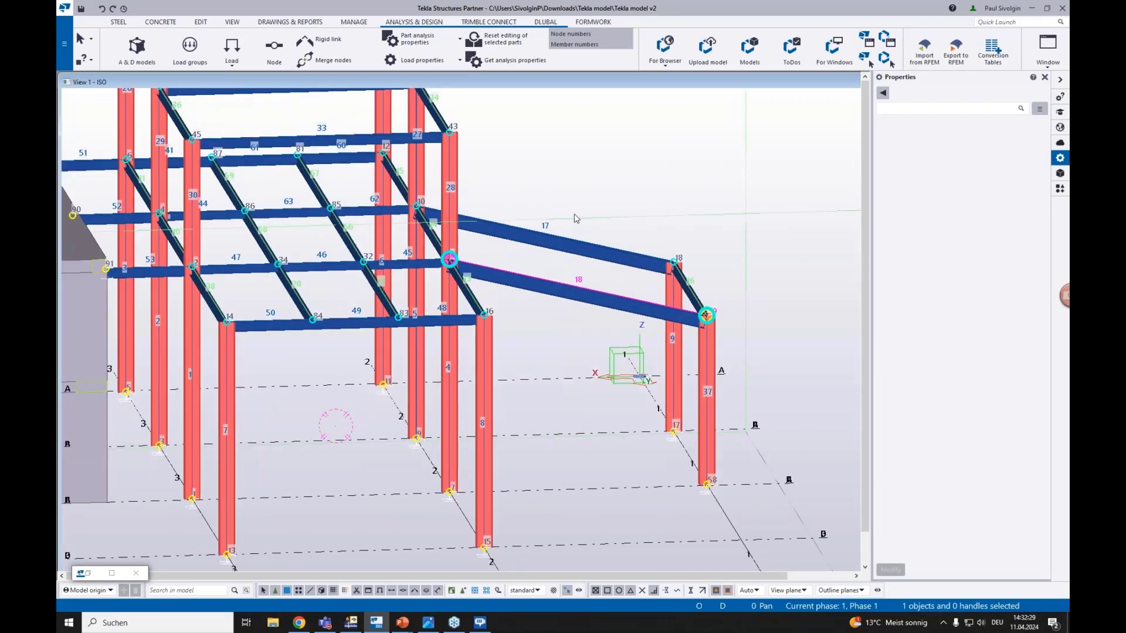
click(555, 317)
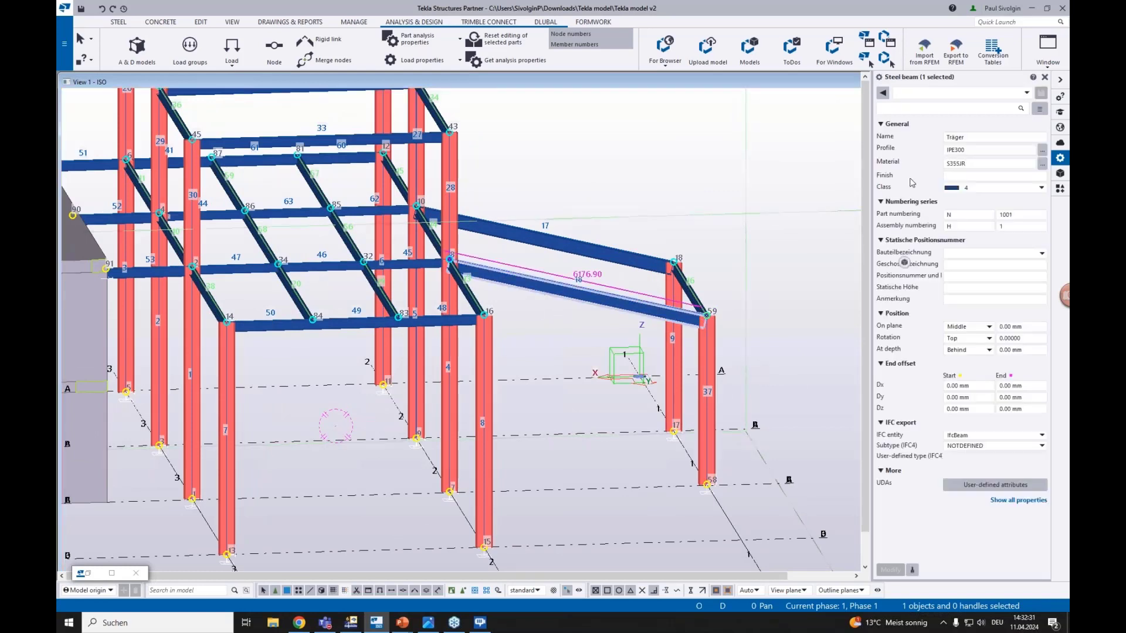
click(960, 149)
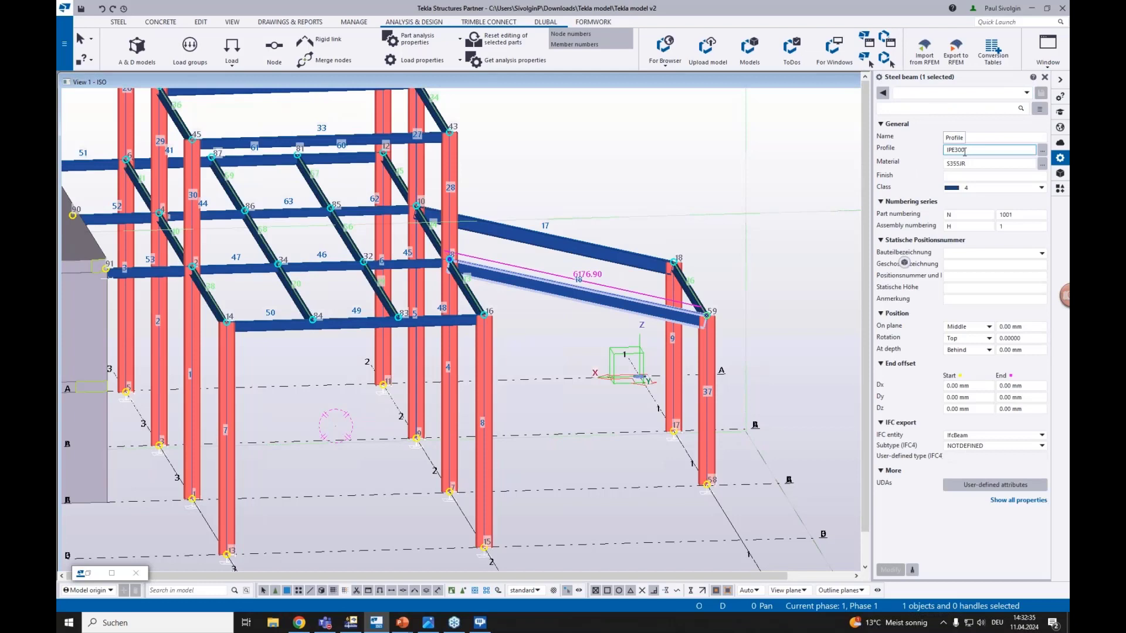
click(387, 327)
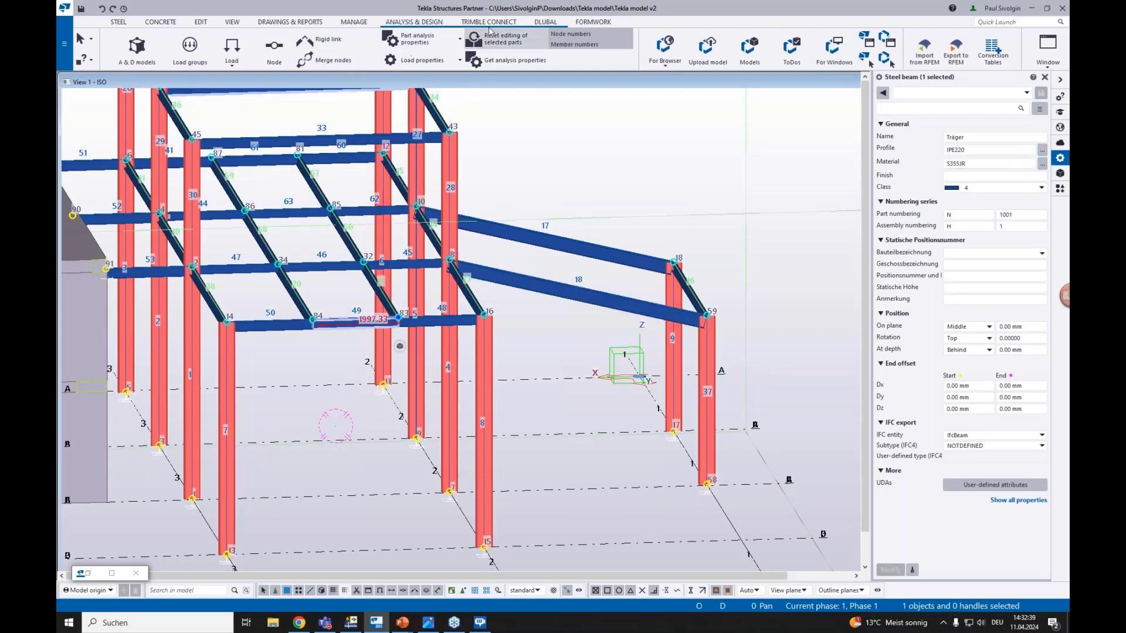
Review the IPE(\d+) section rule for export to RFEM in the conversion tables, and close the tables.
click(546, 22)
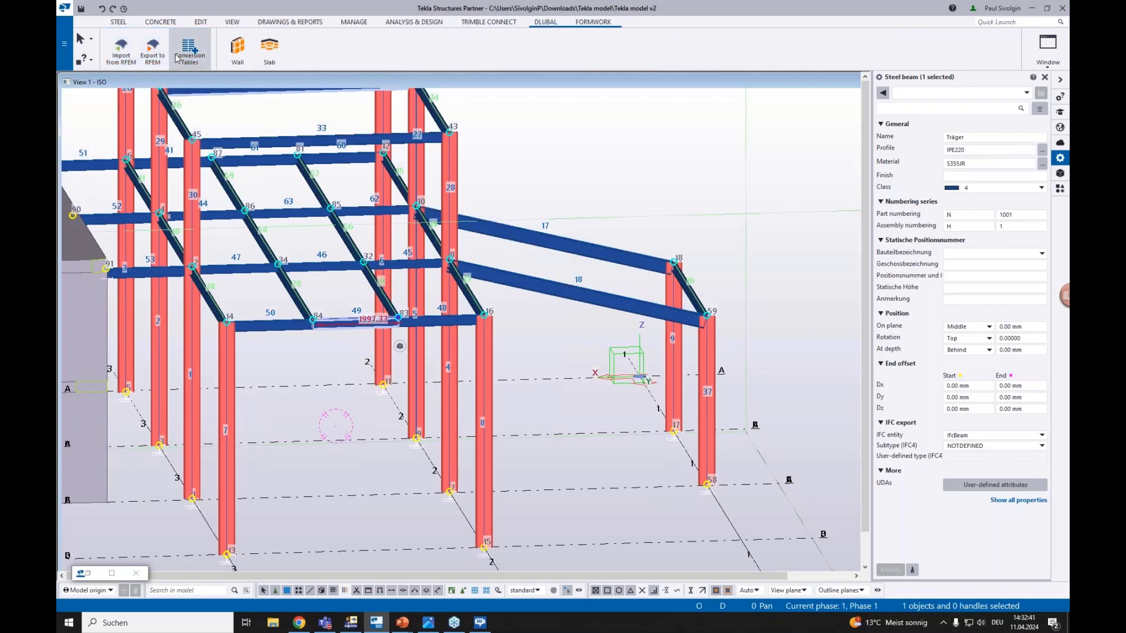
click(199, 57)
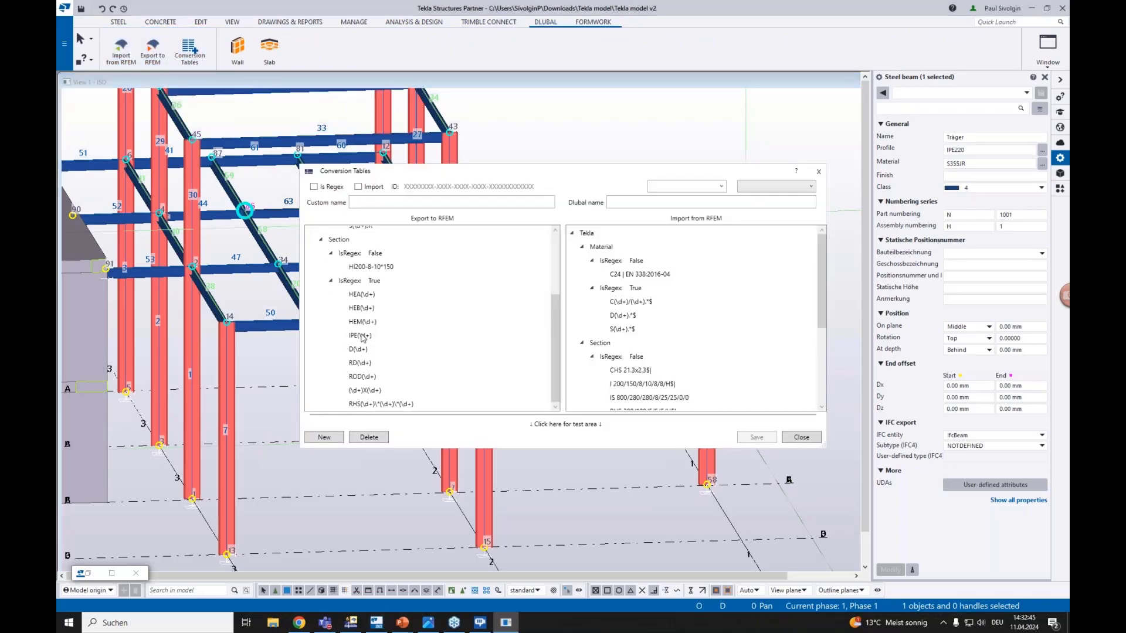
click(361, 336)
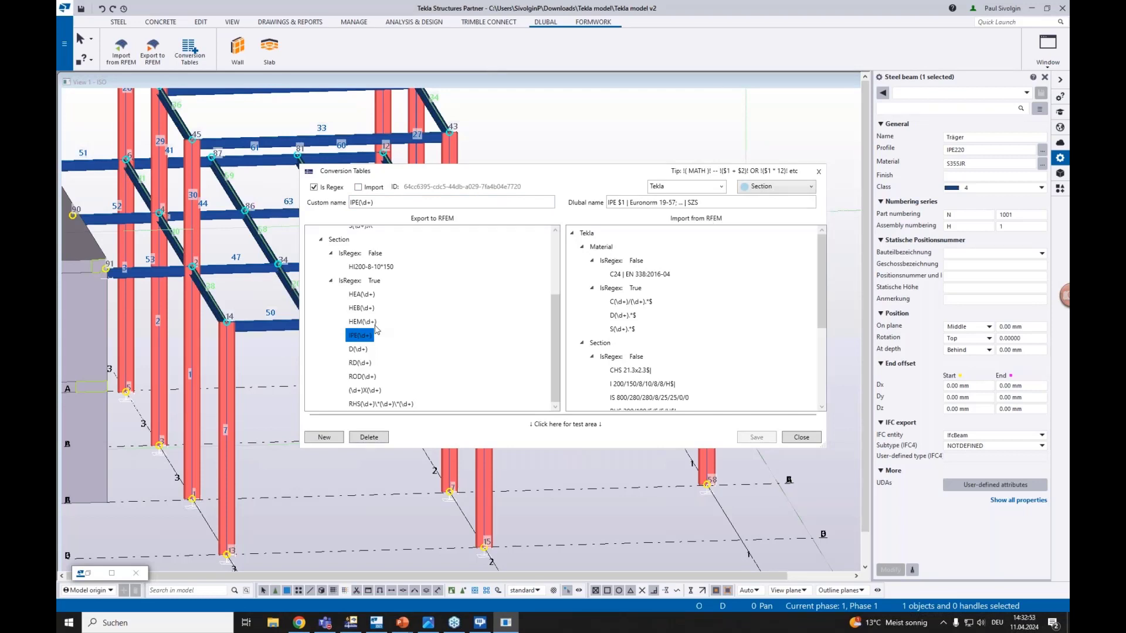
scroll(349, 346, up, 4)
scroll(346, 348, down, 4)
click(817, 174)
Clear the beam selection and set up an RFEM export of the analytical model.
scroll(620, 190, down, 2)
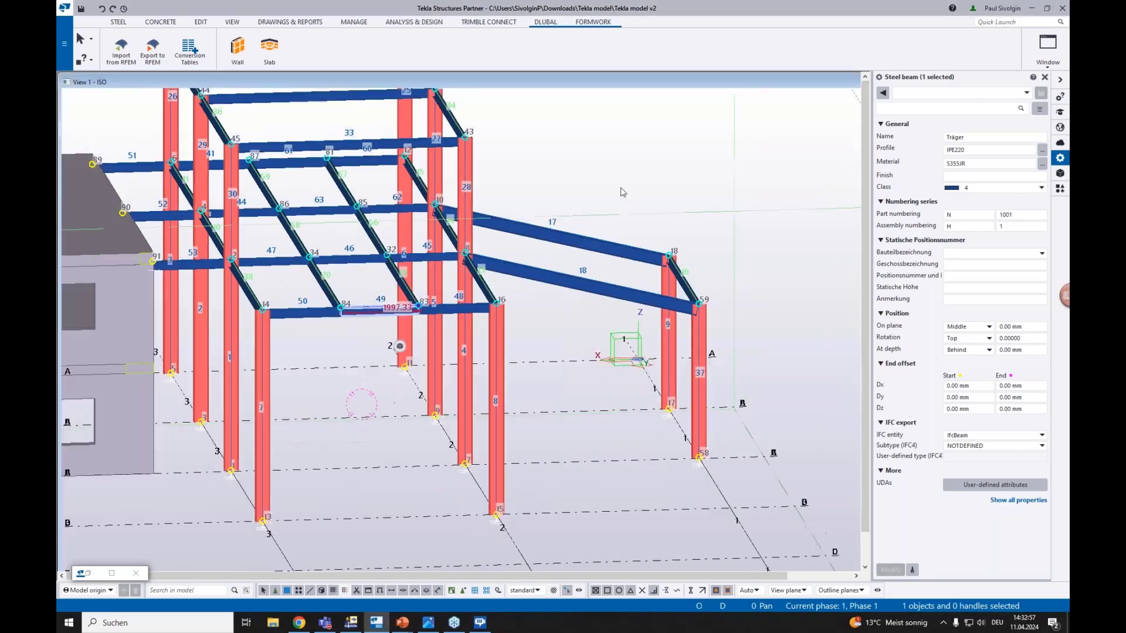
click(558, 295)
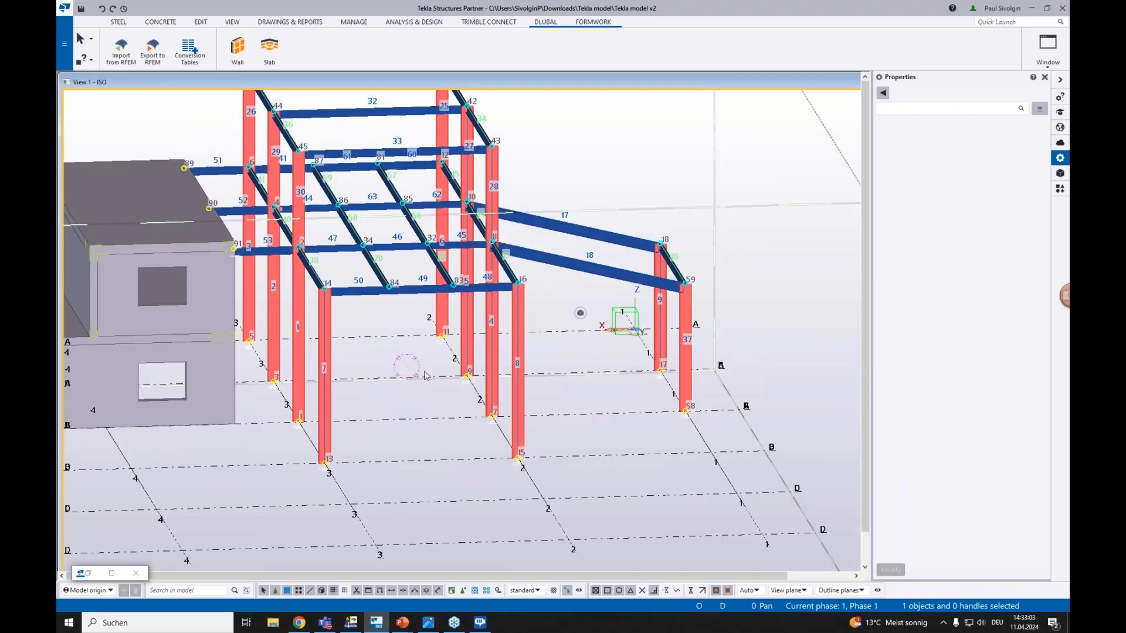
scroll(426, 376, down, 2)
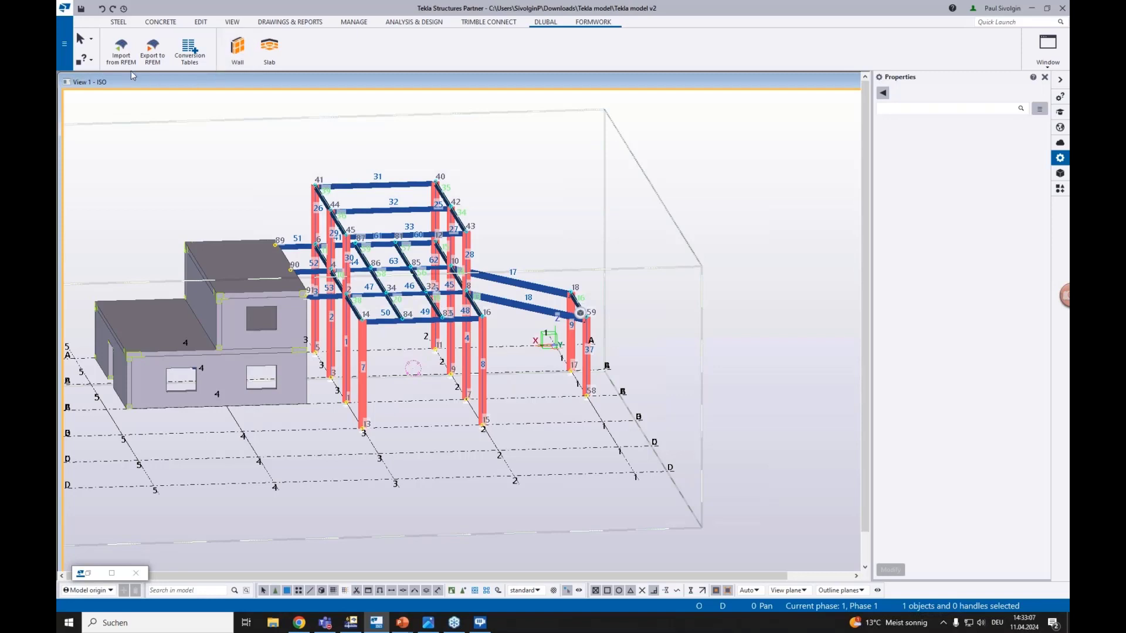
click(153, 50)
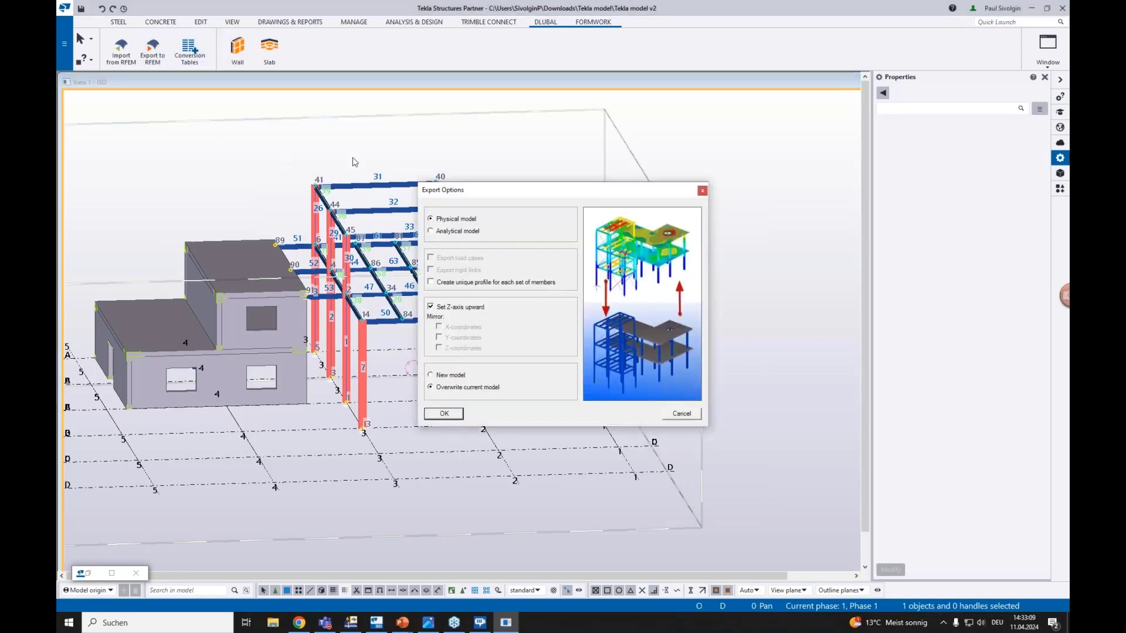
click(458, 232)
drag(522, 193, 572, 166)
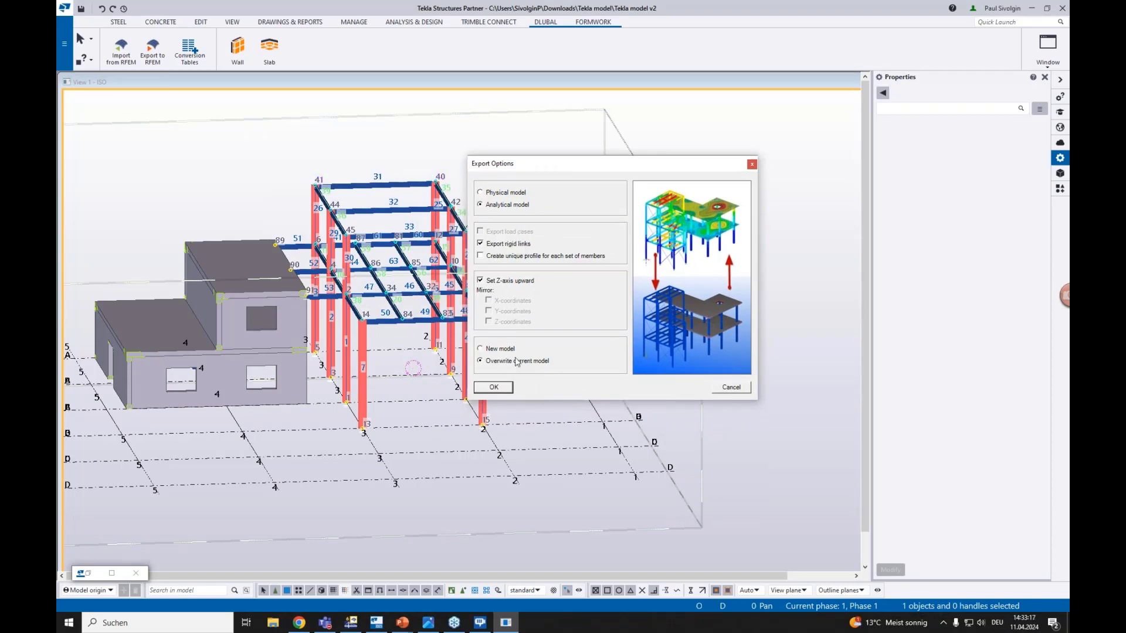
Bring up the open RFEM model 1104.rf6 and run the Tekla export with rigid links, overwriting the current model.
click(351, 623)
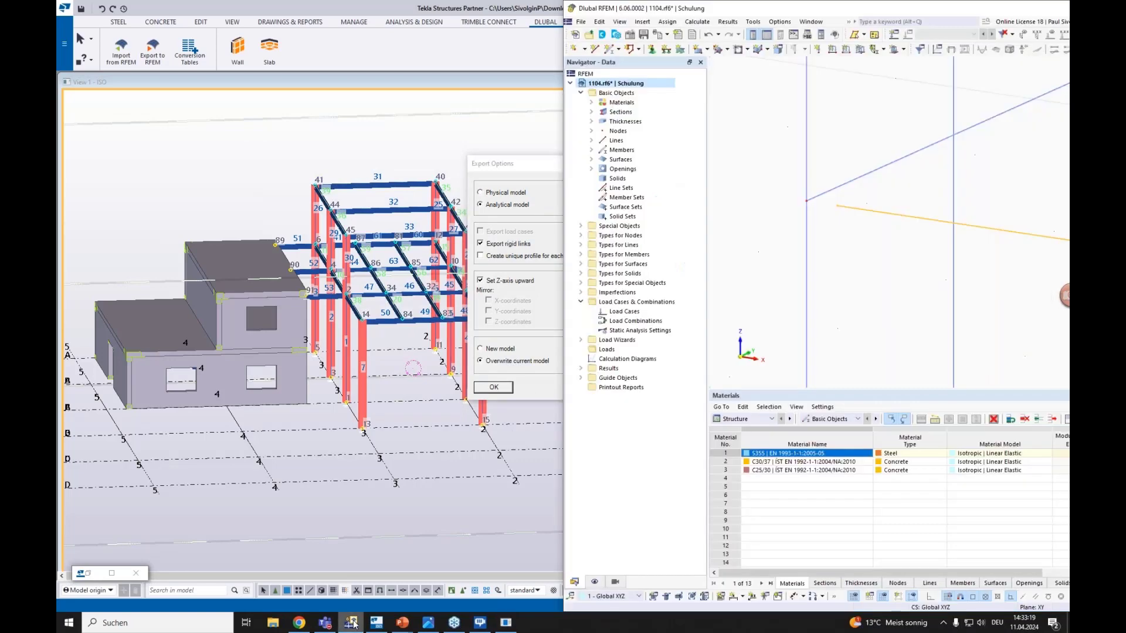
scroll(857, 253, down, 3)
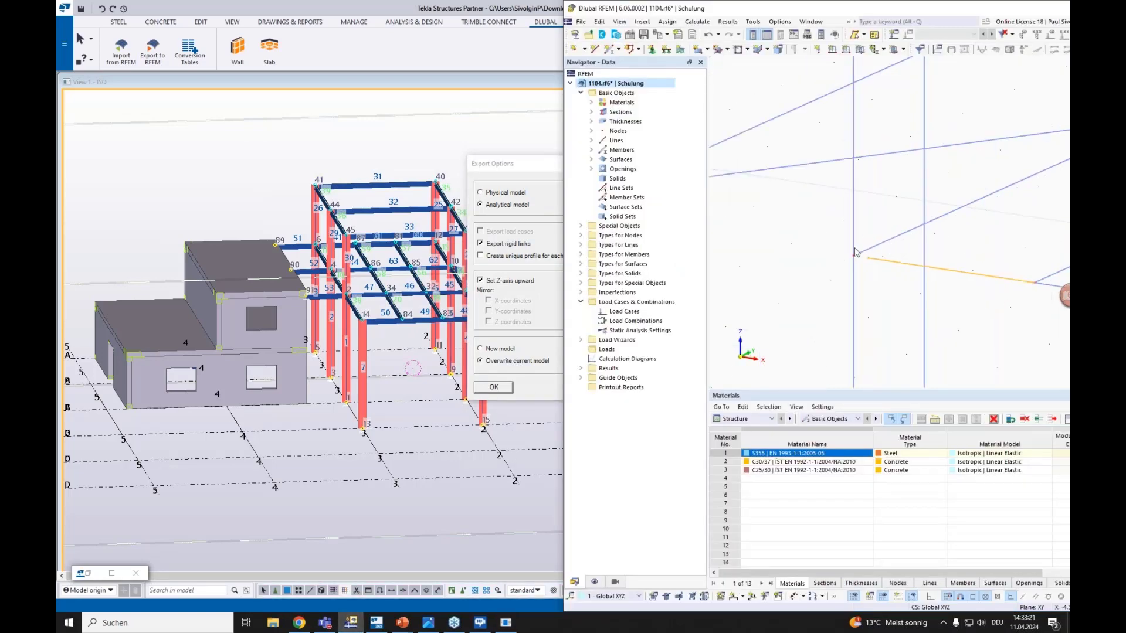
click(537, 372)
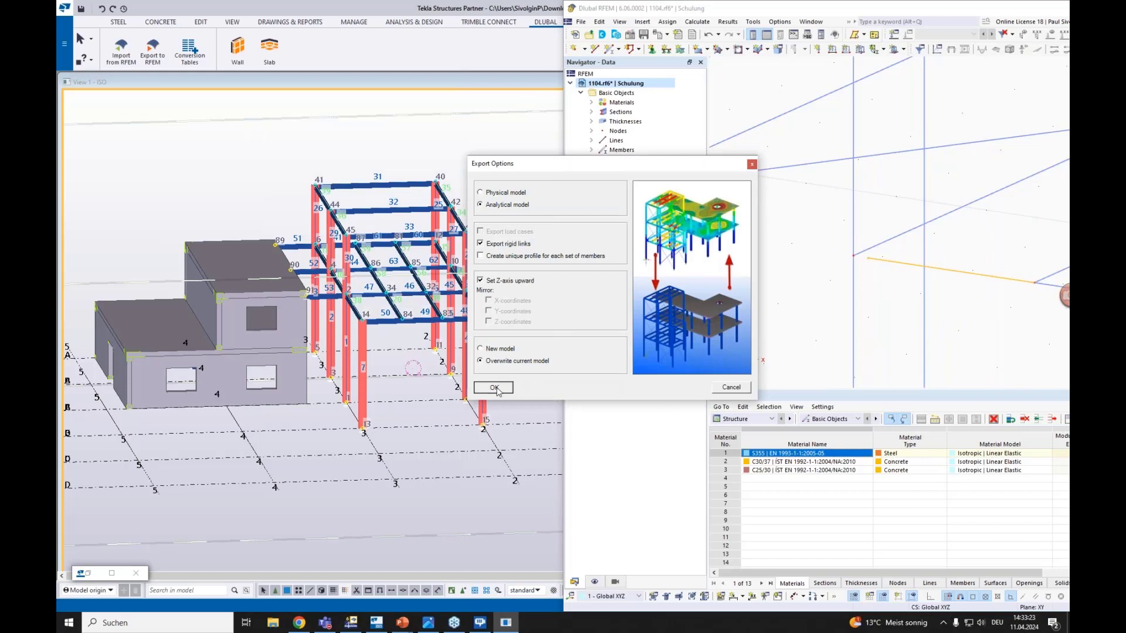
click(493, 387)
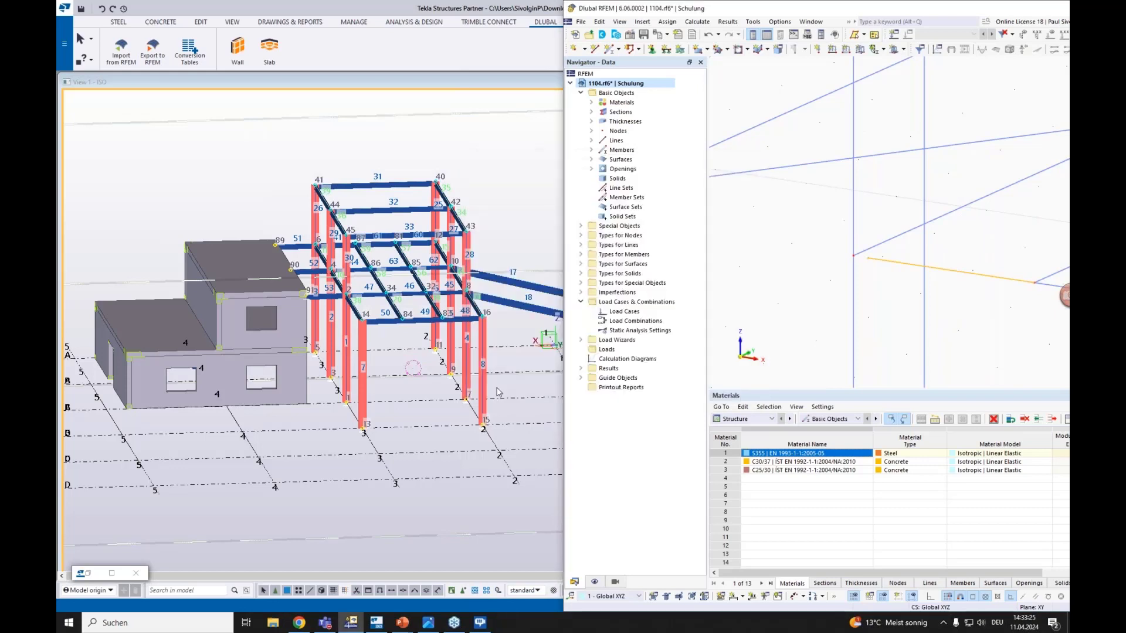
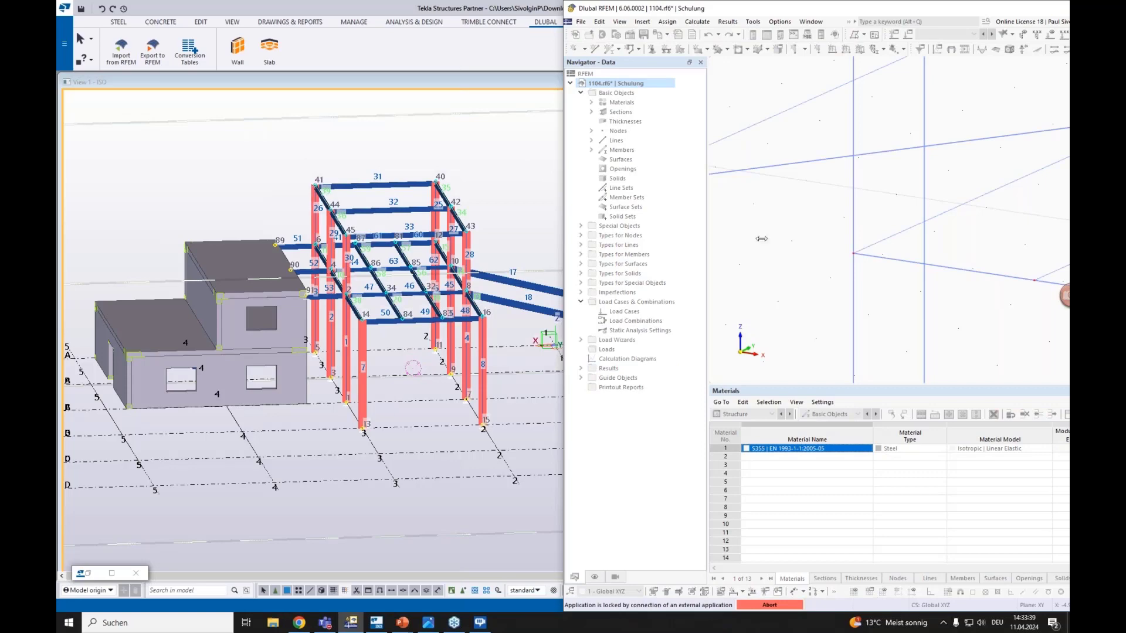
Maximize the RFEM window and display the exported steel frame as a solid rendered model.
double_click(981, 12)
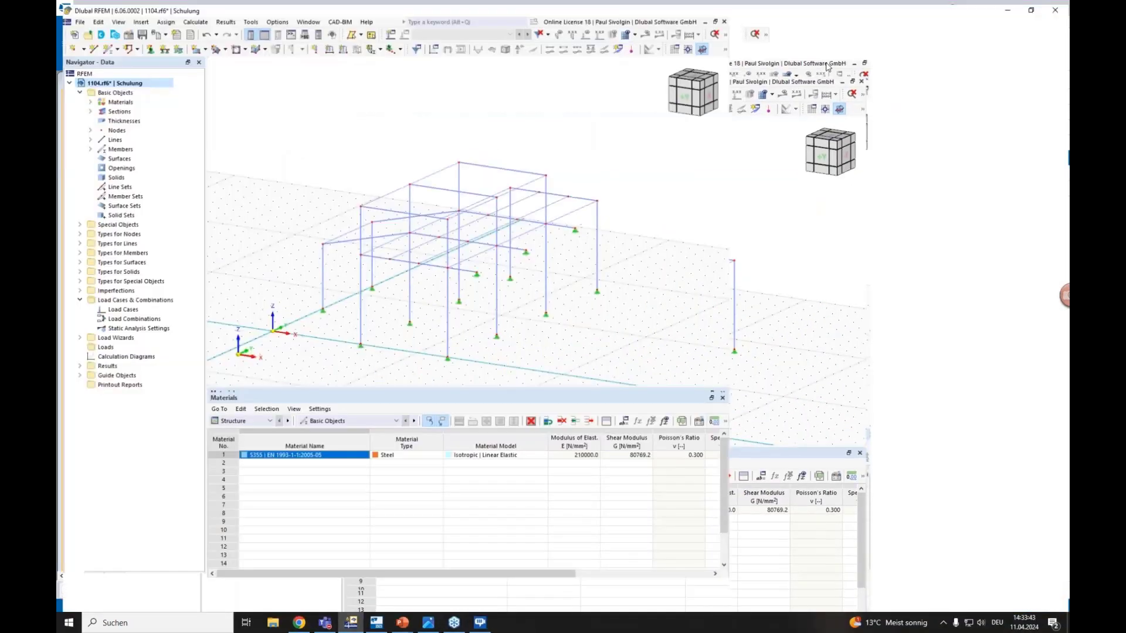
ctrl+middle_drag(780, 120, 853, 158)
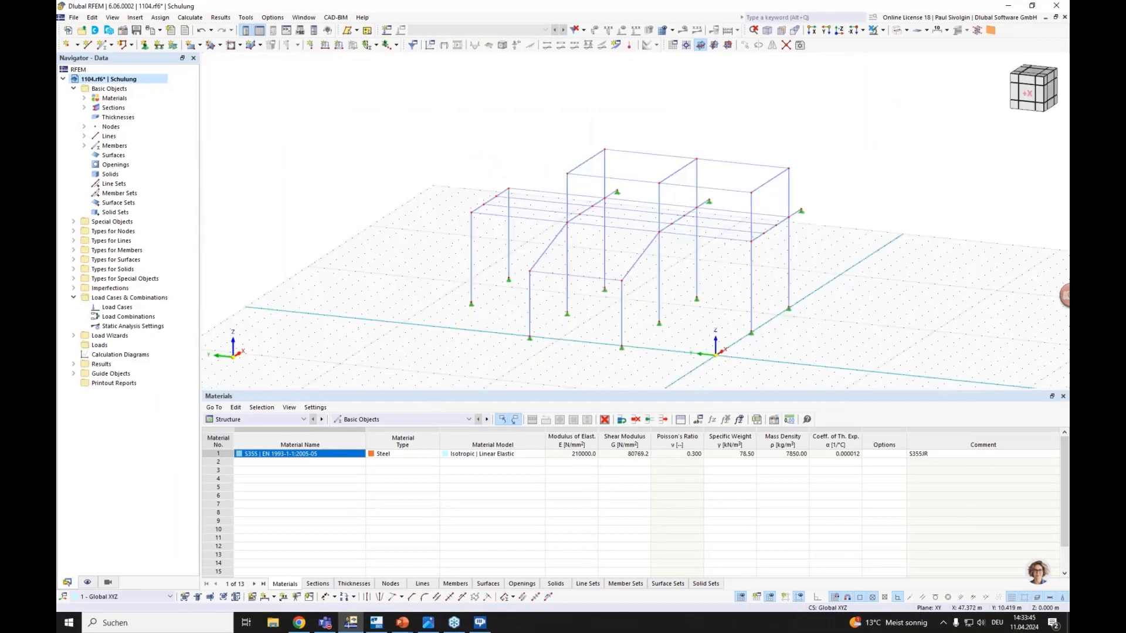
click(896, 33)
scroll(721, 289, up, 3)
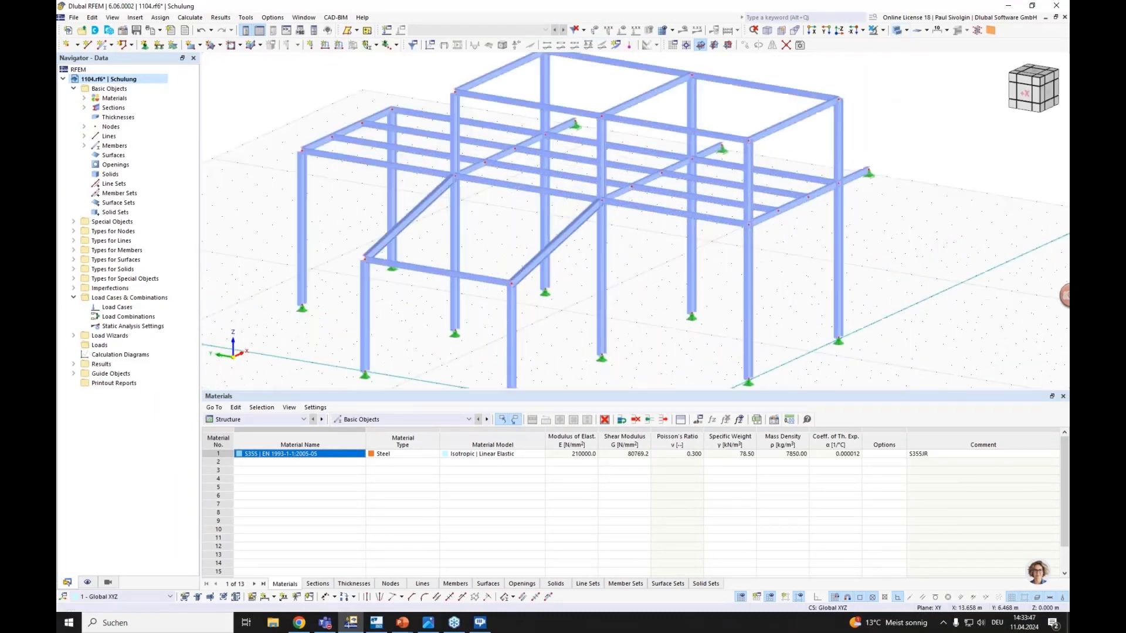
middle_drag(607, 359, 608, 291)
scroll(608, 291, down, 2)
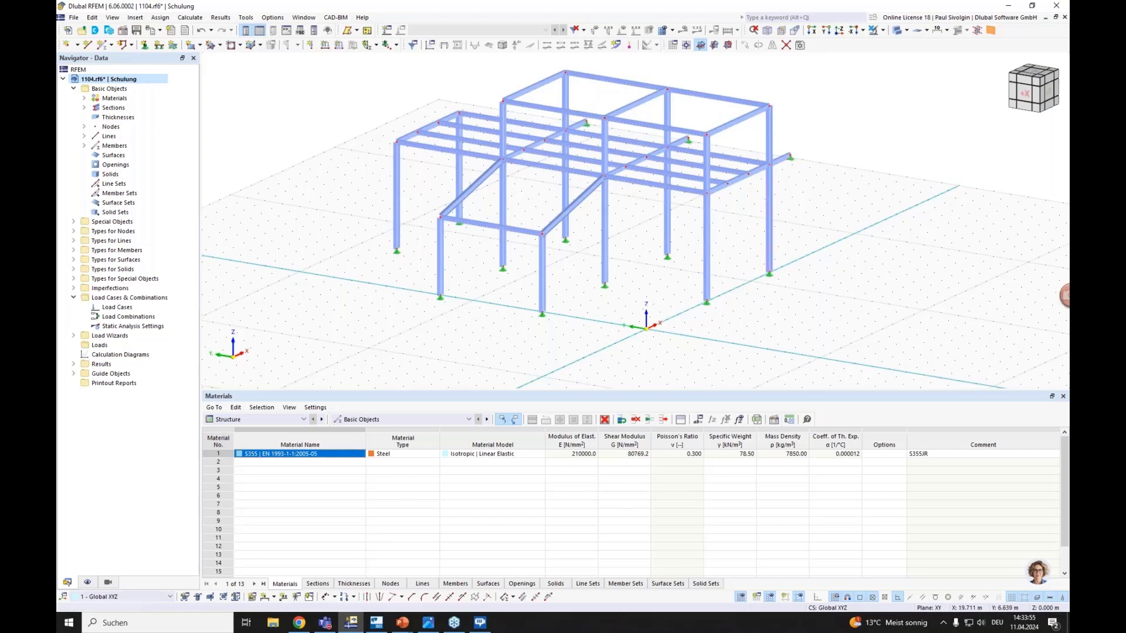
Check the exported members by colouring them by section, by member type and by material.
click(87, 583)
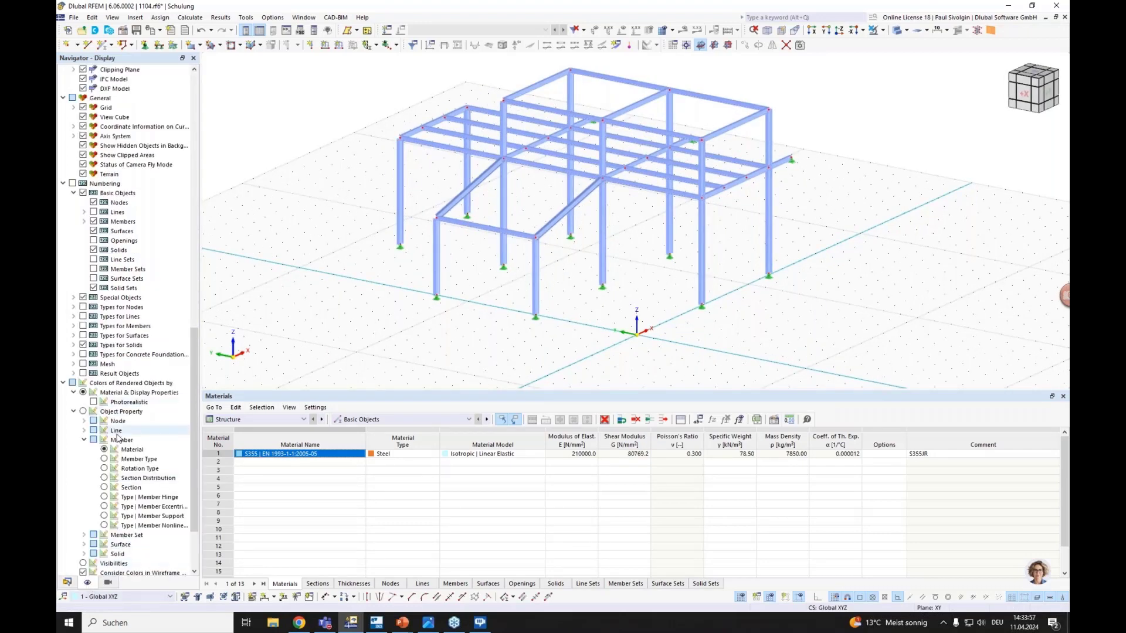
click(104, 487)
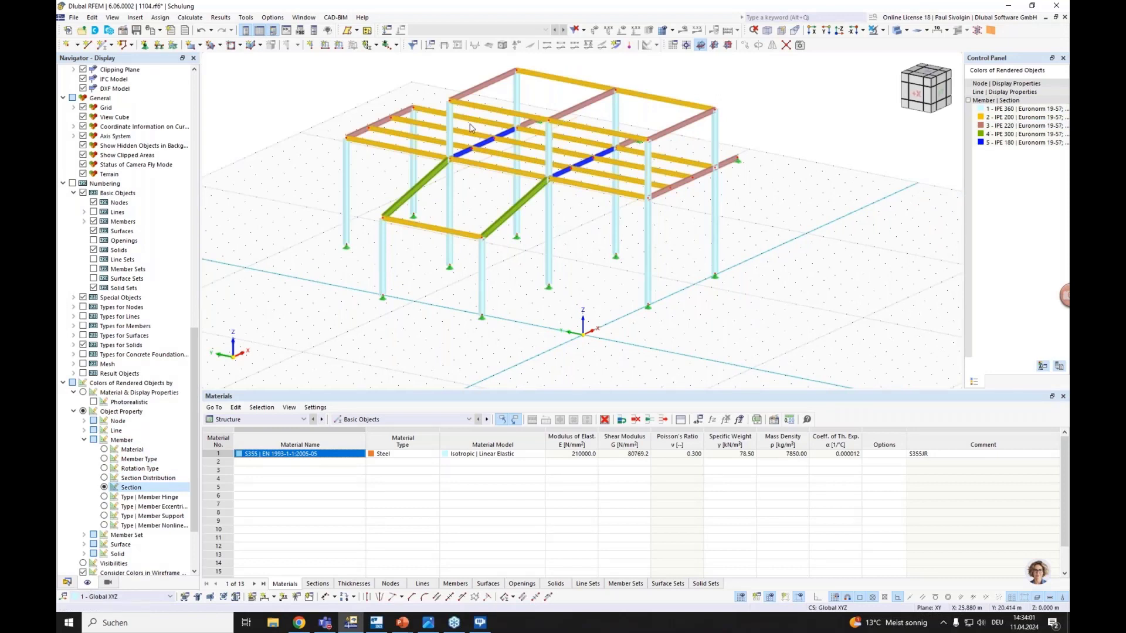
click(104, 459)
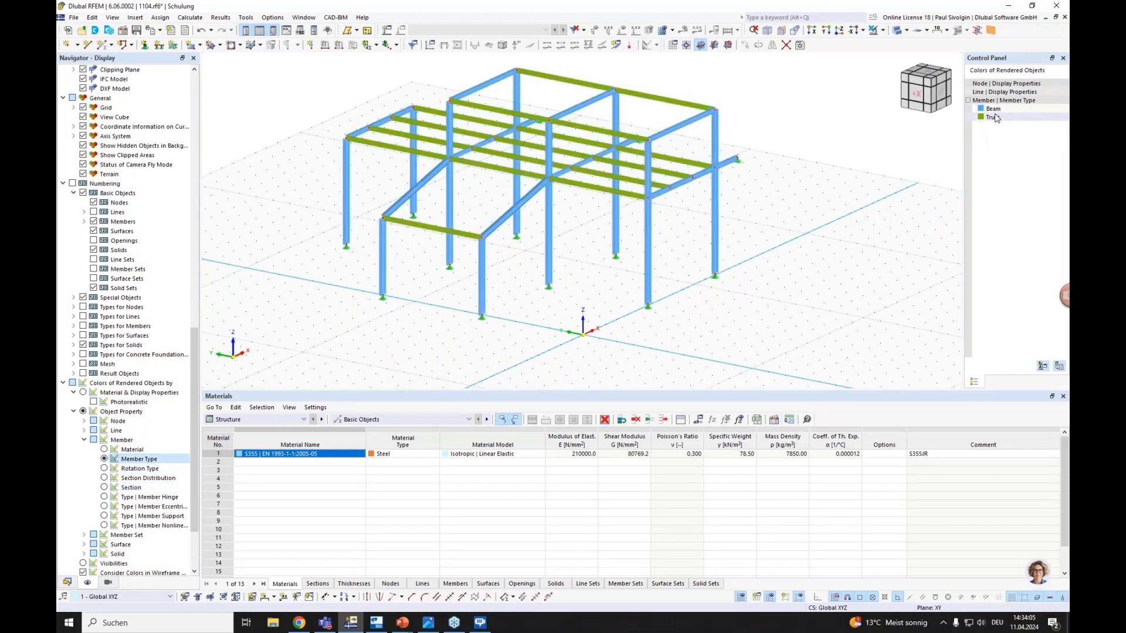
click(105, 449)
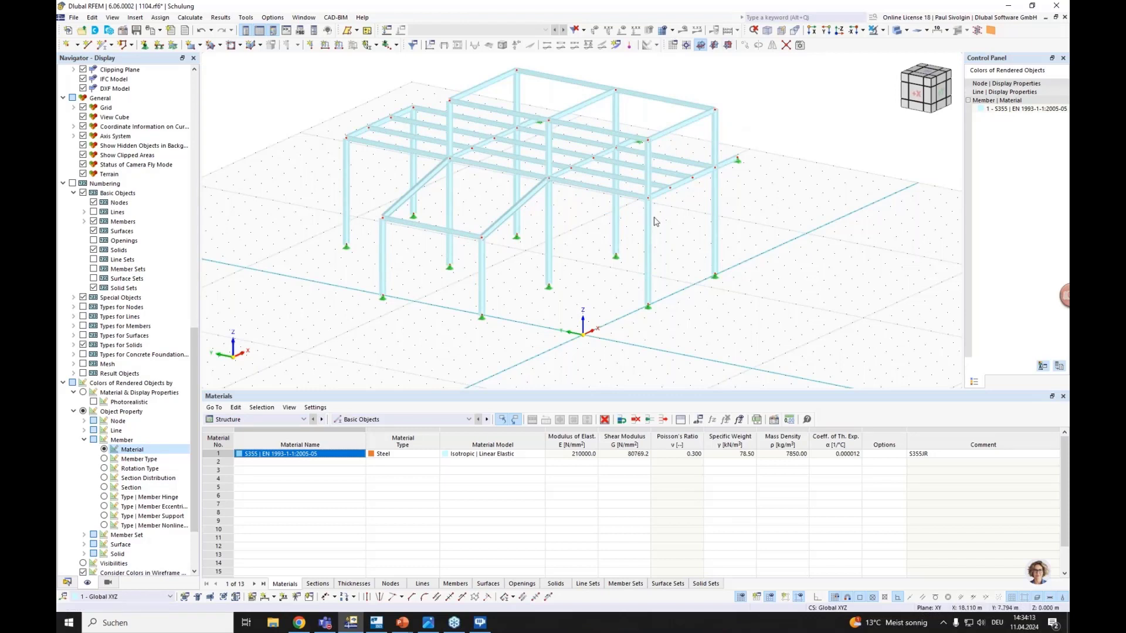
Colour the rendered members by member type.
click(66, 582)
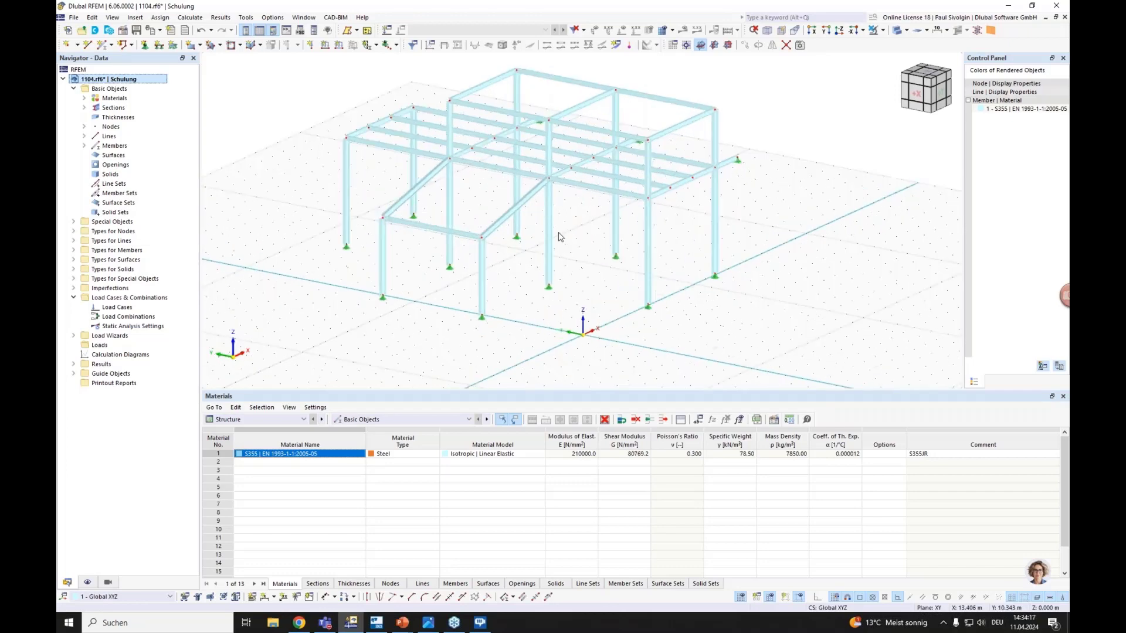
scroll(559, 237, down, 2)
click(88, 582)
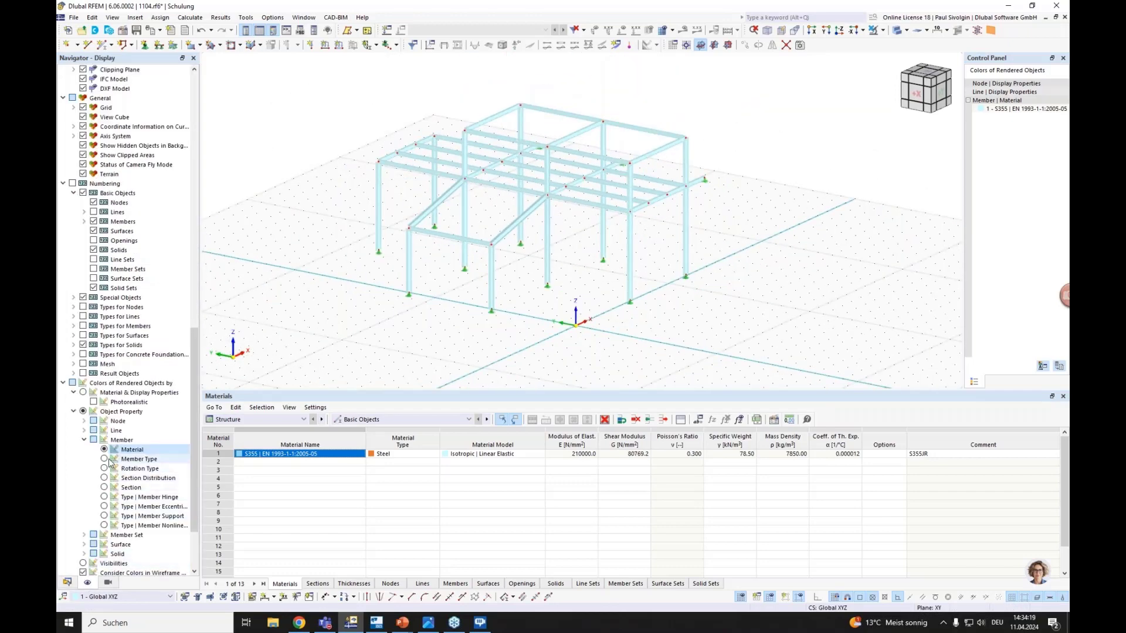
click(108, 461)
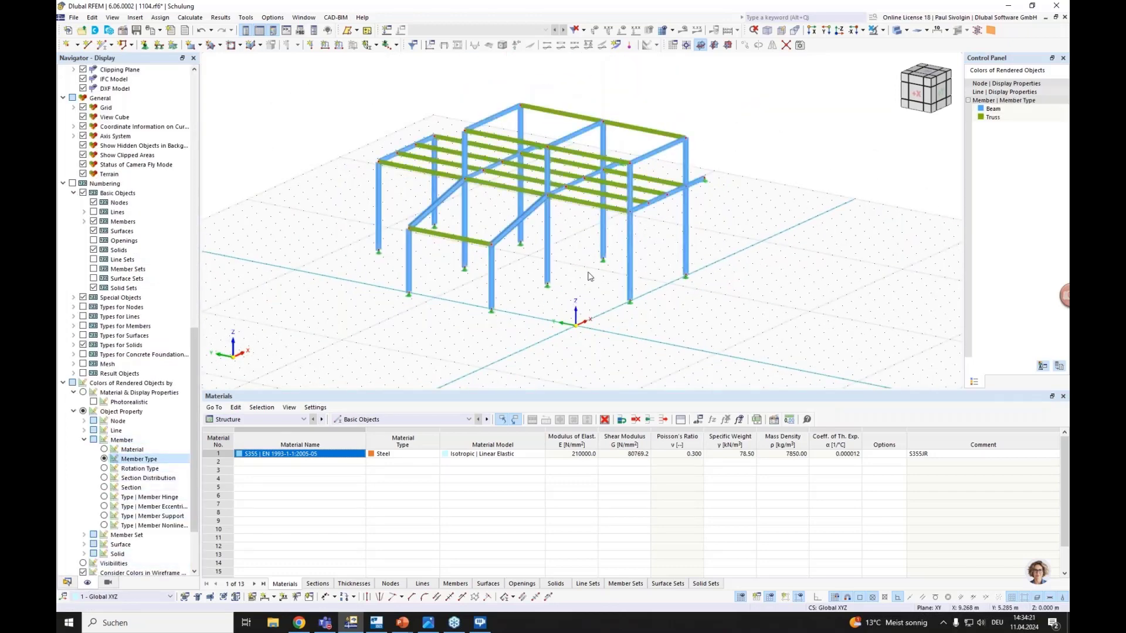
middle_drag(574, 150, 572, 176)
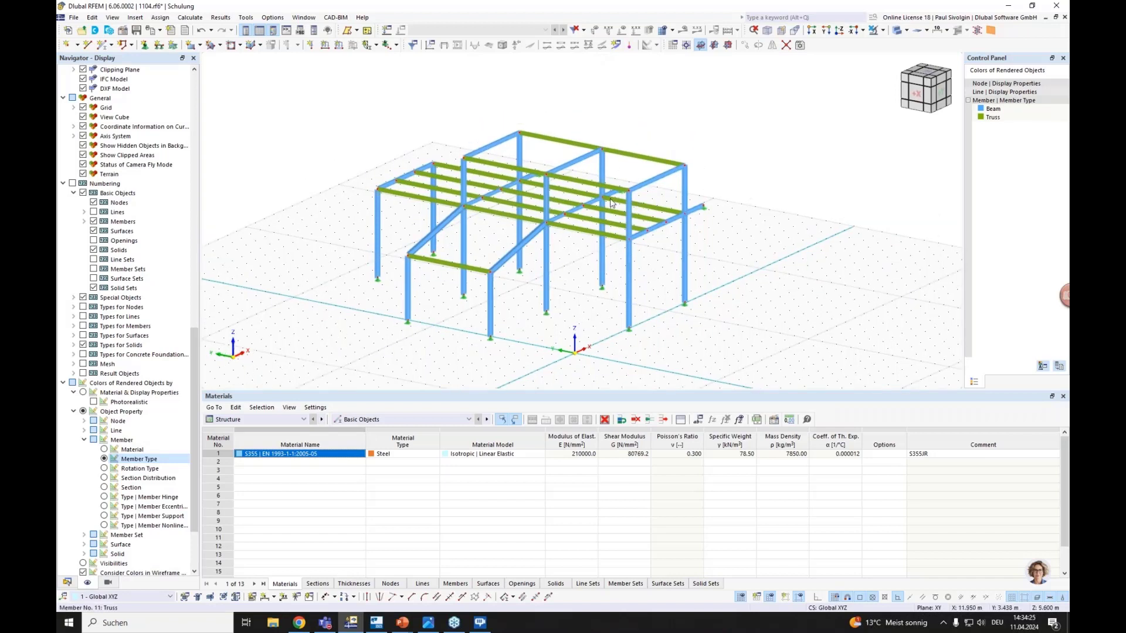
Start a new member and set its member type to Tension.
click(100, 47)
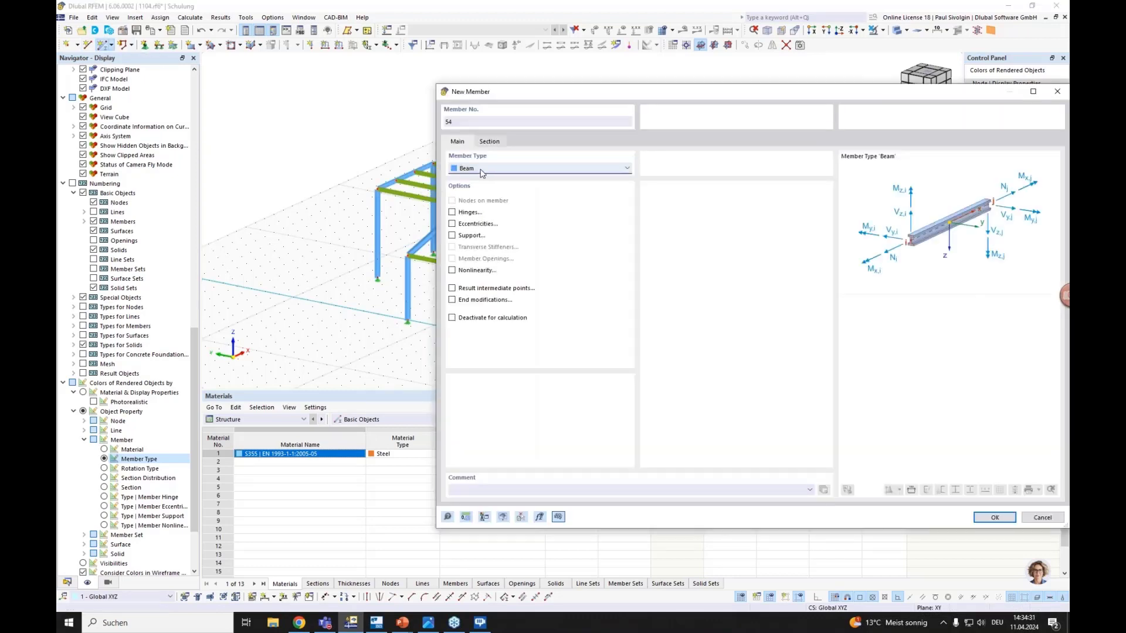
click(480, 169)
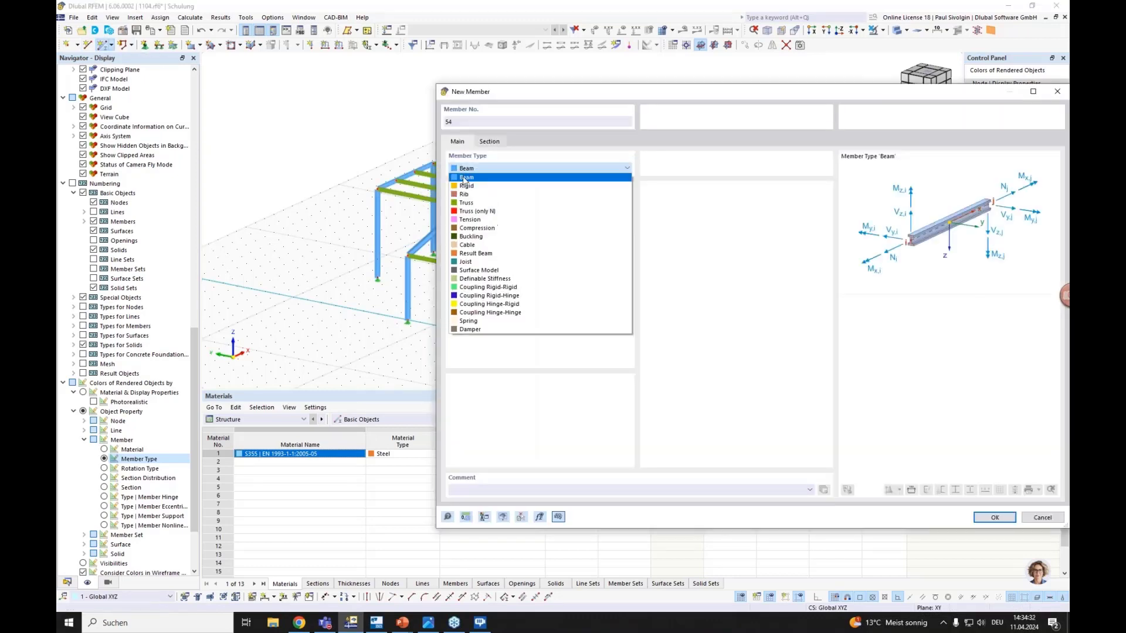
click(477, 221)
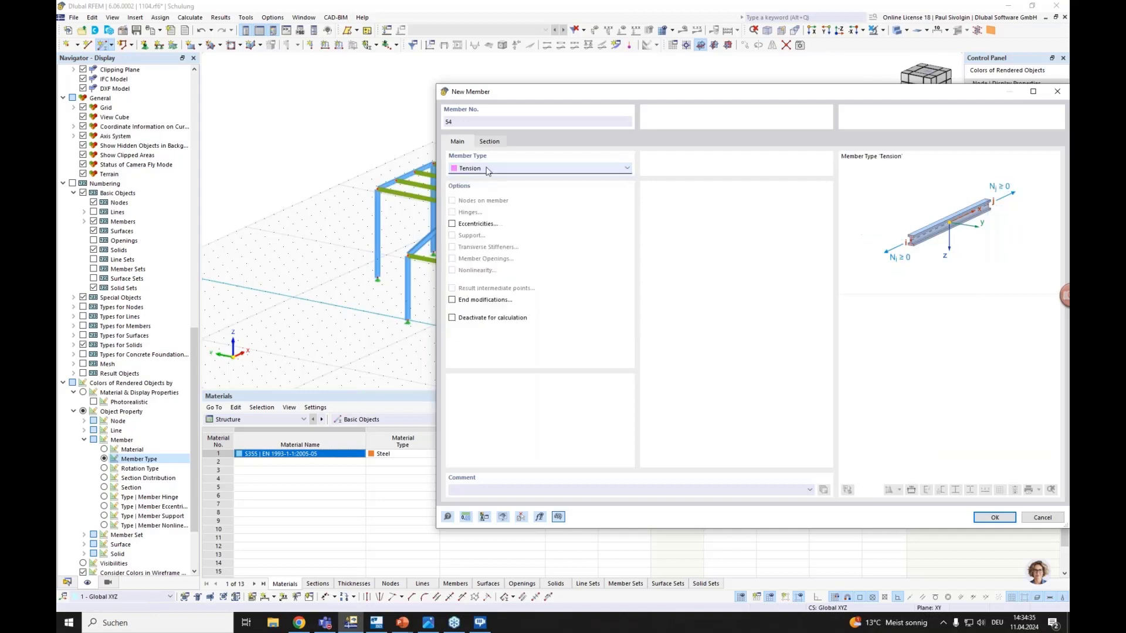
Assign the standardized round bar section R 20 in S355 to the new tension member and accept its settings.
click(489, 141)
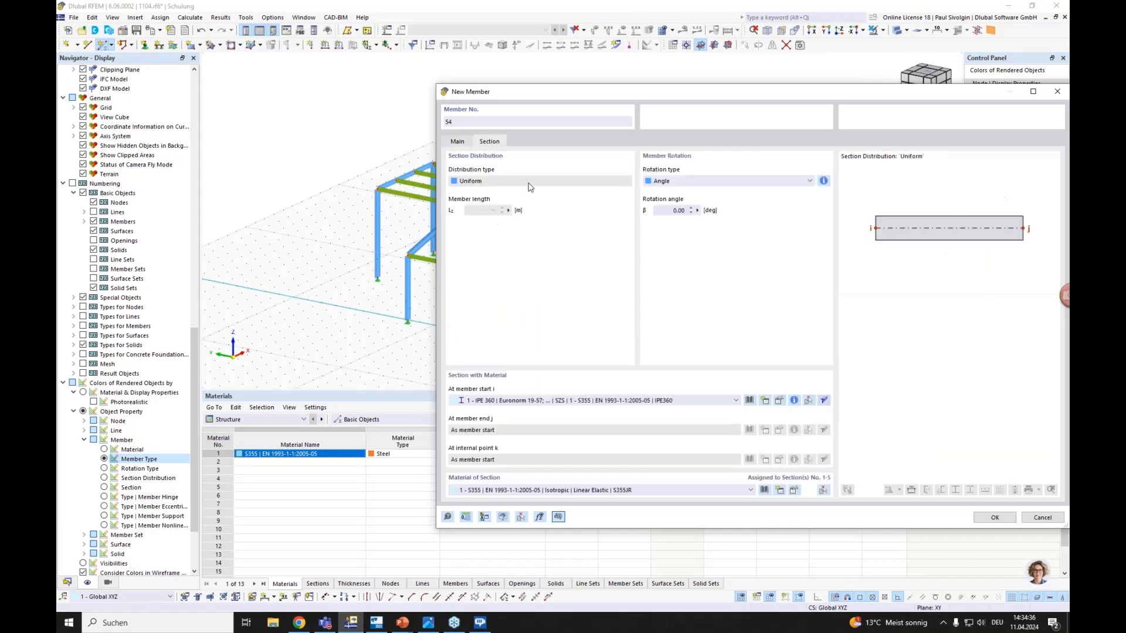
click(749, 400)
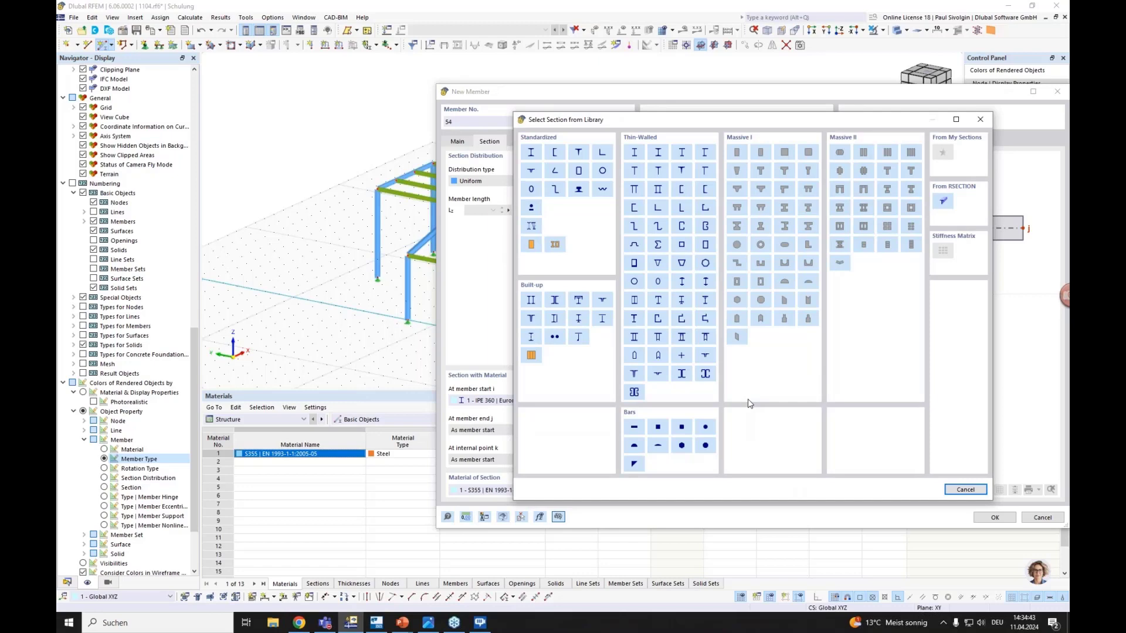
click(535, 212)
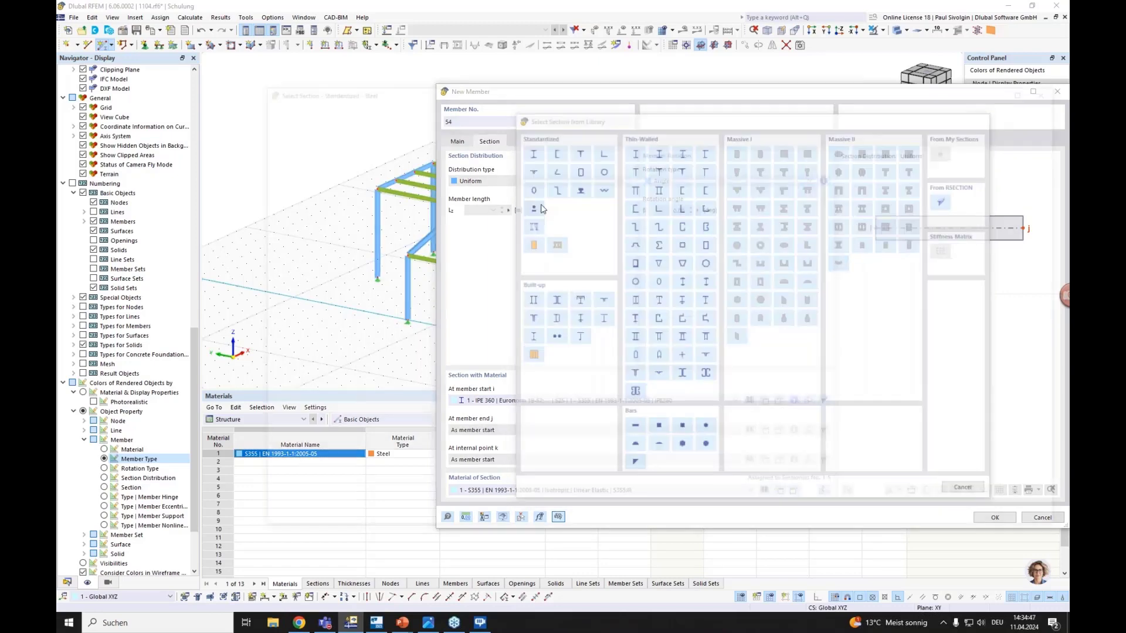
scroll(413, 216, down, 3)
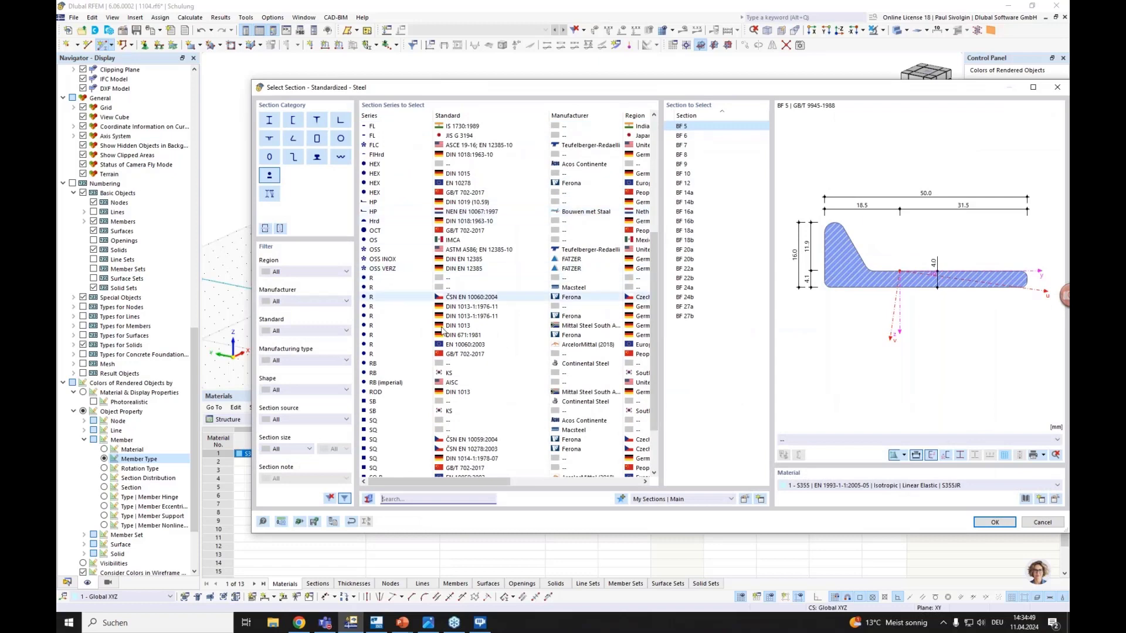
click(412, 280)
click(690, 222)
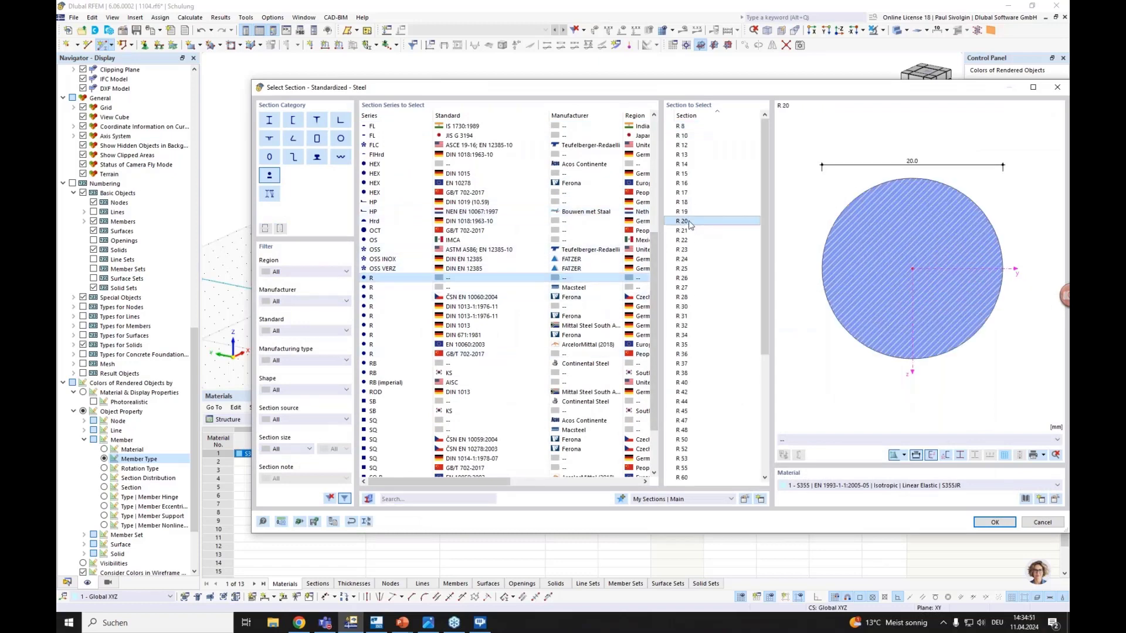
click(994, 522)
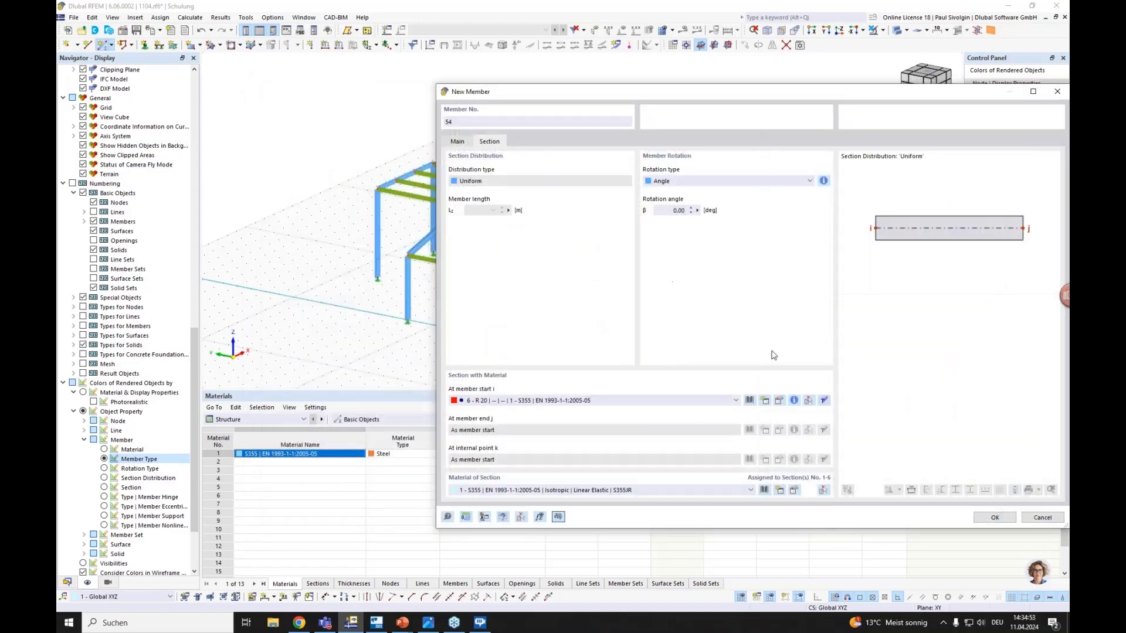
click(992, 518)
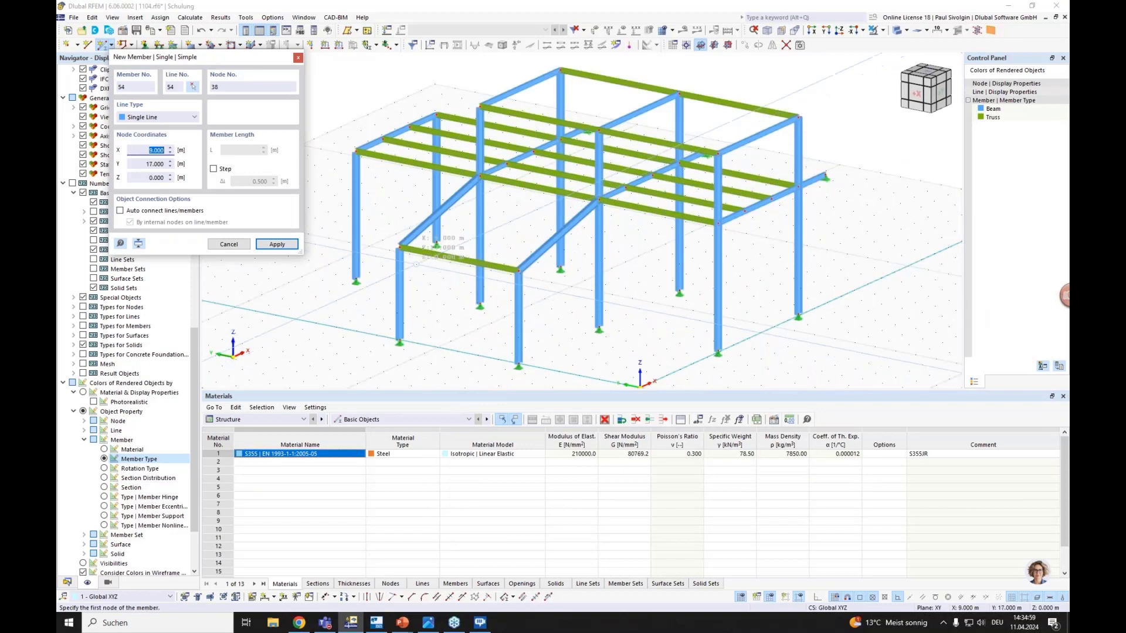
Draw crossed tension members in the vertical bay under the low eaves beam and in the adjoining sloping roof bay.
click(514, 272)
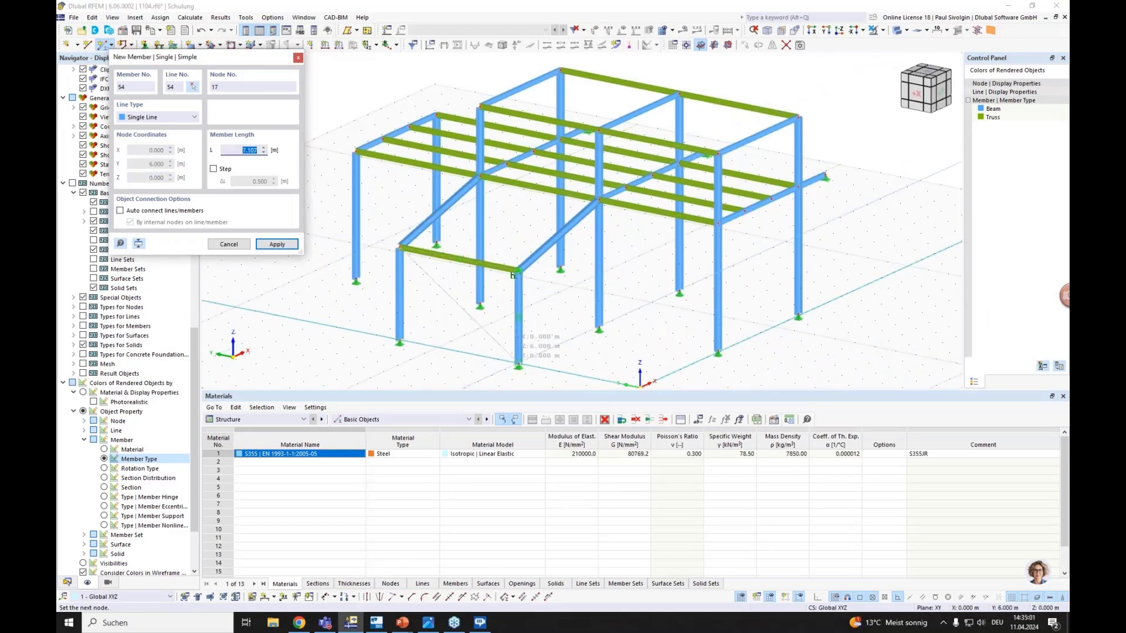
click(517, 362)
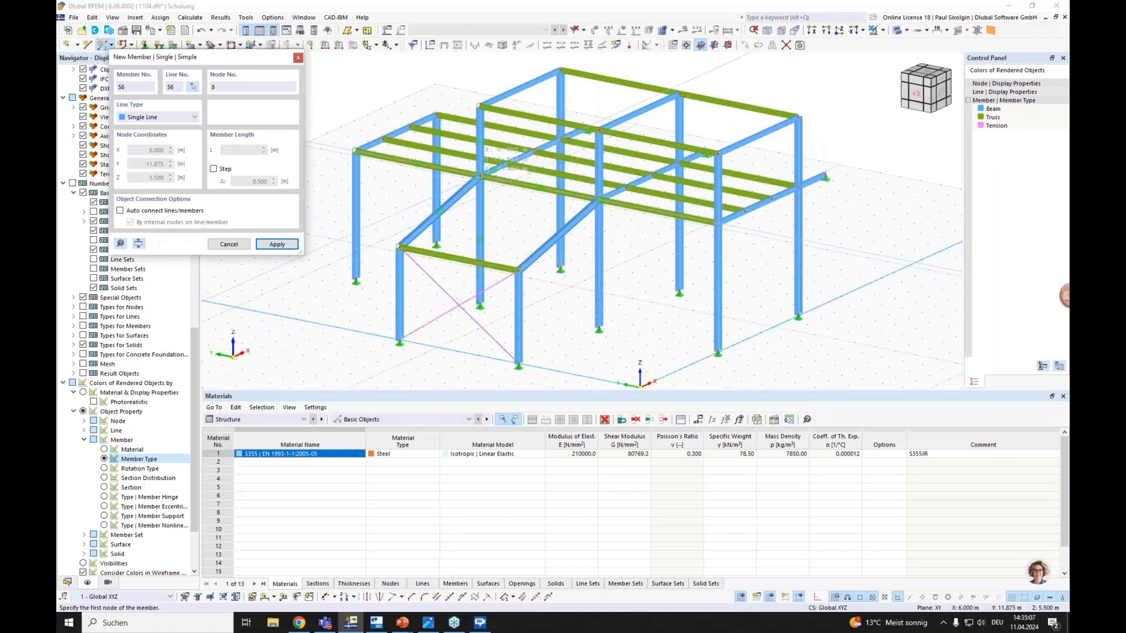
click(480, 176)
click(519, 271)
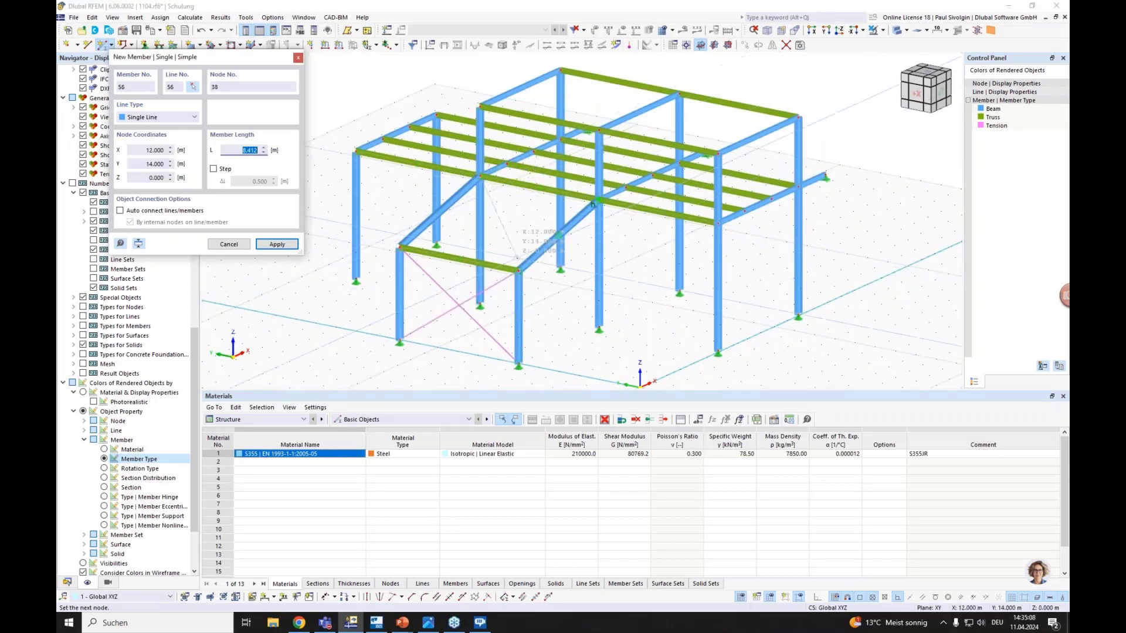
click(398, 251)
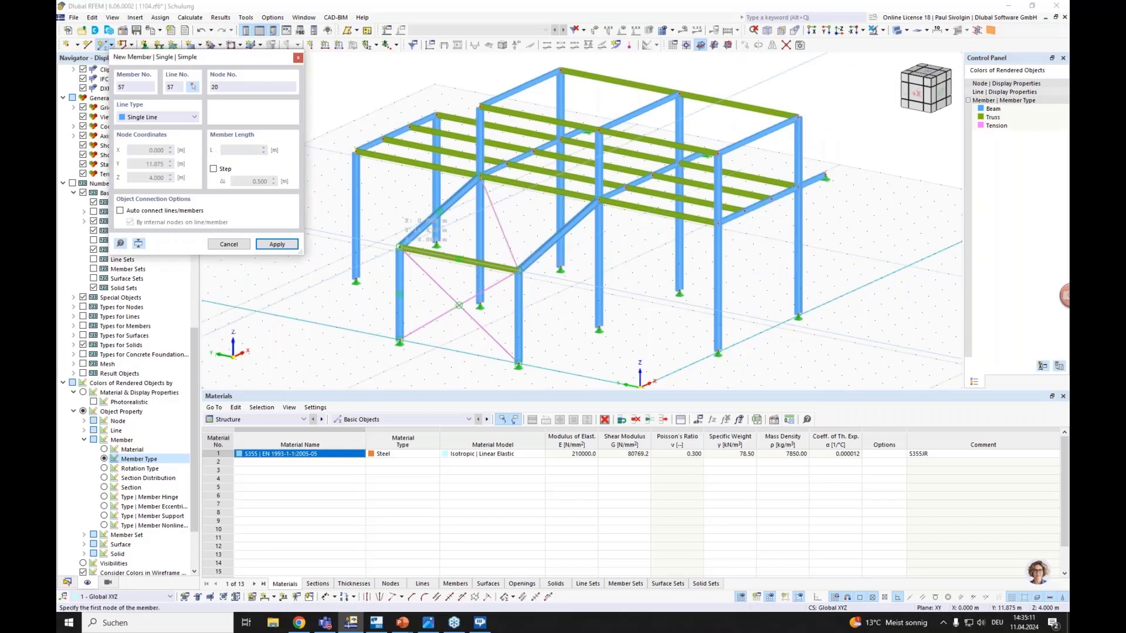
click(599, 200)
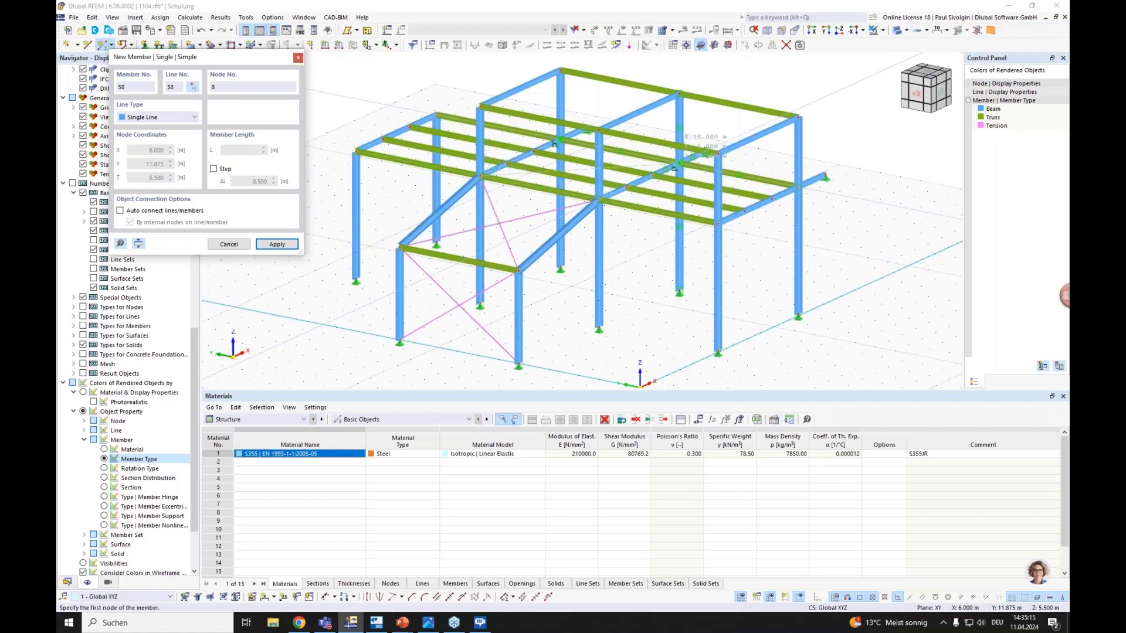
Draw crossed tension members in the horizontal bay behind the sloping beams, between the inner column lines.
click(688, 164)
click(680, 164)
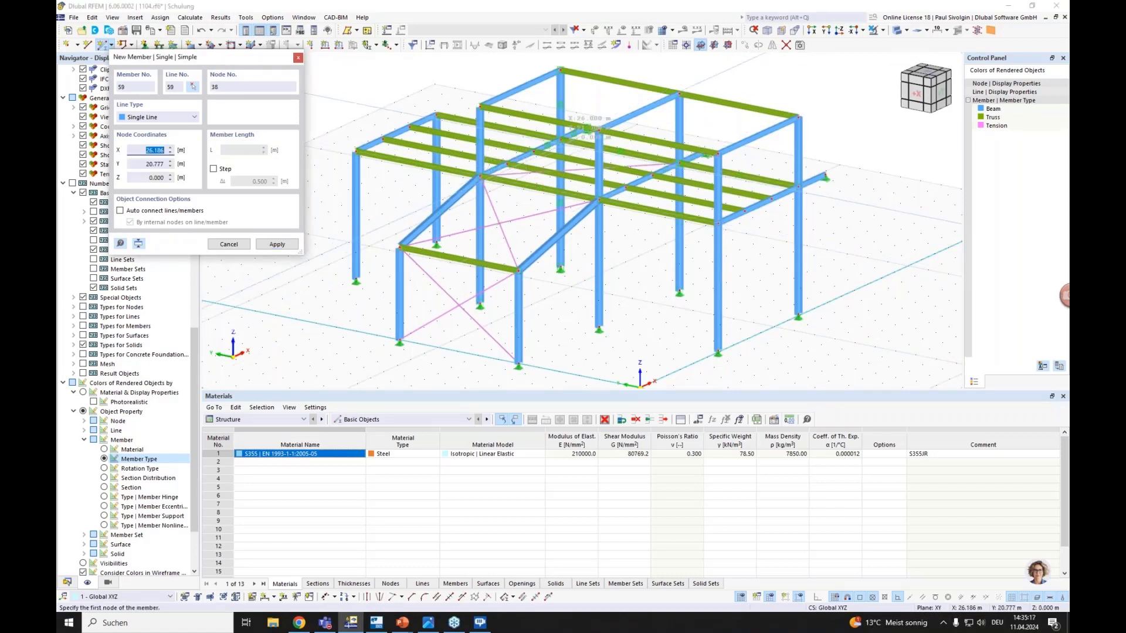
click(560, 140)
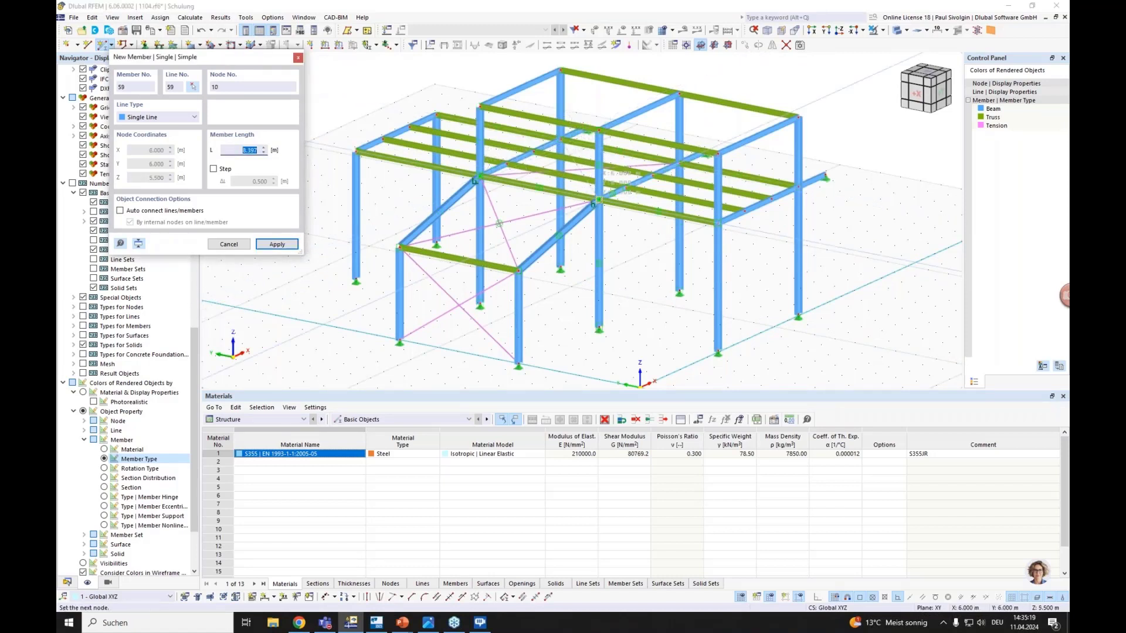
Finish the roof bay's crossing tension member and add two crossing tension diagonals between the adjacent columns at X 12 m.
click(599, 199)
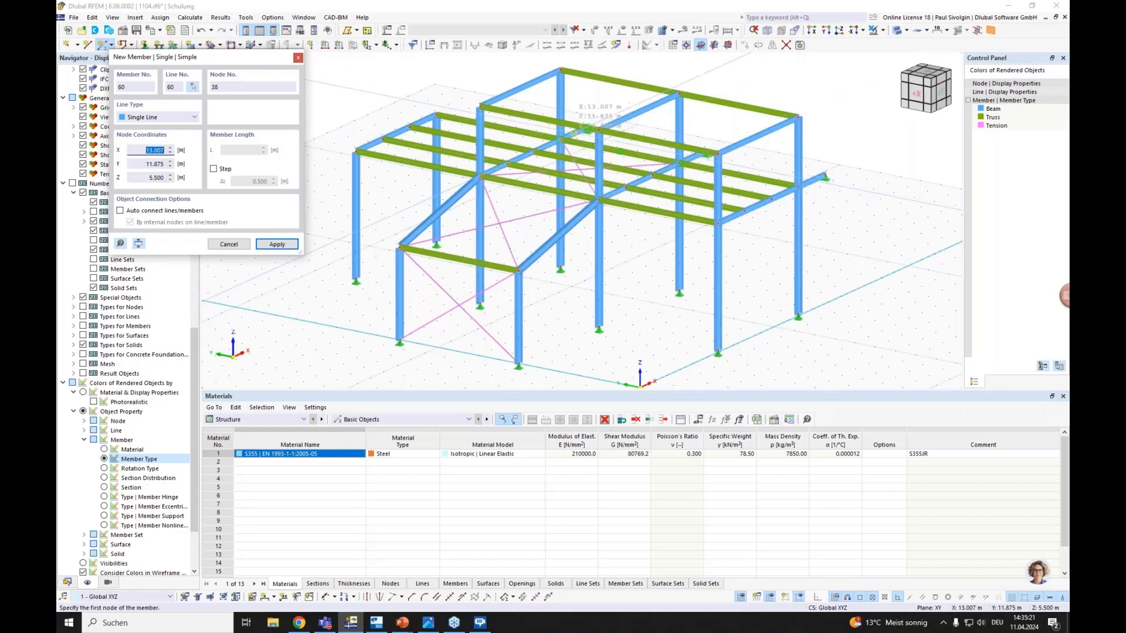
click(560, 139)
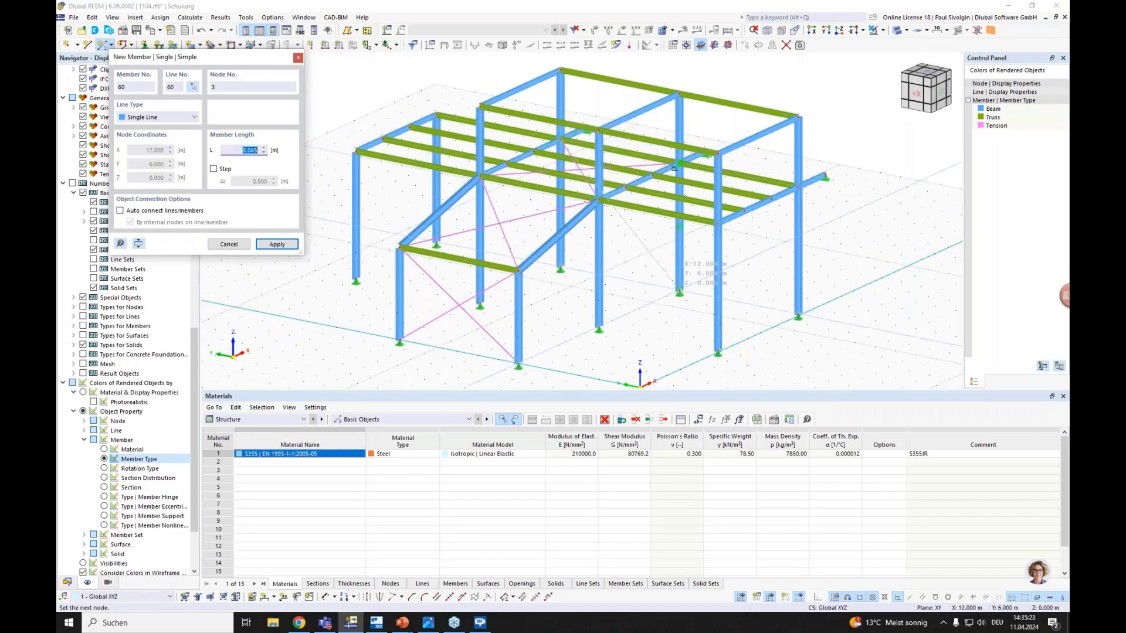
click(679, 292)
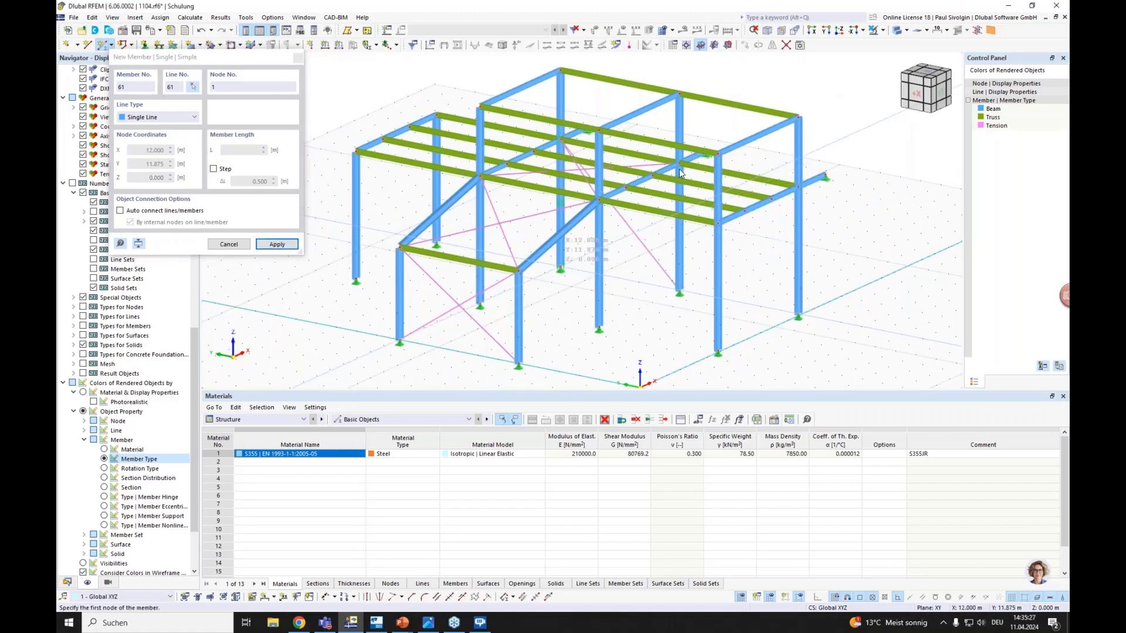
click(680, 173)
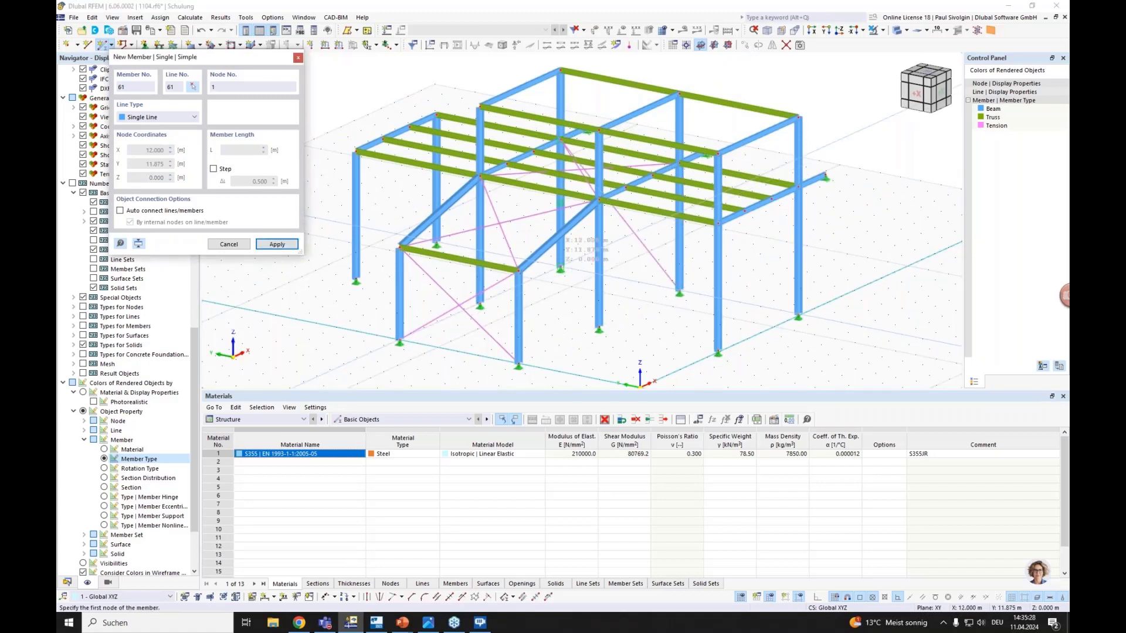
click(673, 261)
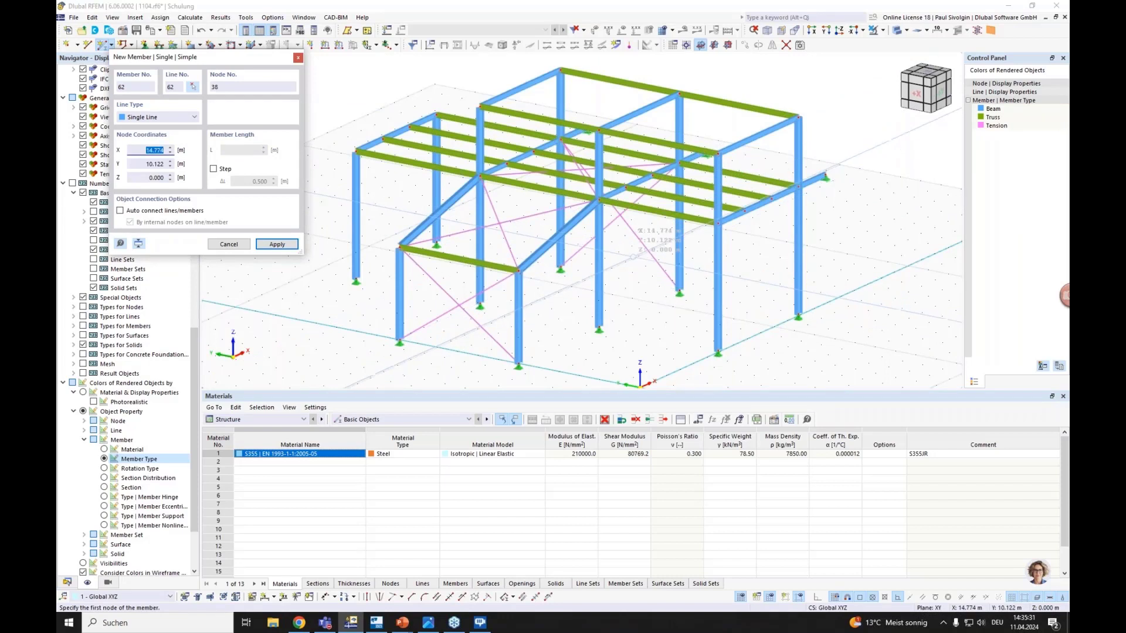
key(Escape)
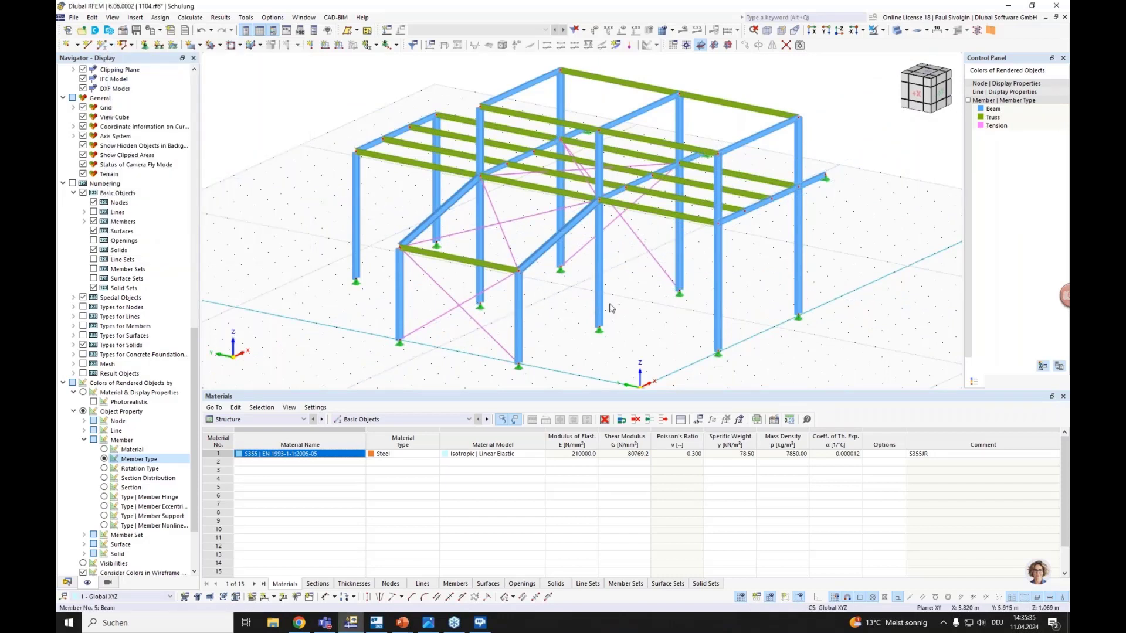
ctrl+middle_drag(624, 291, 635, 315)
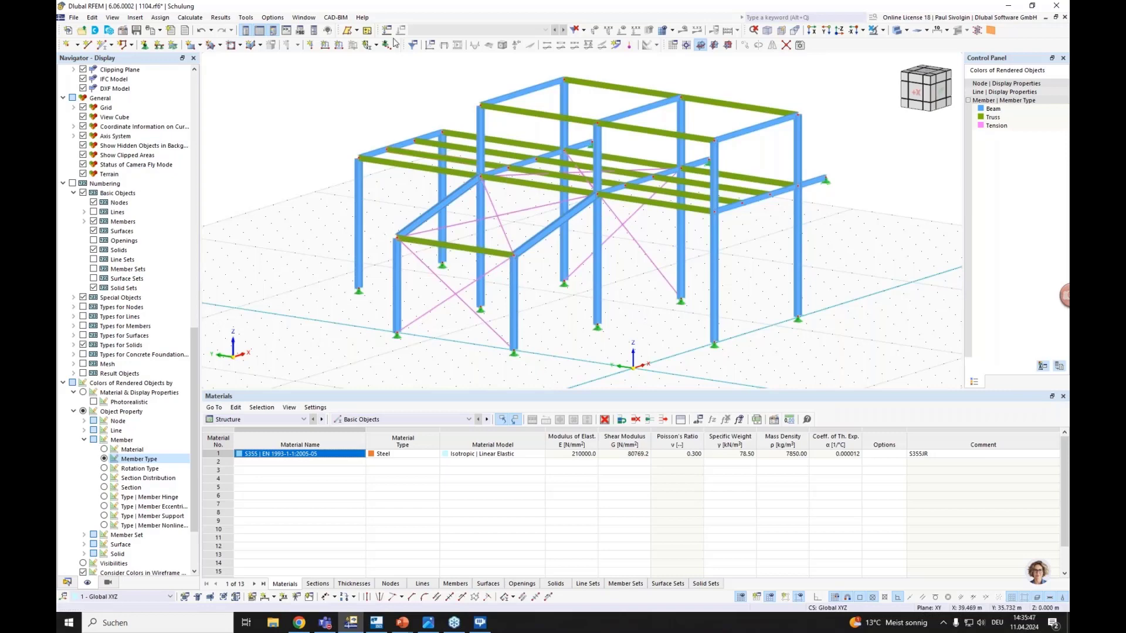
Activate the combination wizard and classification in the model's base data and accept saving the data.
click(123, 33)
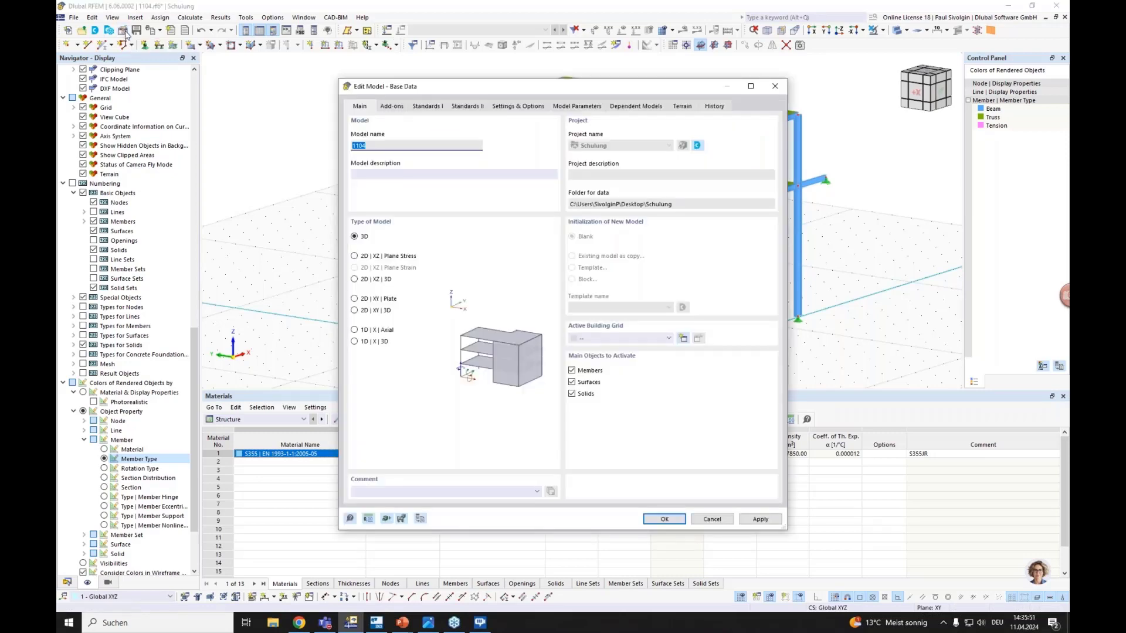
click(424, 108)
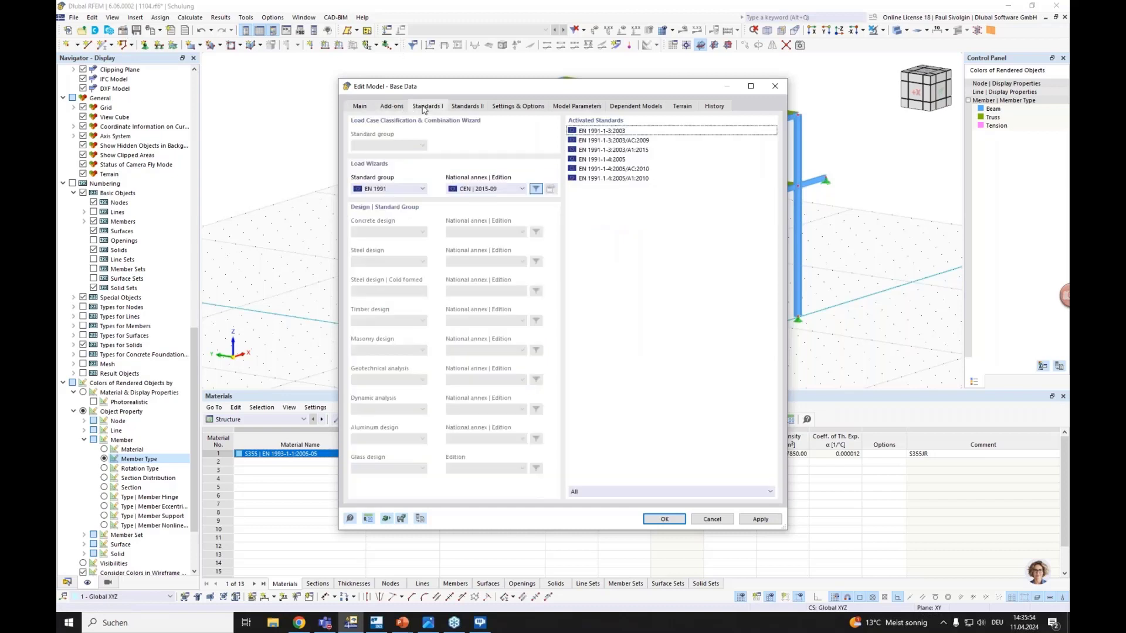
click(467, 108)
click(396, 109)
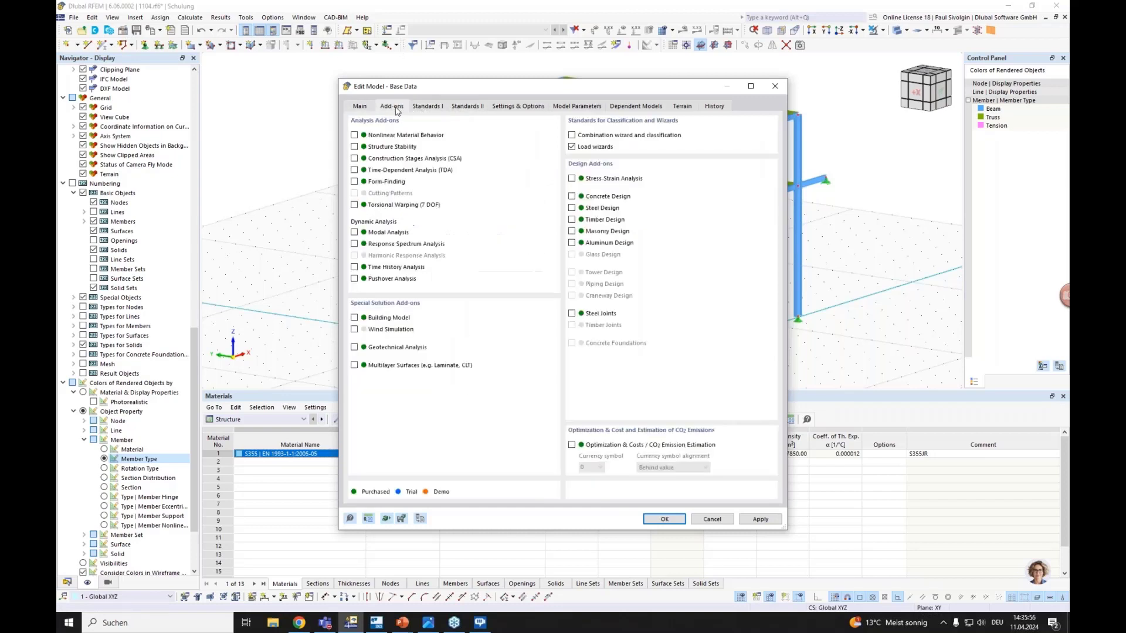
click(612, 136)
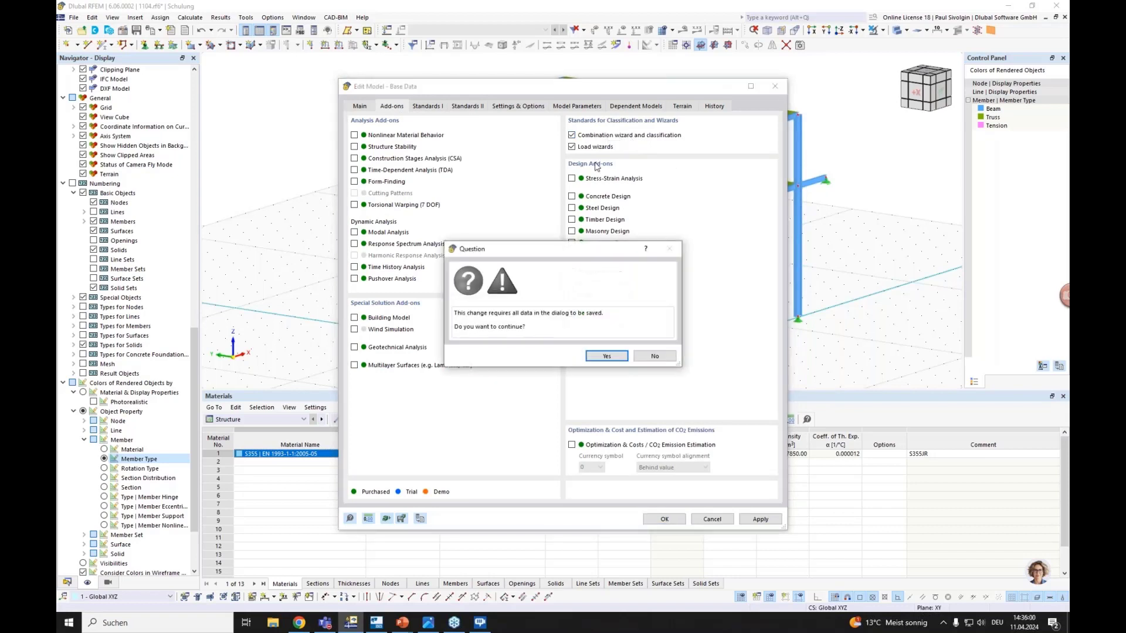
click(608, 357)
click(664, 519)
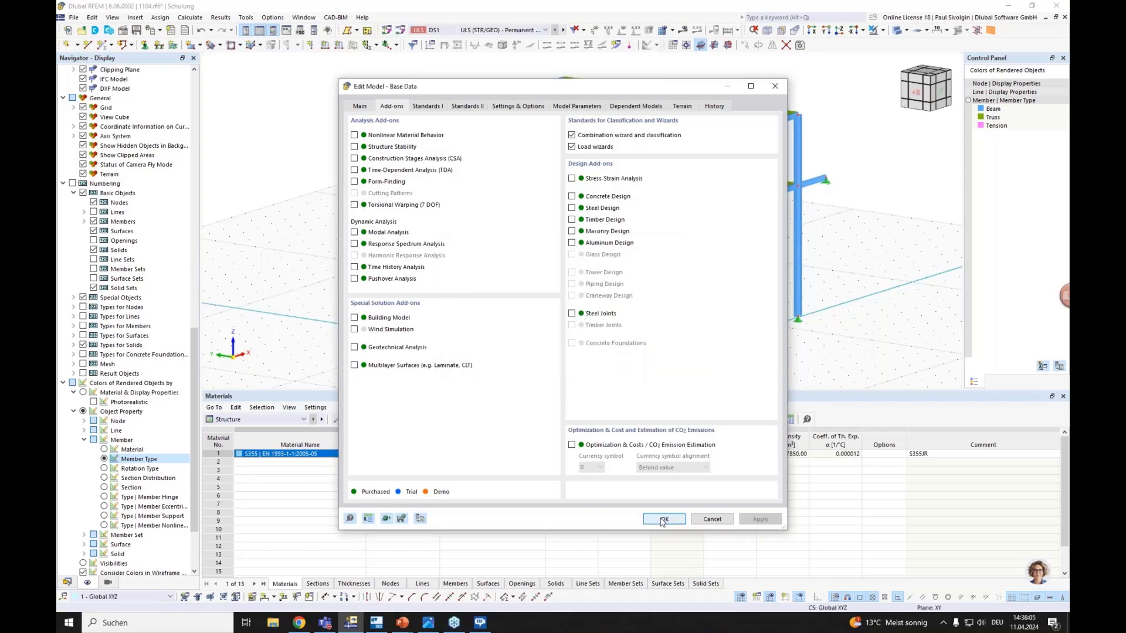
Set the EN 1990 national annex to DIN | 2012-08 for the load cases and combinations and enable the combination wizard.
click(67, 582)
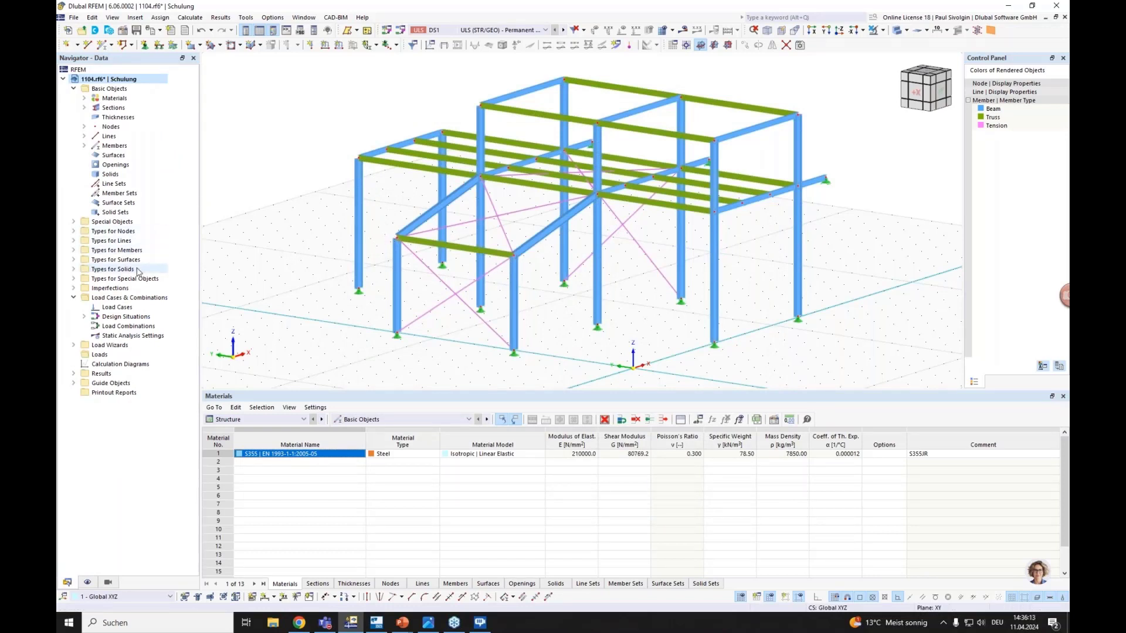
right_click(111, 299)
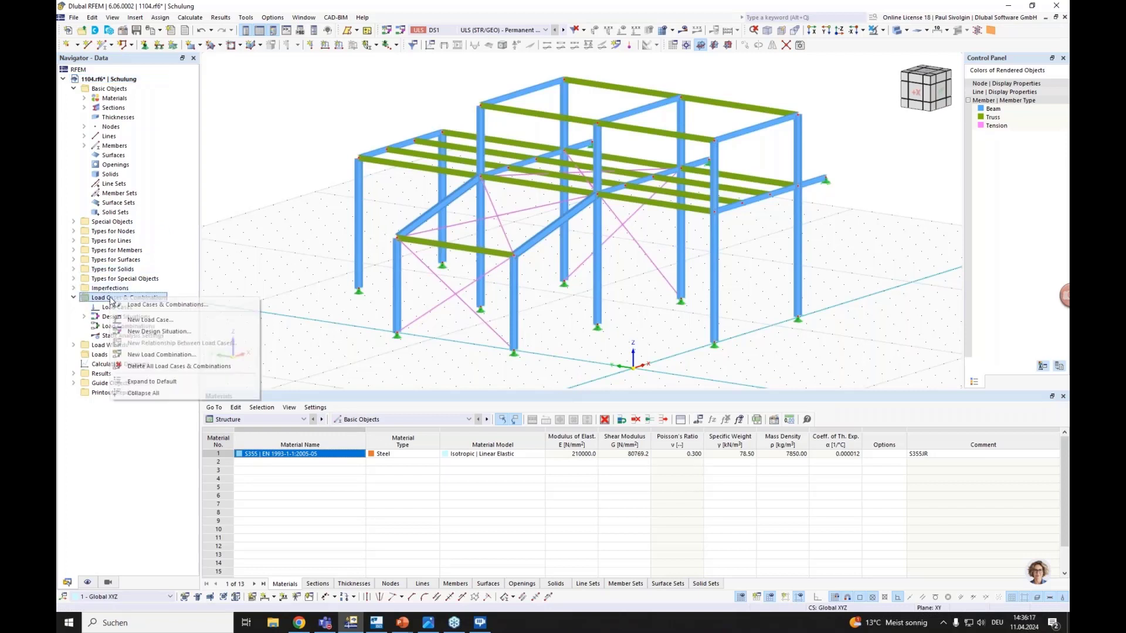
click(136, 306)
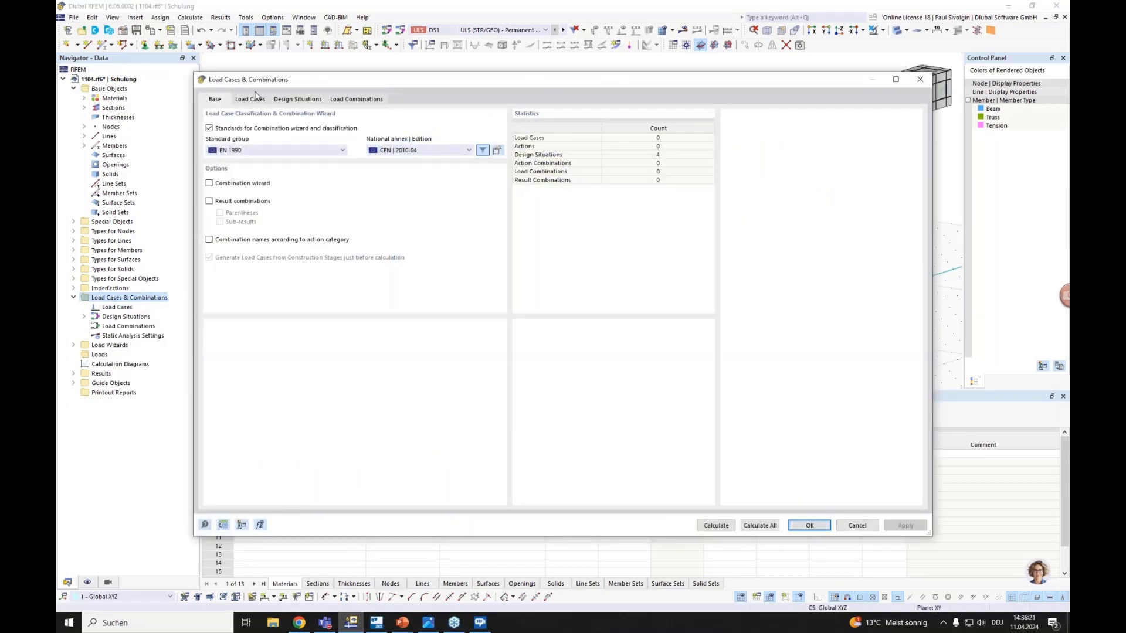
click(421, 151)
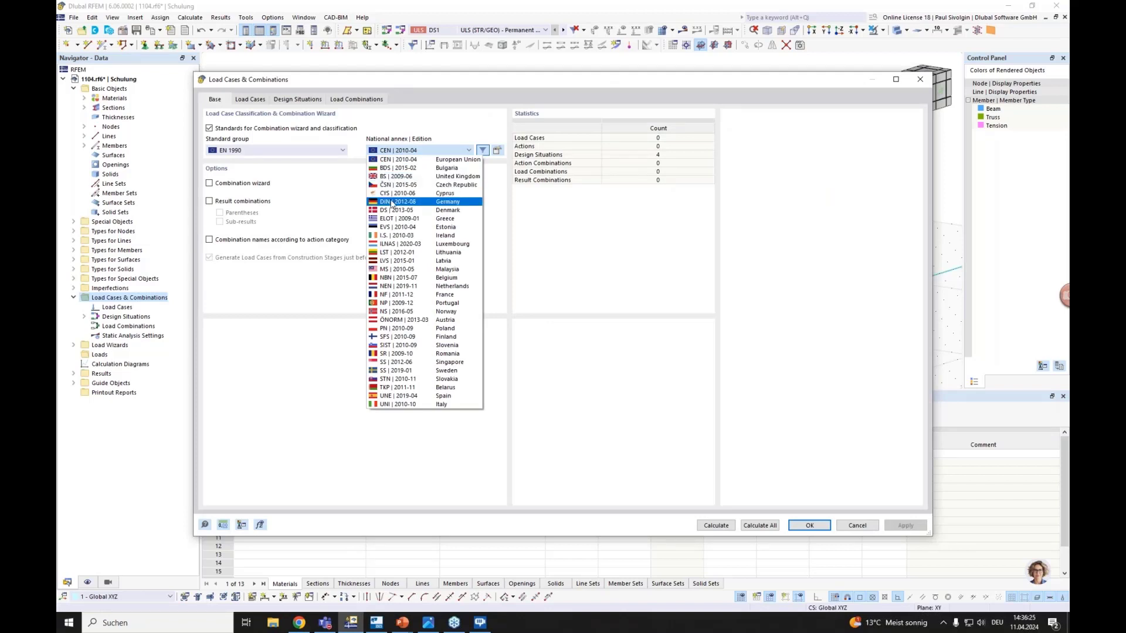
click(392, 202)
click(606, 379)
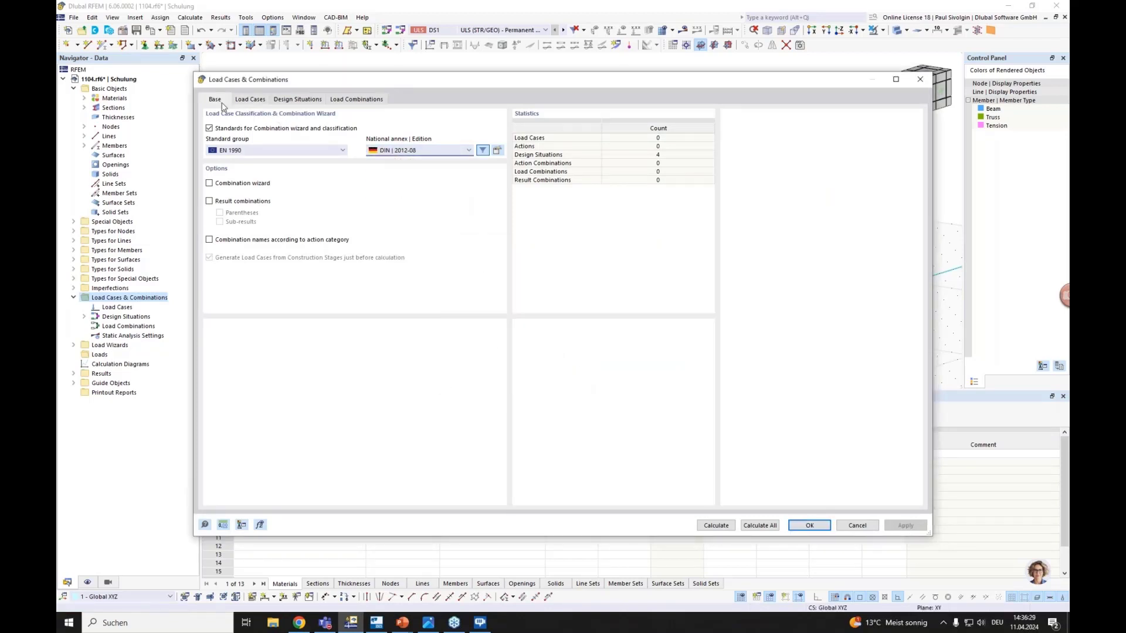
click(209, 183)
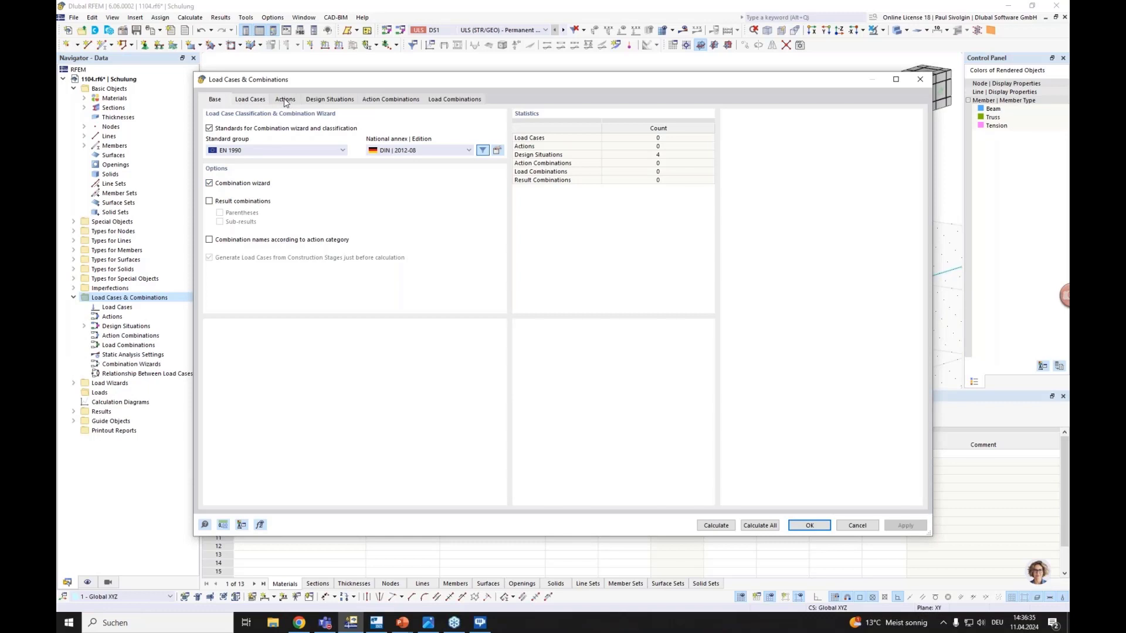
Create a permanent load case named "Self weight" with new static analysis settings Geometrically linear | Newton-Raphson.
click(249, 99)
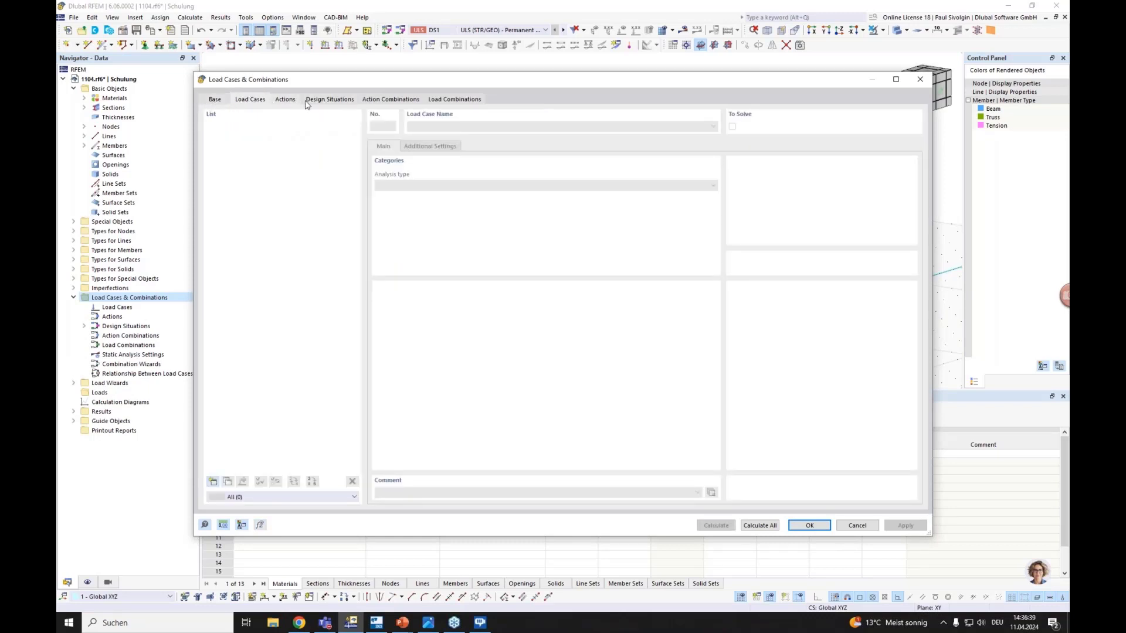
click(286, 99)
click(250, 100)
click(213, 481)
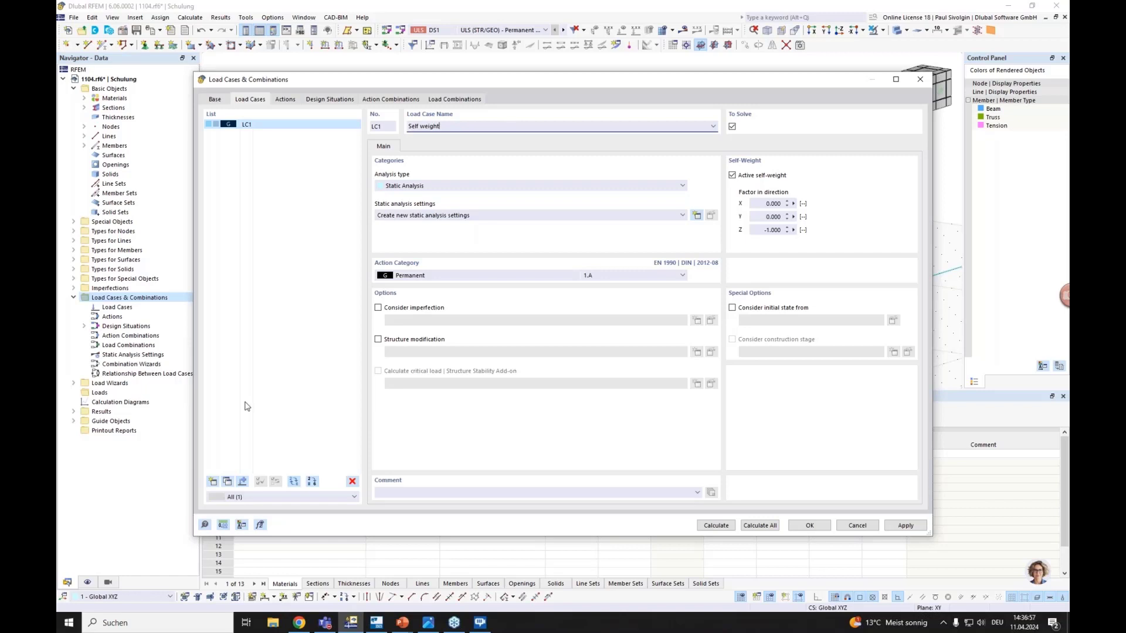
click(214, 482)
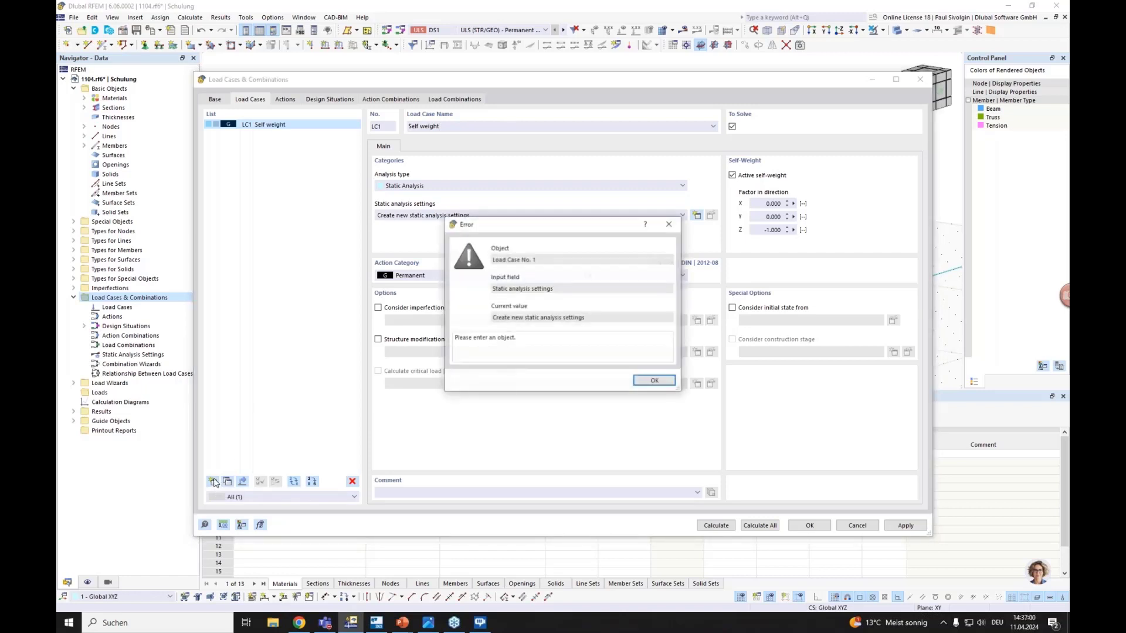
click(651, 378)
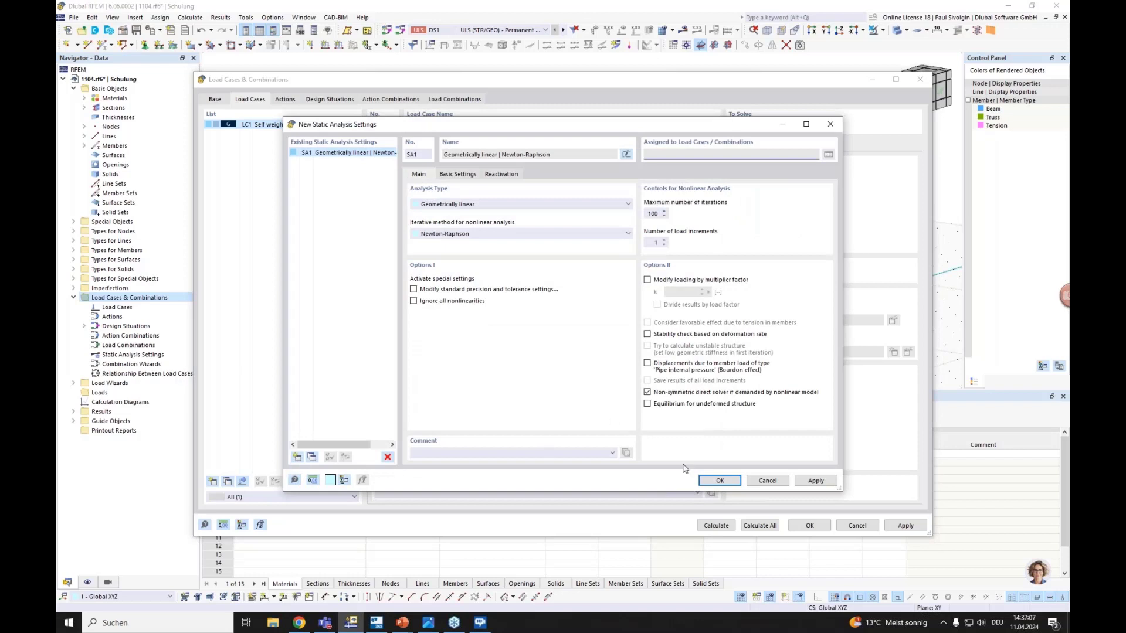
click(720, 482)
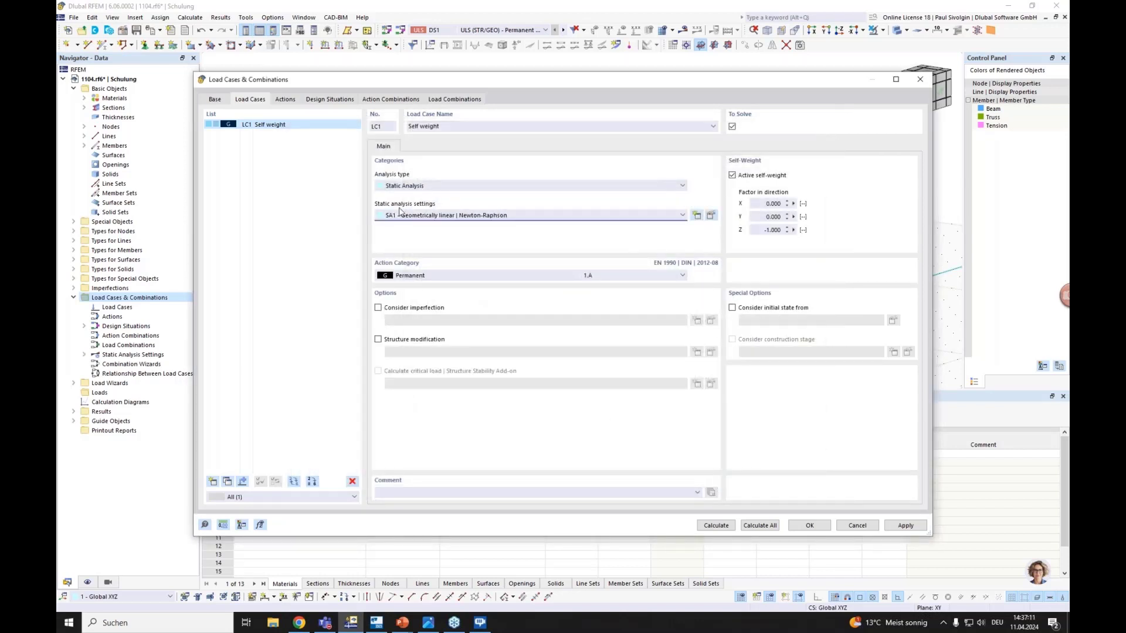
Add two more load cases and define LC2 as "Imposed Load" with action category Imposed loads - category E: storage areas.
click(214, 481)
click(213, 482)
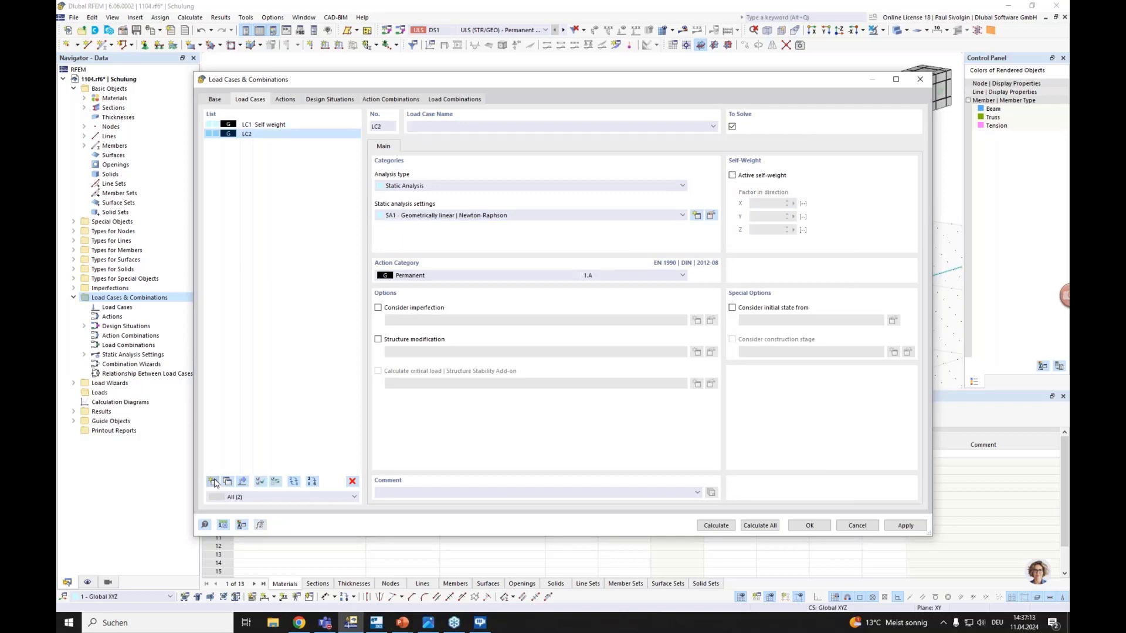
click(236, 134)
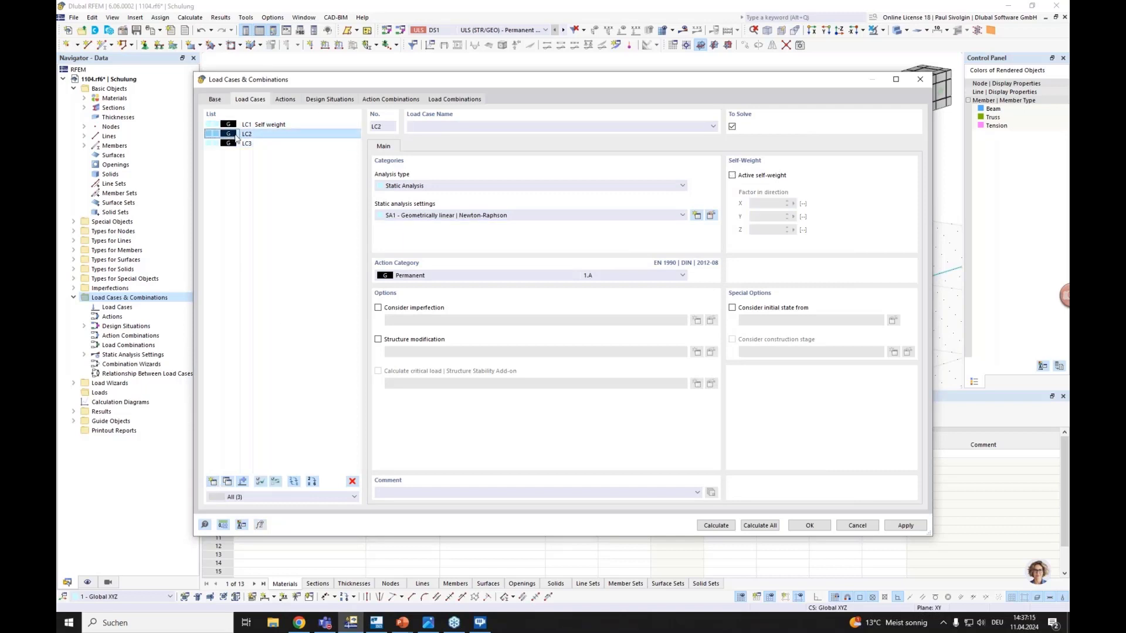
click(461, 275)
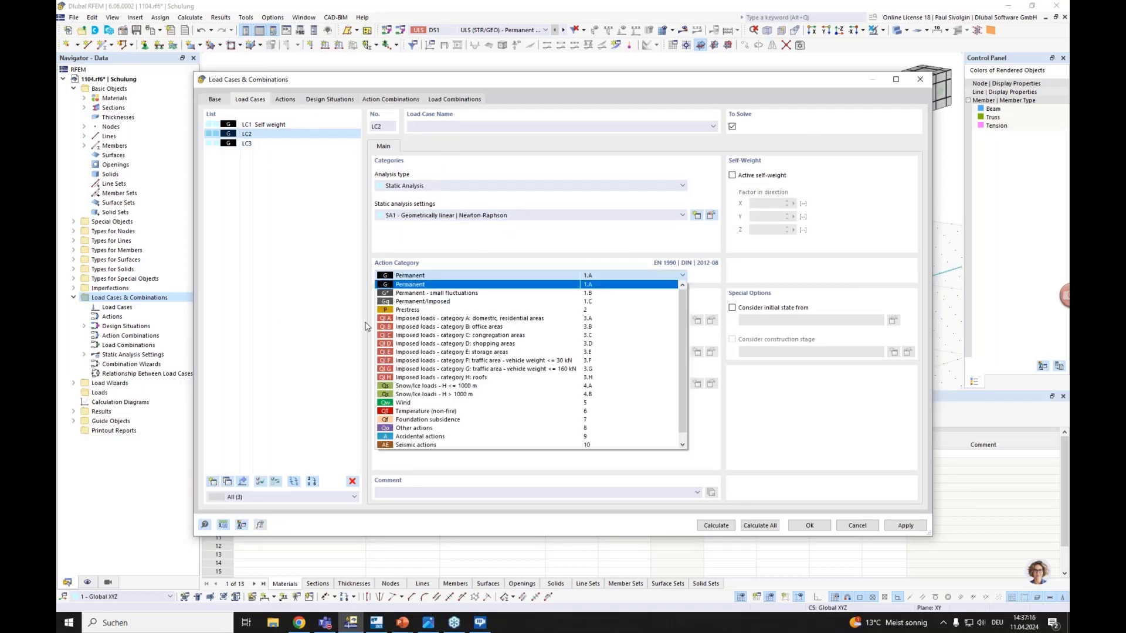
click(444, 352)
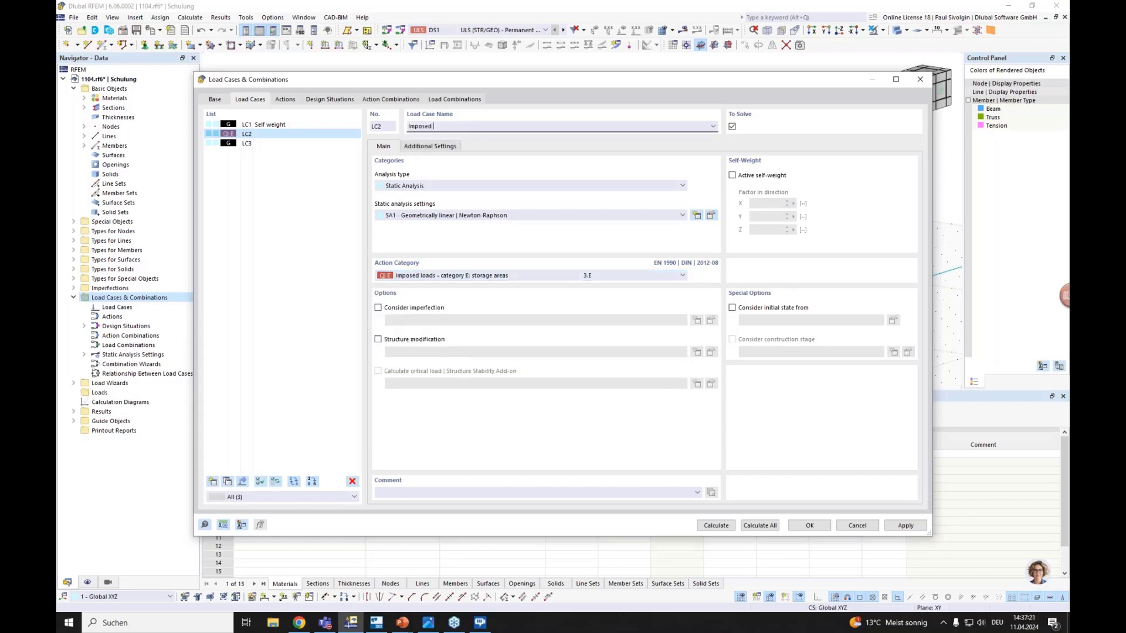
Assign LC3 the action category Snow/Ice loads - H <= 1000 m and name it "Snow".
click(262, 143)
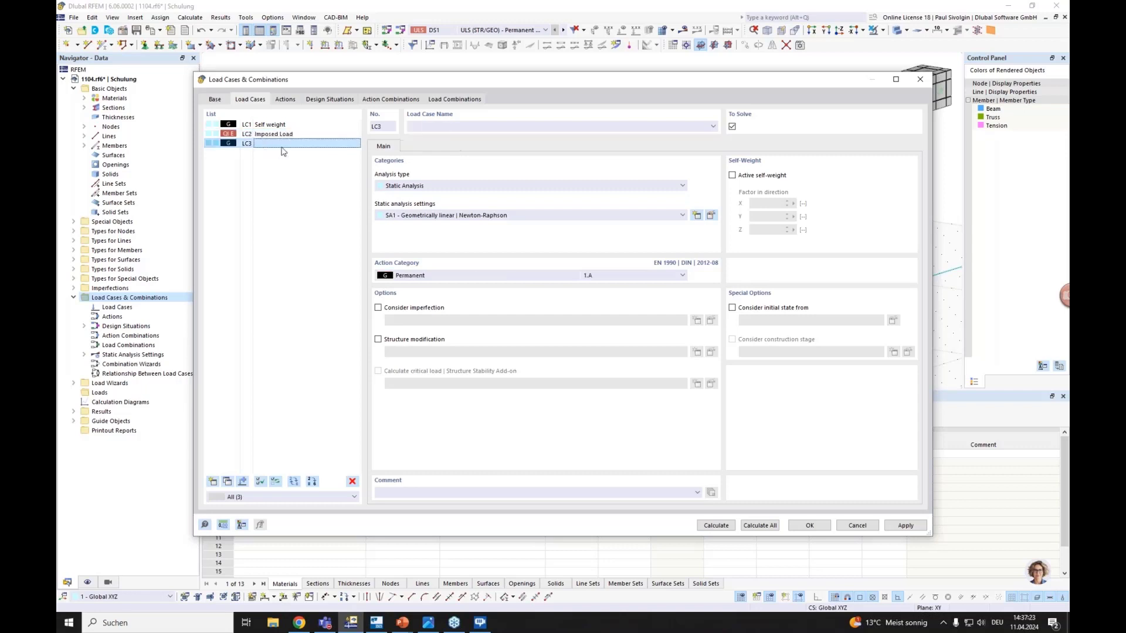
click(437, 275)
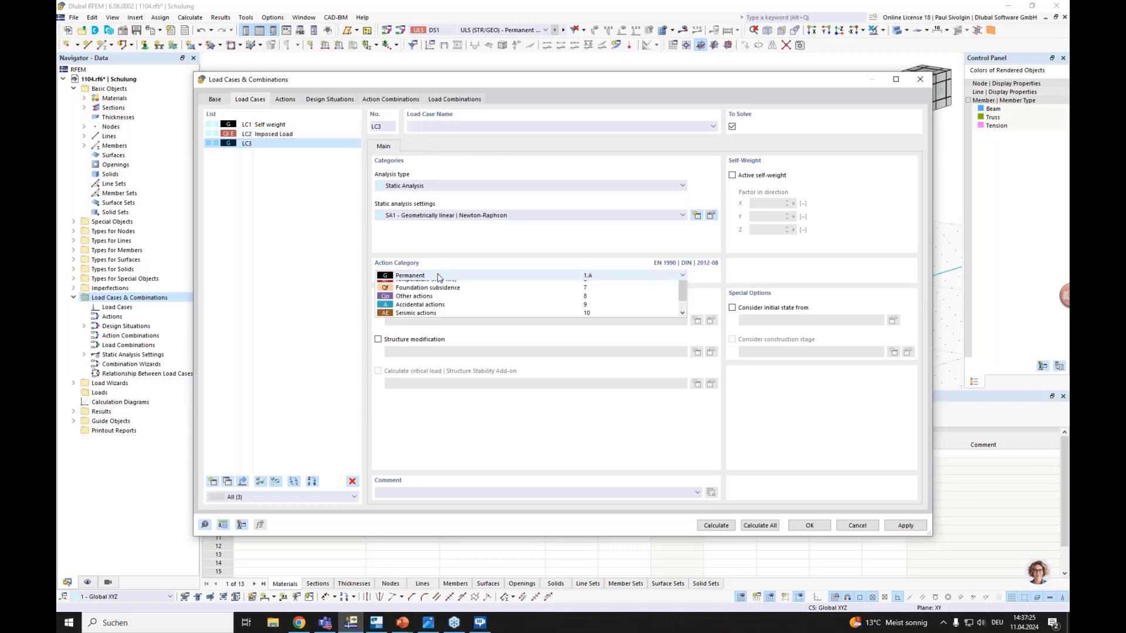
click(421, 386)
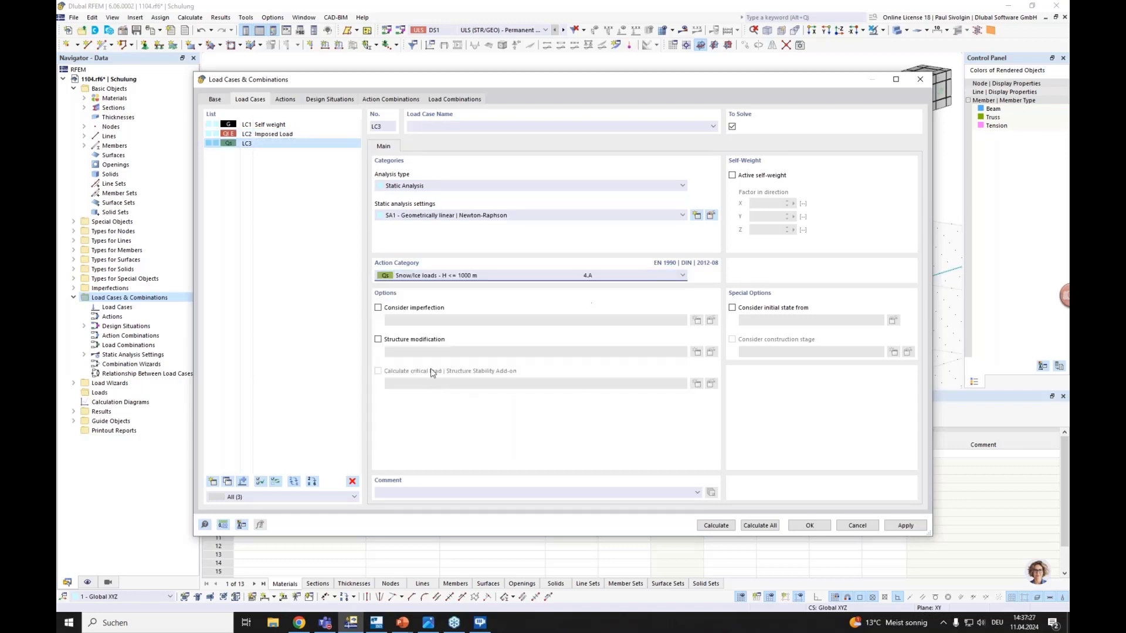
click(412, 127)
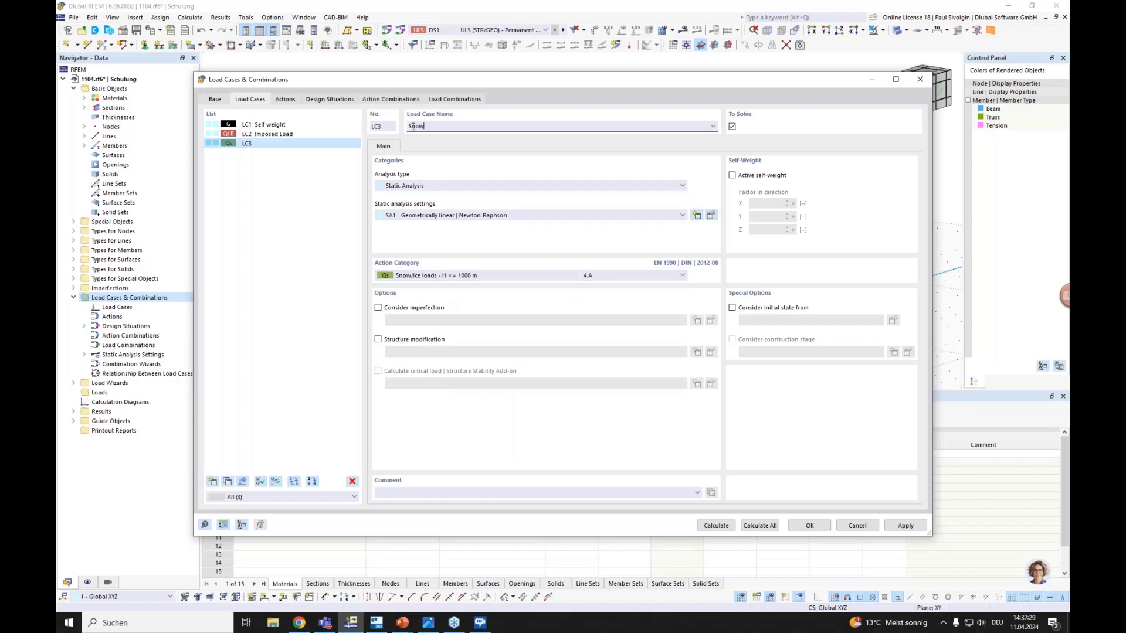
click(317, 190)
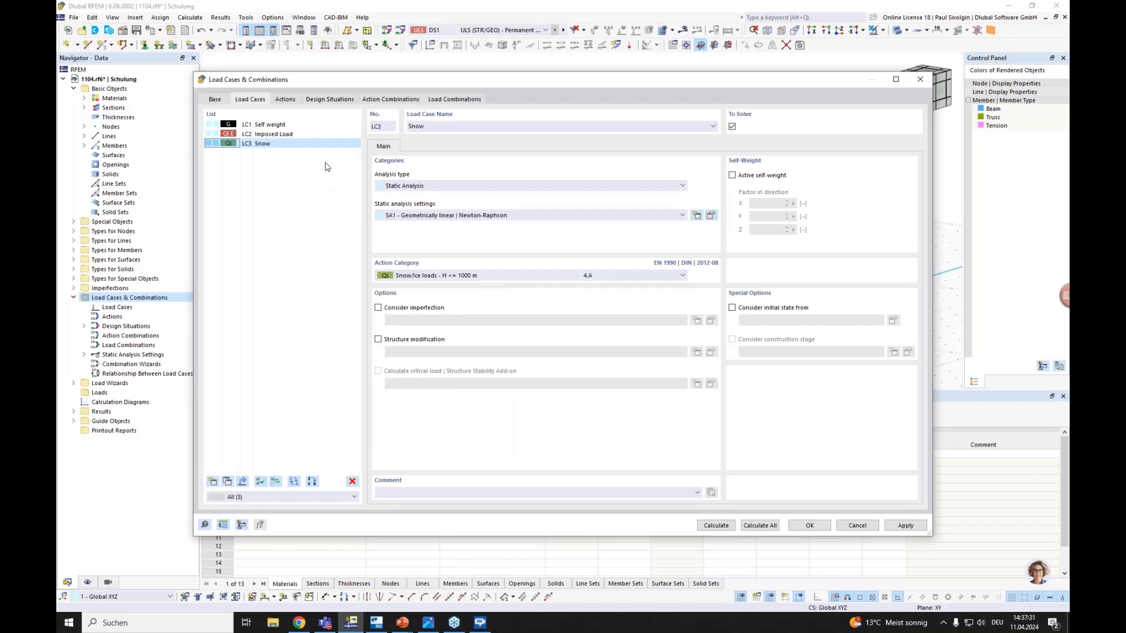
Delete the three SLS design situations DS2 to DS4, keeping only the ULS (STR/GEO) permanent and transient design situation.
click(286, 100)
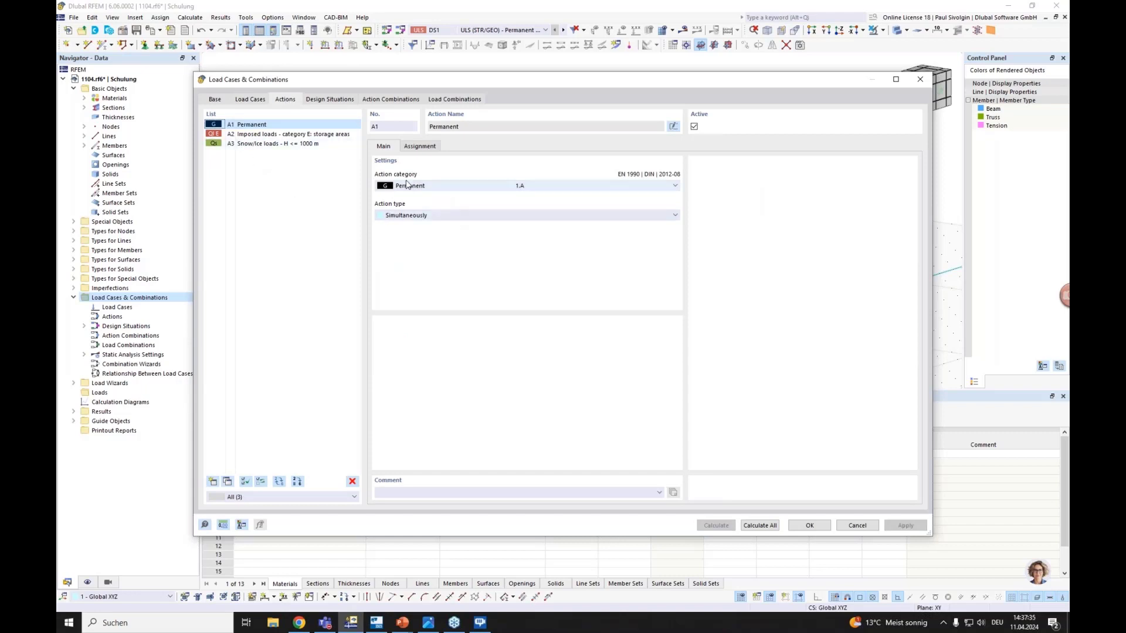
click(333, 101)
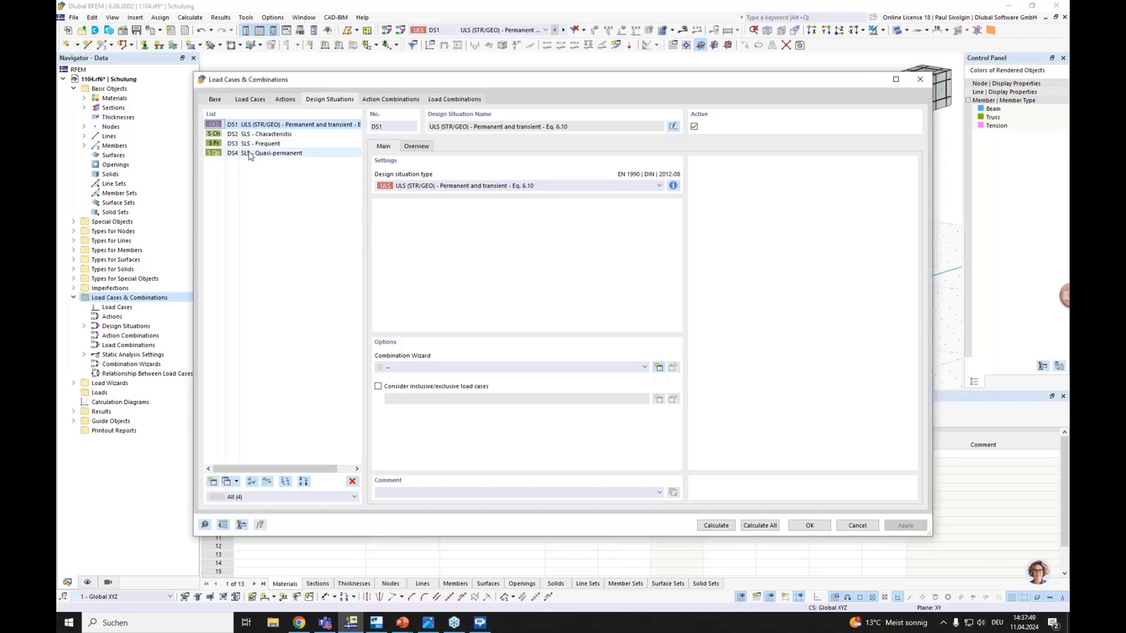
drag(249, 154, 253, 140)
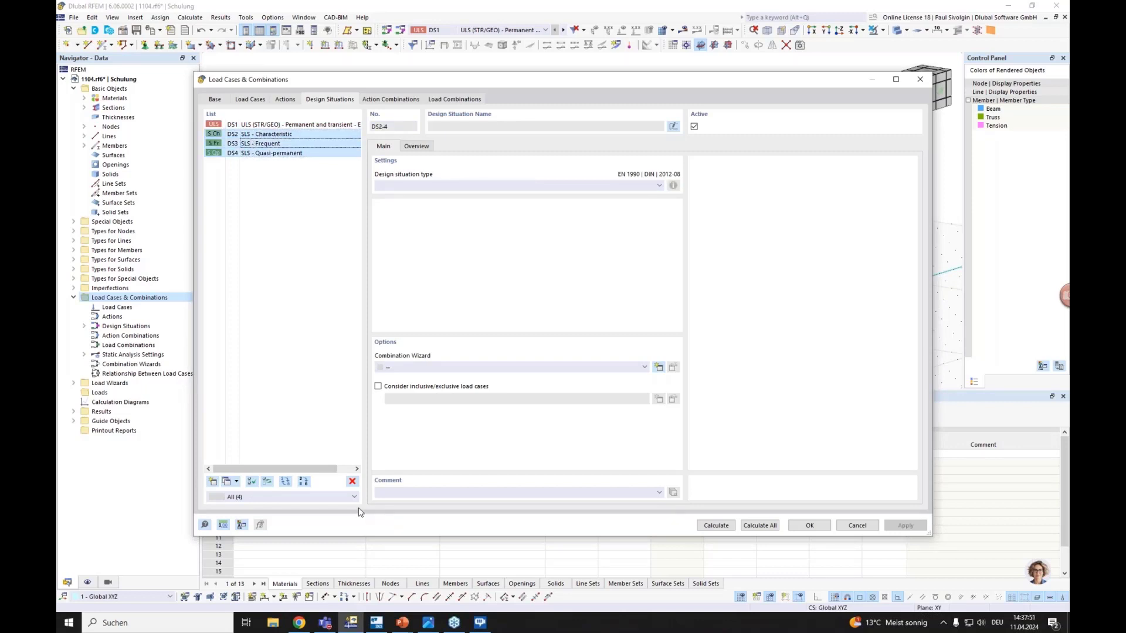
click(352, 481)
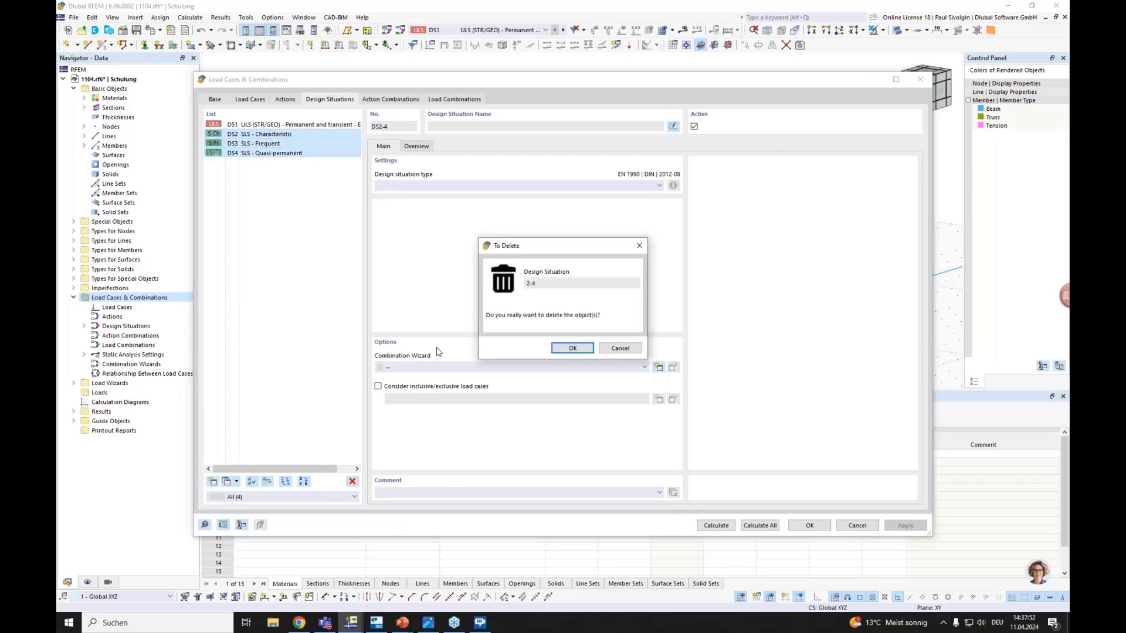
click(572, 349)
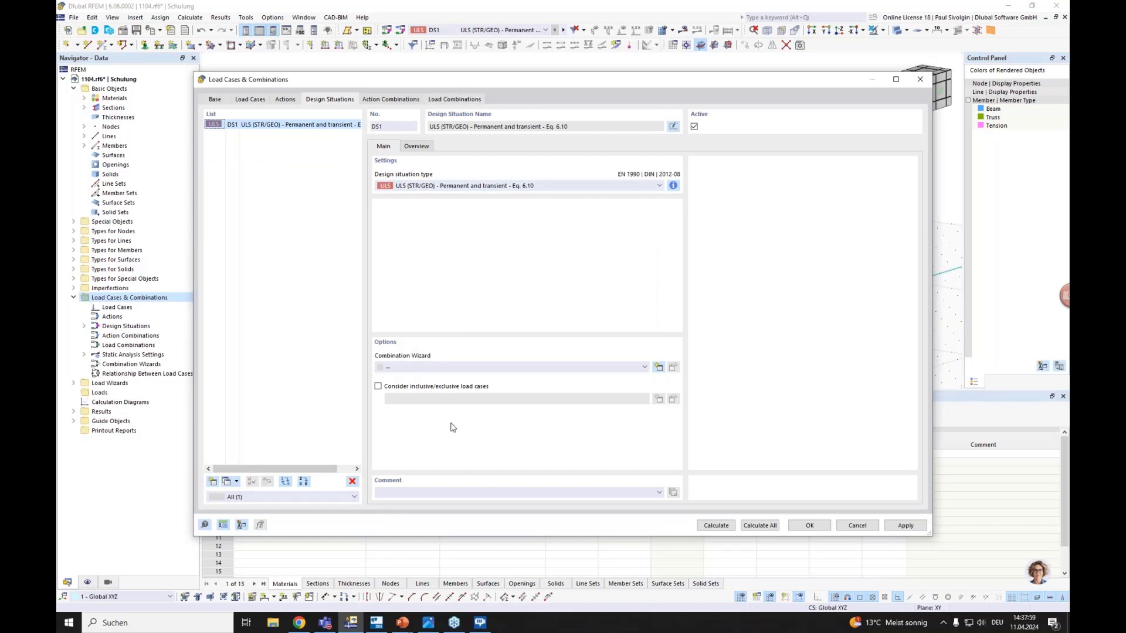
Assign DS1 a new load combination wizard that uses new static analysis settings of type Second-order (P-Δ) with Newton-Raphson.
click(657, 369)
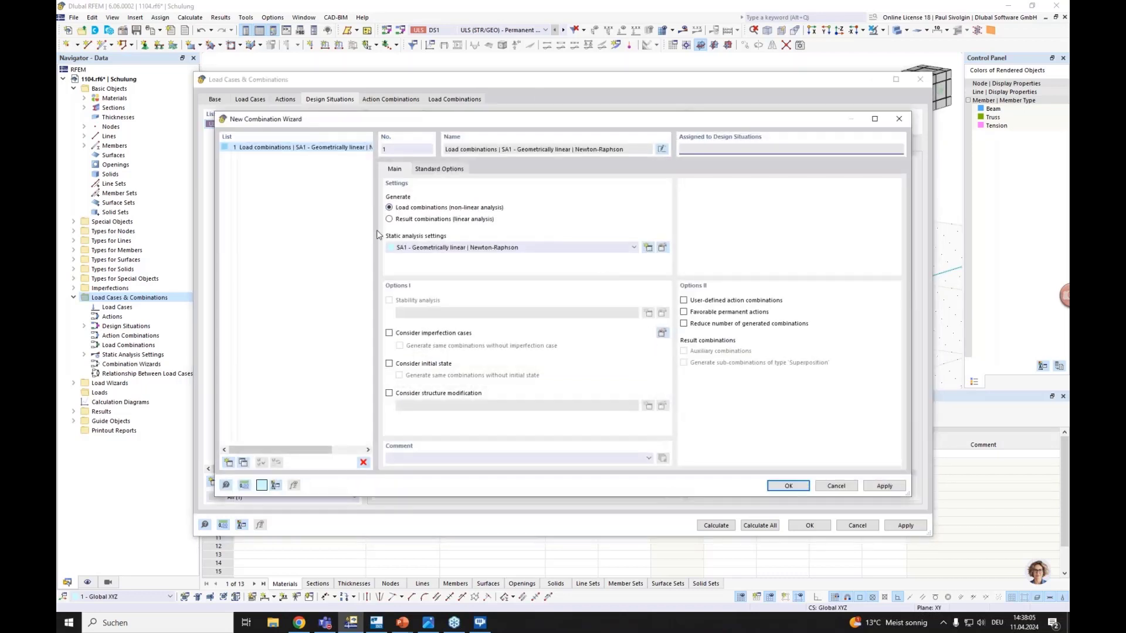
click(648, 248)
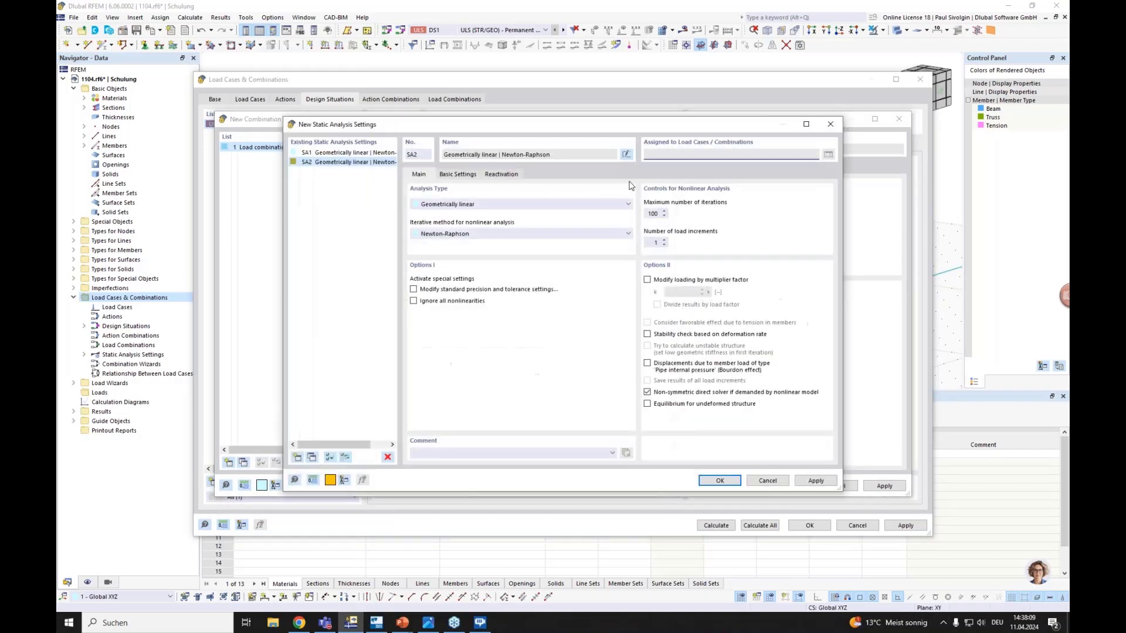
click(467, 204)
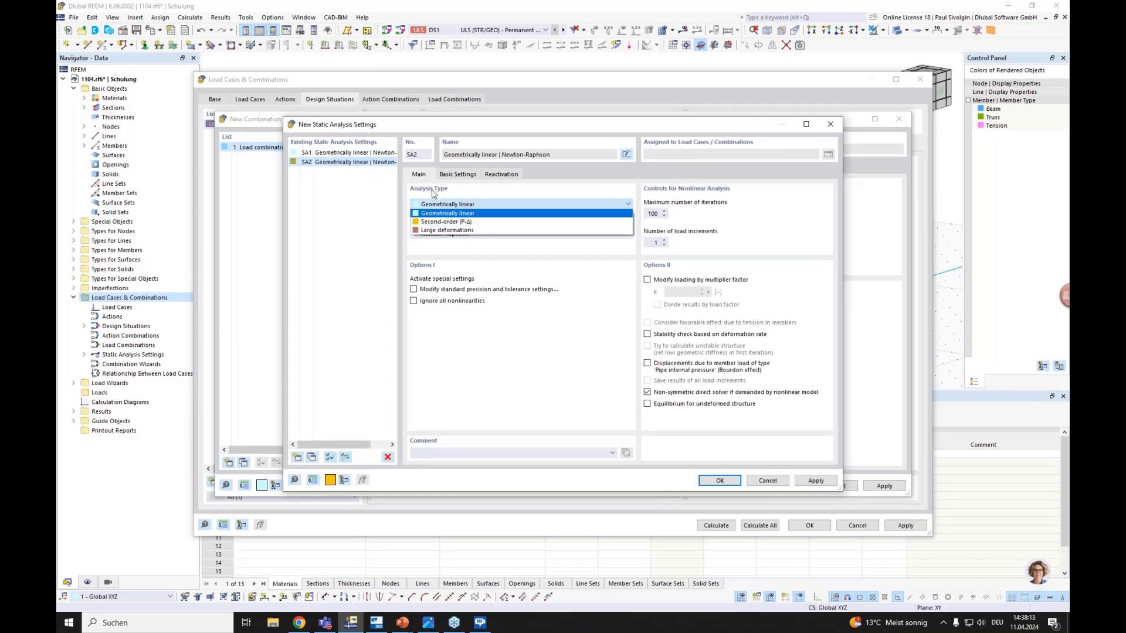
click(446, 221)
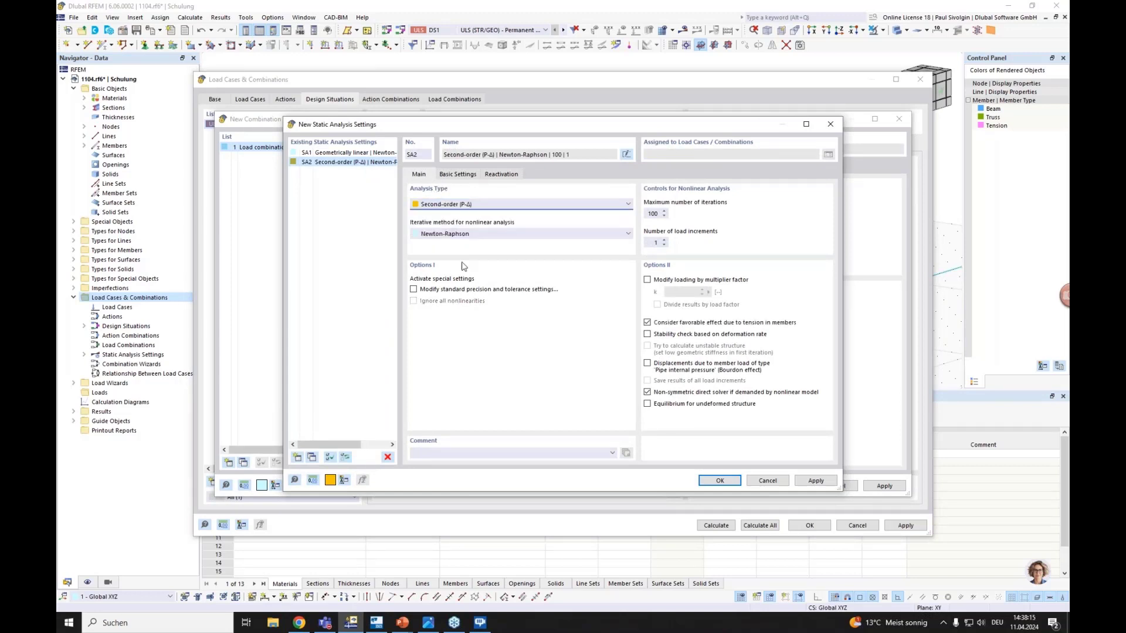
click(710, 482)
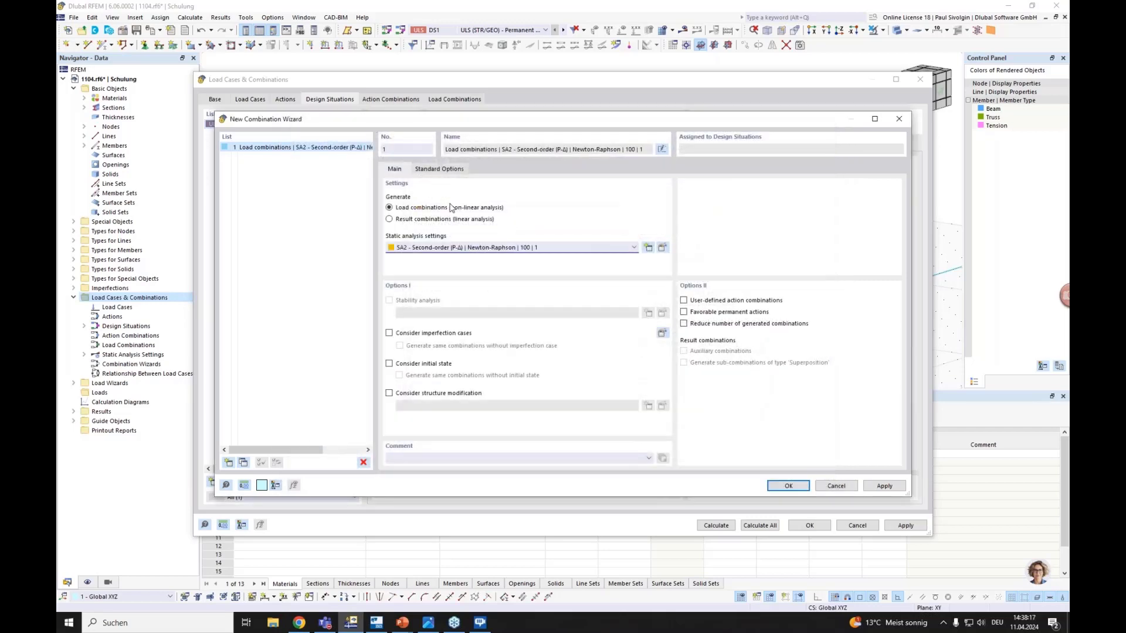
click(788, 486)
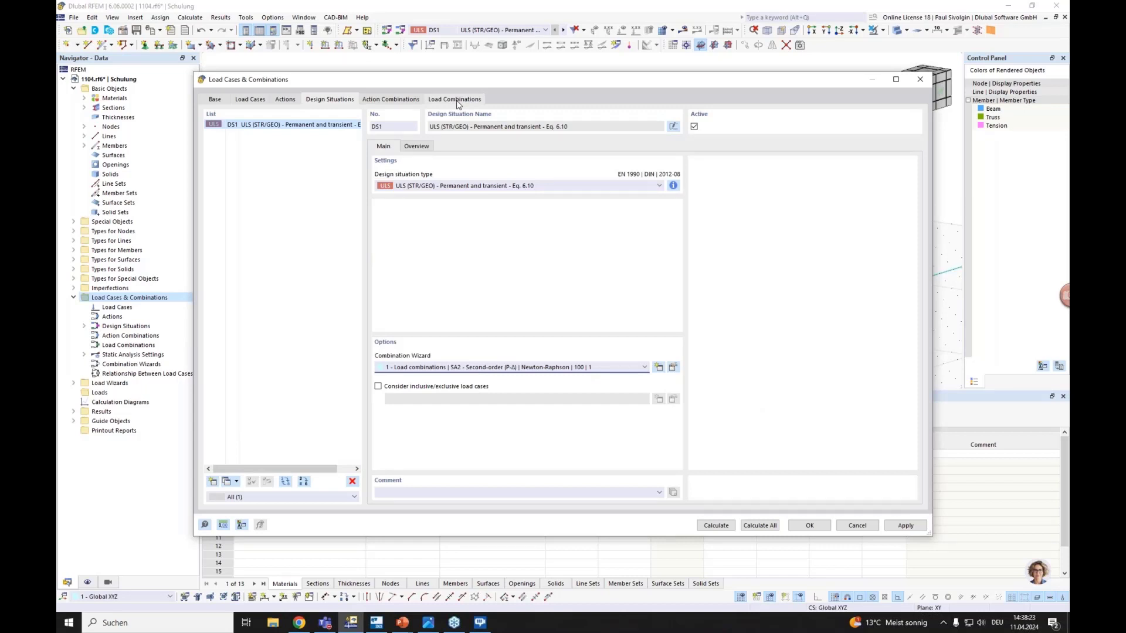
Check the generated load combinations against the load cases and accept the load case and combination settings.
click(459, 101)
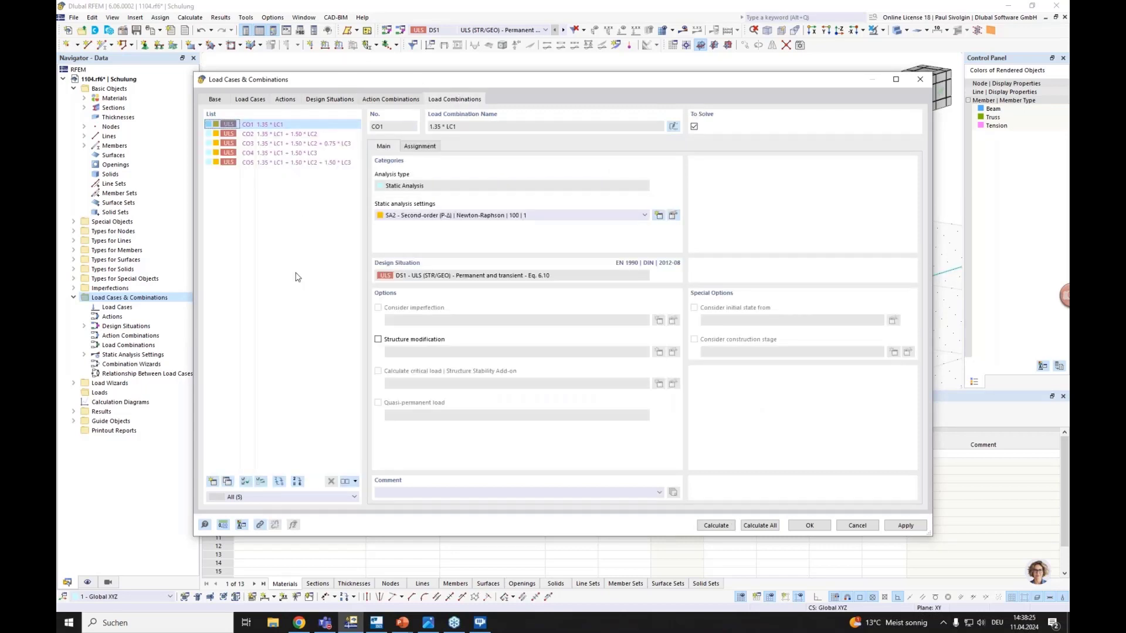
click(251, 100)
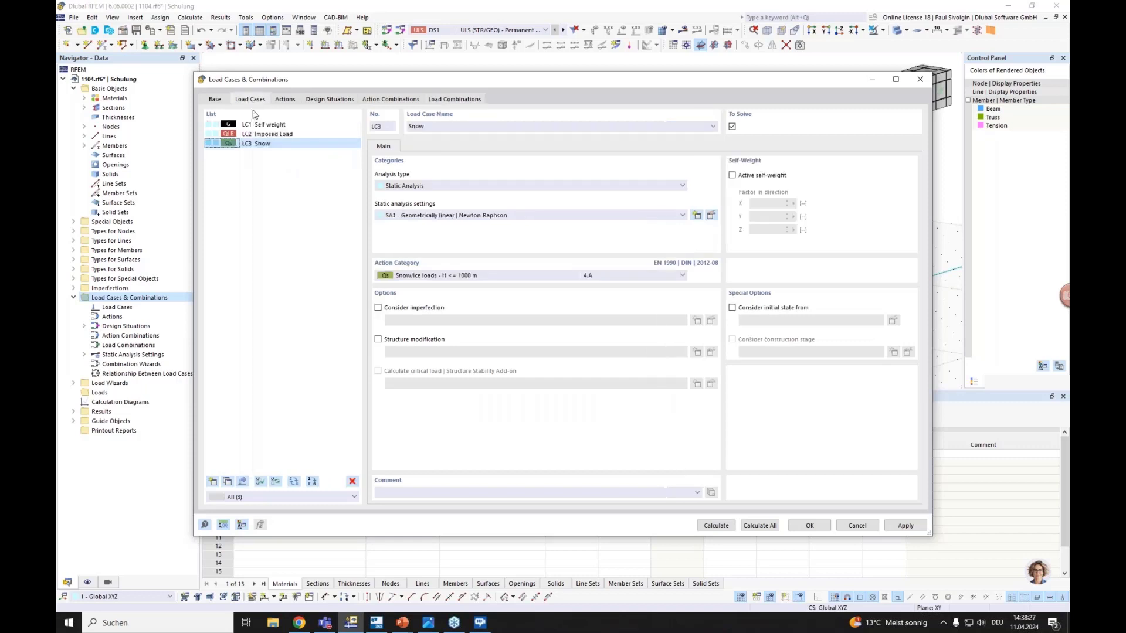
click(251, 135)
click(251, 125)
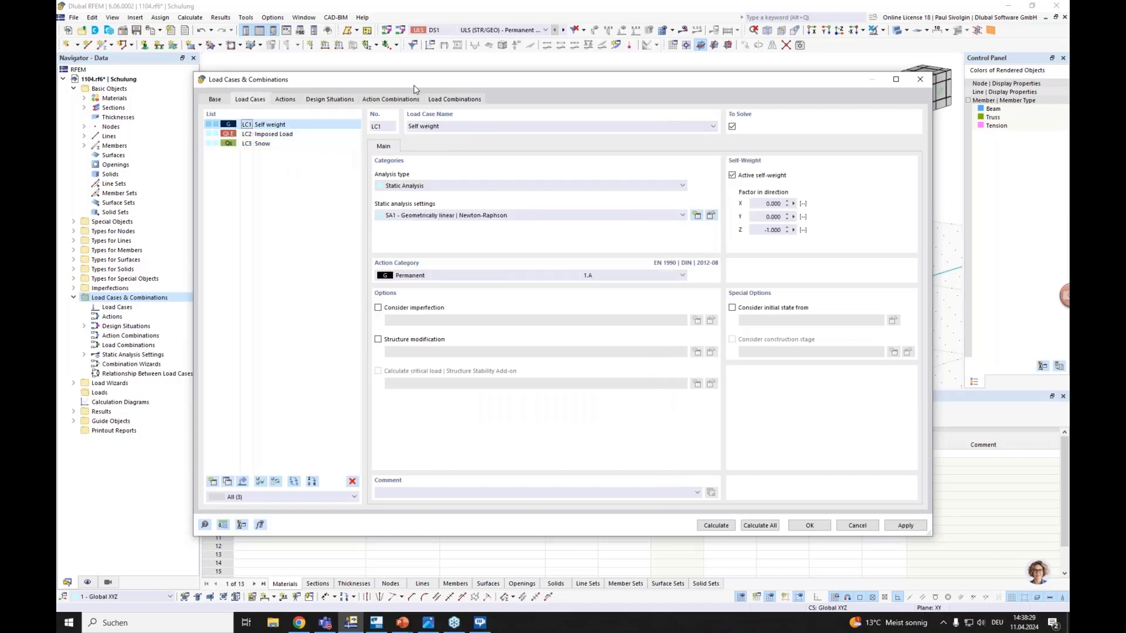
click(453, 101)
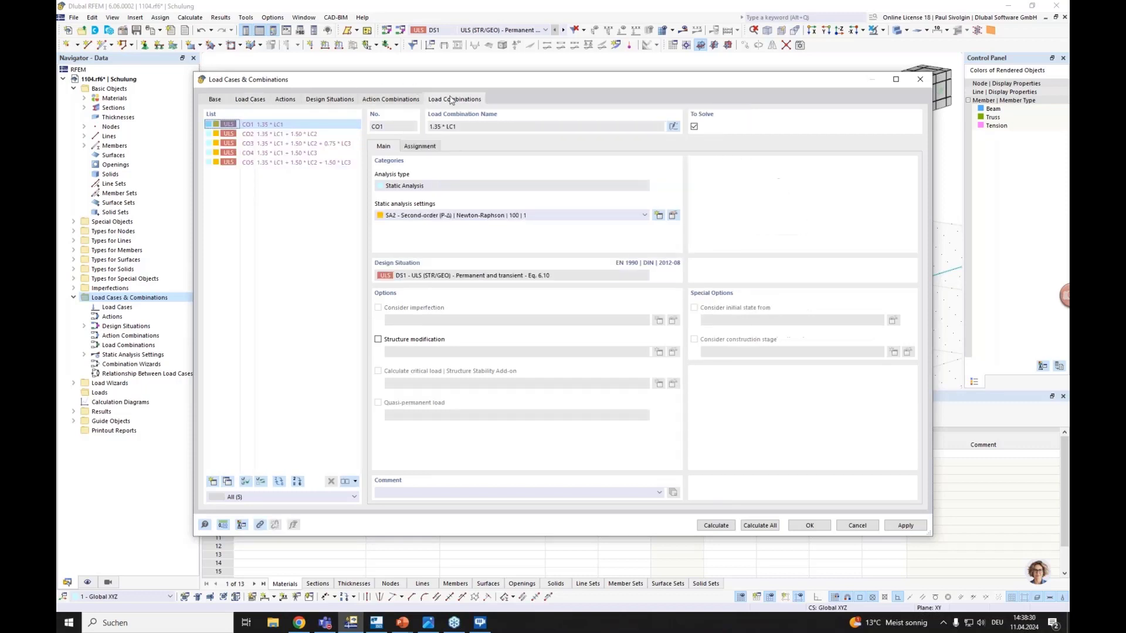
click(809, 526)
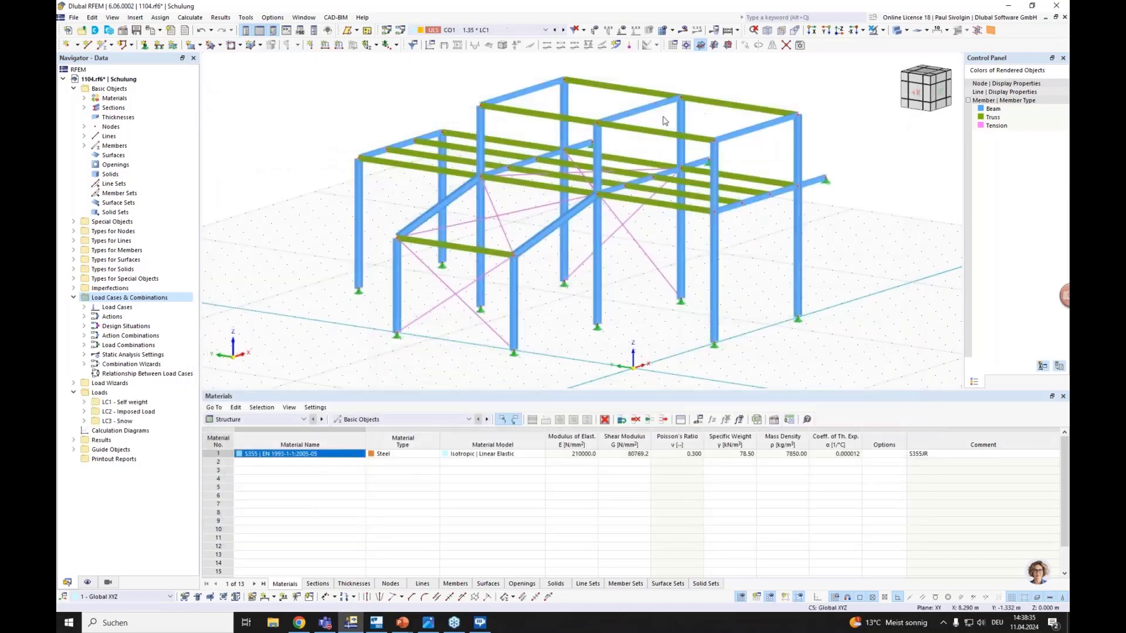
Make LC2 Imposed Load the active load case for the model view.
click(489, 30)
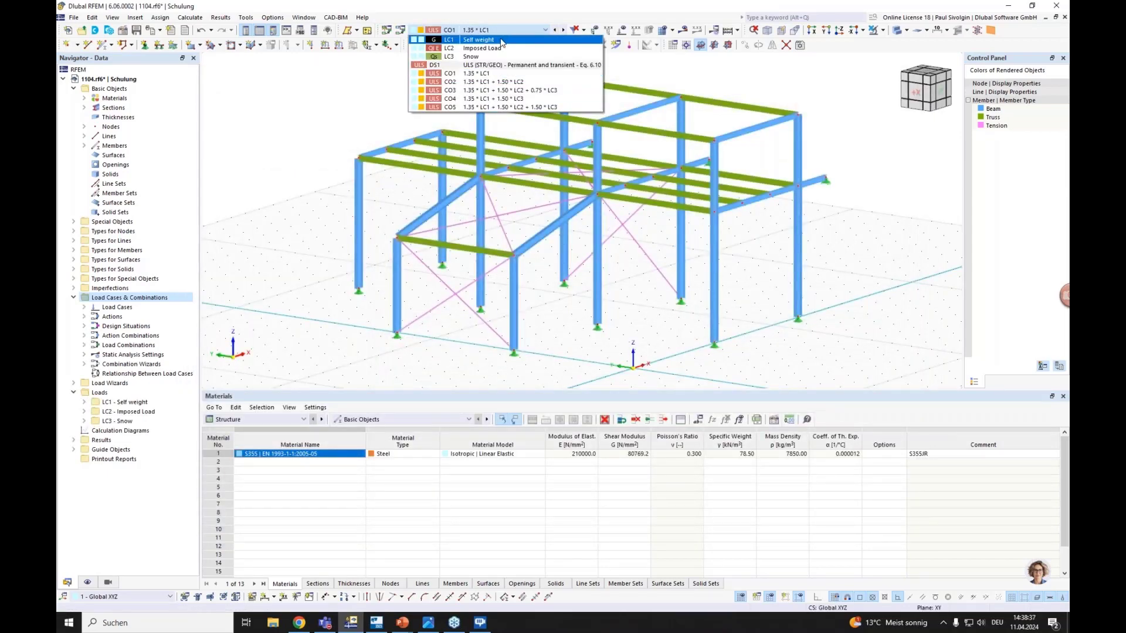
click(499, 48)
click(486, 30)
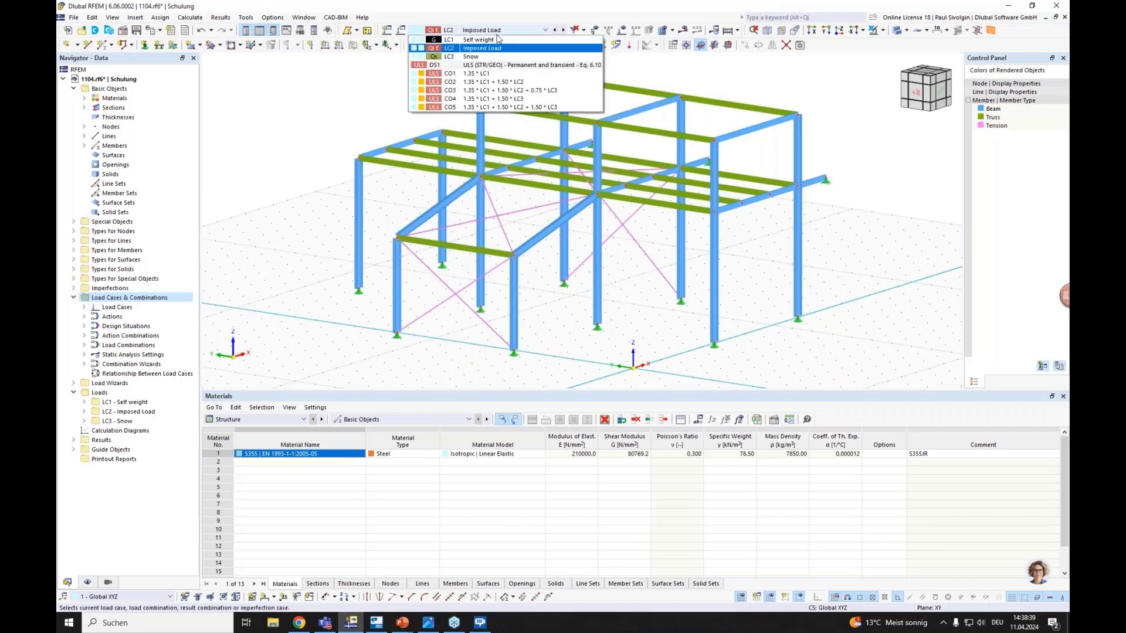
click(485, 56)
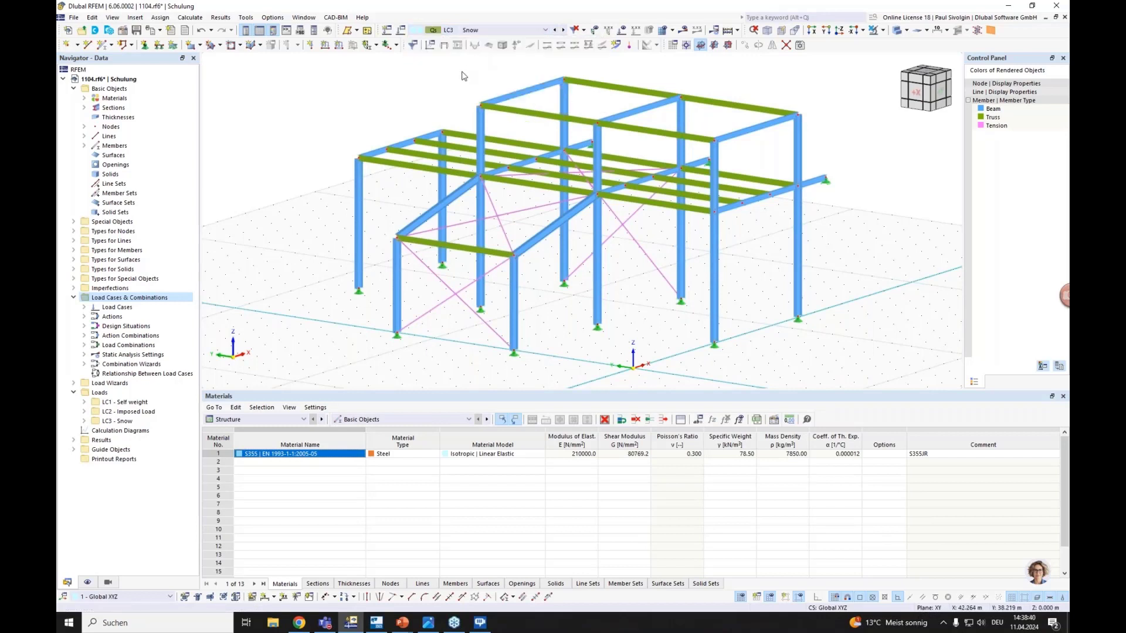
click(481, 30)
click(478, 48)
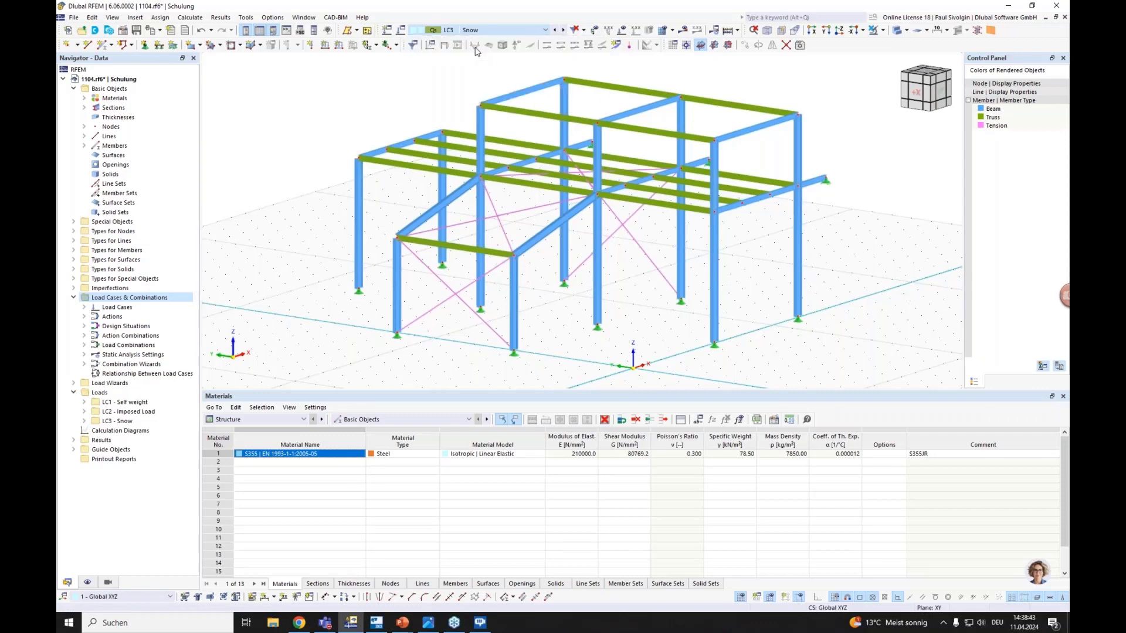
middle_drag(455, 106, 404, 175)
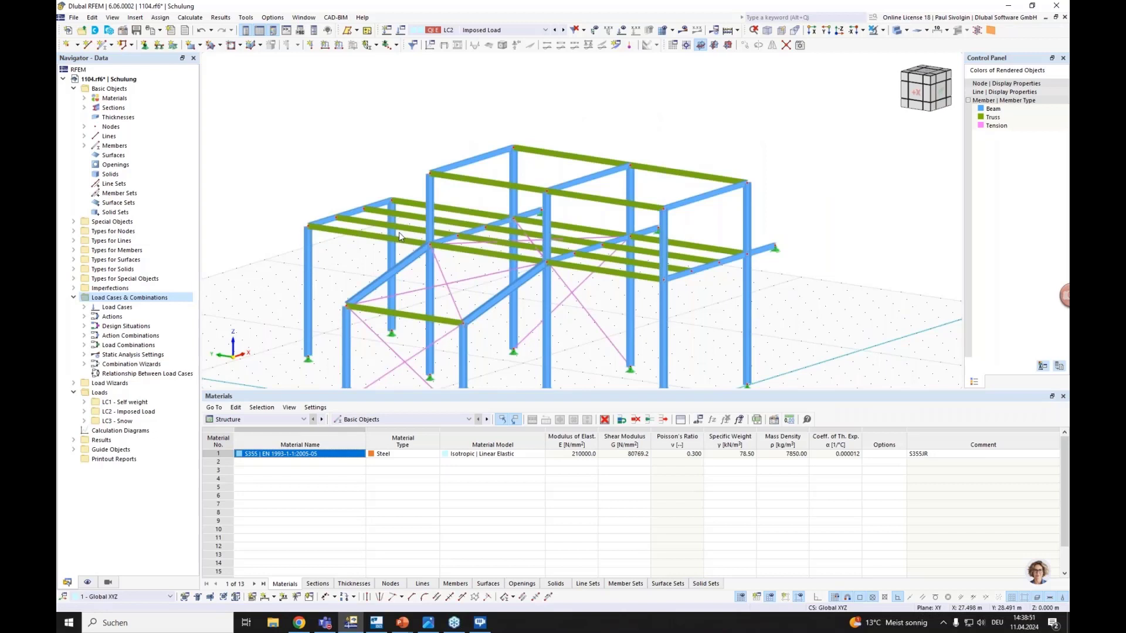
Start a new Member Loads from Area Load wizard in LC2 with a uniform load of -5.00 kN/m² in global Z.
click(73, 383)
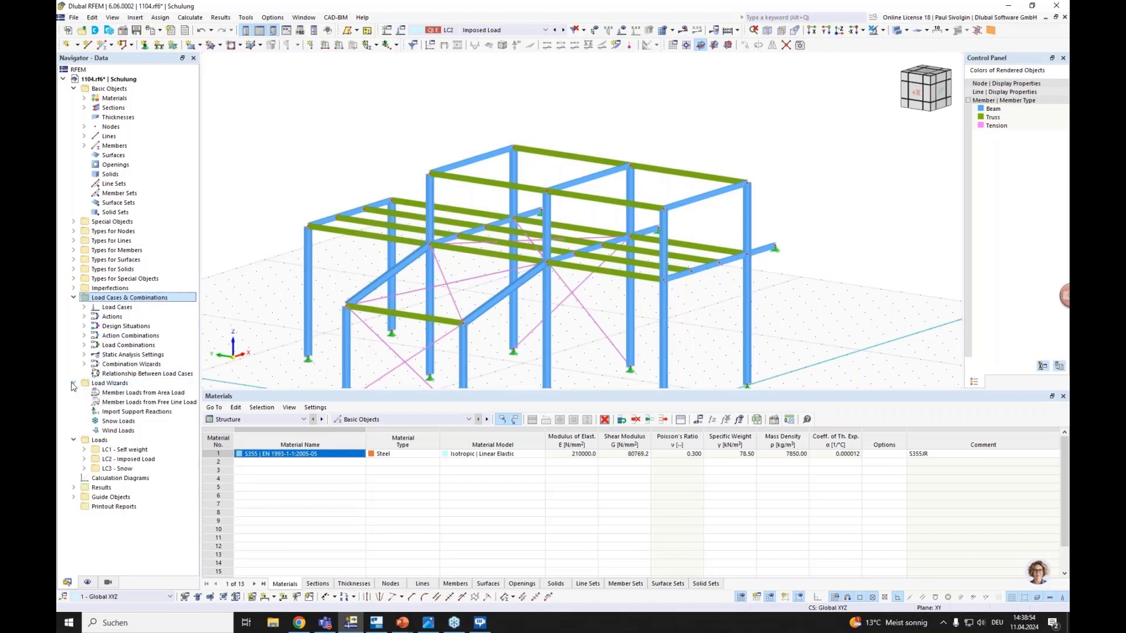
right_click(130, 393)
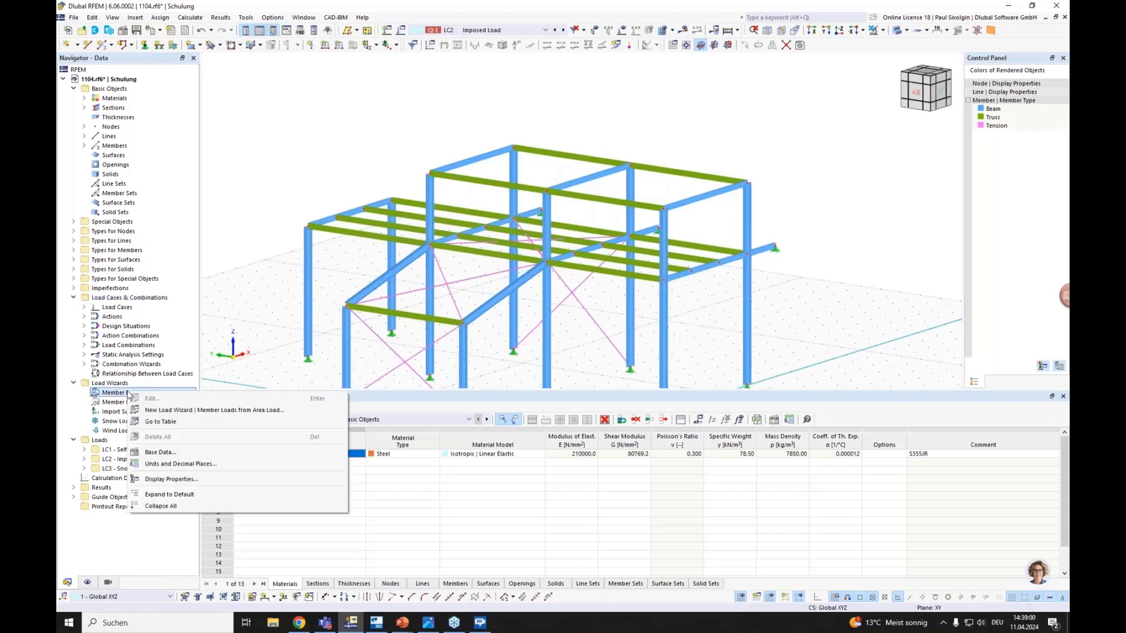
click(151, 412)
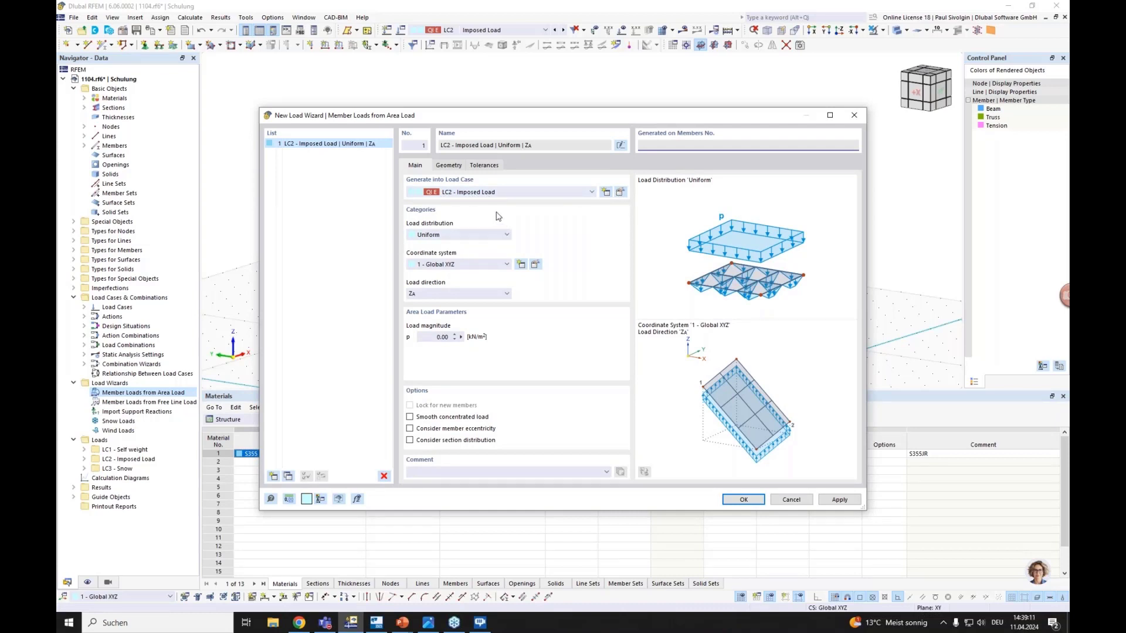
click(448, 338)
text(5)
Define the area load plane by corner nodes 8, 2, 6 and 12 of the intermediate floor and generate the member loads.
click(449, 167)
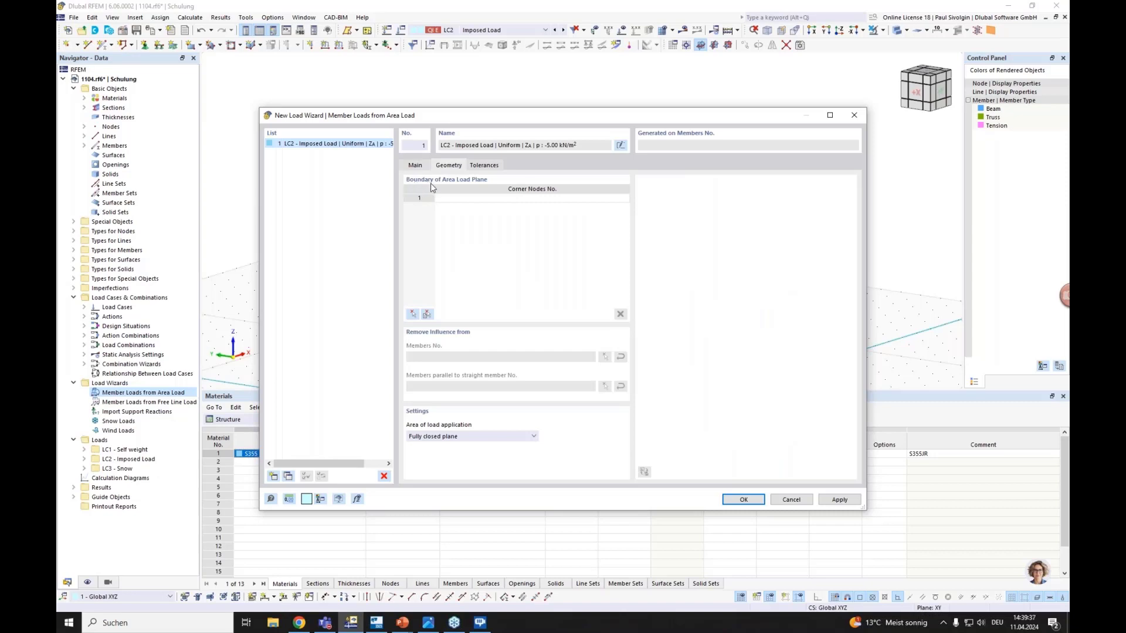
click(452, 189)
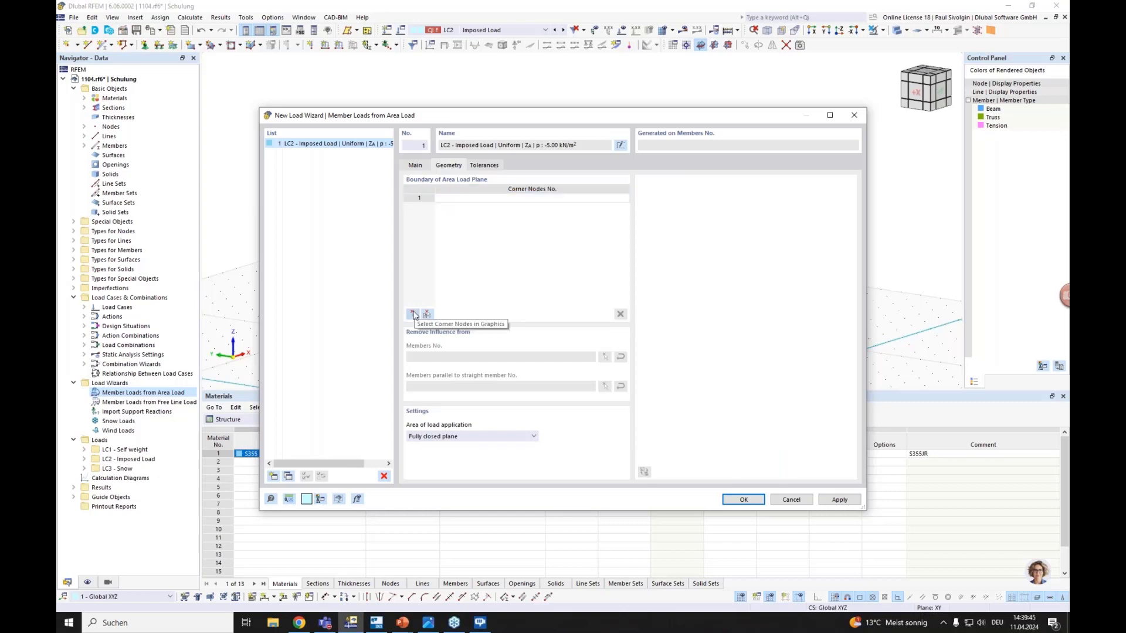
click(413, 315)
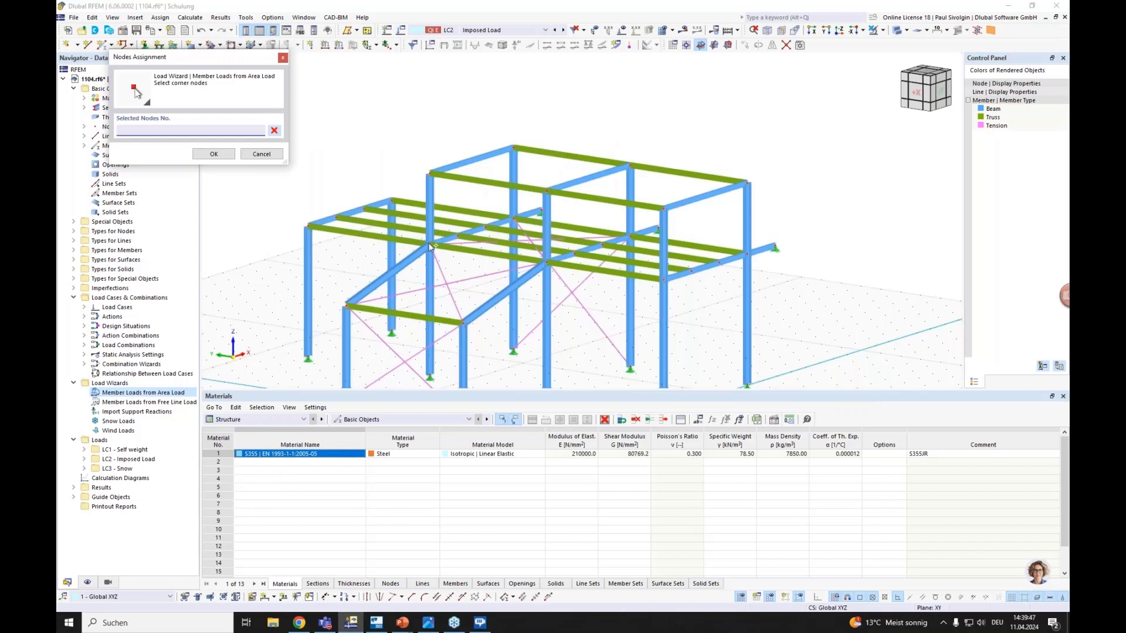
click(430, 246)
click(514, 218)
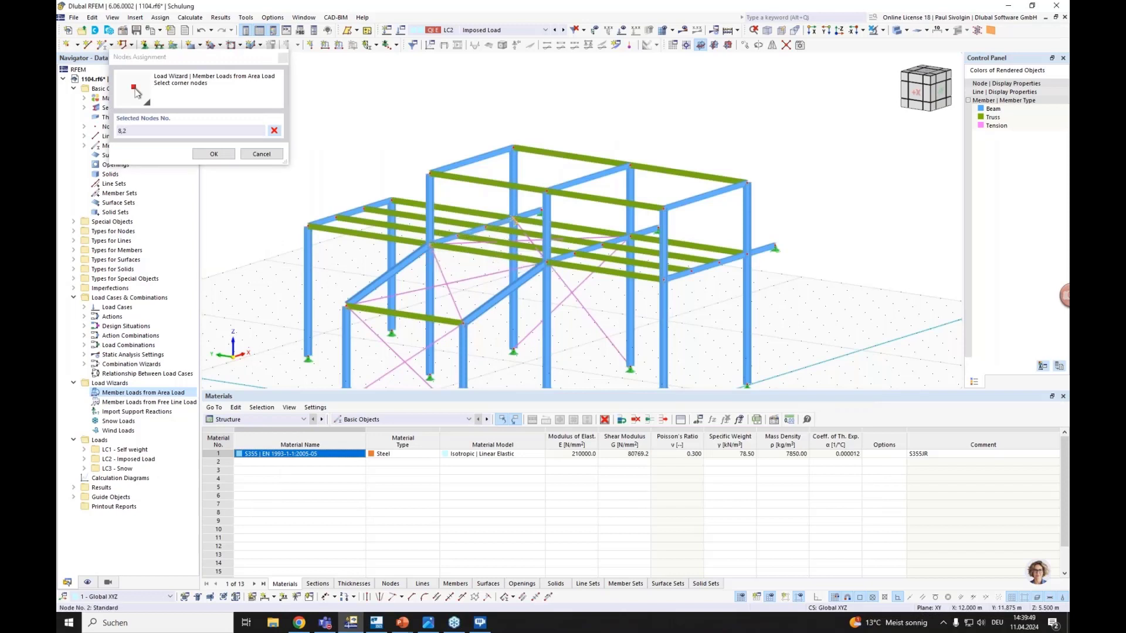
click(748, 254)
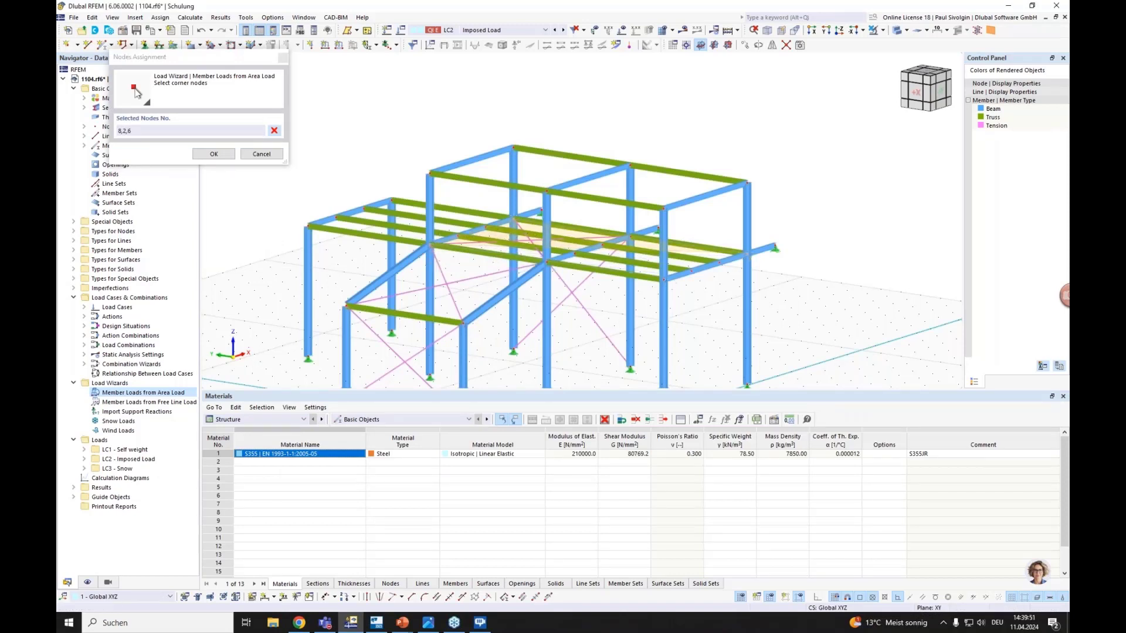
click(547, 263)
click(430, 245)
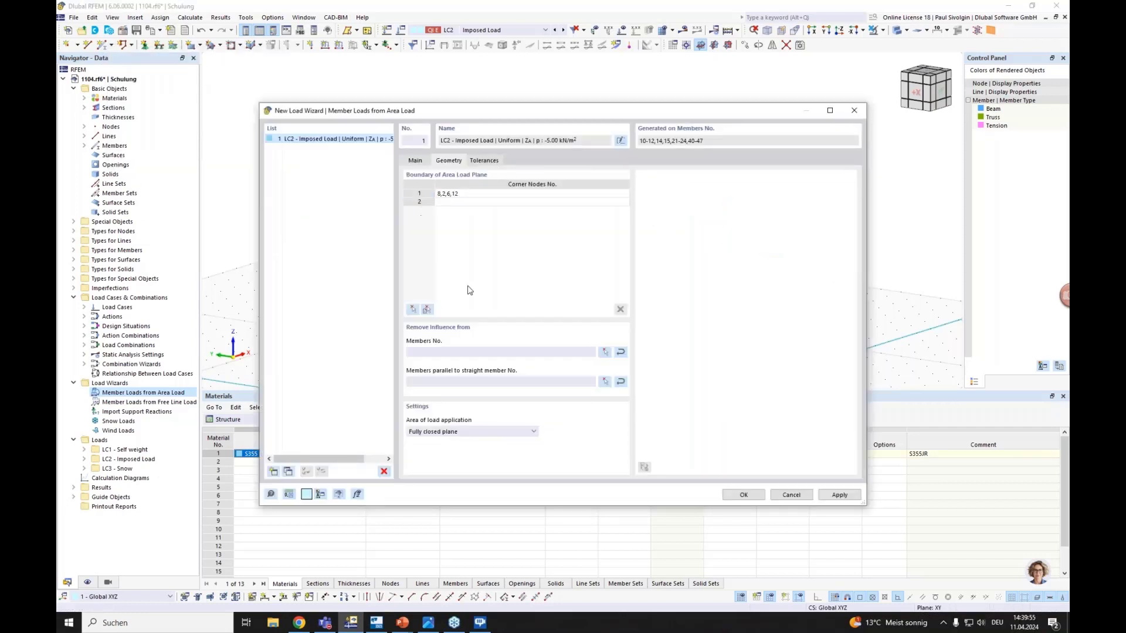
click(743, 496)
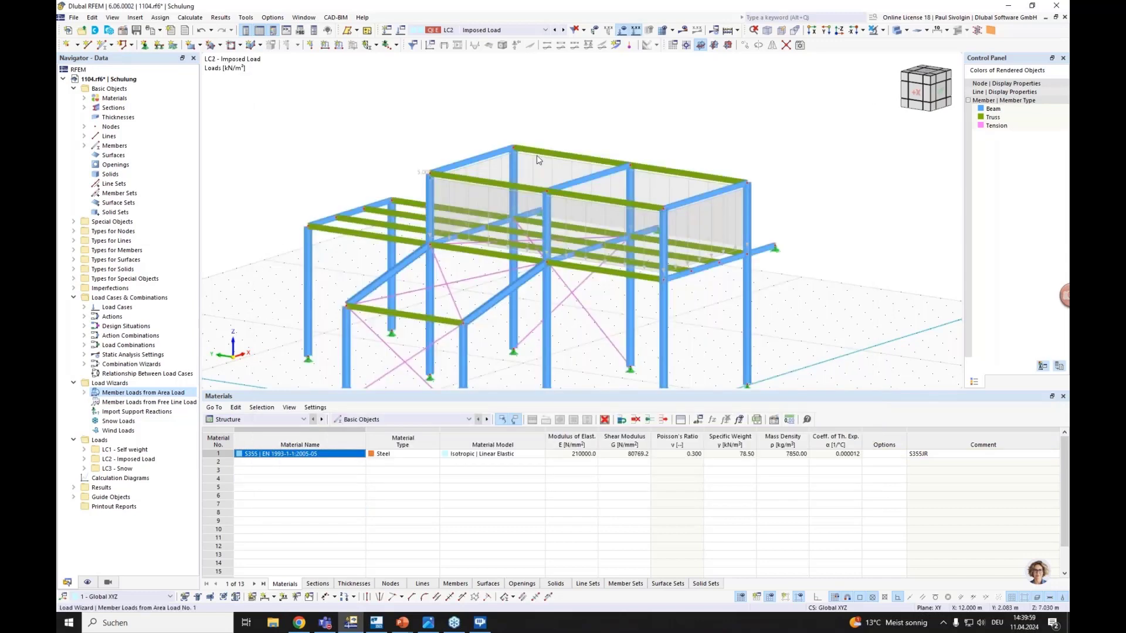
Reduce the graphical display size of the area load on the intermediate floor.
scroll(472, 209, up, 2)
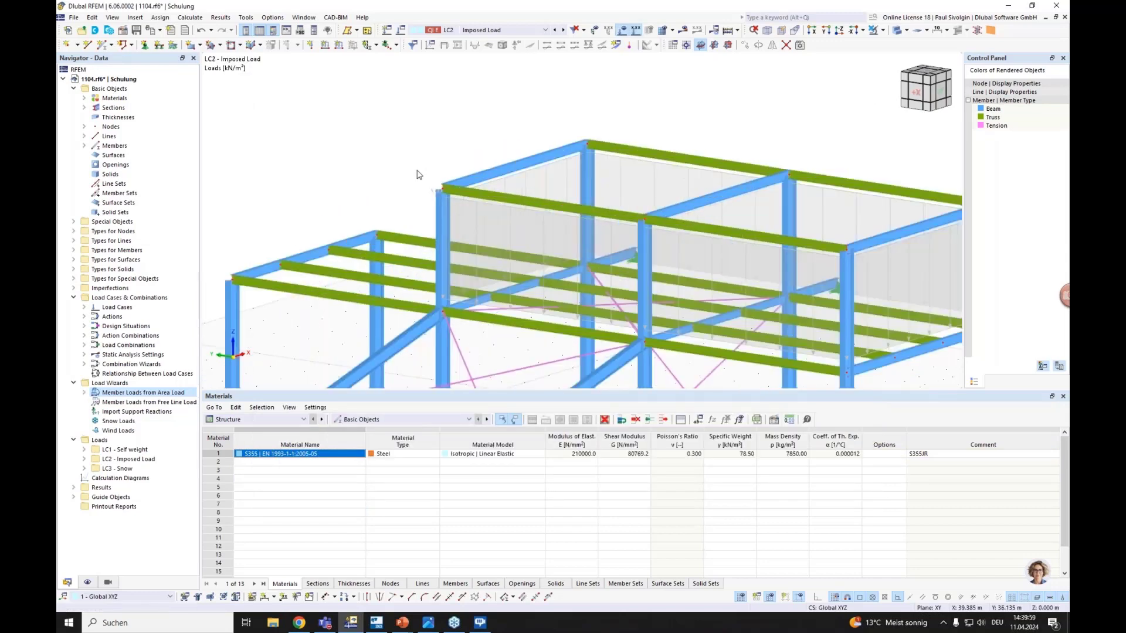
right_click(469, 202)
drag(596, 295, 523, 290)
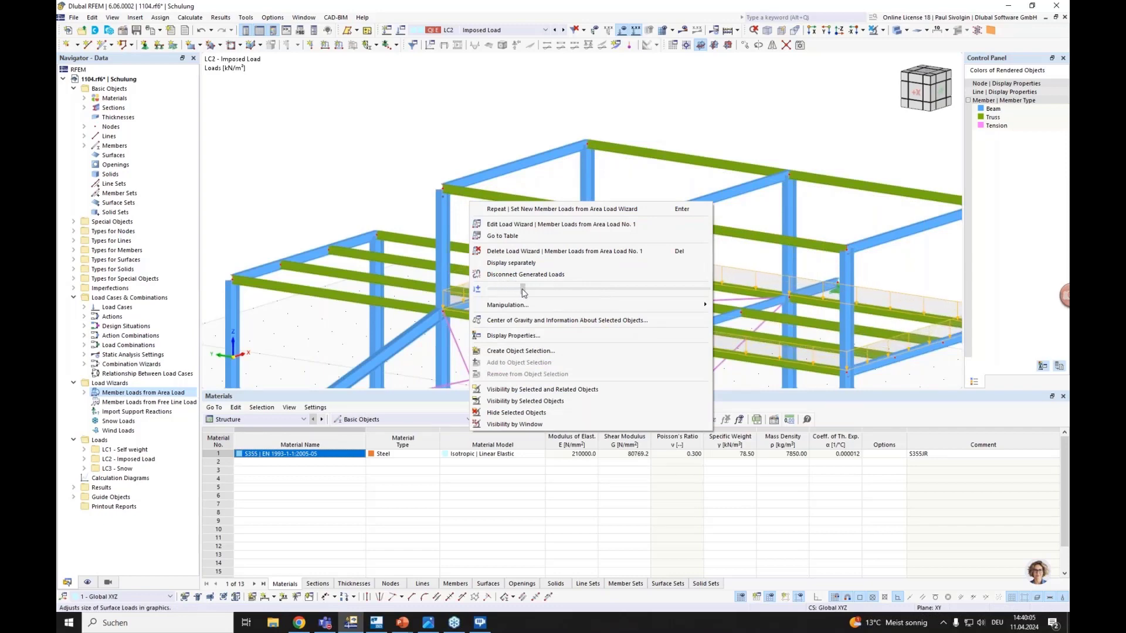
click(456, 156)
scroll(459, 209, up, 5)
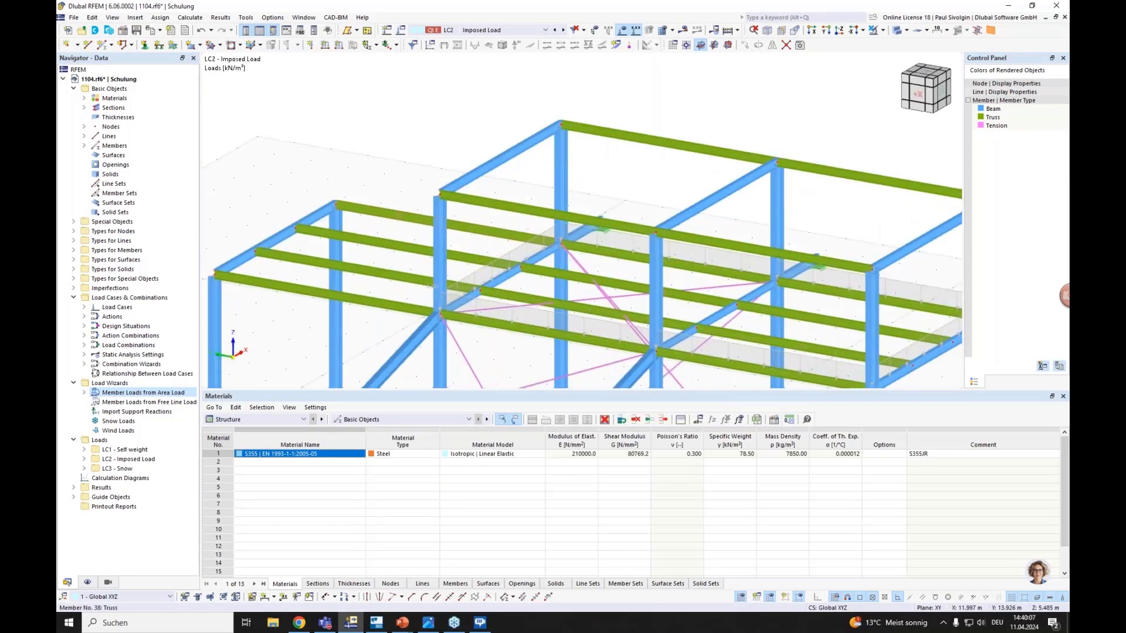
Show the LC2 area load's generated member loads separately at a reduced display size, and return to the area load display.
right_click(457, 214)
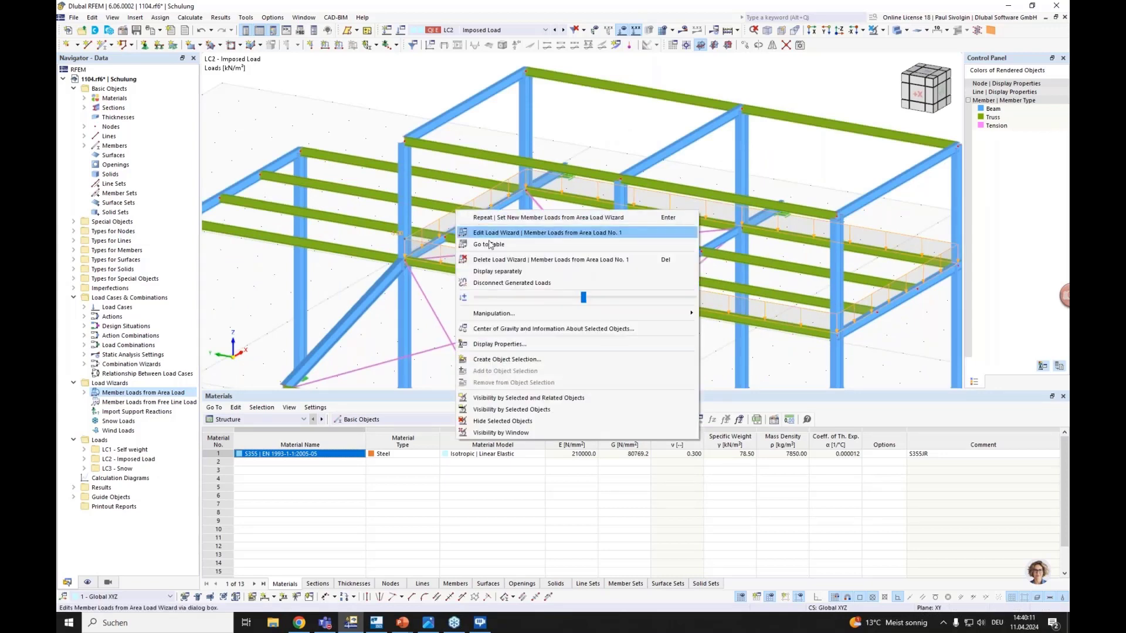
click(507, 276)
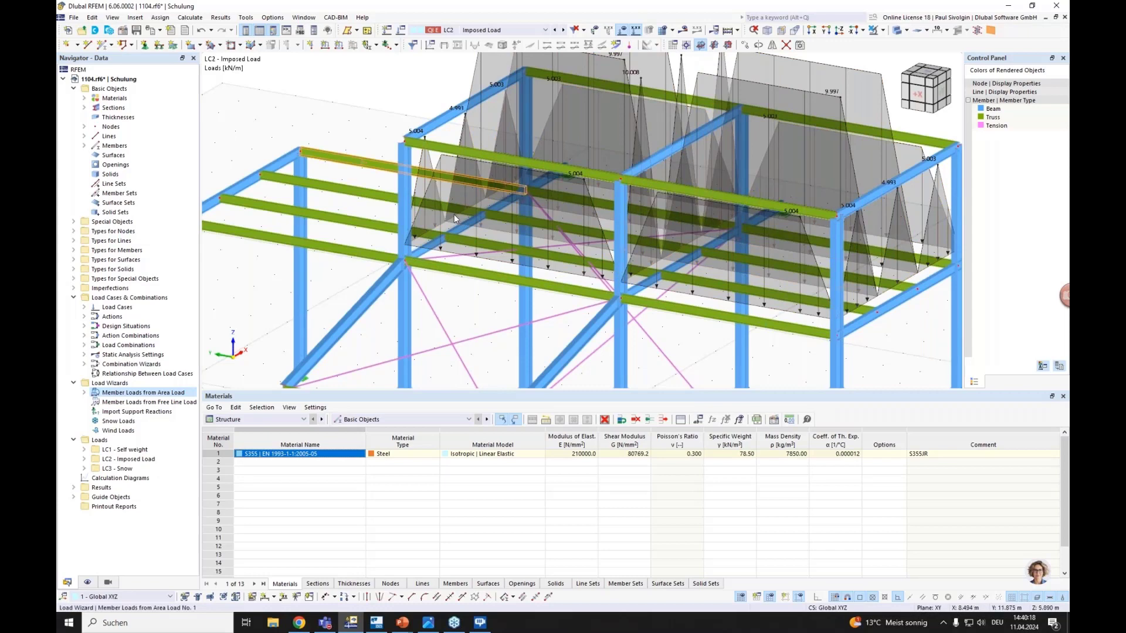
right_click(454, 214)
drag(572, 302, 499, 302)
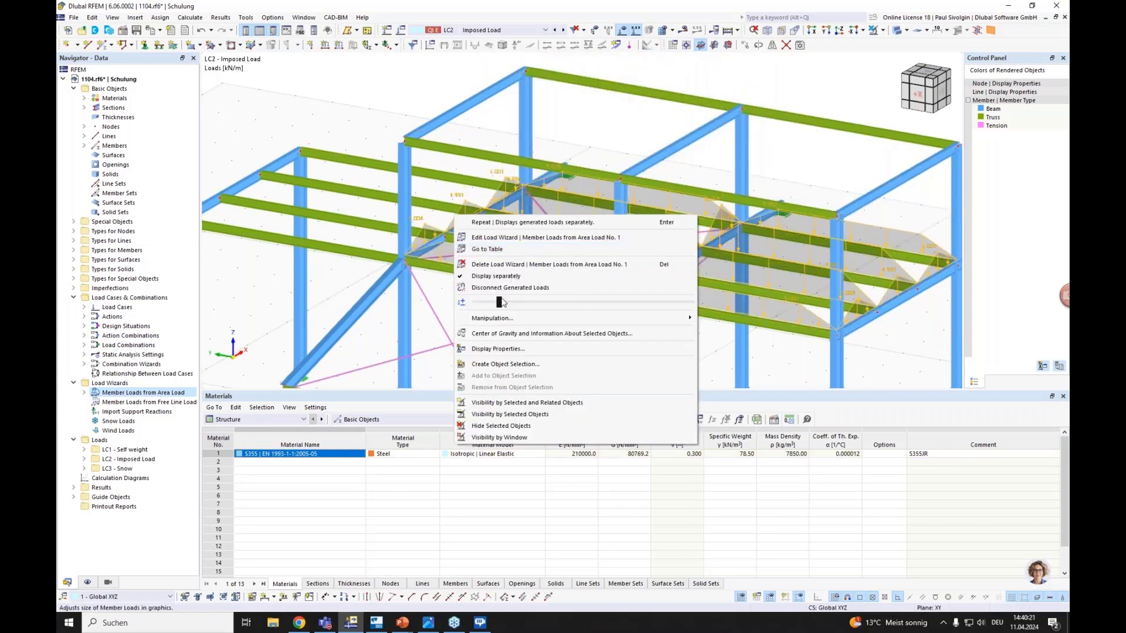
click(604, 121)
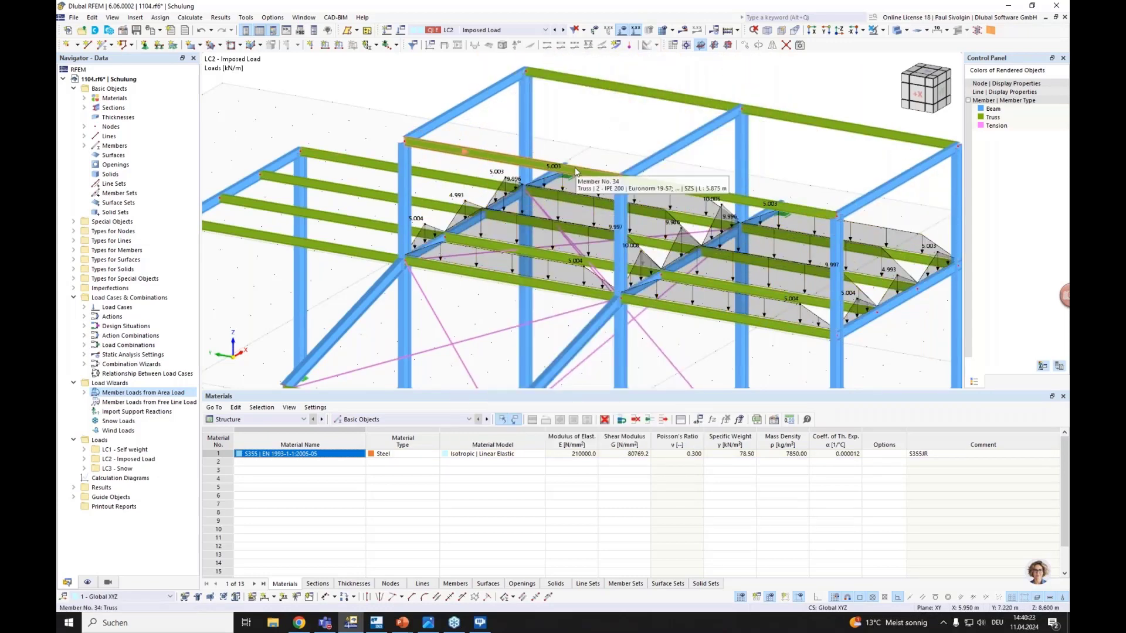
click(505, 251)
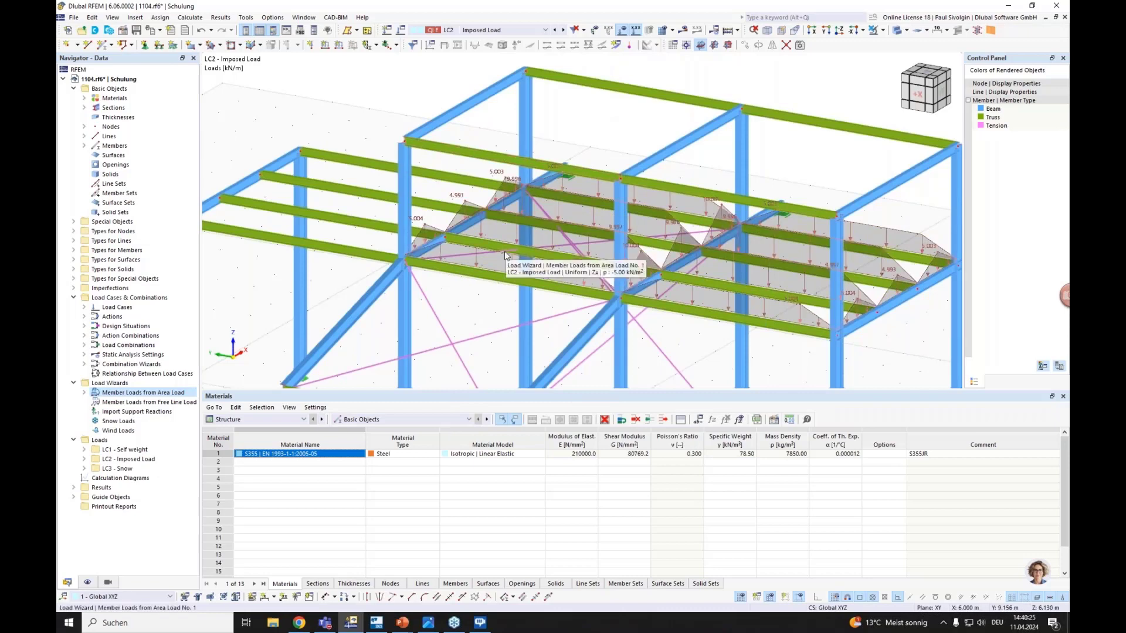
right_click(481, 220)
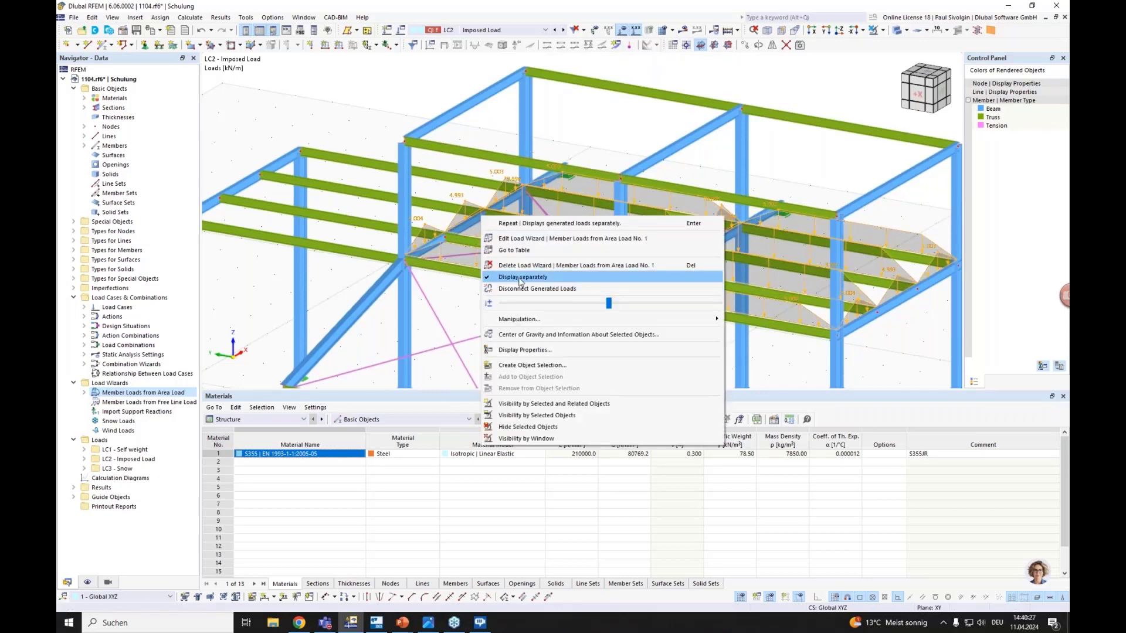
click(520, 278)
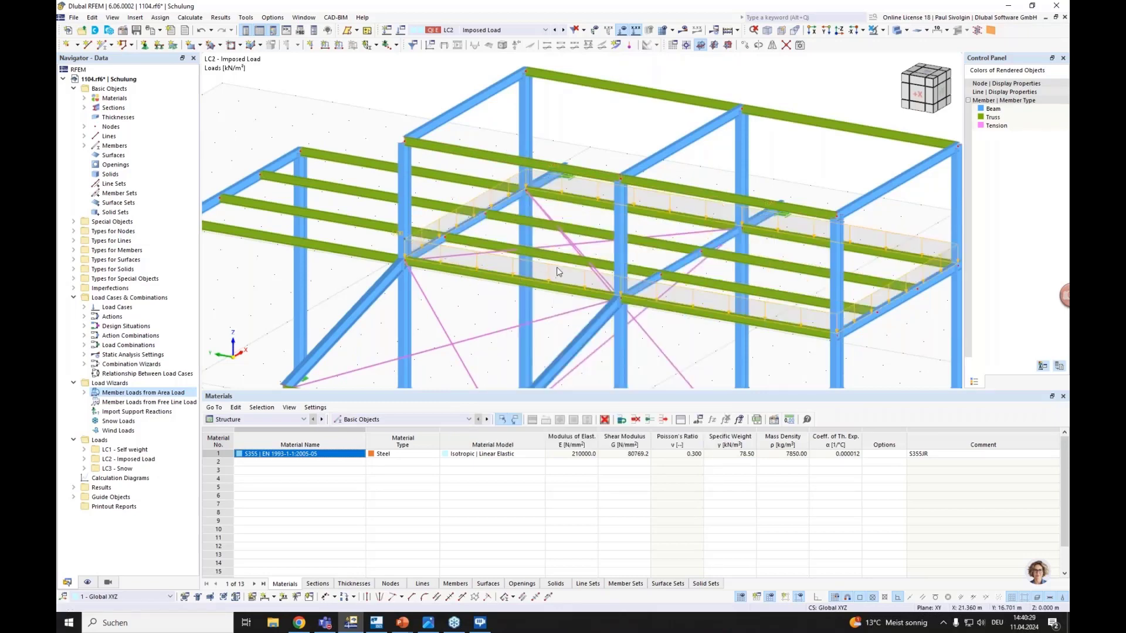
Make LC3 Snow the active load case for the model view.
scroll(557, 266, down, 5)
ctrl+middle_drag(537, 325, 549, 247)
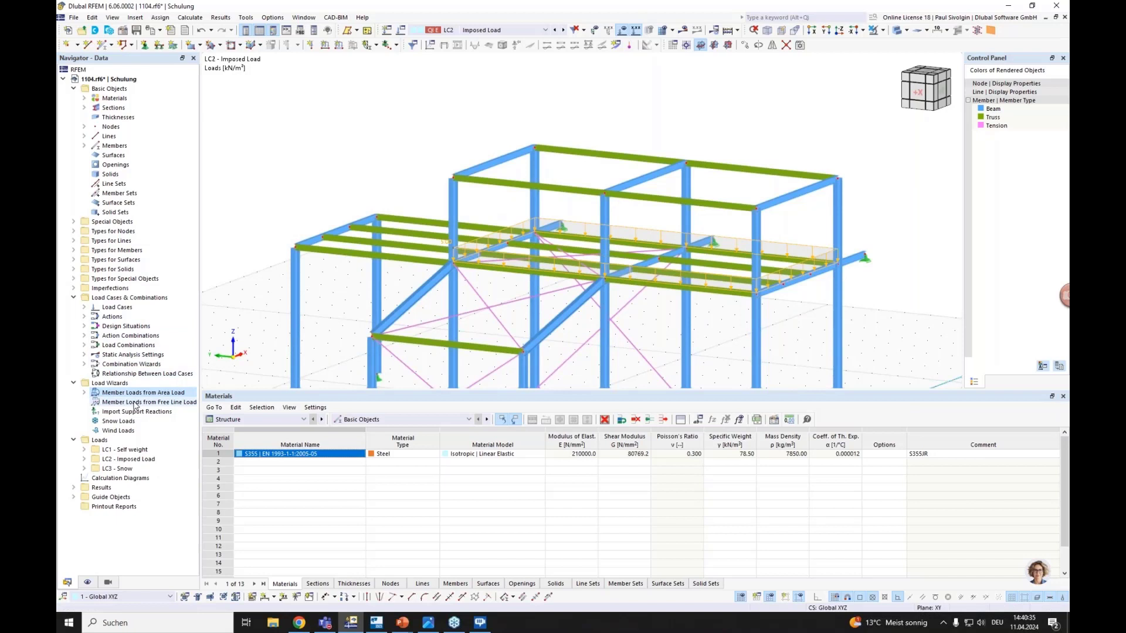
click(471, 33)
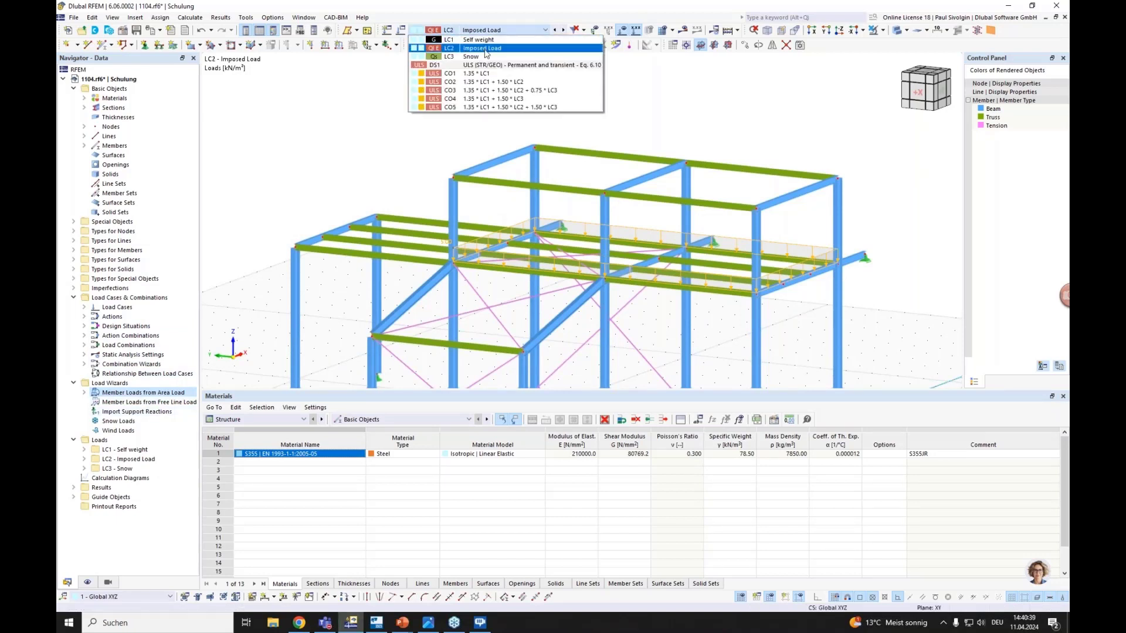
click(471, 57)
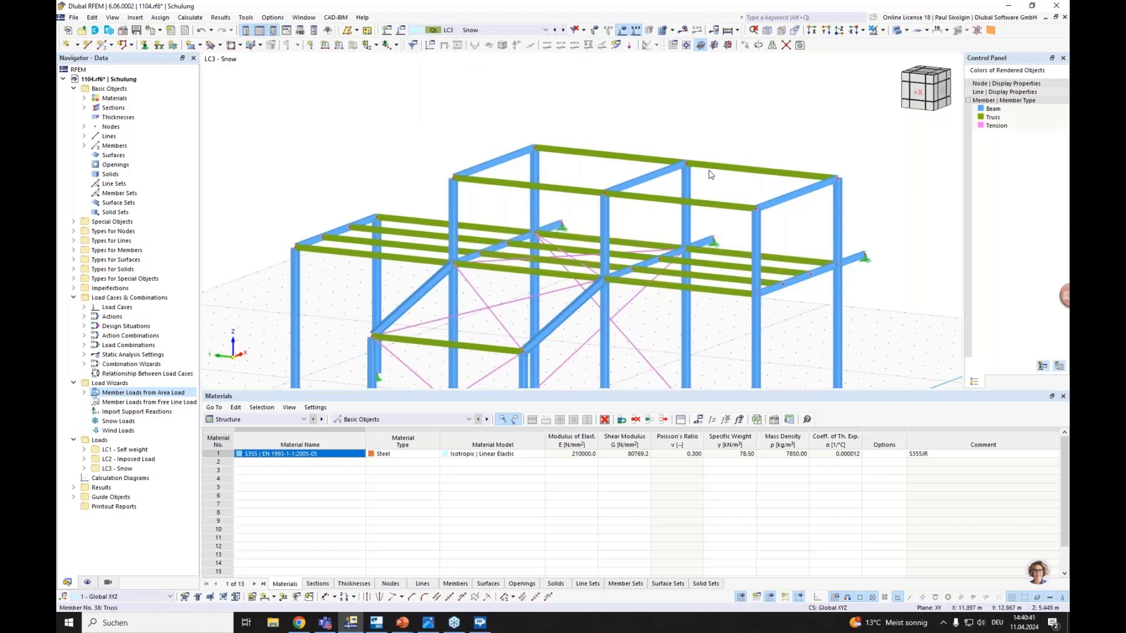
Create a new Snow Load wizard with the Flat/Monopitch roof type and assign upper roof corner nodes 31, 33, 29 and 28.
right_click(120, 423)
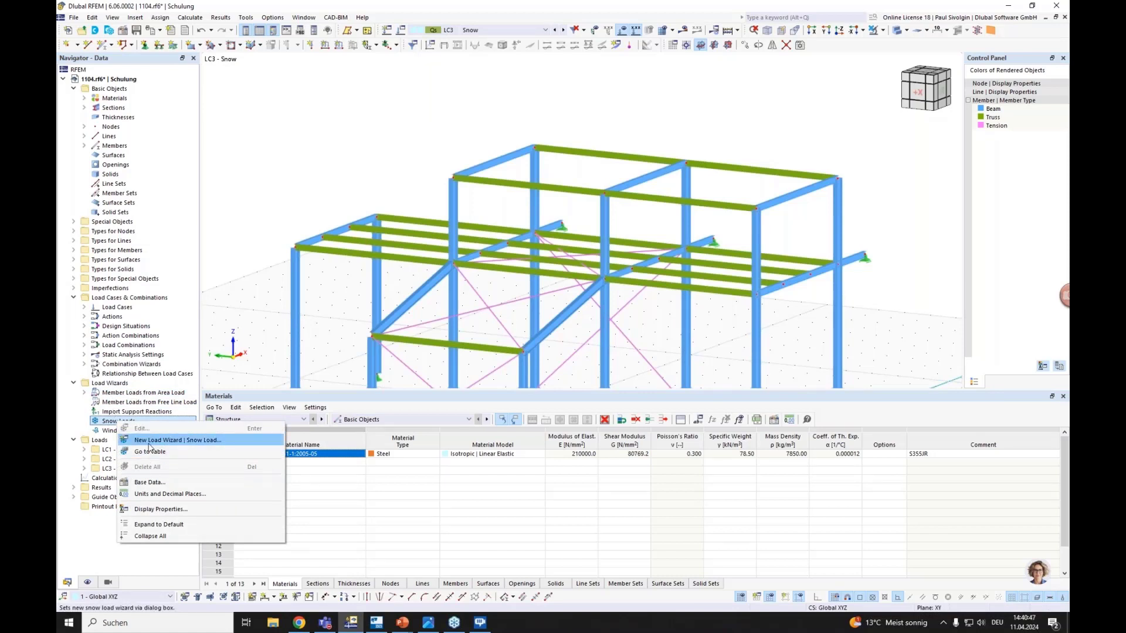
click(149, 443)
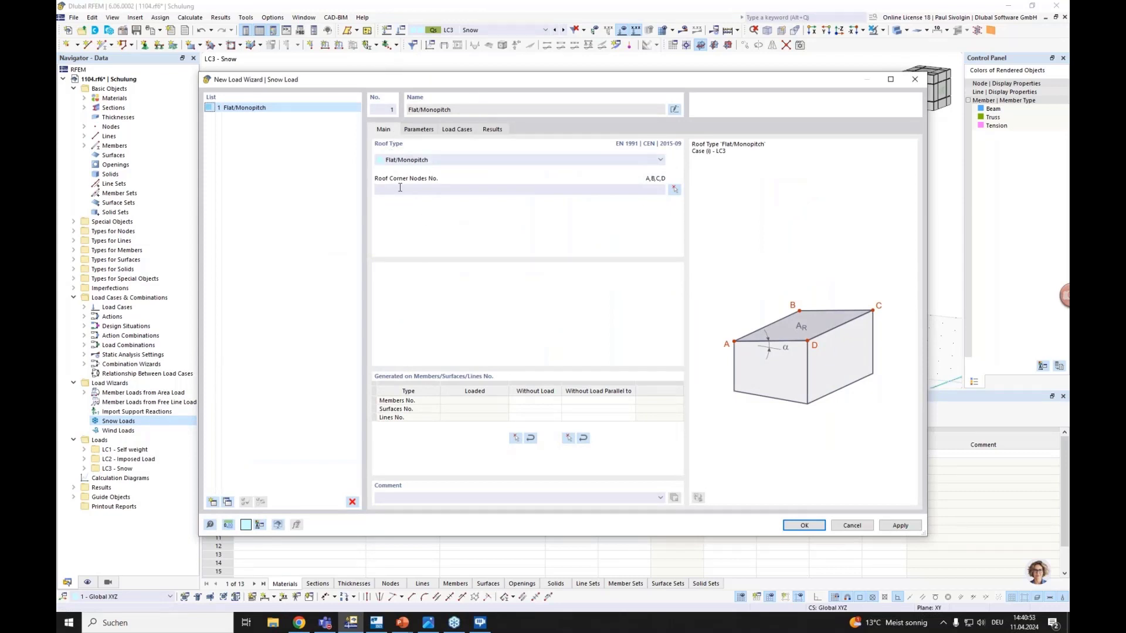
click(393, 188)
drag(474, 79, 482, 136)
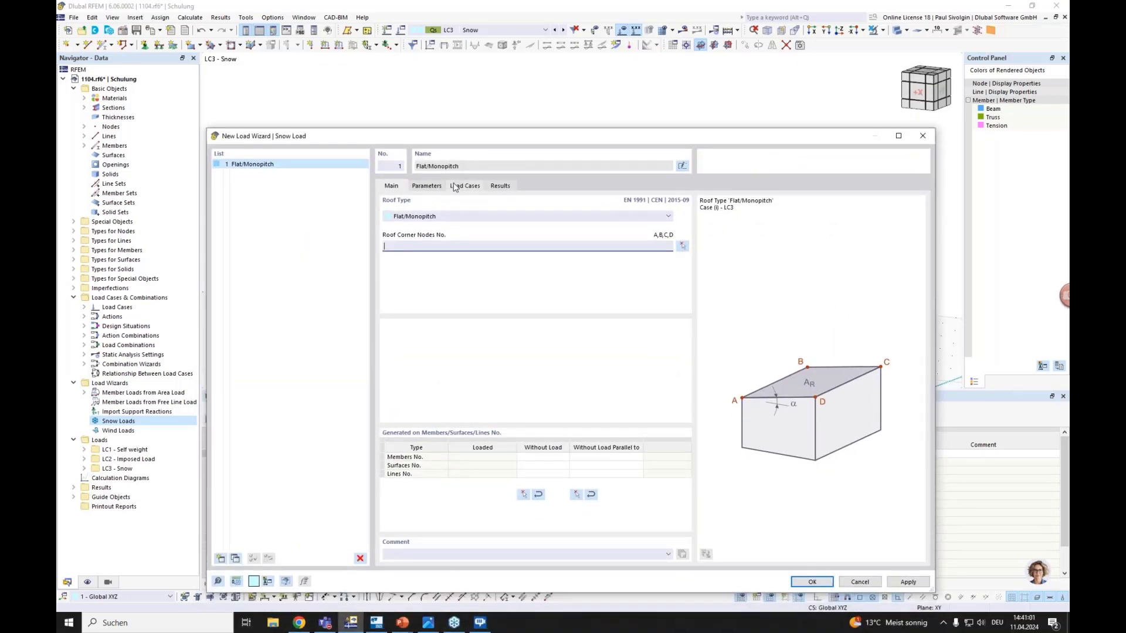
click(683, 246)
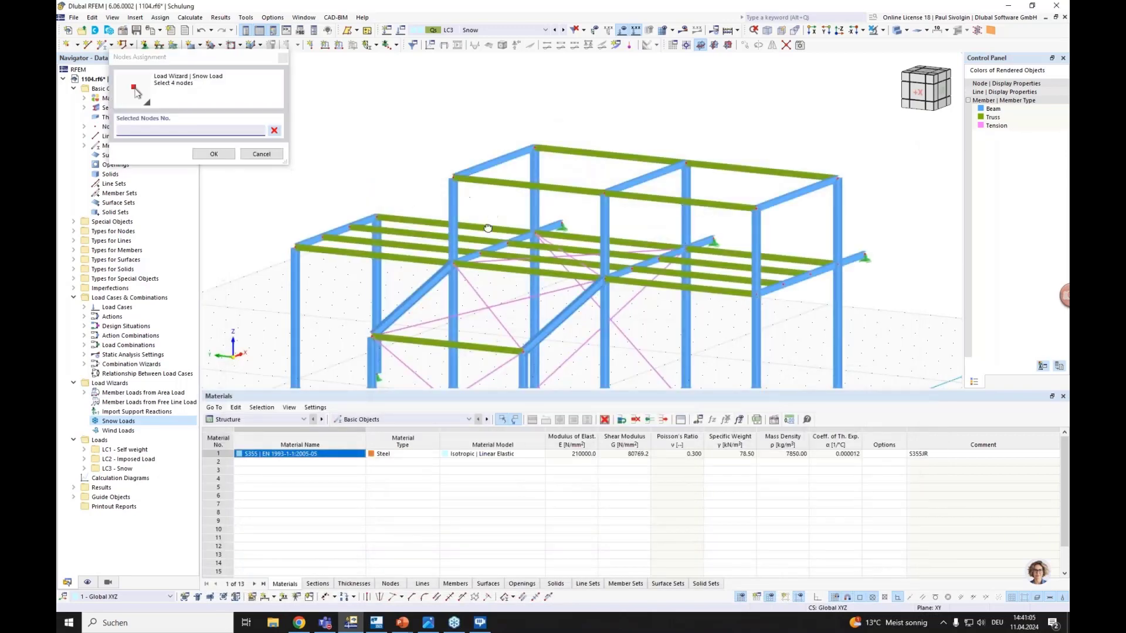
ctrl+middle_drag(488, 220, 490, 249)
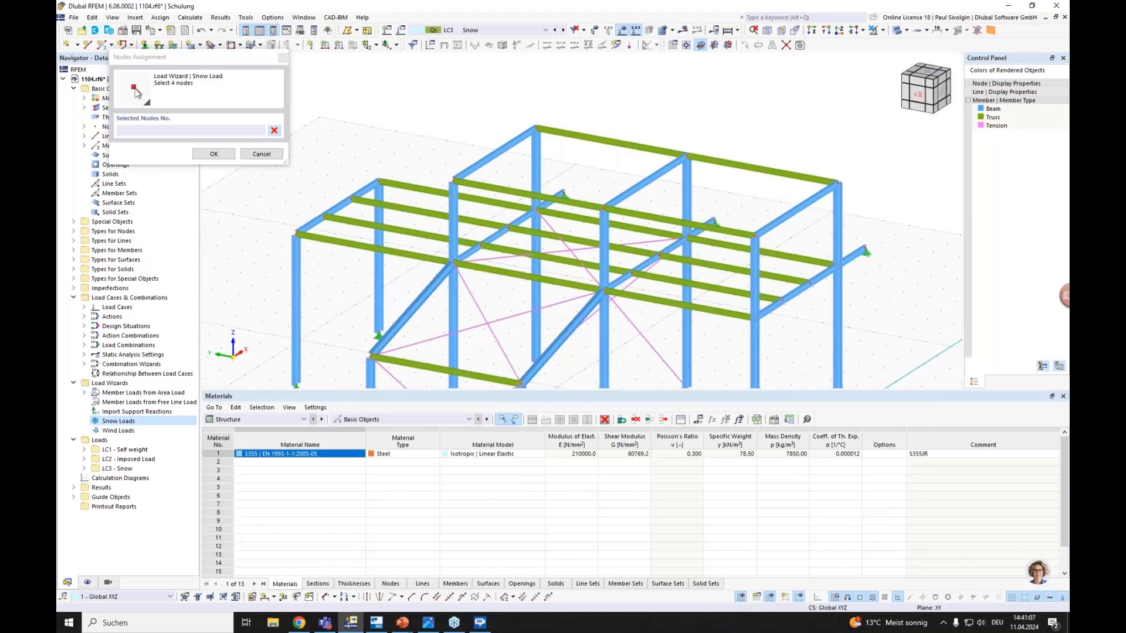
middle_drag(470, 187, 465, 165)
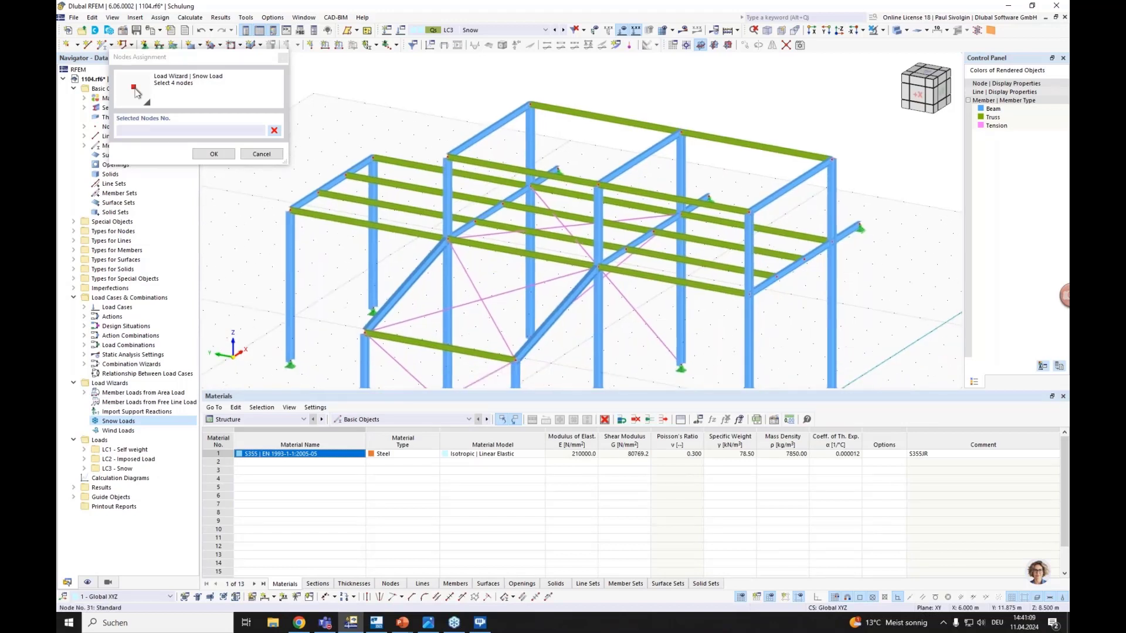
click(448, 157)
click(531, 105)
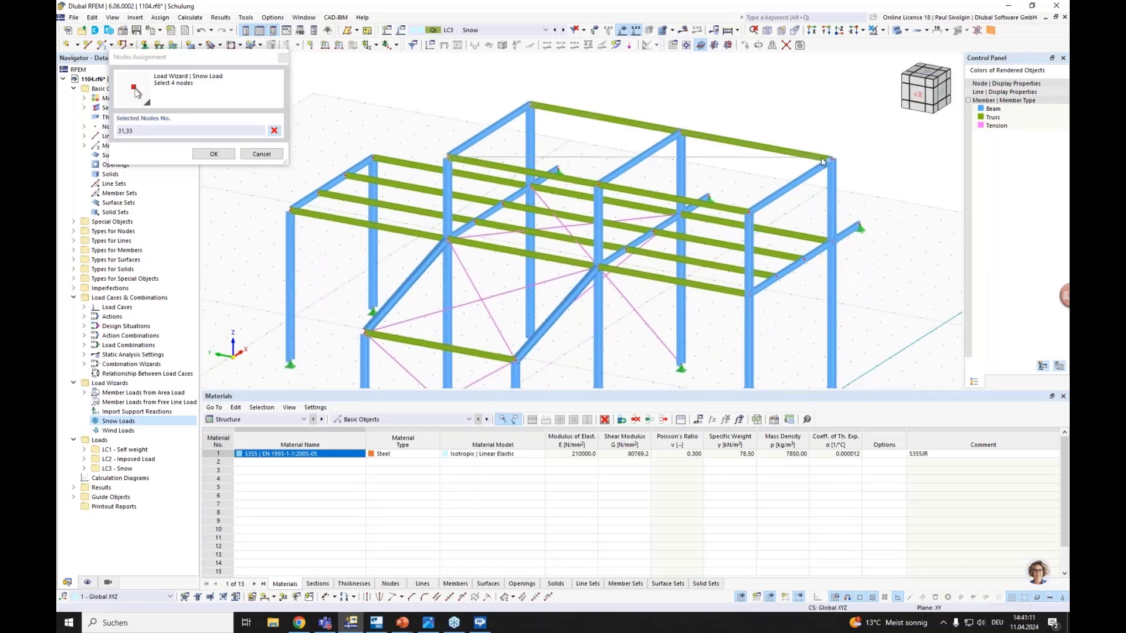
click(830, 158)
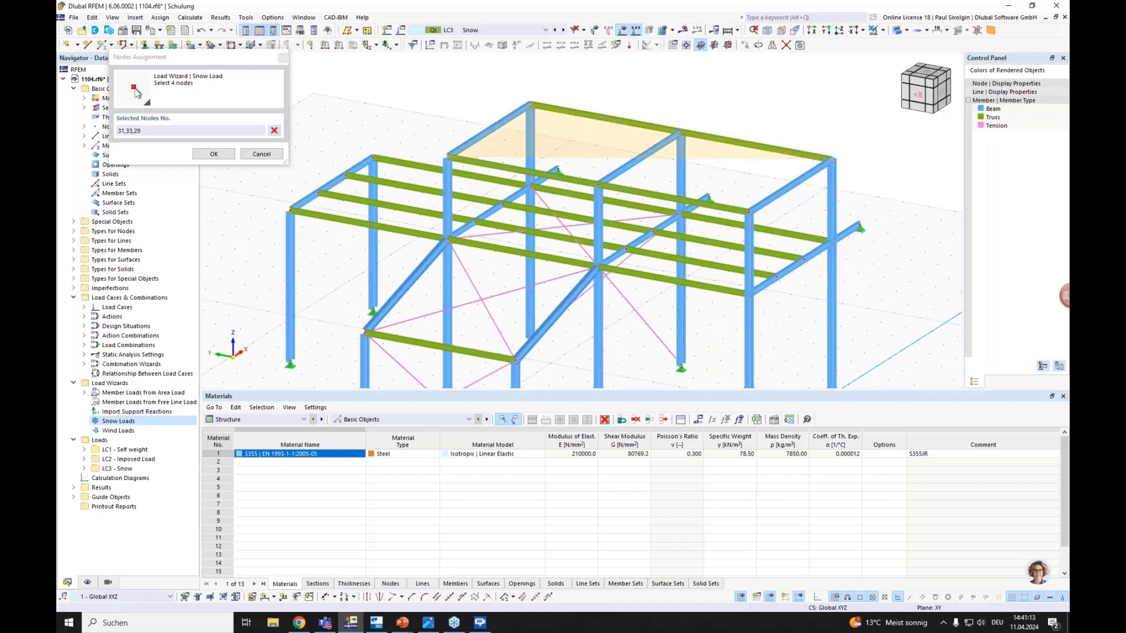
click(749, 212)
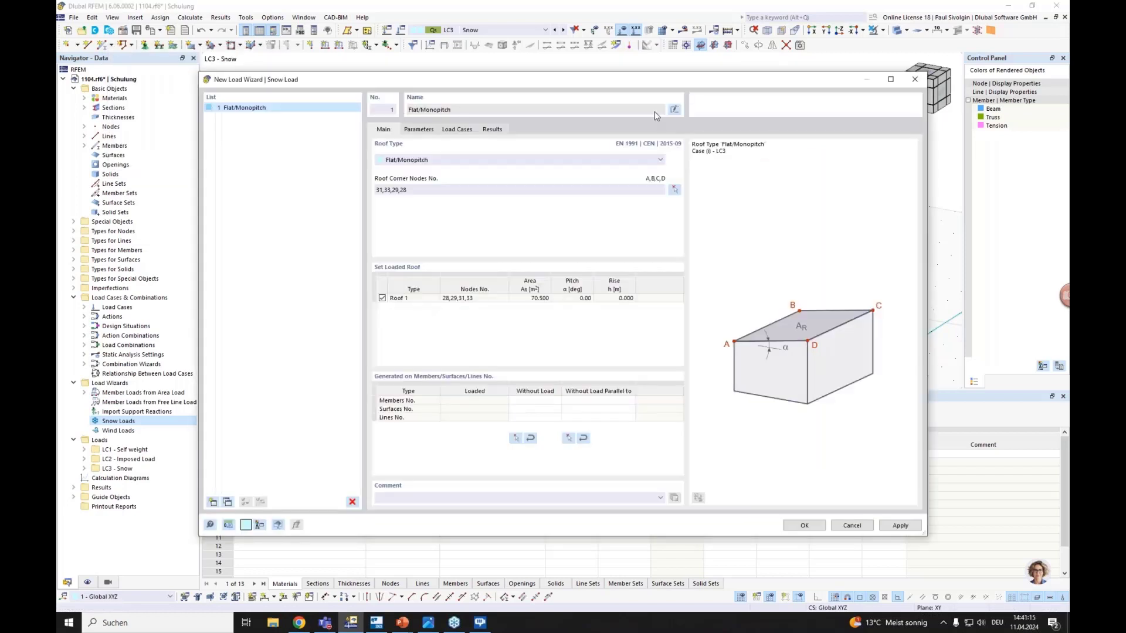
Name the snow load wizard Roof 1, check its parameters and generate the snow load on the upper roof.
click(669, 110)
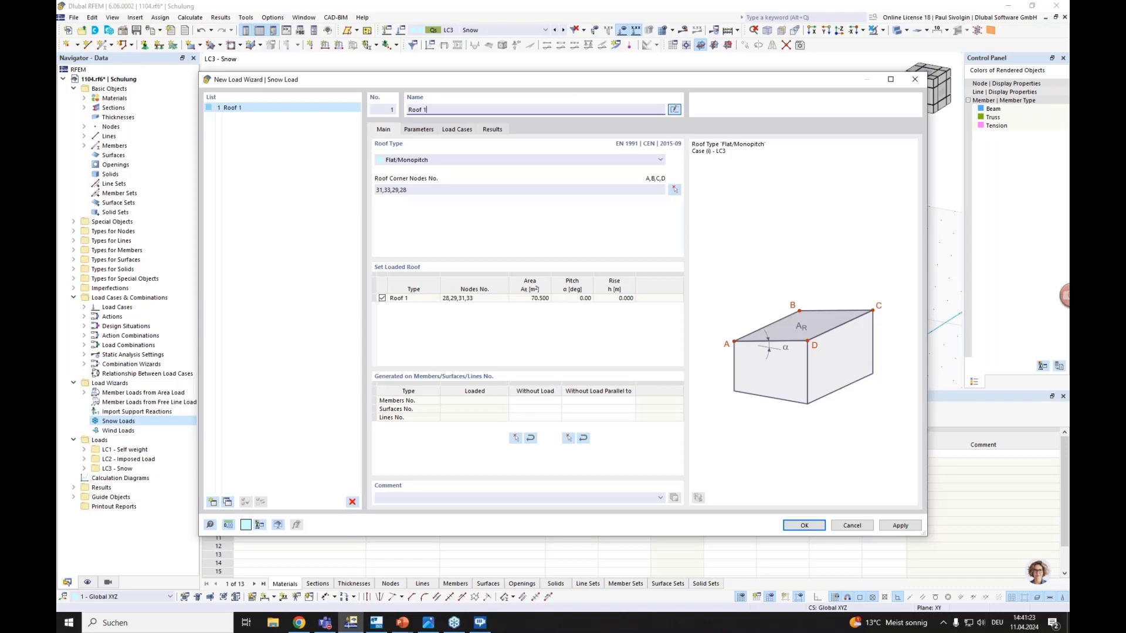
click(418, 129)
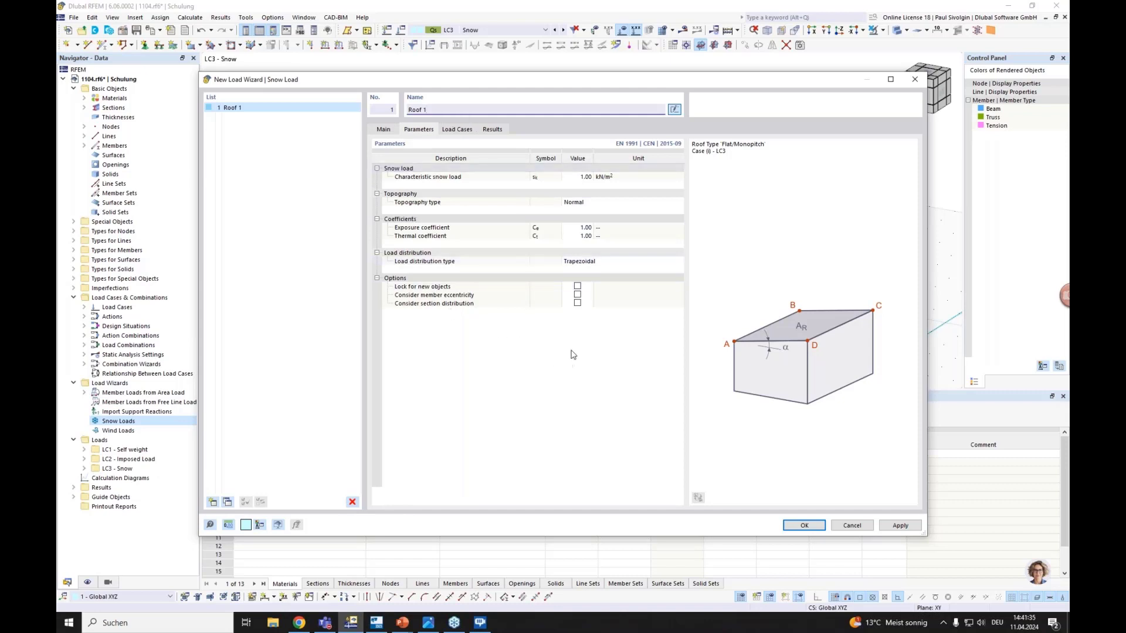
click(811, 527)
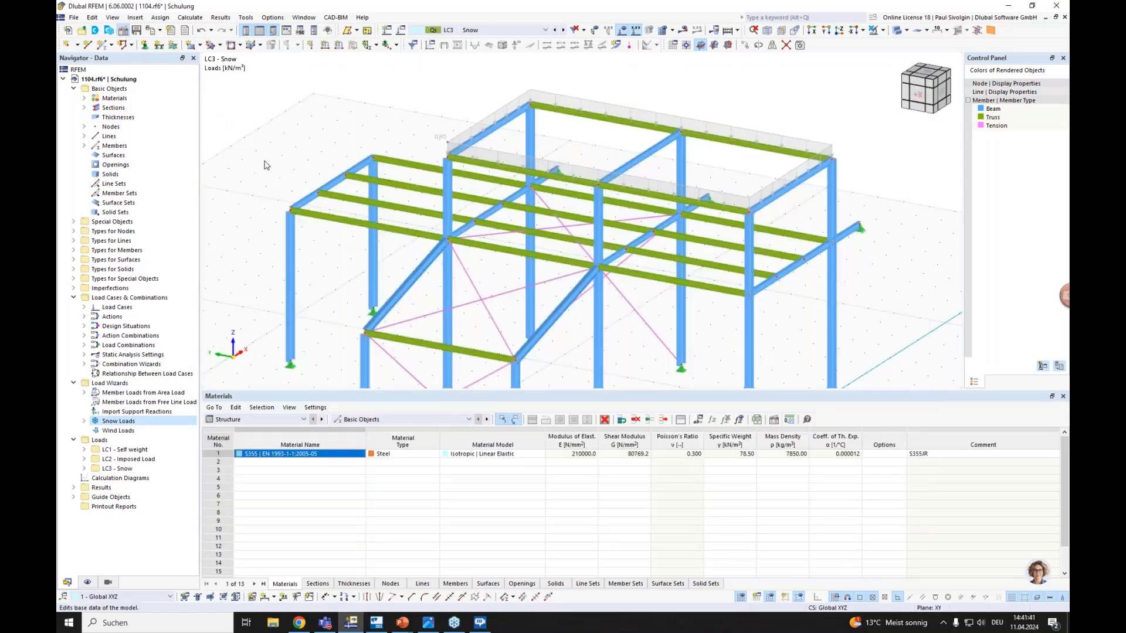
Review the standards and activated add-ons in the model's base data.
click(415, 106)
click(393, 107)
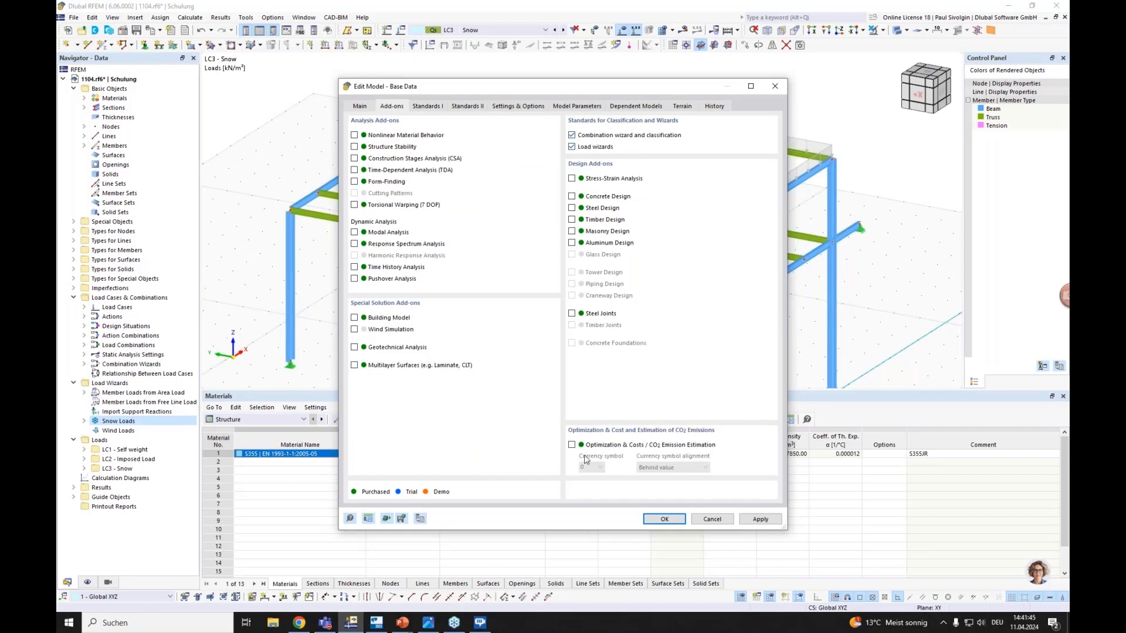
click(663, 519)
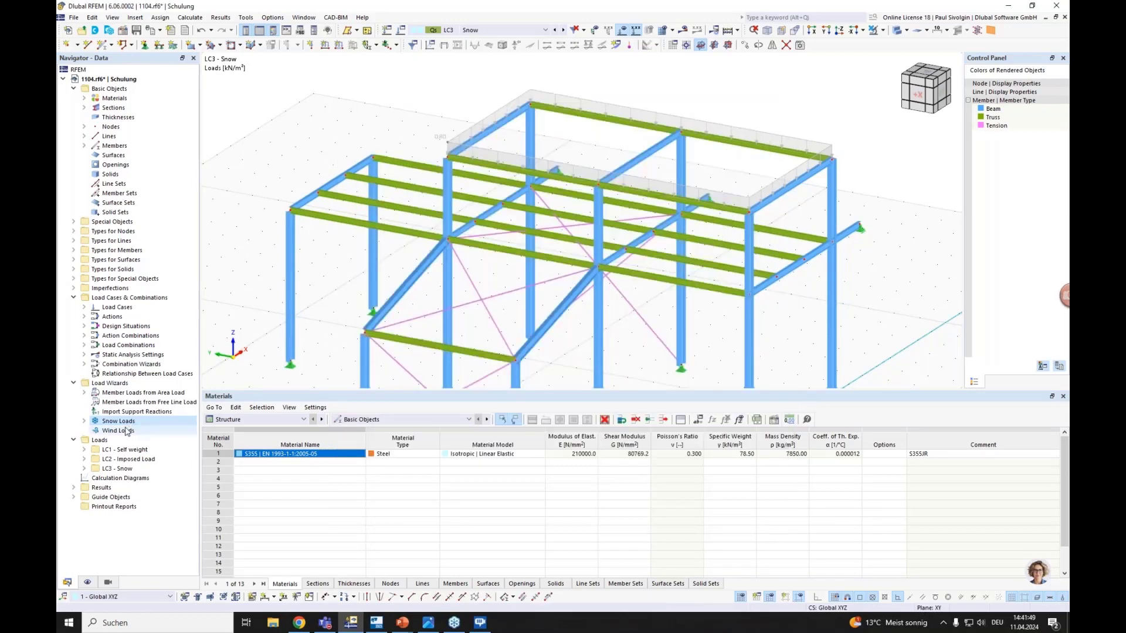
Review the parameters of the Roof 1 snow load wizard and close it without changes.
double_click(115, 422)
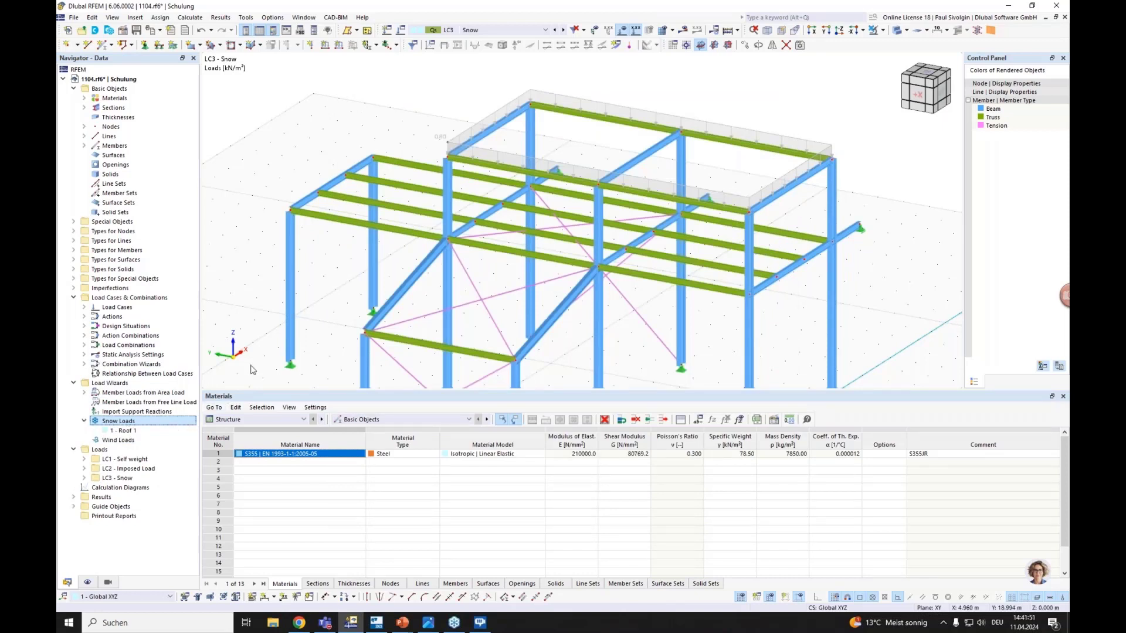
click(123, 430)
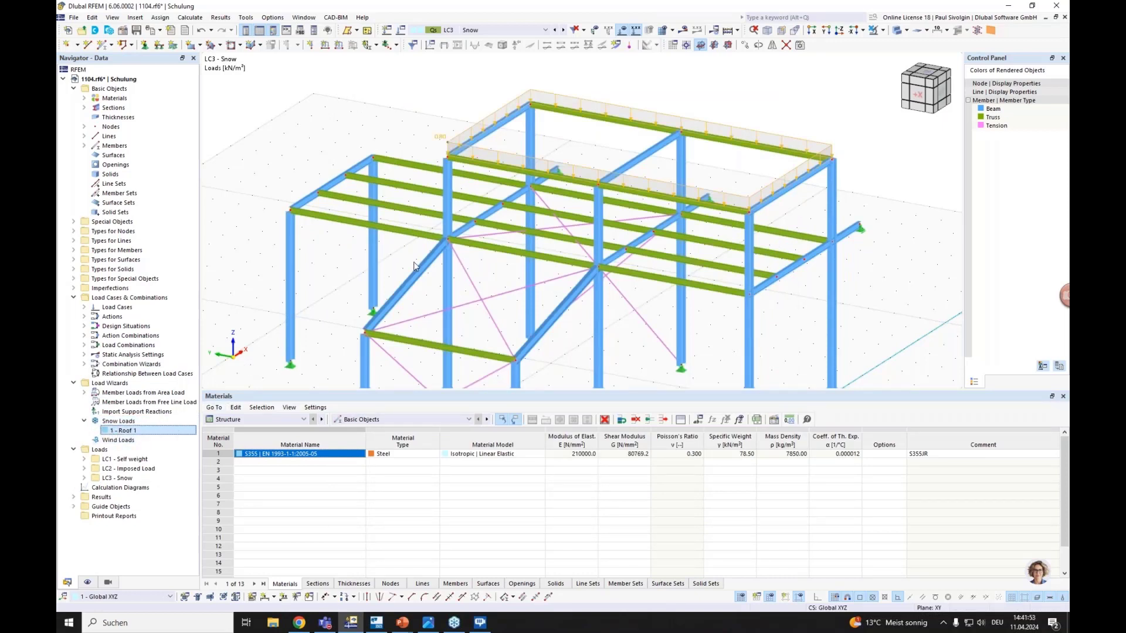
double_click(446, 134)
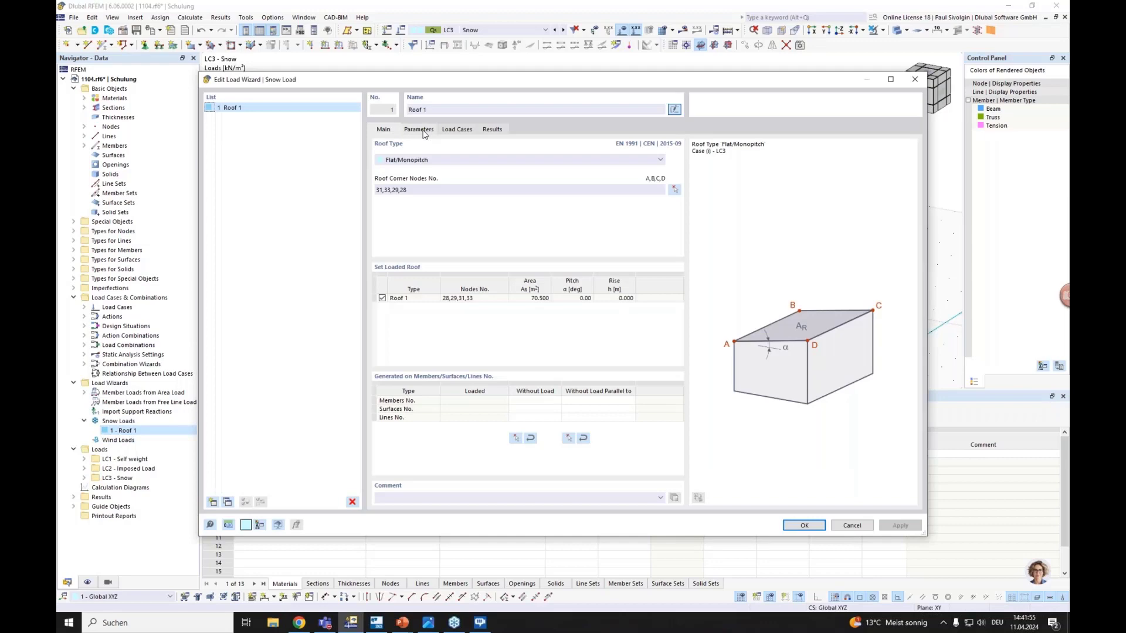
click(423, 131)
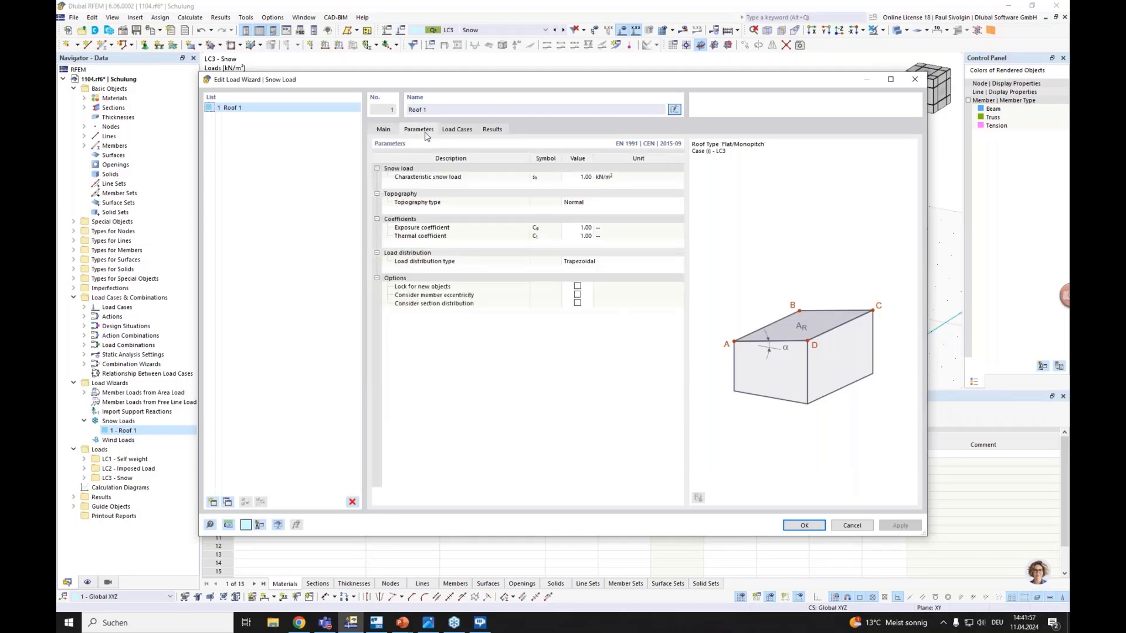
click(915, 79)
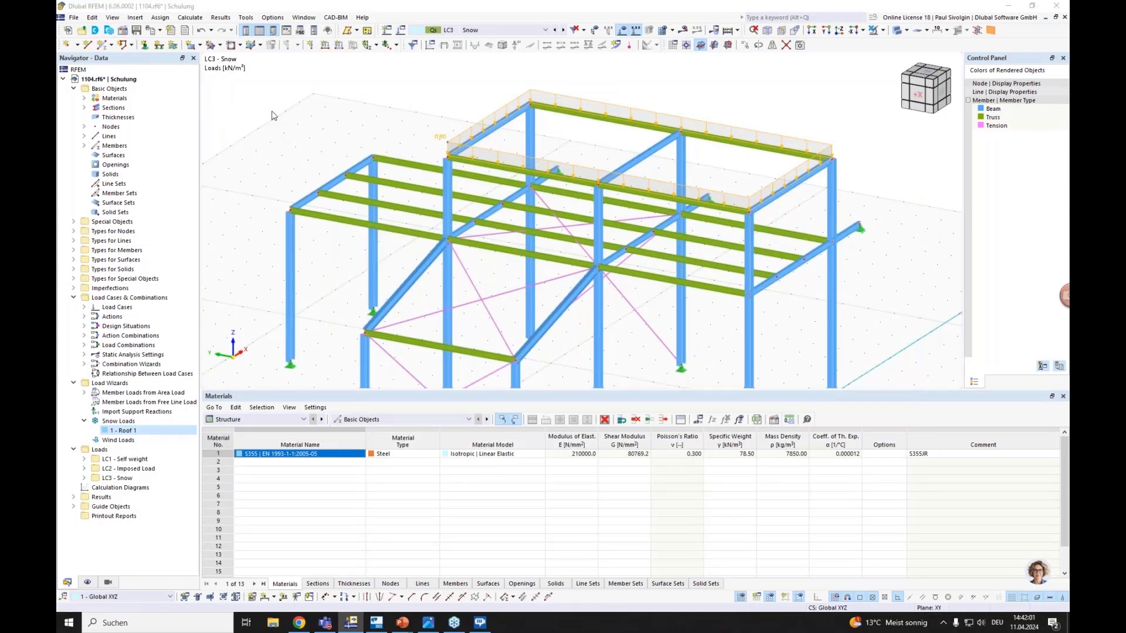
Set the EN 1991 national annex for the load wizards to DIN | 2019-04 in the model's base data.
click(421, 108)
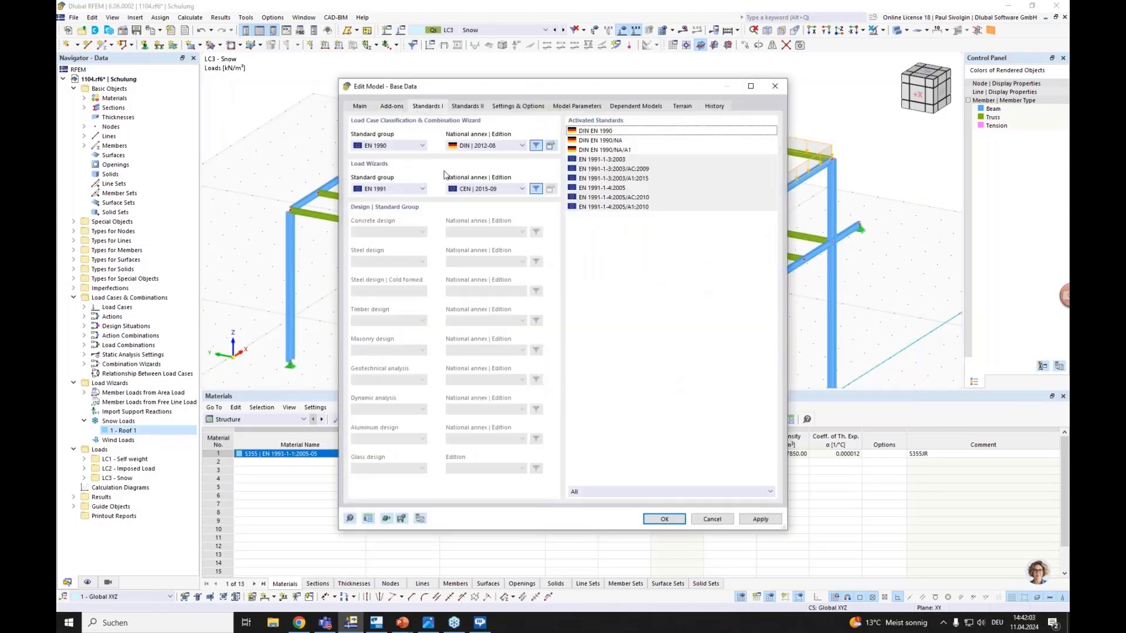
click(491, 188)
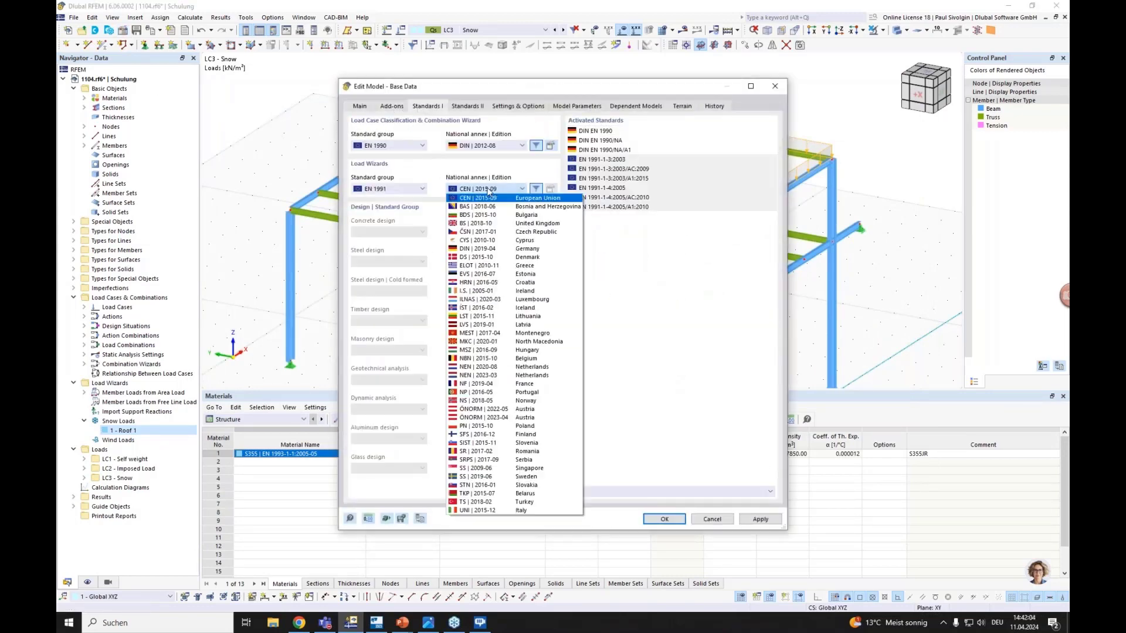
click(463, 249)
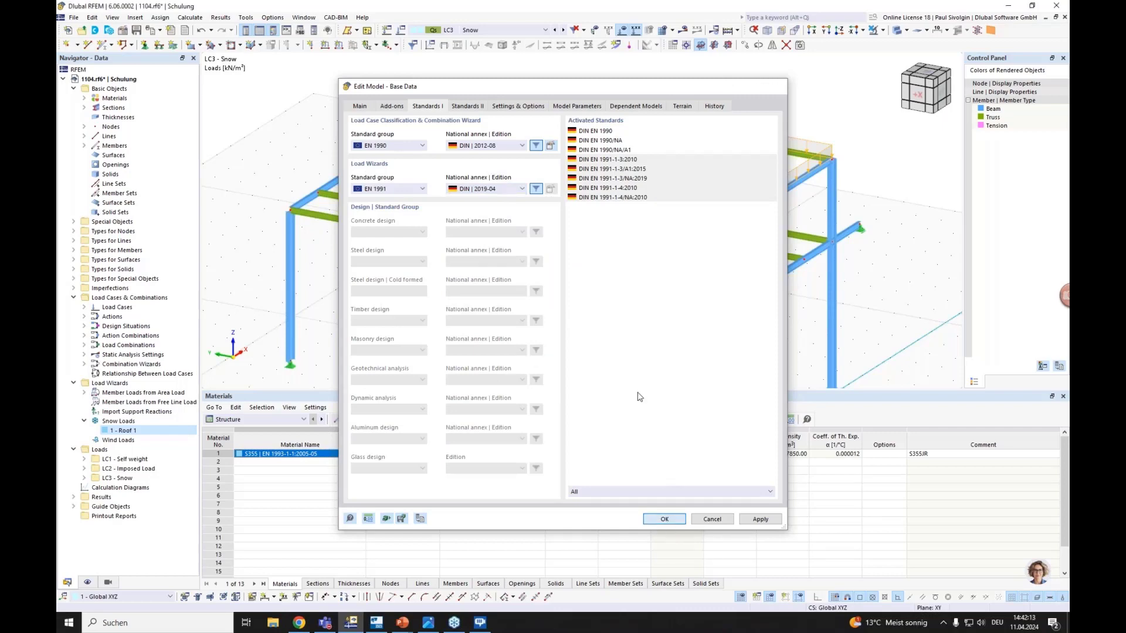
key(Return)
Define the Roof 1 snow load parameters by picking a location in Leipzig, Germany, on the snow load zone map.
click(116, 436)
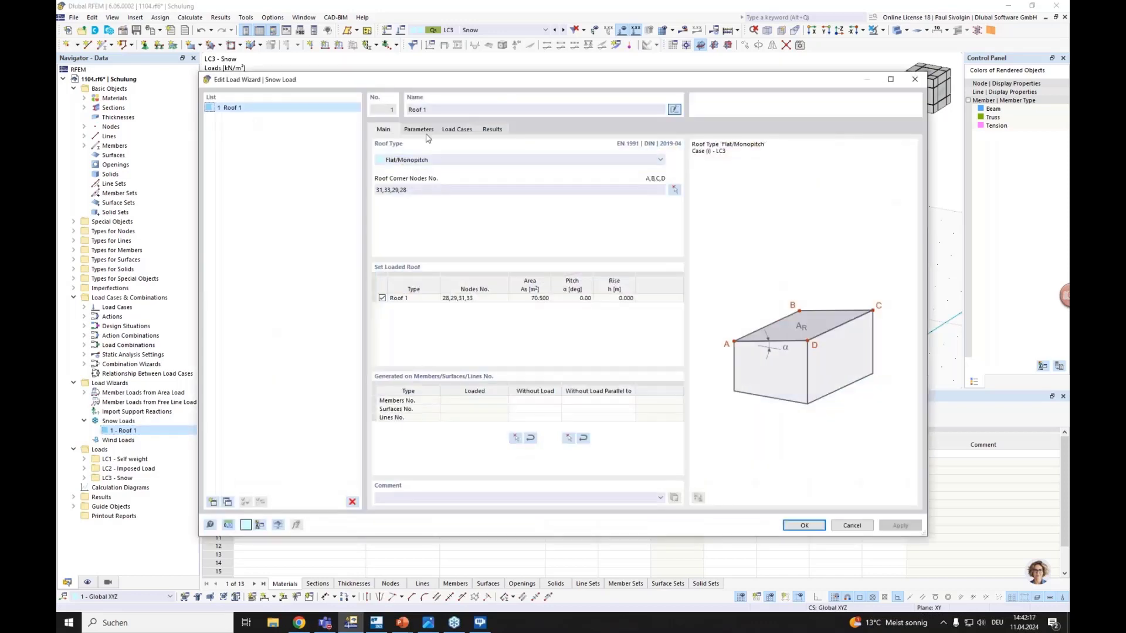
click(423, 130)
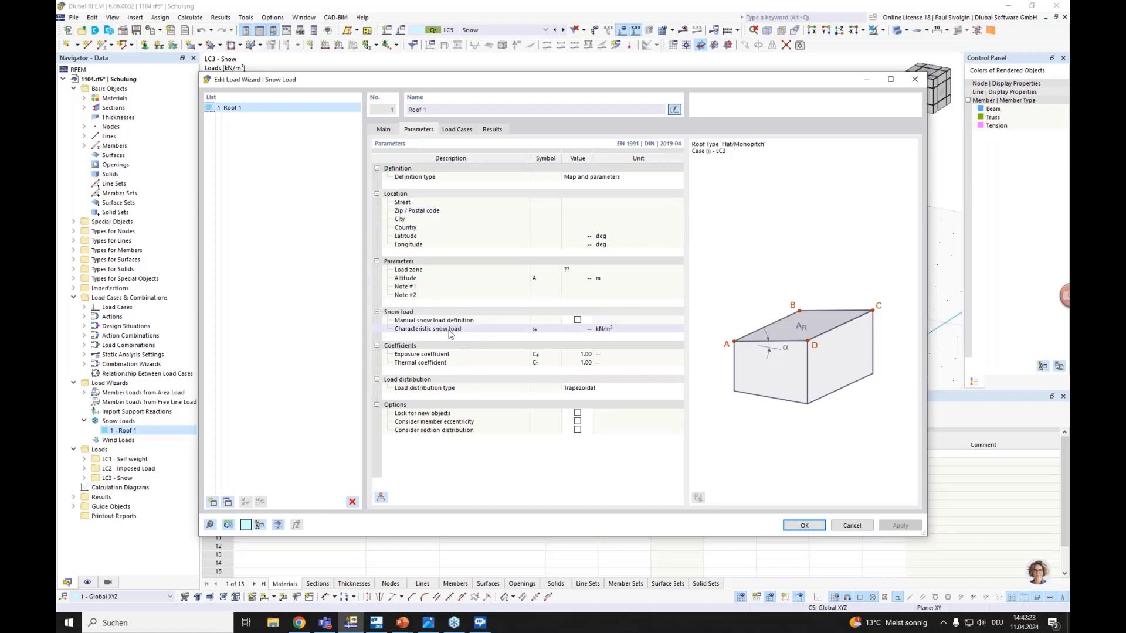
click(578, 319)
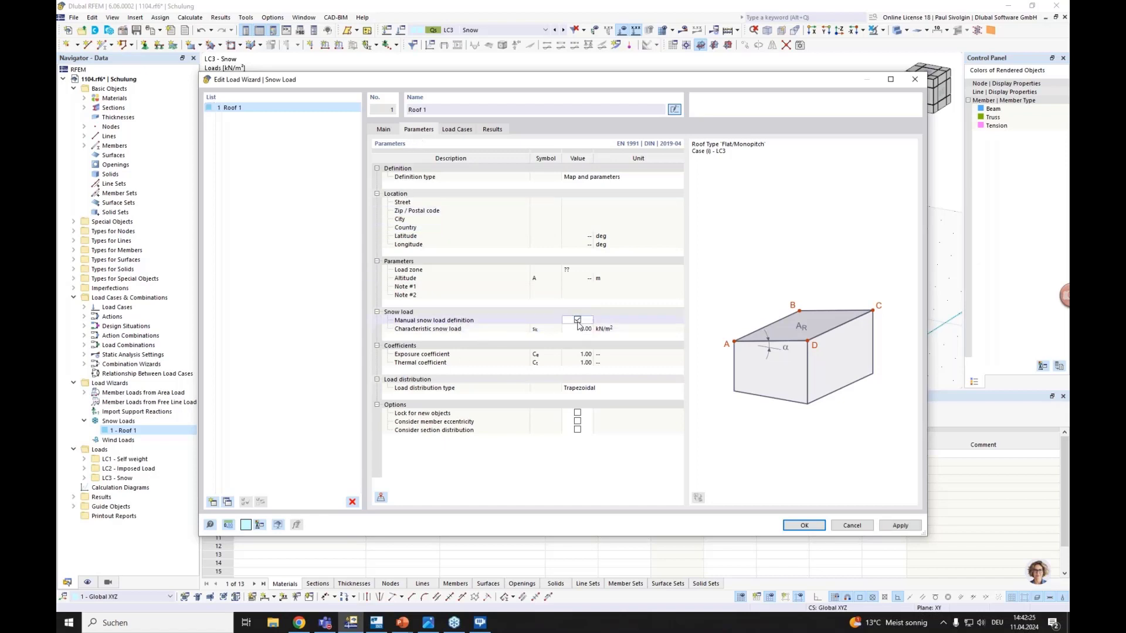
click(577, 320)
click(381, 498)
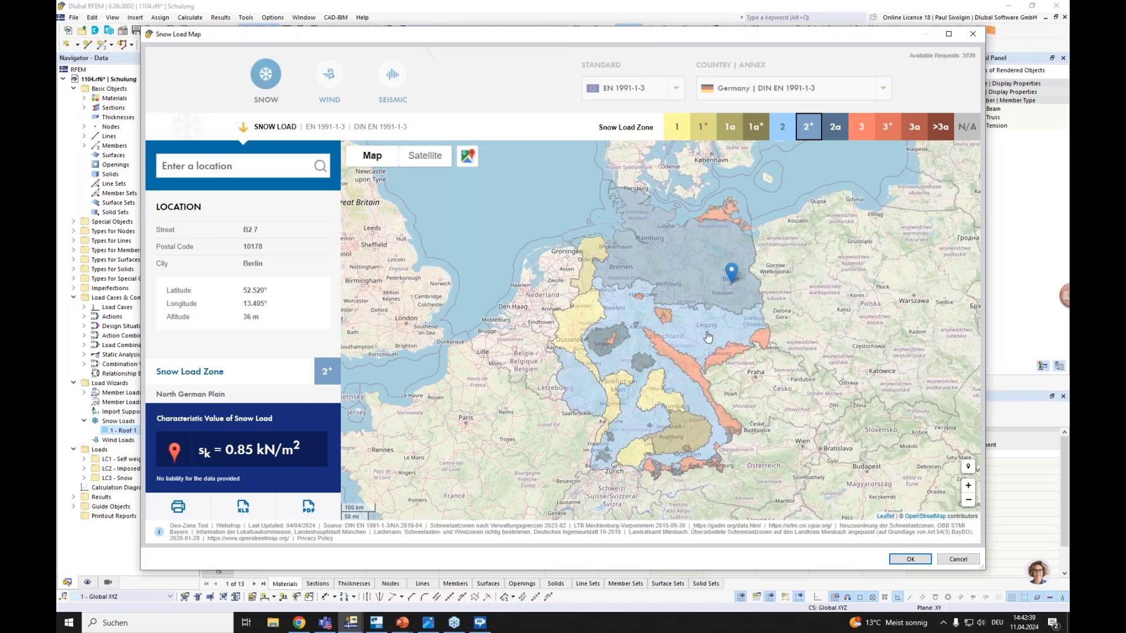
click(708, 335)
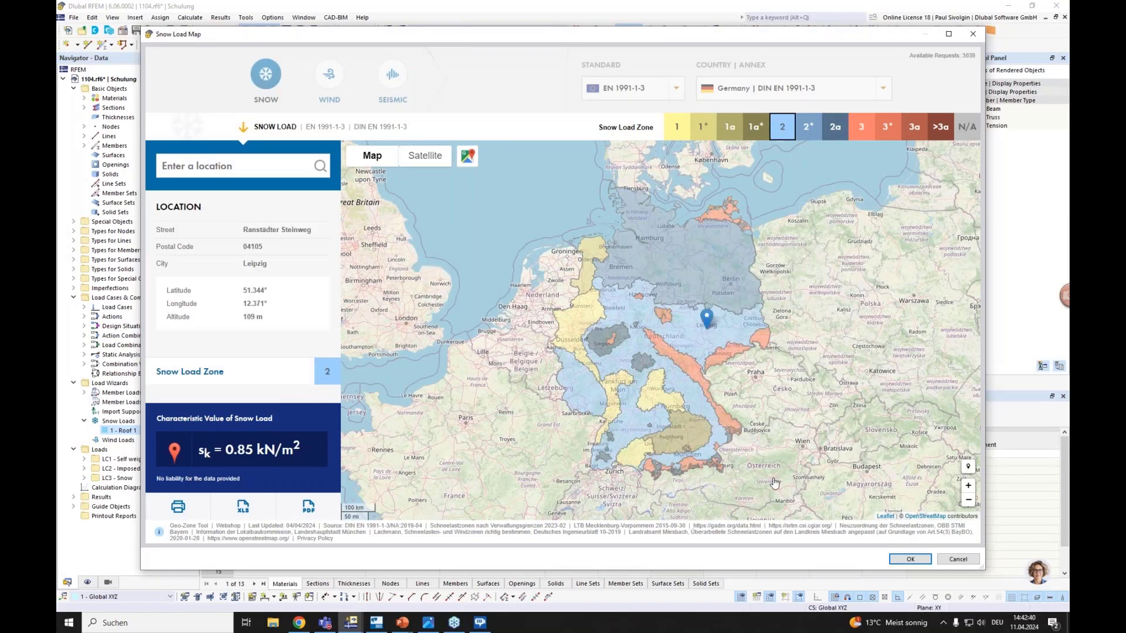
click(909, 560)
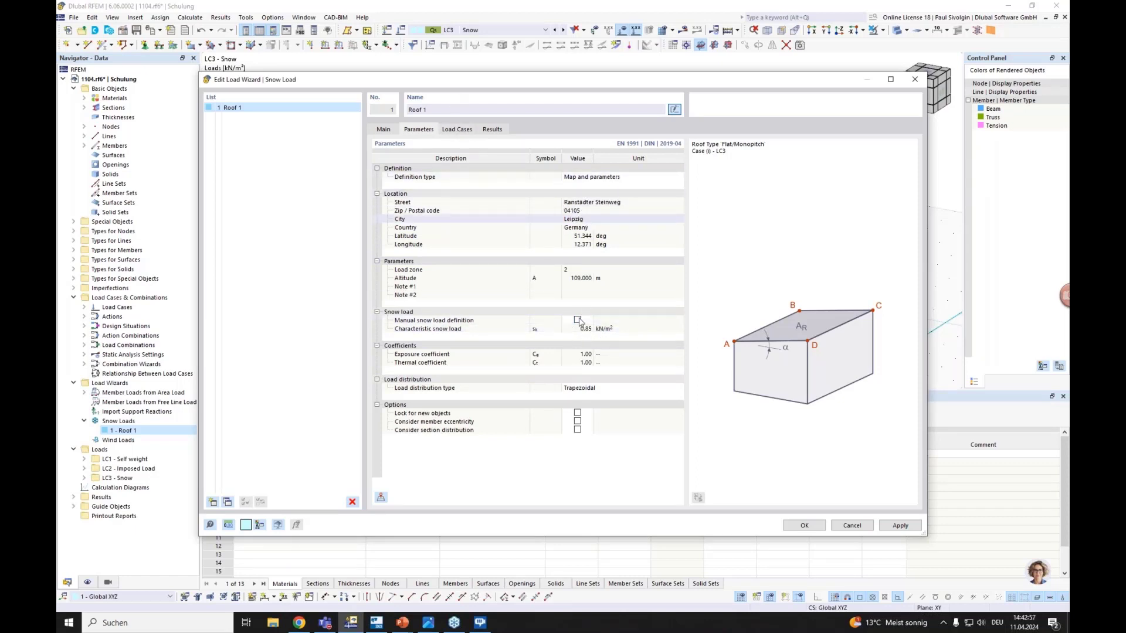
Assign case (i) of the Roof 1 snow load wizard to load case LC3 - Snow.
click(461, 130)
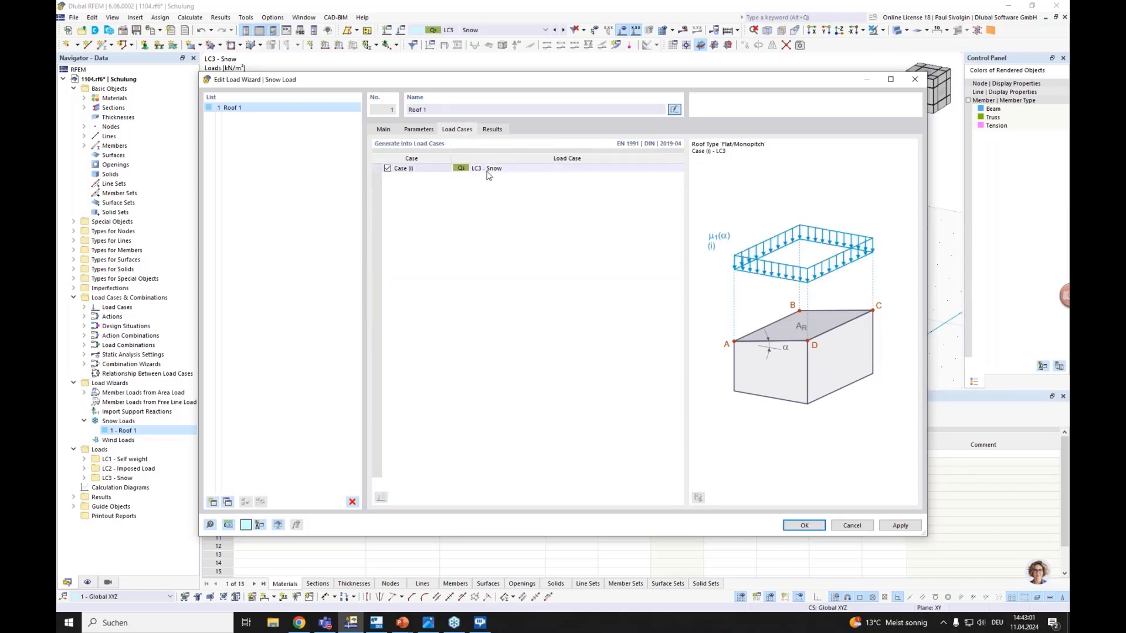
double_click(532, 168)
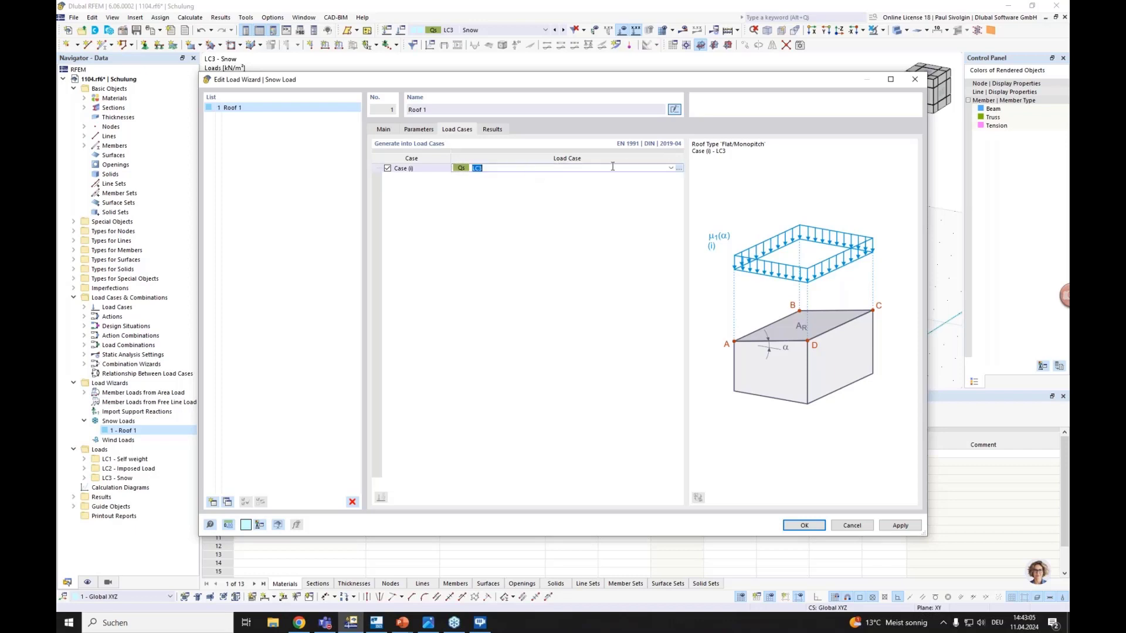
click(672, 169)
click(522, 178)
Check the shape coefficient and snow load calculated for Roof 1 and inspect the load on the upper roof.
click(493, 130)
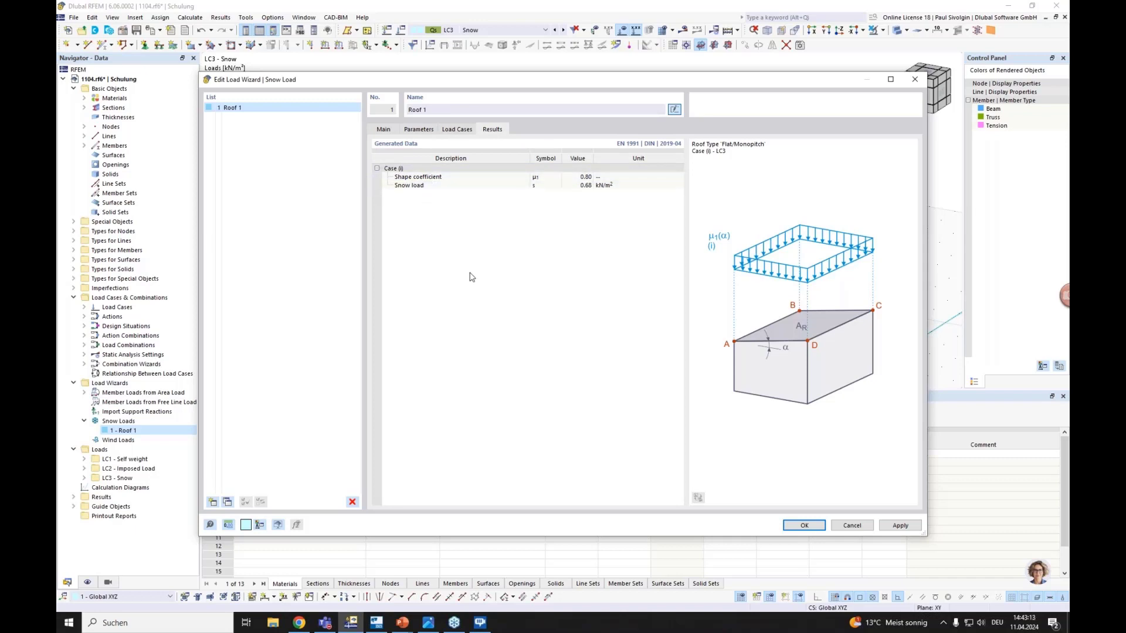
drag(666, 72, 682, 297)
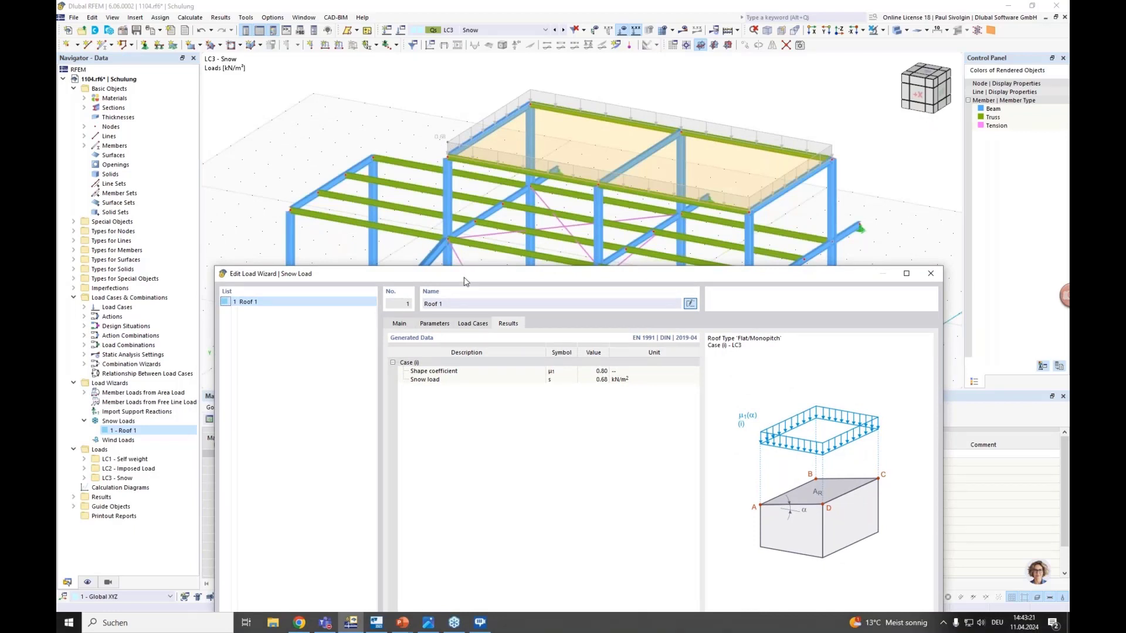
drag(463, 276, 487, 379)
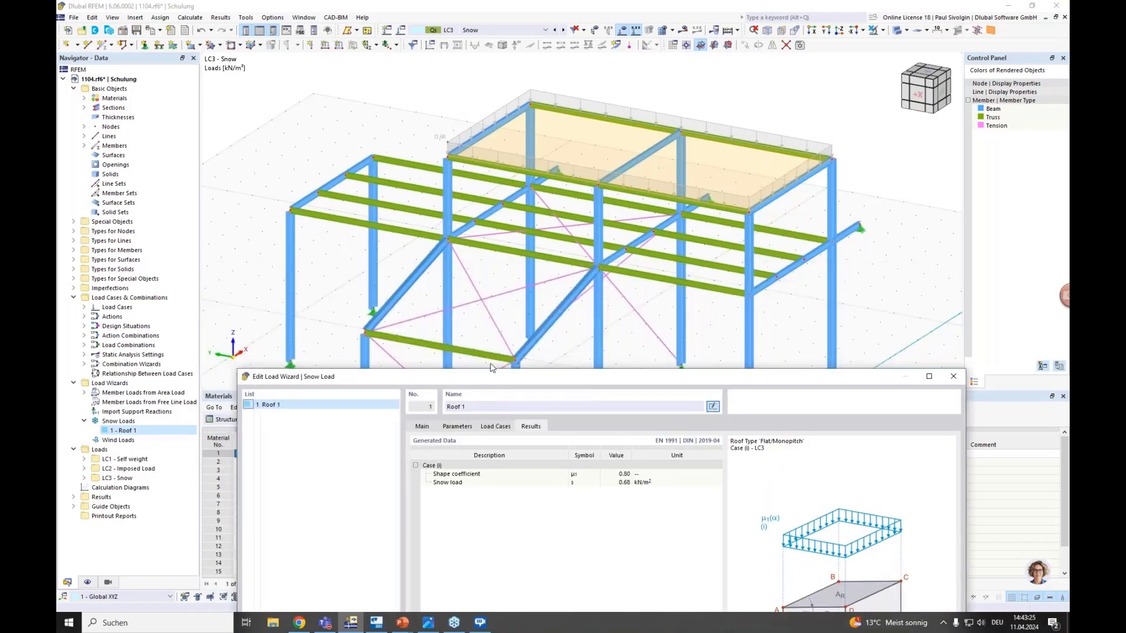
drag(516, 378, 507, 324)
drag(498, 249, 510, 65)
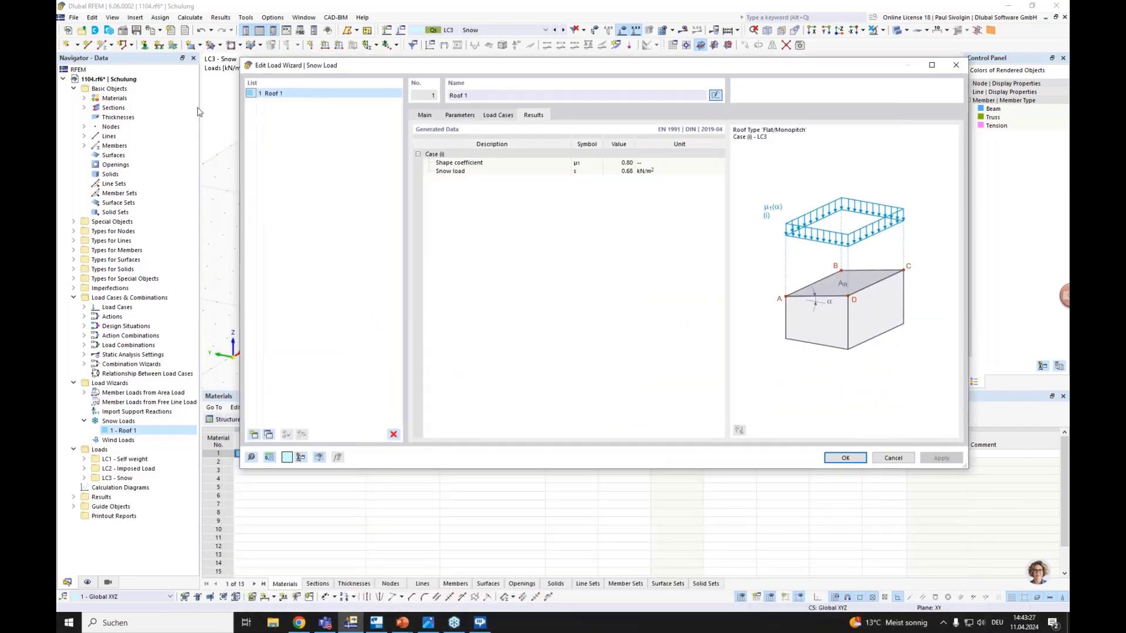
Copy the Roof 1 snow load wizard twice and name the copies Roof 2 and Roof 3.
click(286, 95)
click(269, 435)
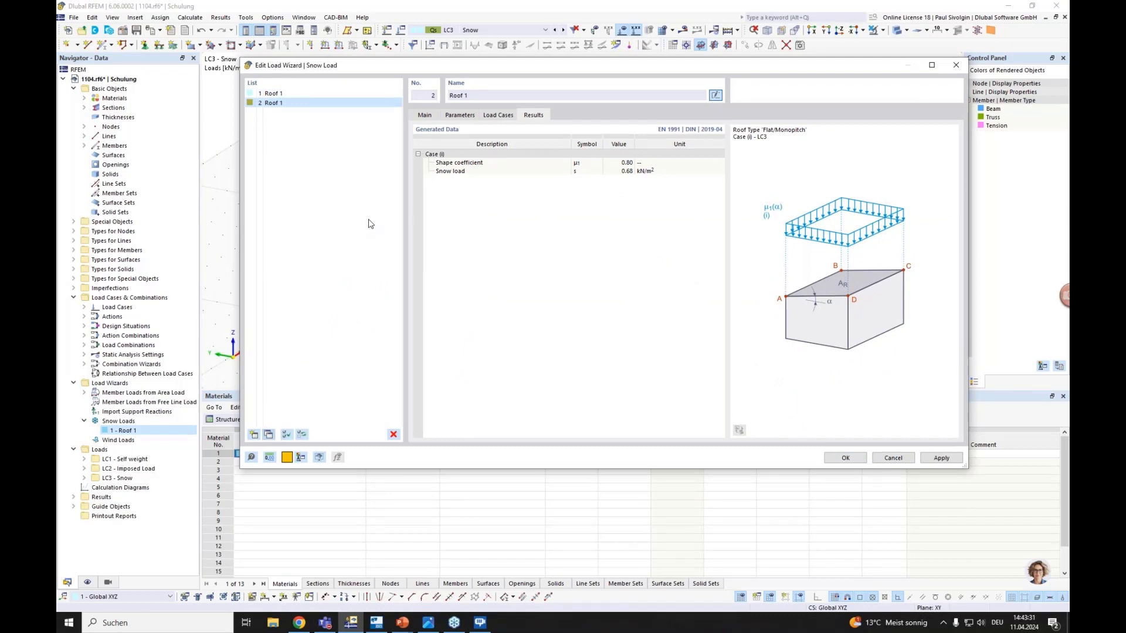
click(470, 95)
key(BackSpace)
text(2)
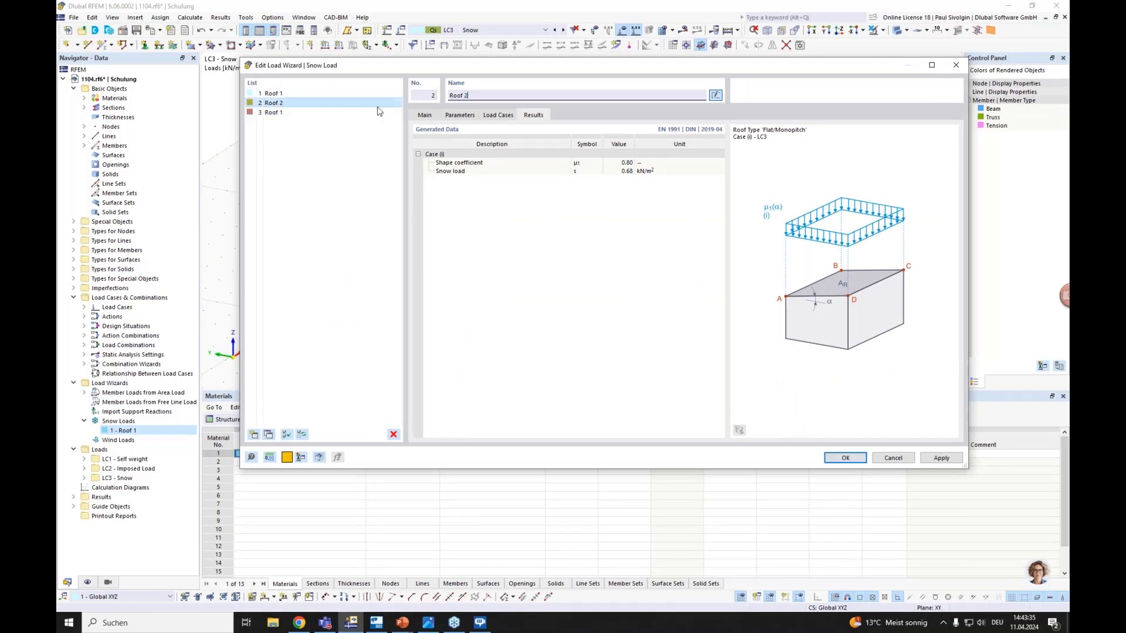
click(273, 112)
click(466, 95)
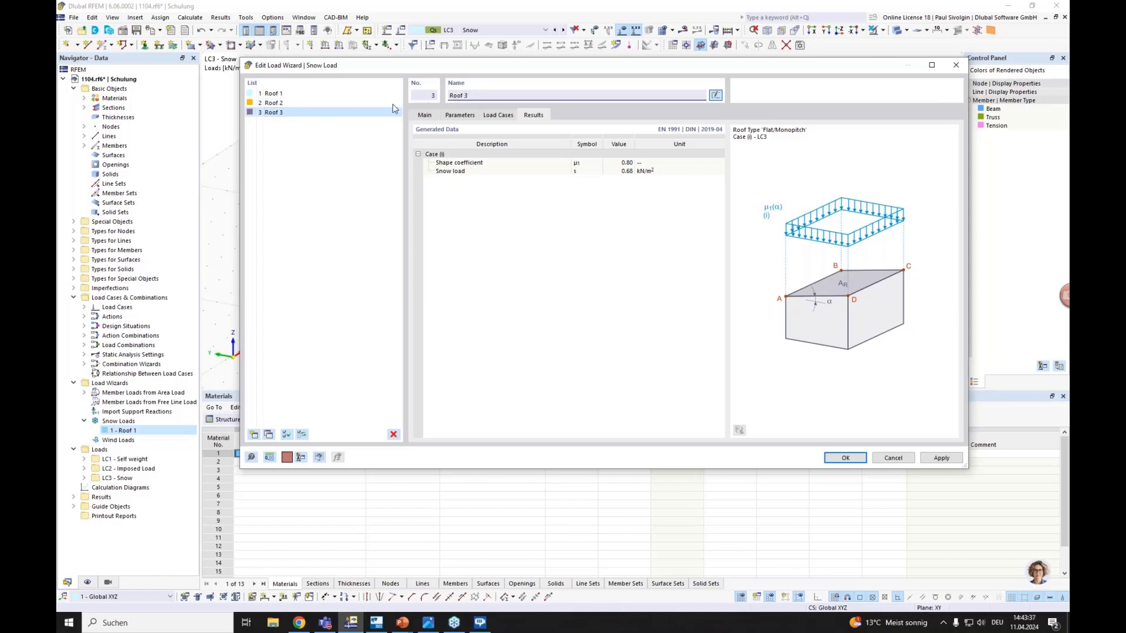
Set Roof 2's corner nodes to the four corners of the lower flat roof beside the upper roof.
click(324, 104)
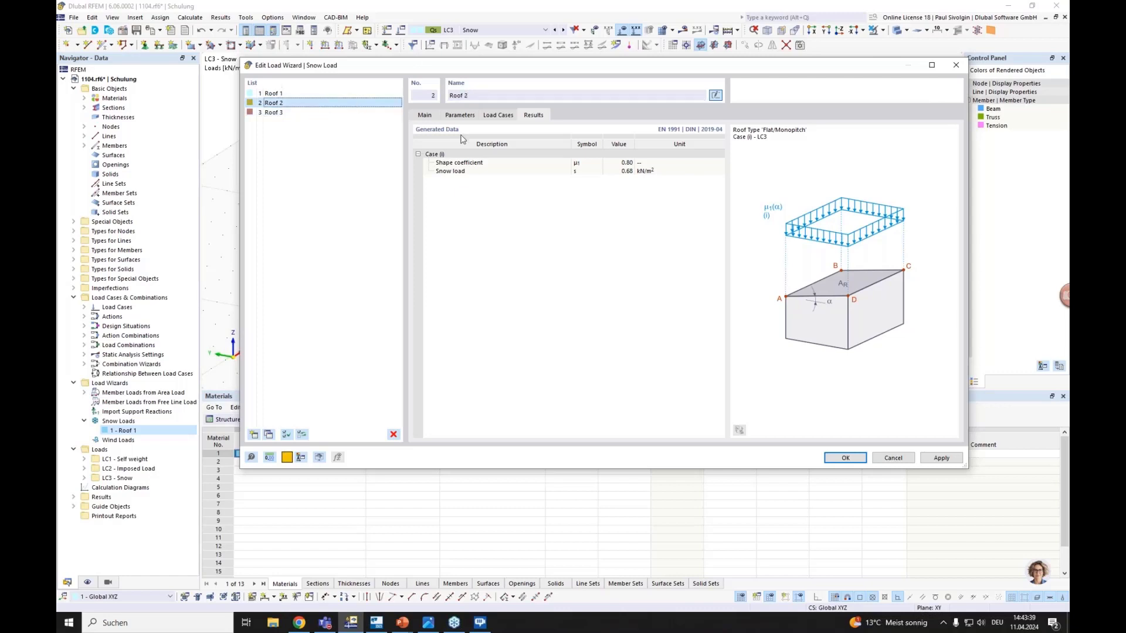
click(433, 116)
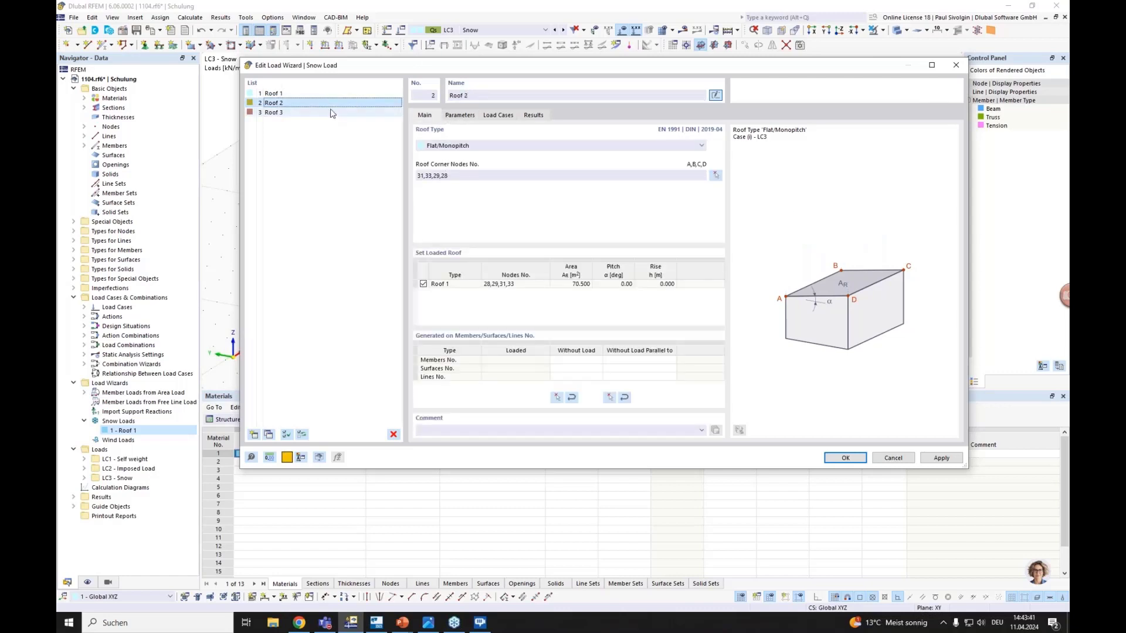
click(476, 176)
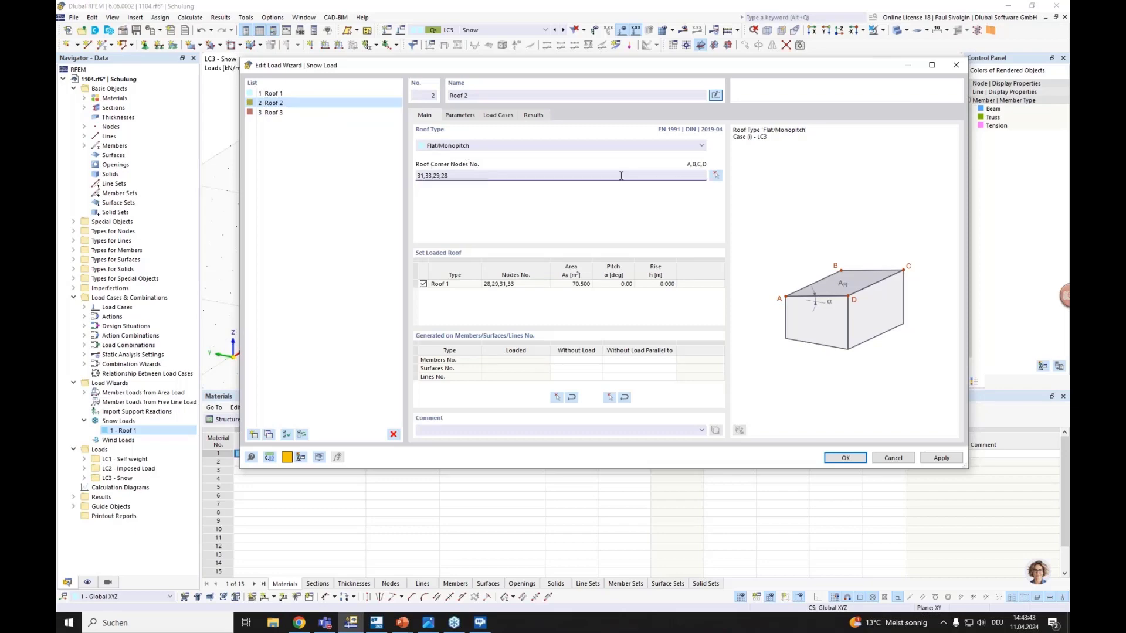
click(715, 176)
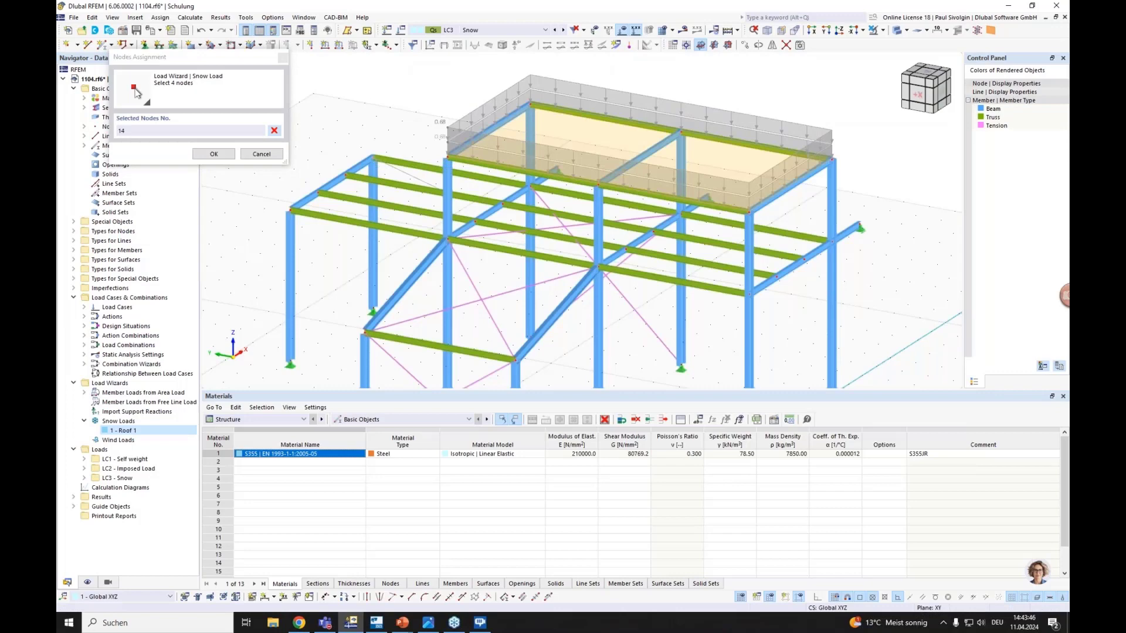
click(531, 187)
click(448, 239)
click(289, 209)
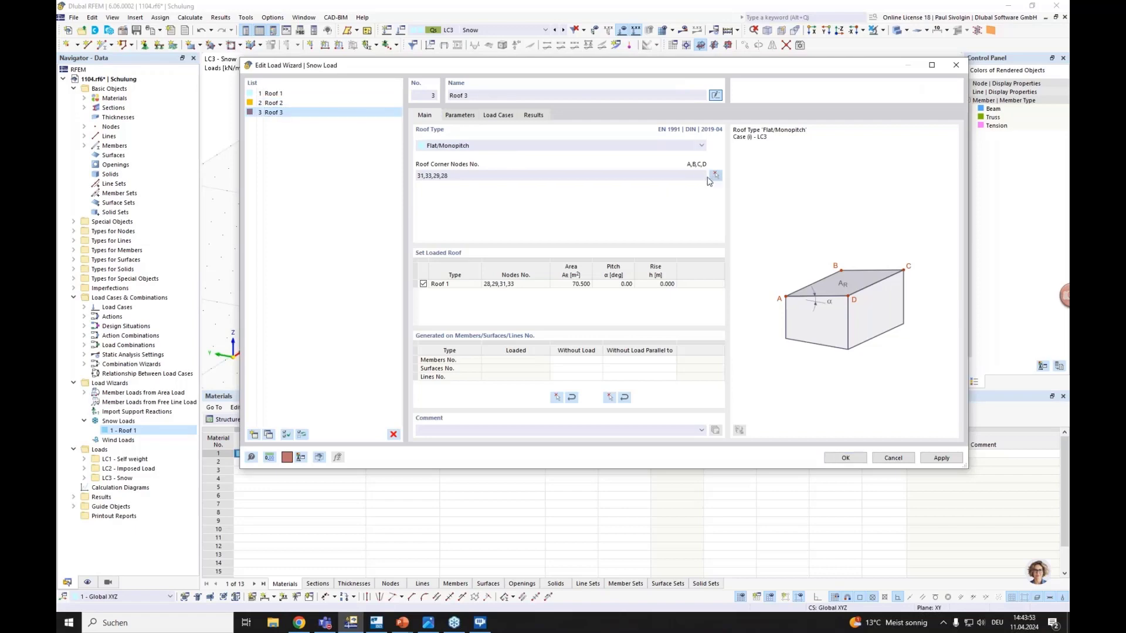
Set Roof 3's corner nodes to 8, 10, 18 and 20 on the sloping front roof.
click(715, 174)
click(447, 239)
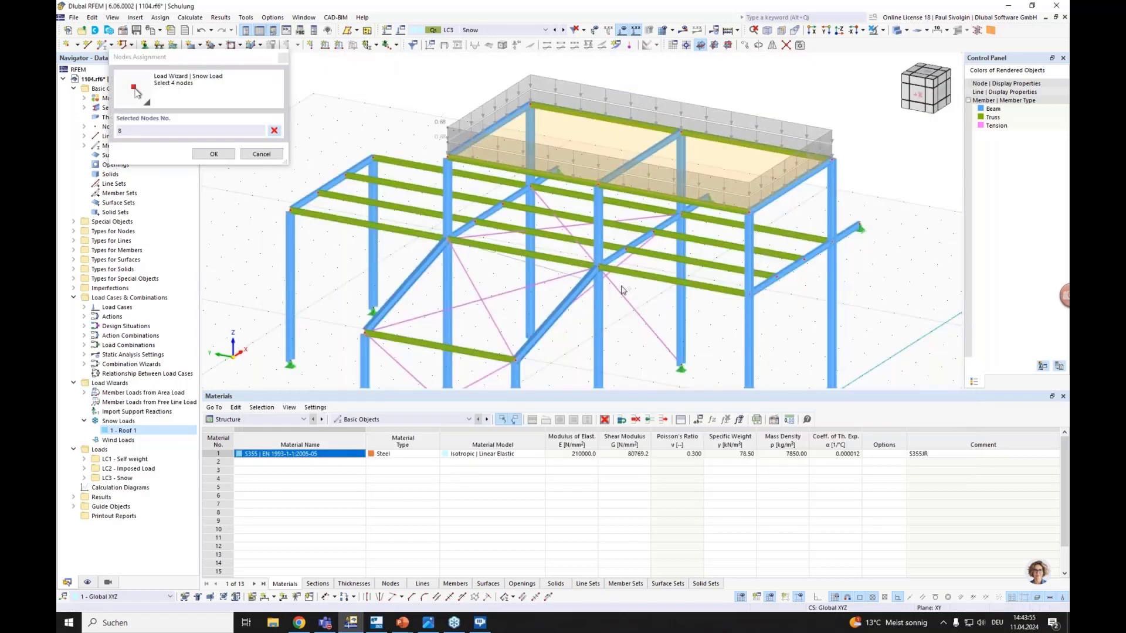
click(601, 268)
click(515, 359)
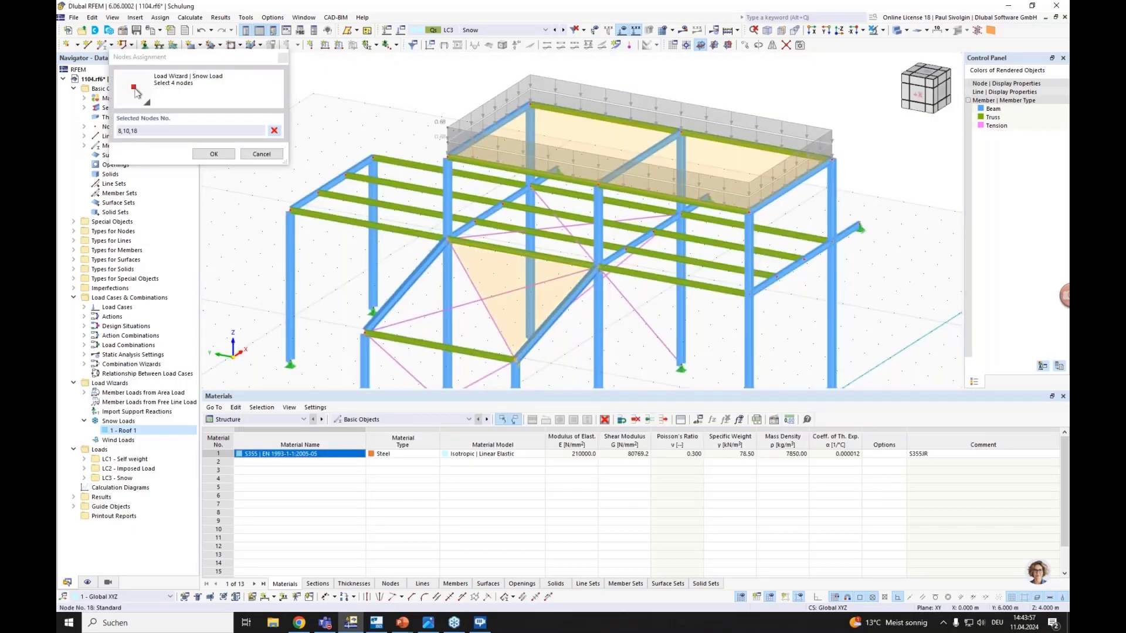
click(365, 332)
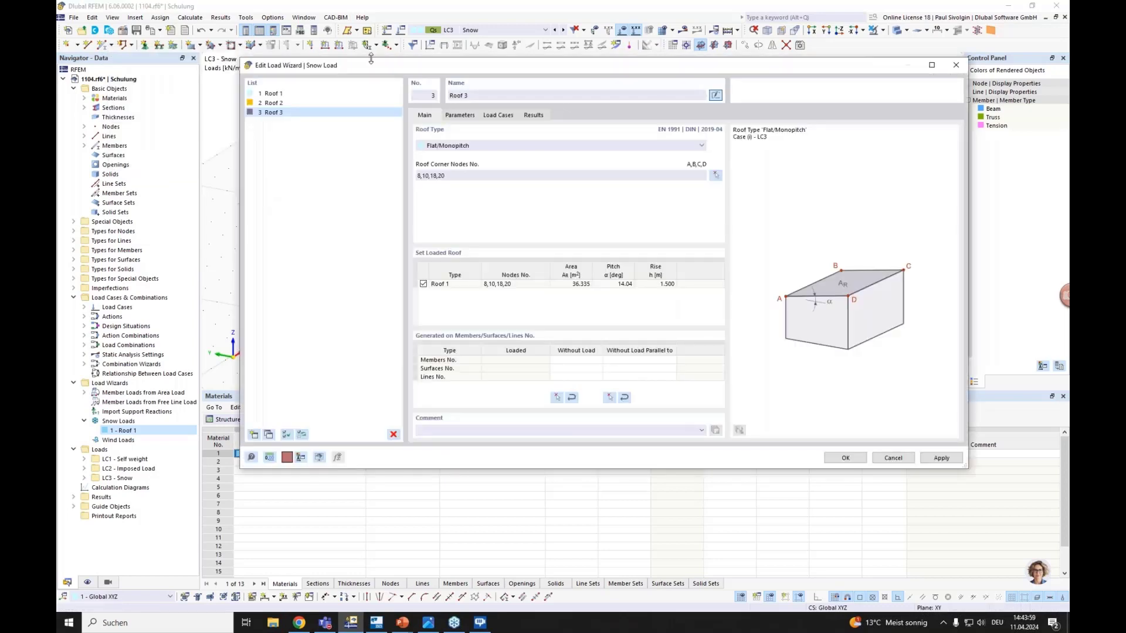
Apply the Roof 2 and Roof 3 snow loads, check them on the model and confirm the wizard.
click(937, 458)
drag(800, 72, 690, 382)
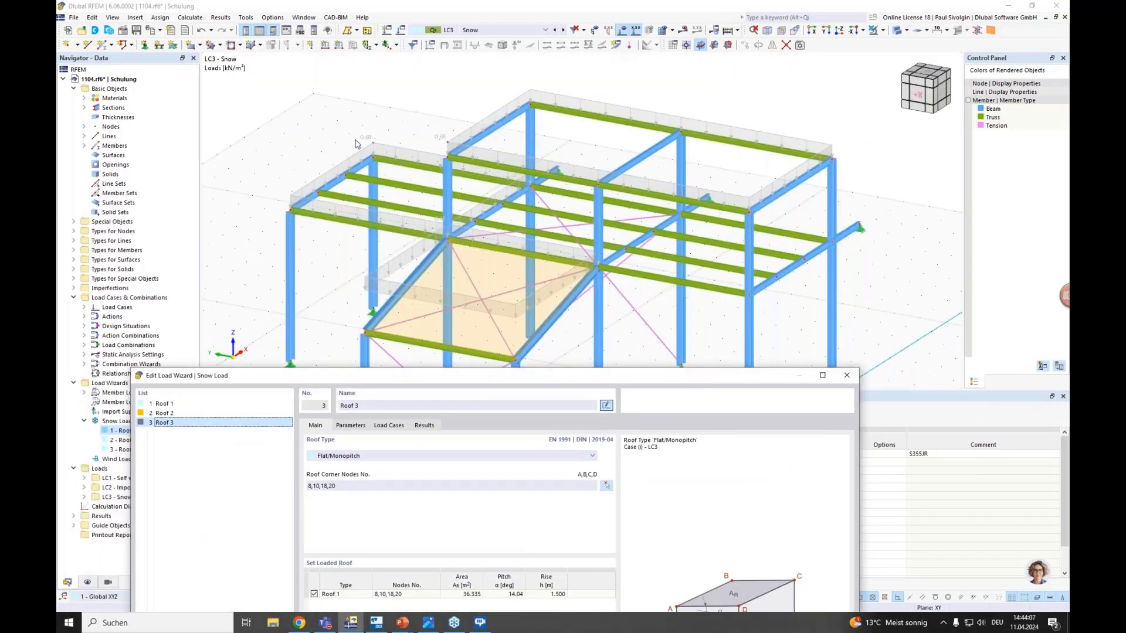
drag(430, 376, 442, 75)
click(760, 468)
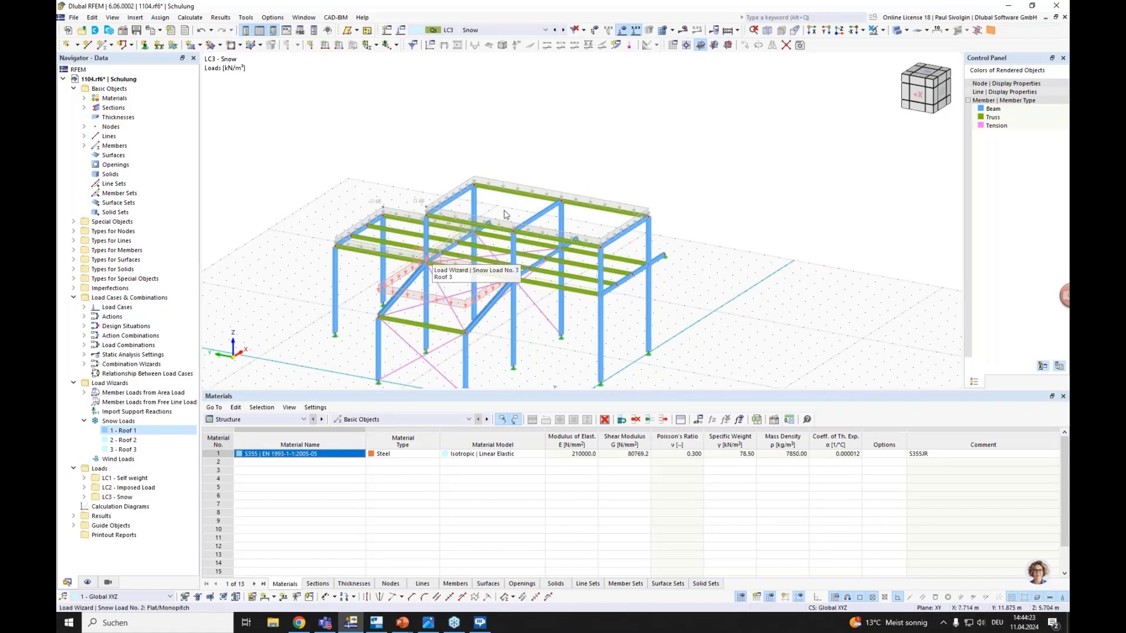
Review the model's available load cases and load combinations, keeping LC3 - Snow as the current load case.
middle_drag(392, 285, 363, 224)
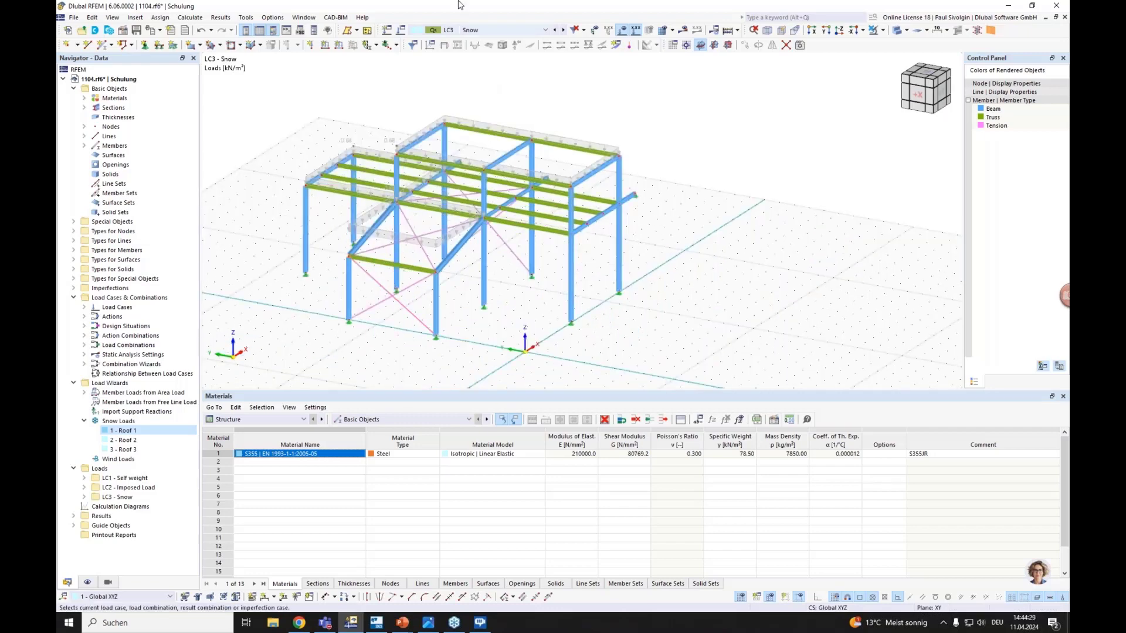
click(466, 30)
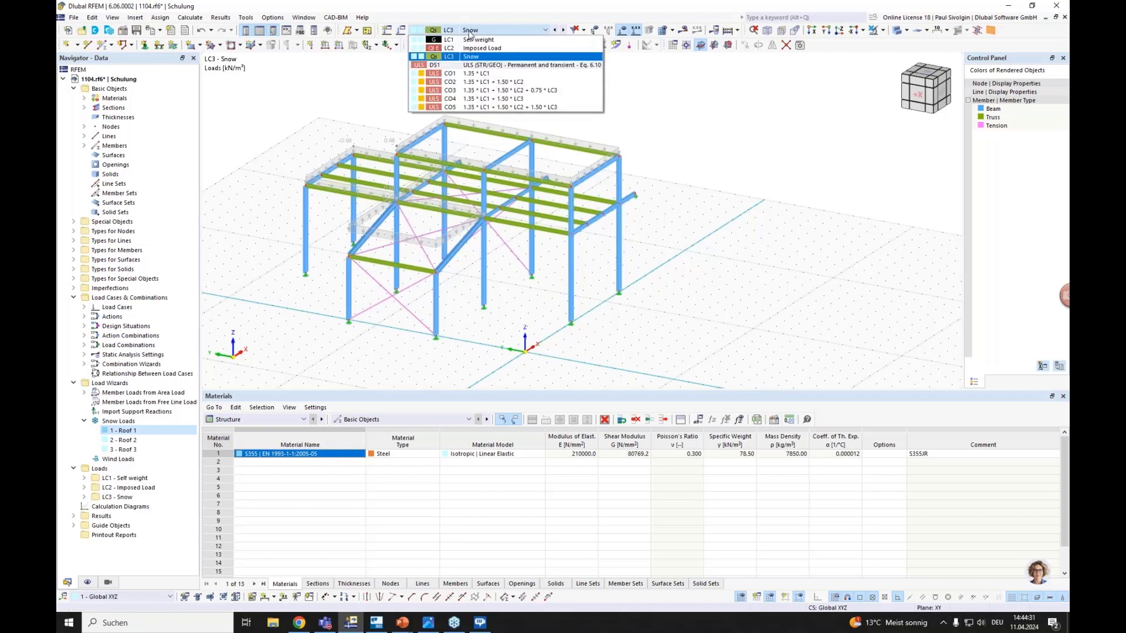
click(469, 33)
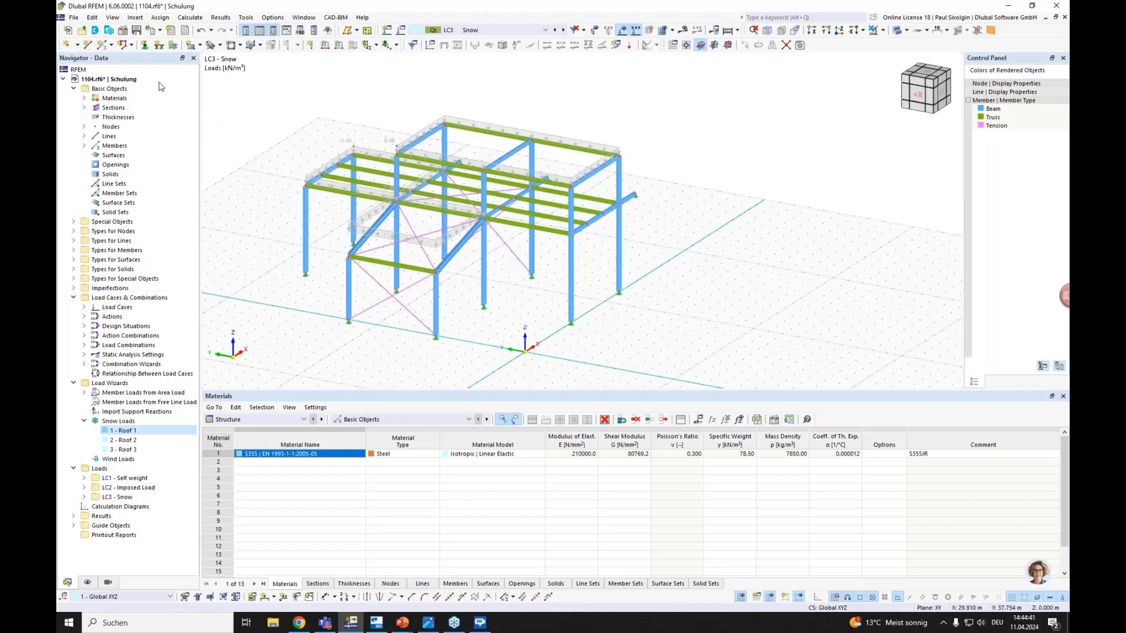
Activate the Steel Design add-on in the model's base data.
click(123, 31)
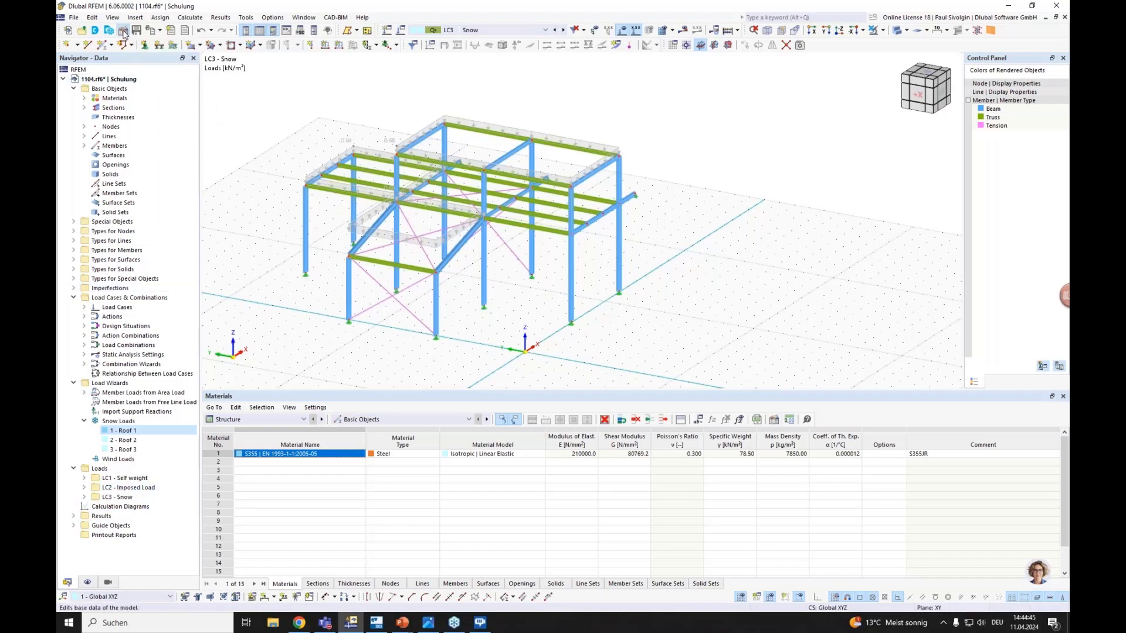
click(401, 107)
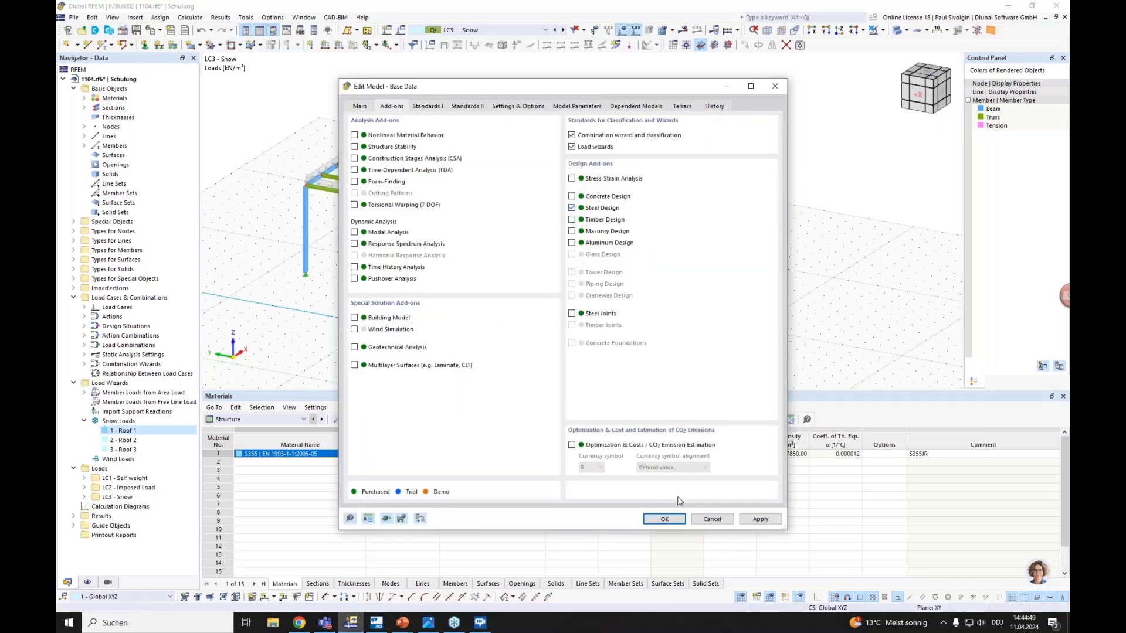
click(668, 520)
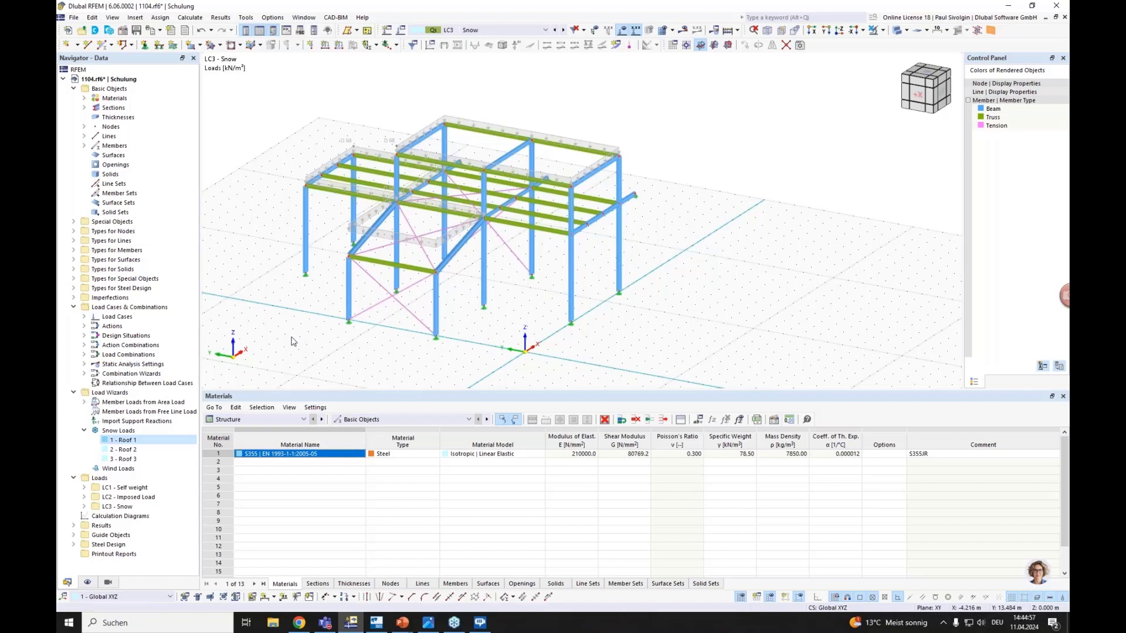
Turn off stability design in the Default ultimate configuration of Steel Design and confirm the change.
click(77, 546)
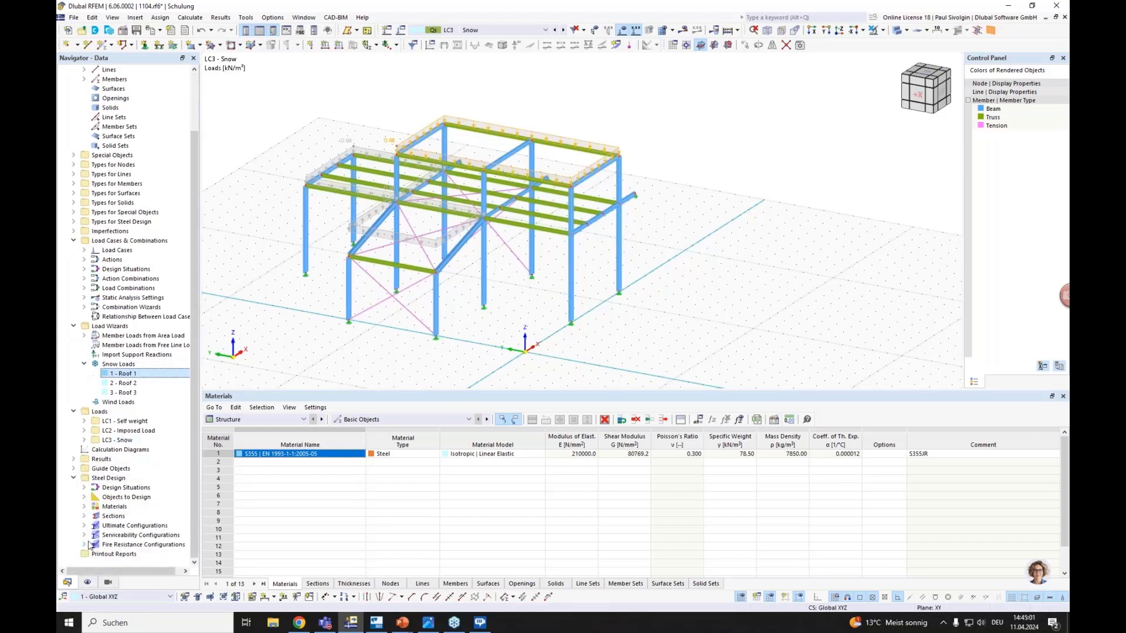
right_click(116, 529)
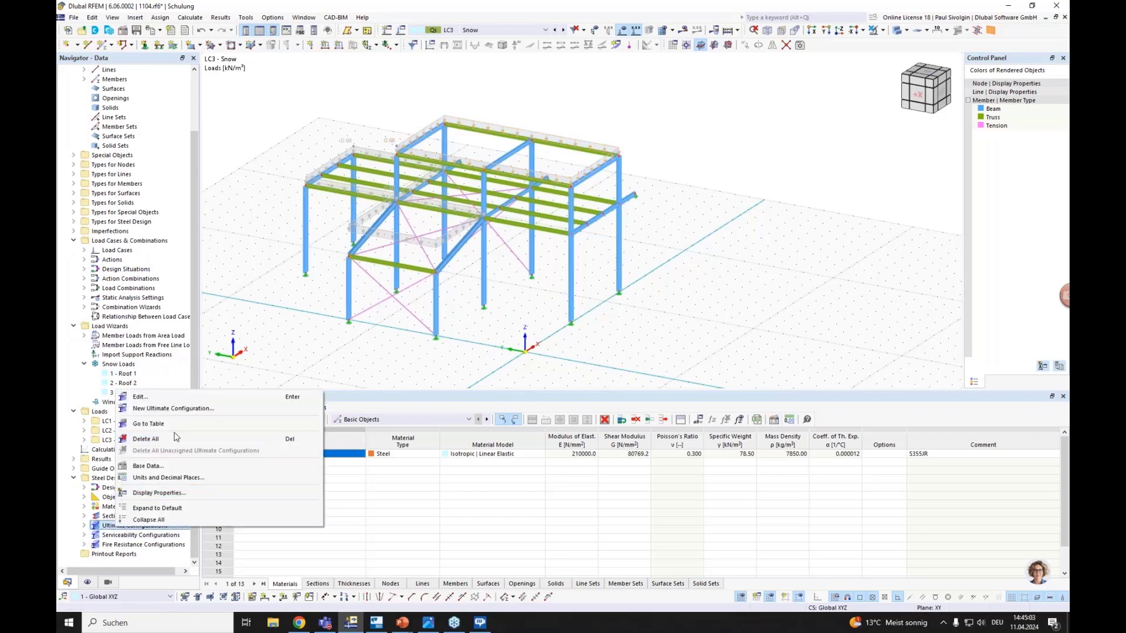
click(252, 399)
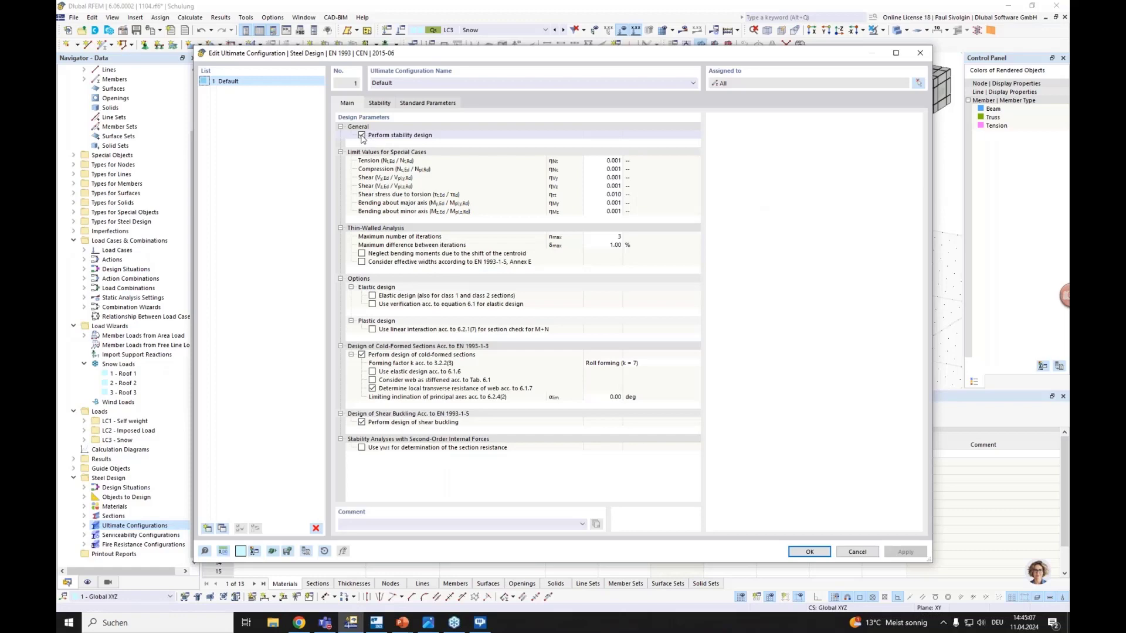
click(362, 136)
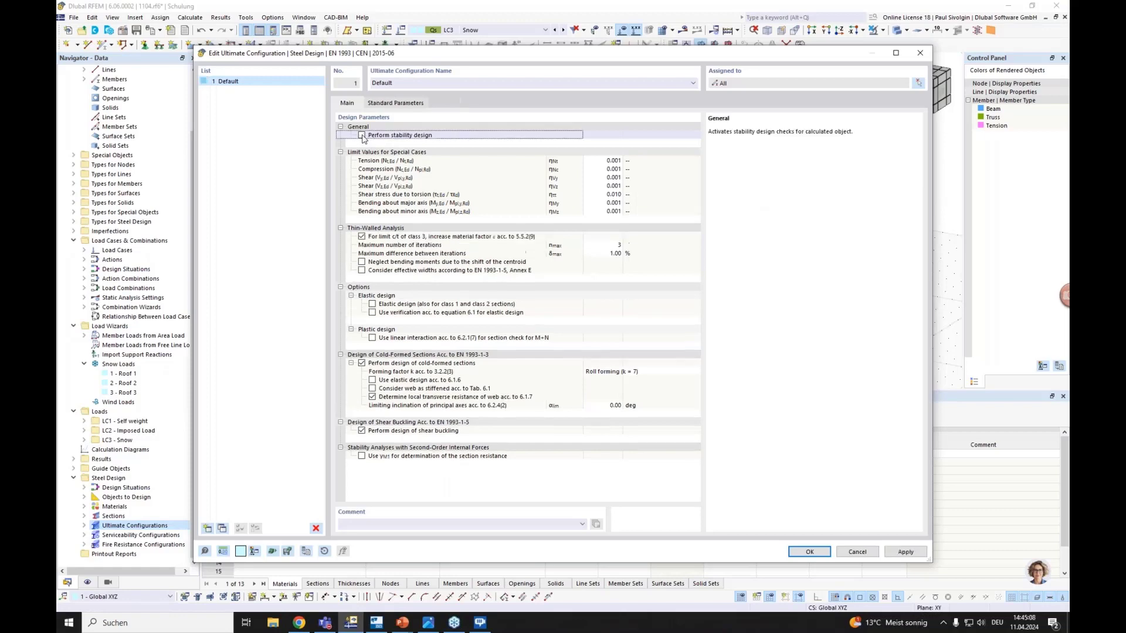
click(808, 552)
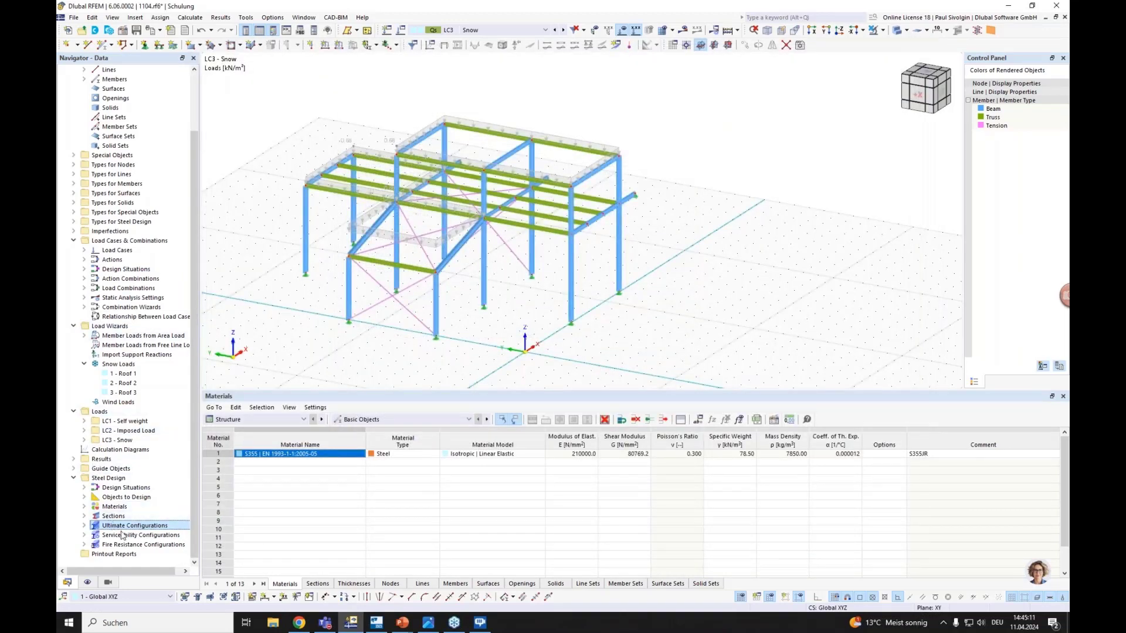
Review the Steel Design input tables for design situations, objects to design, materials and sections.
click(263, 420)
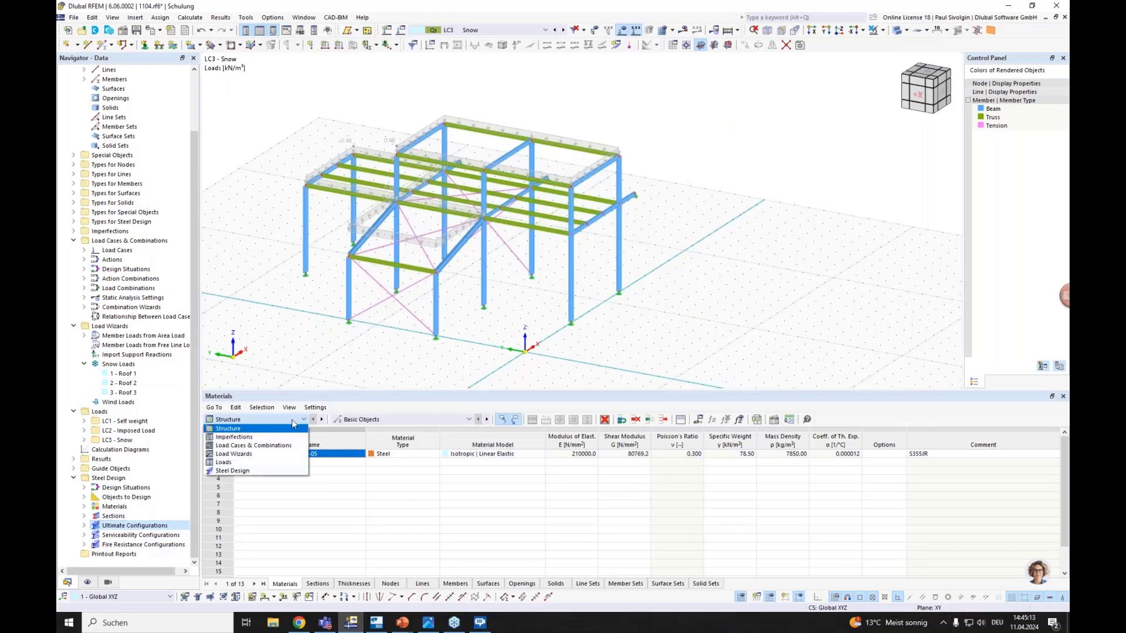
click(235, 472)
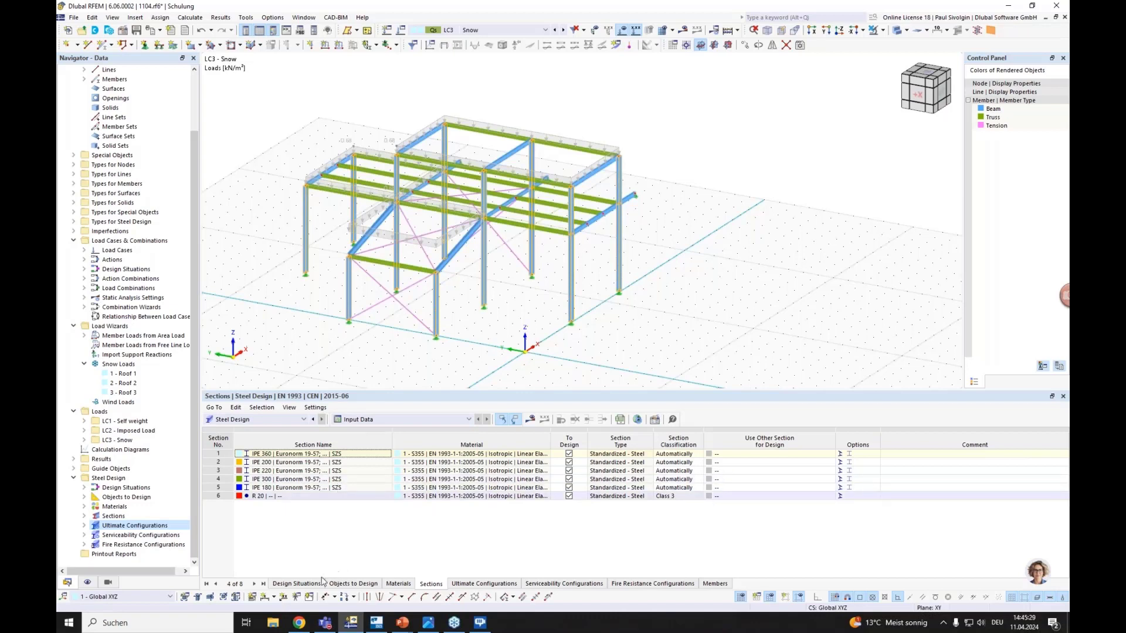
click(297, 583)
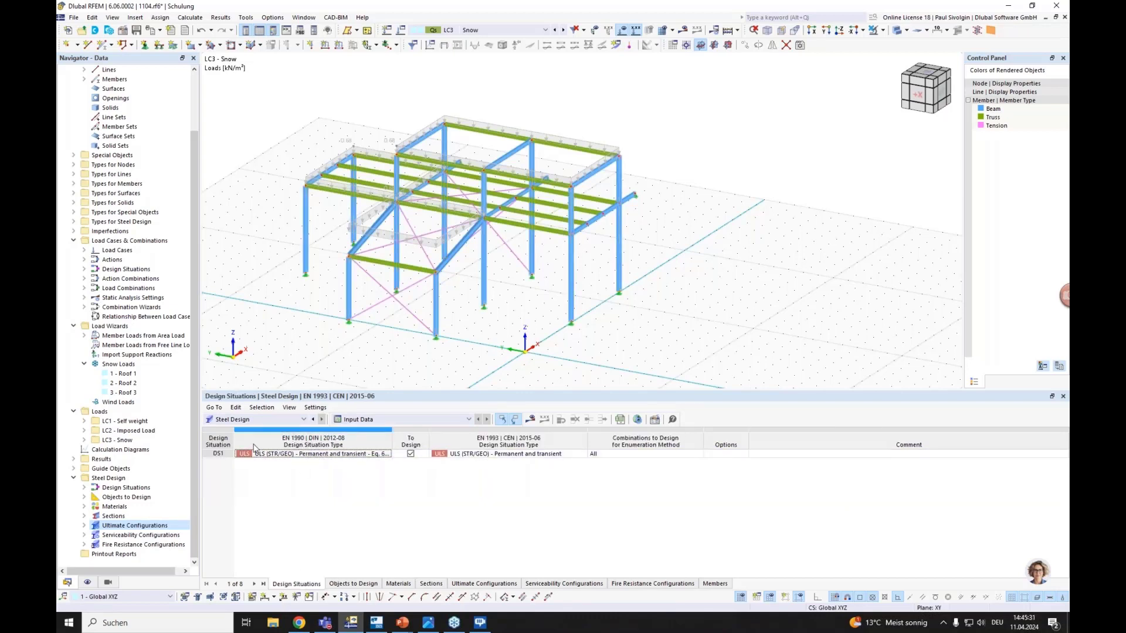
click(360, 585)
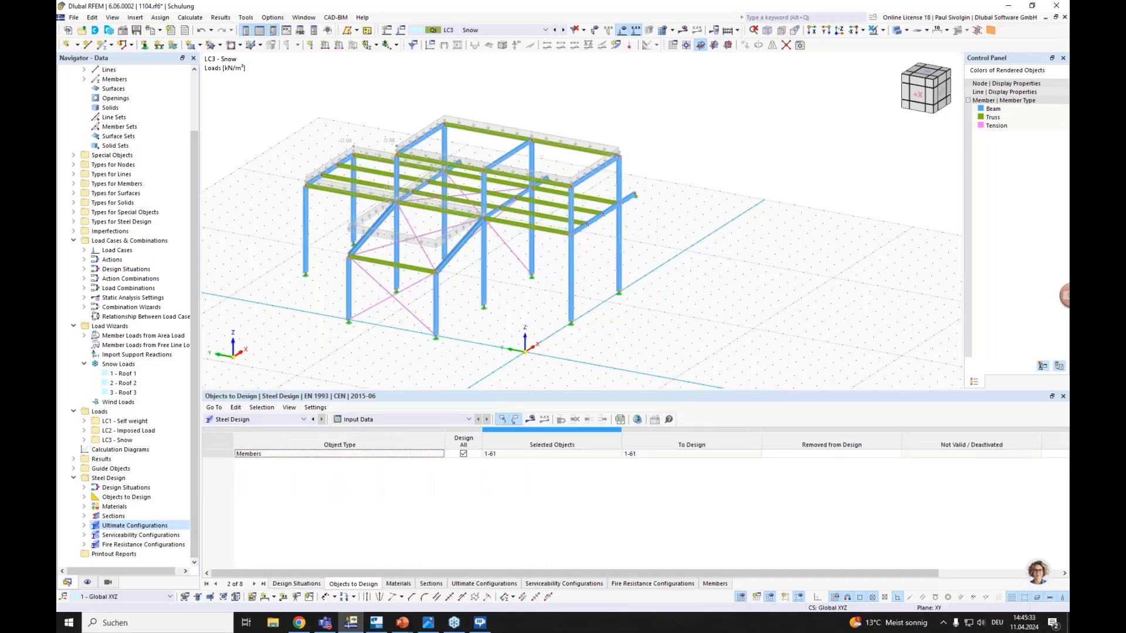
click(400, 585)
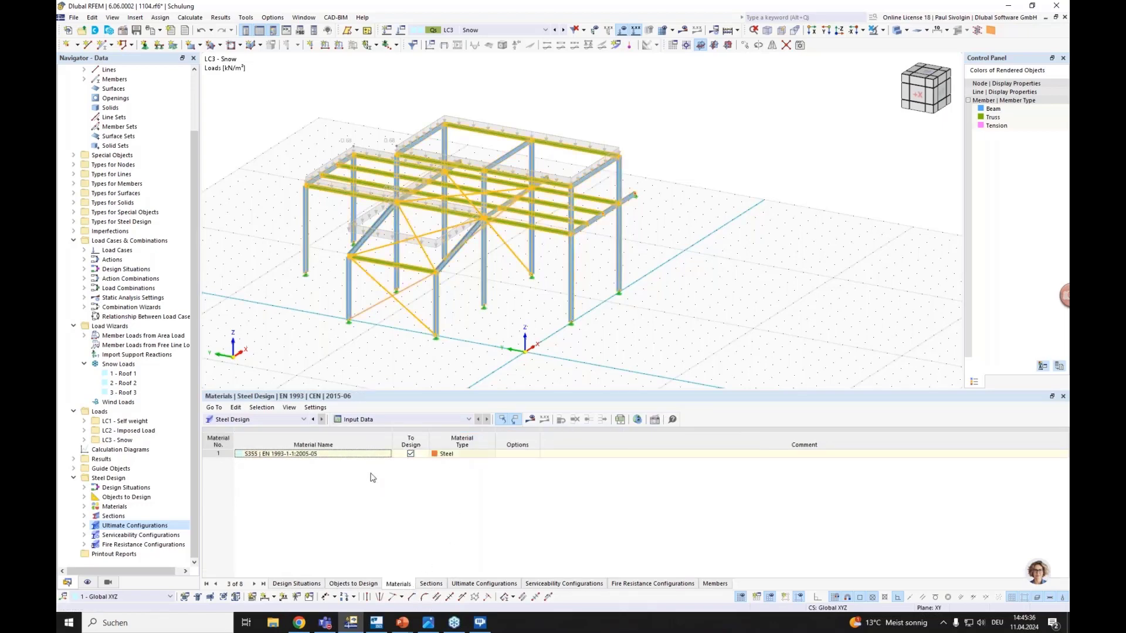
click(431, 584)
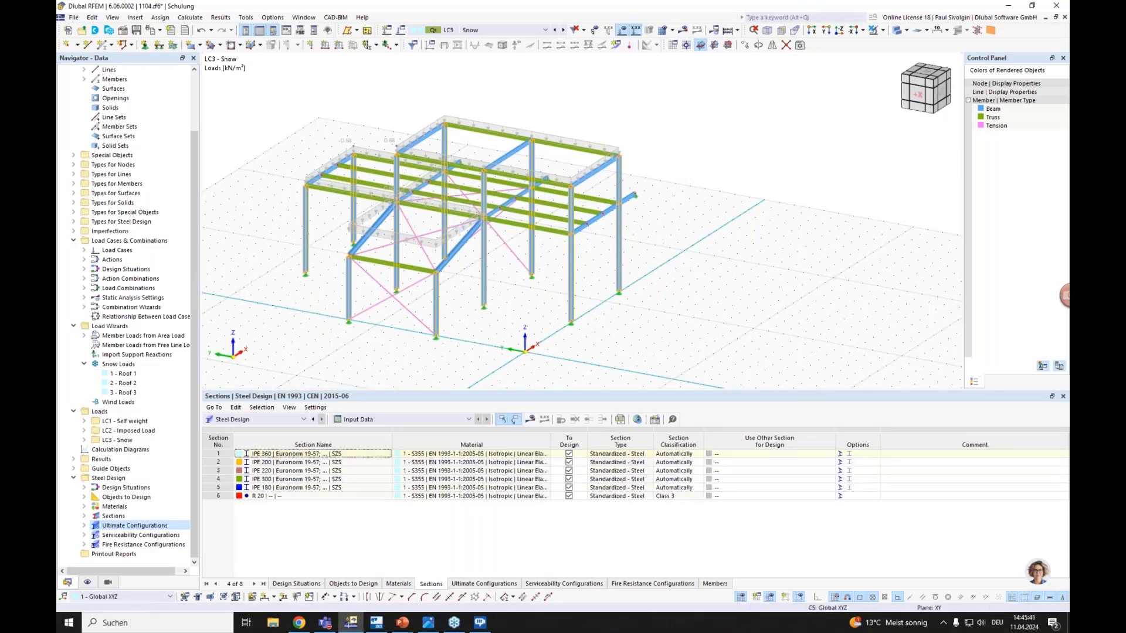
middle_drag(488, 334, 444, 333)
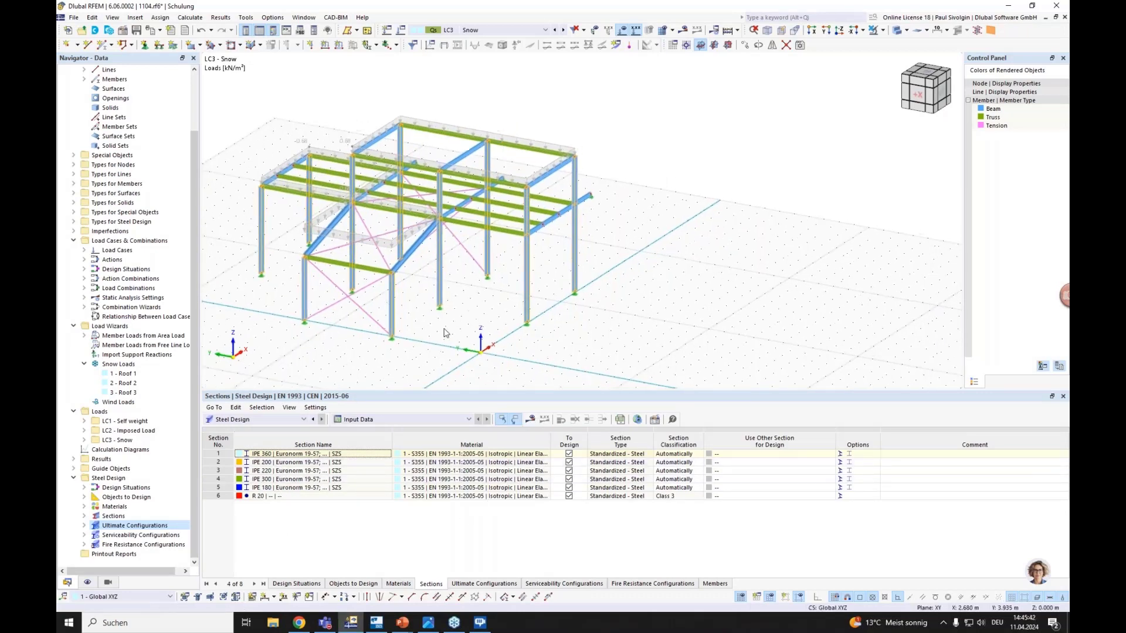
Calculate the Steel Design results and hide the loads in the model view to inspect the design ratios.
click(530, 420)
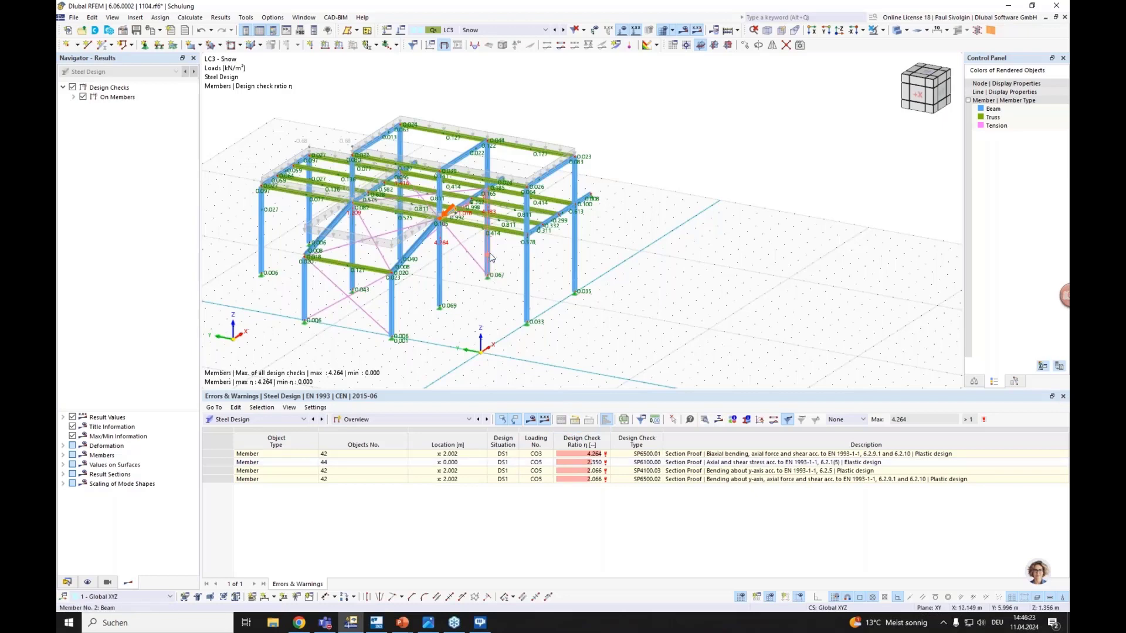
scroll(480, 266, up, 4)
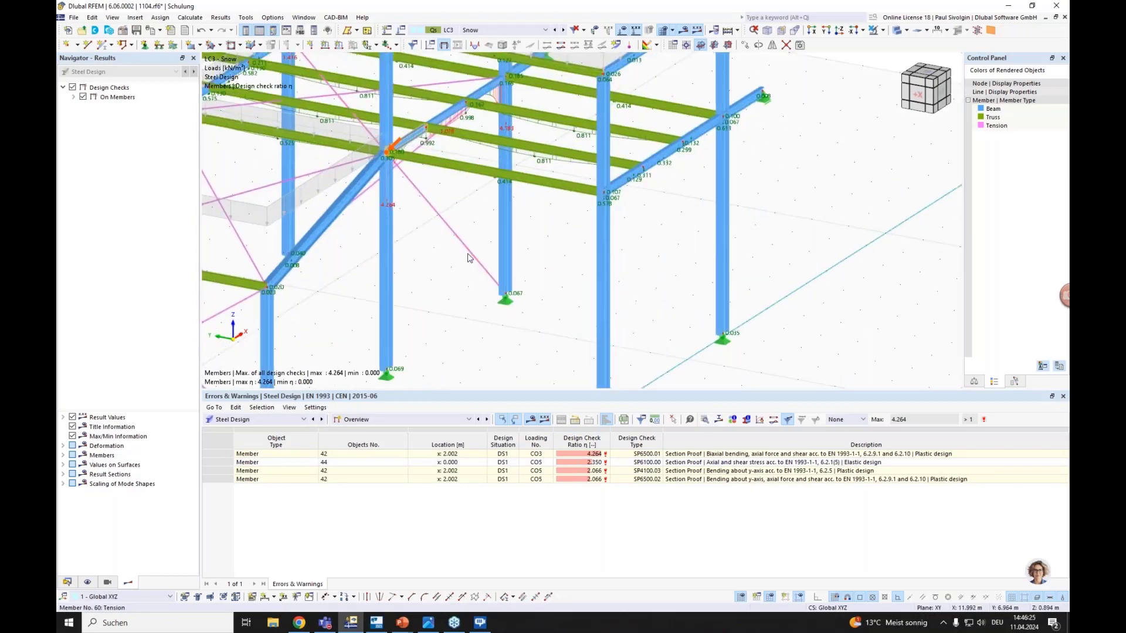
scroll(475, 262, down, 4)
ctrl+middle_drag(475, 263, 443, 274)
scroll(443, 274, up, 5)
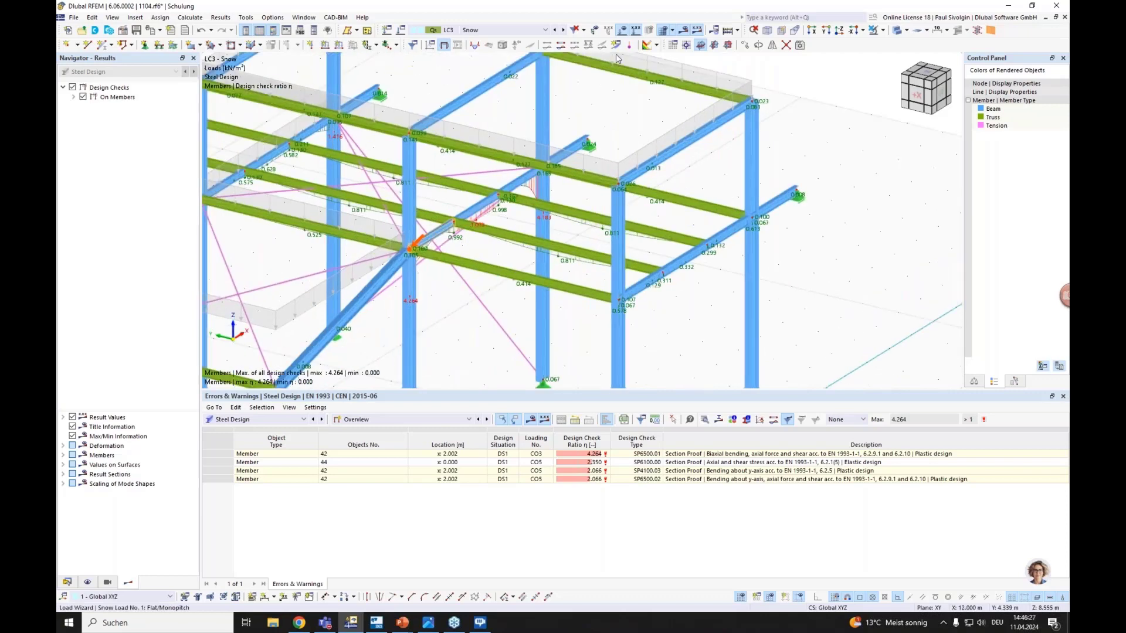
click(624, 31)
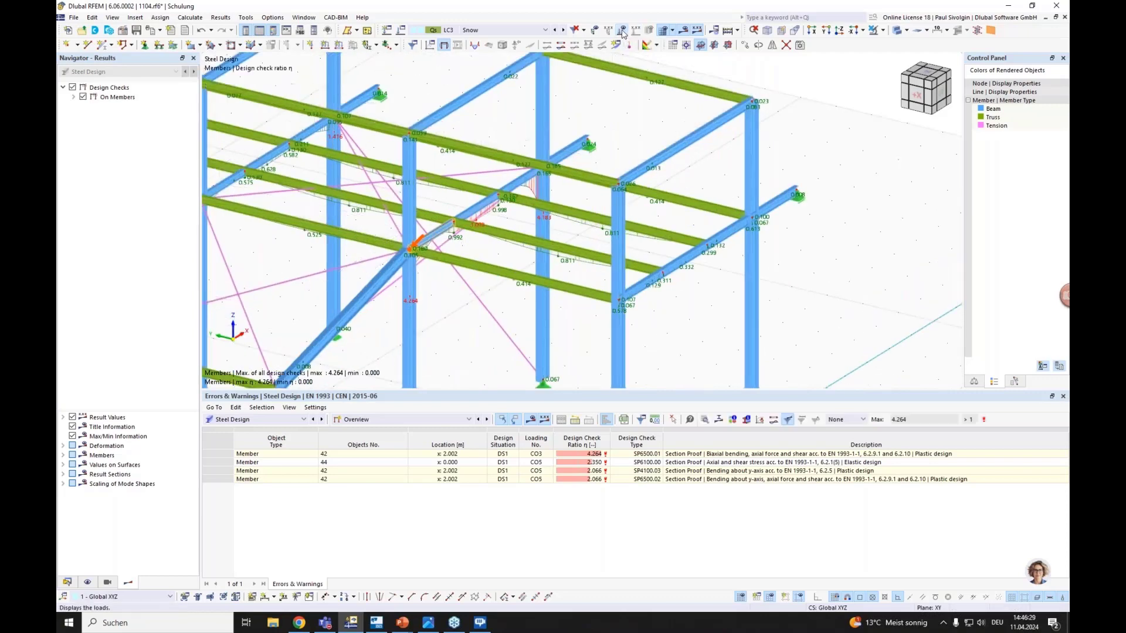
scroll(337, 270, down, 5)
scroll(326, 258, up, 2)
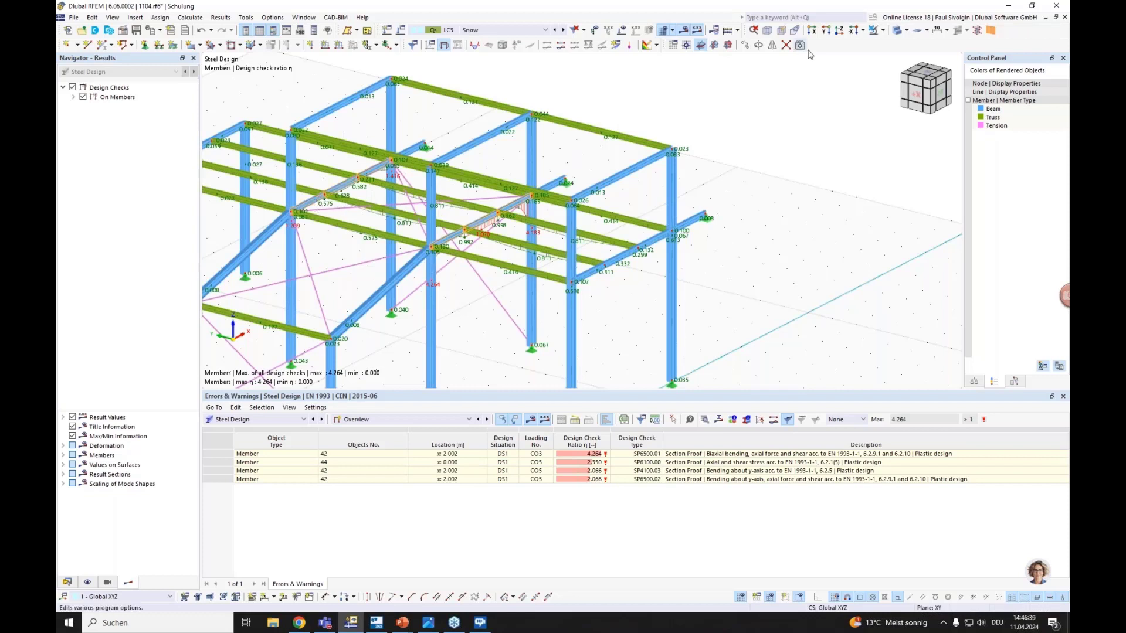
Limit the visibility to the selected overstressed beams and examine their design ratios up close.
click(882, 32)
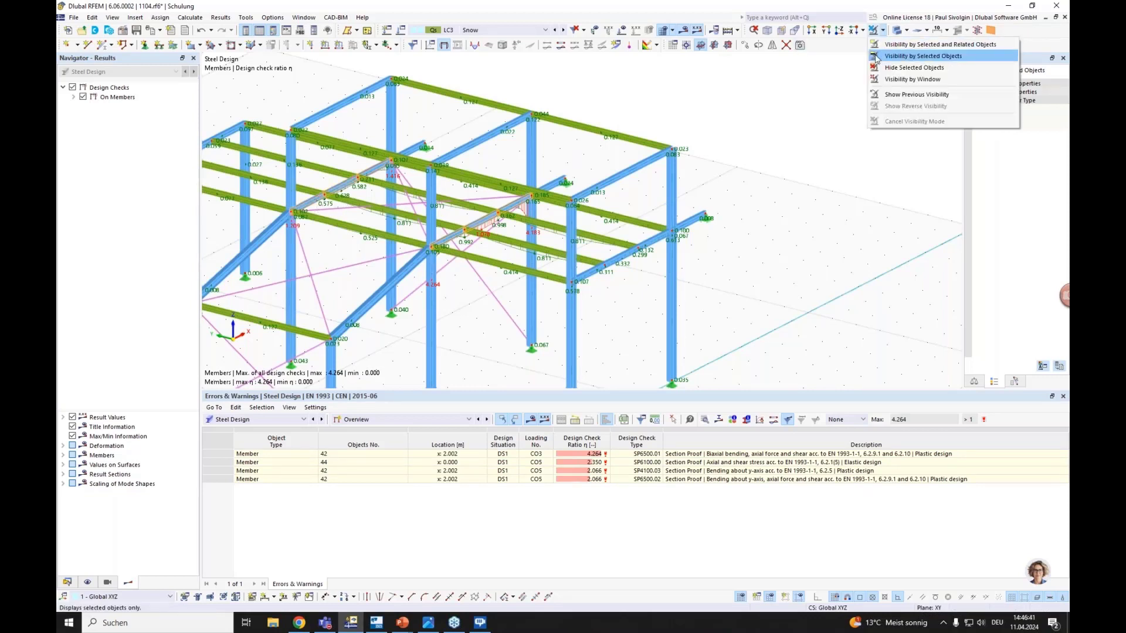
click(887, 56)
scroll(337, 214, up, 2)
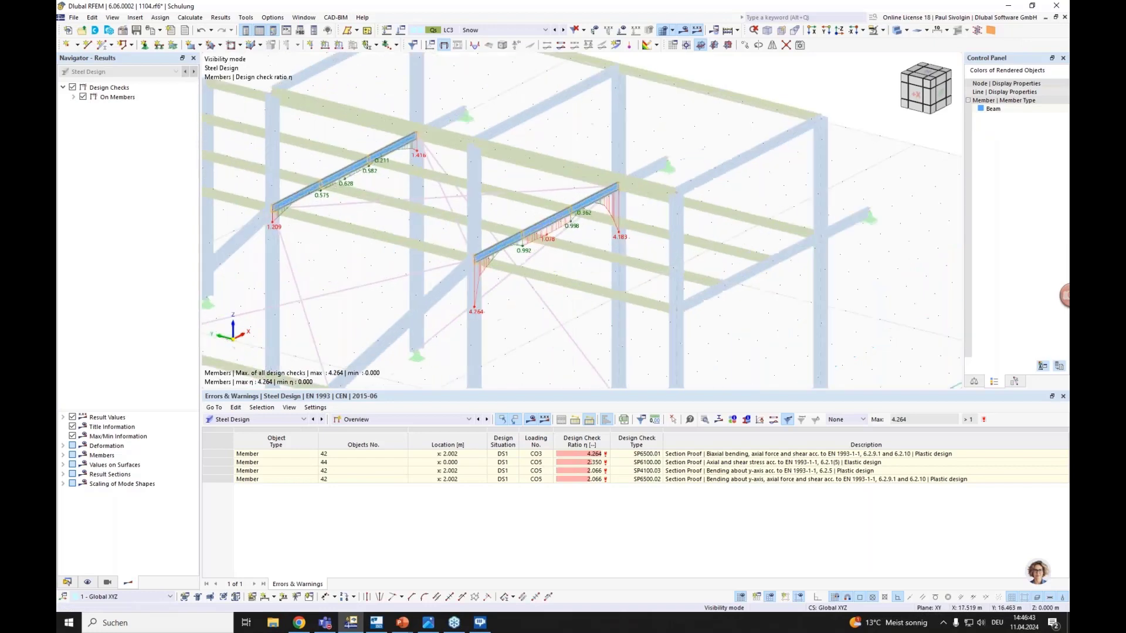
ctrl+middle_drag(391, 238, 455, 214)
scroll(455, 213, up, 1)
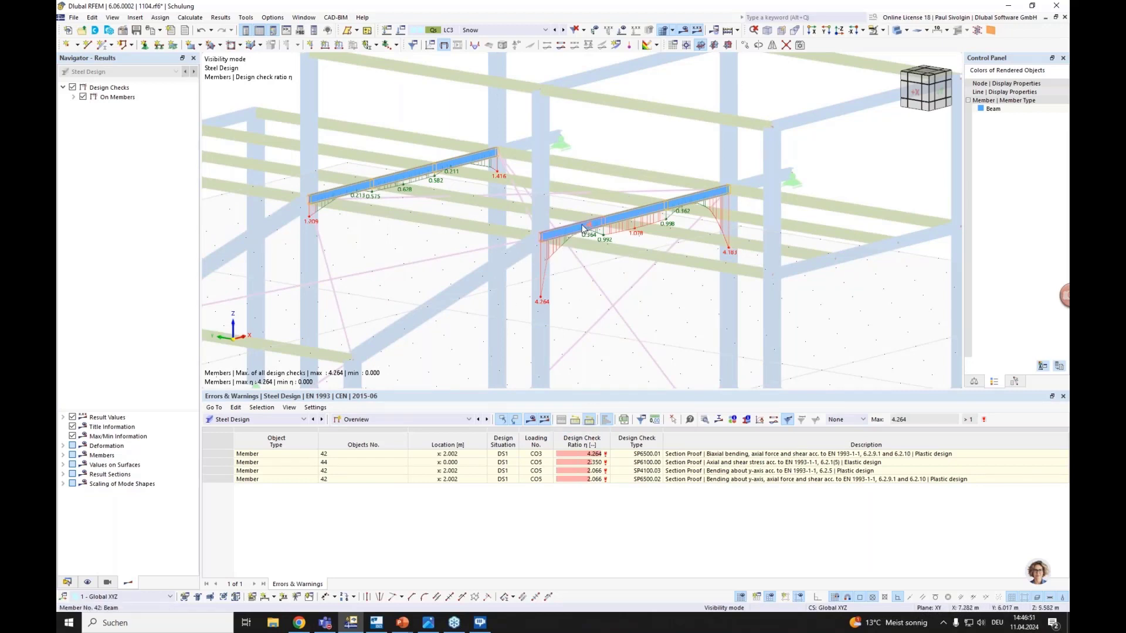
mouse_move(582, 227)
Set the IPE 180 section to be optimized within the current IPE row and rerun the steel design.
click(358, 420)
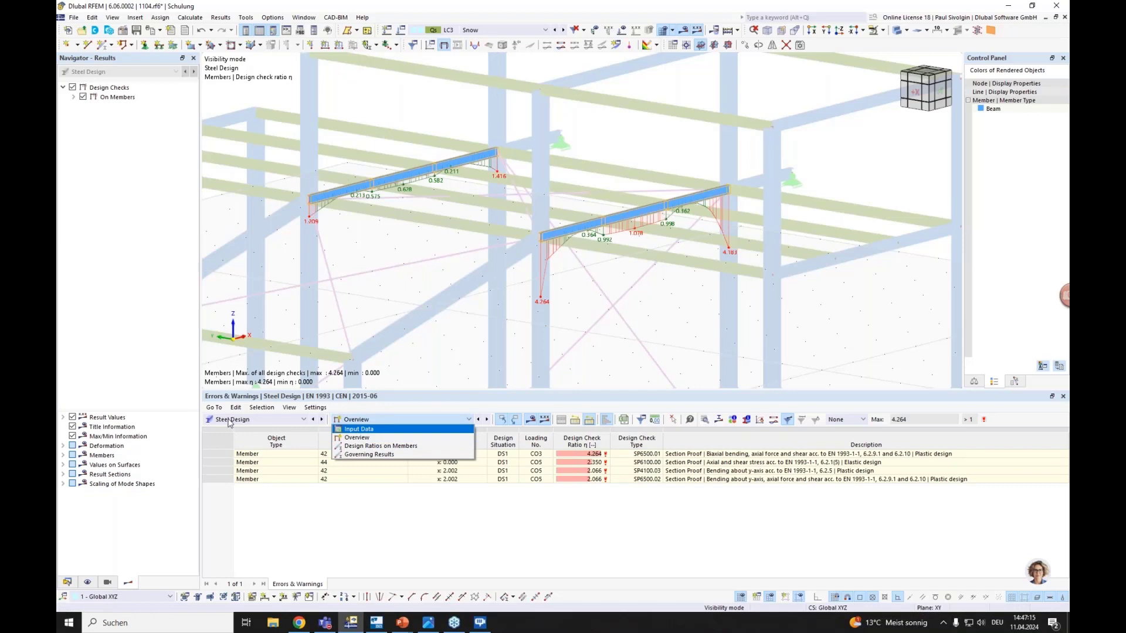
click(362, 429)
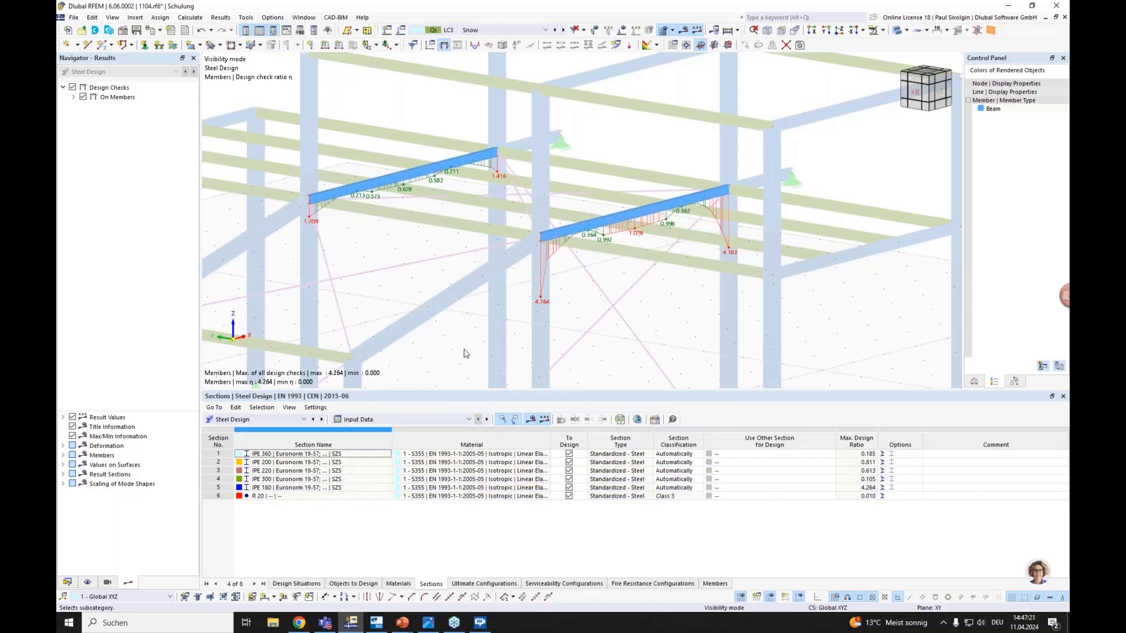
mouse_move(582, 227)
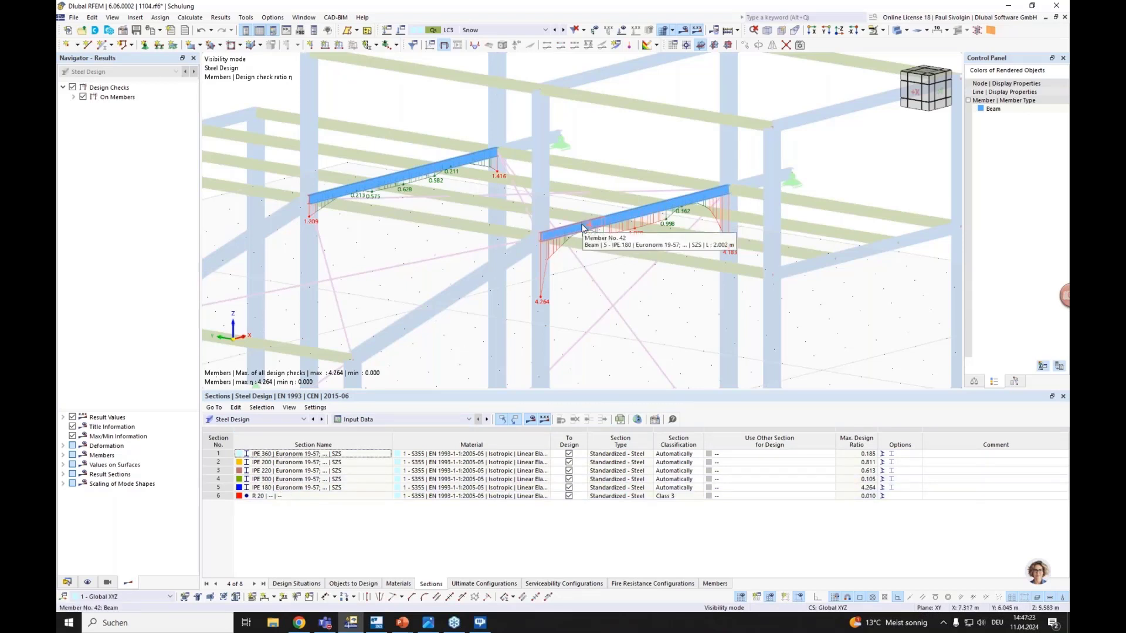
click(274, 488)
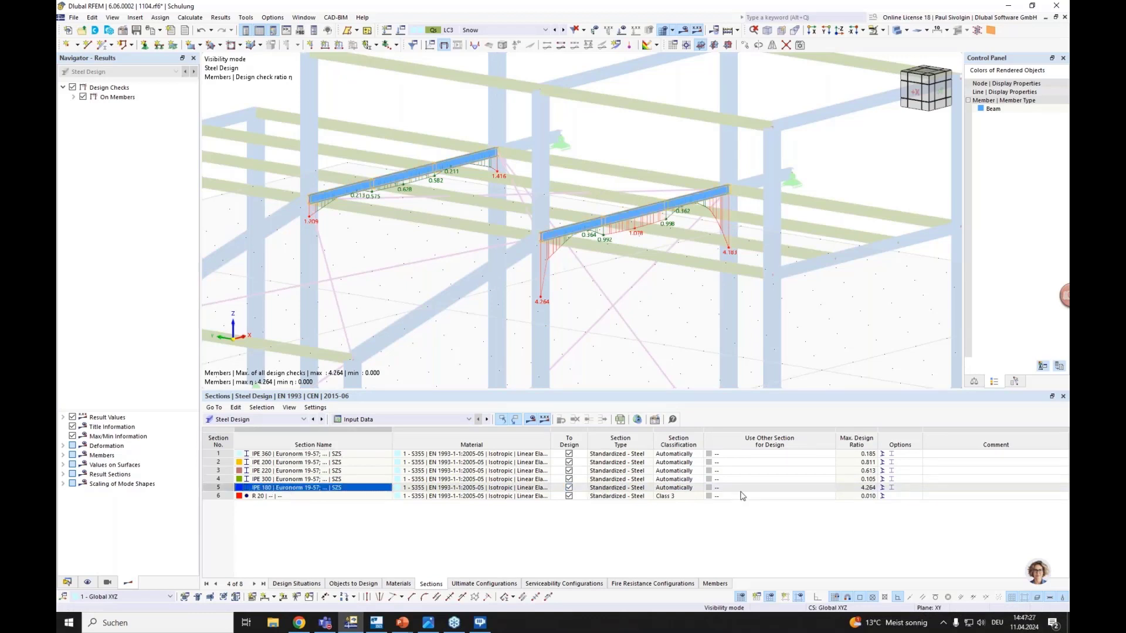
click(832, 491)
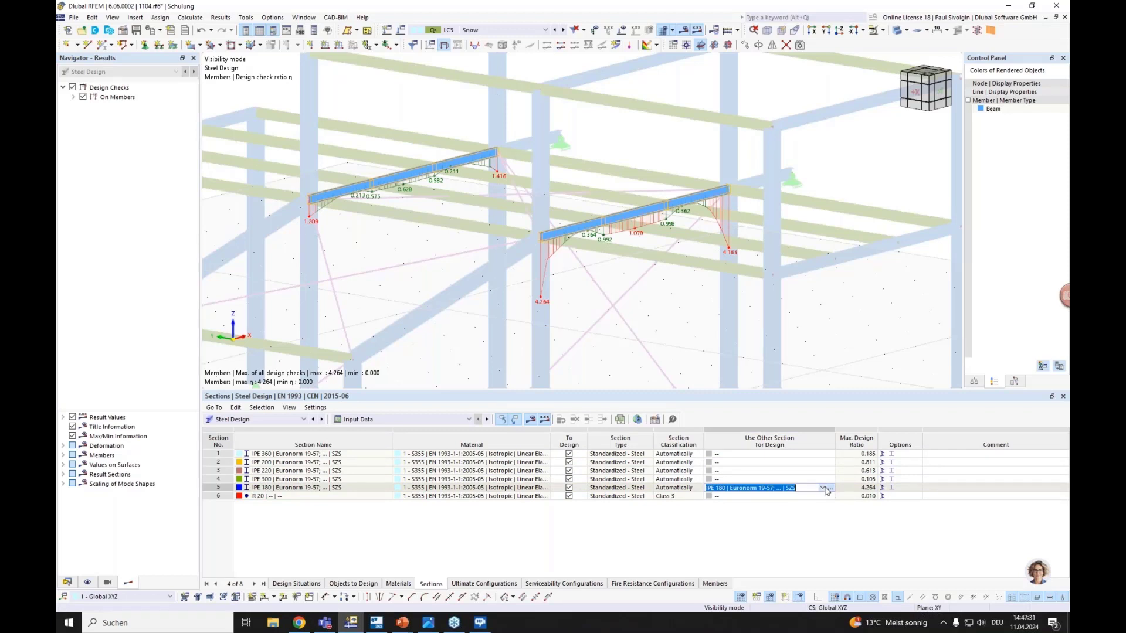
click(823, 489)
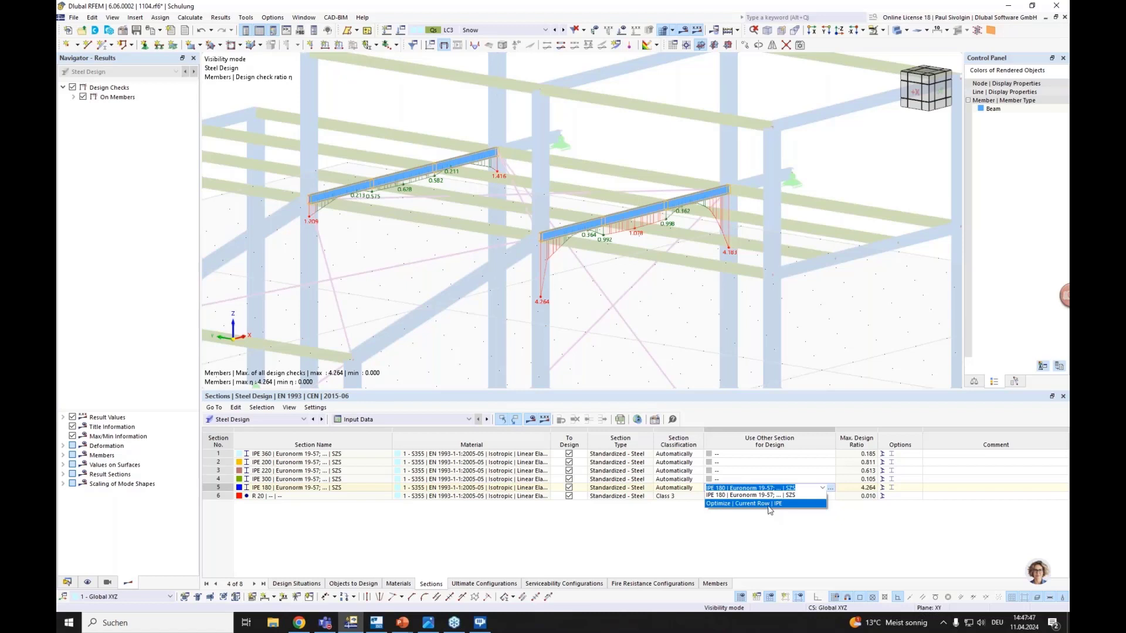
click(742, 504)
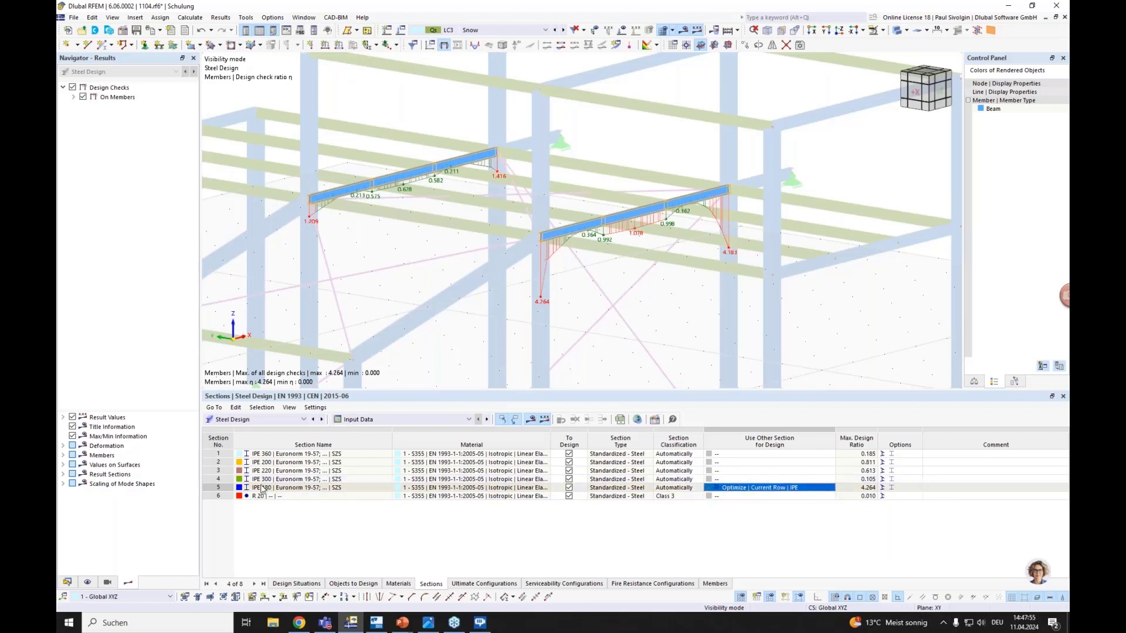
click(728, 32)
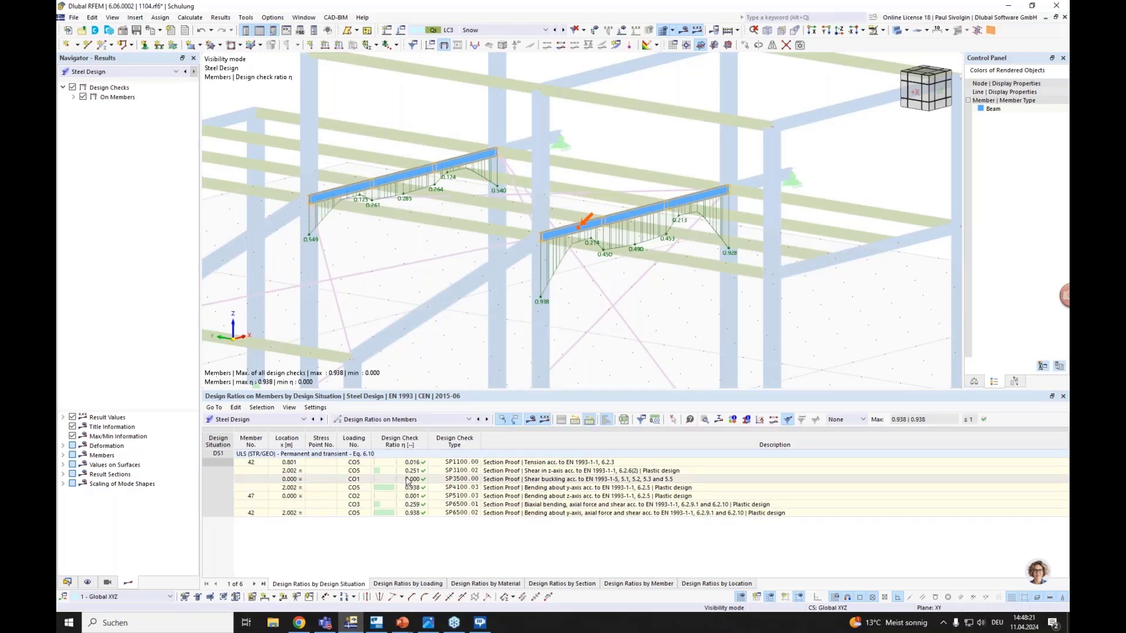
Transfer all optimized sections to the model, accept deleting the existing results and recalculate the steel design checks.
click(399, 419)
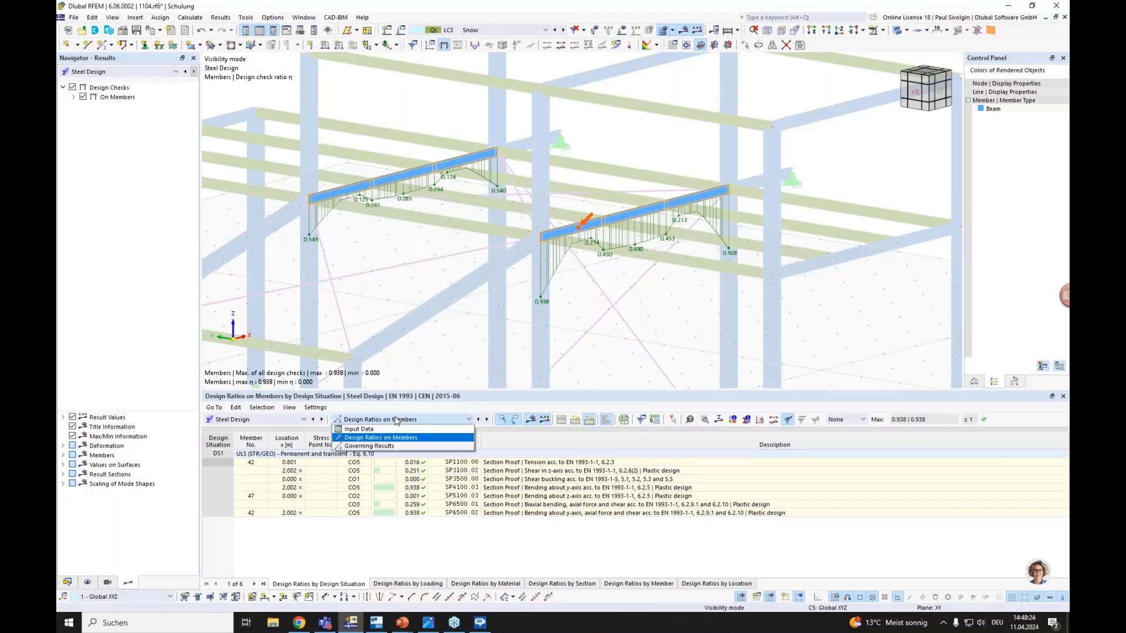
click(360, 431)
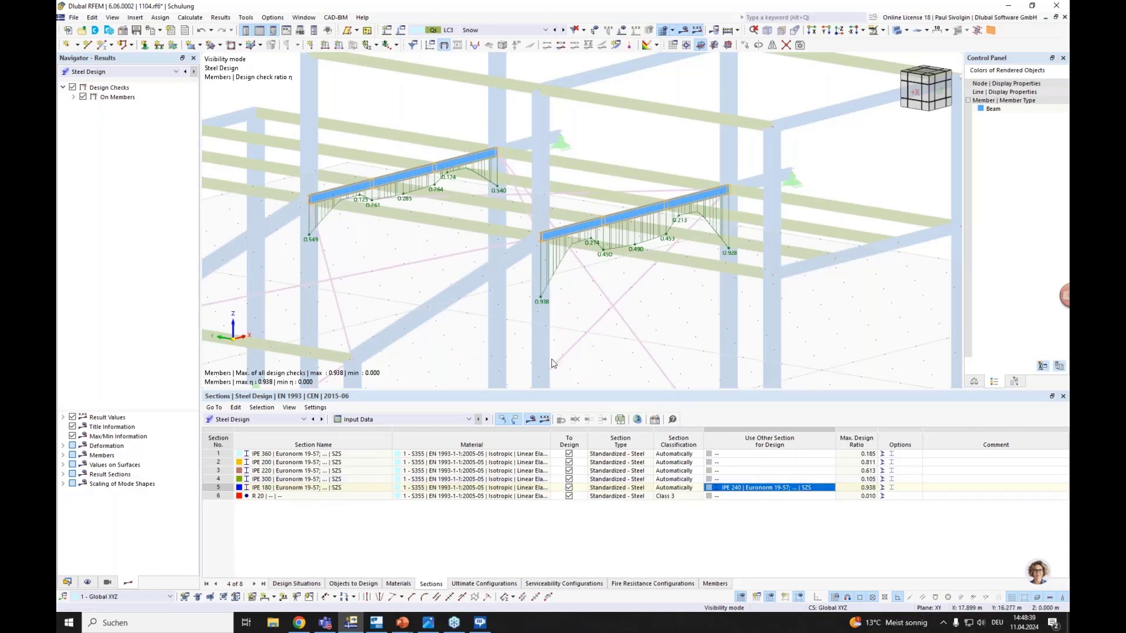
right_click(738, 492)
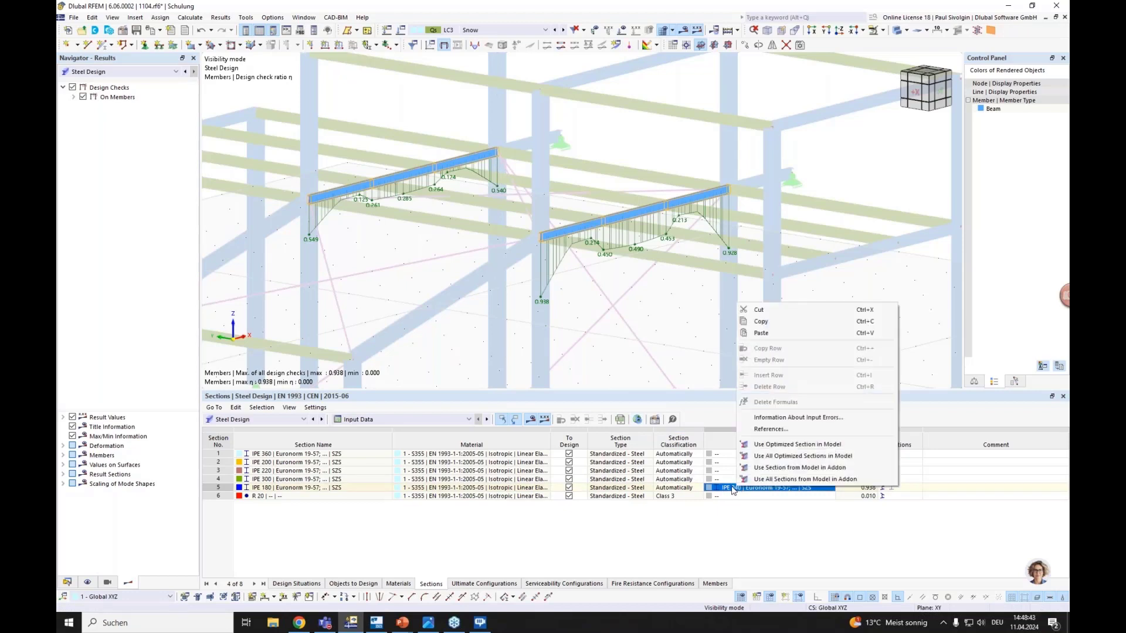
click(802, 458)
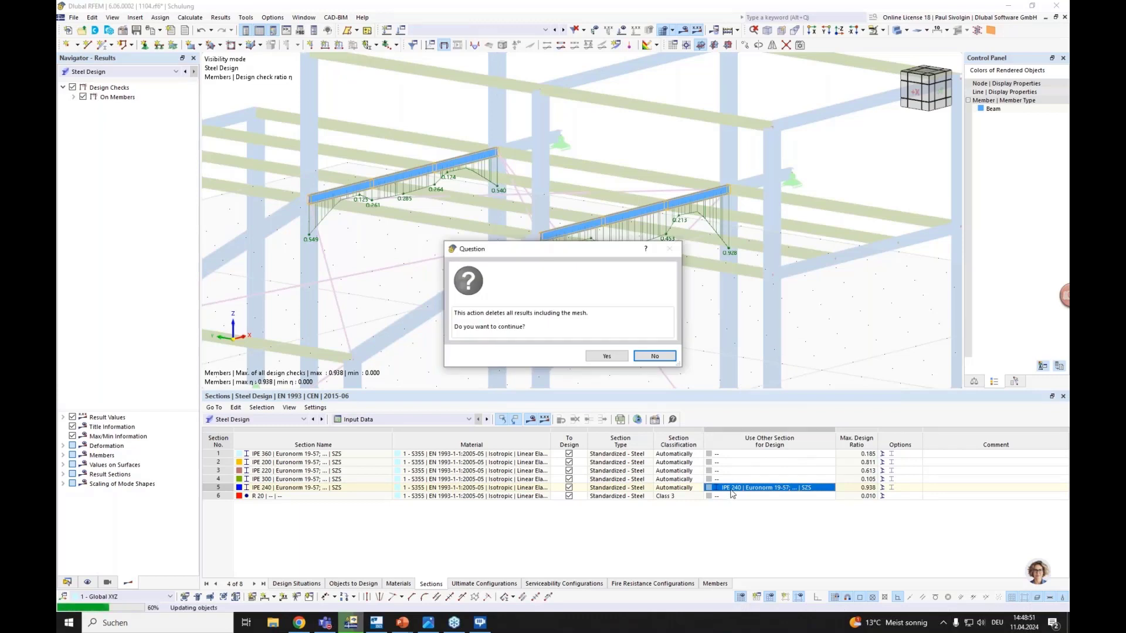
click(607, 356)
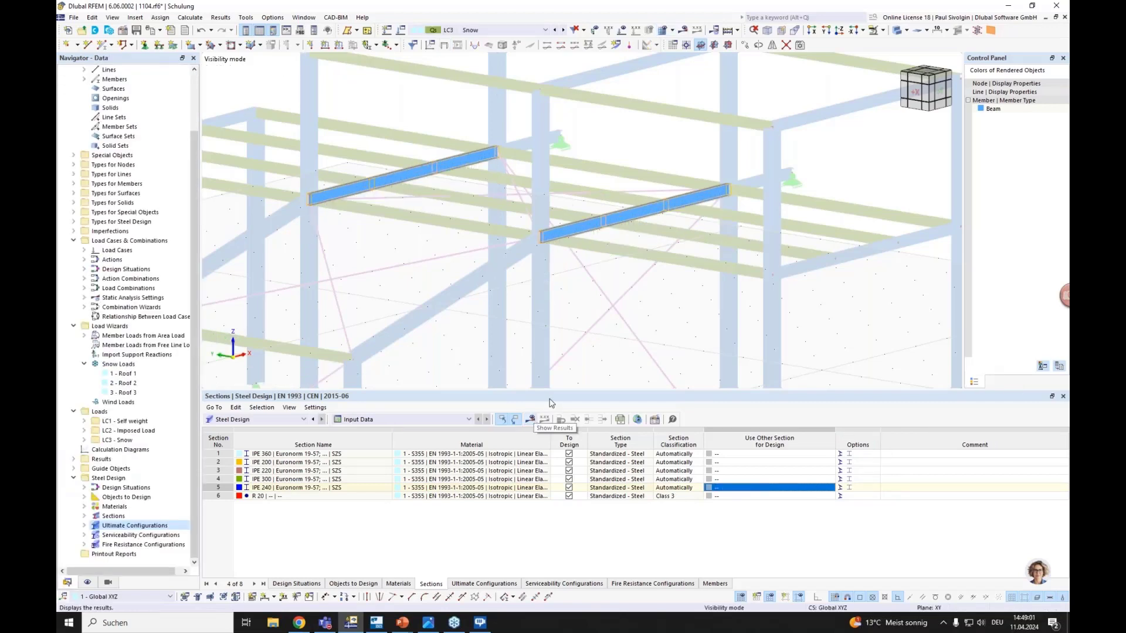
click(531, 421)
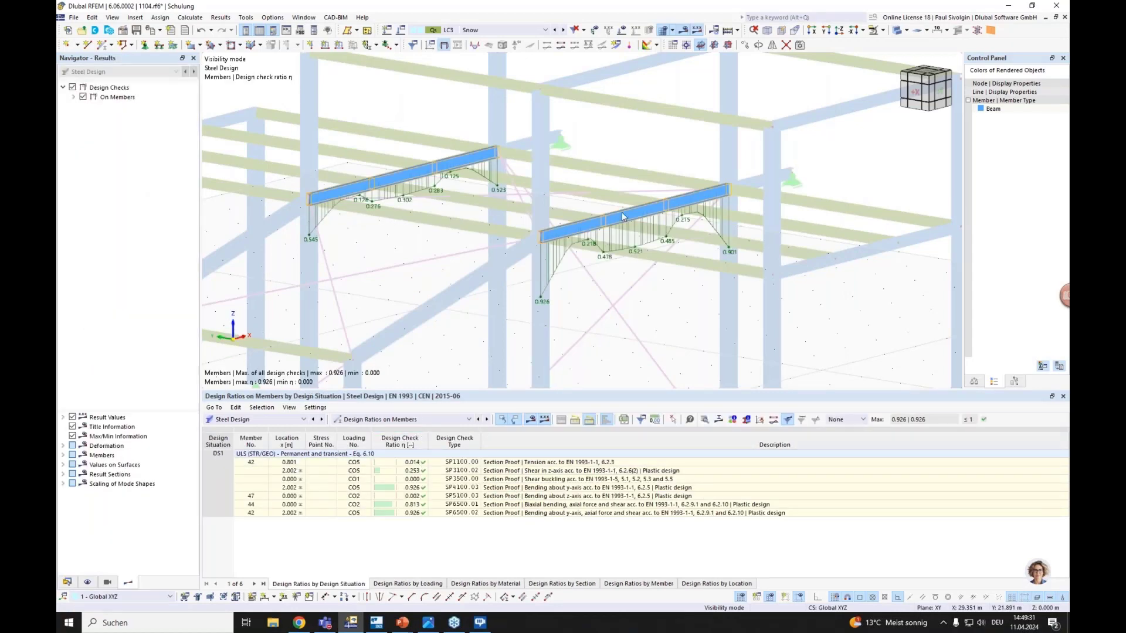
click(418, 420)
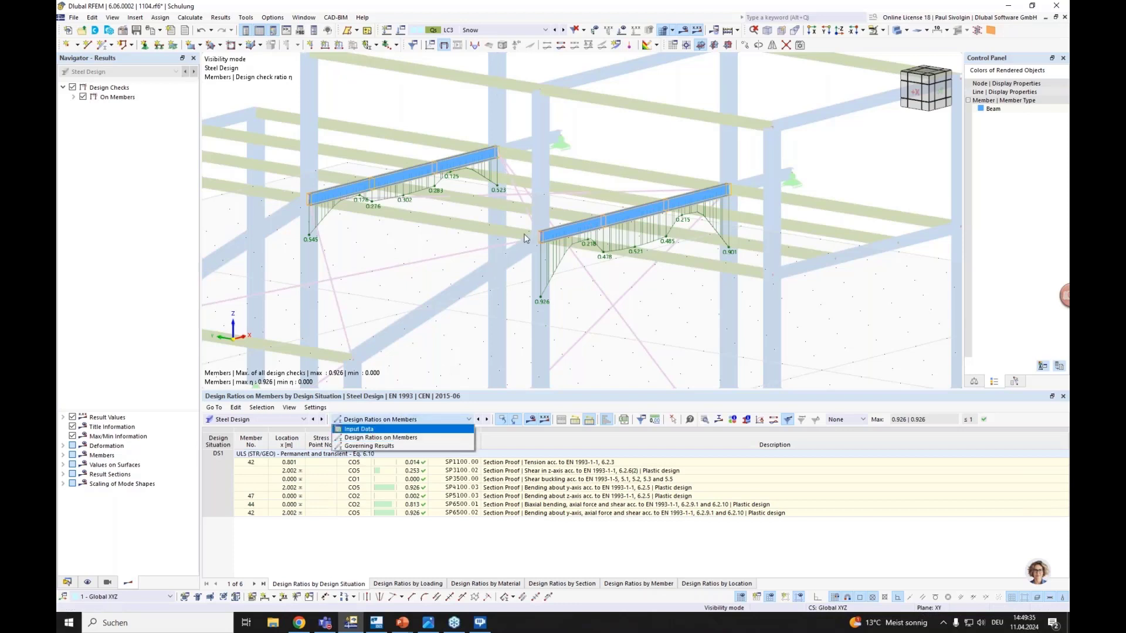
Review the Steel Design input data for sections and the maximum allowable design ratio for section optimization in the global settings.
click(356, 430)
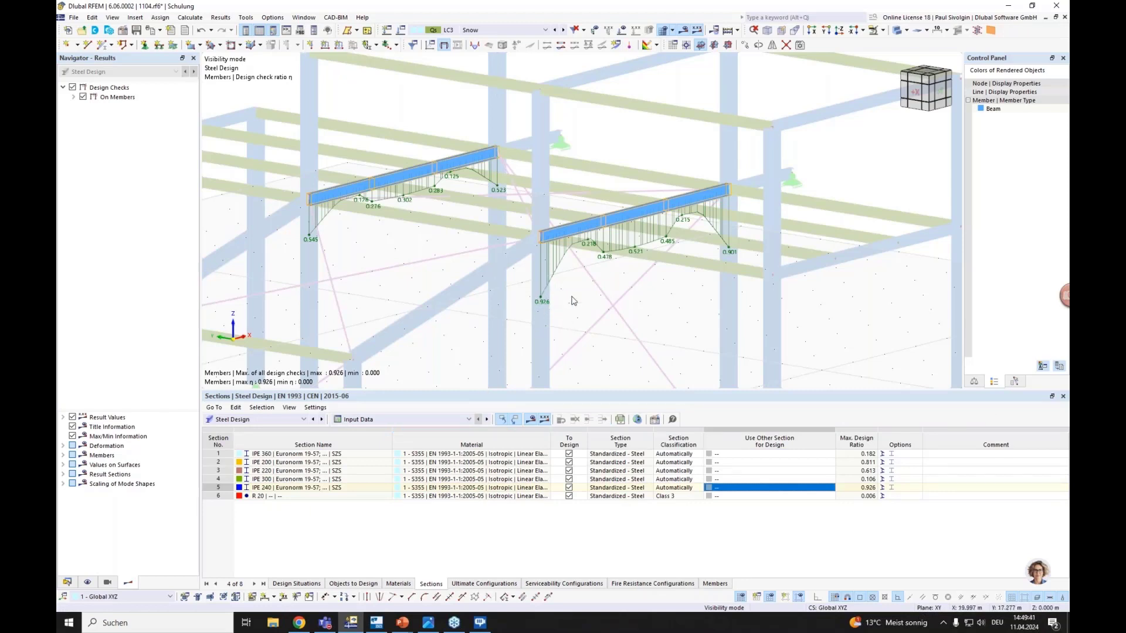
click(637, 420)
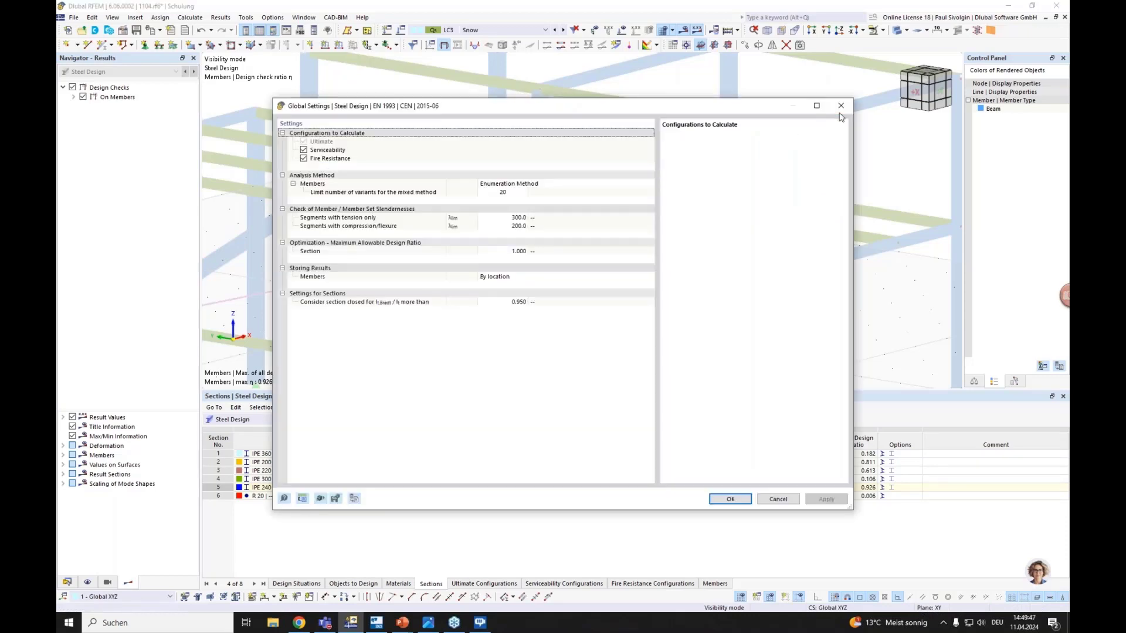
click(840, 107)
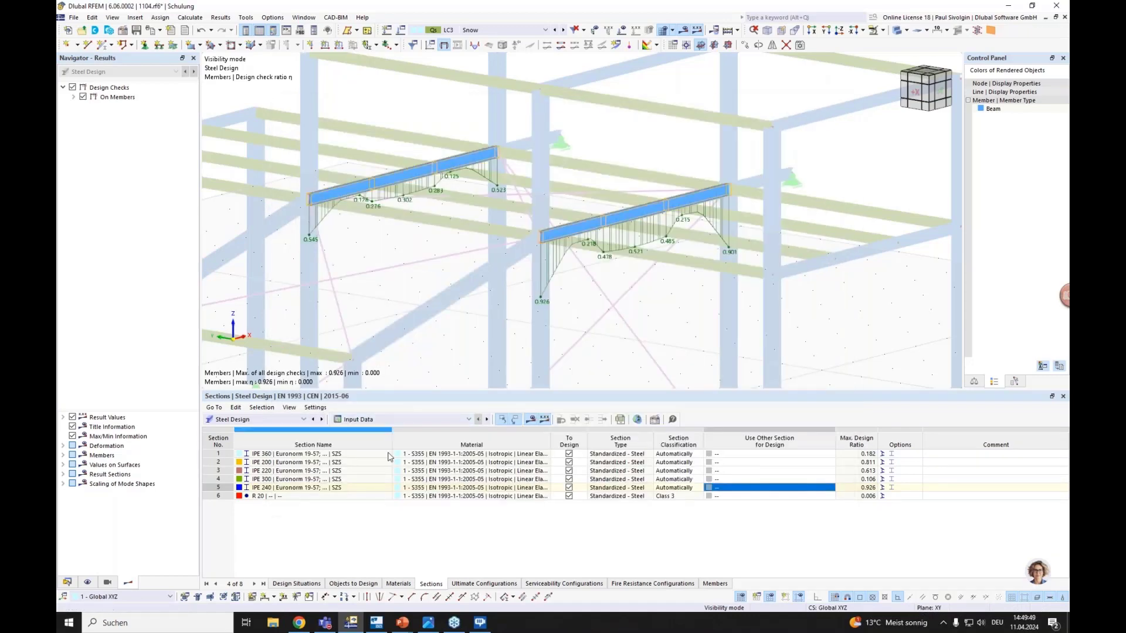
click(638, 420)
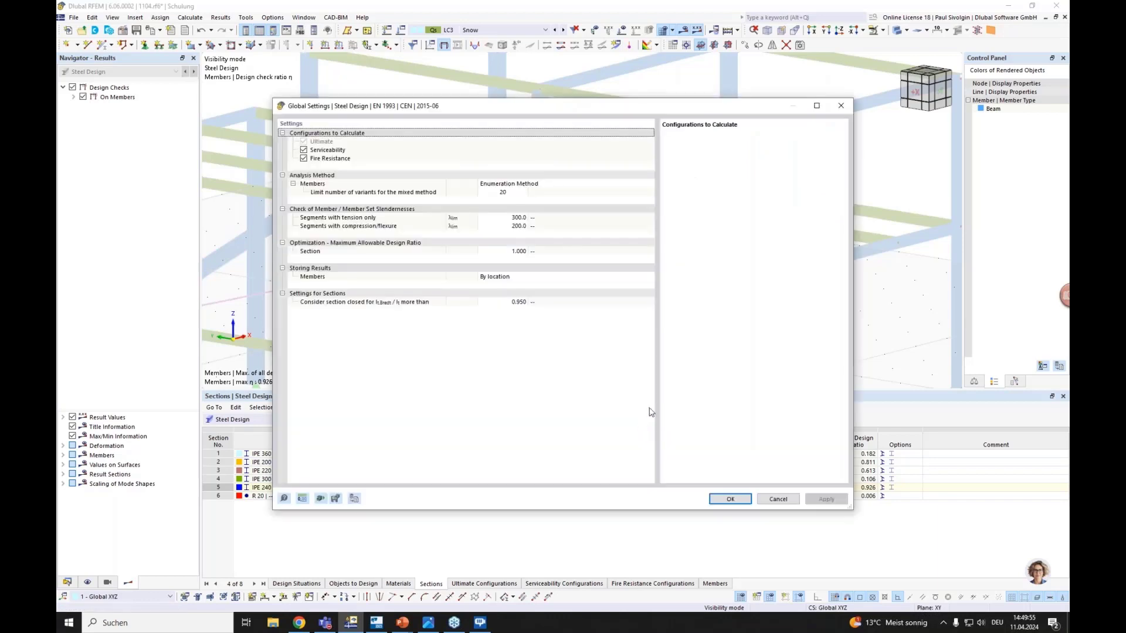
click(337, 252)
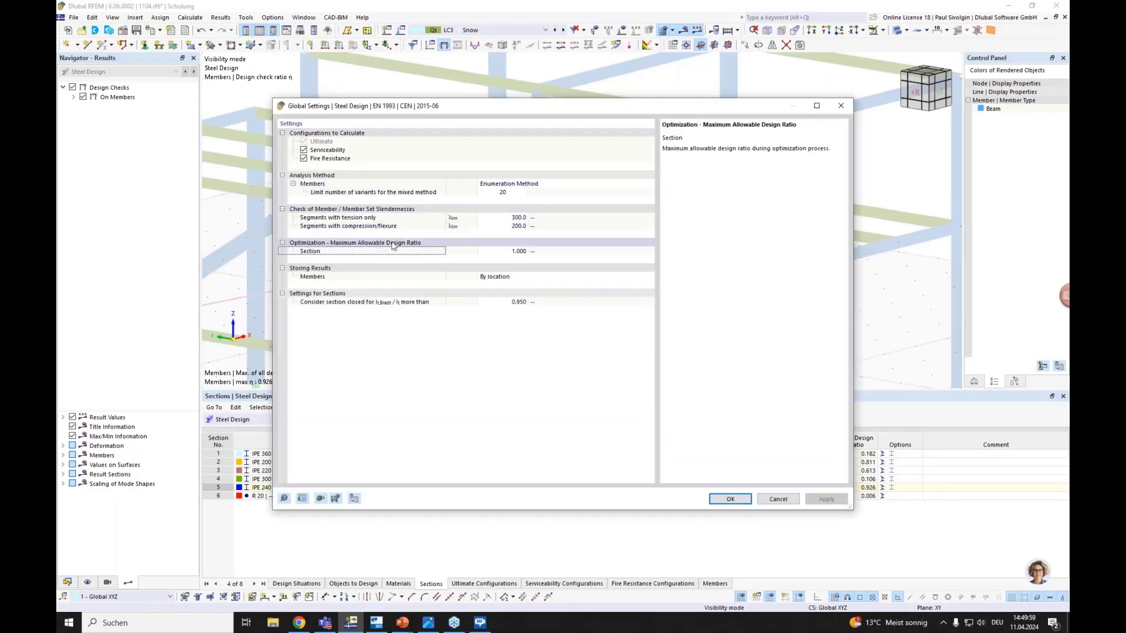
click(499, 251)
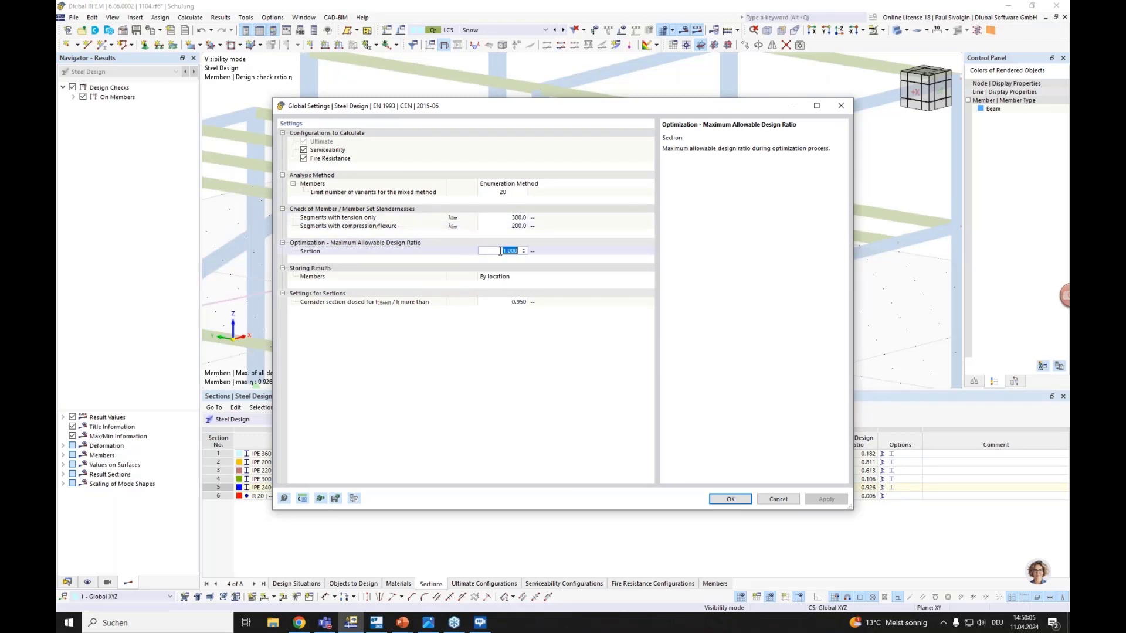
drag(551, 113, 532, 119)
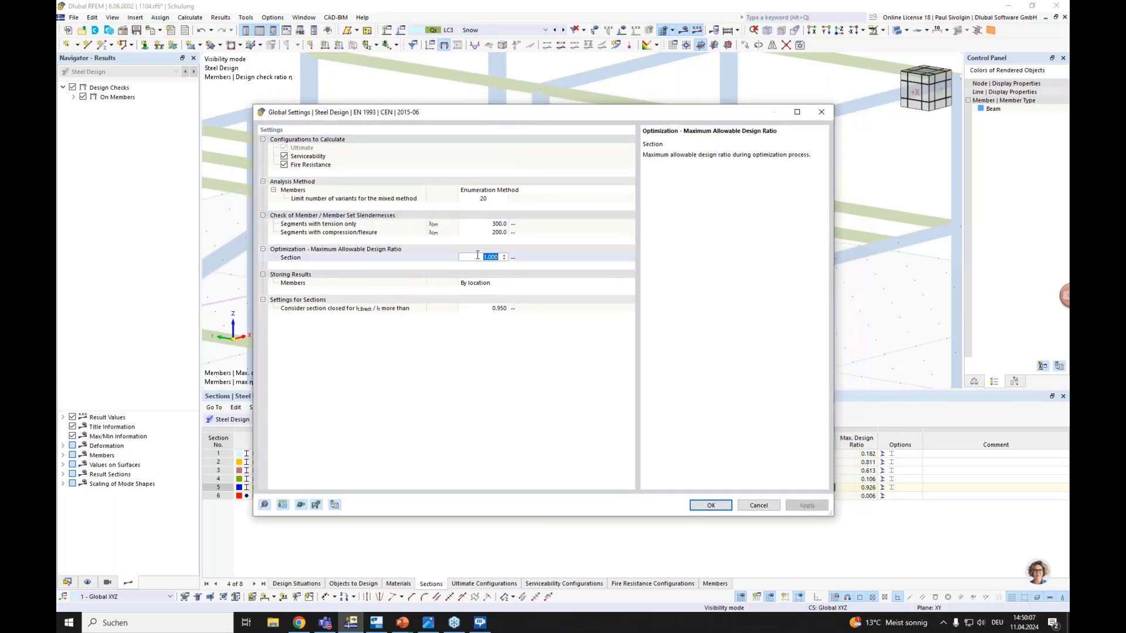
click(480, 258)
click(479, 257)
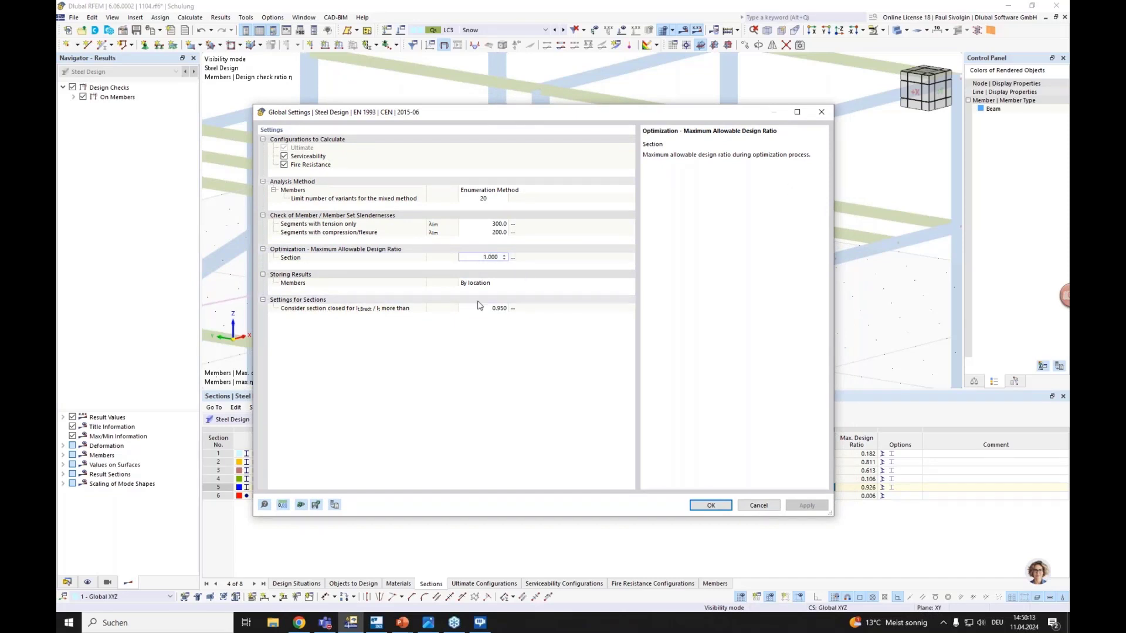
click(821, 116)
Cancel the visibility mode so that all members of the steel frame are shown with their design ratios.
scroll(667, 288, down, 3)
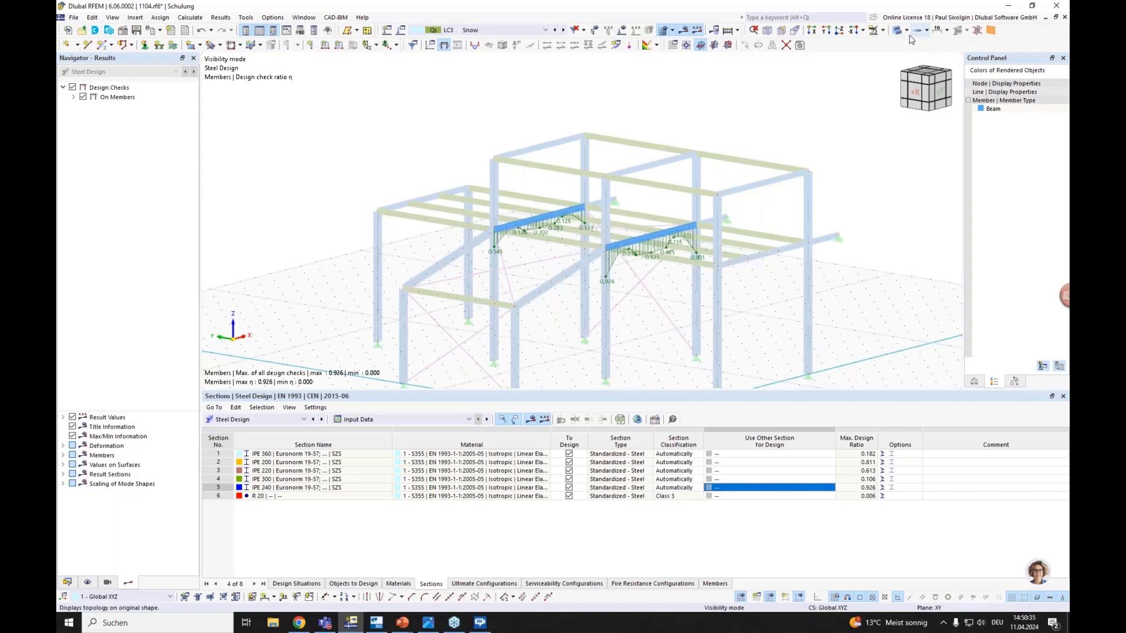
click(884, 31)
click(915, 122)
middle_drag(452, 356, 461, 302)
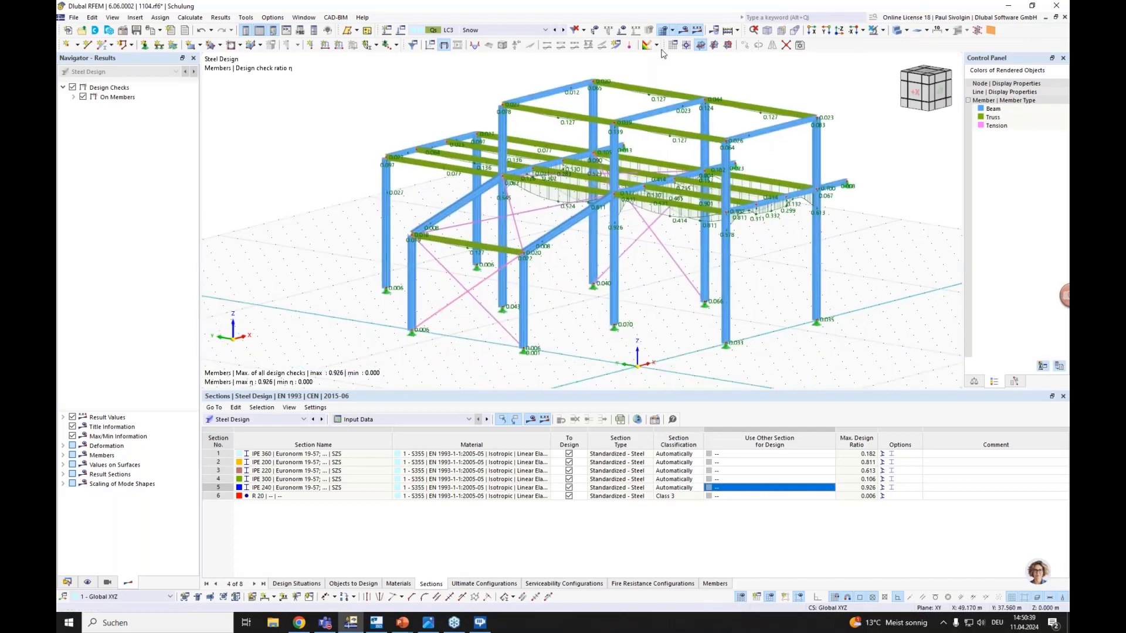
Show the Structure basic objects in the tables instead of Steel Design and look through the load cases and combinations.
click(264, 419)
click(255, 428)
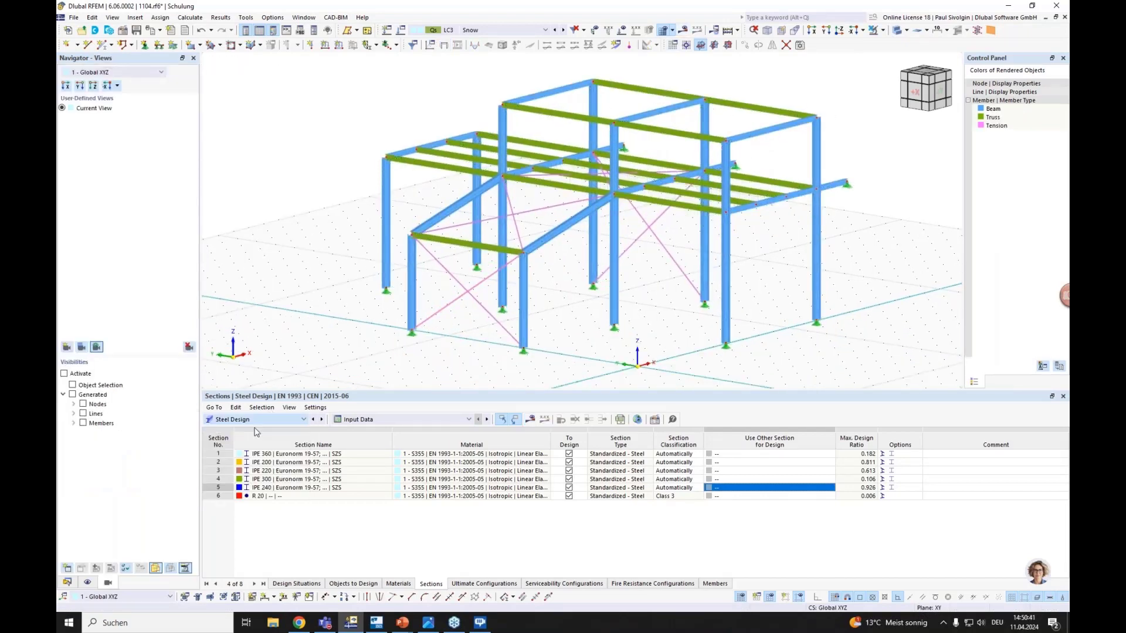
click(568, 342)
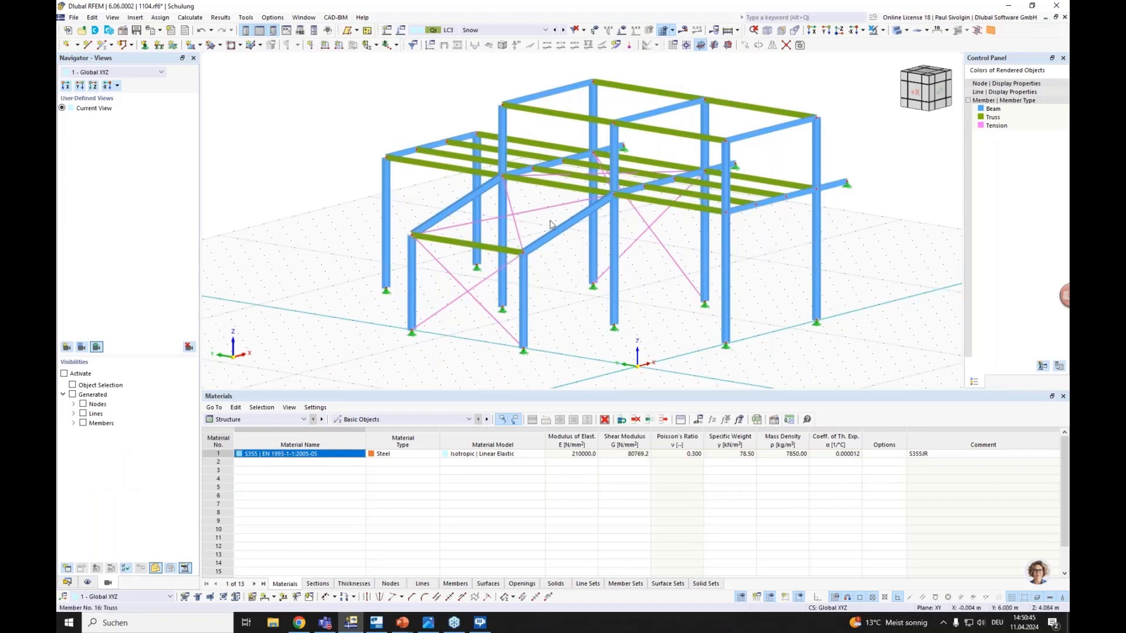
click(508, 30)
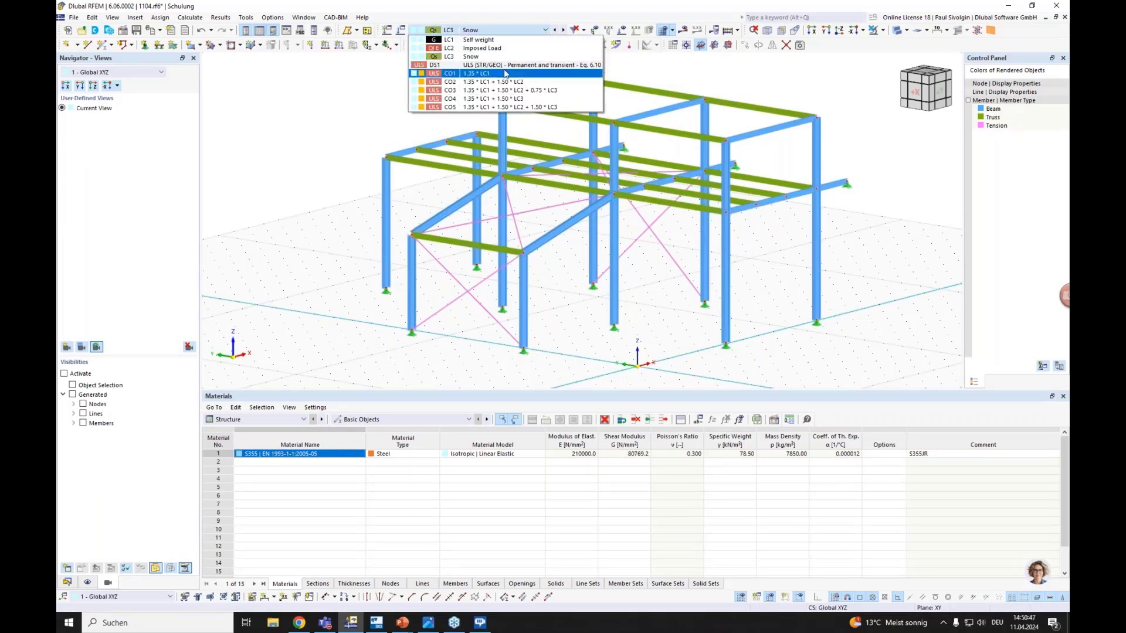
click(349, 125)
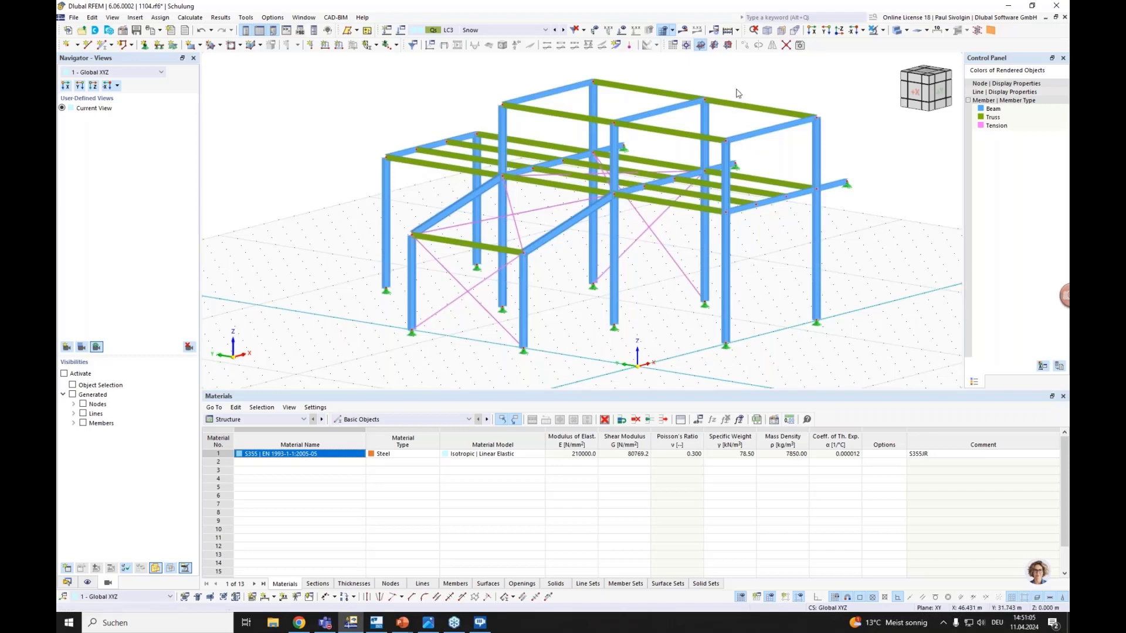
Switch to Tekla Structures and examine the steel frame and the adjoining building from the opposite side.
click(377, 624)
scroll(703, 357, down, 3)
ctrl+middle_drag(714, 362, 147, 537)
click(679, 352)
scroll(681, 346, down, 2)
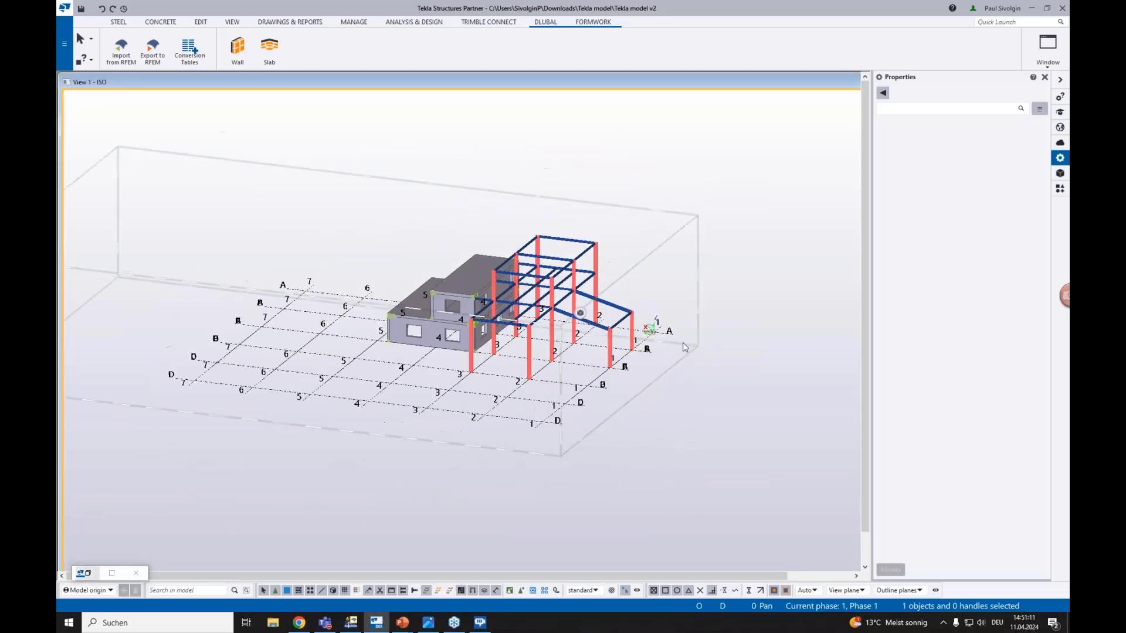
ctrl+middle_drag(683, 342, 394, 332)
middle_drag(717, 314, 393, 360)
ctrl+middle_drag(510, 372, 542, 384)
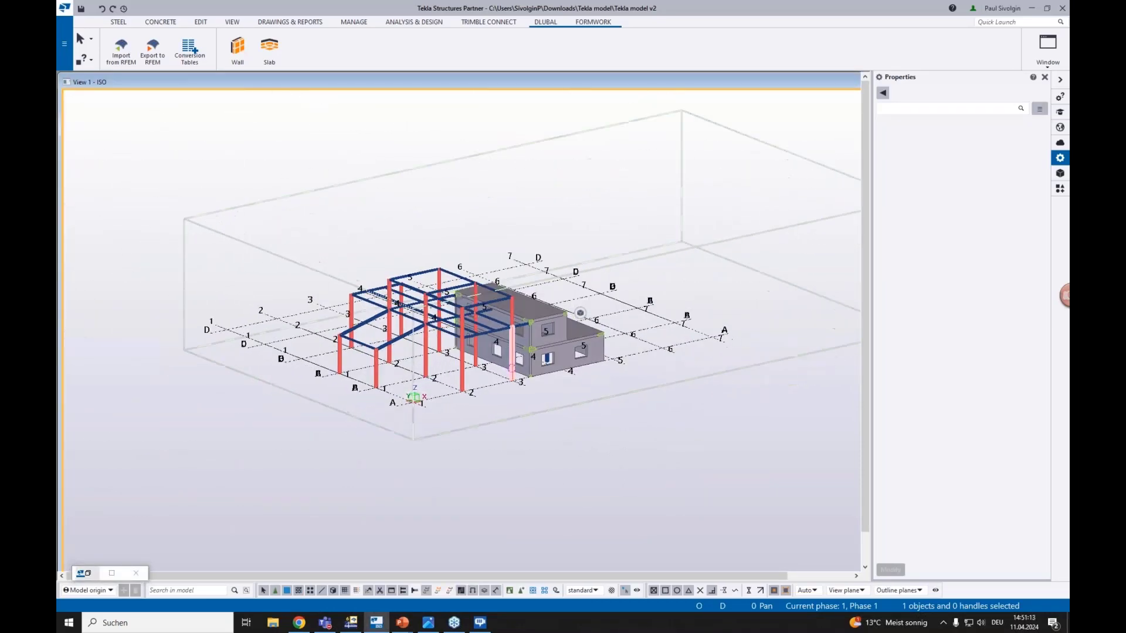
scroll(537, 296, up, 3)
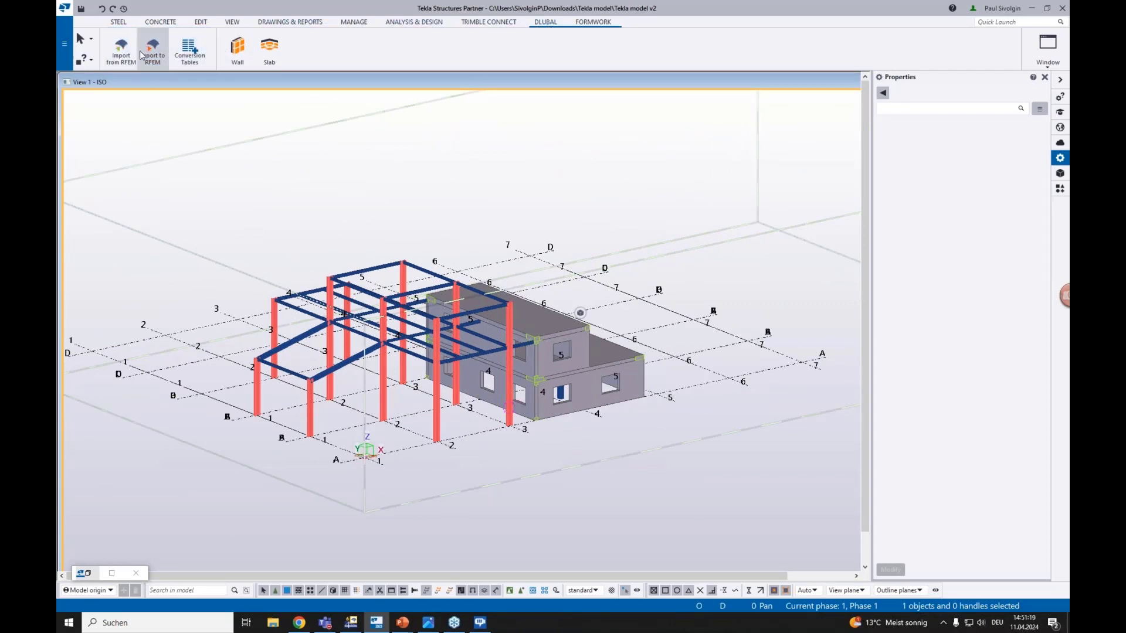
click(122, 59)
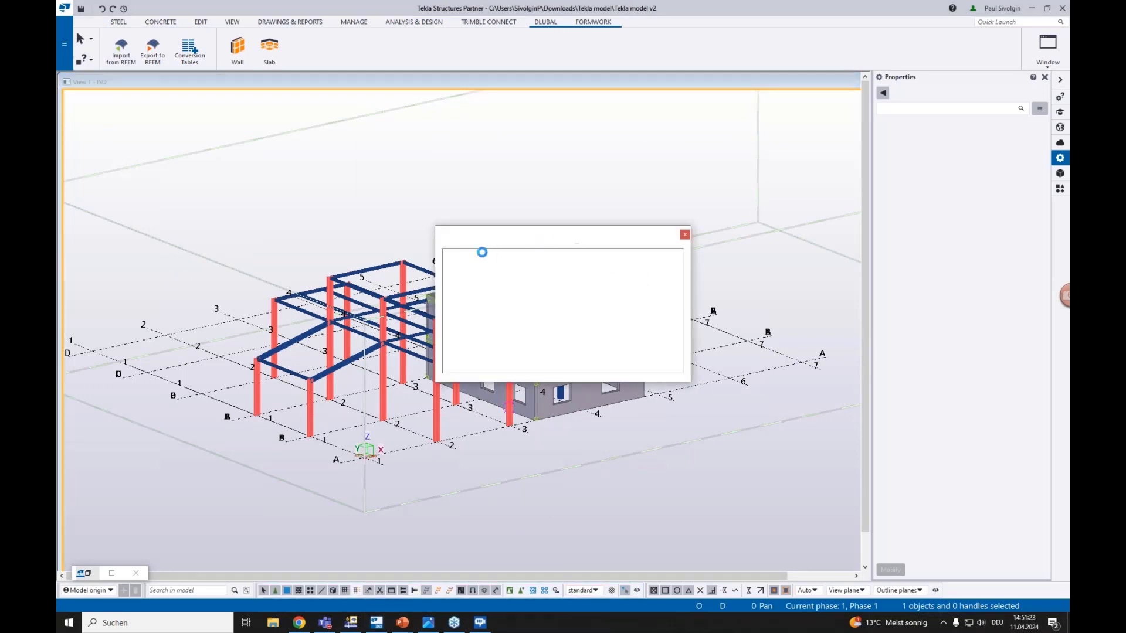
click(350, 624)
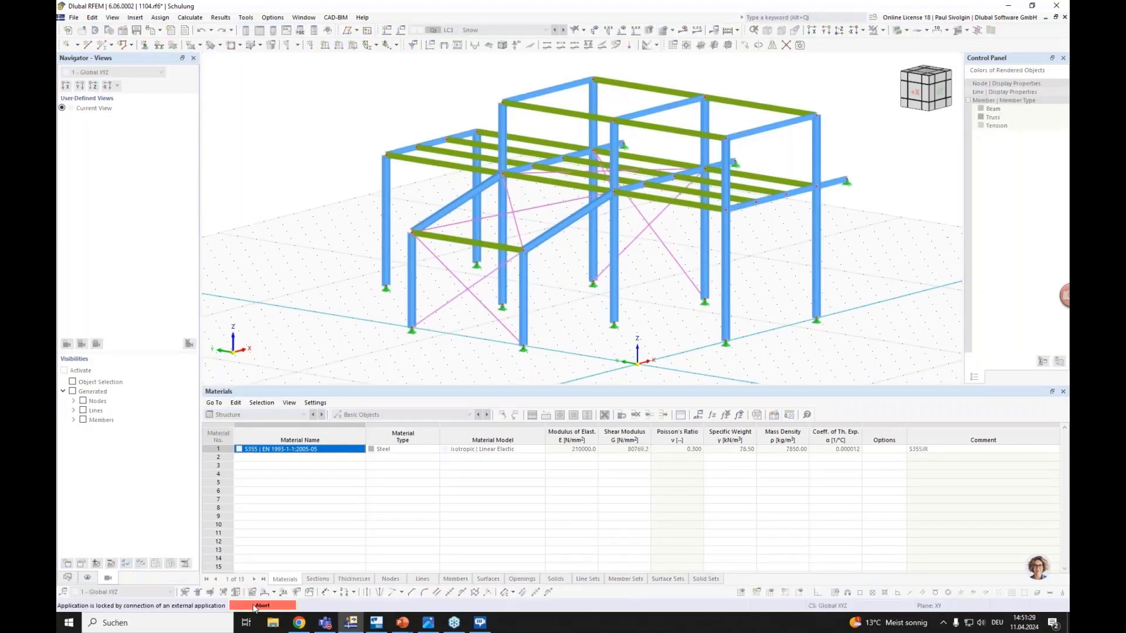
click(376, 622)
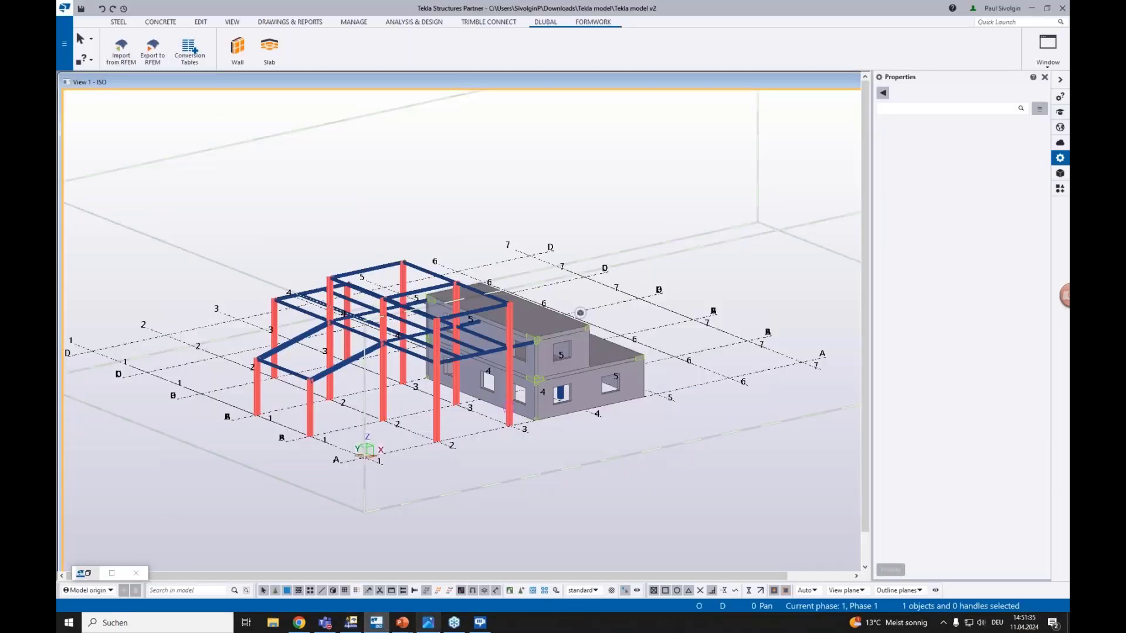
click(350, 624)
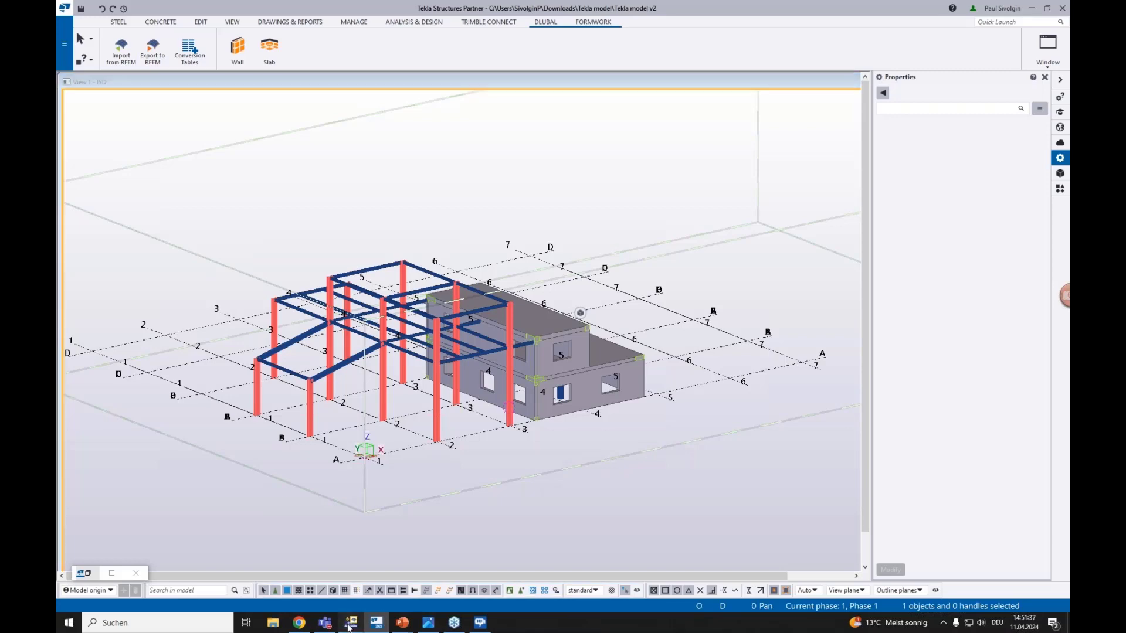
click(375, 625)
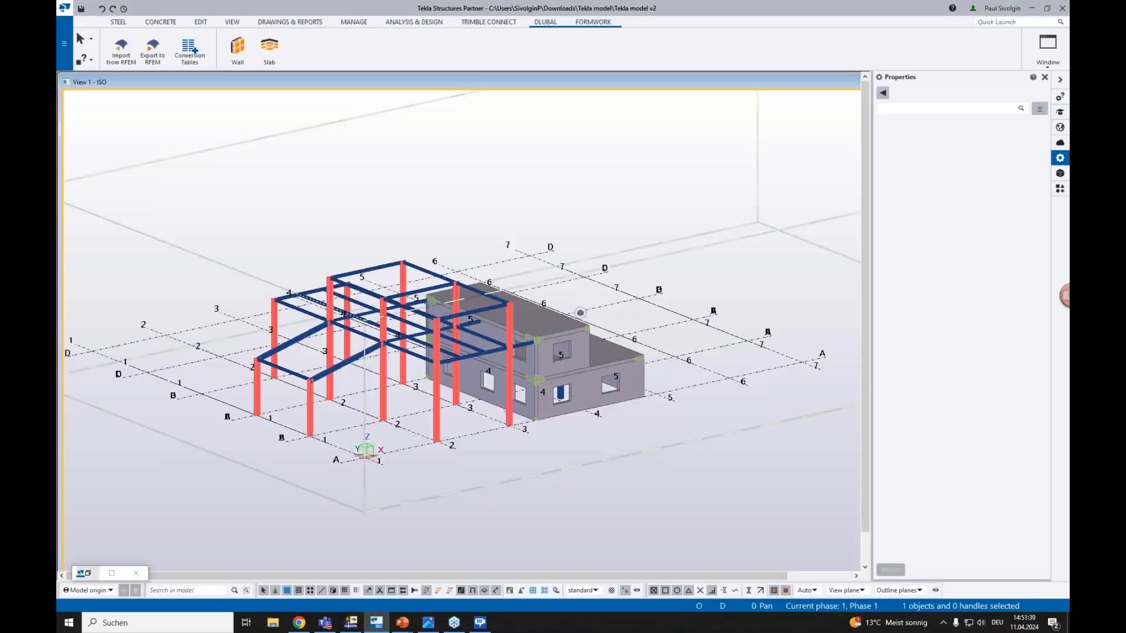
Import the RFEM model by updating the existing model, with materials and cross-sections updated, new objects added and non-existent objects removed.
click(121, 49)
drag(490, 184, 651, 211)
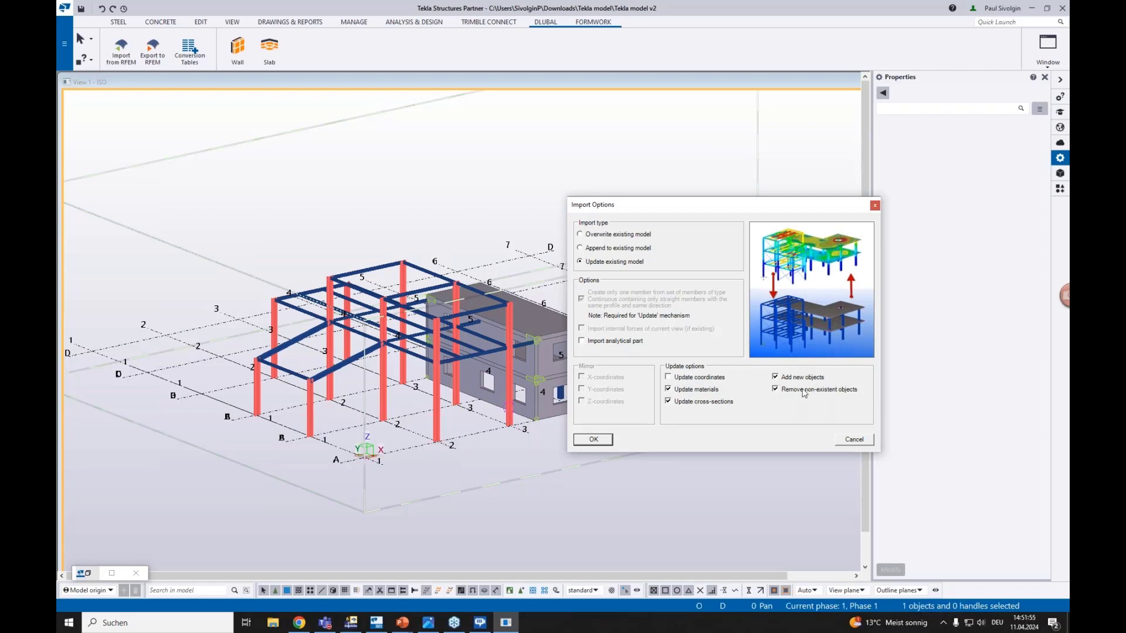
drag(726, 208, 650, 150)
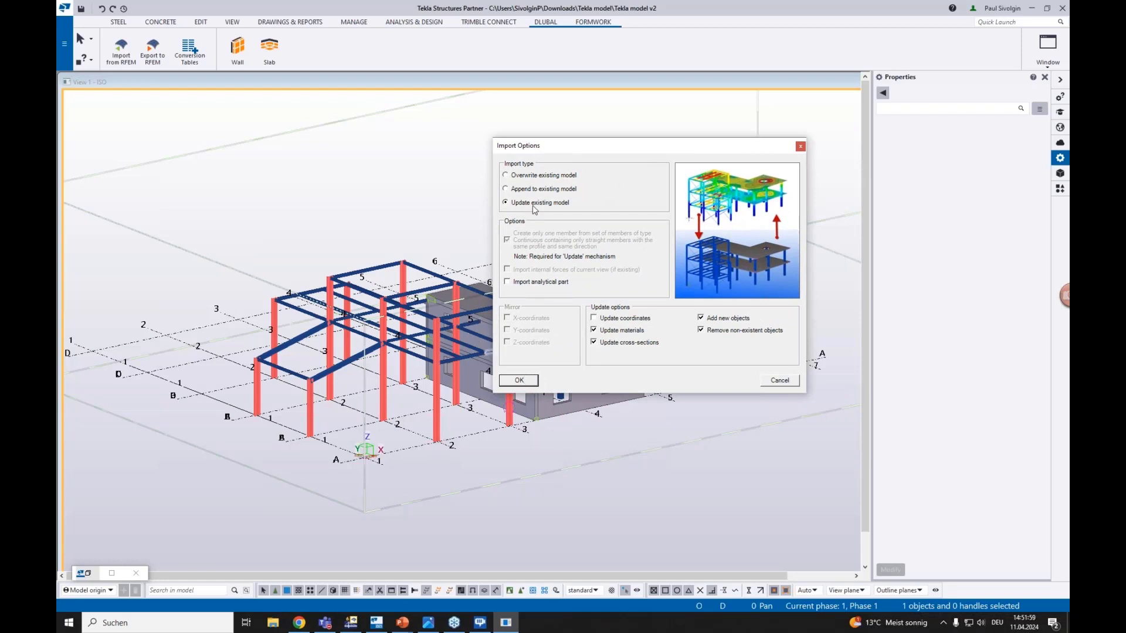
click(519, 381)
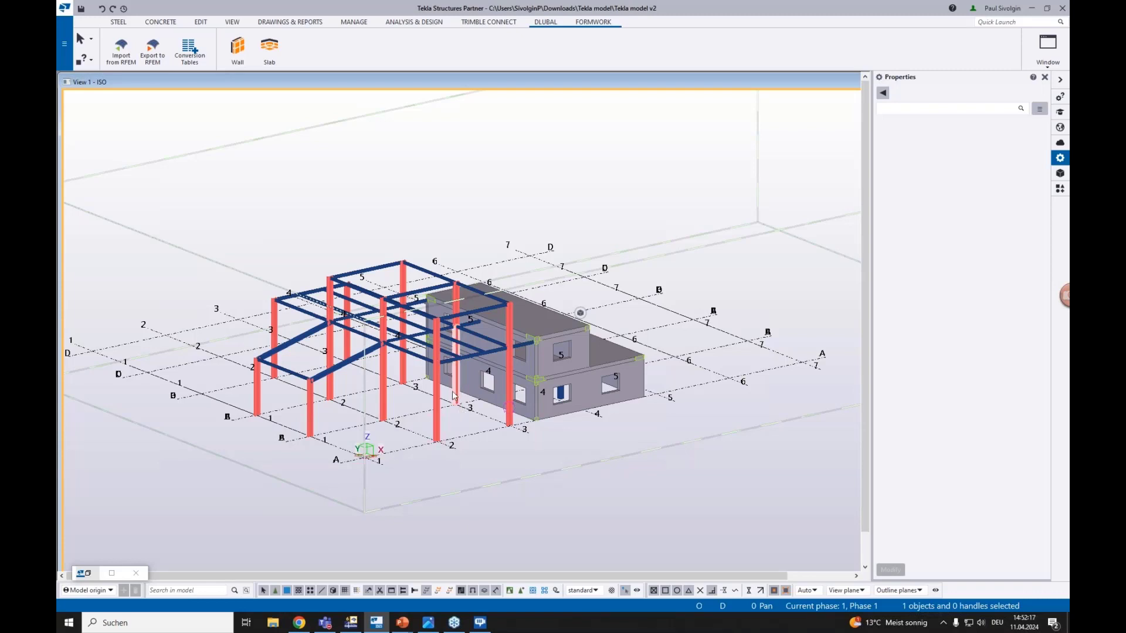
scroll(414, 383, up, 2)
scroll(415, 383, up, 1)
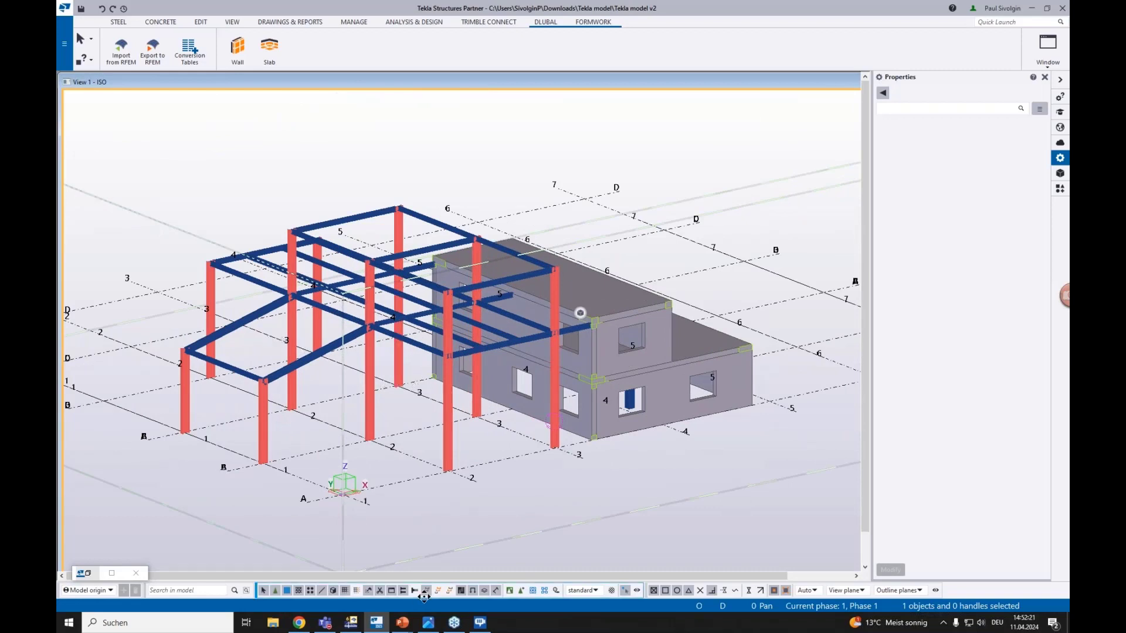
mouse_move(352, 624)
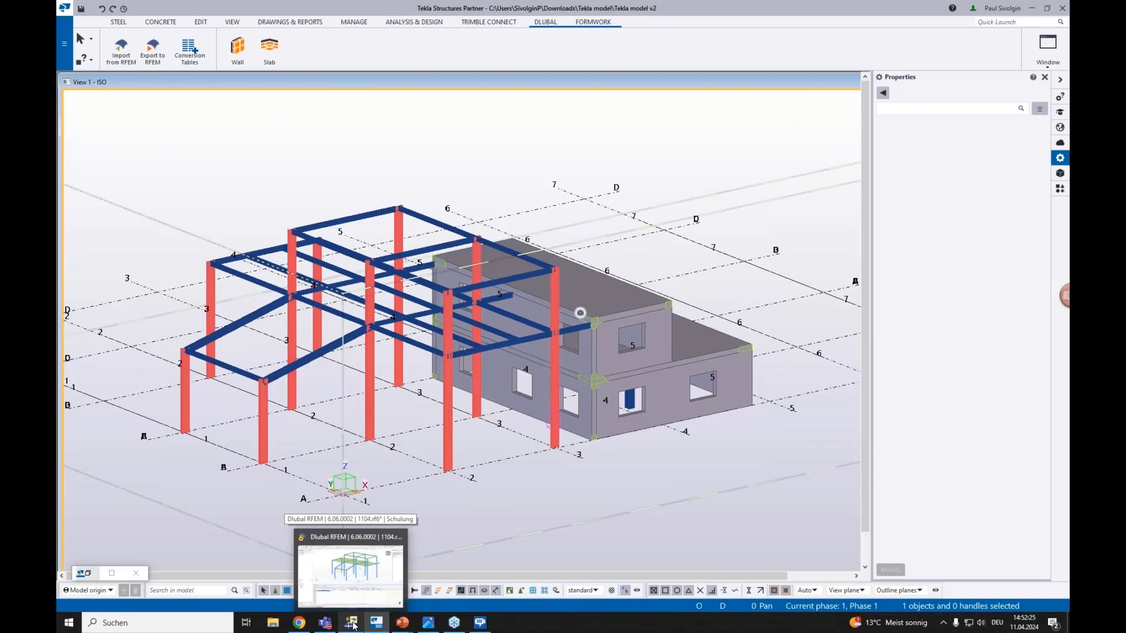
click(352, 624)
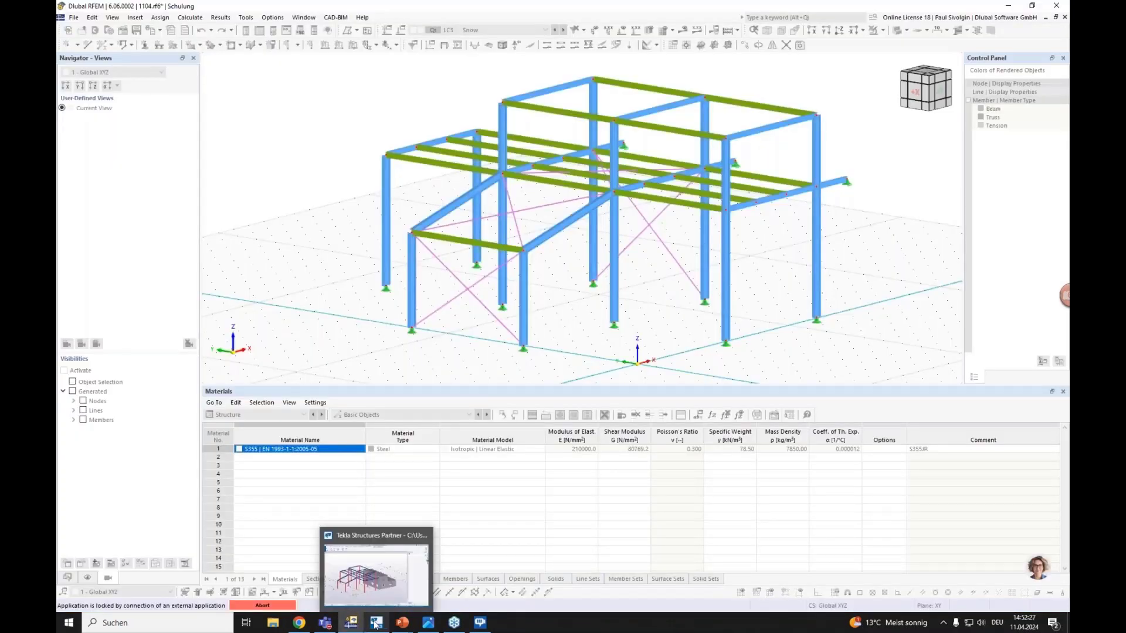
click(376, 623)
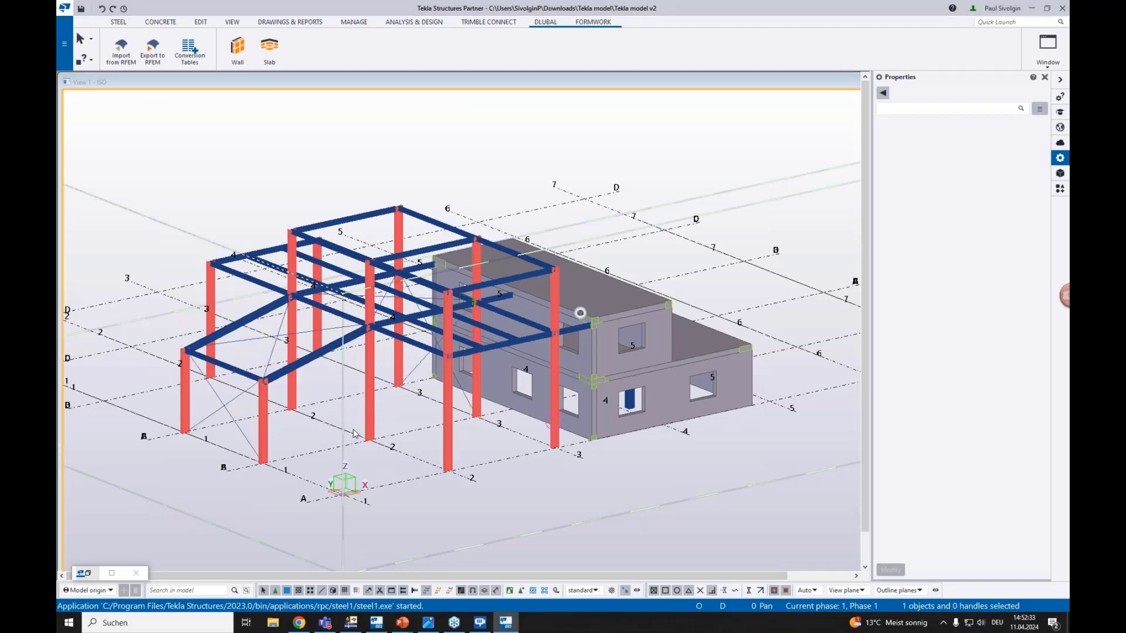
Examine the imported wall bracing rods and check the profile and material of one diagonal.
scroll(191, 404, up, 5)
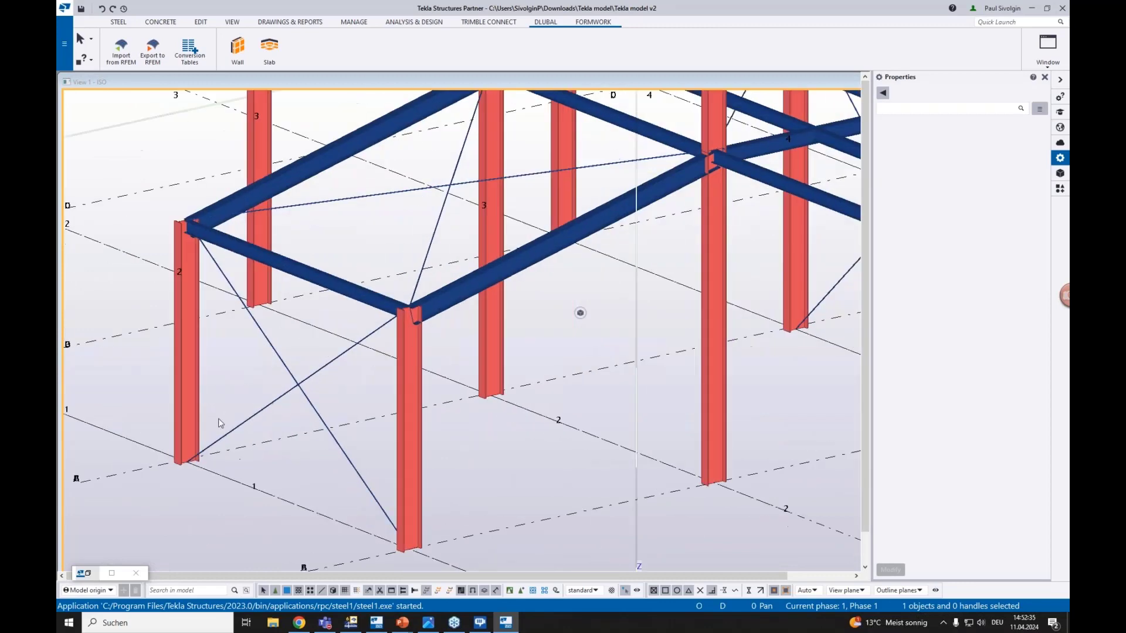
click(279, 401)
scroll(280, 405, down, 5)
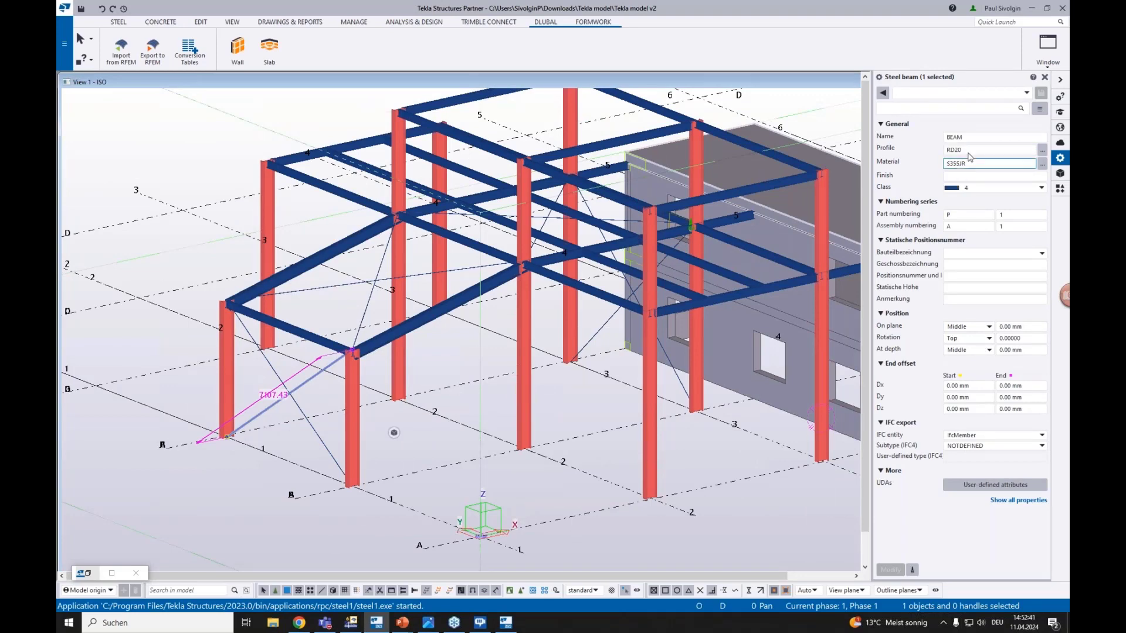
middle_drag(610, 247, 552, 321)
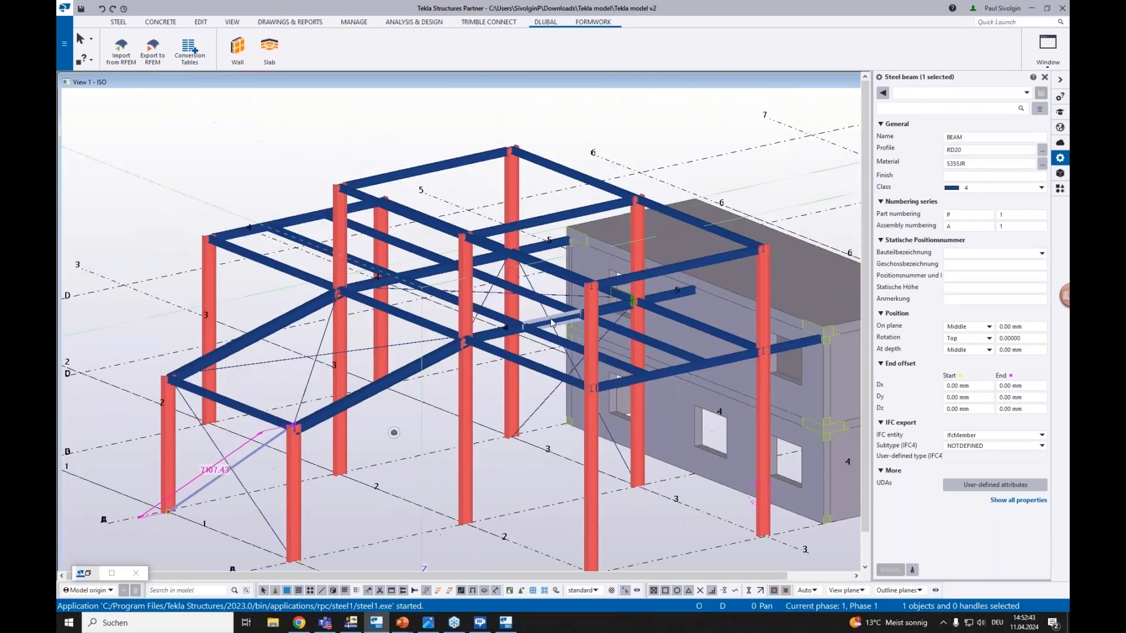
scroll(550, 318, up, 2)
Check the updated profile of the short beam between the columns and inspect its bolted connection to the column.
click(633, 300)
middle_drag(684, 468, 544, 449)
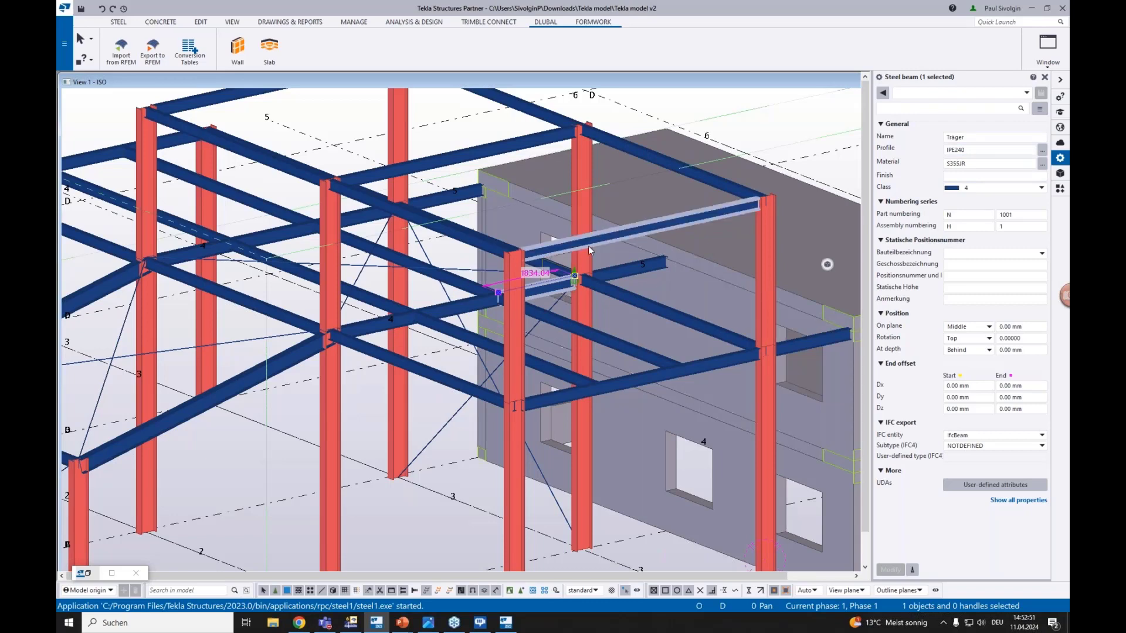
scroll(582, 256, up, 6)
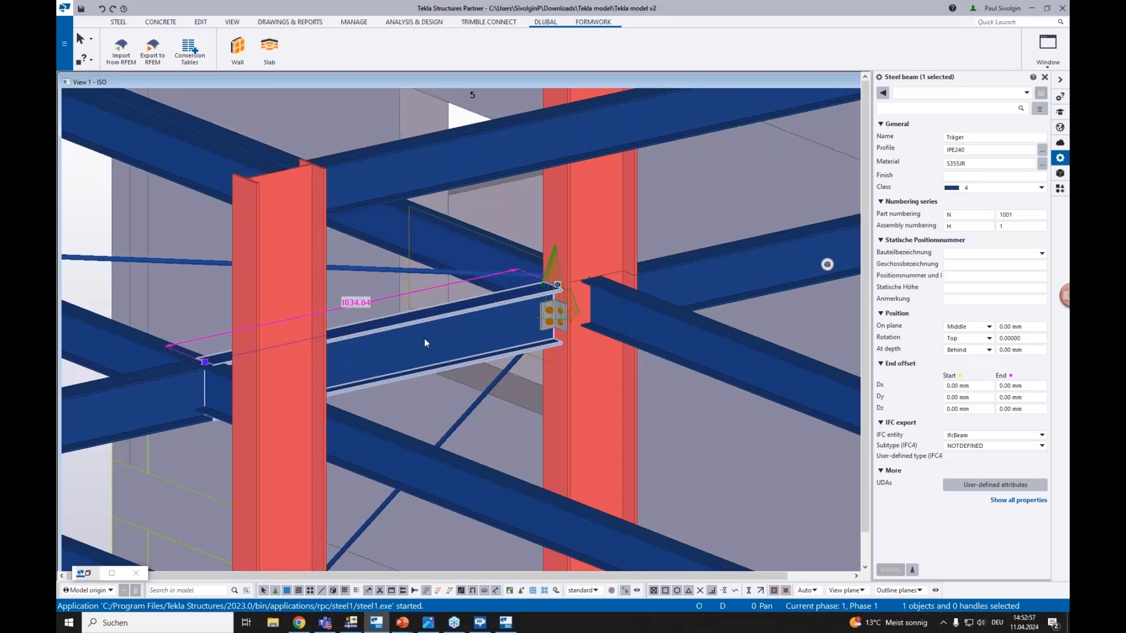
click(217, 327)
click(392, 332)
scroll(502, 368, down, 8)
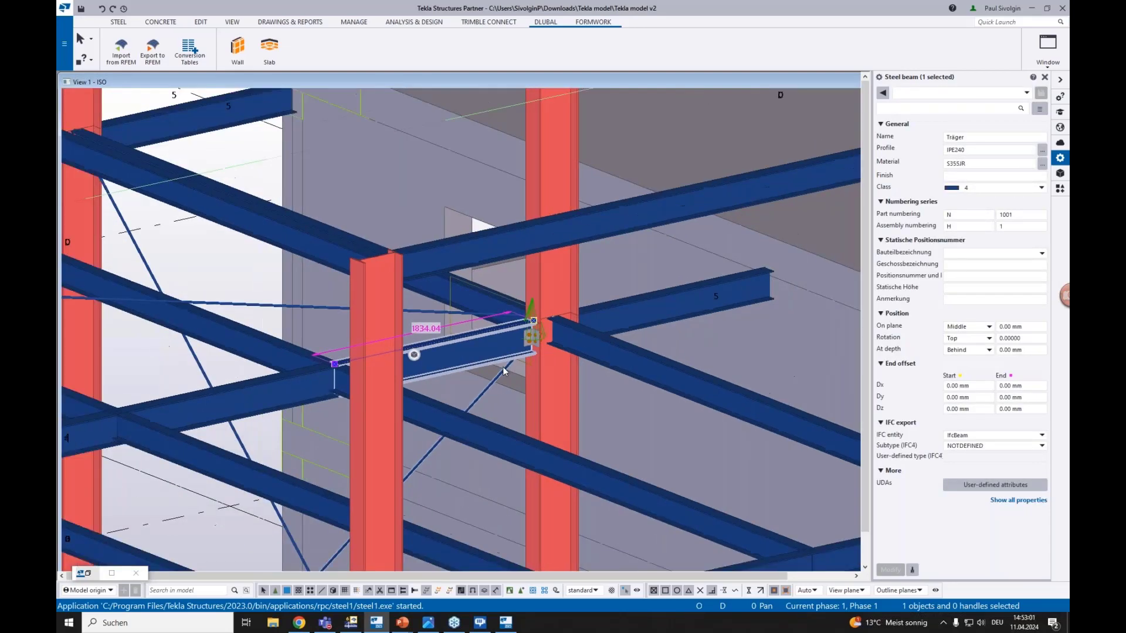
Examine the whole updated steel frame beside the building in the Tekla model and clear the beam selection.
scroll(502, 367, down, 3)
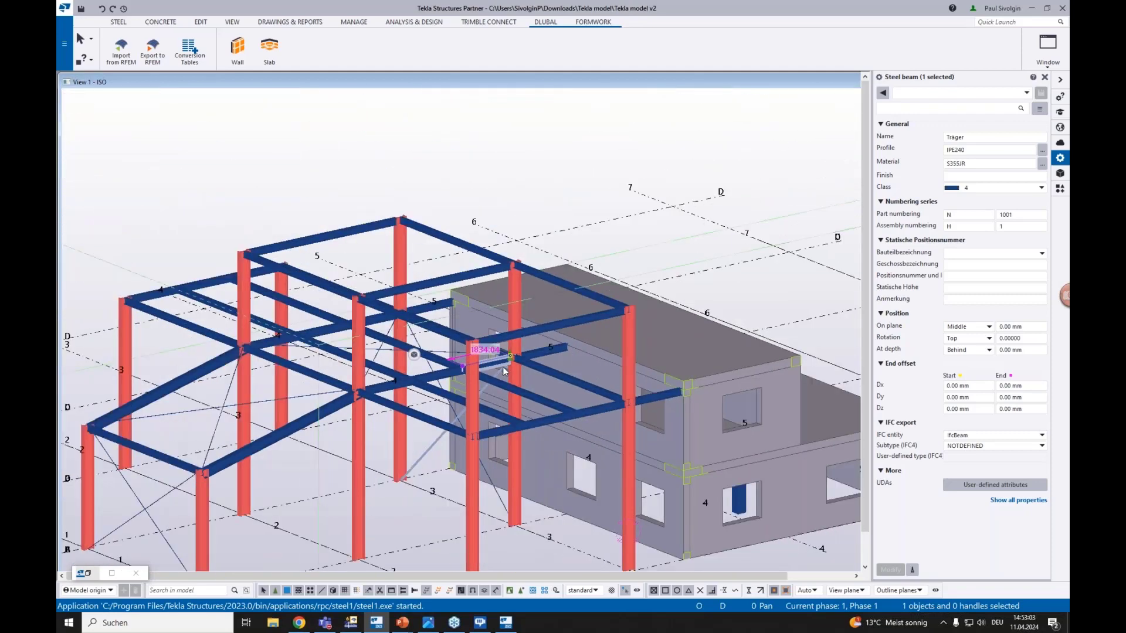
middle_drag(474, 473, 438, 415)
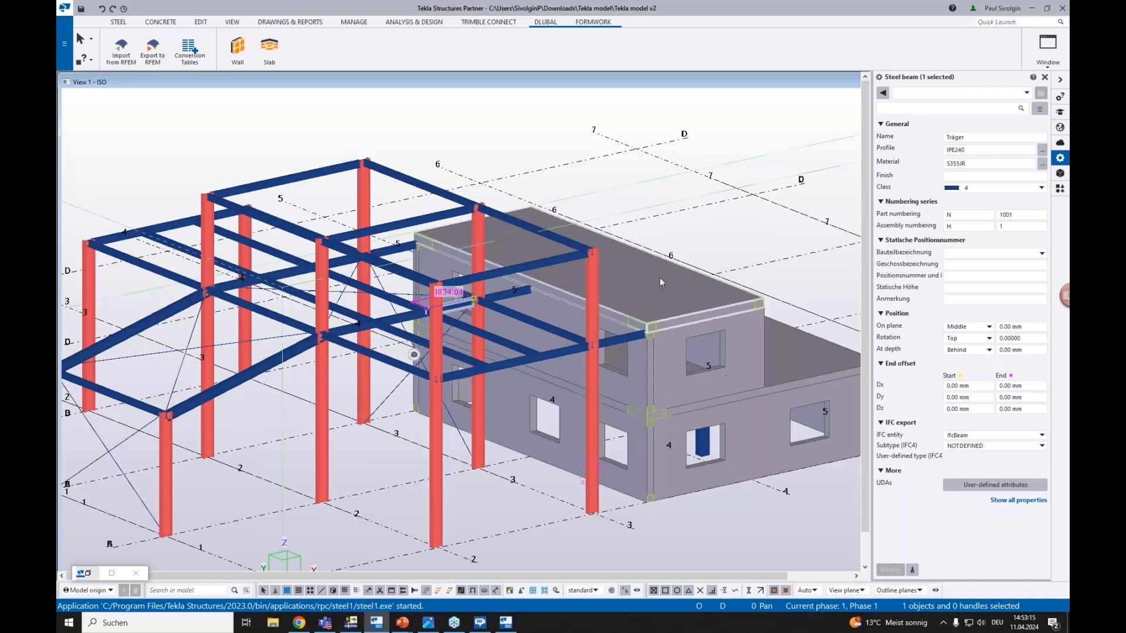
click(347, 388)
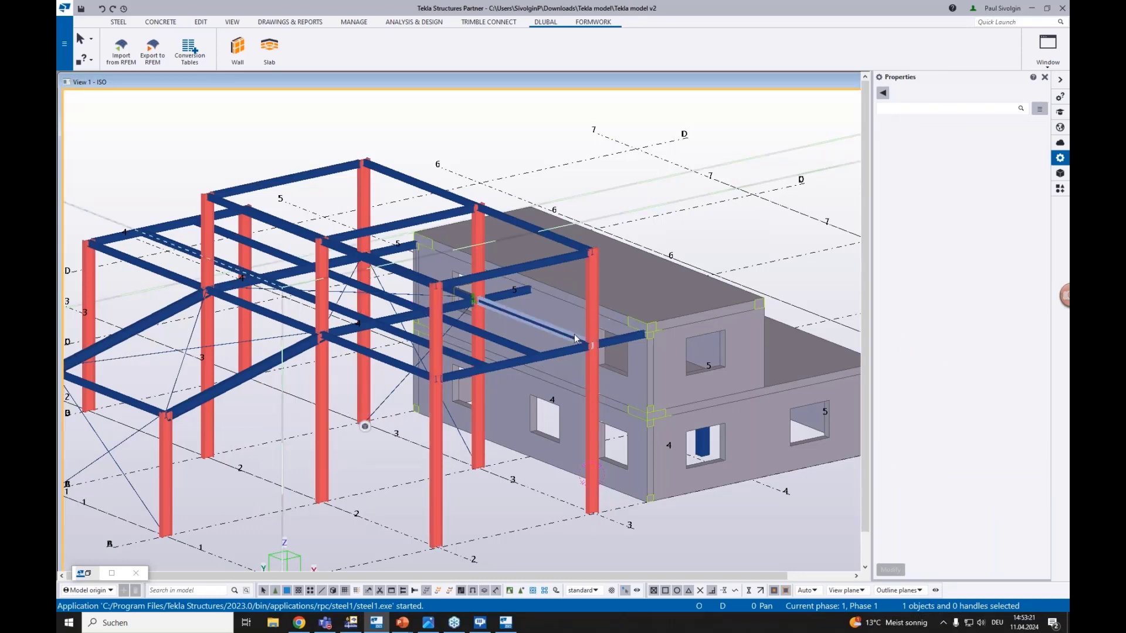
scroll(575, 333, down, 3)
scroll(580, 380, up, 2)
ctrl+middle_drag(529, 469, 466, 480)
Switch to RFEM and list the Steel Design ratios on members in the results table.
click(352, 621)
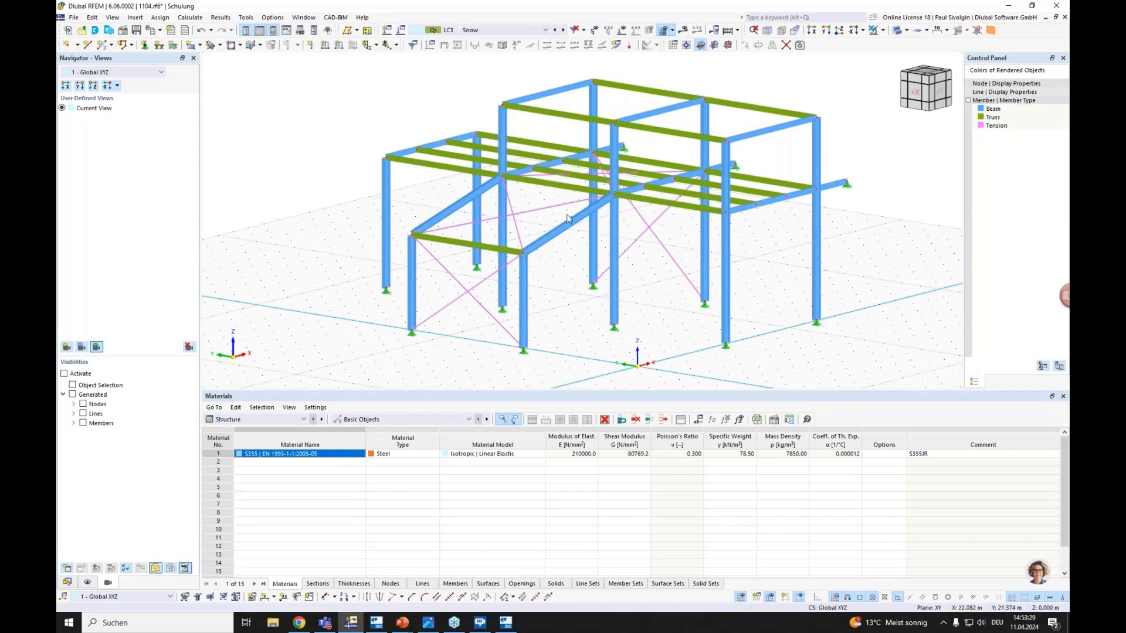
click(300, 419)
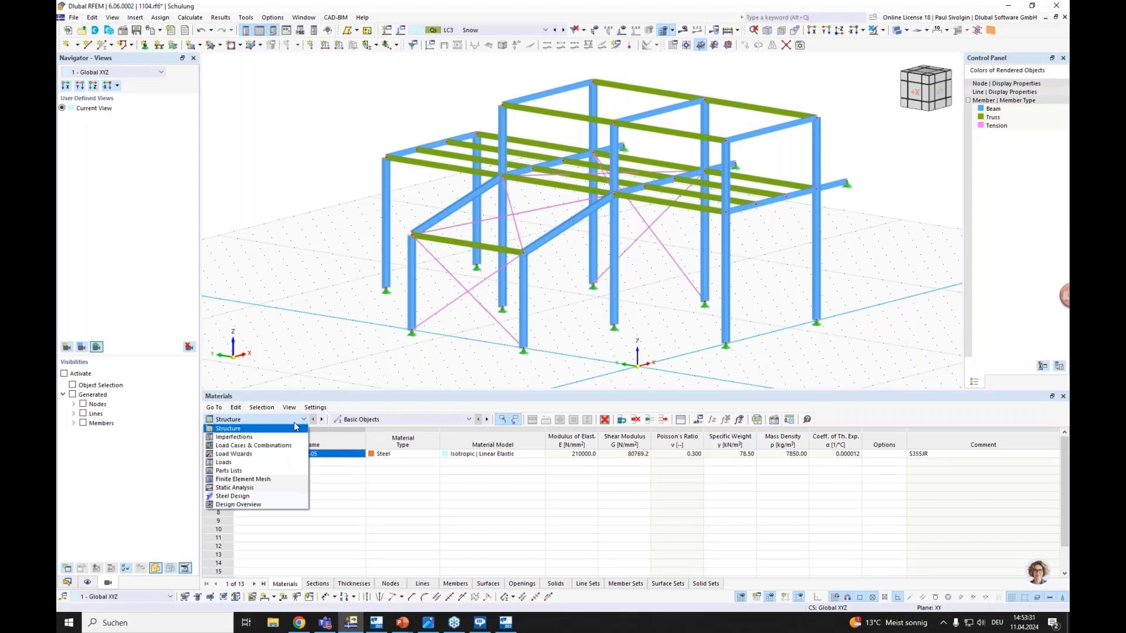
click(261, 497)
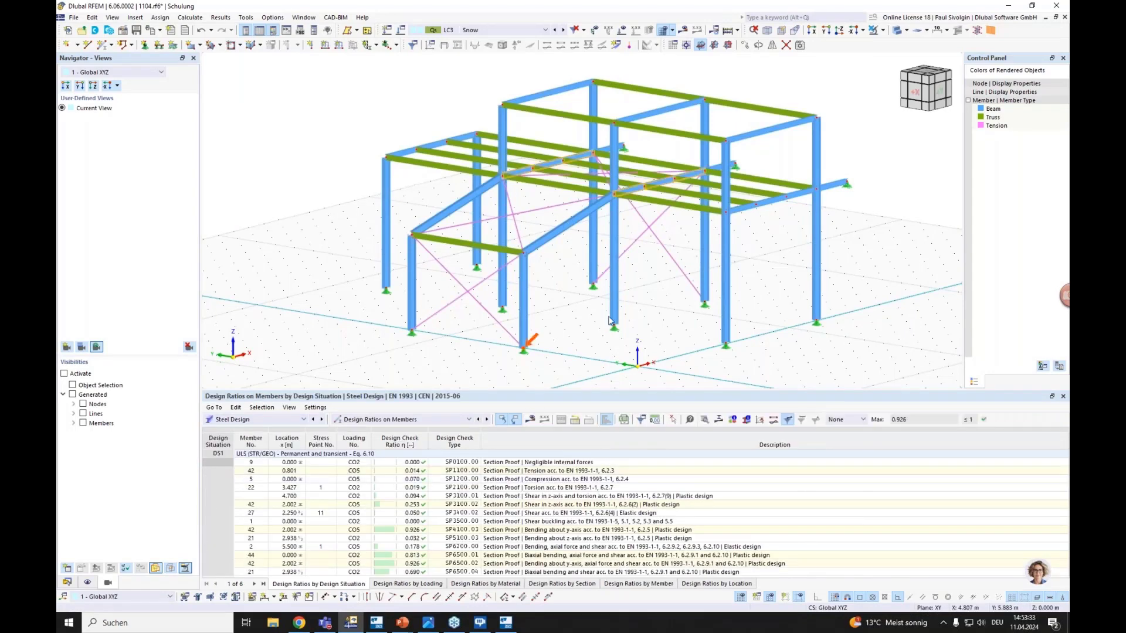
Create a new printout report with the default report items, then save and show it.
click(68, 583)
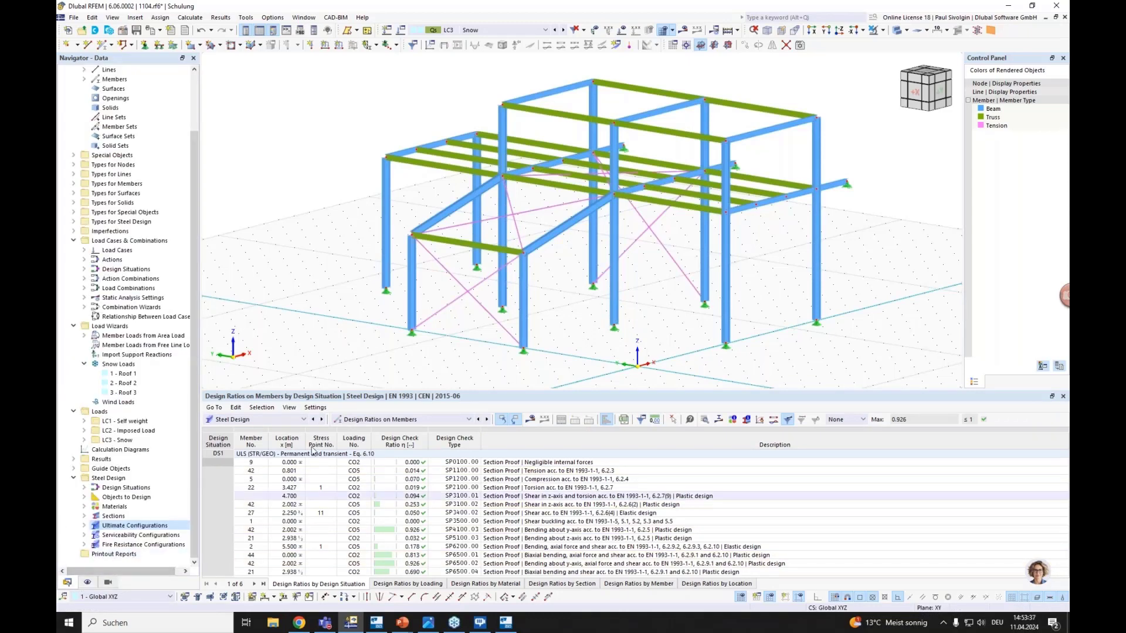
middle_drag(343, 314, 317, 294)
right_click(113, 556)
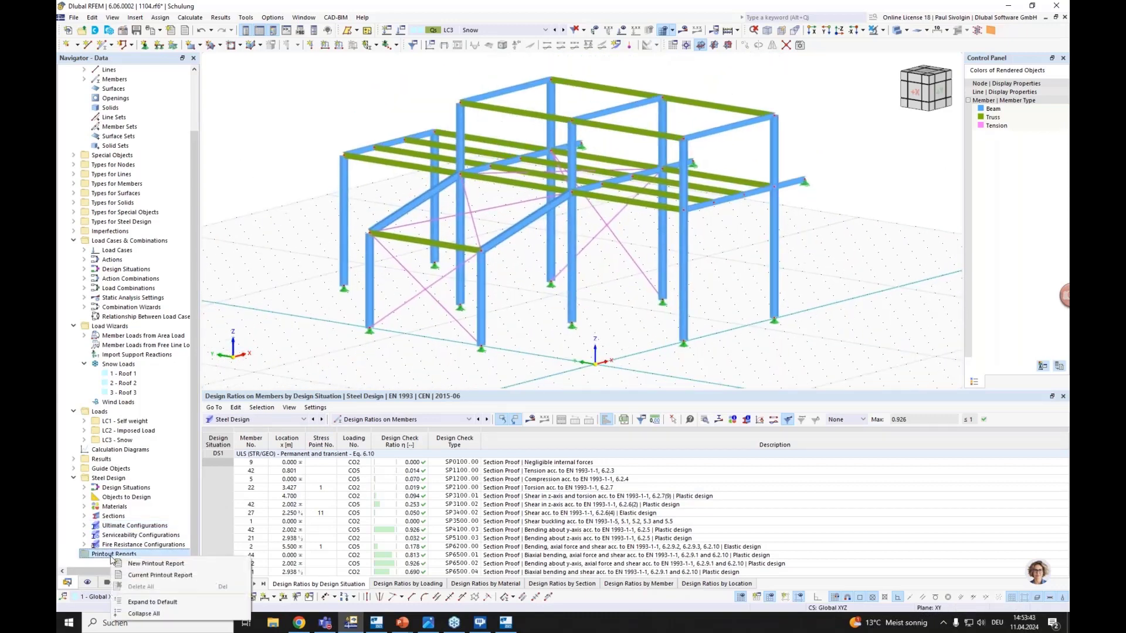
click(143, 564)
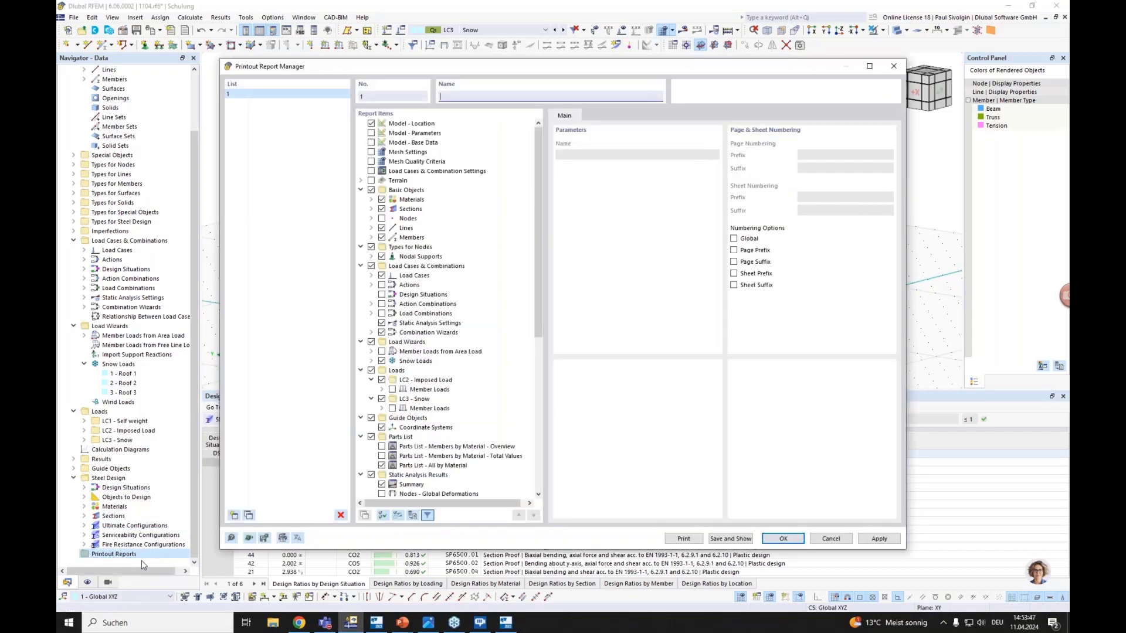
click(729, 539)
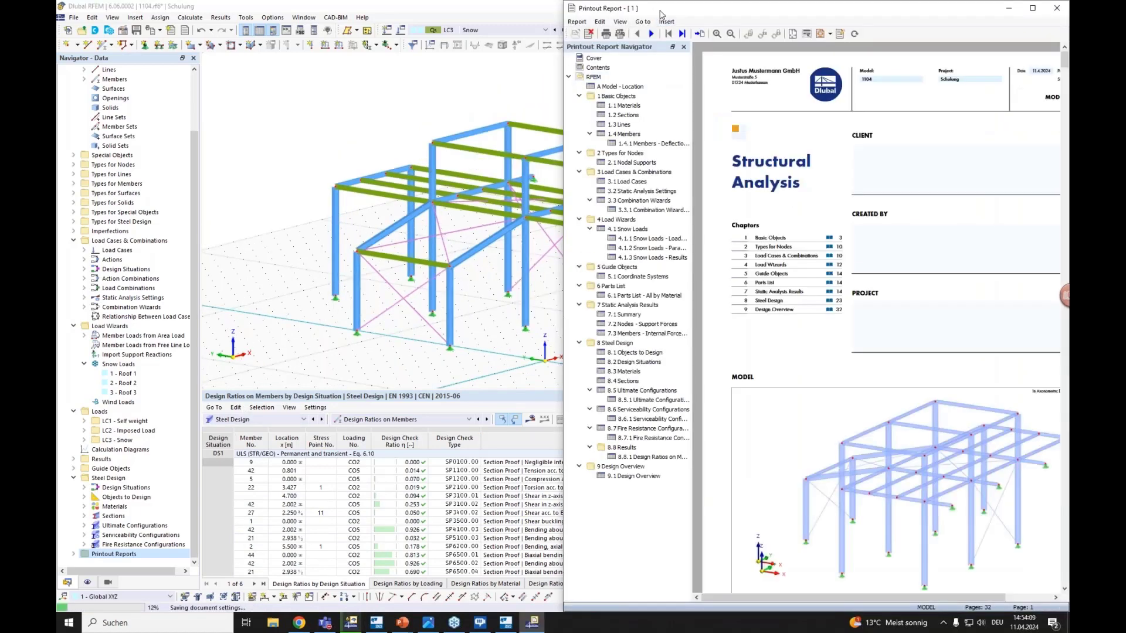
Arrange the RFEM model and the printout report side by side and fit the whole frame into the model view.
drag(657, 14, 1068, 23)
click(164, 176)
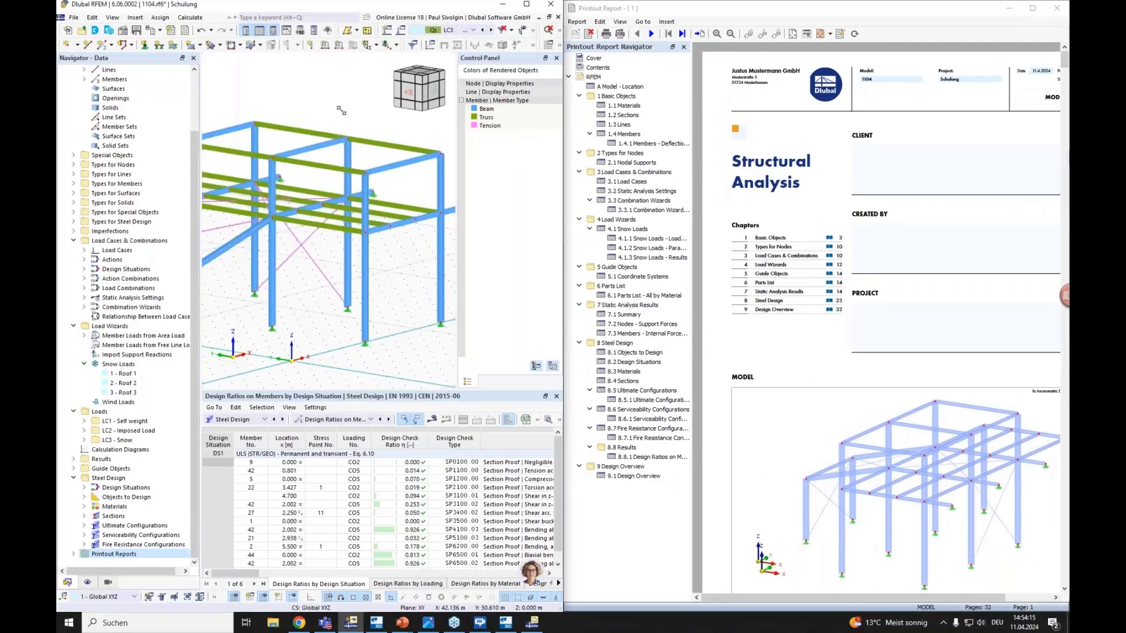
scroll(346, 248, down, 3)
ctrl+middle_drag(307, 294, 366, 298)
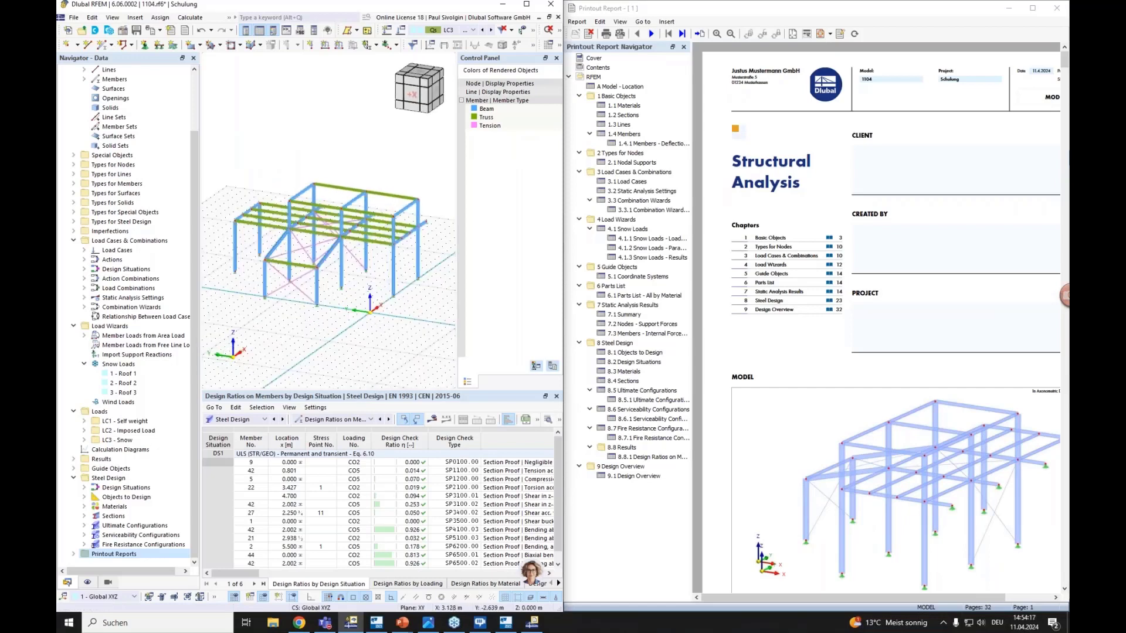
Look through the printout report's materials, sections and design ratios on members chapters.
scroll(1033, 288, down, 15)
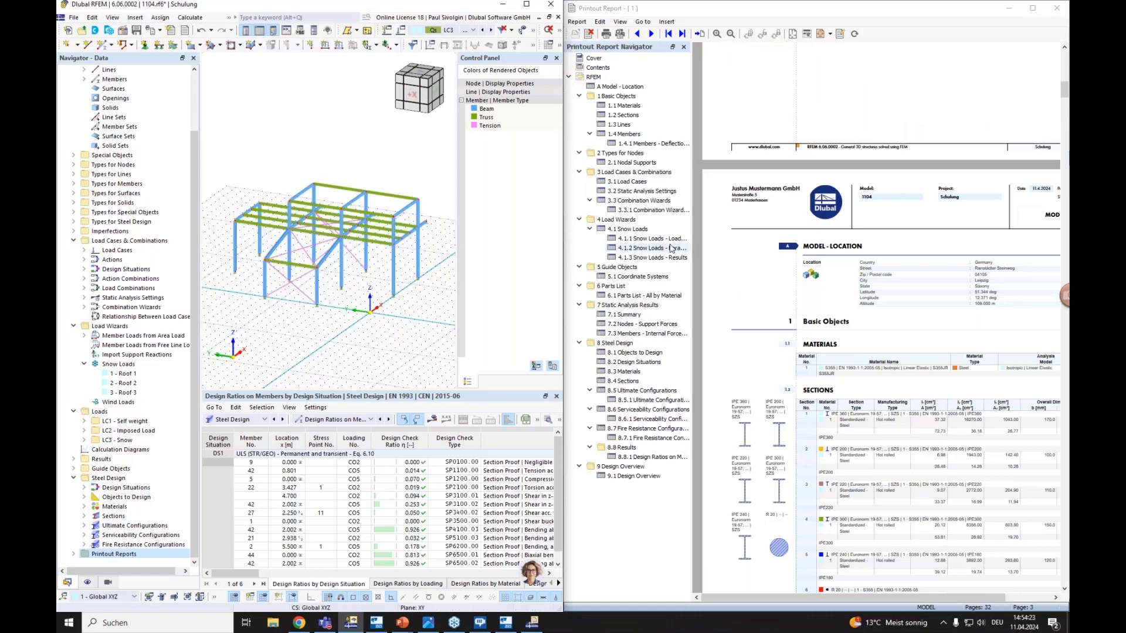
click(628, 106)
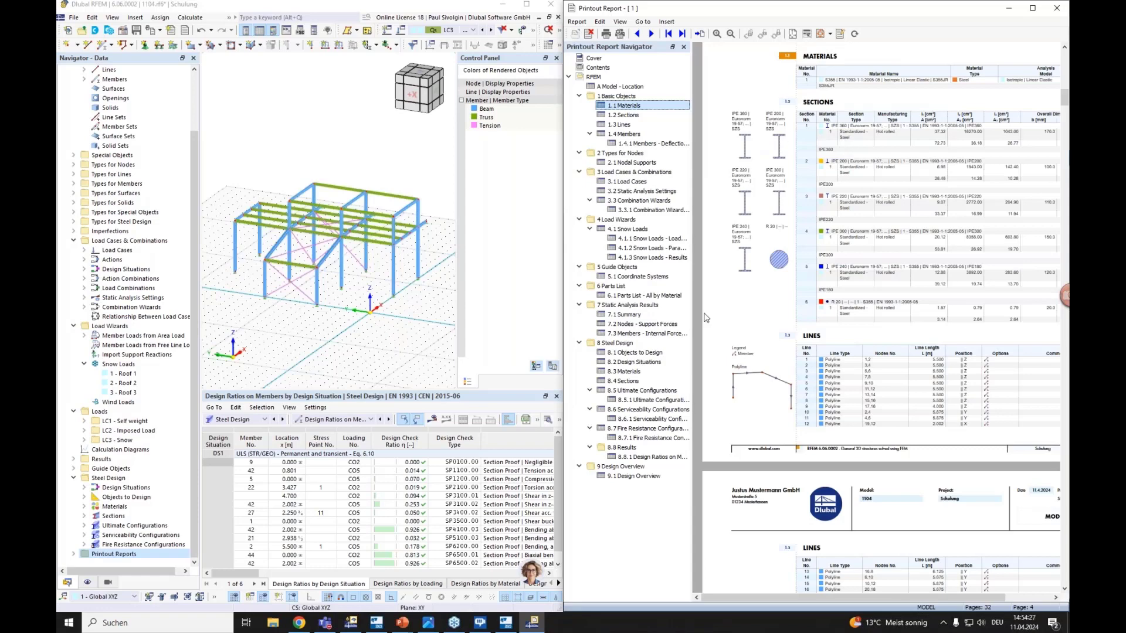
click(645, 458)
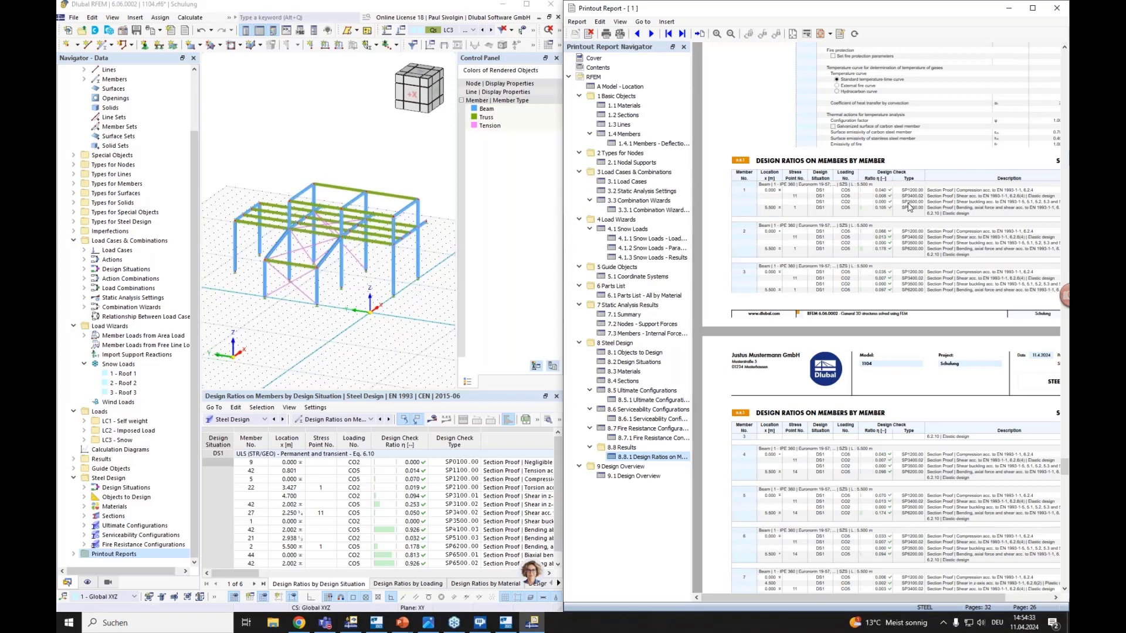
click(629, 108)
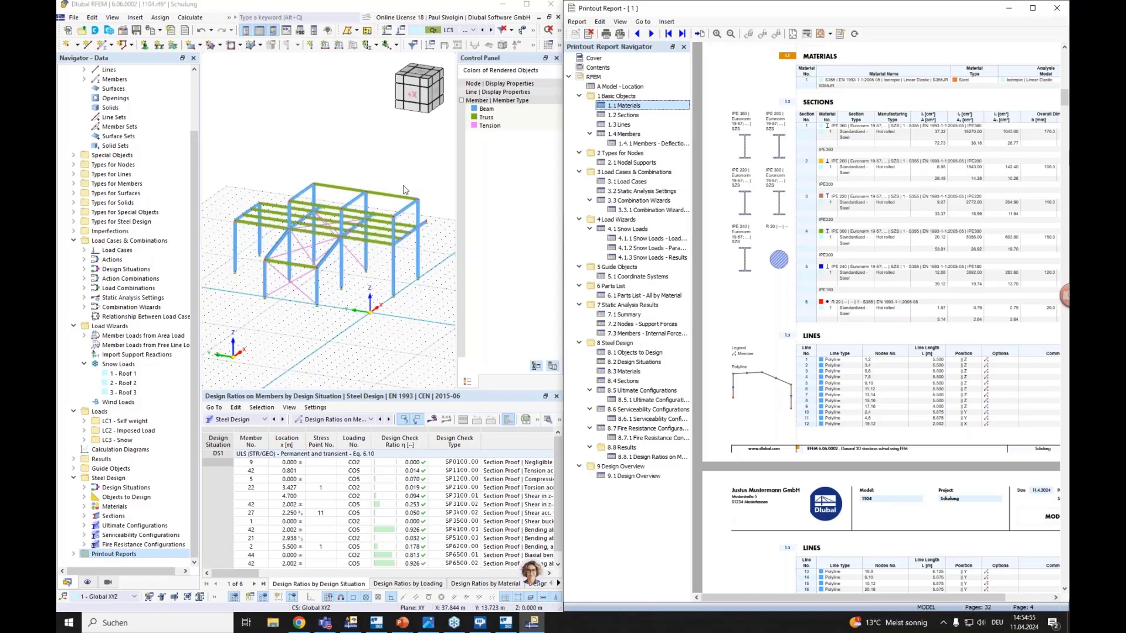
Colour the rendered members by section and show the whole frame in the model view.
click(89, 582)
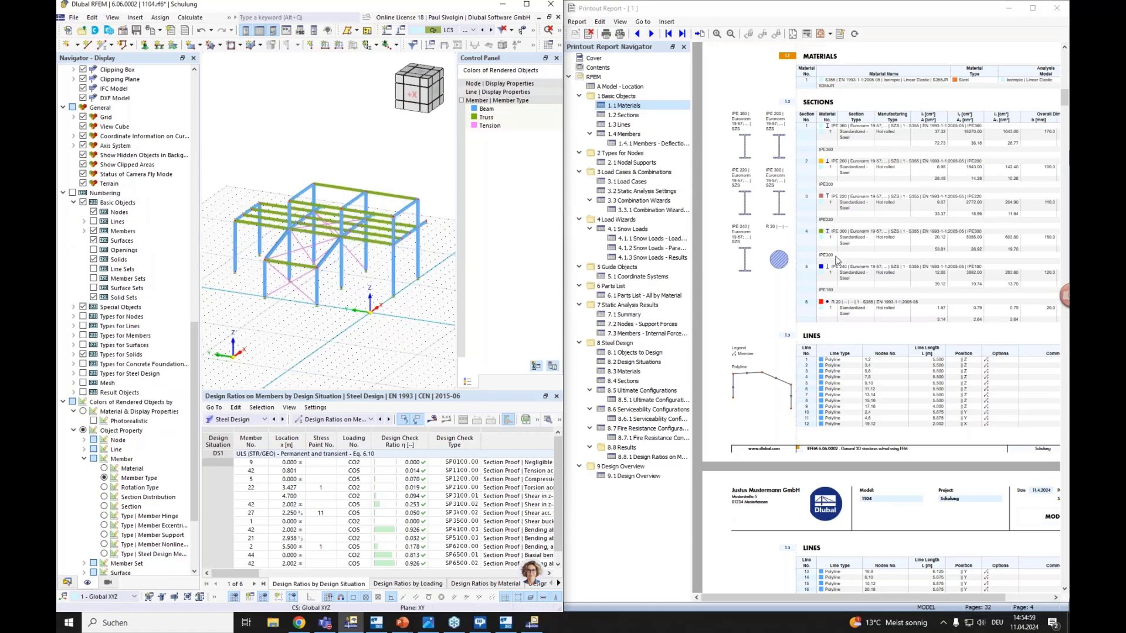
click(105, 506)
scroll(312, 232, up, 2)
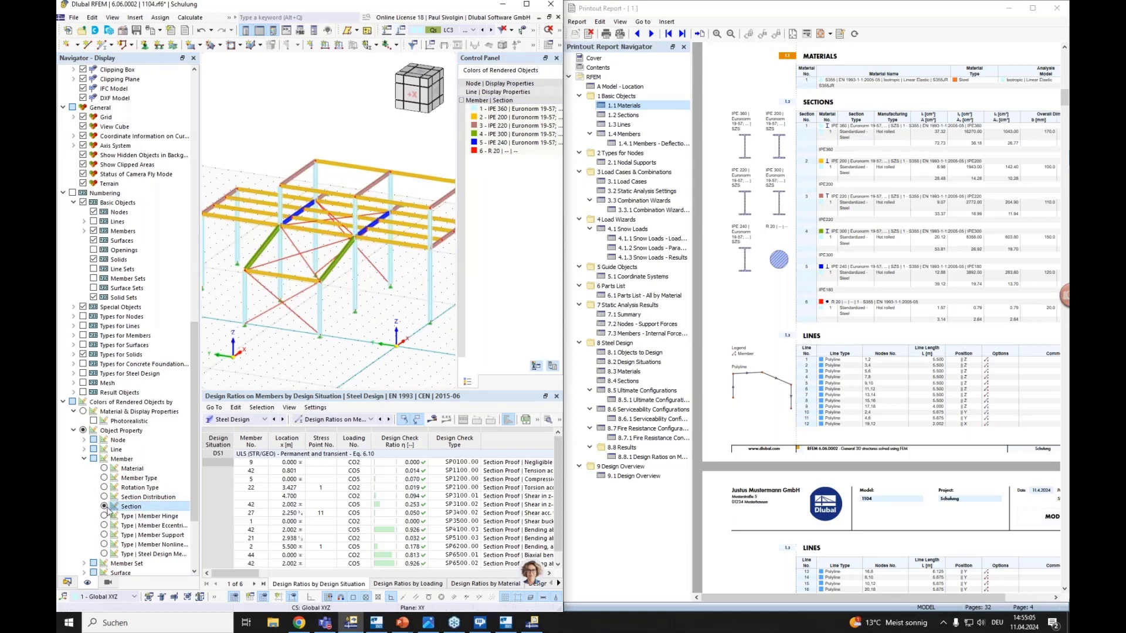
scroll(393, 282, down, 3)
middle_drag(377, 288, 369, 293)
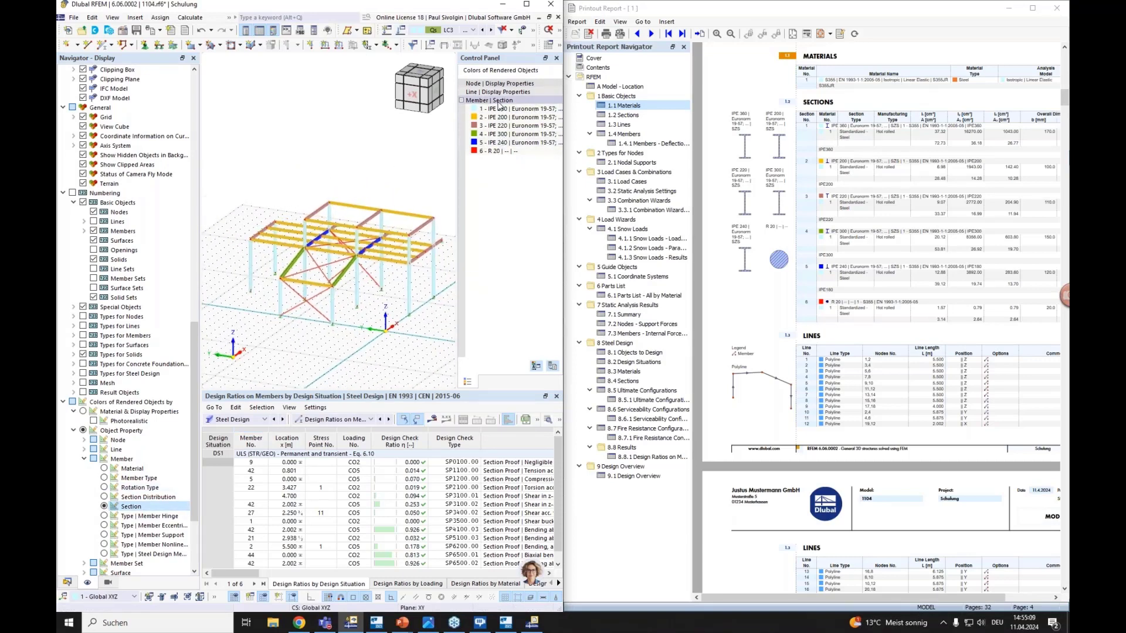
Add the section-coloured model view to the printout report as a picture and show its page in the report.
click(160, 32)
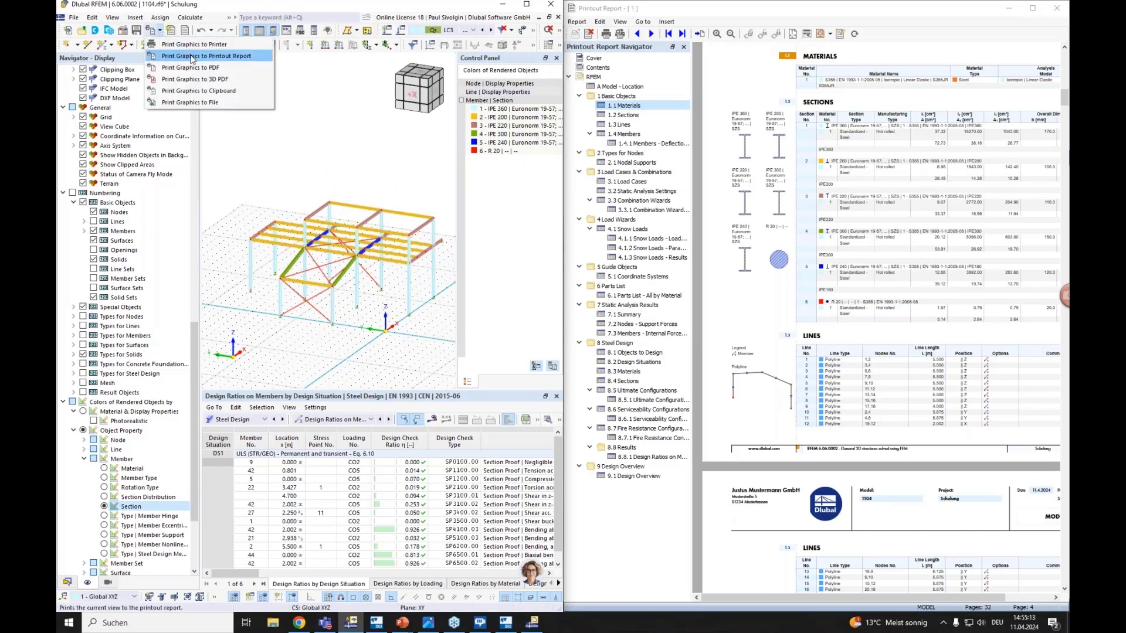
click(280, 205)
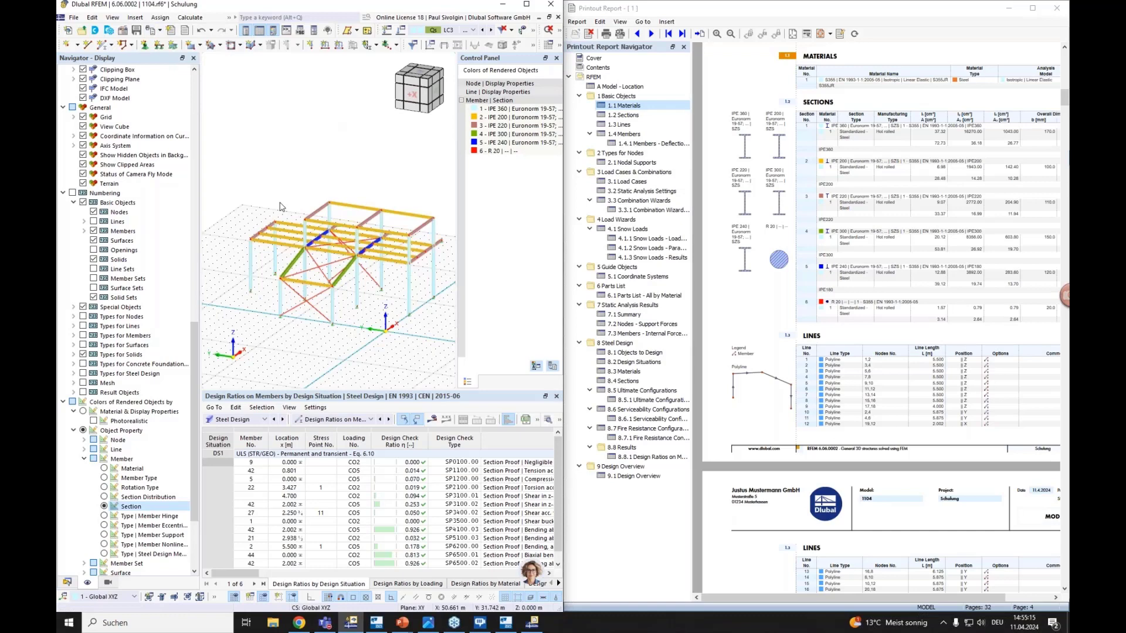
click(159, 32)
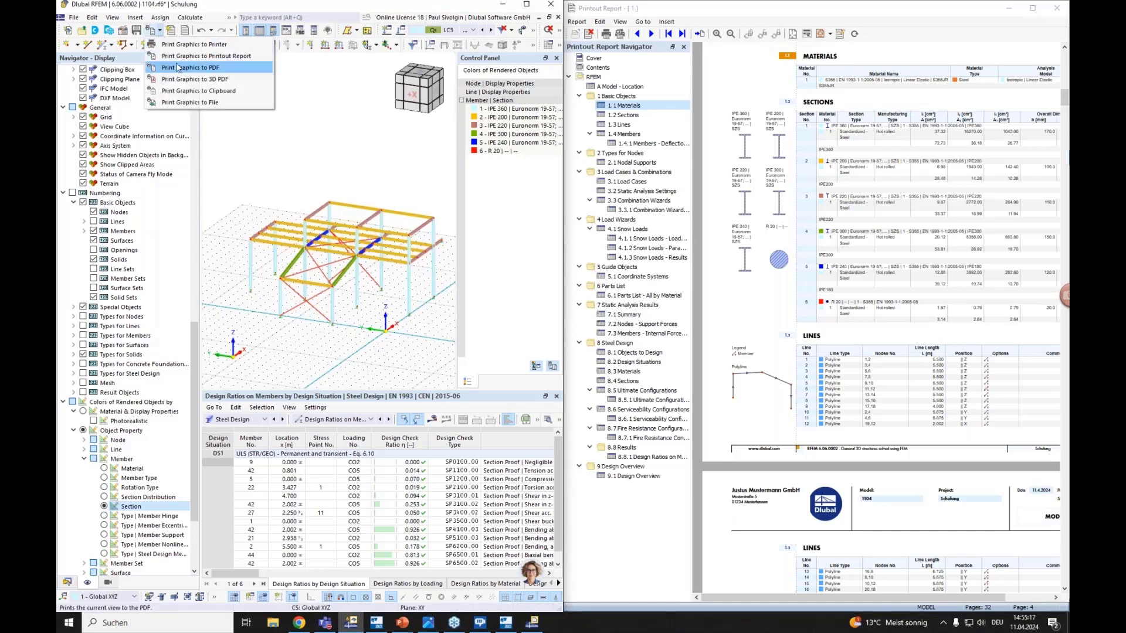
click(197, 56)
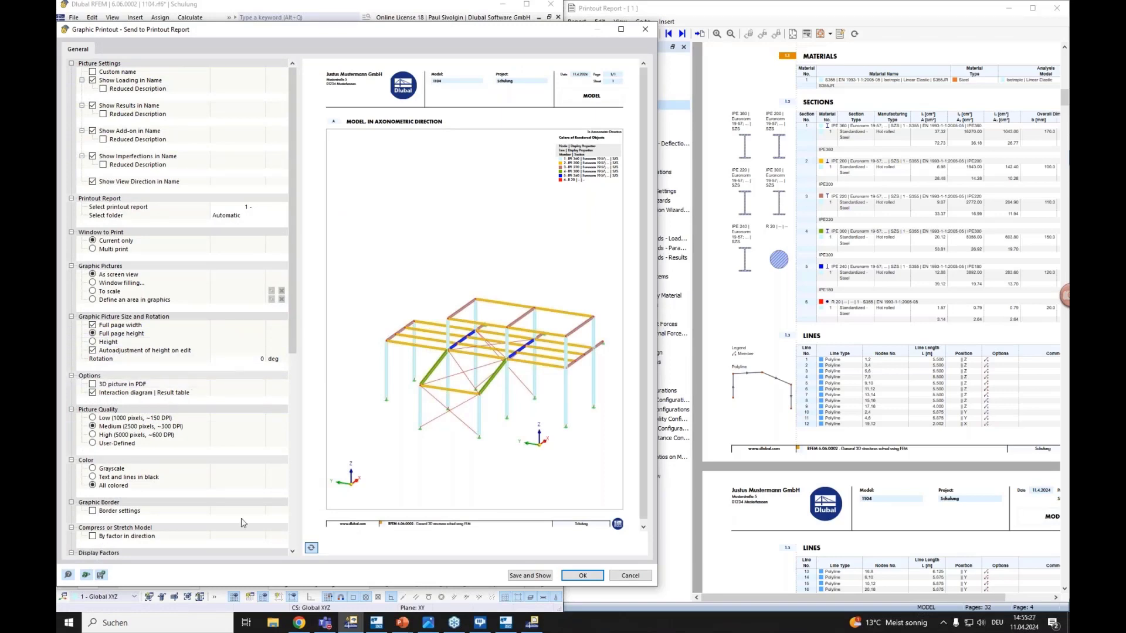
click(530, 576)
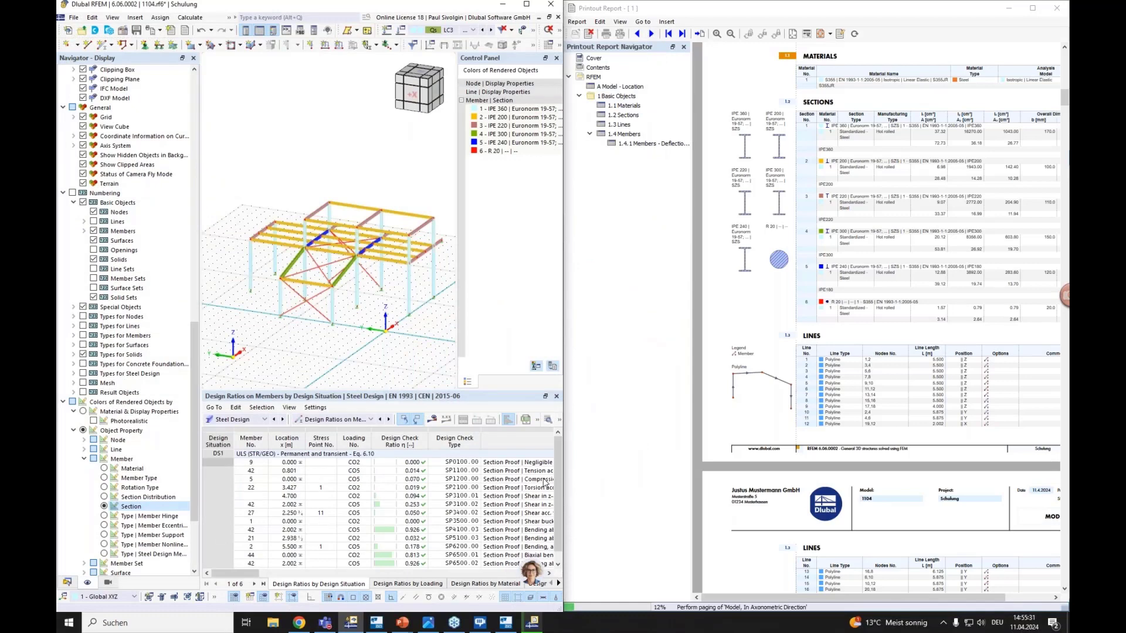
click(670, 152)
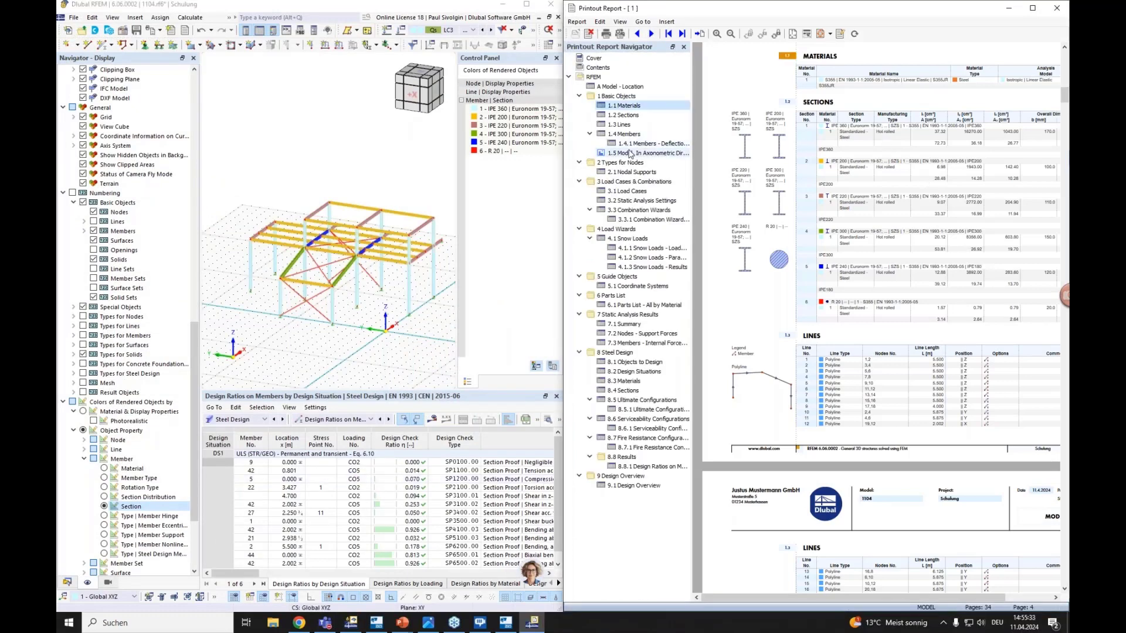
scroll(832, 306, down, 2)
scroll(832, 307, up, 2)
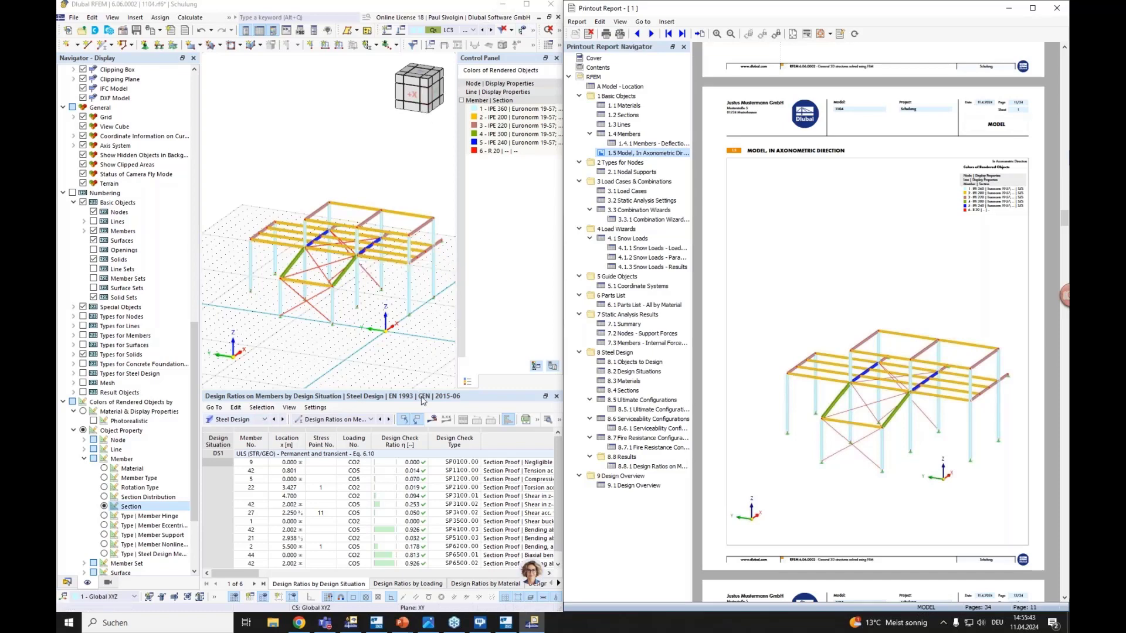
Display the Steel Design check ratios on the members for design situation DS1.
click(67, 582)
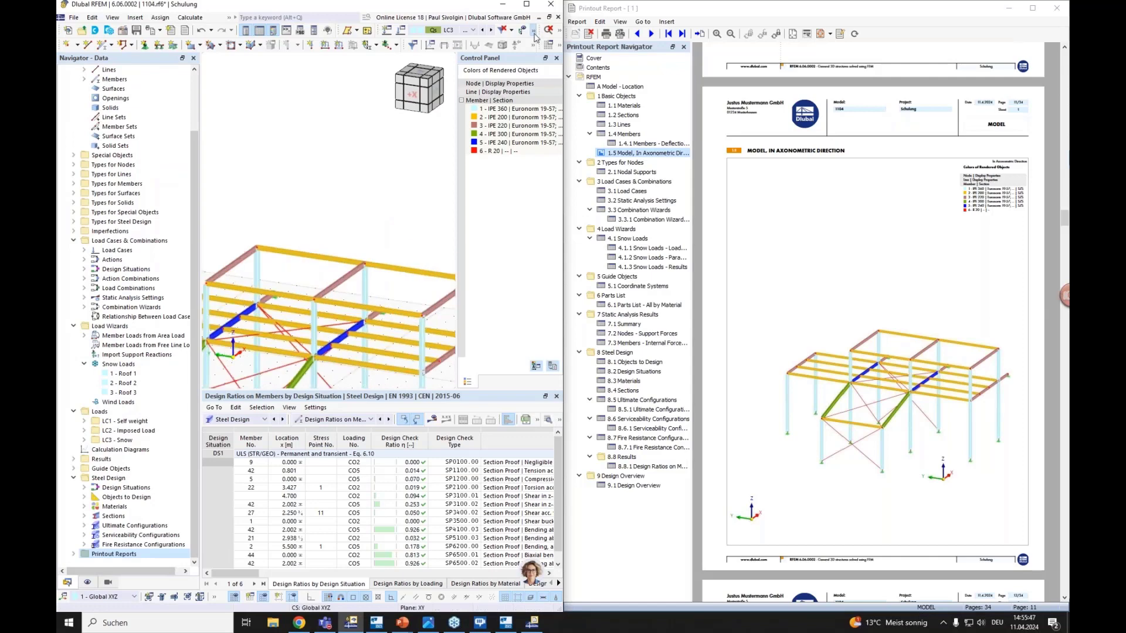
click(473, 30)
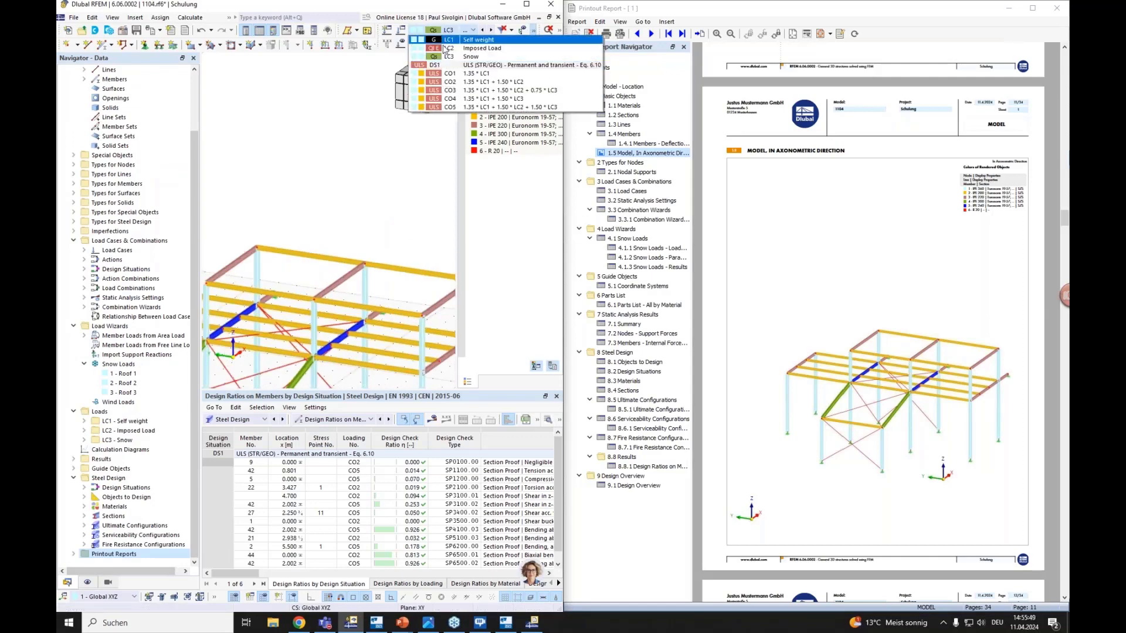
click(450, 66)
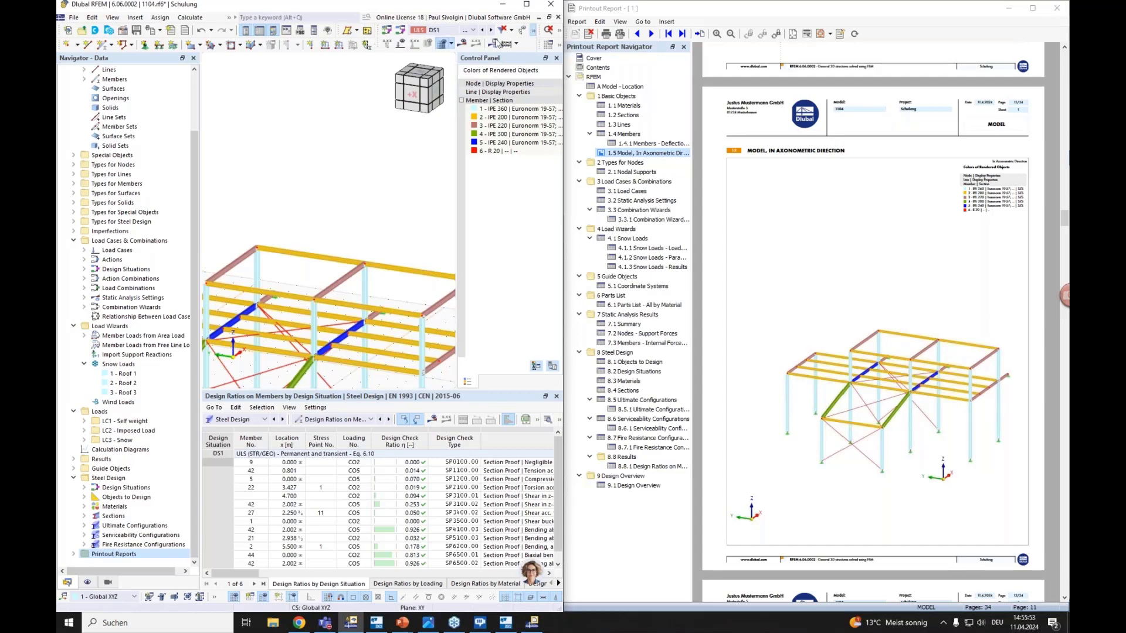
click(462, 44)
scroll(358, 238, down, 4)
scroll(334, 273, up, 1)
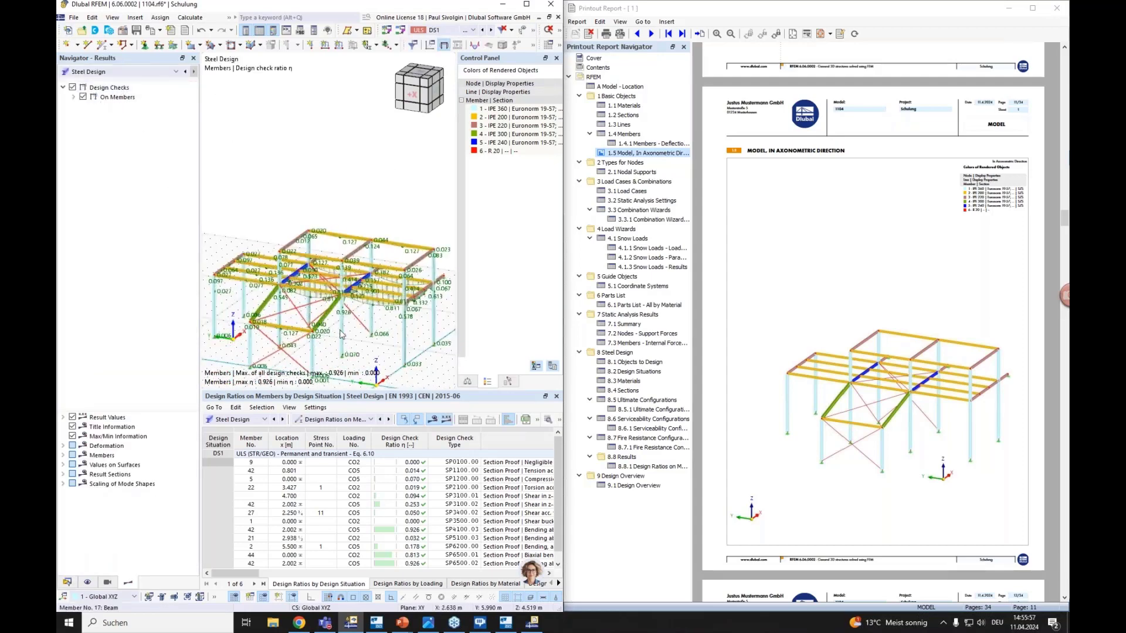
Add the steel design ratio view of the whole frame to the printout report, saving and showing the picture.
middle_drag(340, 335, 343, 302)
click(160, 30)
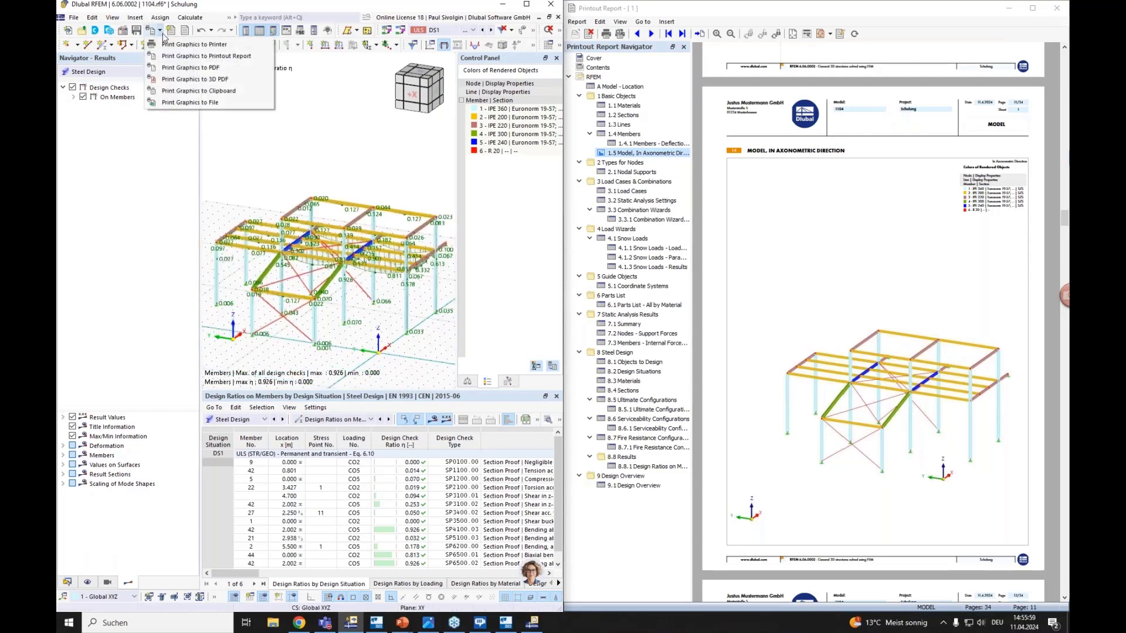
click(195, 57)
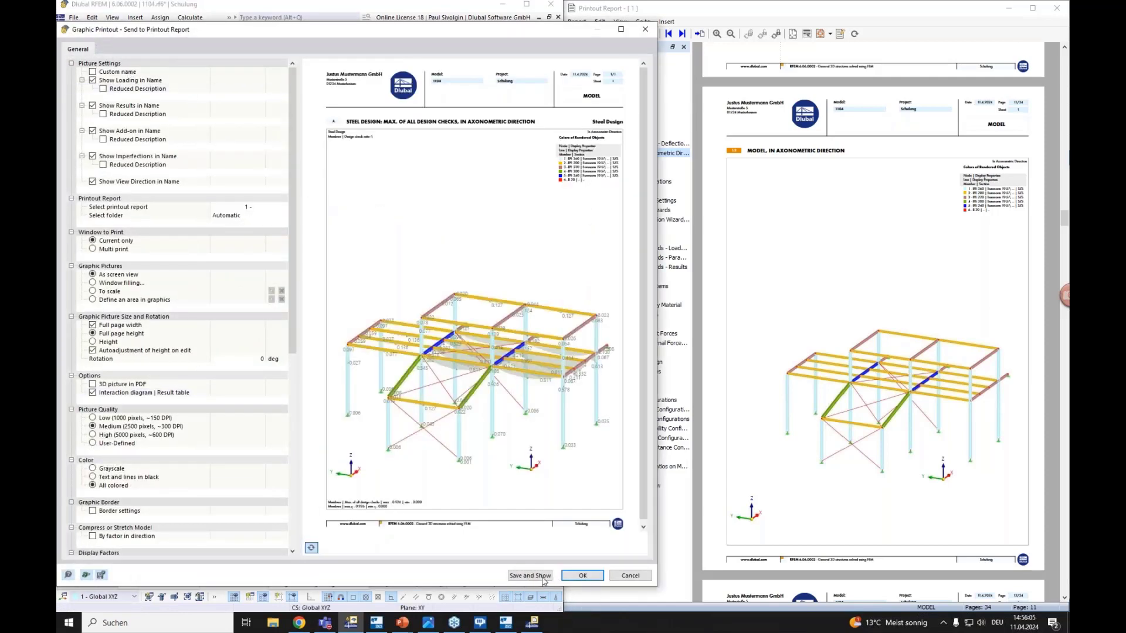
click(542, 577)
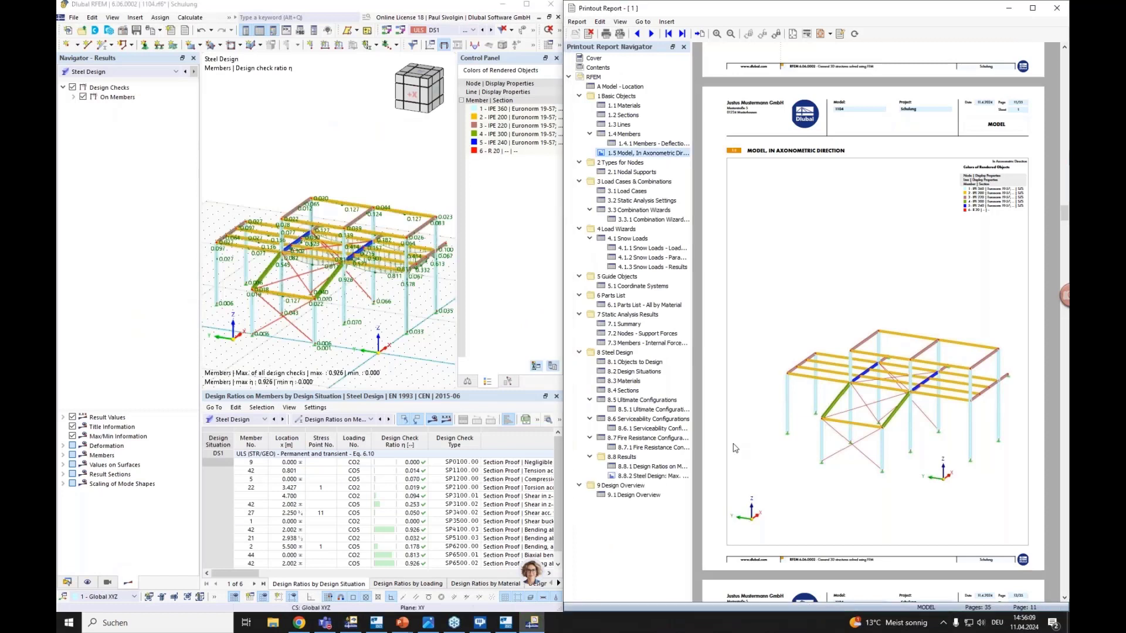
Edit the steel design ratio picture in the printout report so the frame displays as a wireframe, and save it back to the report.
click(637, 476)
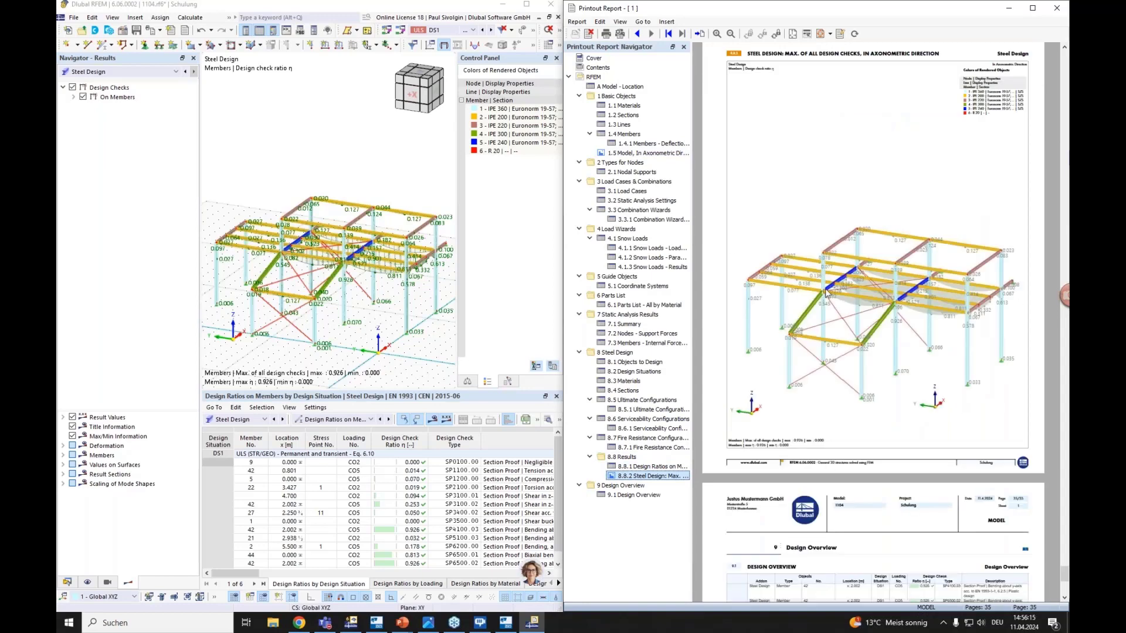
right_click(866, 298)
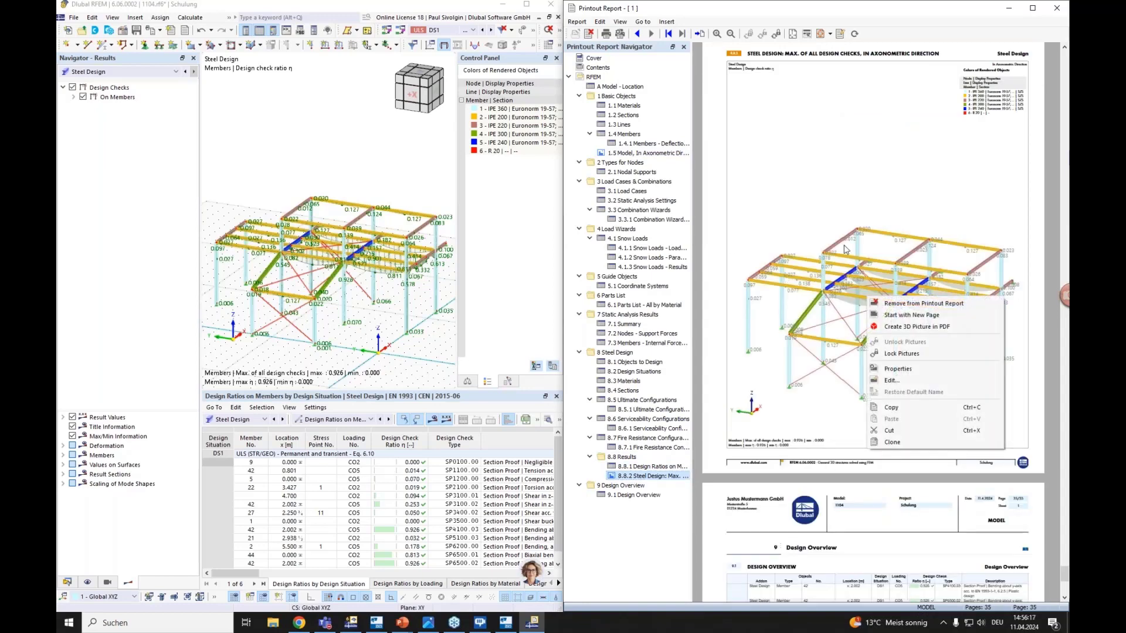
click(841, 188)
right_click(882, 299)
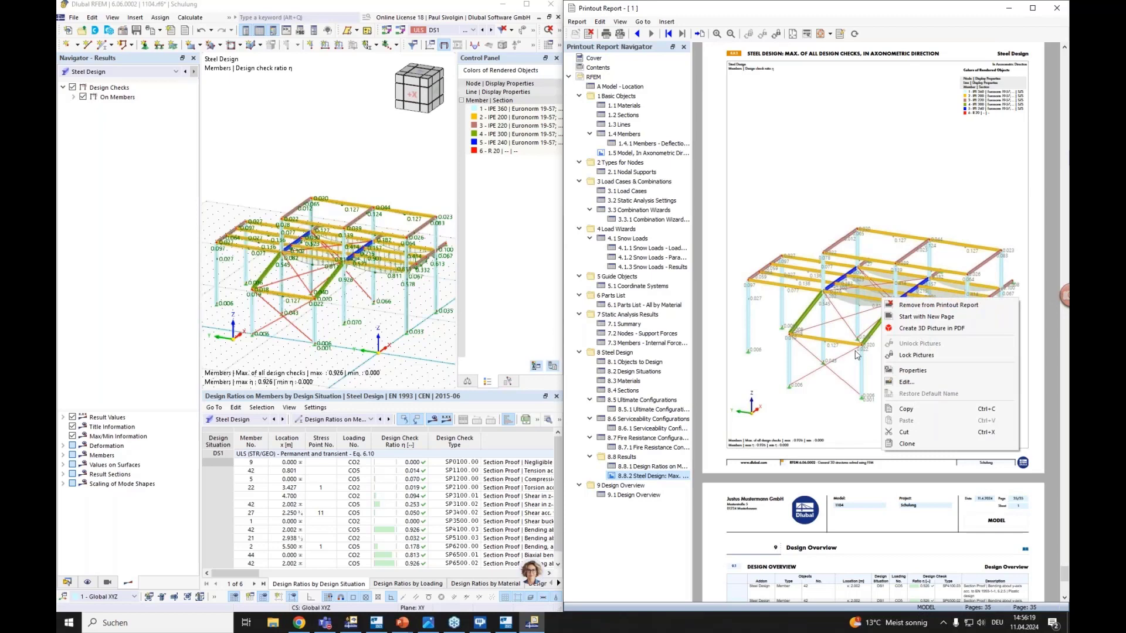
click(904, 384)
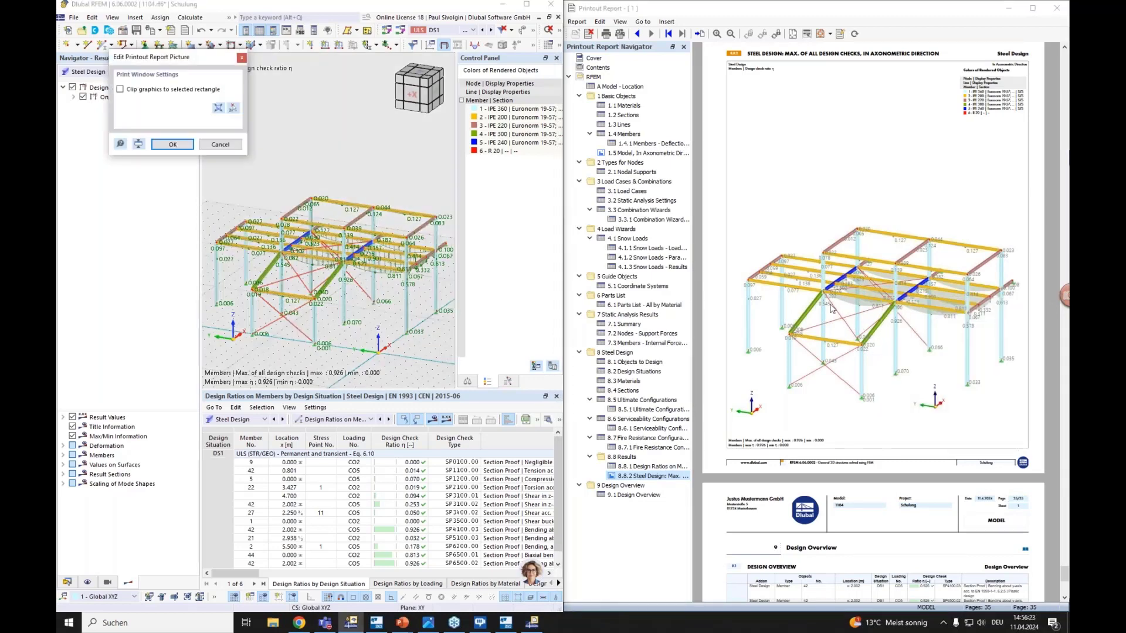
click(560, 30)
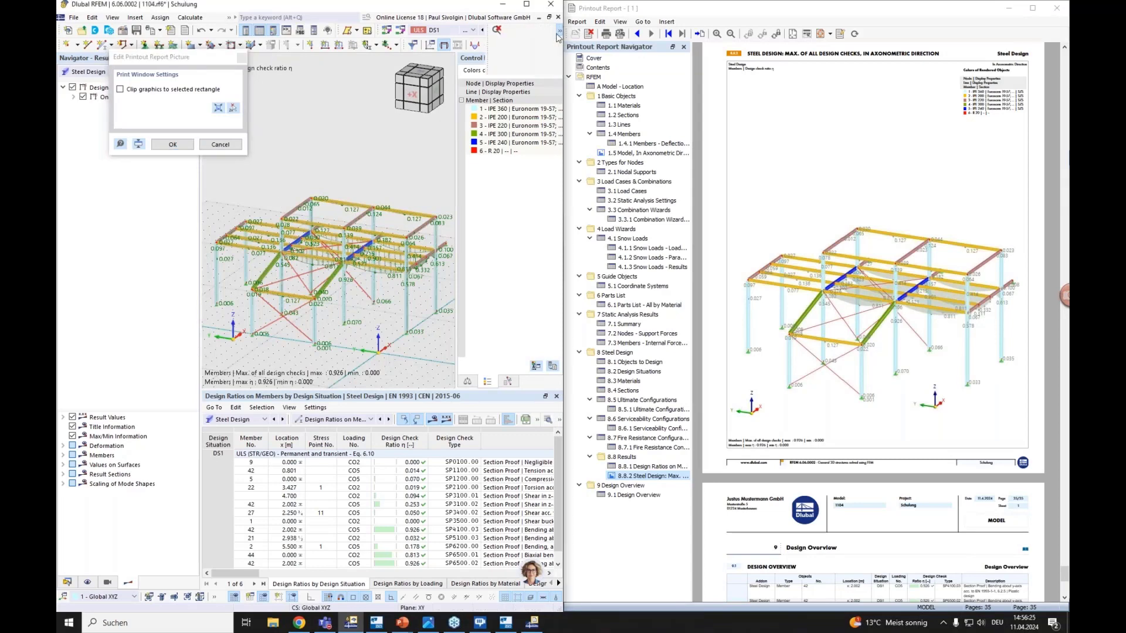
click(530, 56)
click(531, 67)
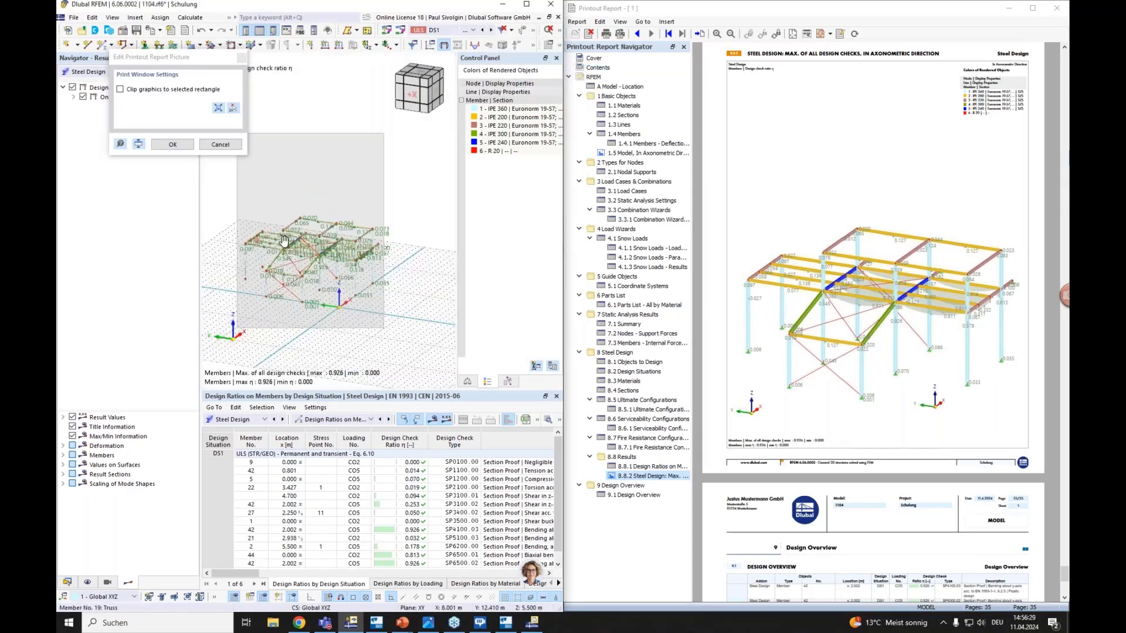
click(173, 145)
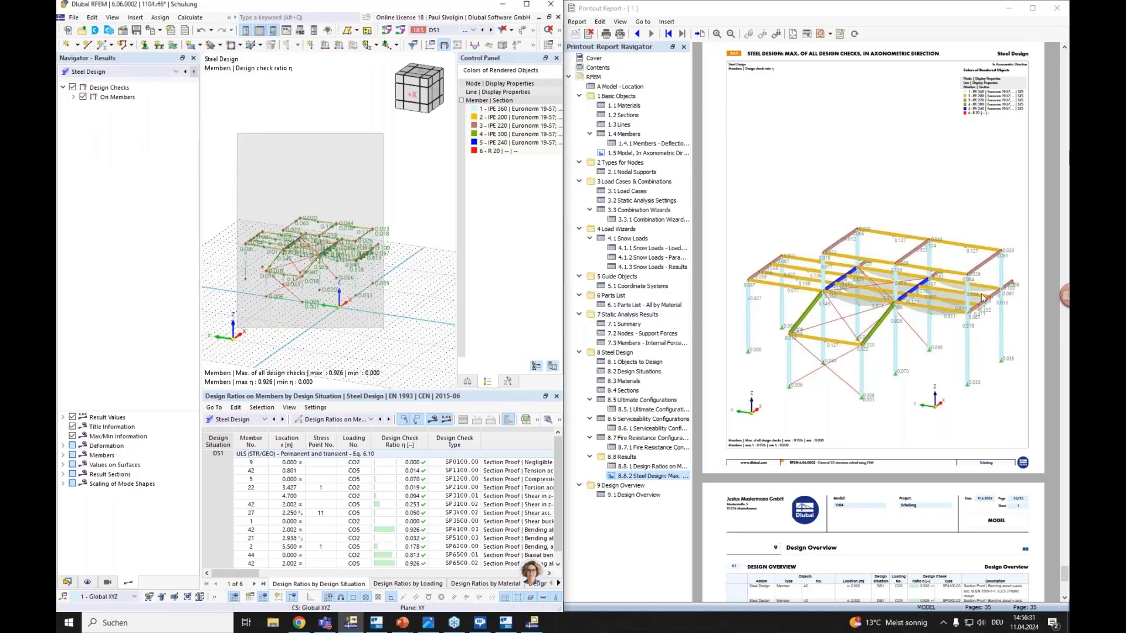
click(859, 222)
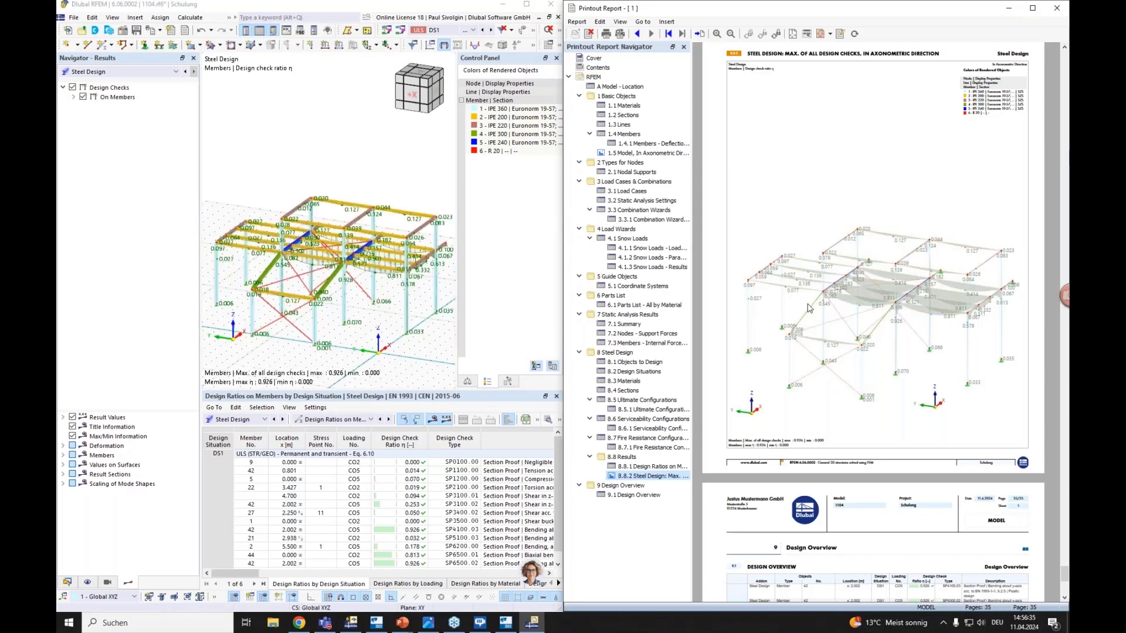
scroll(880, 333, down, 3)
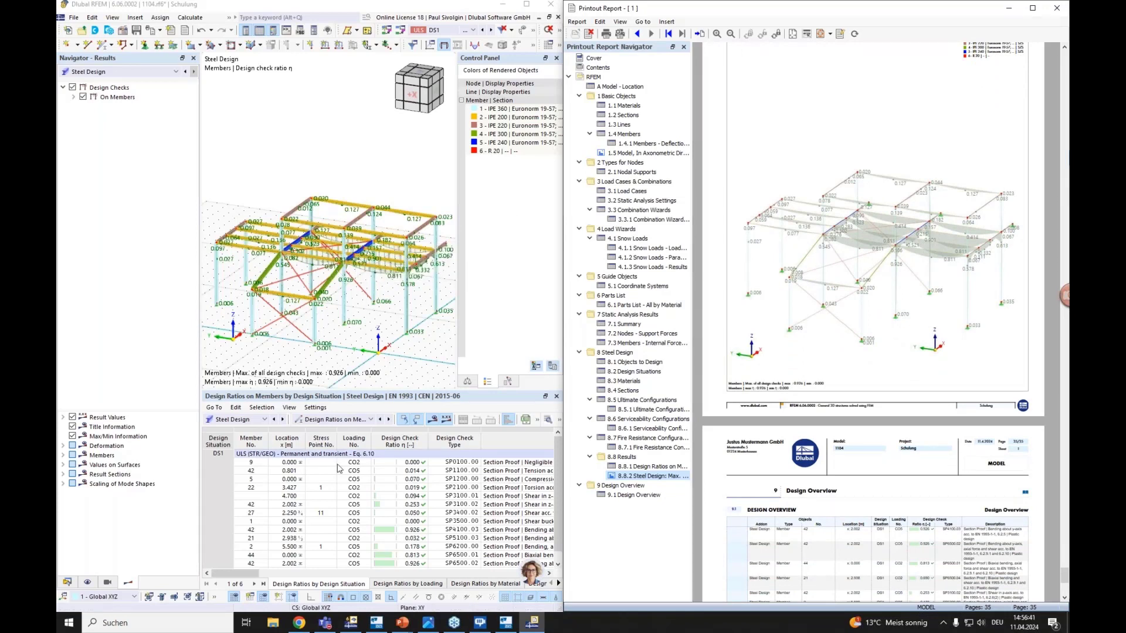
Open the design check details for member 42's SP4100.03 check and add its formulas to the printout report.
click(423, 531)
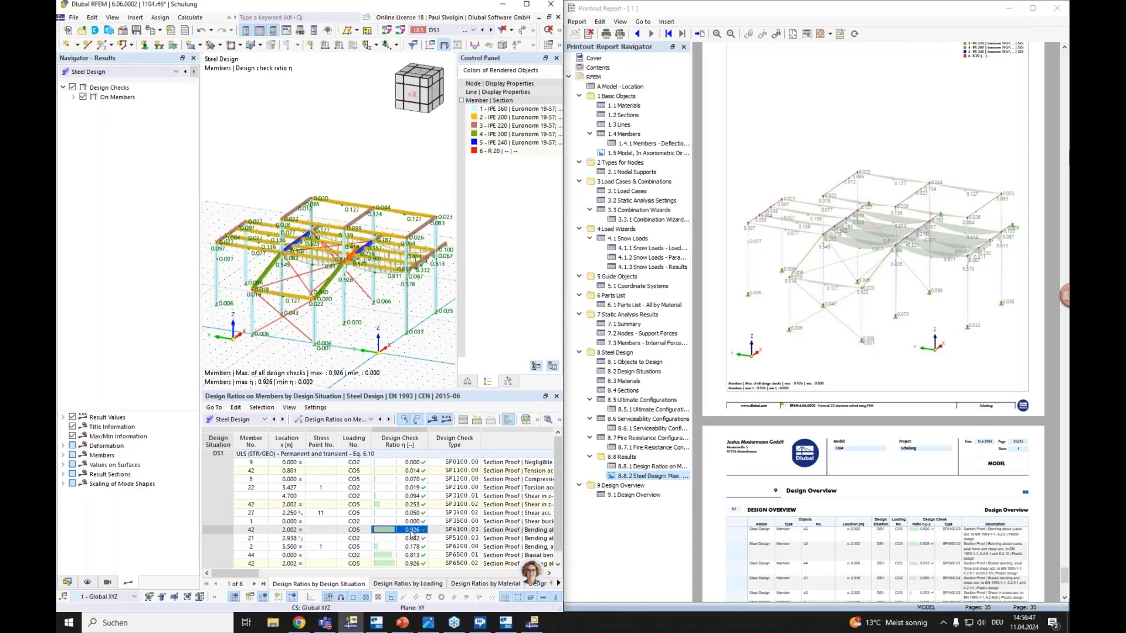
double_click(412, 530)
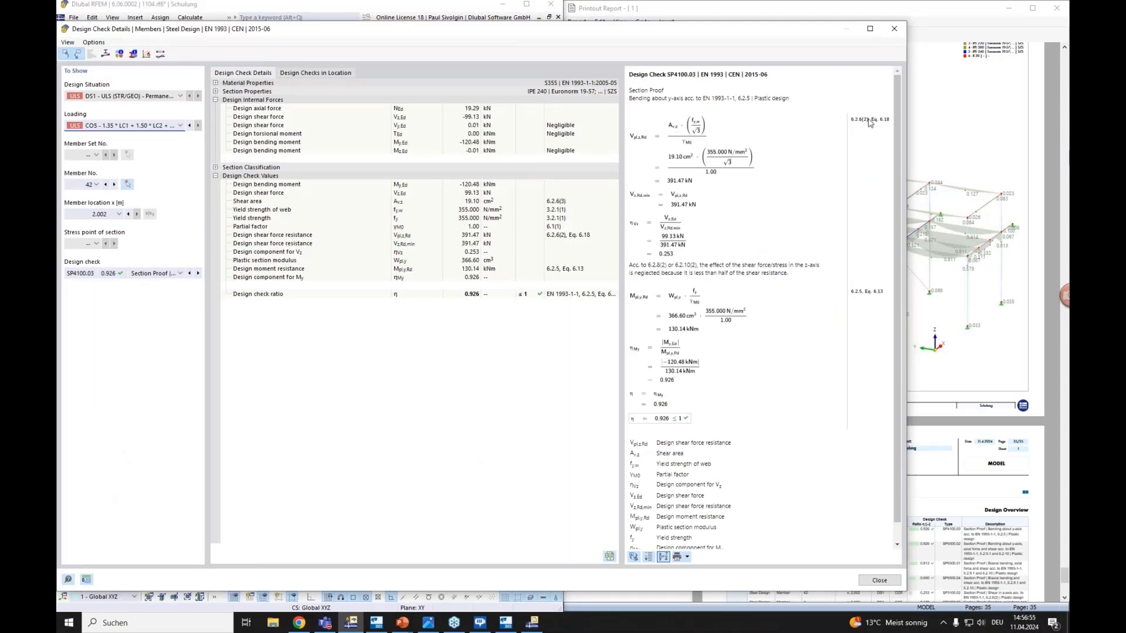
click(688, 558)
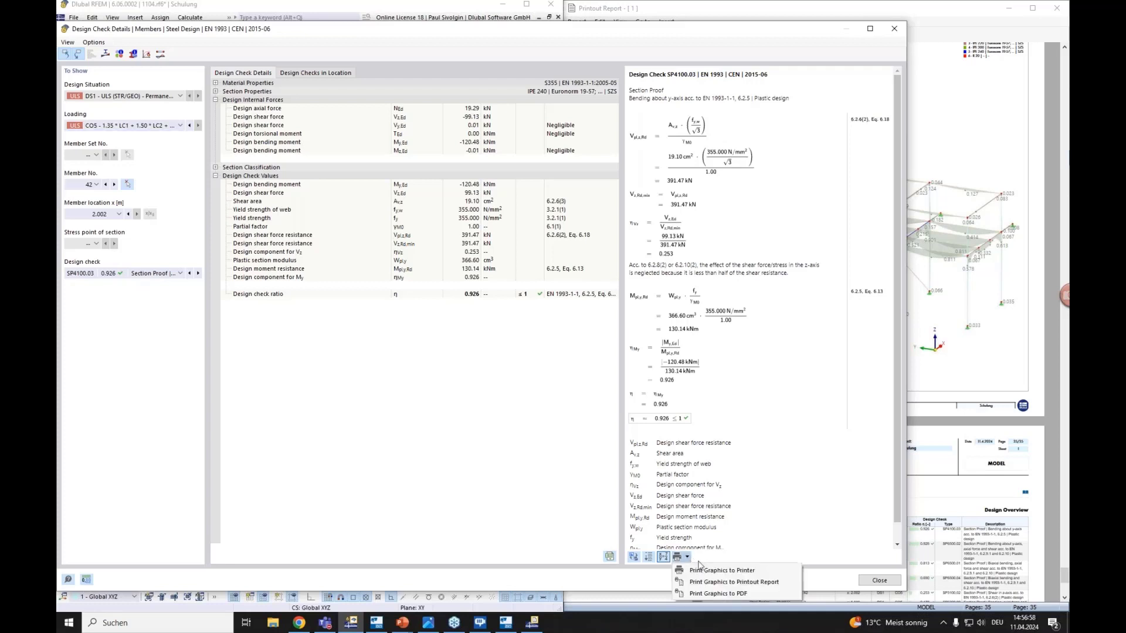
click(748, 584)
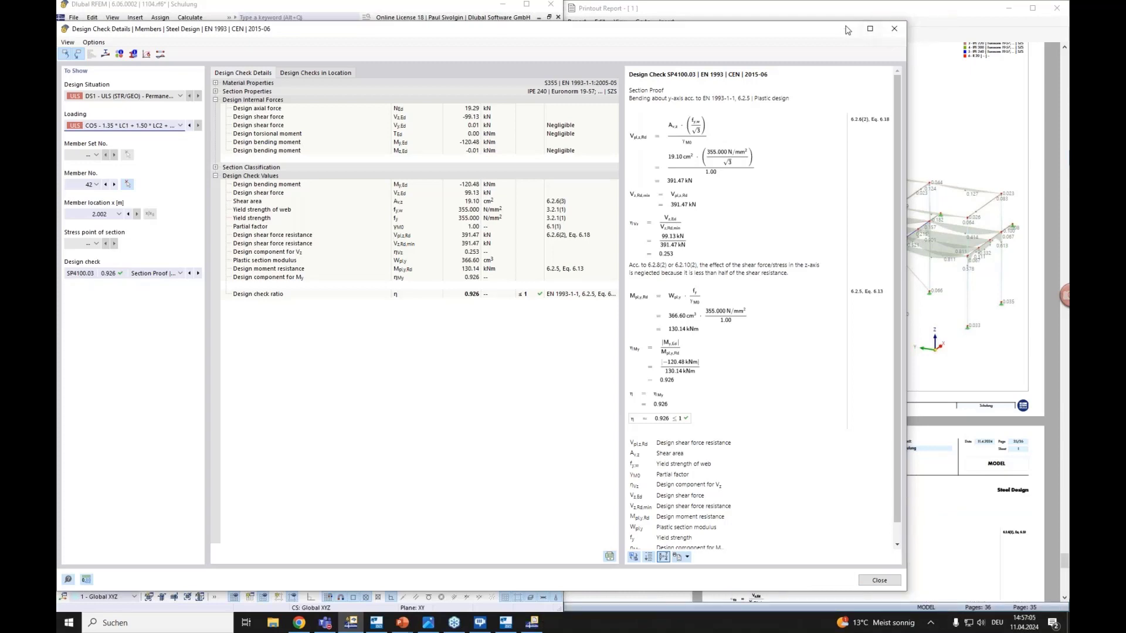
Examine the member 42 design check page enlarged in the printout report, and close the design check details.
click(928, 13)
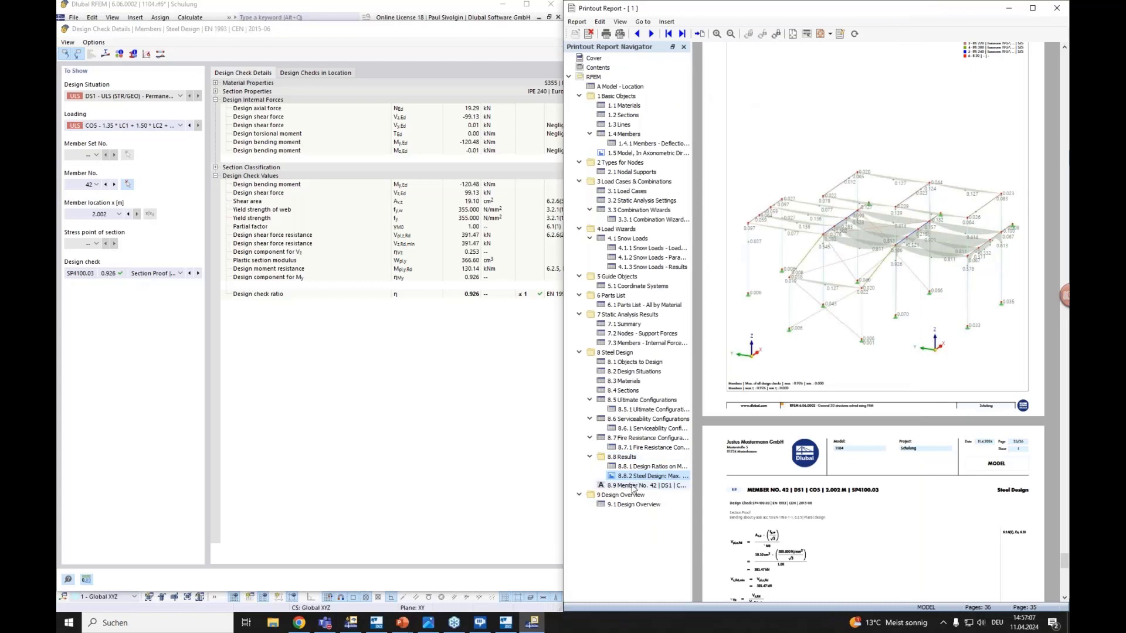
scroll(818, 505, down, 4)
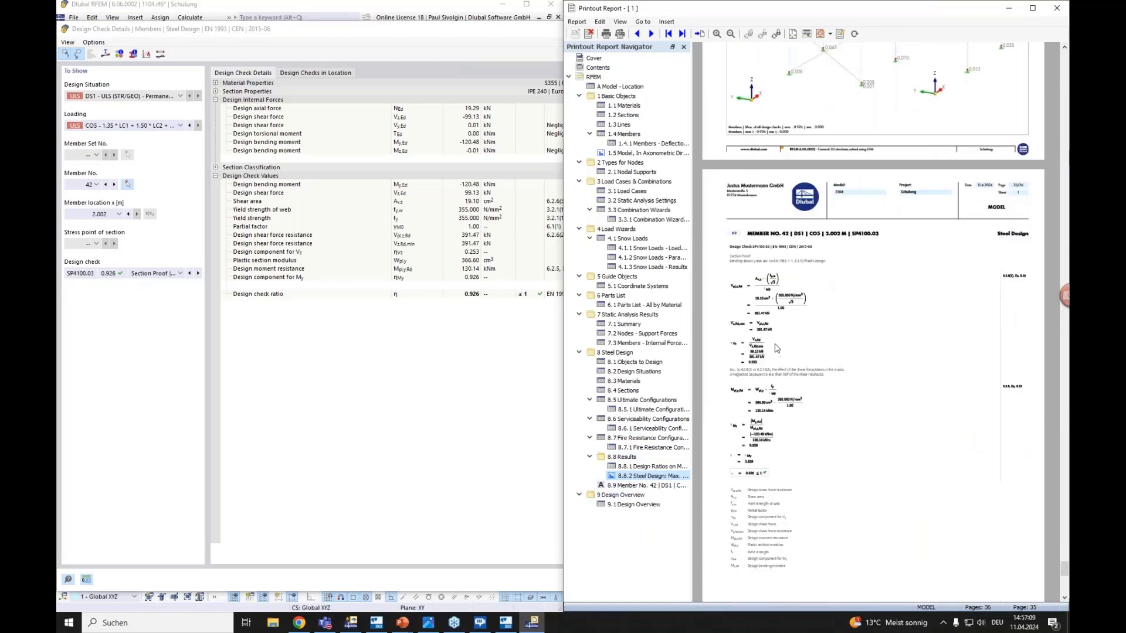
ctrl+scroll(776, 347, up, 1)
ctrl+scroll(775, 344, up, 1)
scroll(775, 344, down, 3)
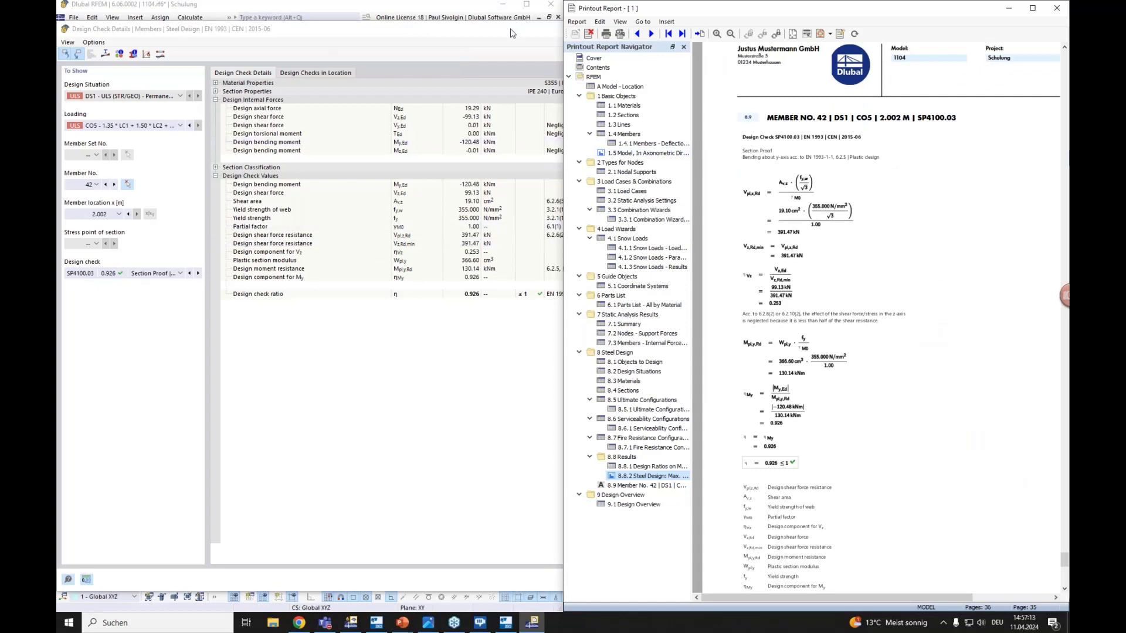
click(510, 33)
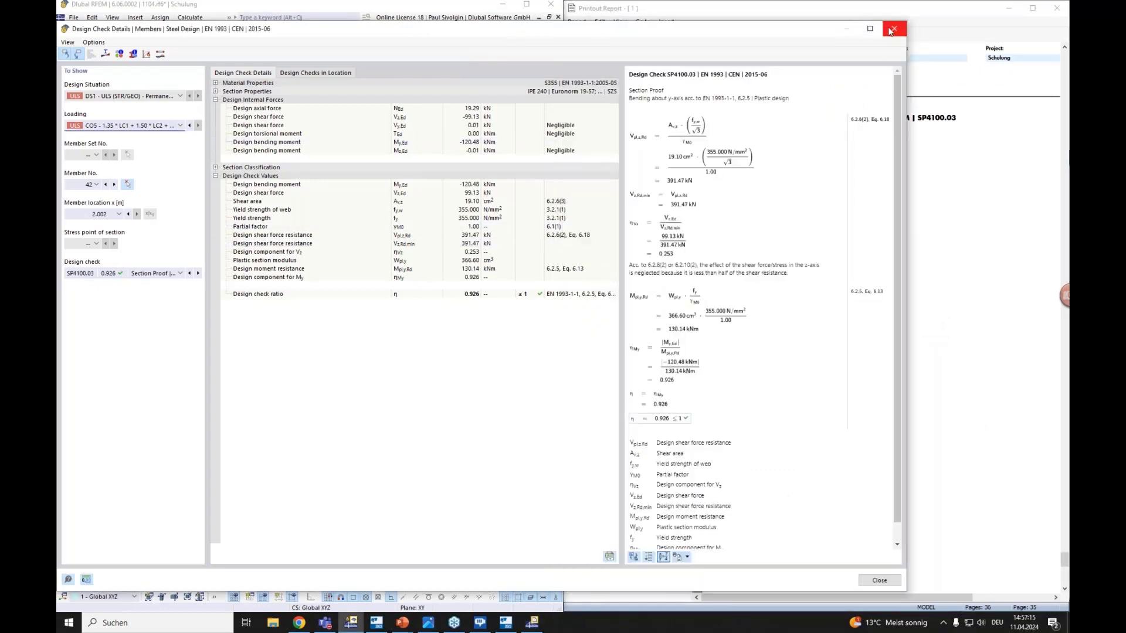
click(880, 580)
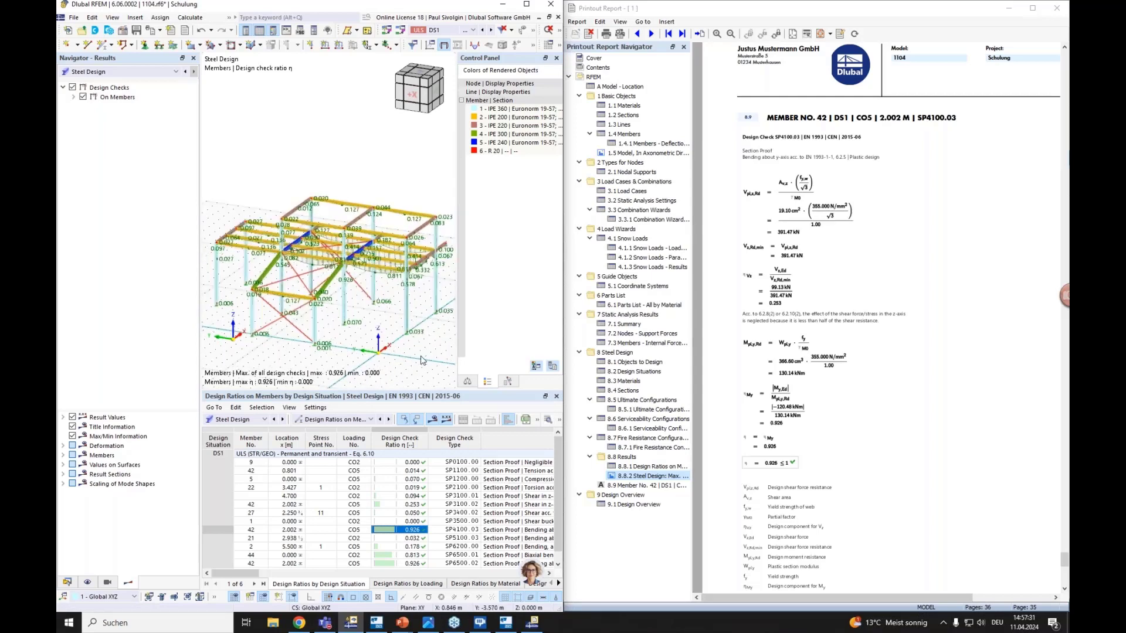
scroll(422, 360, down, 2)
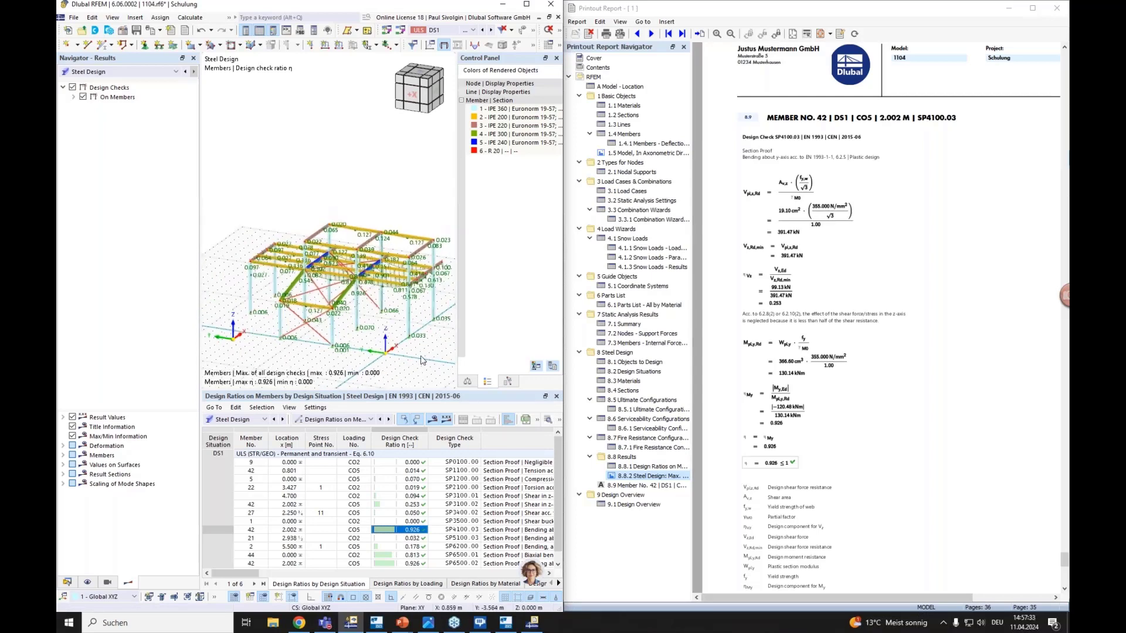
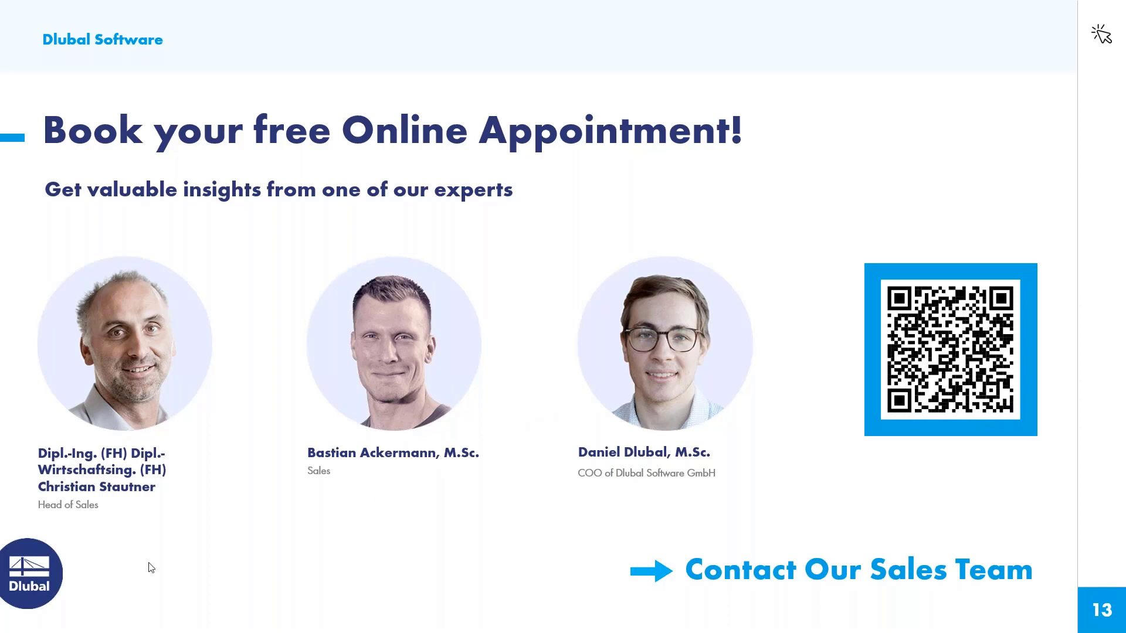
Switch to the browser and open the webinars page of the Dlubal website.
key(alt+Tab)
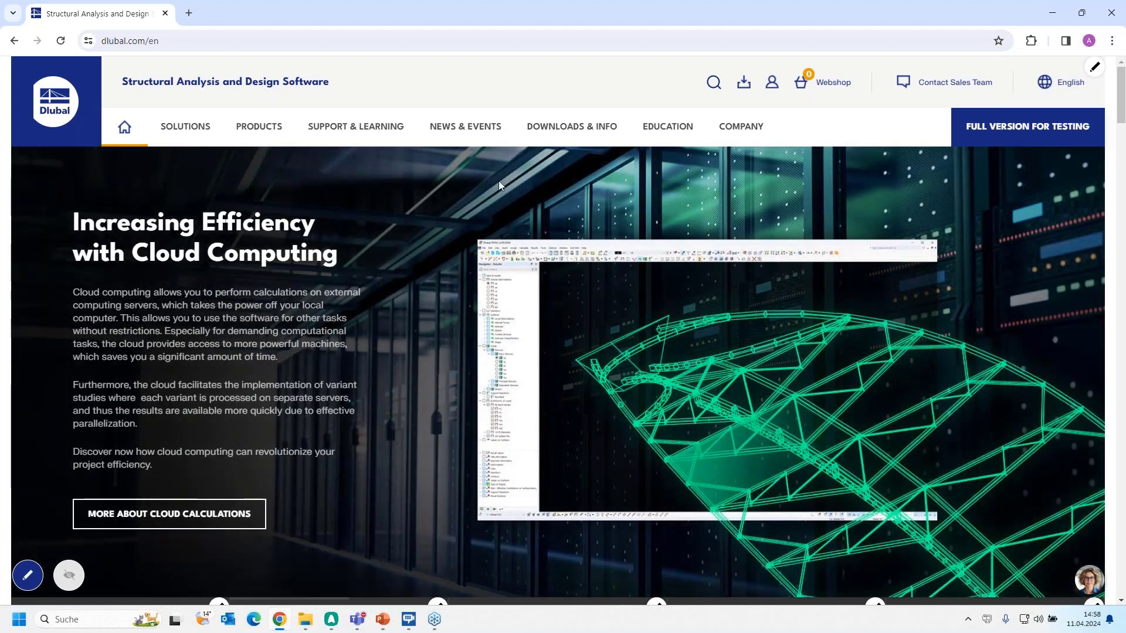
mouse_move(450, 132)
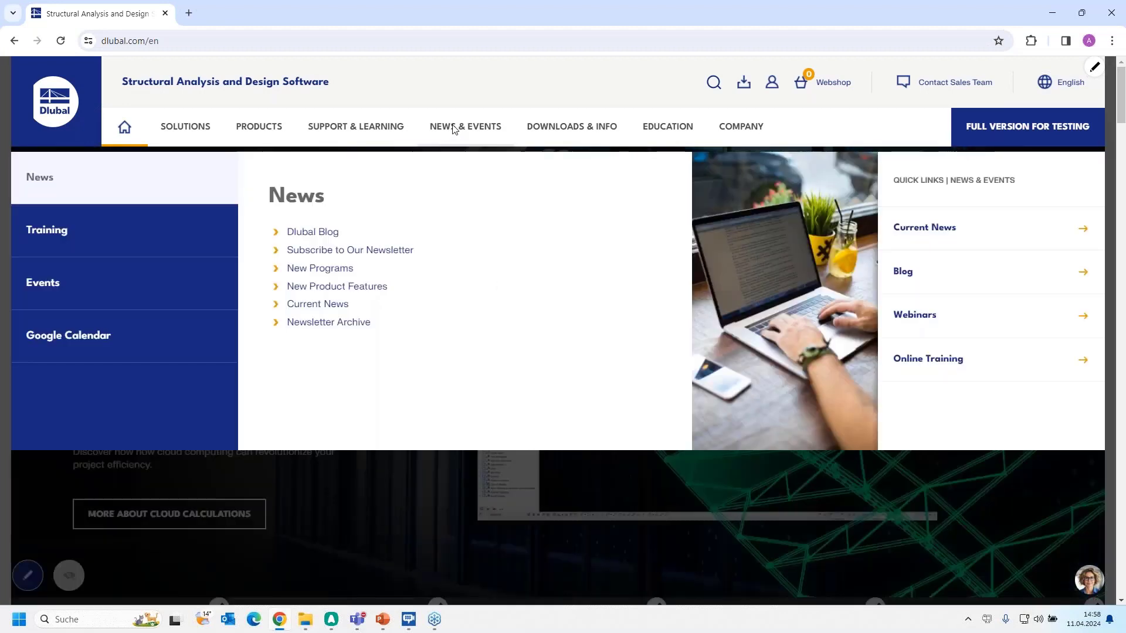
mouse_move(83, 291)
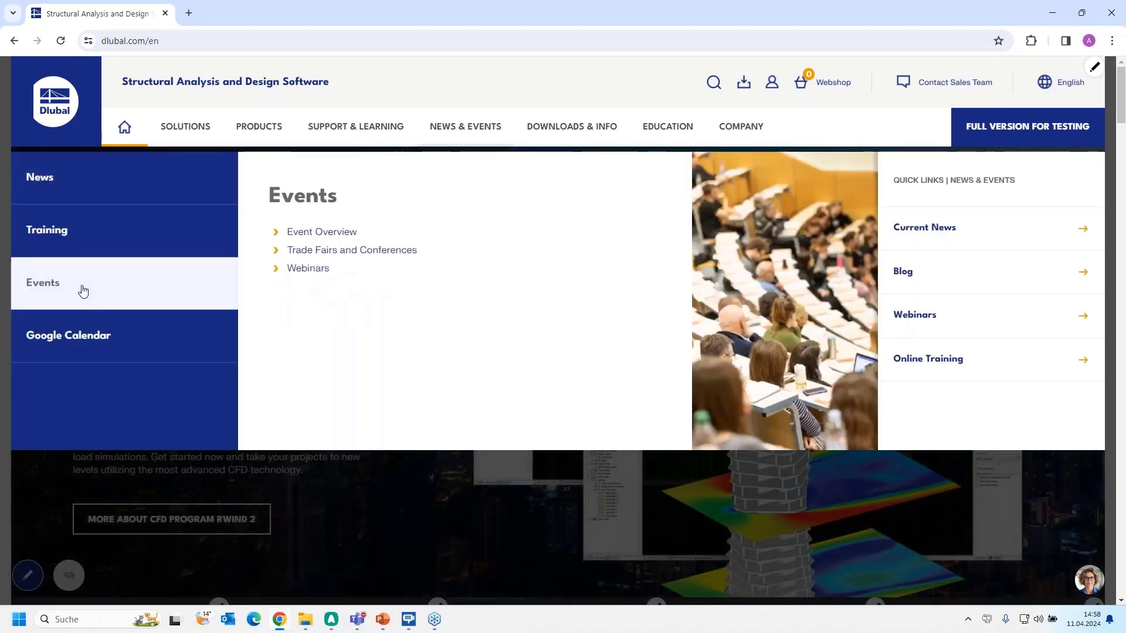
click(314, 274)
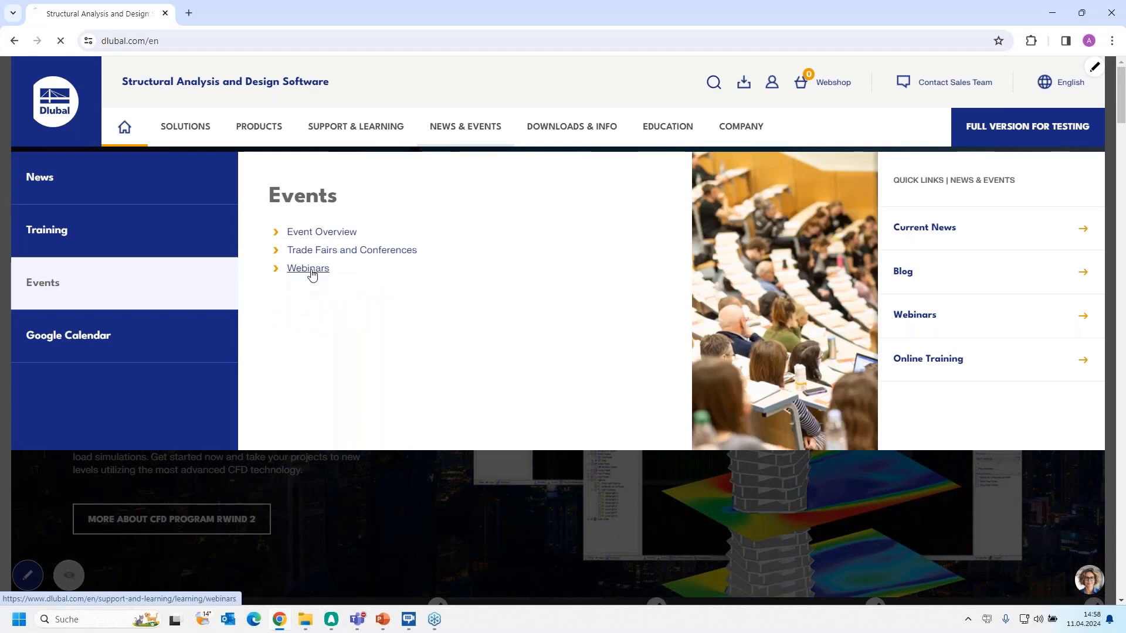
Look through the list of upcoming webinars for their topics, dates and languages.
scroll(563, 354, down, 5)
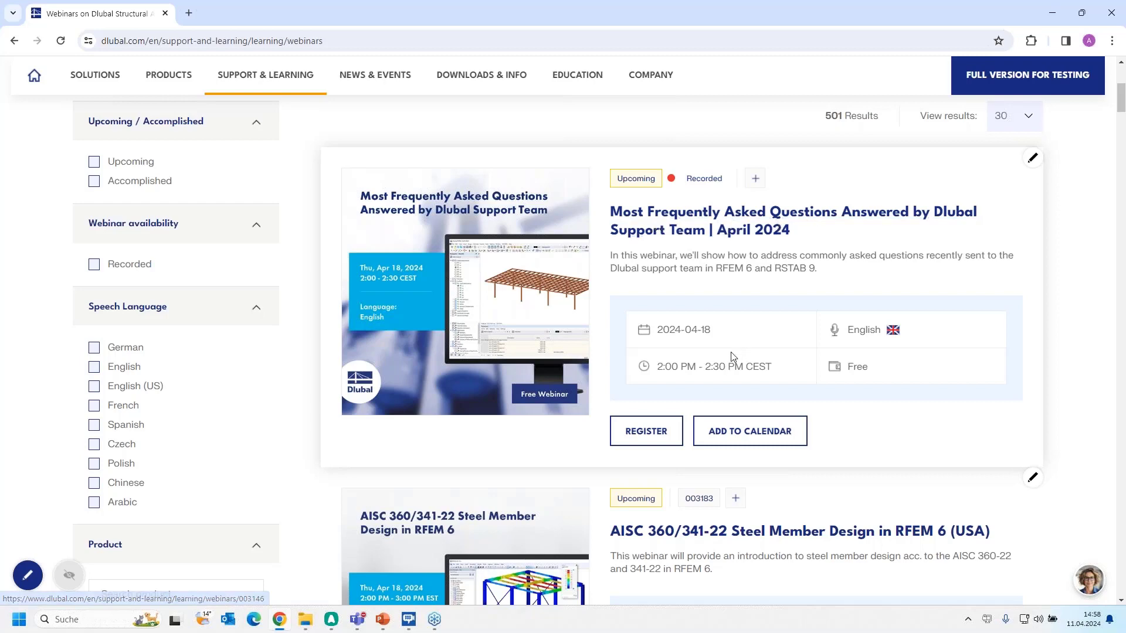
scroll(731, 358, down, 5)
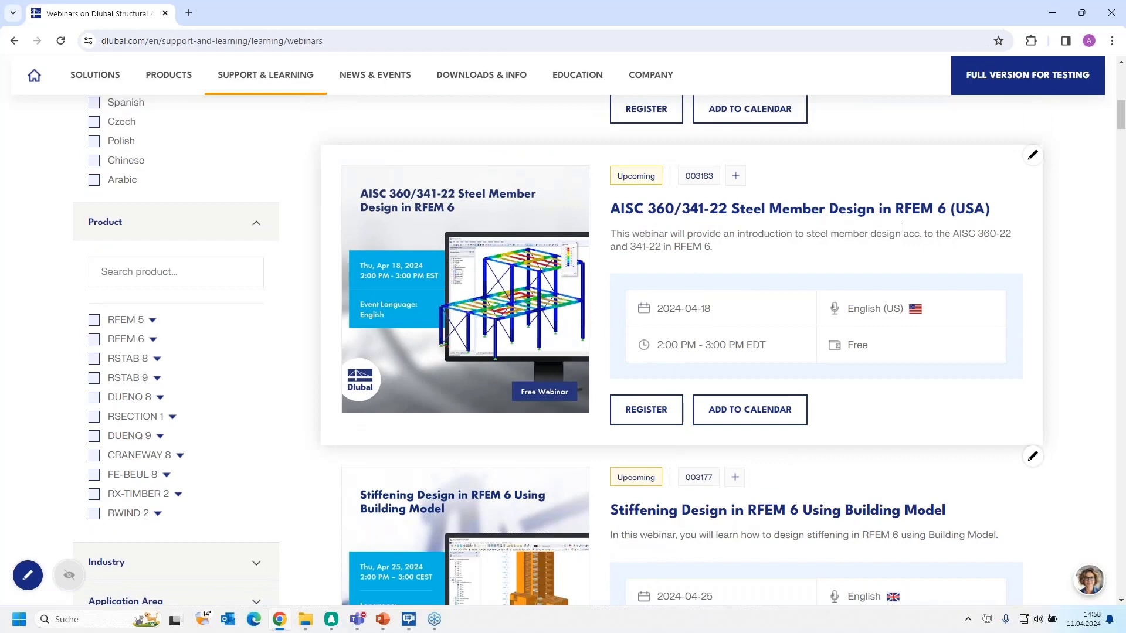
scroll(903, 228, down, 3)
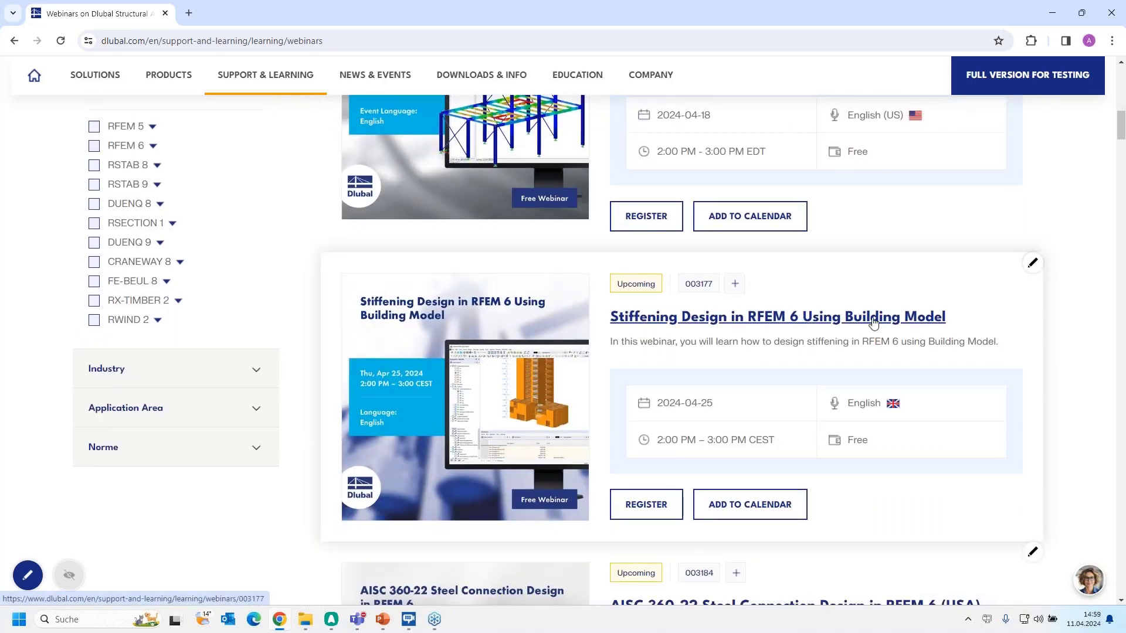
scroll(812, 338, down, 1)
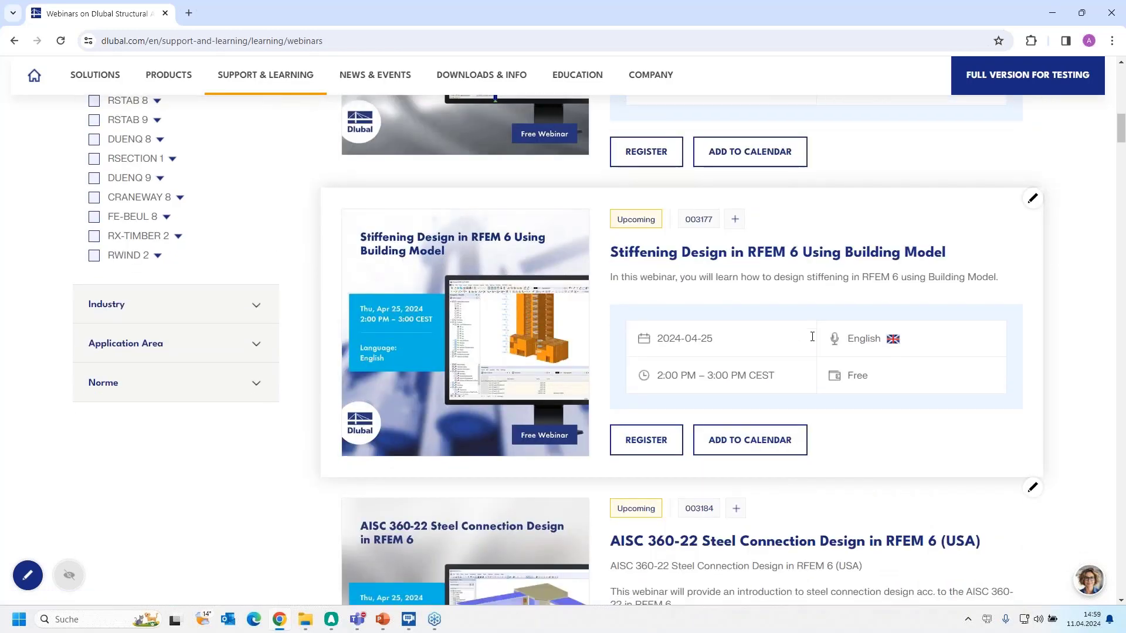
scroll(812, 338, down, 3)
scroll(799, 339, up, 3)
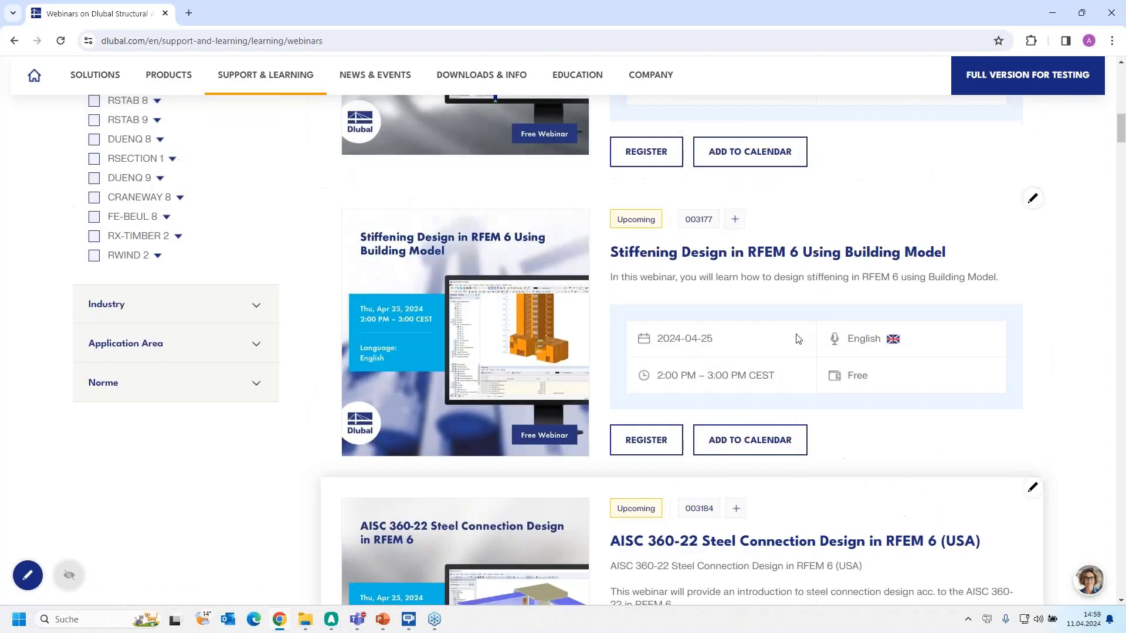
scroll(727, 311, down, 5)
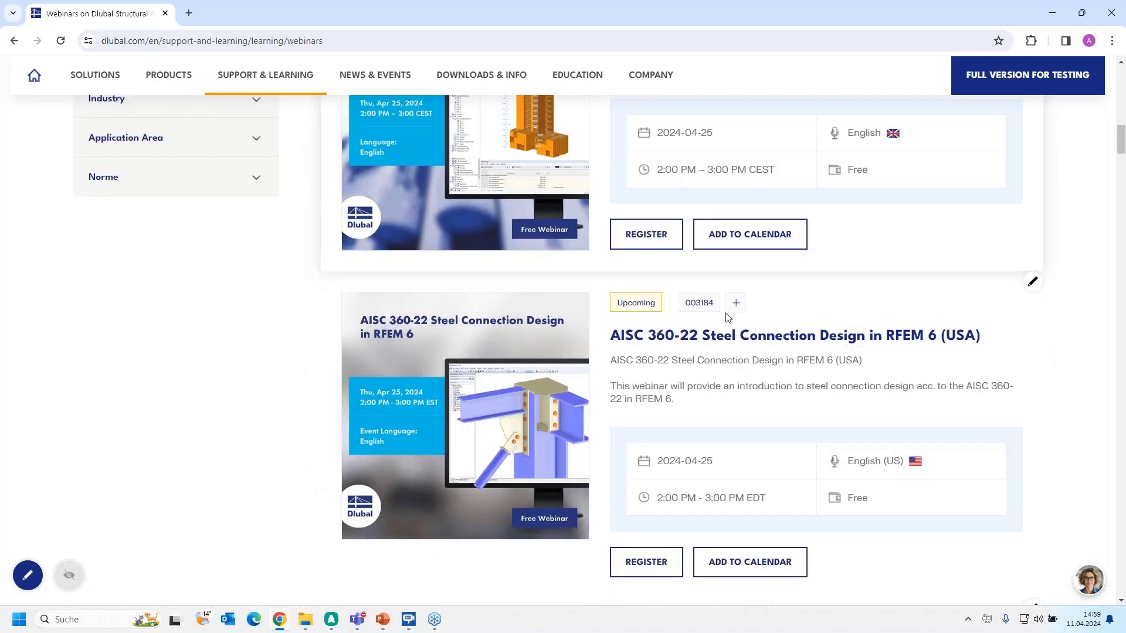
scroll(744, 334, down, 7)
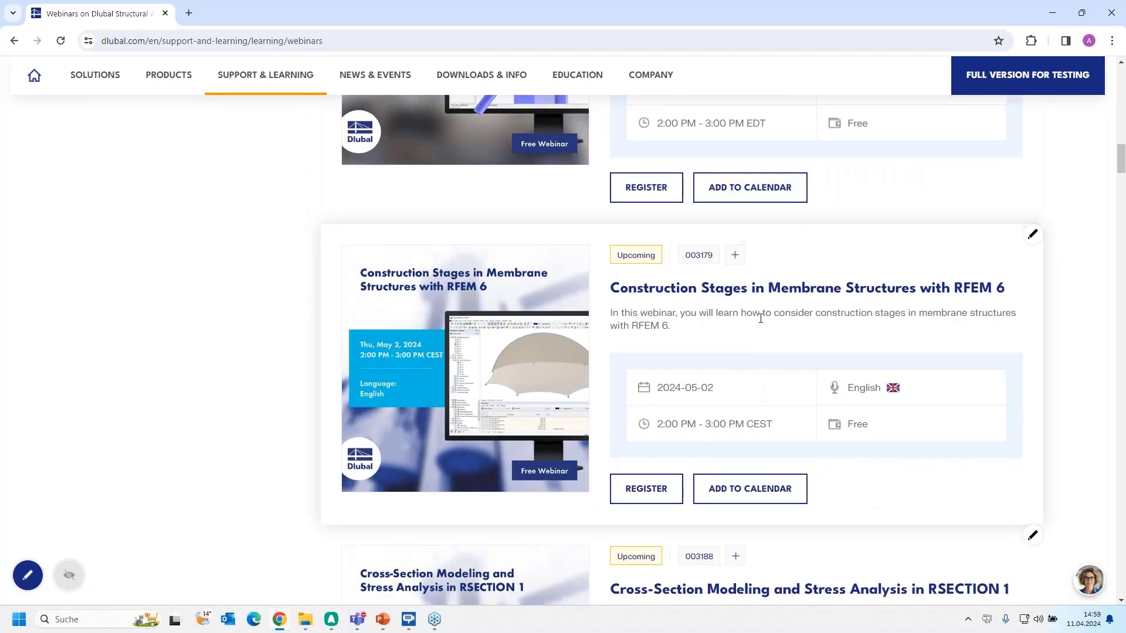
scroll(729, 326, down, 2)
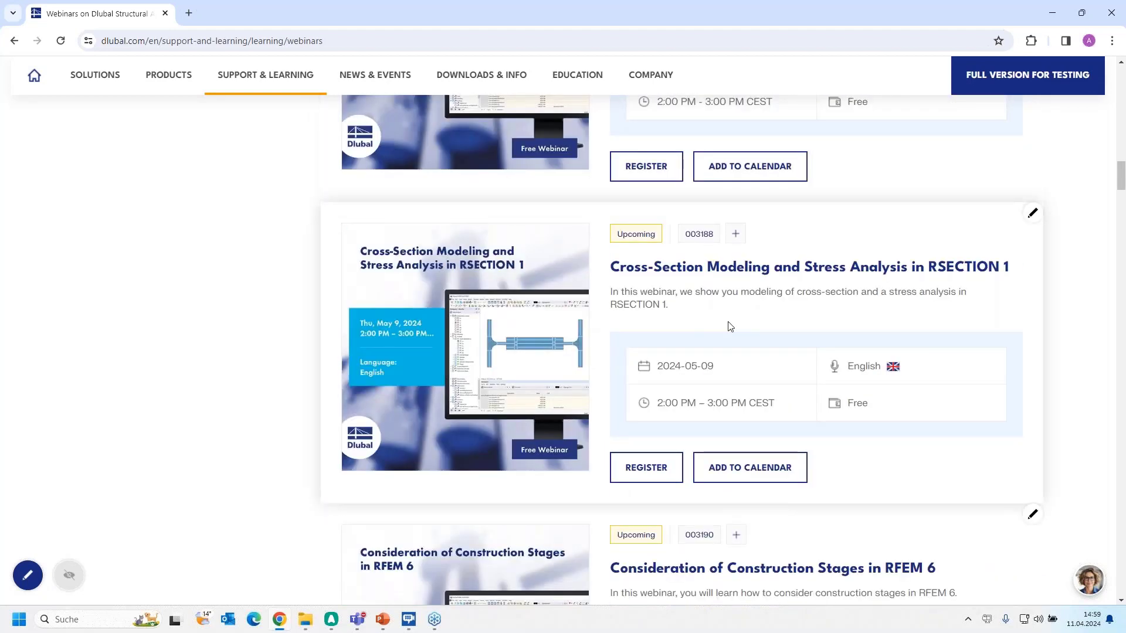
scroll(729, 327, down, 1)
scroll(730, 327, down, 5)
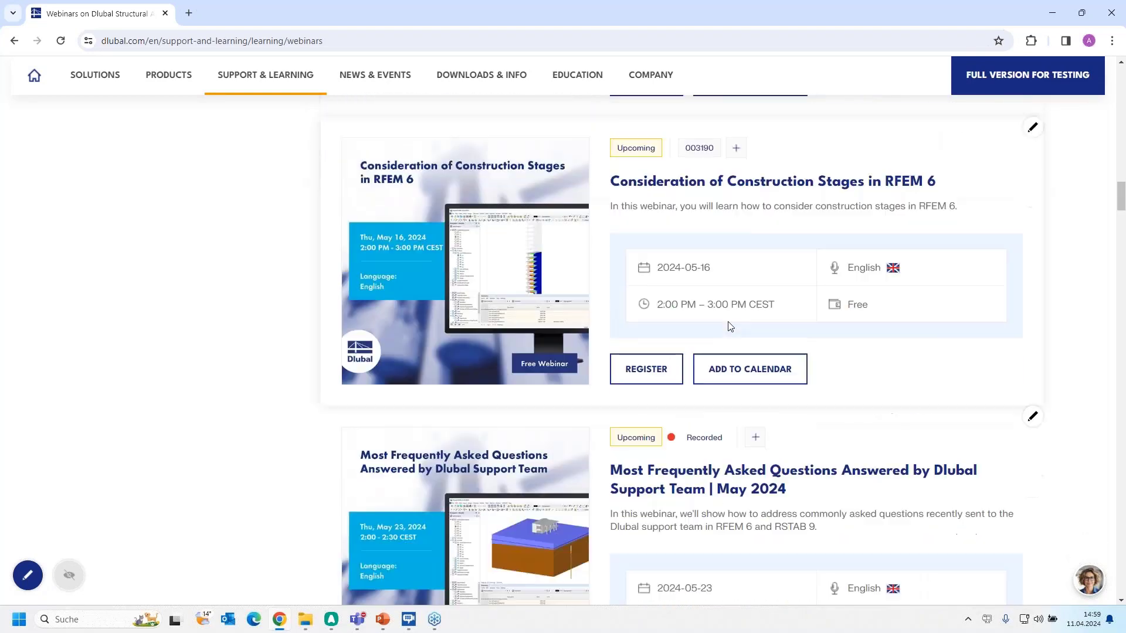
Open the page of the accomplished webinar "Introduction to the interface RFEM 6 - Tekla Structures".
scroll(730, 327, down, 1)
scroll(729, 327, down, 8)
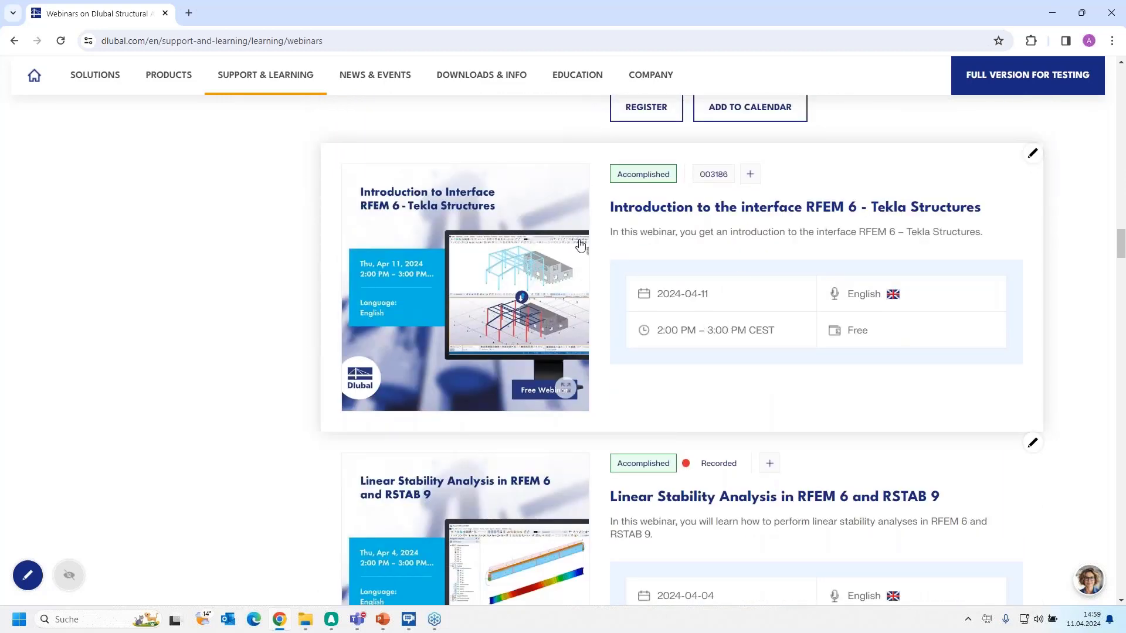
click(665, 209)
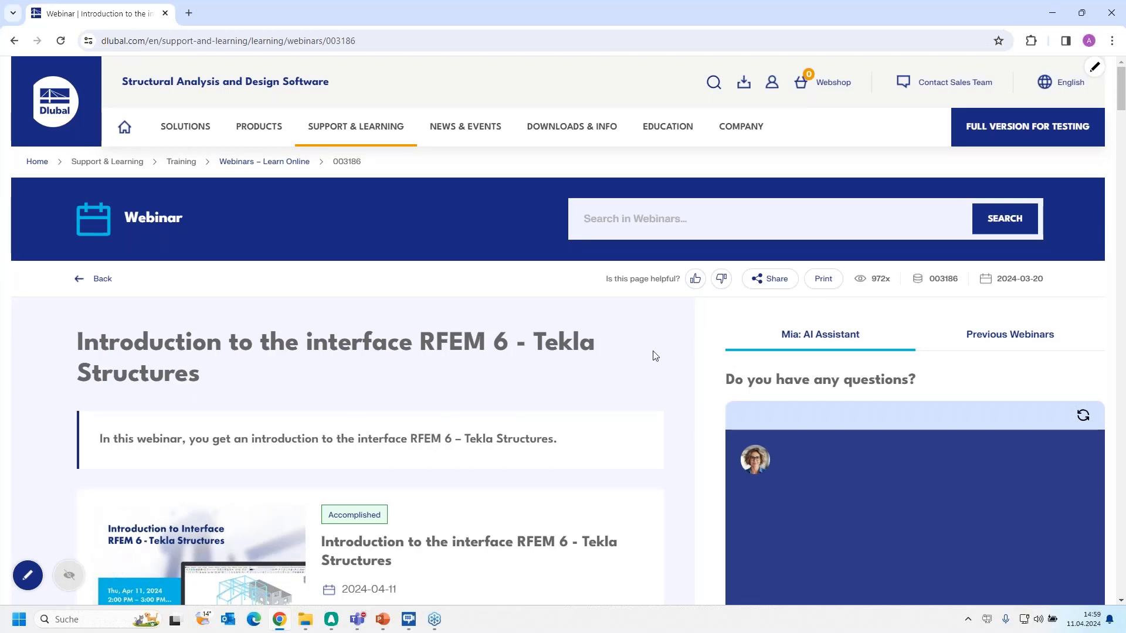
Look through the webinar page for its time schedule, the presentation slides and Tekla model downloads, and the models to download.
scroll(585, 364, down, 3)
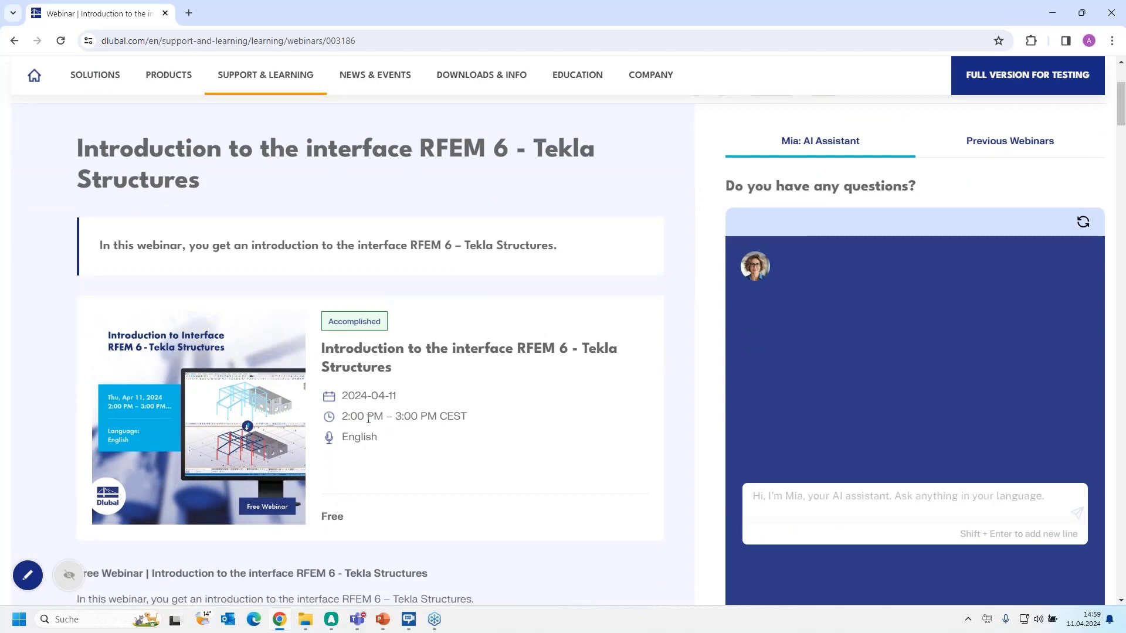
scroll(392, 475, down, 2)
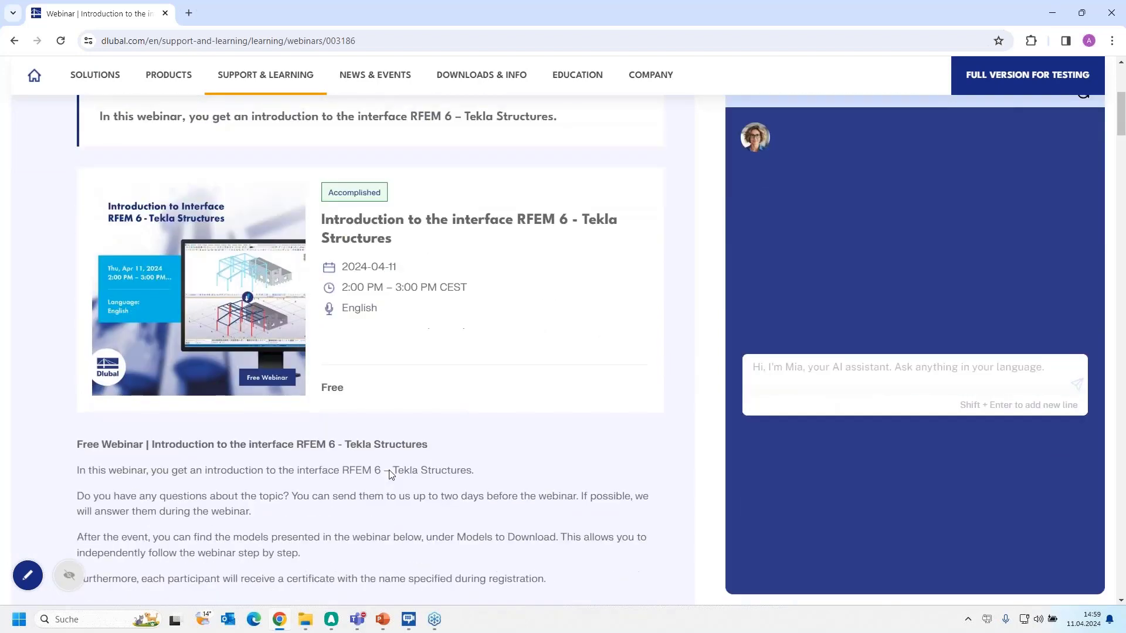
scroll(335, 381, down, 1)
scroll(336, 380, down, 10)
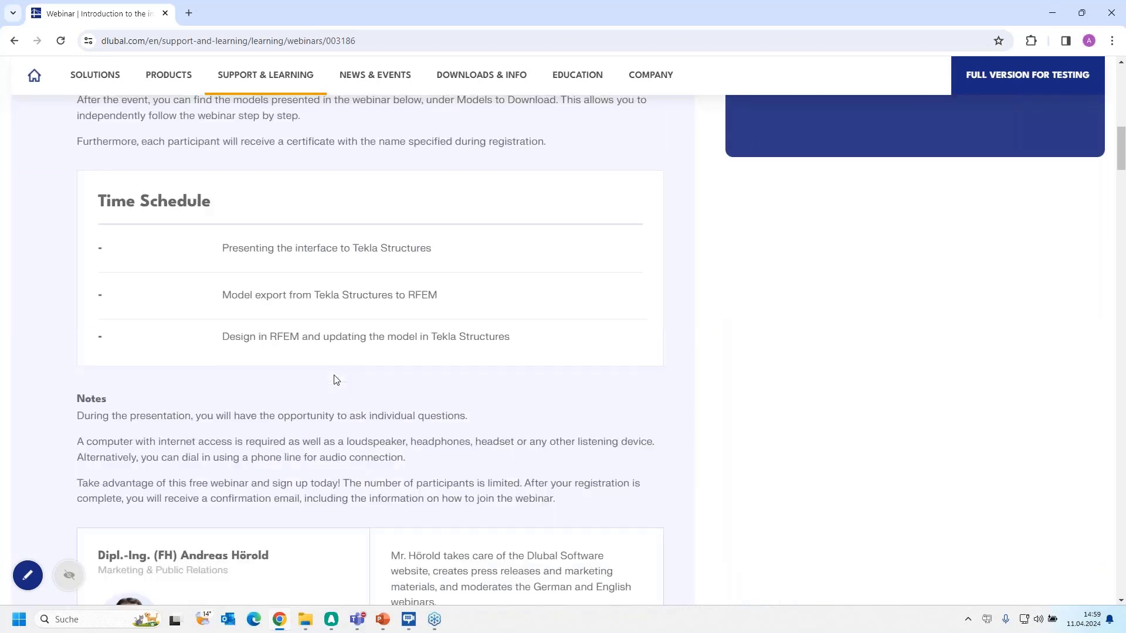
scroll(336, 380, down, 5)
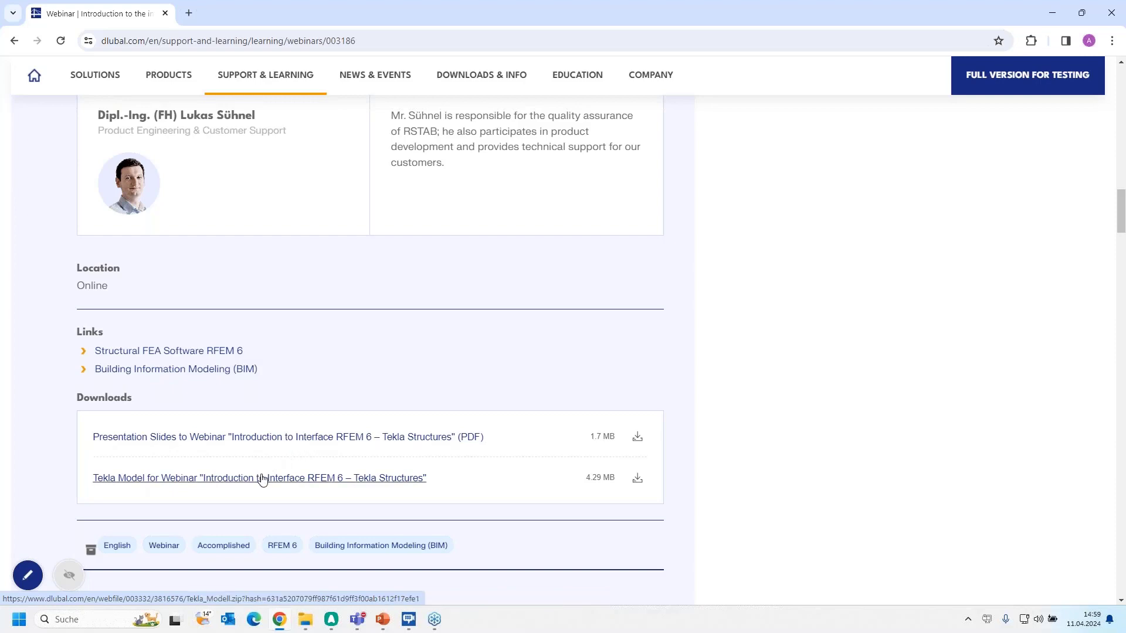
scroll(263, 479, down, 15)
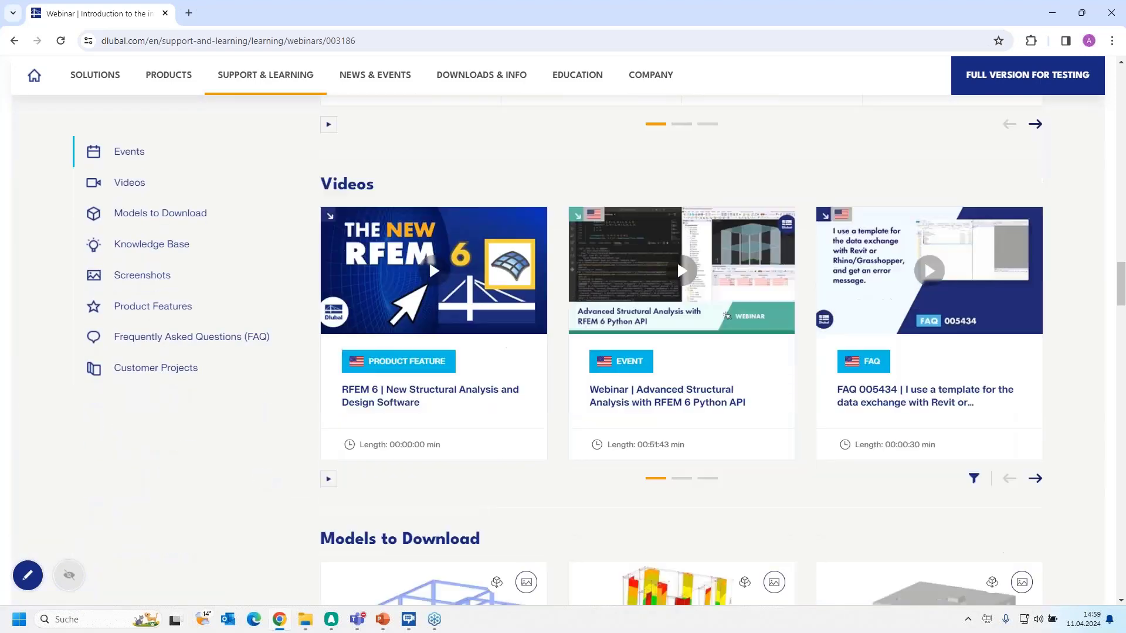
scroll(426, 479, down, 4)
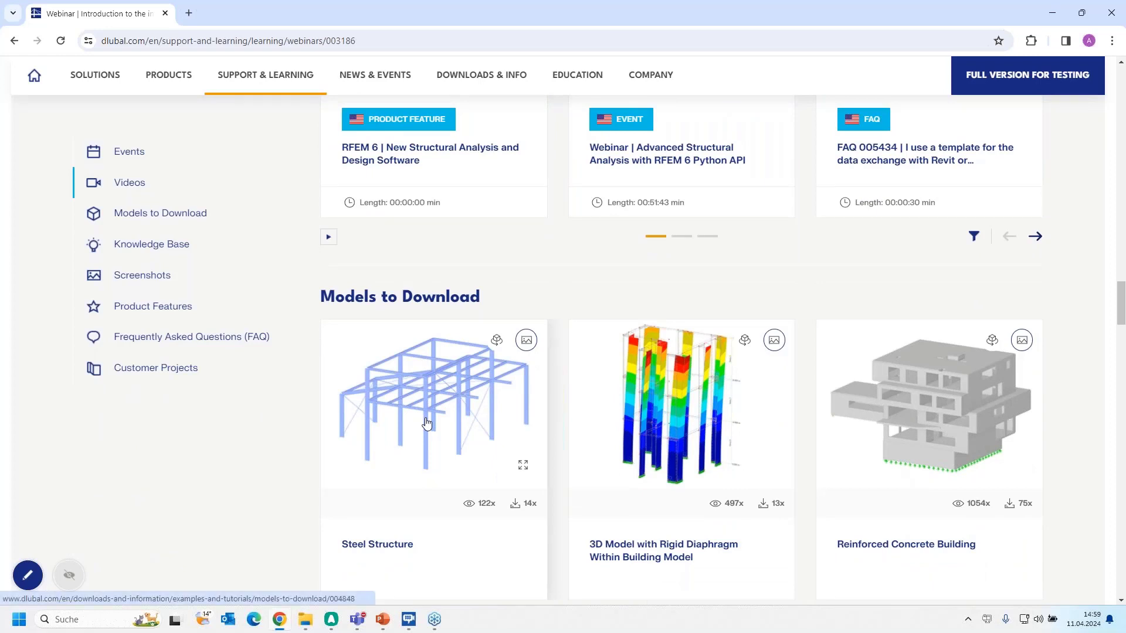